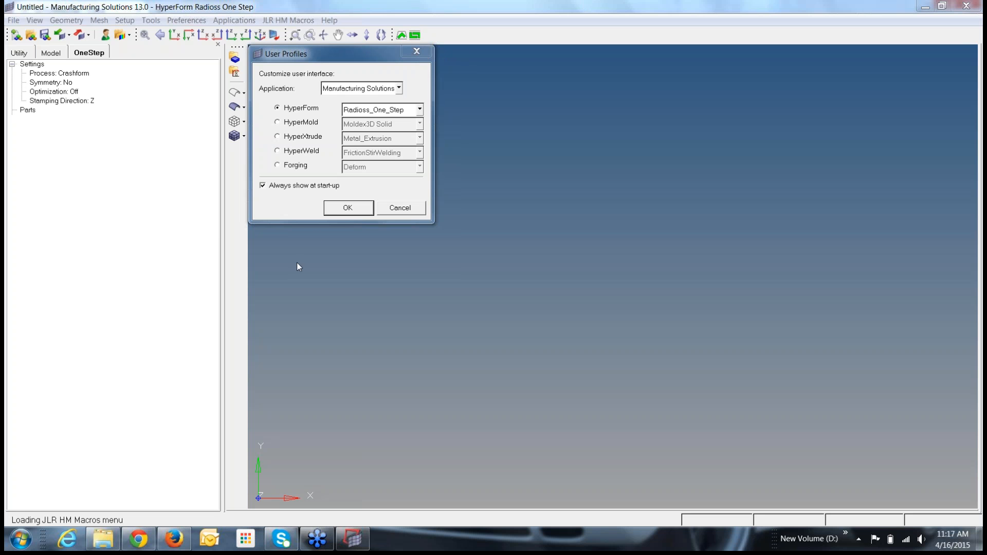
Launch HyperForm from the Manufacturing Solutions programs of Altair HyperWorks 13.0 (64-bit)
{"action": "left_click", "coordinate": [346, 208]}
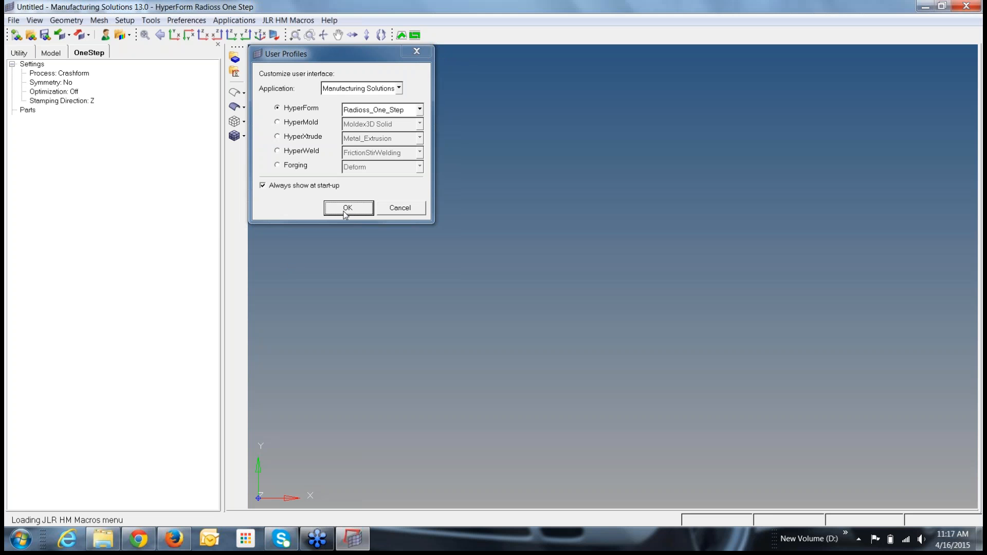
{"action": "left_click", "coordinate": [20, 539]}
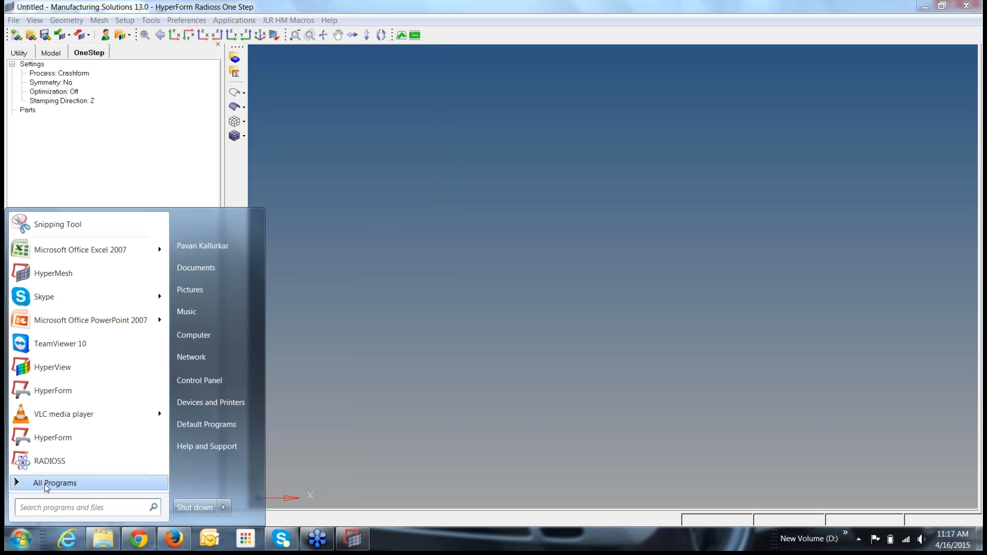
{"action": "left_click", "coordinate": [46, 485]}
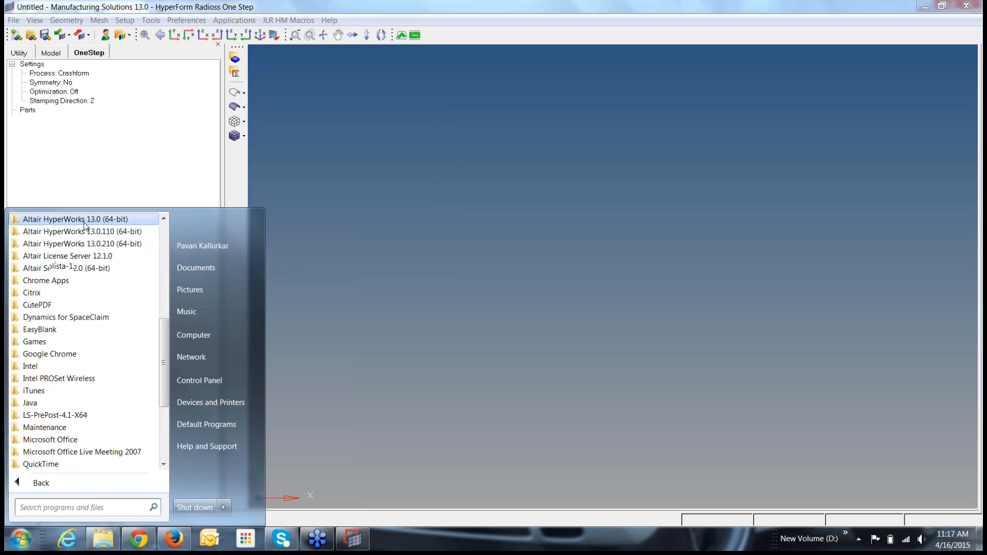
{"action": "scroll", "coordinate": [85, 231], "scroll_direction": "up", "scroll_amount": 2}
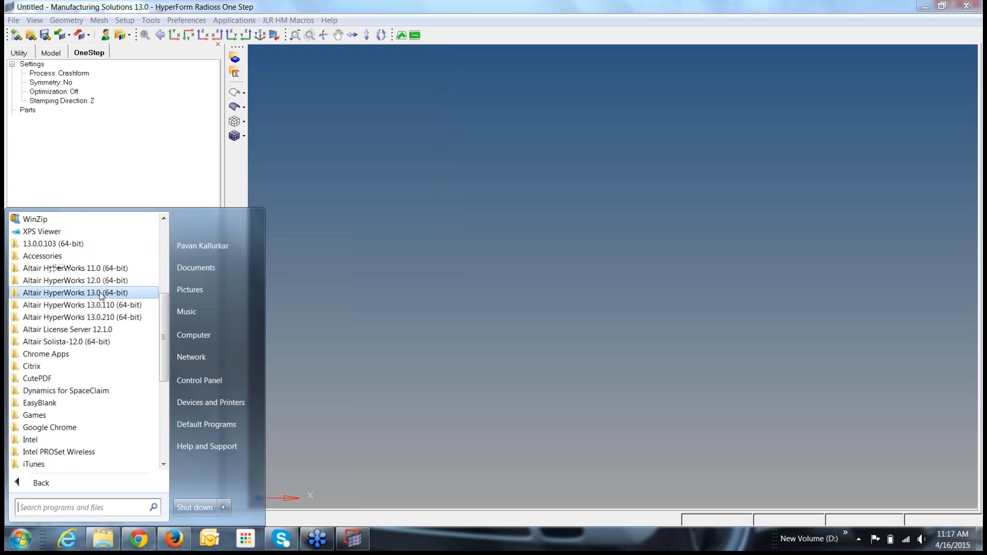
{"action": "left_click", "coordinate": [94, 297]}
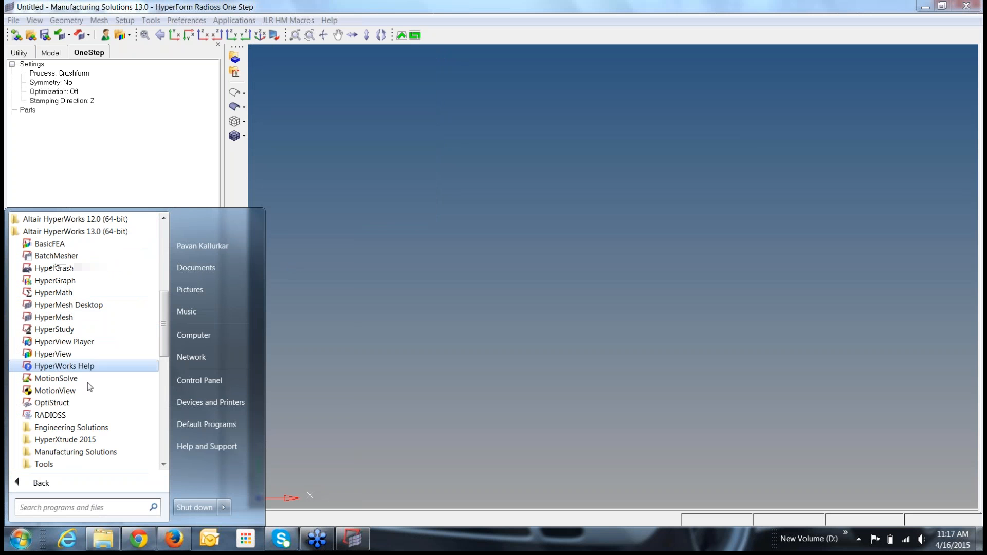
{"action": "left_click", "coordinate": [87, 455]}
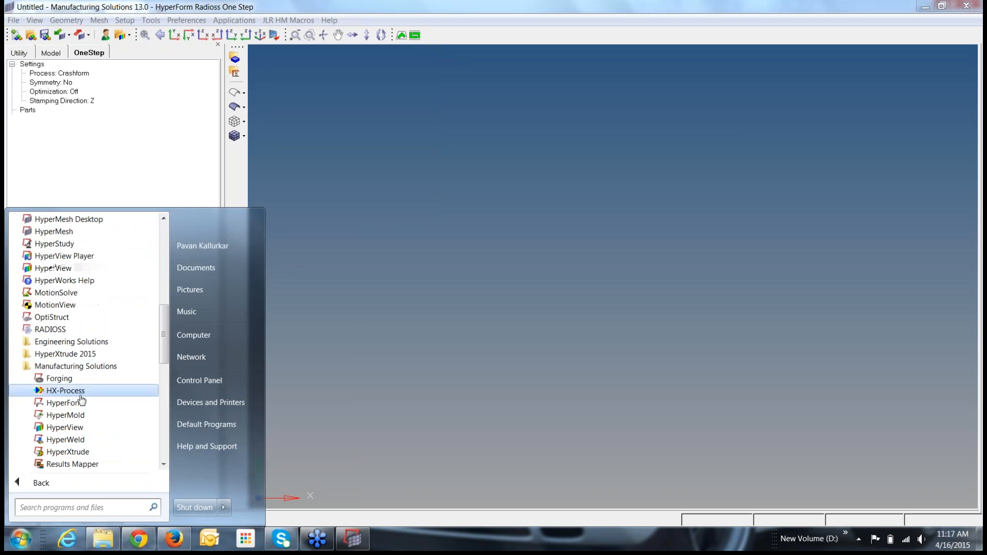
{"action": "left_click", "coordinate": [78, 405]}
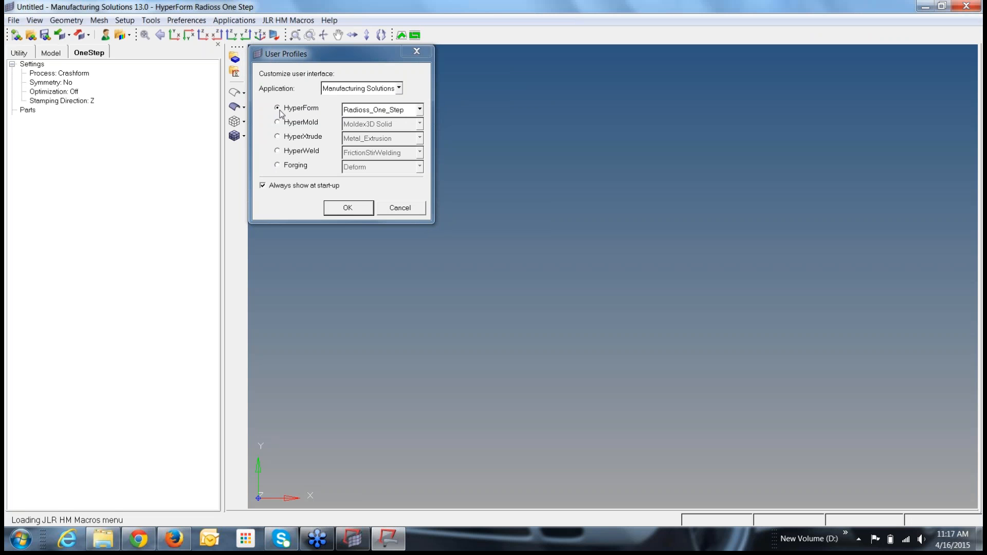
Load the Manufacturing Solutions user profile for HyperForm with the Radioss_One_Step option
{"action": "left_click", "coordinate": [420, 110]}
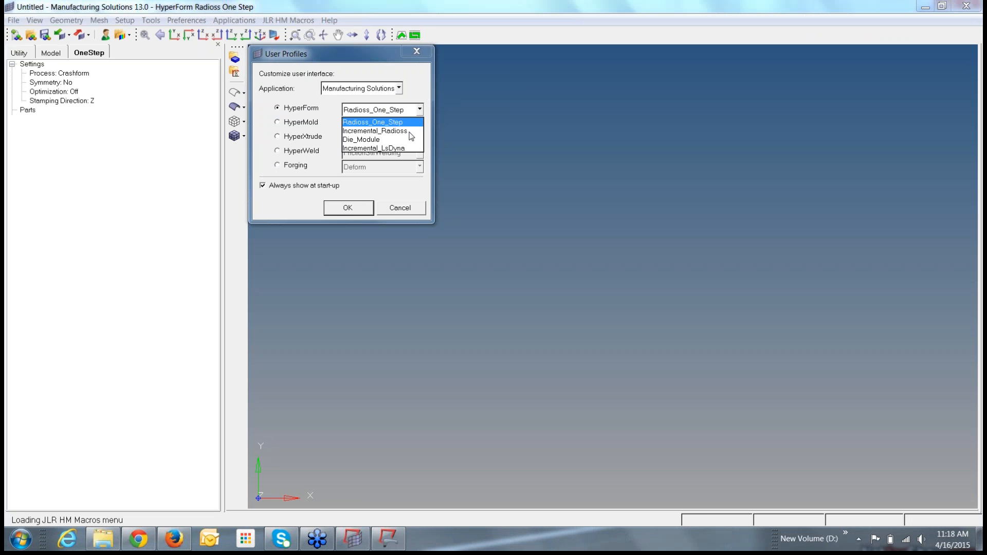
{"action": "left_click", "coordinate": [420, 91]}
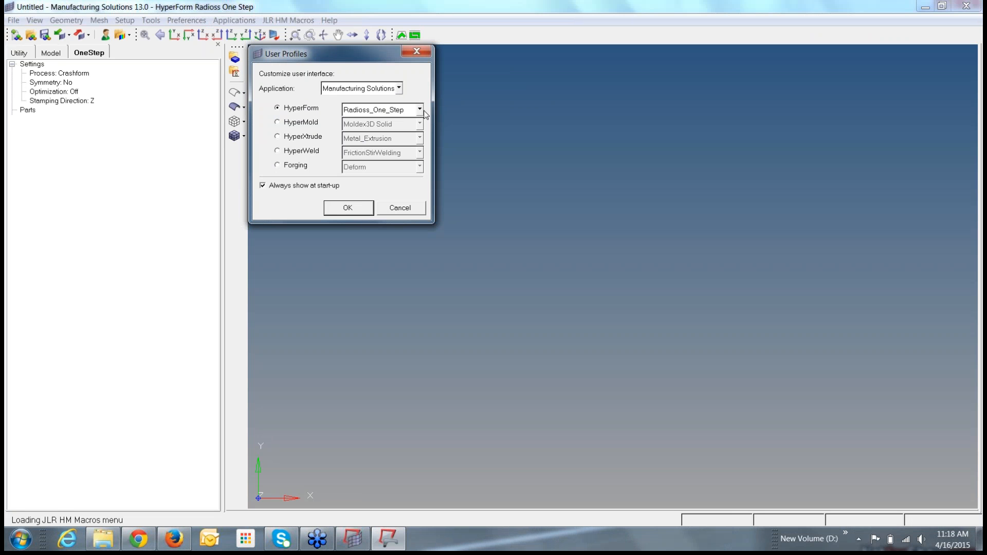
{"action": "left_click", "coordinate": [355, 209]}
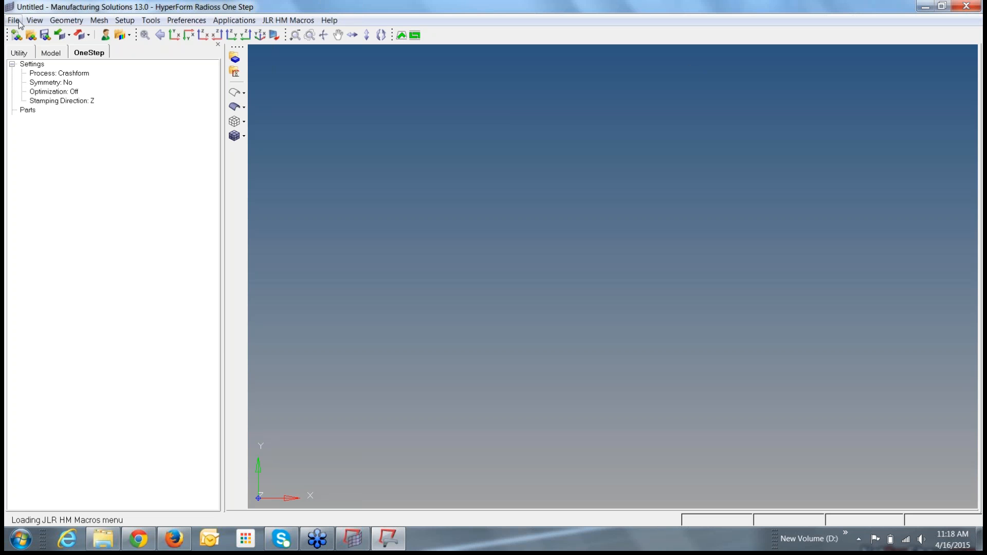
{"action": "left_click", "coordinate": [76, 22]}
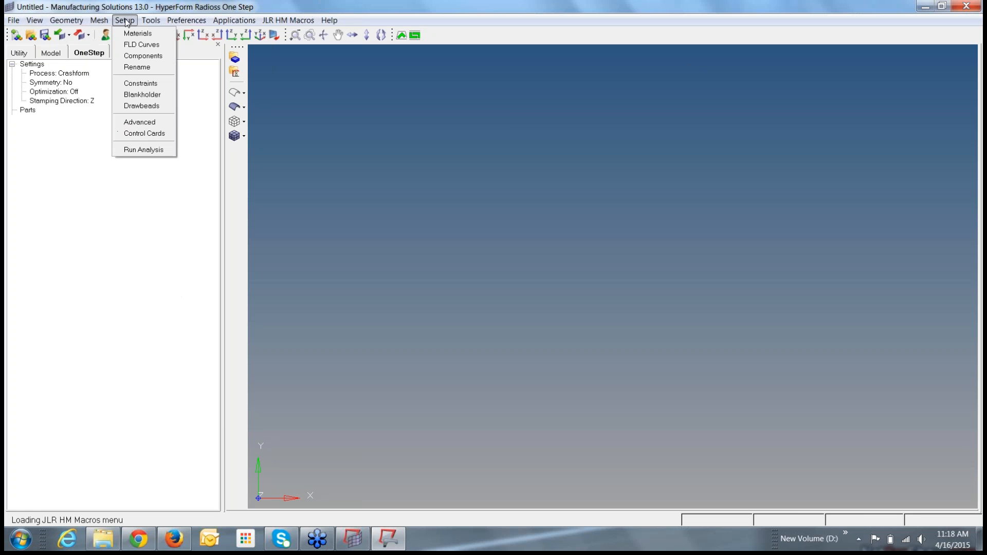
{"action": "mouse_move", "coordinate": [142, 22]}
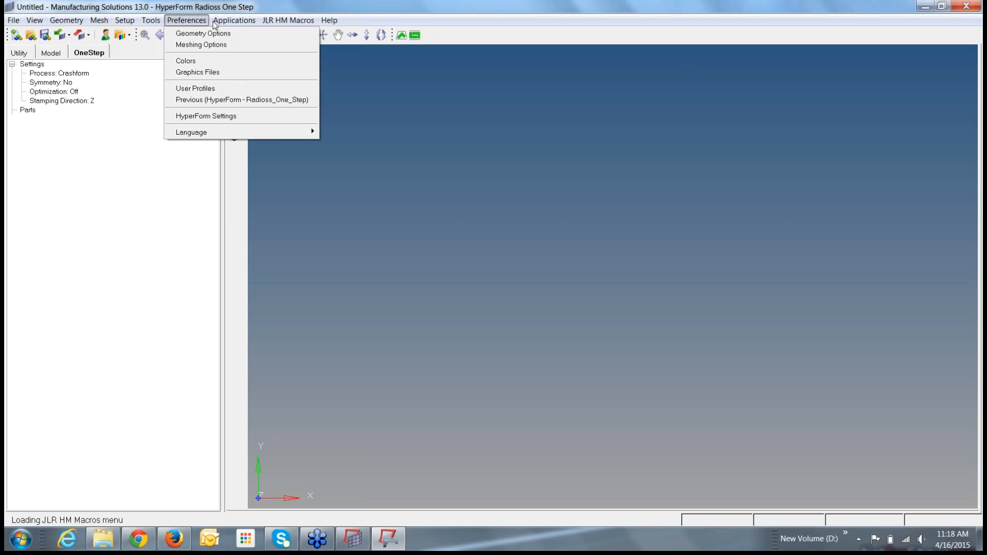
{"action": "mouse_move", "coordinate": [228, 25]}
{"action": "mouse_move", "coordinate": [330, 23]}
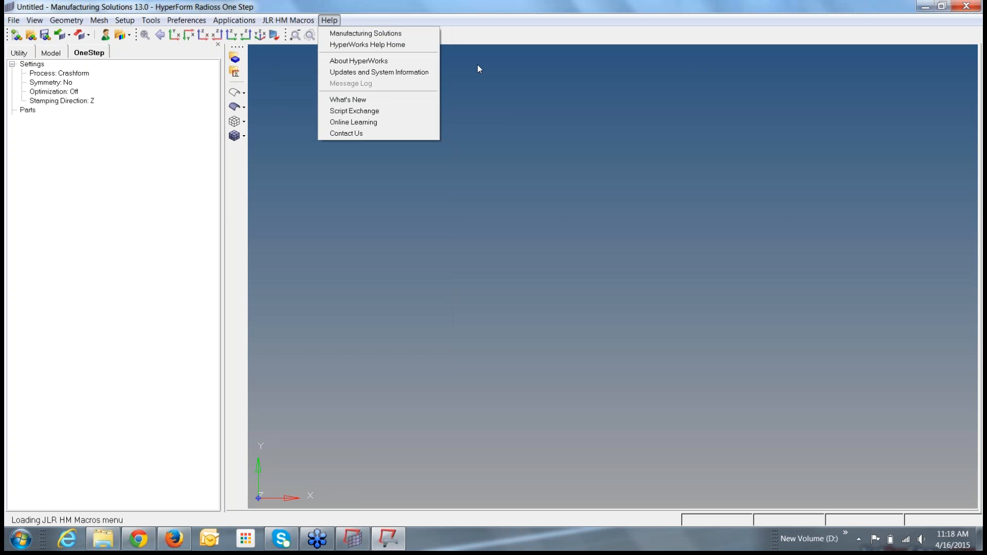
{"action": "left_click", "coordinate": [483, 85]}
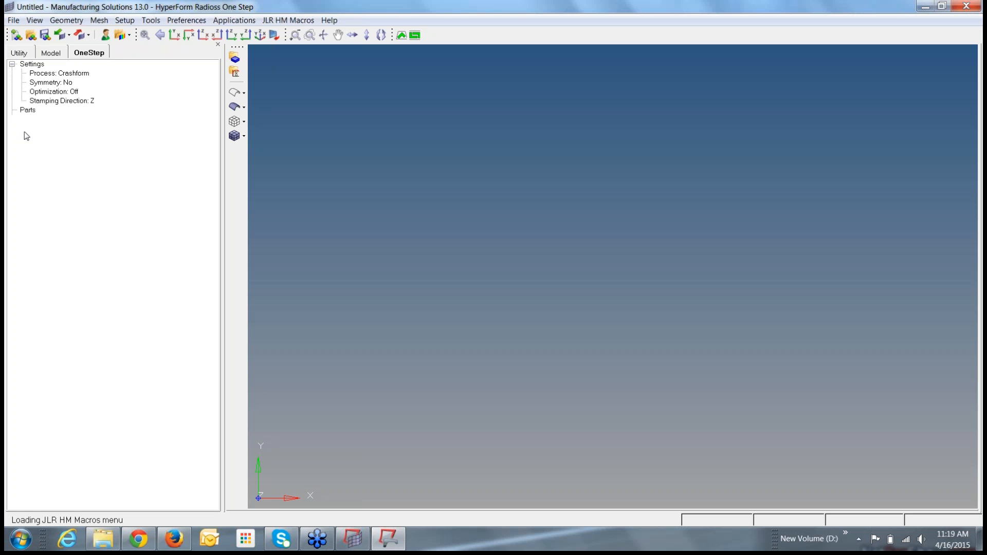
{"action": "left_click", "coordinate": [50, 54]}
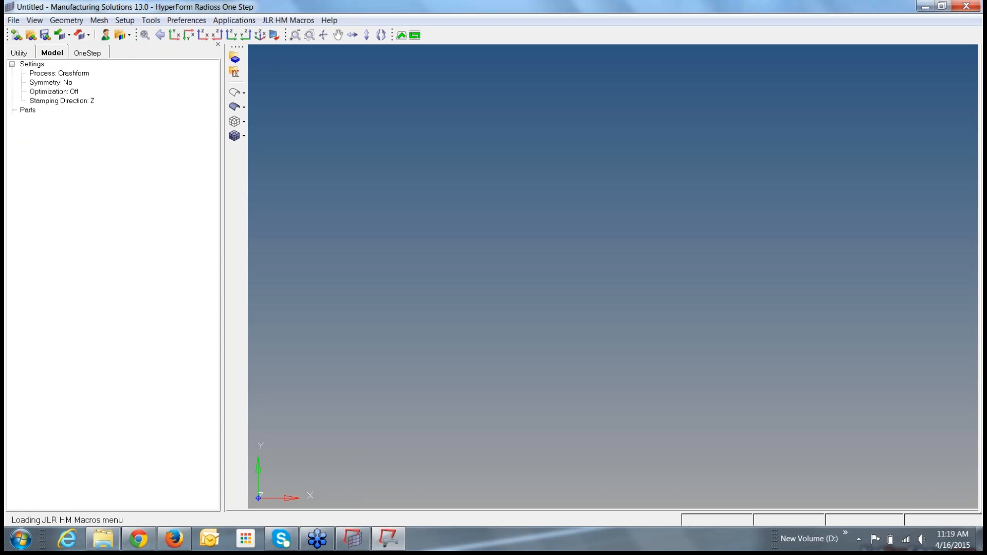
{"action": "left_click", "coordinate": [92, 54]}
Open the model die_module_ex2.hf from the folder D:/13_103/tutorials/mfs/hf/Die
{"action": "left_click", "coordinate": [31, 37]}
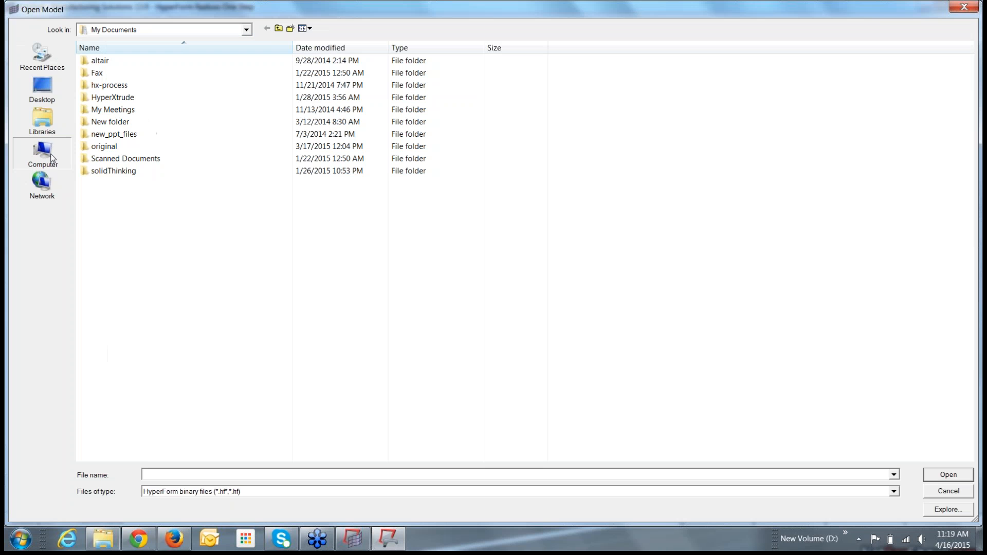
{"action": "left_click", "coordinate": [42, 154]}
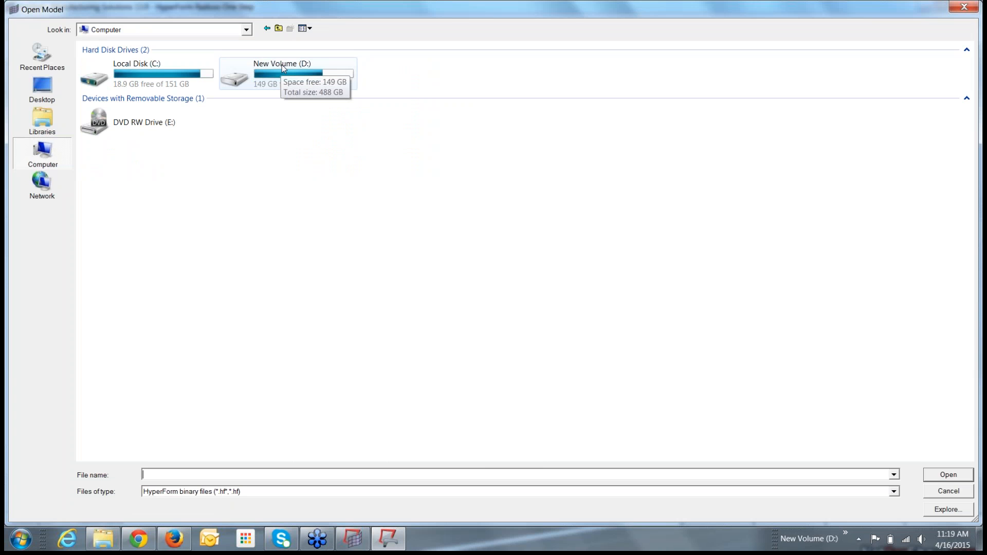
{"action": "double_click", "coordinate": [281, 67]}
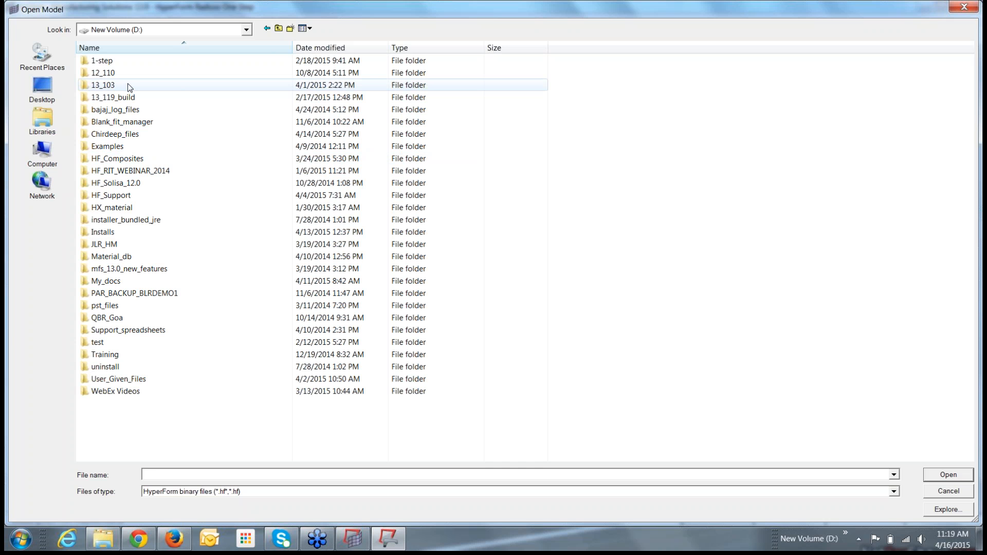
{"action": "double_click", "coordinate": [127, 84]}
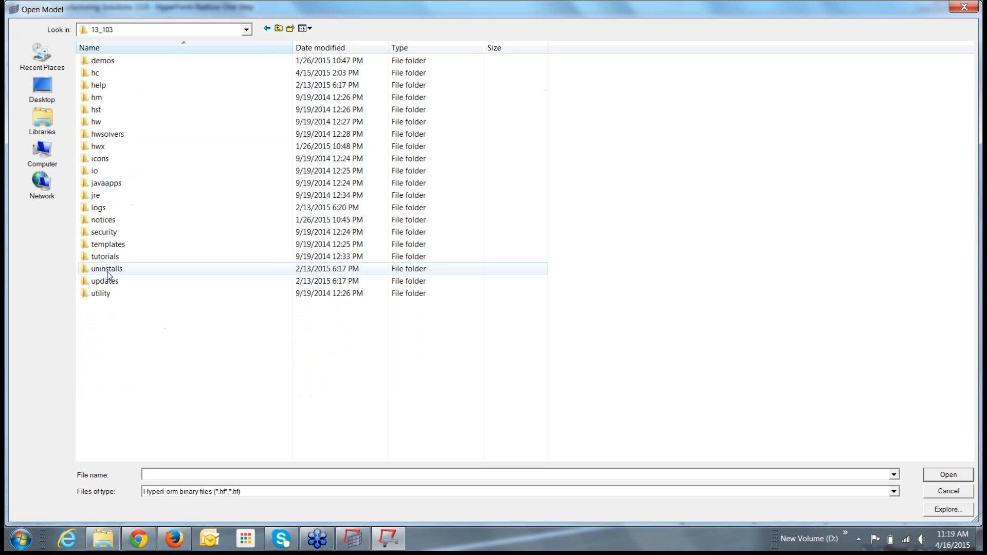
{"action": "double_click", "coordinate": [119, 259]}
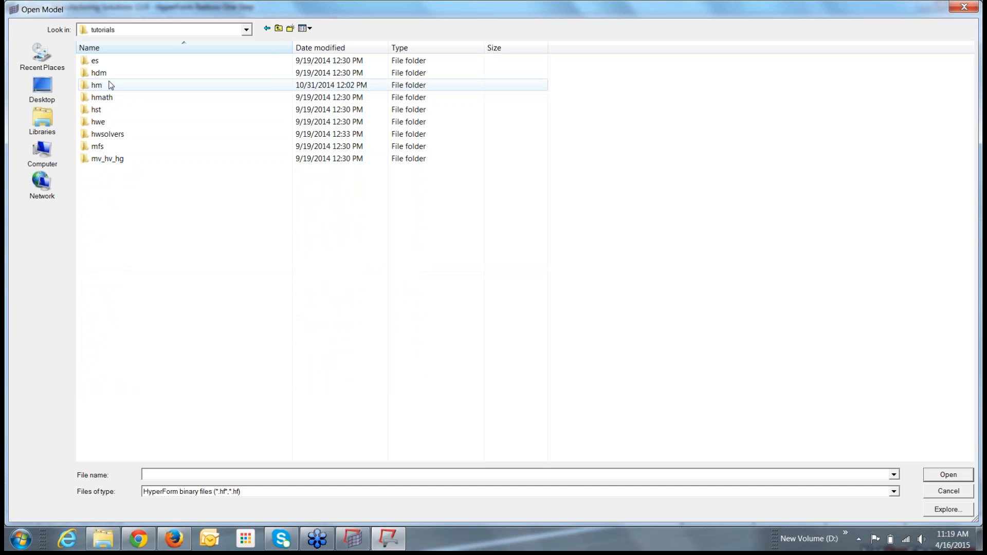
{"action": "double_click", "coordinate": [110, 147]}
{"action": "double_click", "coordinate": [113, 86]}
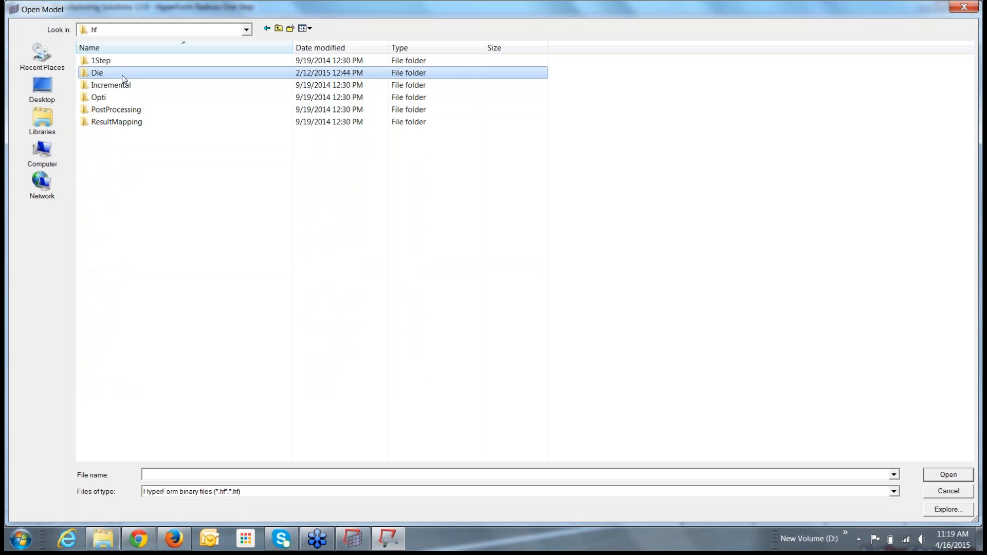
{"action": "double_click", "coordinate": [105, 74]}
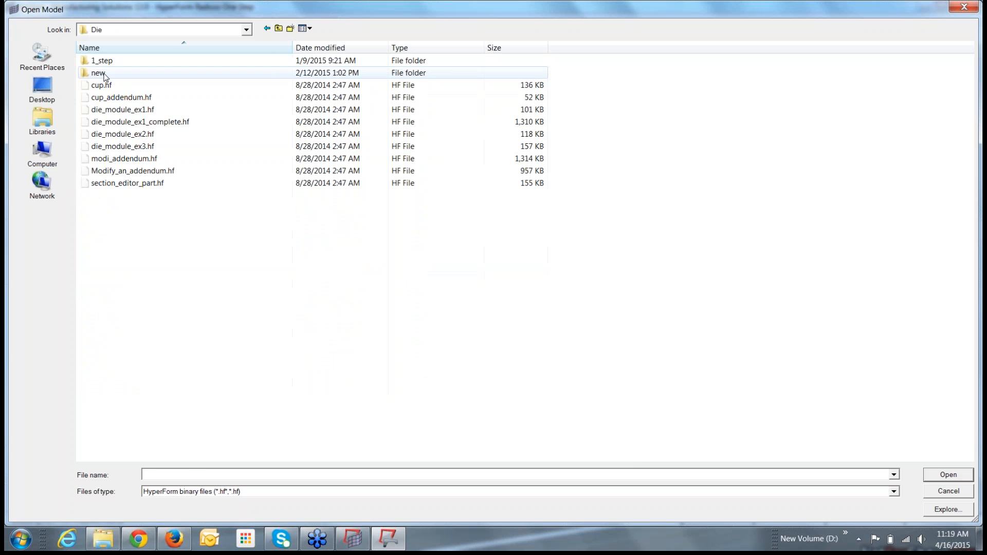
{"action": "left_click", "coordinate": [146, 136]}
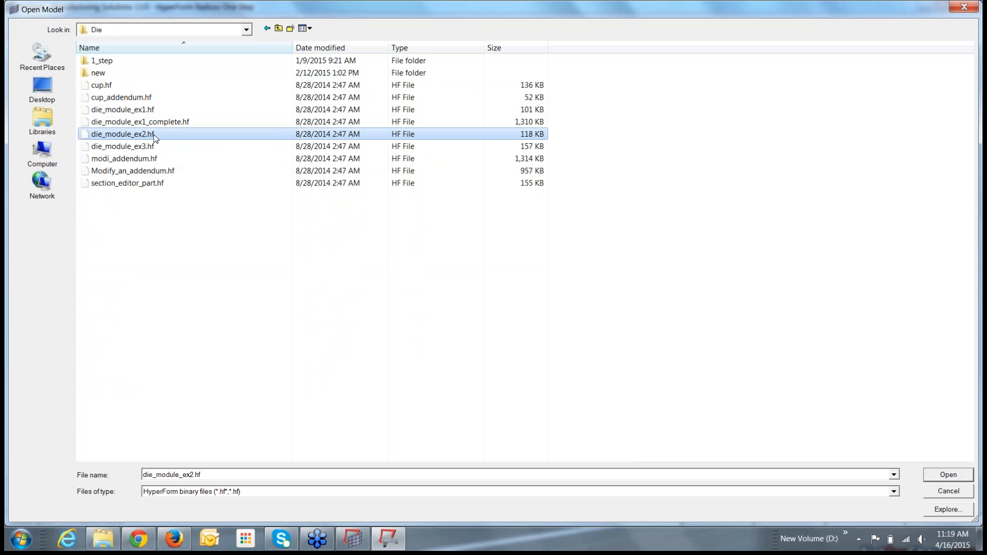
{"action": "left_click", "coordinate": [949, 476]}
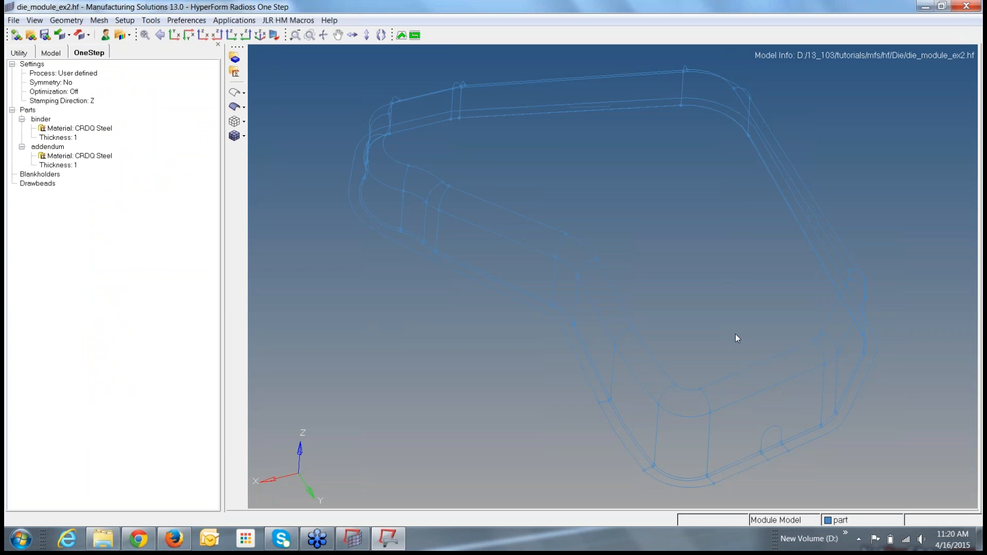
Display the part's geometry as shaded surfaces with edges and inspect its shape from several angles
{"action": "mouse_move", "coordinate": [735, 334]}
{"action": "left_mouse_down", "text": "ctrl"}
{"action": "mouse_move", "coordinate": [718, 285]}
{"action": "mouse_move", "coordinate": [619, 328]}
{"action": "mouse_move", "coordinate": [607, 344]}
{"action": "left_mouse_up", "text": "ctrl"}
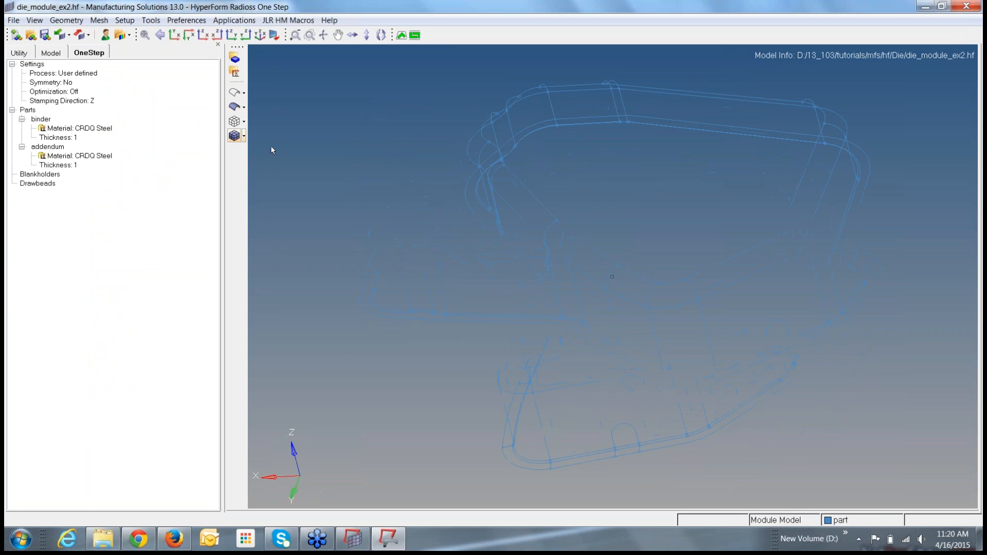
{"action": "left_click", "coordinate": [235, 108]}
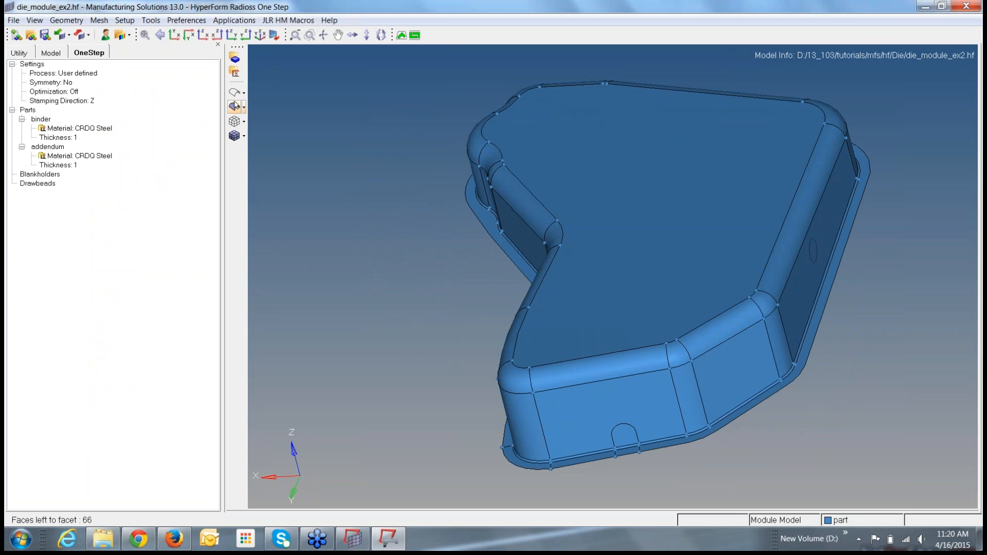
{"action": "mouse_move", "coordinate": [617, 348]}
{"action": "left_mouse_down", "text": "ctrl"}
{"action": "mouse_move", "coordinate": [600, 338]}
{"action": "mouse_move", "coordinate": [626, 313]}
{"action": "mouse_move", "coordinate": [661, 348]}
{"action": "mouse_move", "coordinate": [655, 375]}
{"action": "mouse_move", "coordinate": [635, 390]}
{"action": "left_mouse_up", "text": "ctrl"}
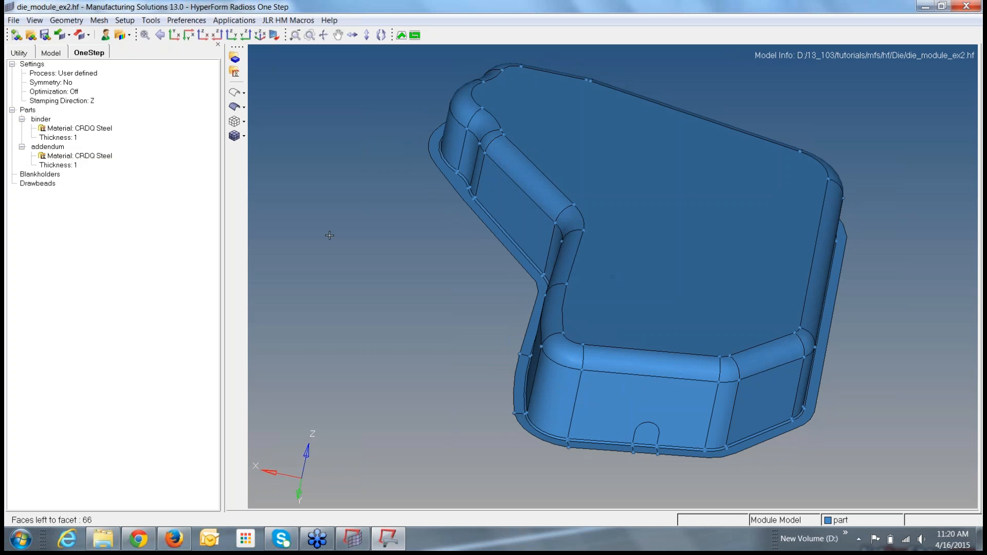
{"action": "scroll", "coordinate": [587, 204], "scroll_direction": "up", "scroll_amount": 5}
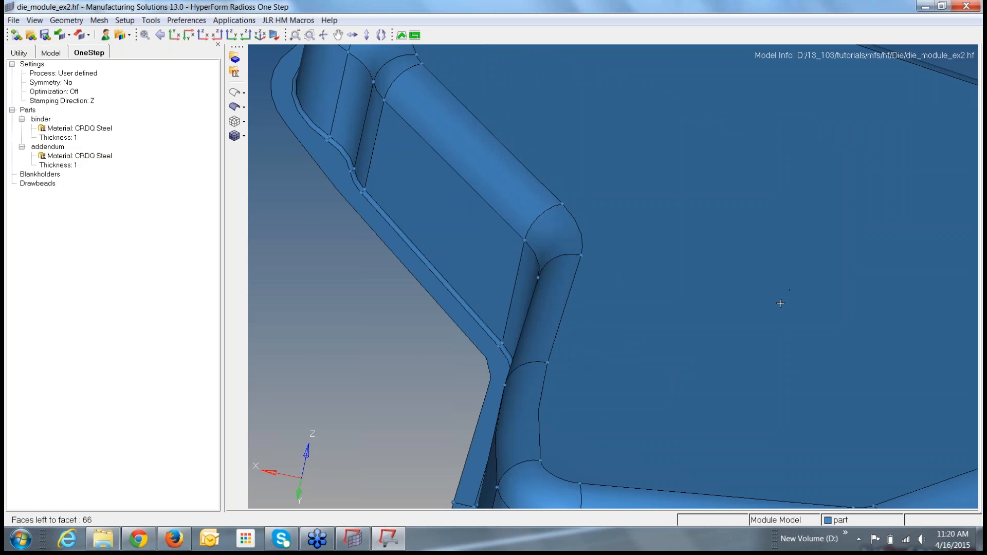
{"action": "scroll", "coordinate": [784, 304], "scroll_direction": "down", "scroll_amount": 5}
{"action": "left_click_drag", "start_coordinate": [790, 275], "coordinate": [788, 278], "text": "ctrl"}
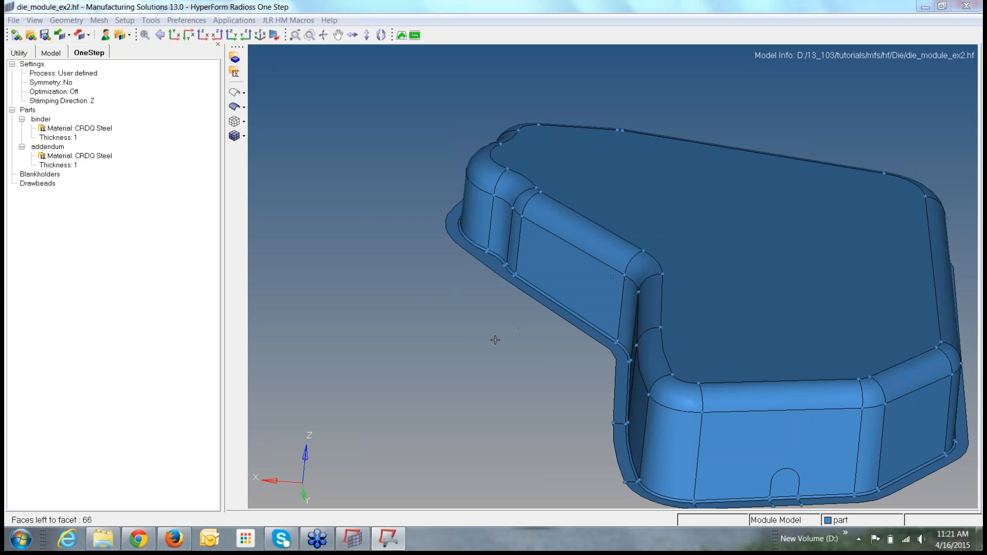
Show the Display toolbar and turn off the display of fixed points on the part
{"action": "left_click", "coordinate": [67, 20]}
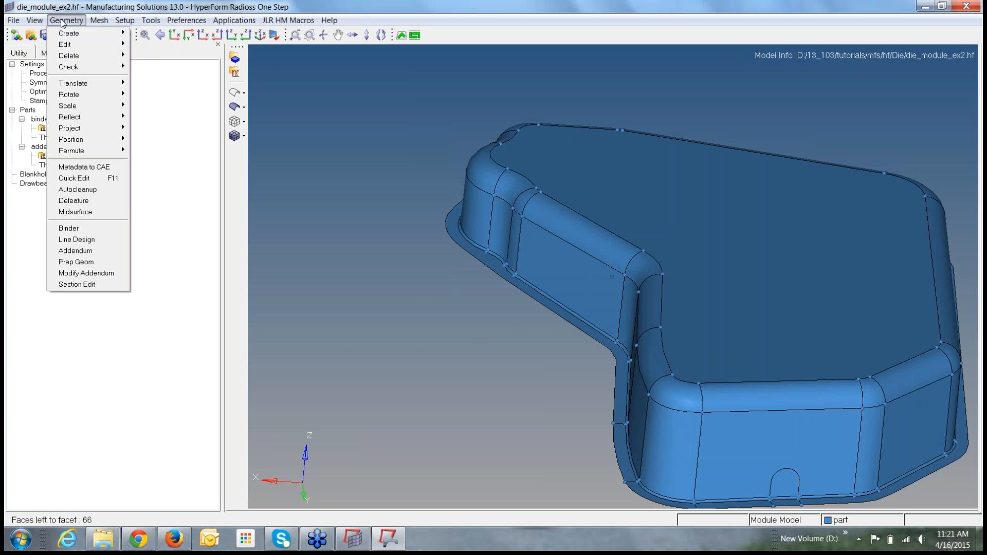
{"action": "mouse_move", "coordinate": [34, 20]}
{"action": "mouse_move", "coordinate": [43, 67]}
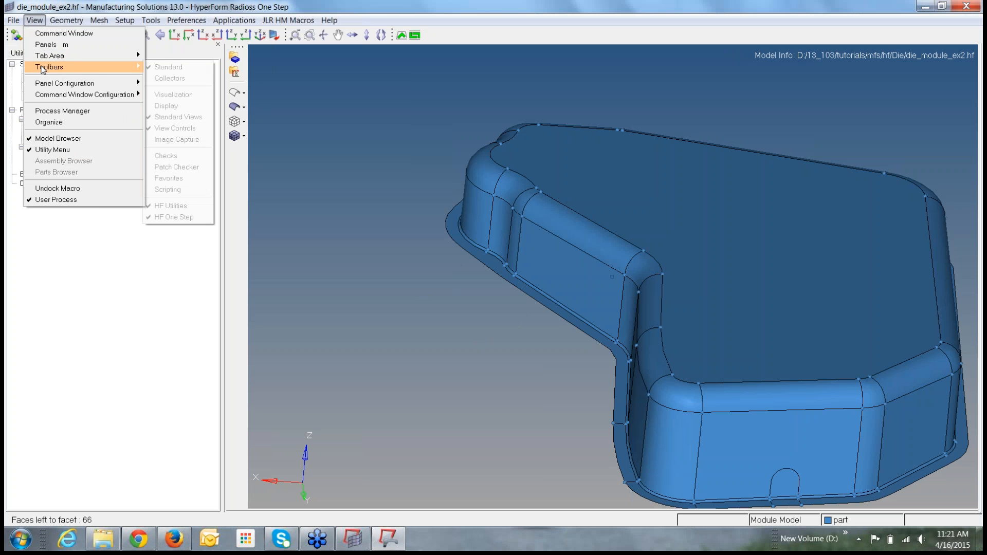
{"action": "left_click", "coordinate": [169, 105]}
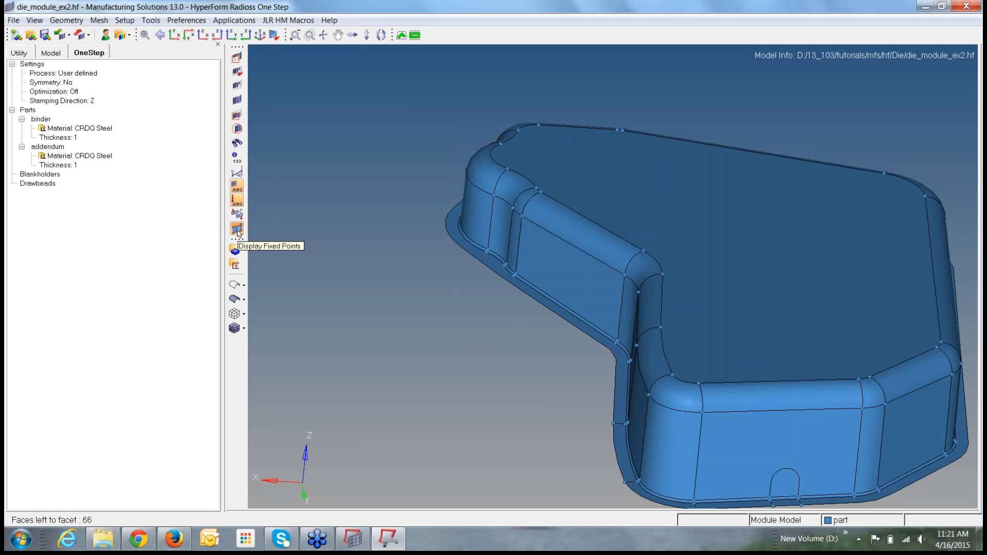
{"action": "left_click", "coordinate": [237, 229]}
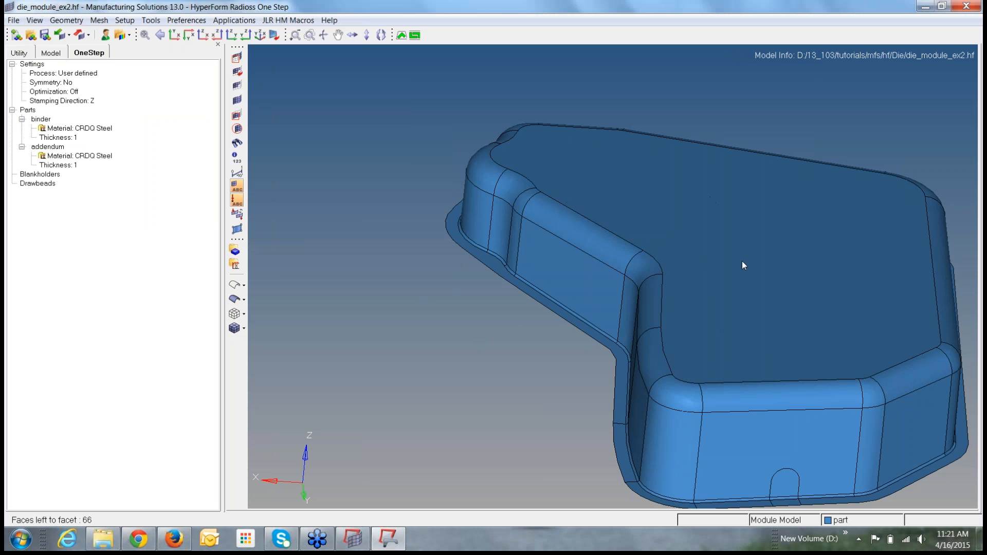
{"action": "right_click_drag", "start_coordinate": [770, 270], "coordinate": [733, 321], "text": "ctrl"}
{"action": "left_click_drag", "start_coordinate": [733, 321], "coordinate": [786, 279], "text": "ctrl"}
{"action": "scroll", "coordinate": [786, 279], "scroll_direction": "up", "scroll_amount": 3, "text": "ctrl"}
{"action": "scroll", "coordinate": [786, 280], "scroll_direction": "down", "scroll_amount": 5, "text": "ctrl"}
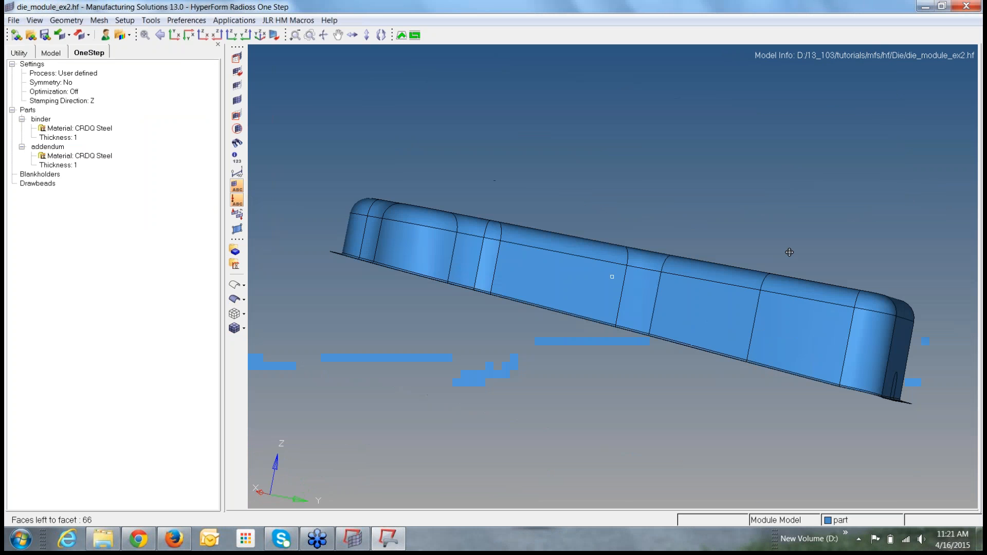
{"action": "left_click_drag", "start_coordinate": [795, 241], "coordinate": [702, 248], "text": "ctrl"}
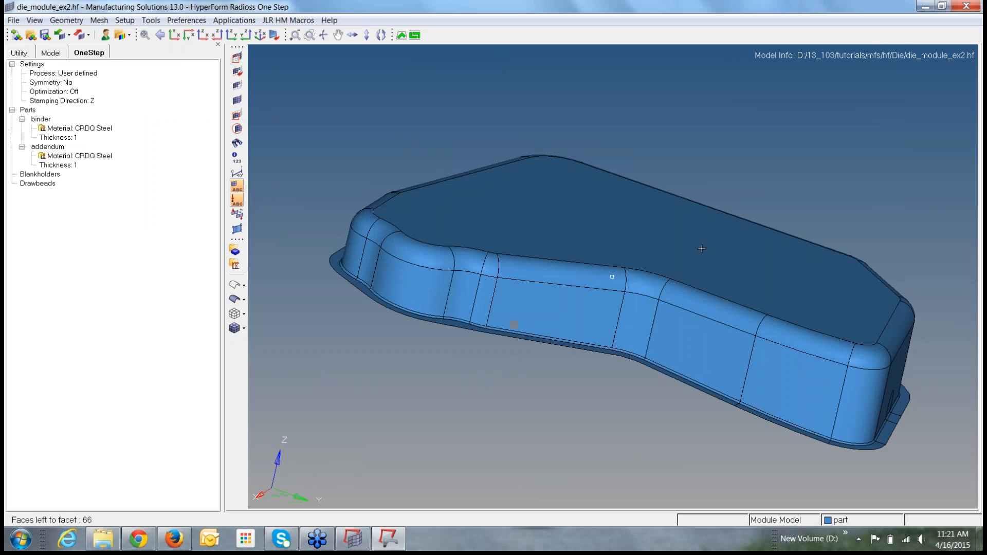
Examine the part's upper edge fillets, corner radii and side walls from several angles
{"action": "scroll", "coordinate": [703, 249], "scroll_direction": "down", "scroll_amount": 3, "text": "ctrl"}
{"action": "left_click_drag", "start_coordinate": [766, 287], "coordinate": [640, 281], "text": "ctrl"}
{"action": "scroll", "coordinate": [721, 264], "scroll_direction": "up", "scroll_amount": 3, "text": "ctrl"}
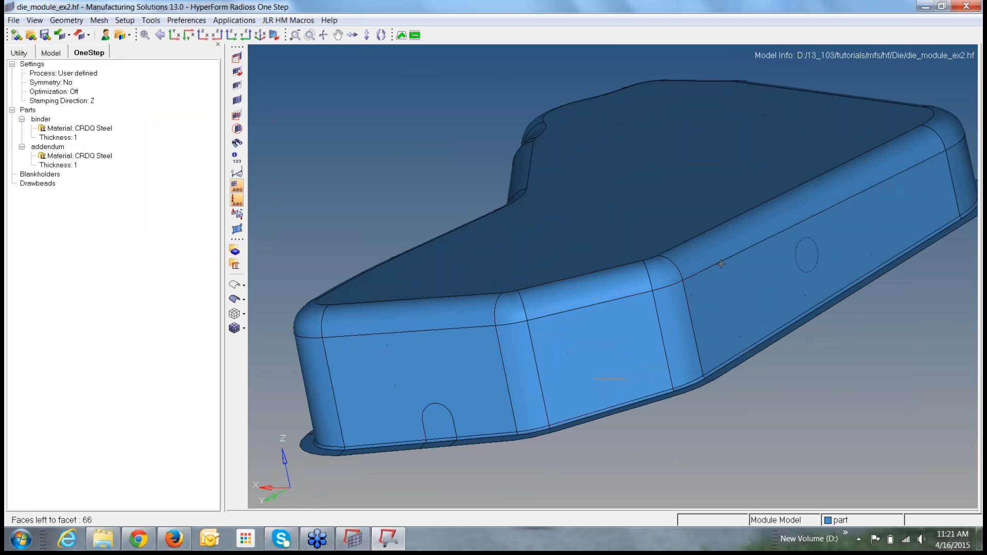
{"action": "scroll", "coordinate": [721, 266], "scroll_direction": "up", "scroll_amount": 2, "text": "ctrl"}
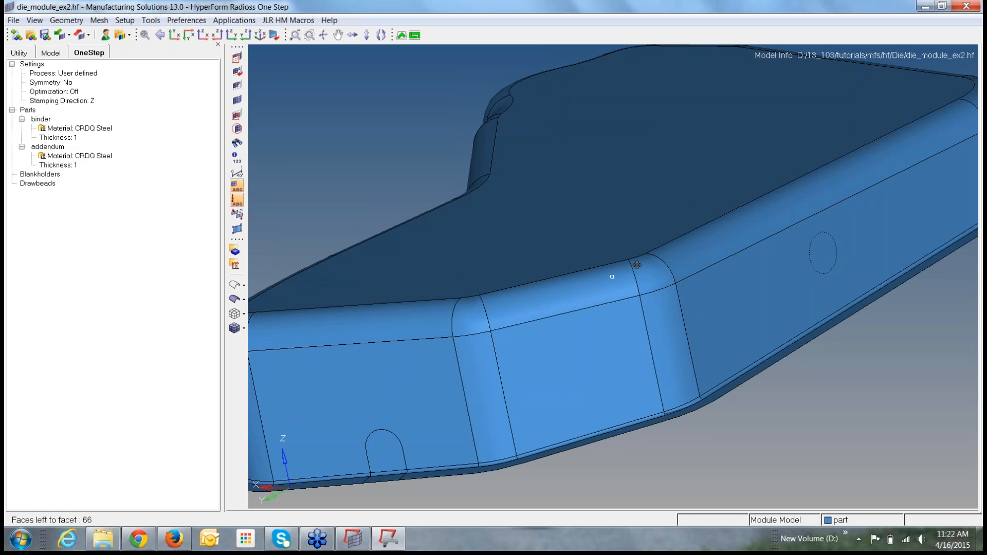
{"action": "left_click_drag", "start_coordinate": [639, 264], "coordinate": [884, 335], "text": "ctrl"}
{"action": "scroll", "coordinate": [884, 335], "scroll_direction": "up", "scroll_amount": 2, "text": "ctrl"}
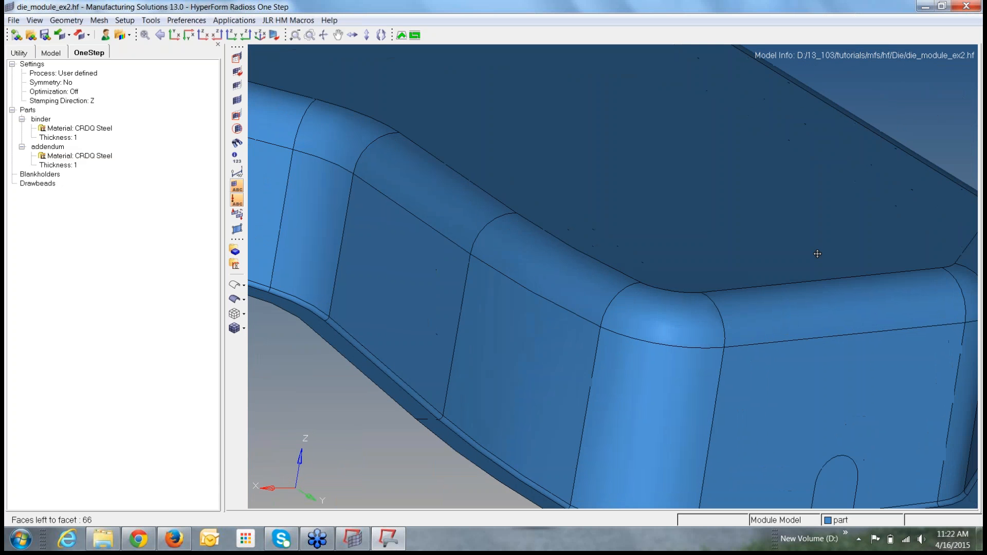
{"action": "right_click_drag", "start_coordinate": [741, 431], "coordinate": [692, 315], "text": "ctrl"}
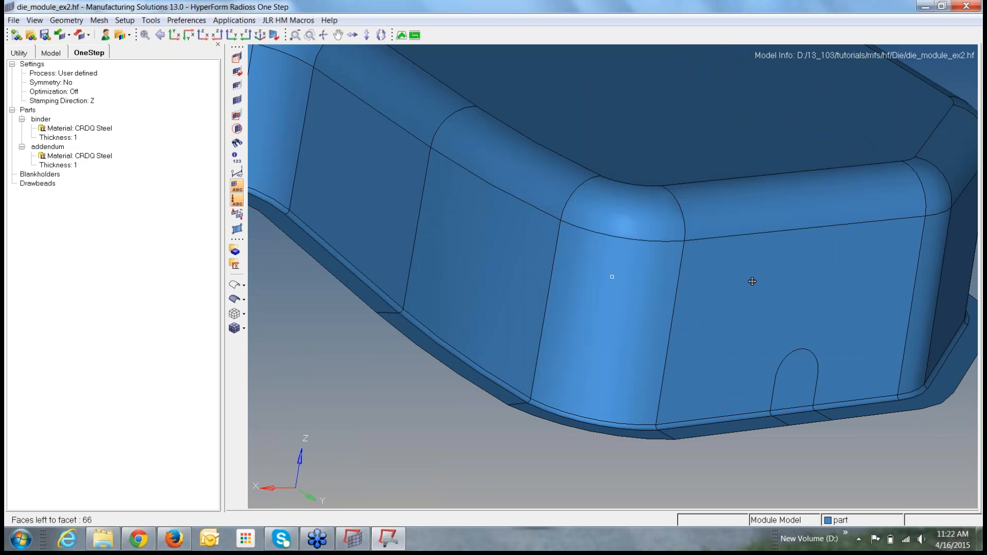
{"action": "mouse_move", "coordinate": [753, 281]}
{"action": "left_mouse_down", "text": "ctrl"}
{"action": "mouse_move", "coordinate": [732, 283]}
{"action": "mouse_move", "coordinate": [764, 254]}
{"action": "mouse_move", "coordinate": [694, 267]}
{"action": "mouse_move", "coordinate": [756, 288]}
{"action": "left_mouse_up", "text": "ctrl"}
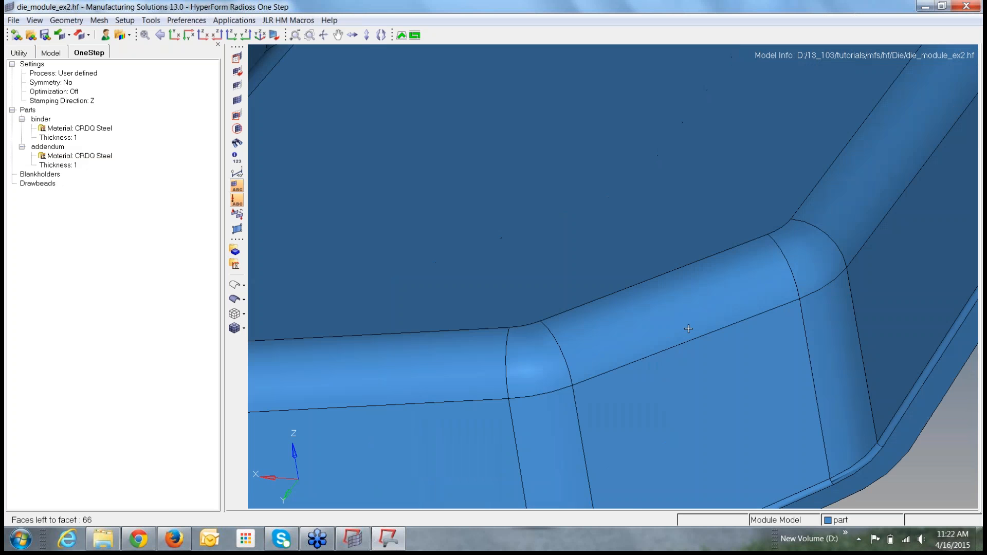
{"action": "scroll", "coordinate": [688, 329], "scroll_direction": "down", "scroll_amount": 3, "text": "ctrl"}
{"action": "left_click_drag", "start_coordinate": [689, 328], "coordinate": [570, 280], "text": "ctrl"}
{"action": "scroll", "coordinate": [696, 278], "scroll_direction": "up", "scroll_amount": 3, "text": "ctrl"}
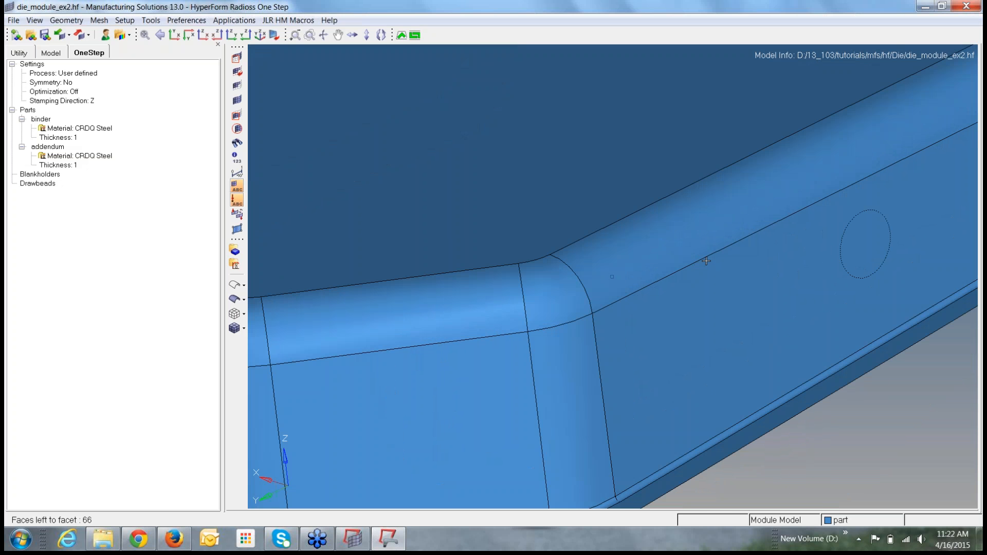
Measure the two-node distance across the large upper fillet, between its top and bottom edges at the angled corner
{"action": "key", "text": "F4"}
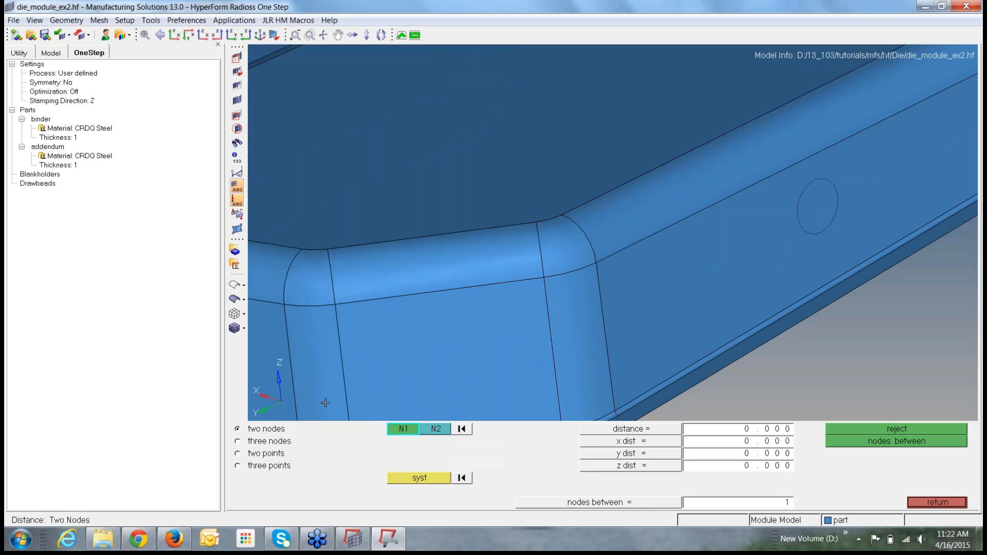
{"action": "left_click", "coordinate": [536, 222]}
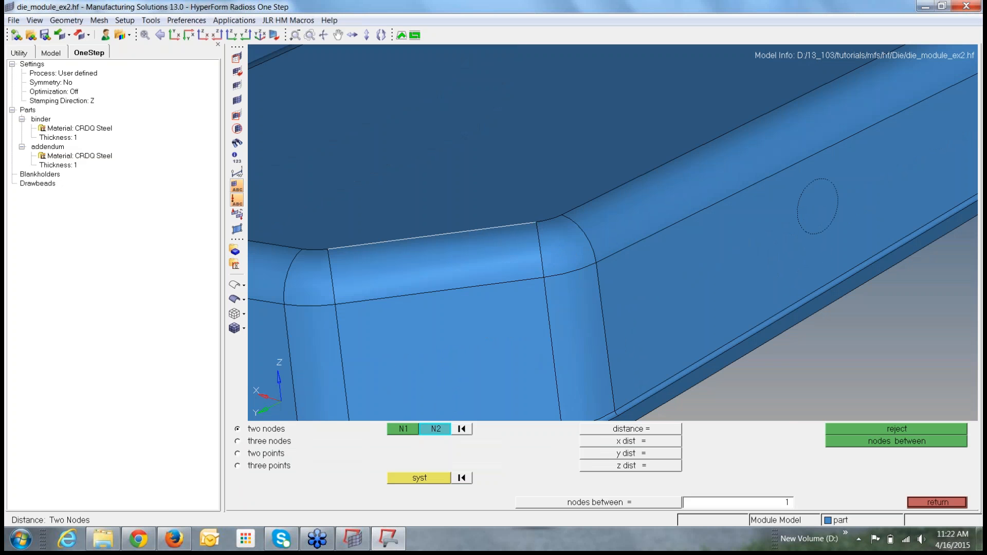
{"action": "left_click", "coordinate": [542, 278]}
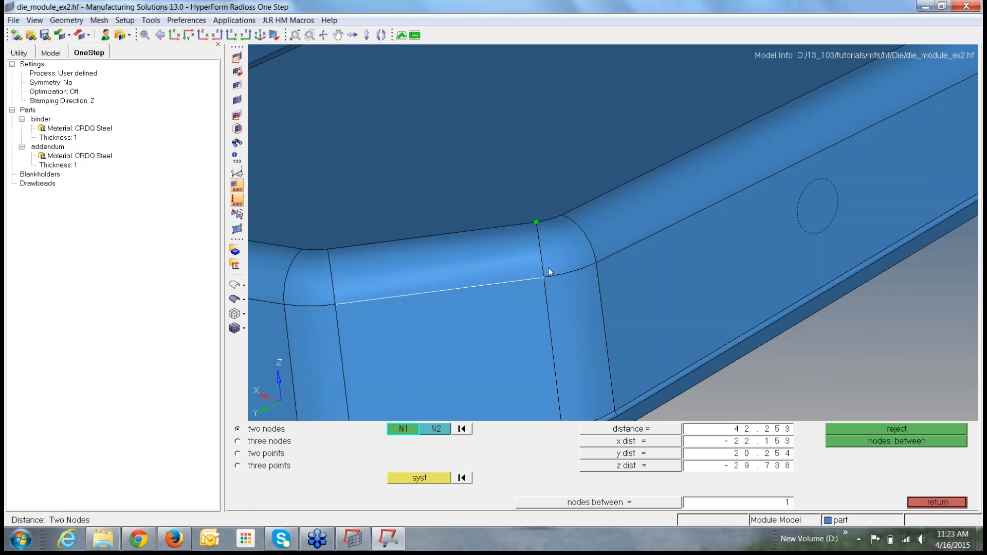
{"action": "left_click", "coordinate": [978, 37]}
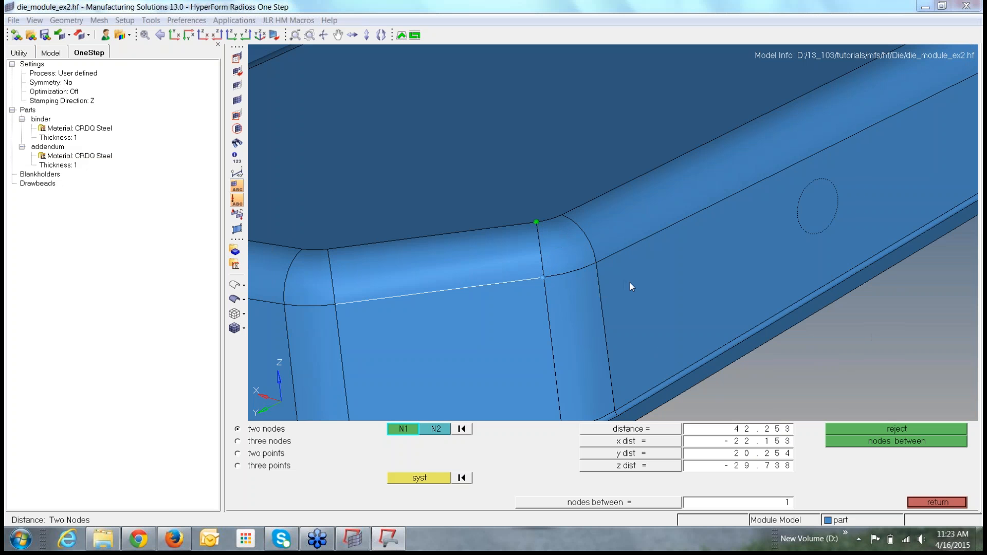
Measure the two-node distance across the small lower fillet where the side wall meets the flange near a corner
{"action": "scroll", "coordinate": [633, 286], "scroll_direction": "down", "scroll_amount": 7, "text": "ctrl"}
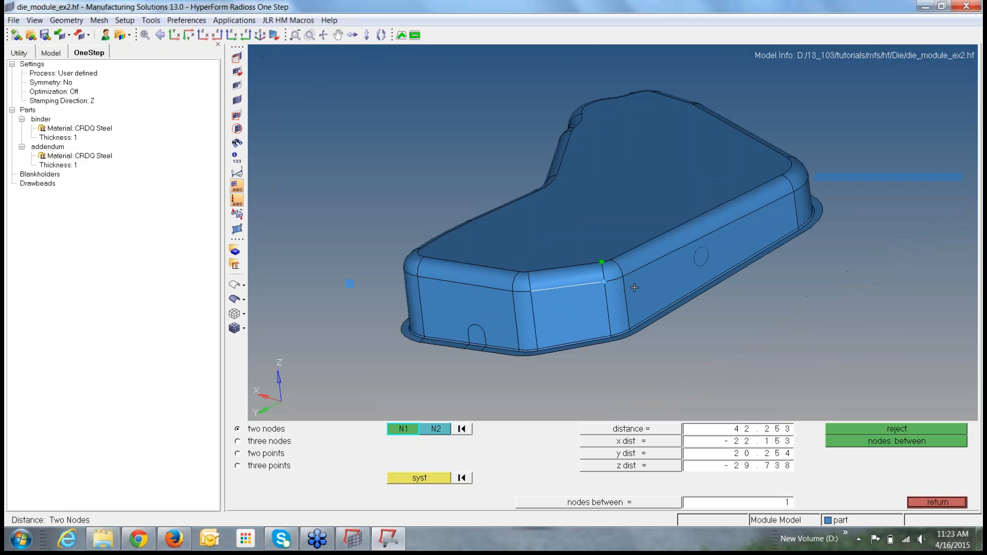
{"action": "scroll", "coordinate": [633, 287], "scroll_direction": "up", "scroll_amount": 1, "text": "ctrl"}
{"action": "right_click_drag", "start_coordinate": [633, 286], "coordinate": [641, 232], "text": "ctrl"}
{"action": "scroll", "coordinate": [643, 215], "scroll_direction": "up", "scroll_amount": 6}
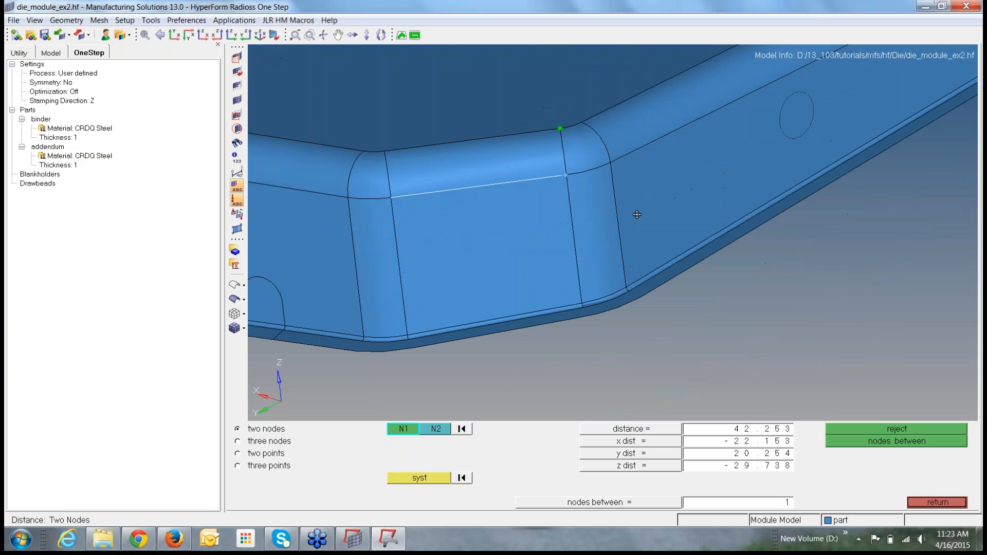
{"action": "scroll", "coordinate": [643, 214], "scroll_direction": "up", "scroll_amount": 1}
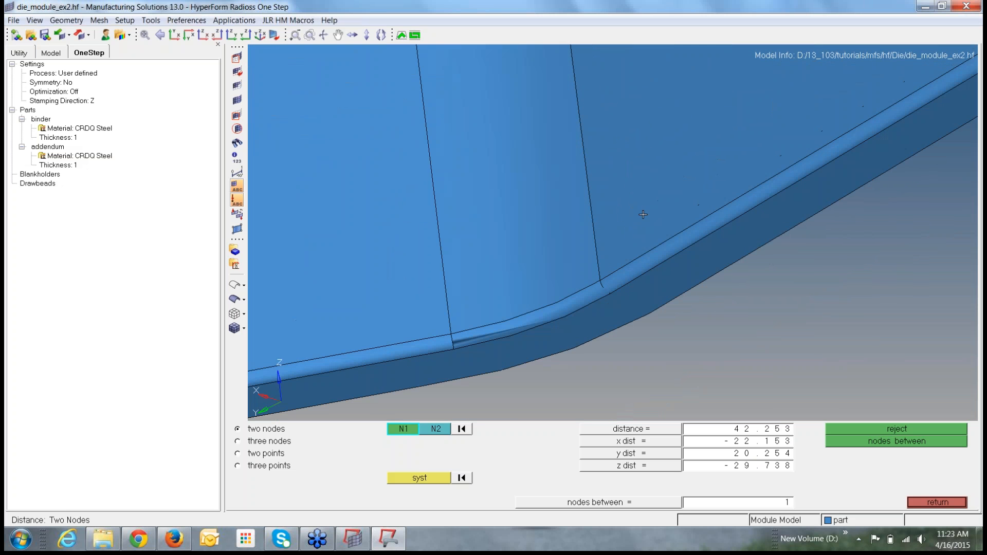
{"action": "scroll", "coordinate": [643, 215], "scroll_direction": "up", "scroll_amount": 1, "text": "ctrl"}
{"action": "right_click_drag", "start_coordinate": [648, 192], "coordinate": [687, 139], "text": "ctrl"}
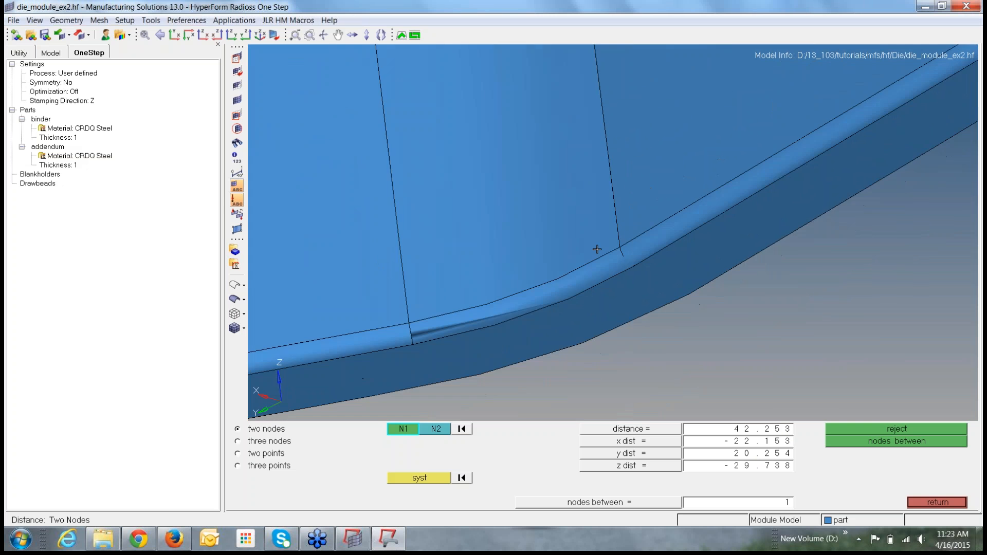
{"action": "left_click_drag", "start_coordinate": [595, 249], "coordinate": [742, 328], "text": "ctrl"}
{"action": "mouse_move", "coordinate": [697, 275]}
{"action": "right_mouse_down", "text": "ctrl"}
{"action": "mouse_move", "coordinate": [610, 145]}
{"action": "mouse_move", "coordinate": [505, 88]}
{"action": "right_mouse_up", "text": "ctrl"}
{"action": "scroll", "coordinate": [762, 296], "scroll_direction": "down", "scroll_amount": 1}
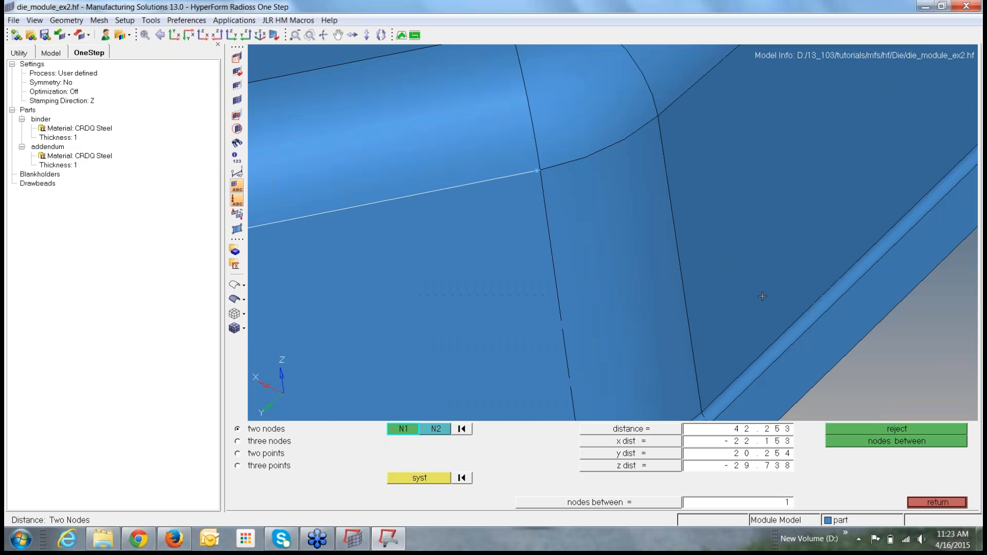
{"action": "scroll", "coordinate": [762, 296], "scroll_direction": "down", "scroll_amount": 1}
{"action": "scroll", "coordinate": [644, 305], "scroll_direction": "down", "scroll_amount": 2}
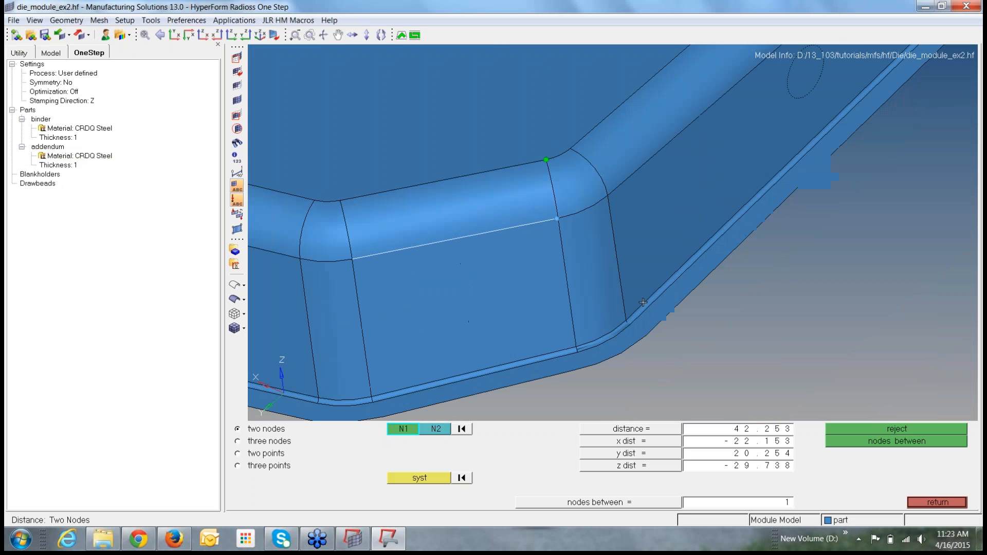
{"action": "scroll", "coordinate": [596, 302], "scroll_direction": "up", "scroll_amount": 4}
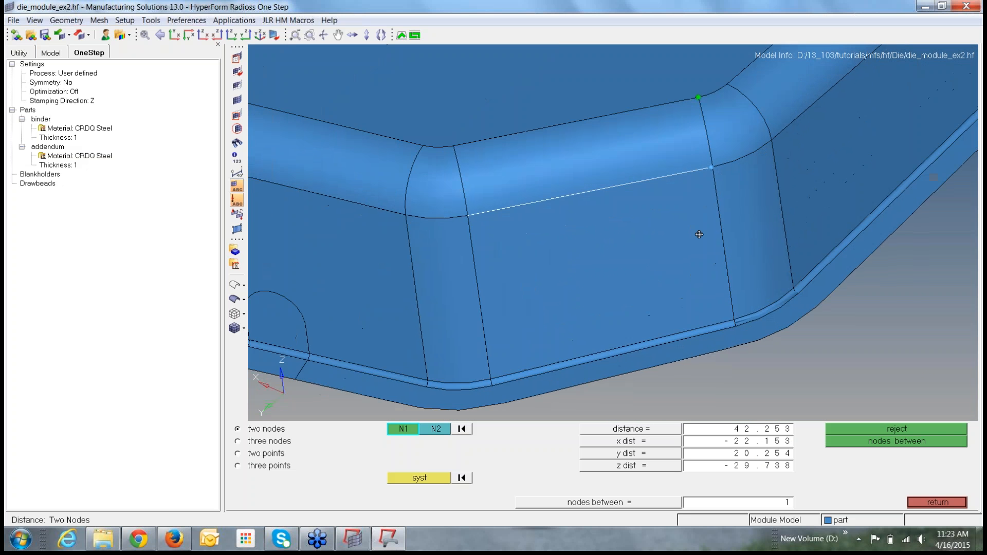
{"action": "scroll", "coordinate": [564, 290], "scroll_direction": "up", "scroll_amount": 3}
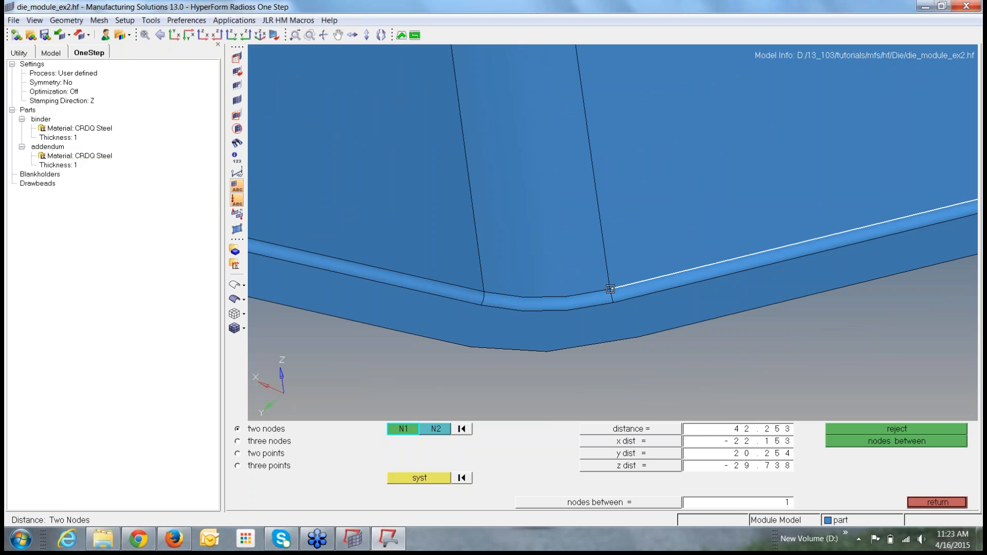
{"action": "left_click", "coordinate": [610, 289]}
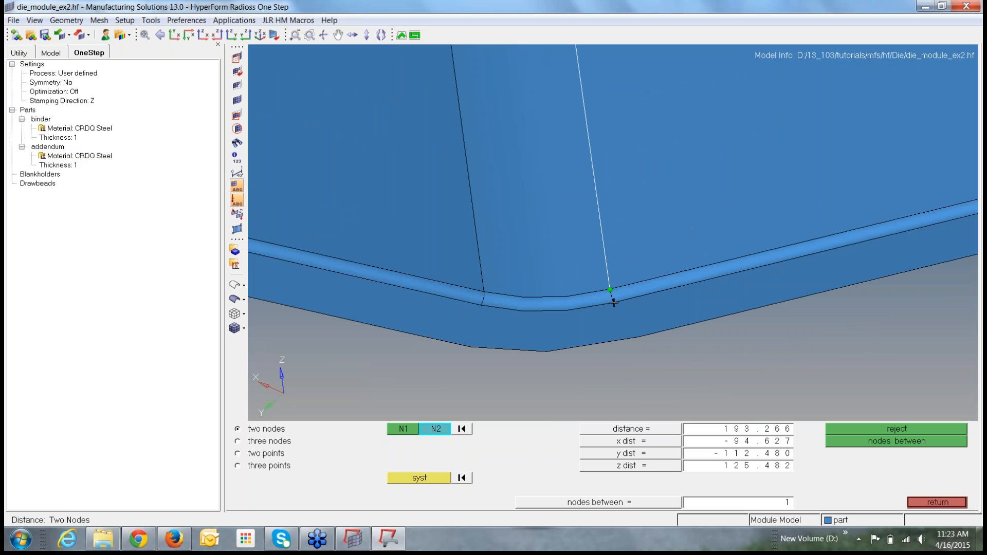
{"action": "scroll", "coordinate": [614, 303], "scroll_direction": "up", "scroll_amount": 2}
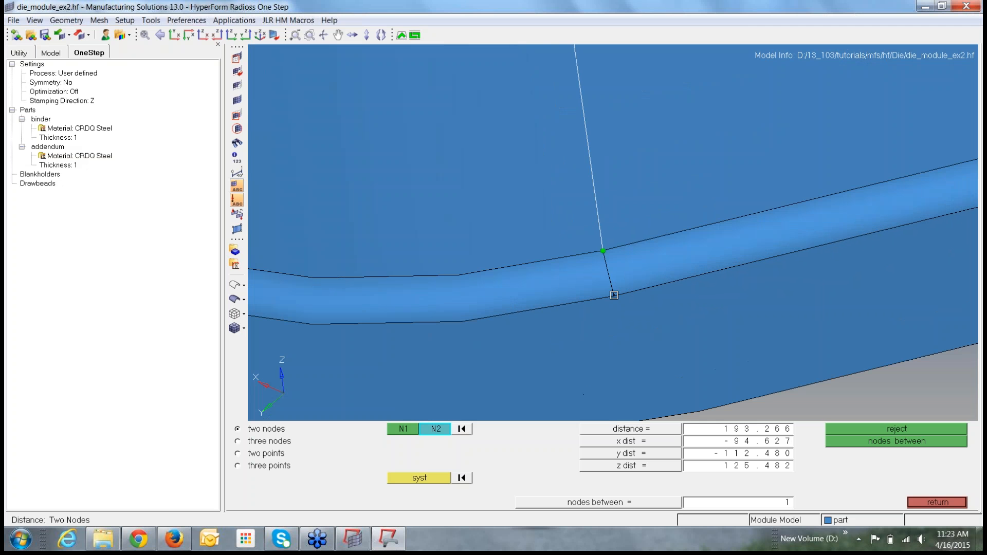
{"action": "left_click", "coordinate": [615, 297]}
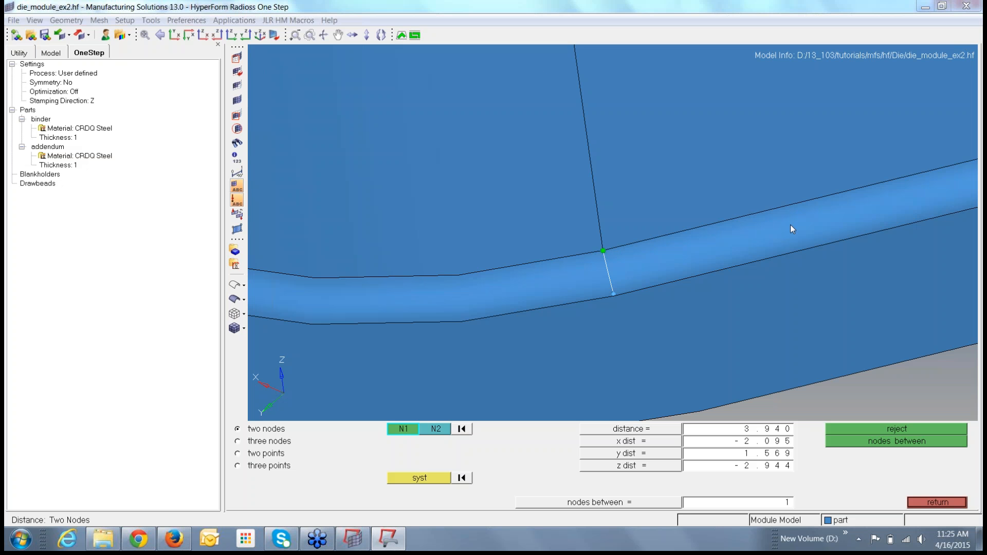
Inspect the whole part's outer shape from different sides
{"action": "scroll", "coordinate": [794, 199], "scroll_direction": "down", "scroll_amount": 2}
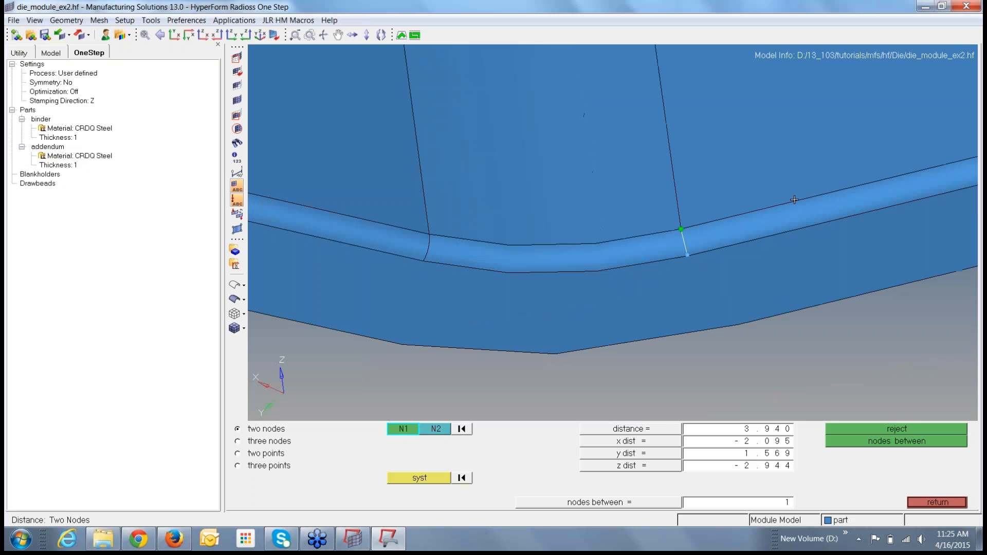
{"action": "scroll", "coordinate": [794, 199], "scroll_direction": "down", "scroll_amount": 5}
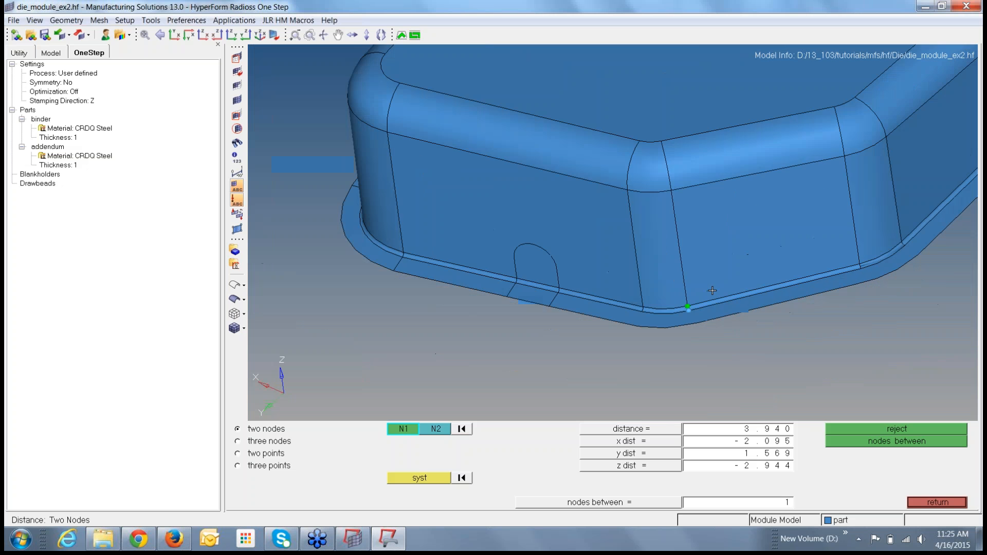
{"action": "scroll", "coordinate": [712, 291], "scroll_direction": "down", "scroll_amount": 4}
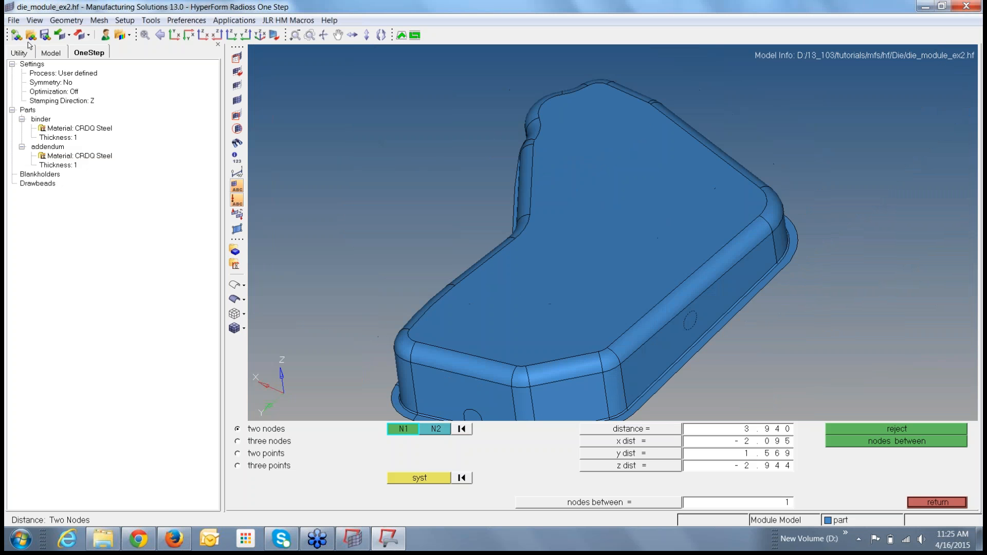
{"action": "mouse_move", "coordinate": [579, 276]}
{"action": "left_mouse_down", "text": "ctrl"}
{"action": "mouse_move", "coordinate": [591, 261]}
{"action": "mouse_move", "coordinate": [617, 264]}
{"action": "mouse_move", "coordinate": [668, 273]}
{"action": "mouse_move", "coordinate": [709, 300]}
{"action": "mouse_move", "coordinate": [732, 289]}
{"action": "mouse_move", "coordinate": [418, 232]}
{"action": "left_mouse_up", "text": "ctrl"}
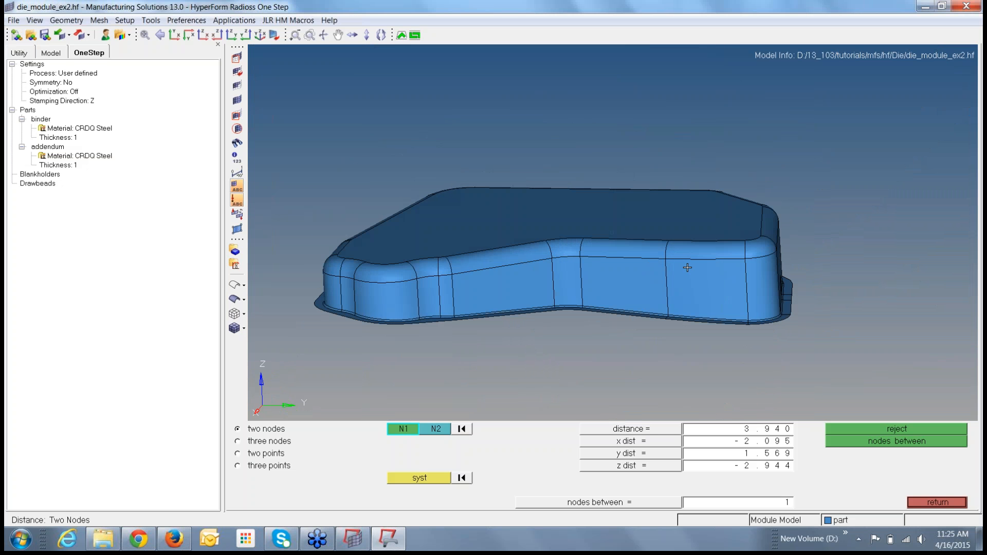
{"action": "left_click_drag", "start_coordinate": [688, 267], "coordinate": [378, 271], "text": "ctrl"}
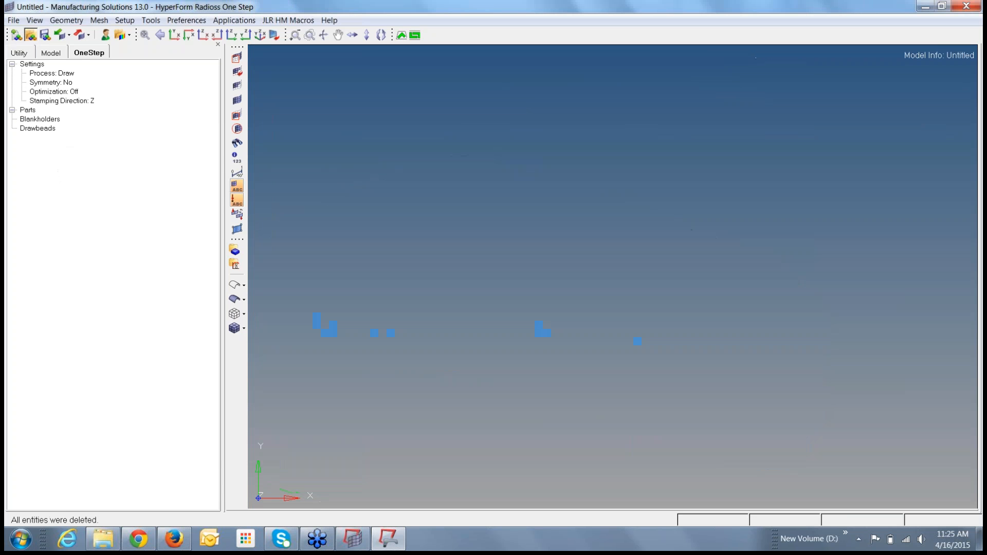
Start opening another model and look for a part file in the hm folder of D:/13_103/tutorials
{"action": "left_click", "coordinate": [31, 35]}
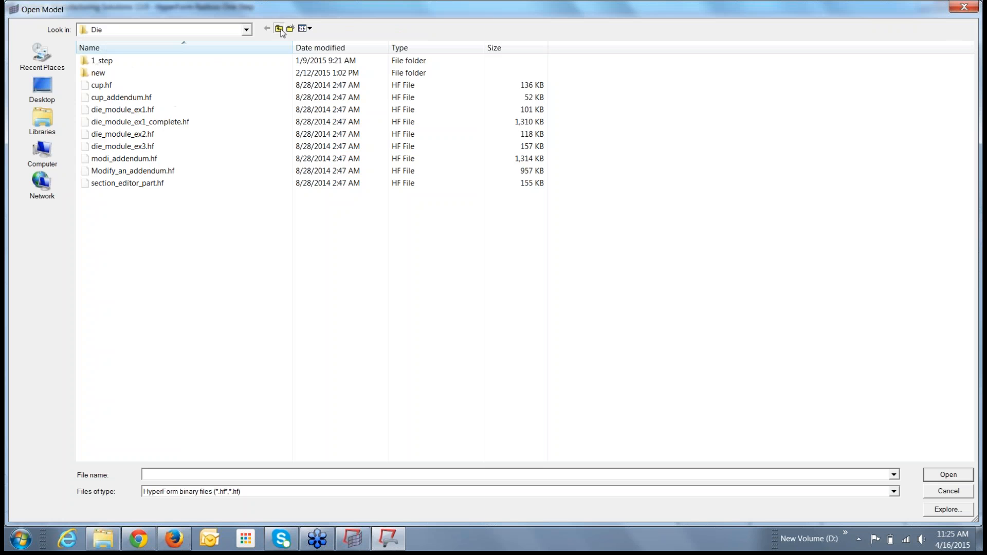
{"action": "left_click", "coordinate": [279, 28]}
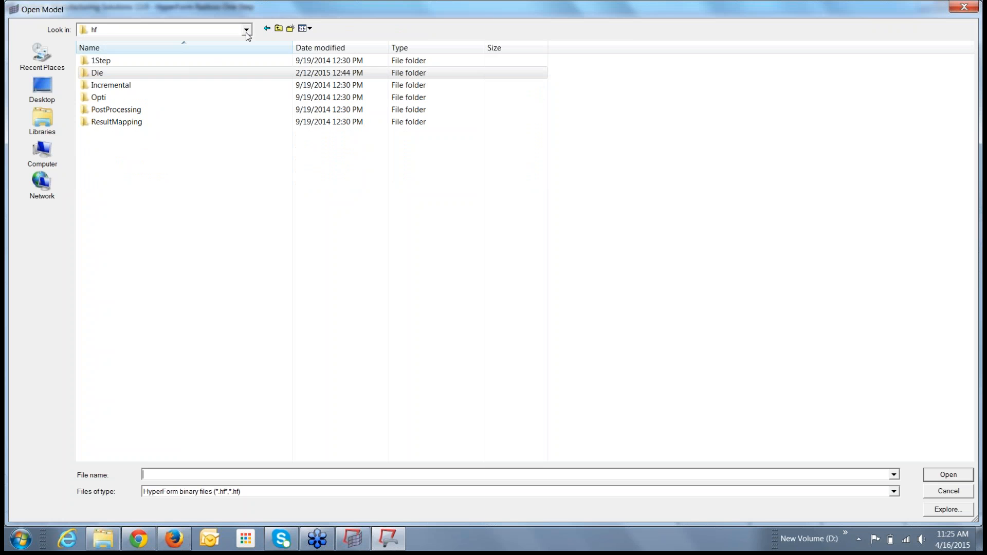
{"action": "left_click", "coordinate": [279, 28]}
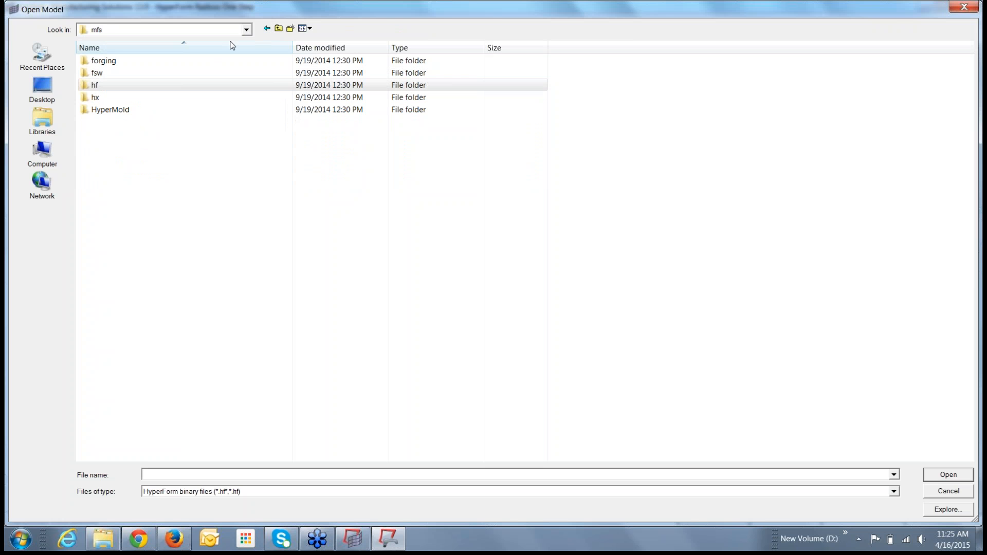
{"action": "left_click", "coordinate": [279, 29]}
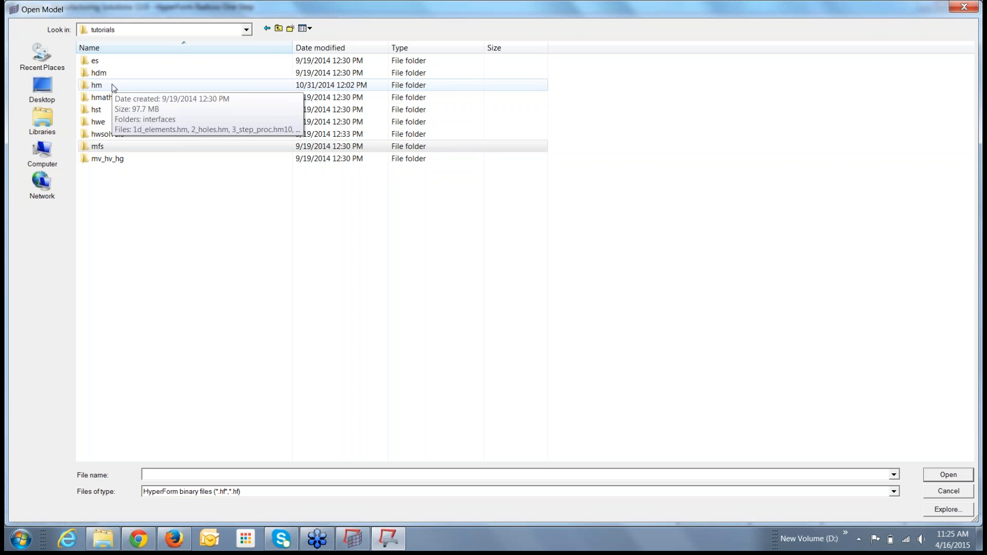
{"action": "double_click", "coordinate": [113, 85]}
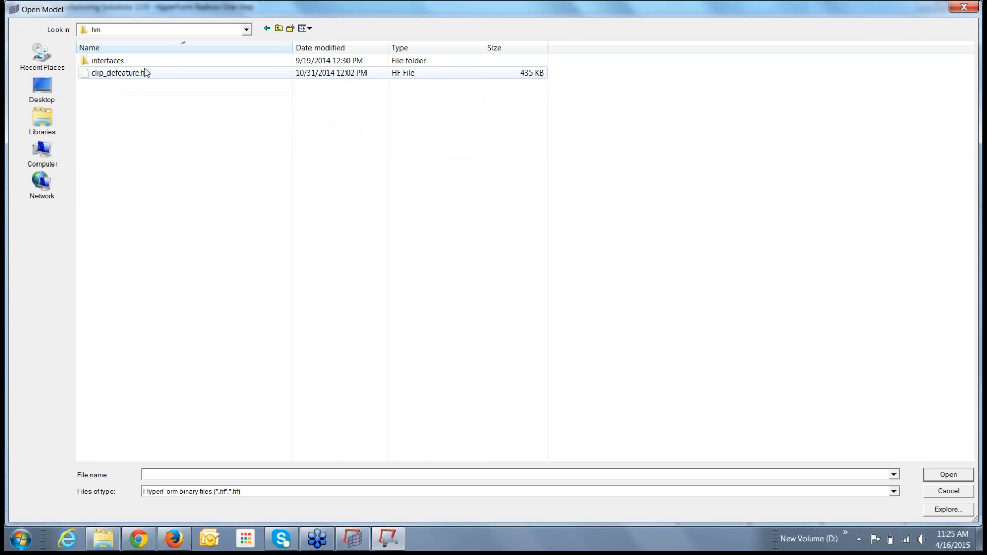
{"action": "left_click", "coordinate": [279, 28]}
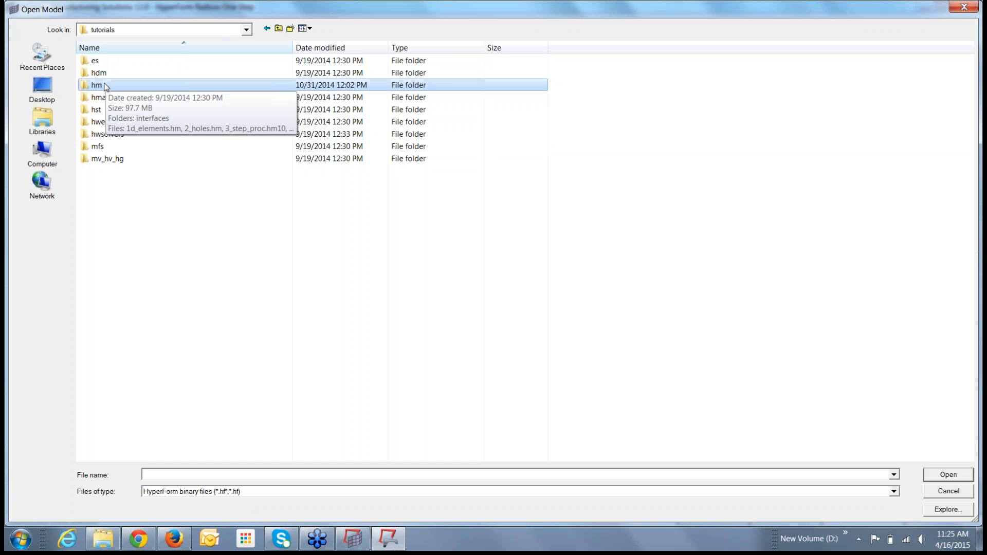
{"action": "left_click", "coordinate": [278, 28]}
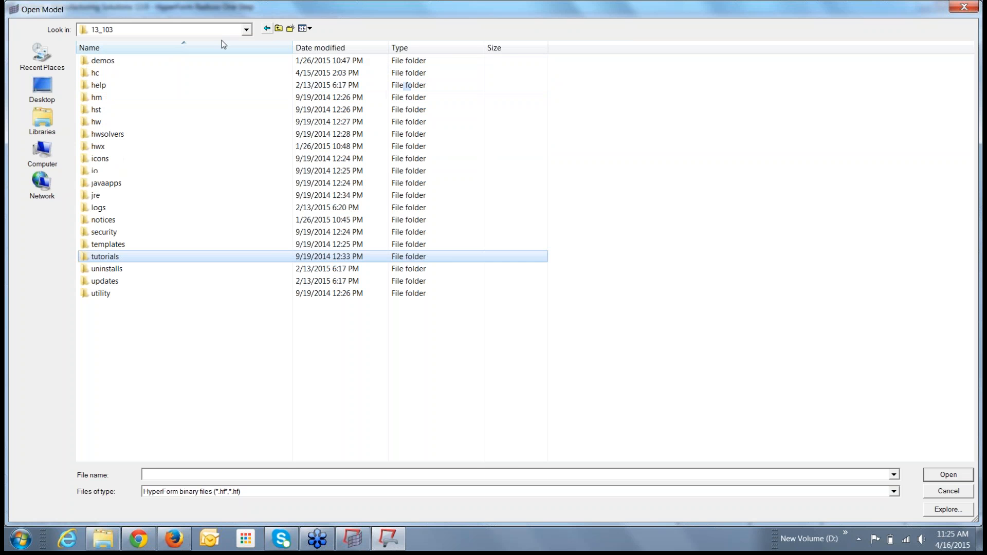
Look for a model in the tutorials/hm folder of the Altair 12.0 installation on drive C, then cancel opening
{"action": "left_click", "coordinate": [54, 160]}
{"action": "double_click", "coordinate": [166, 72]}
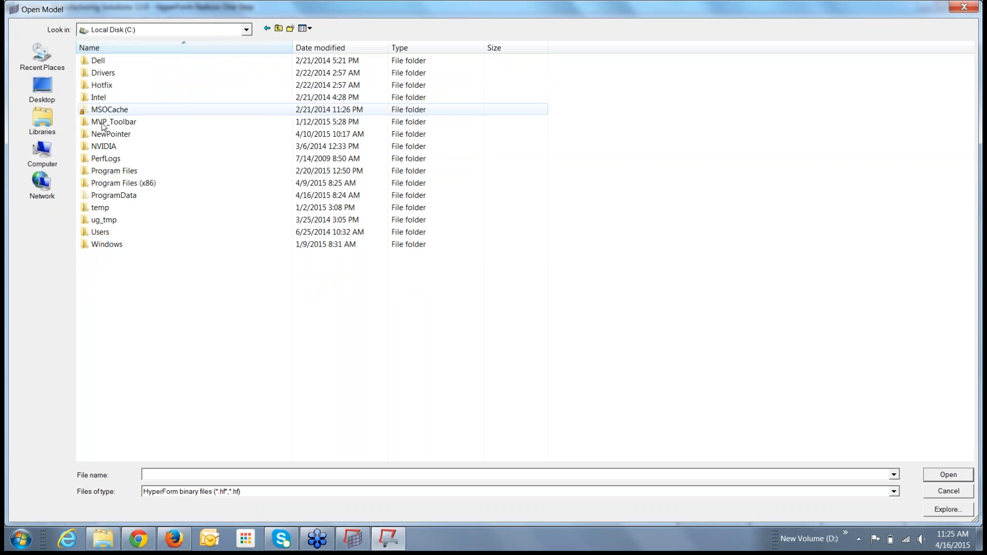
{"action": "double_click", "coordinate": [116, 175]}
{"action": "double_click", "coordinate": [123, 62]}
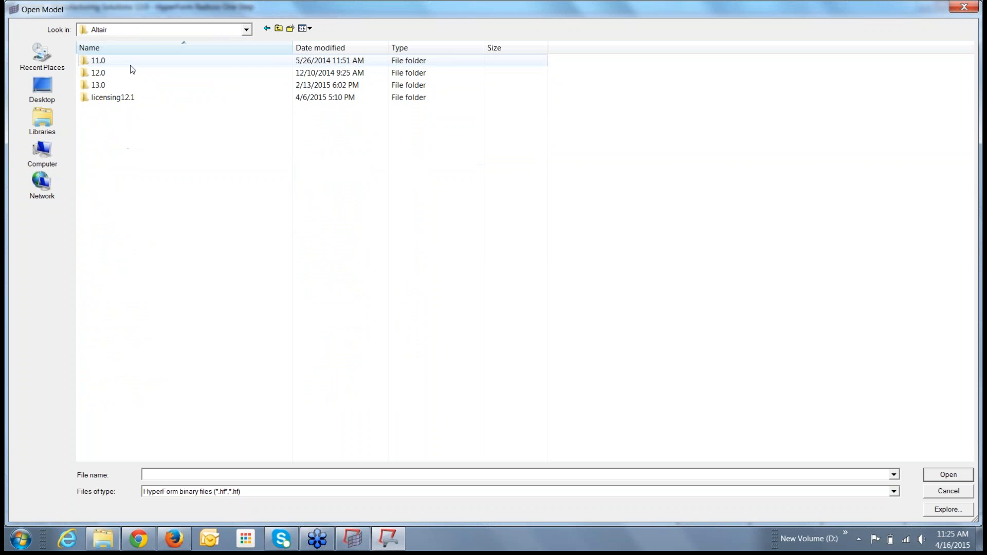
{"action": "double_click", "coordinate": [120, 75]}
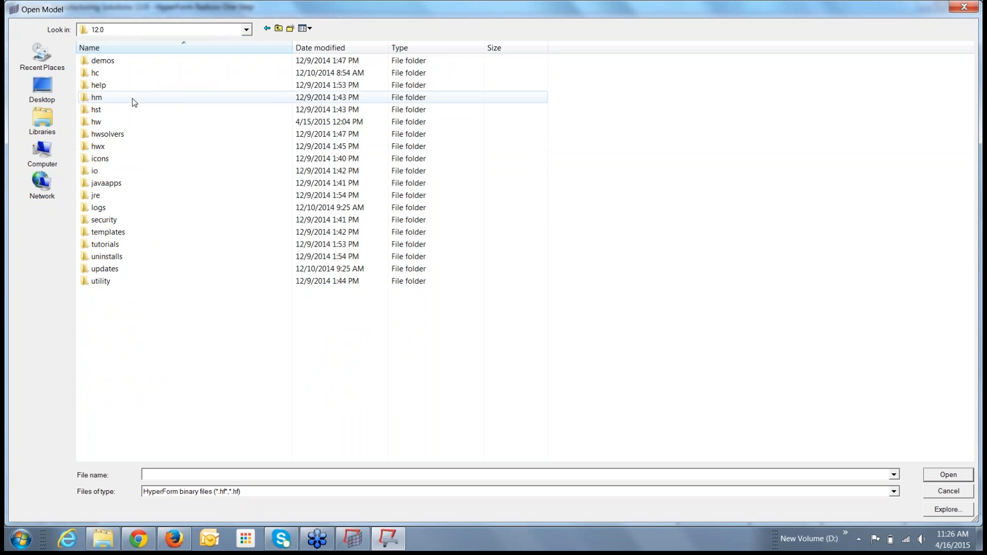
{"action": "double_click", "coordinate": [106, 245]}
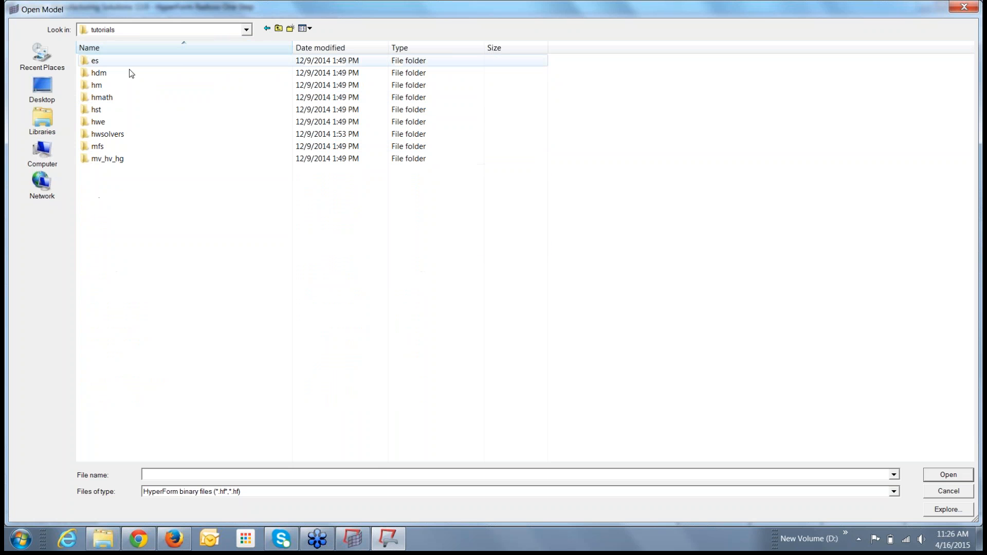
{"action": "double_click", "coordinate": [100, 85]}
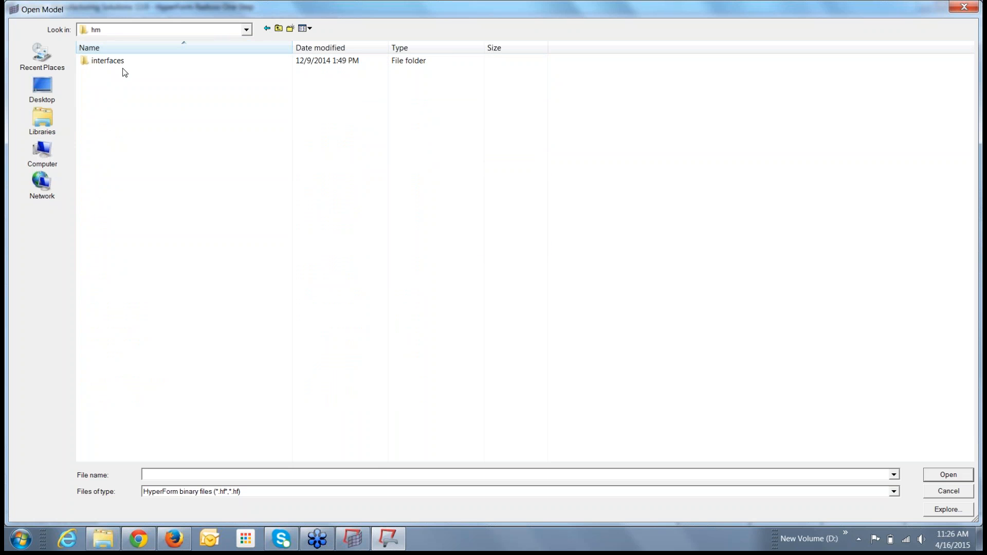
{"action": "left_click", "coordinate": [968, 7]}
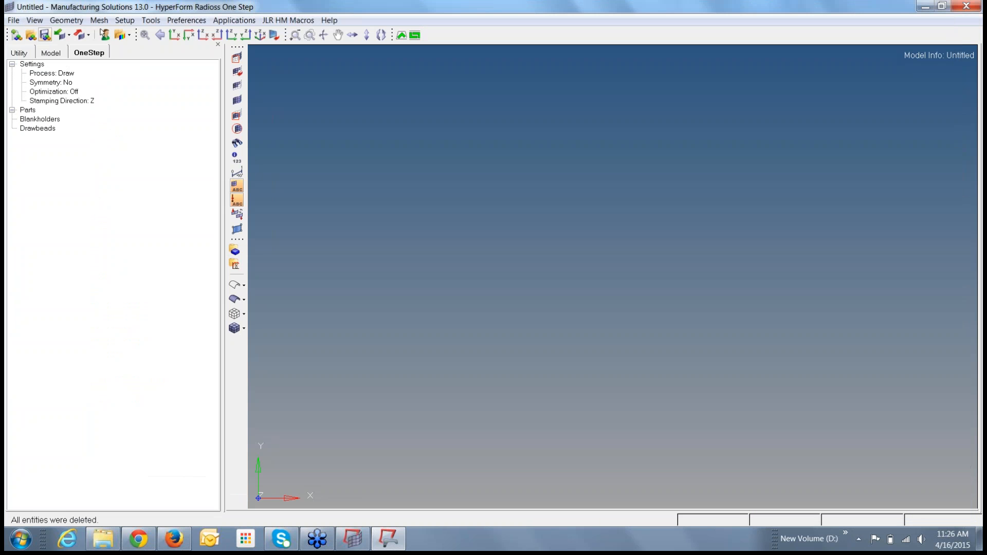
Switch the user profile to the HyperMesh application with RADIOSS Block120
{"action": "left_click", "coordinate": [105, 36]}
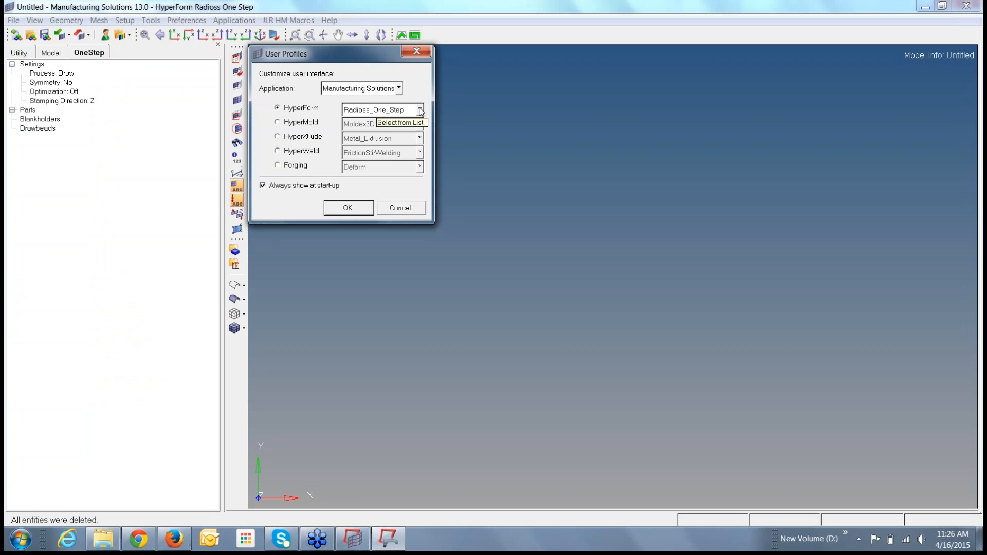
{"action": "left_click", "coordinate": [398, 88]}
{"action": "left_click", "coordinate": [391, 97]}
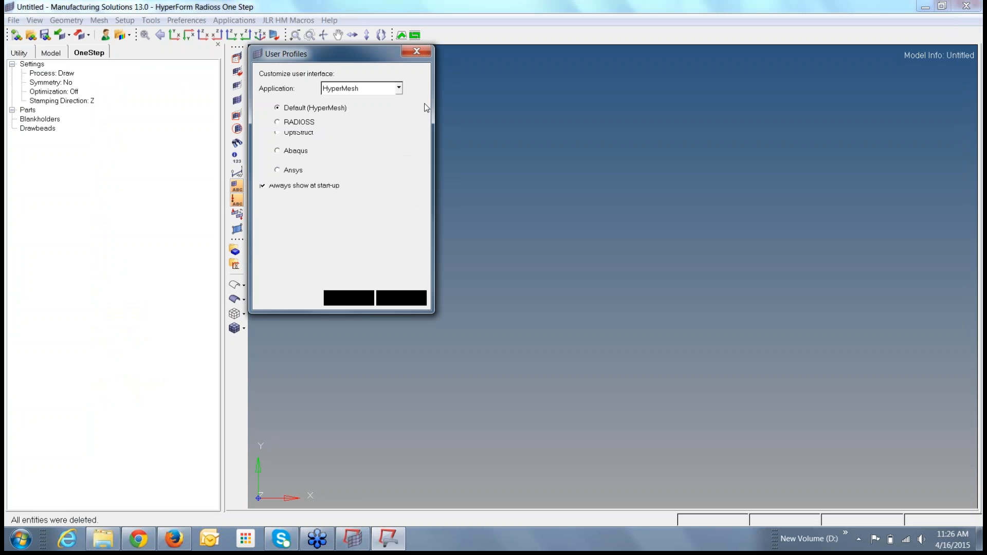
{"action": "left_click", "coordinate": [277, 122]}
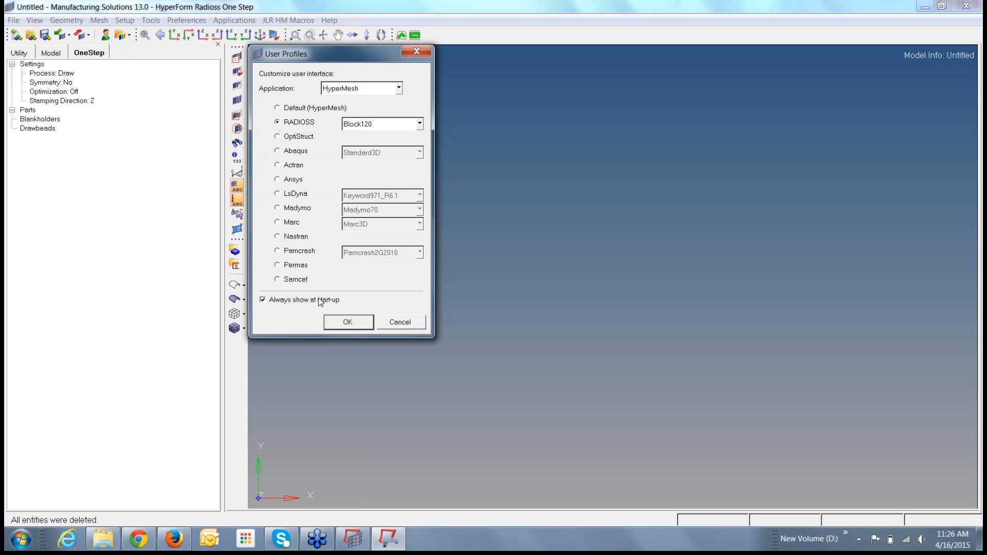
{"action": "left_click", "coordinate": [331, 325]}
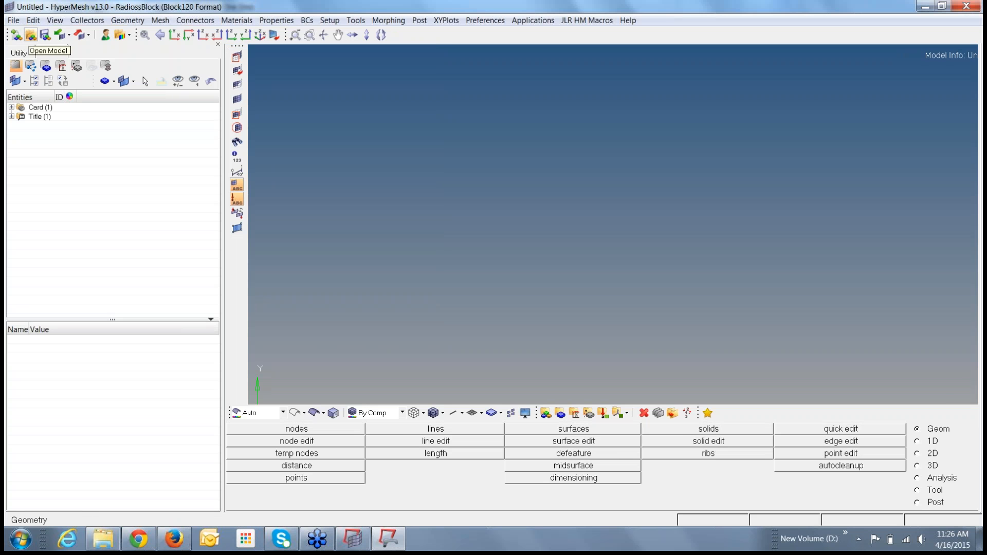
Start opening a model and browse to the hm folder in D:/13_103/tutorials
{"action": "left_click", "coordinate": [30, 35]}
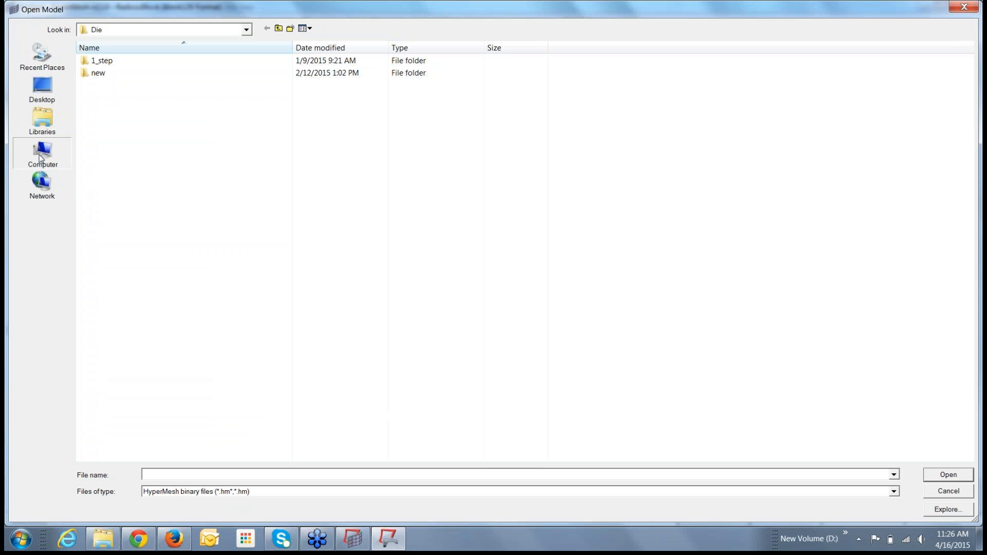
{"action": "left_click", "coordinate": [43, 156]}
{"action": "double_click", "coordinate": [302, 72]}
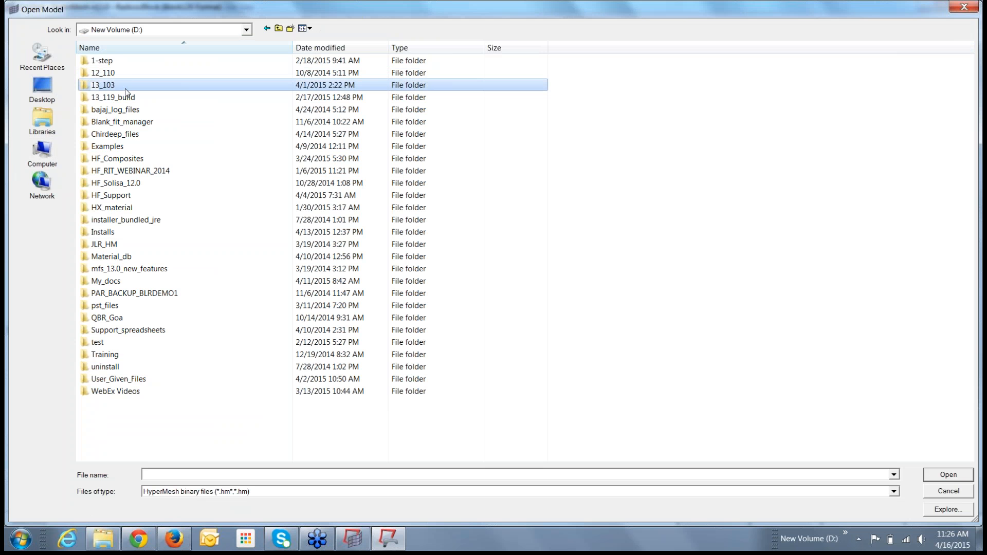
{"action": "double_click", "coordinate": [125, 85]}
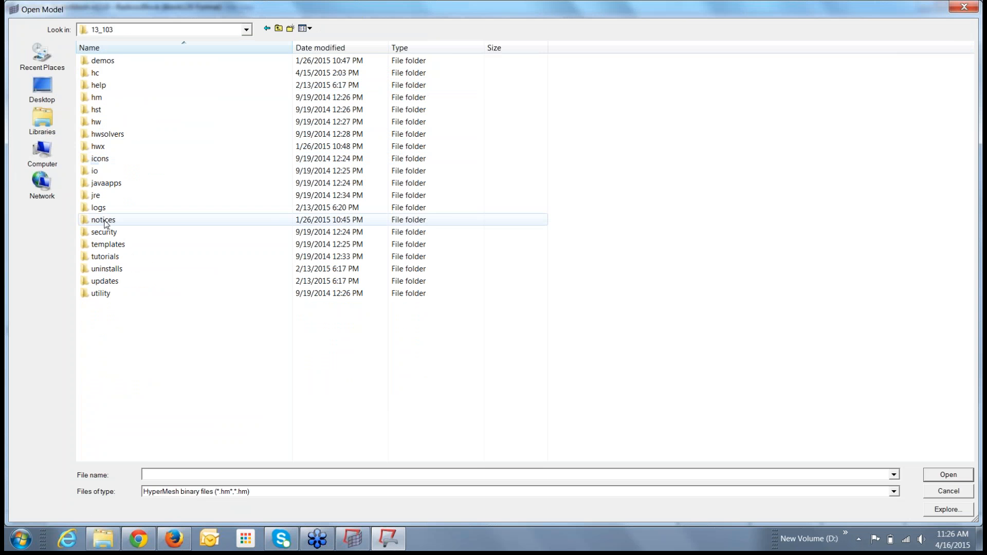
{"action": "double_click", "coordinate": [106, 256]}
{"action": "double_click", "coordinate": [118, 86]}
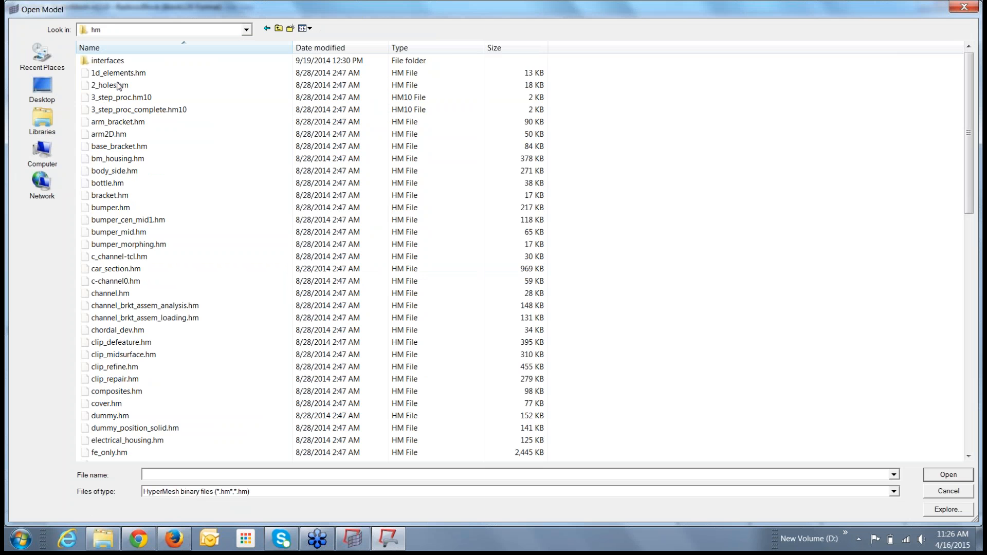
Examine the list of HyperMesh files in the hm folder for a suitable part model
{"action": "scroll", "coordinate": [144, 303], "scroll_direction": "down", "scroll_amount": 1}
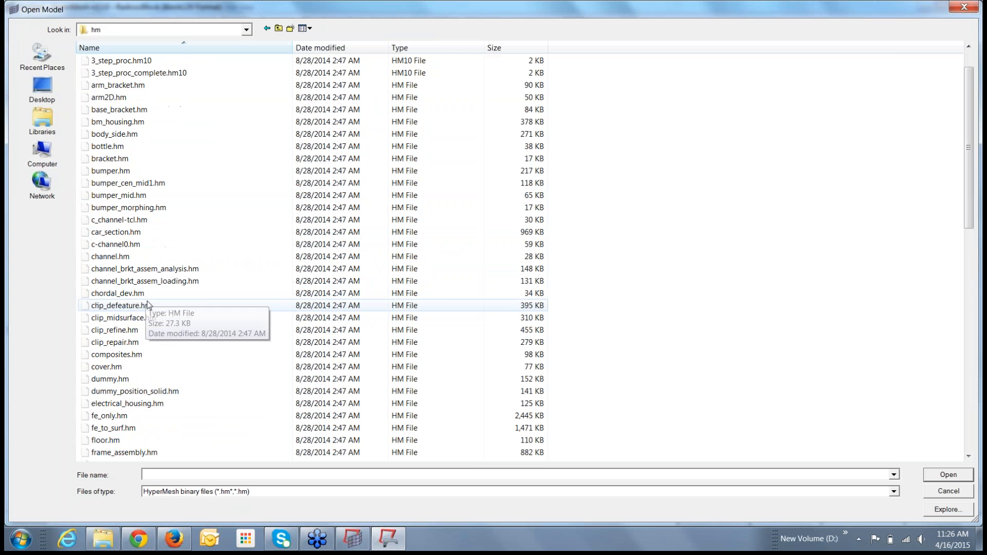
{"action": "scroll", "coordinate": [154, 232], "scroll_direction": "up", "scroll_amount": 1}
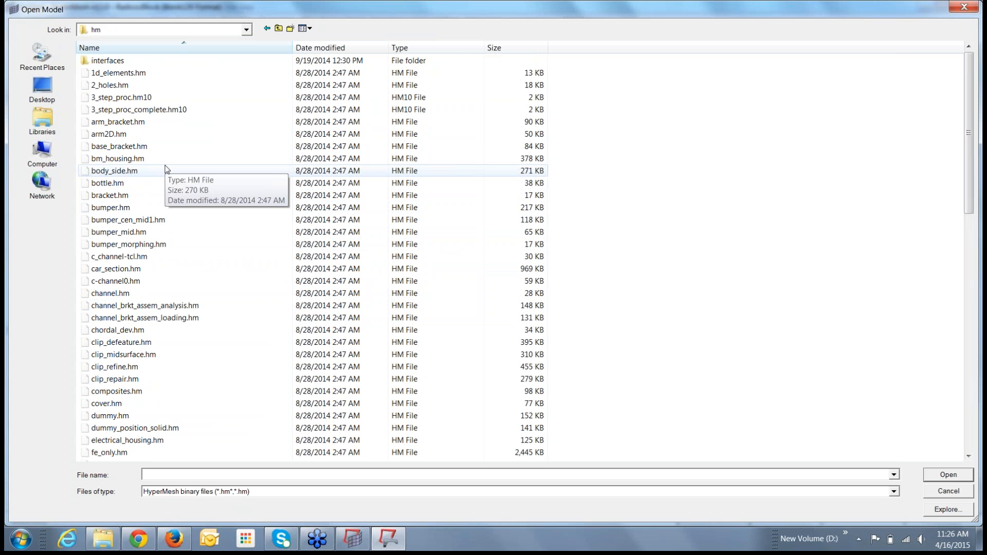
{"action": "scroll", "coordinate": [166, 175], "scroll_direction": "down", "scroll_amount": 4}
{"action": "scroll", "coordinate": [170, 176], "scroll_direction": "down", "scroll_amount": 4}
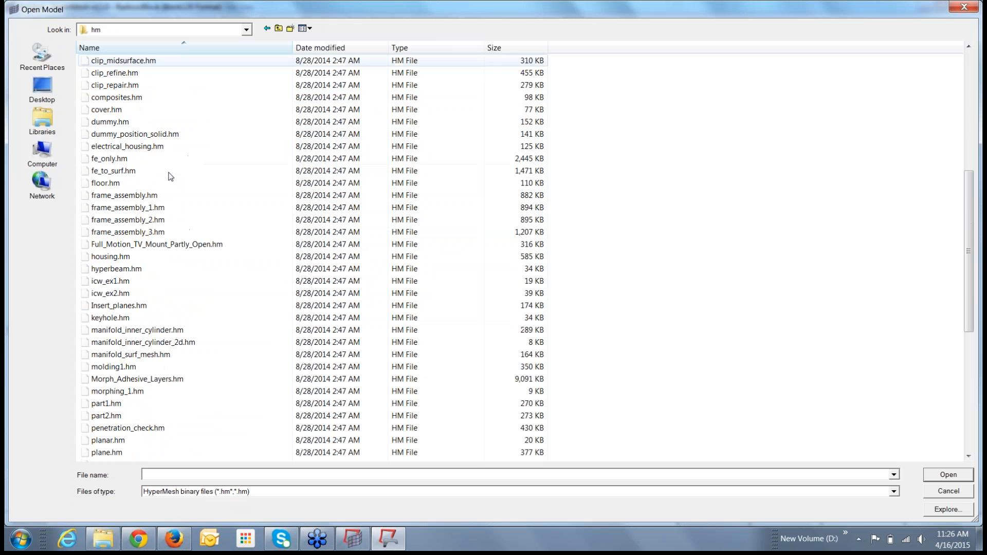
{"action": "scroll", "coordinate": [171, 177], "scroll_direction": "down", "scroll_amount": 3}
{"action": "scroll", "coordinate": [171, 177], "scroll_direction": "up", "scroll_amount": 1}
{"action": "scroll", "coordinate": [171, 176], "scroll_direction": "down", "scroll_amount": 4}
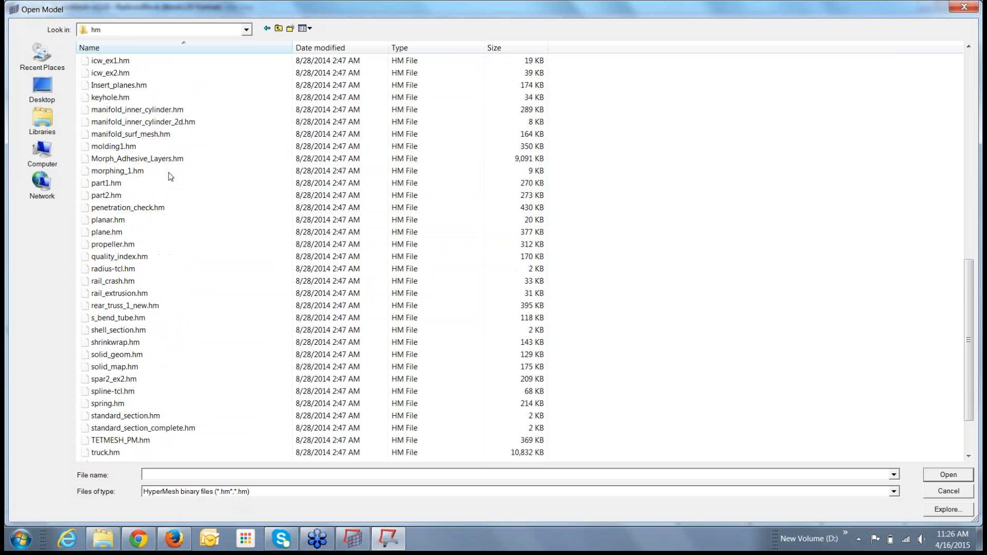
{"action": "scroll", "coordinate": [171, 176], "scroll_direction": "up", "scroll_amount": 9}
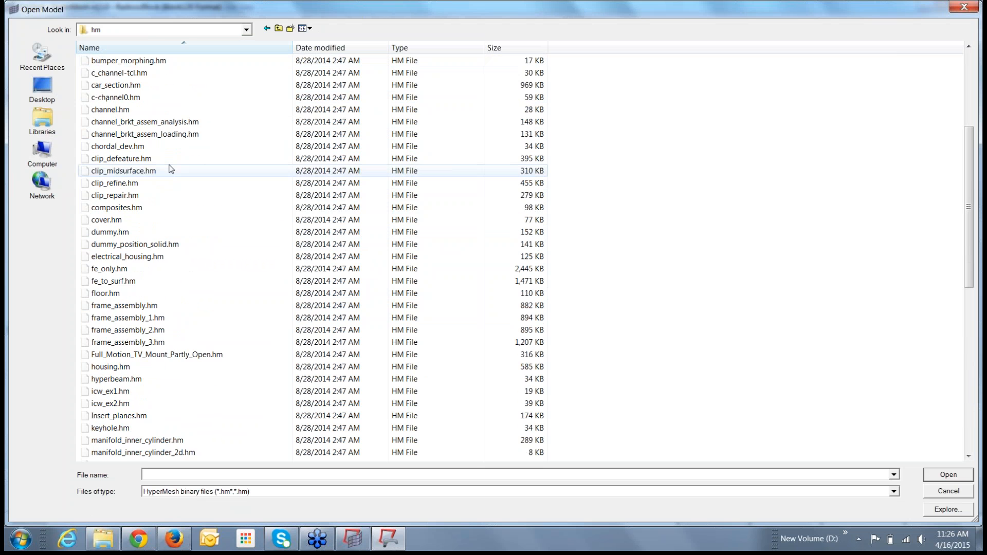
Browse to the mfs/hf/1Step tutorials folder and select Die_Mesh.hm
{"action": "left_click", "coordinate": [277, 29]}
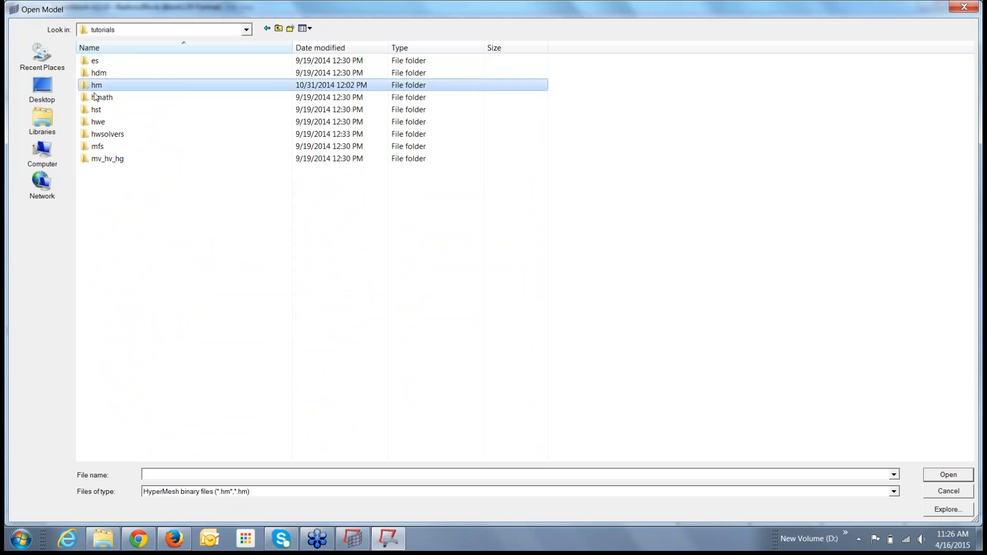
{"action": "double_click", "coordinate": [117, 148]}
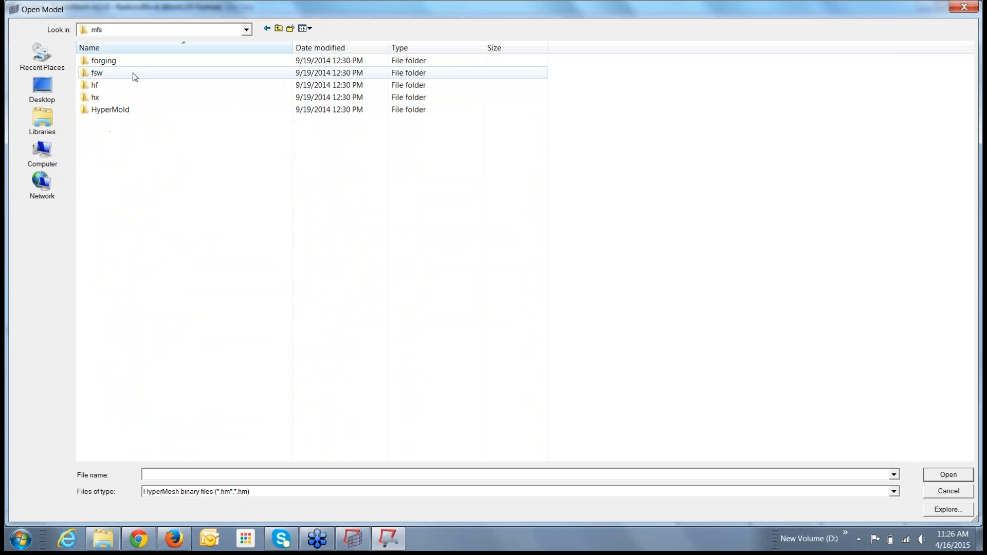
{"action": "double_click", "coordinate": [126, 85]}
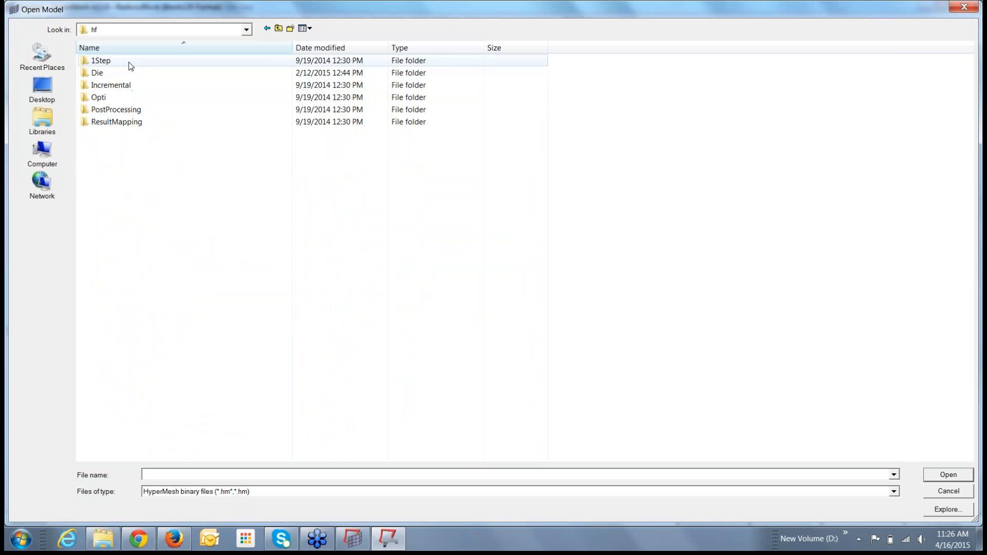
{"action": "double_click", "coordinate": [137, 64]}
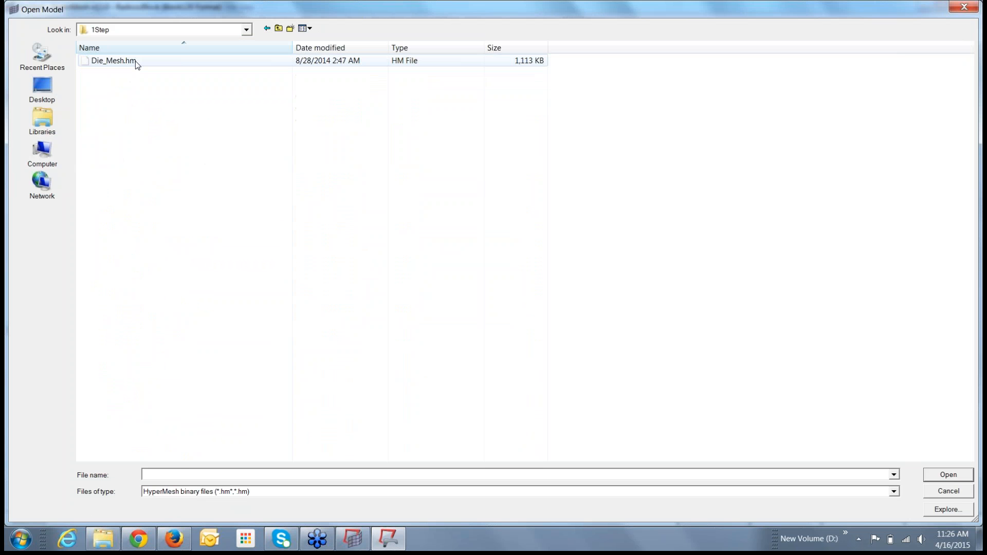
{"action": "left_click", "coordinate": [137, 64]}
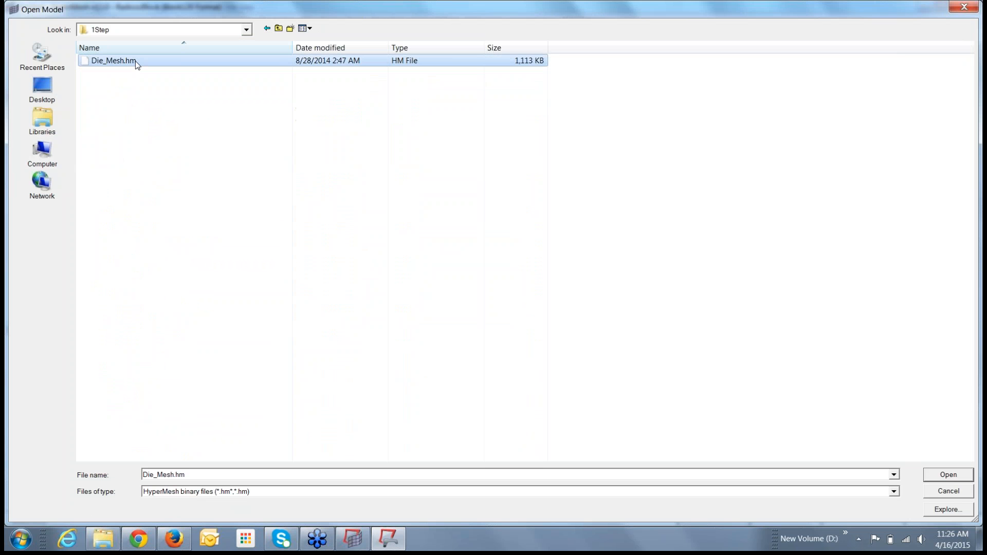
Go to the Incremental folder under hf, show all file types and look through its files
{"action": "left_click", "coordinate": [267, 29]}
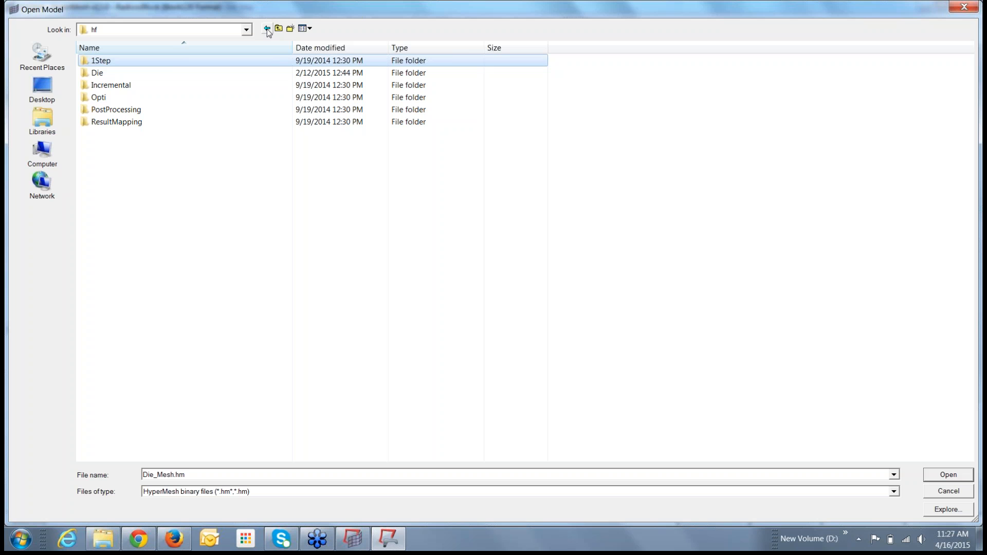
{"action": "double_click", "coordinate": [159, 87]}
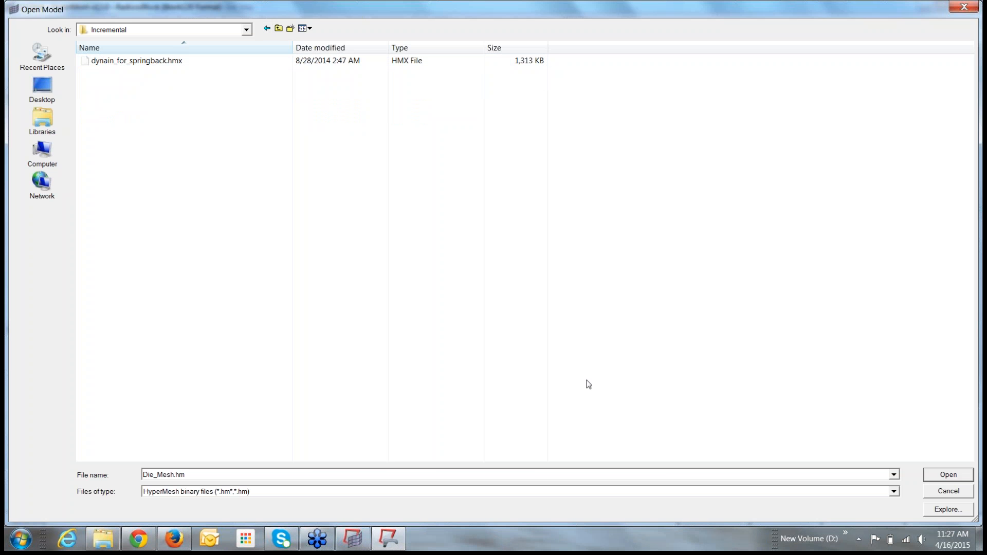
{"action": "left_click", "coordinate": [895, 493]}
{"action": "left_click", "coordinate": [887, 509]}
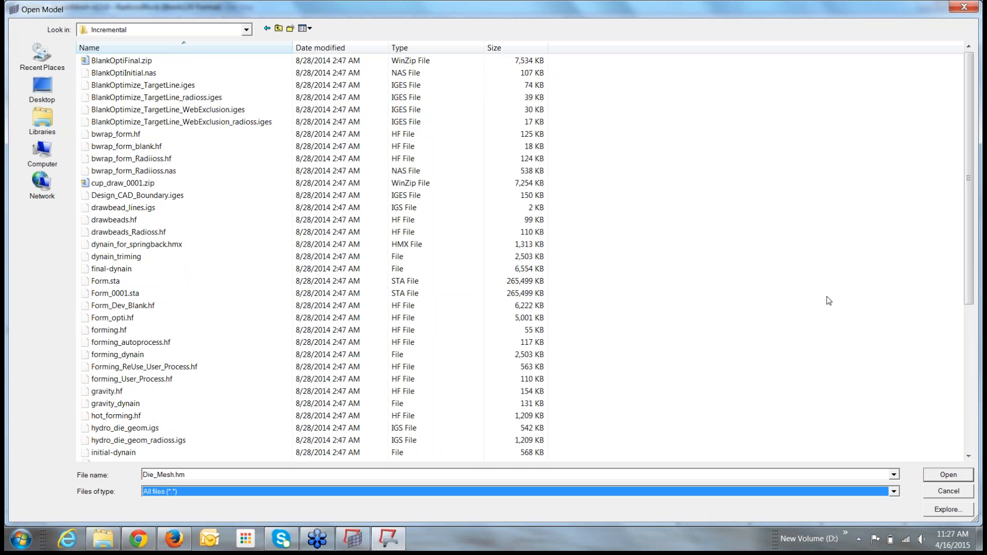
{"action": "left_click", "coordinate": [811, 248]}
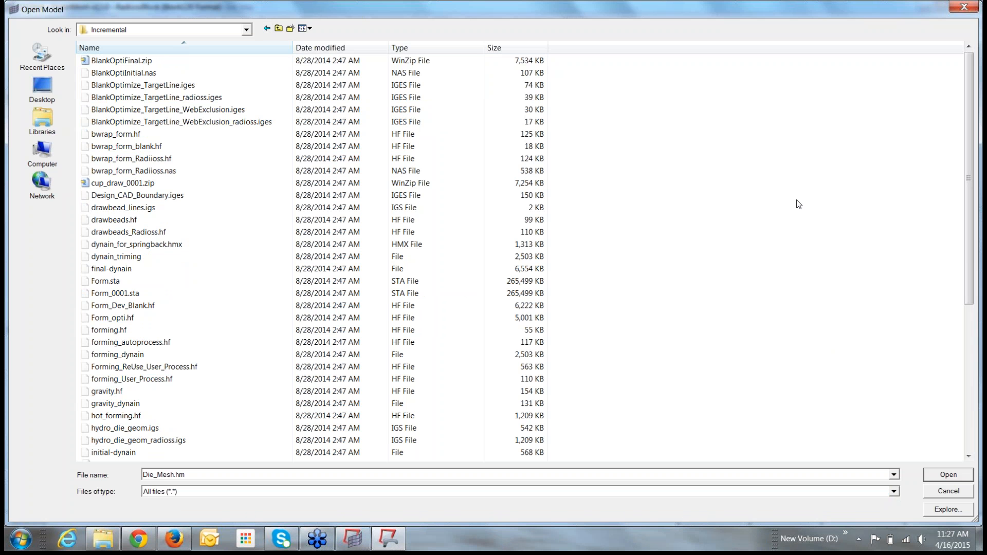
{"action": "scroll", "coordinate": [798, 204], "scroll_direction": "down", "scroll_amount": 6}
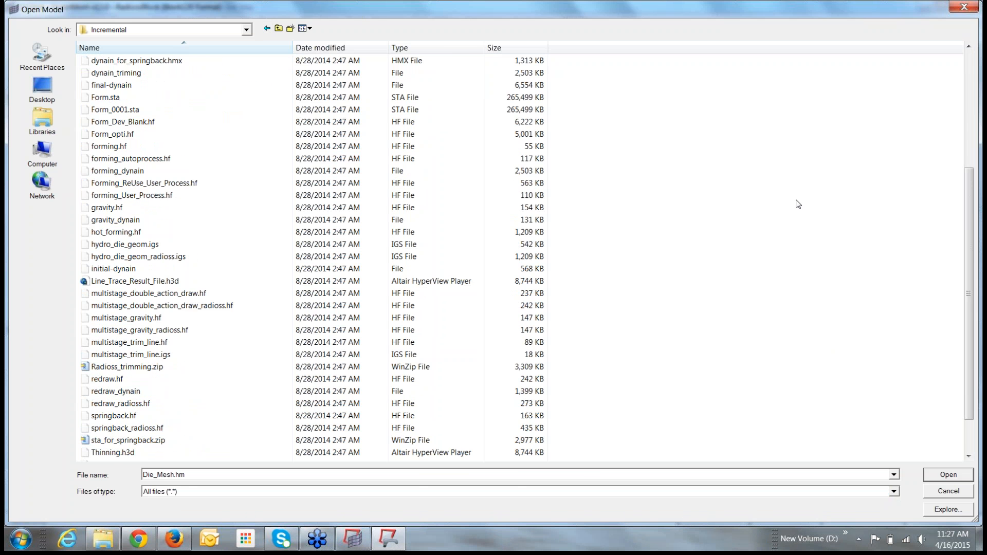
{"action": "scroll", "coordinate": [798, 204], "scroll_direction": "down", "scroll_amount": 1}
{"action": "scroll", "coordinate": [796, 206], "scroll_direction": "up", "scroll_amount": 6}
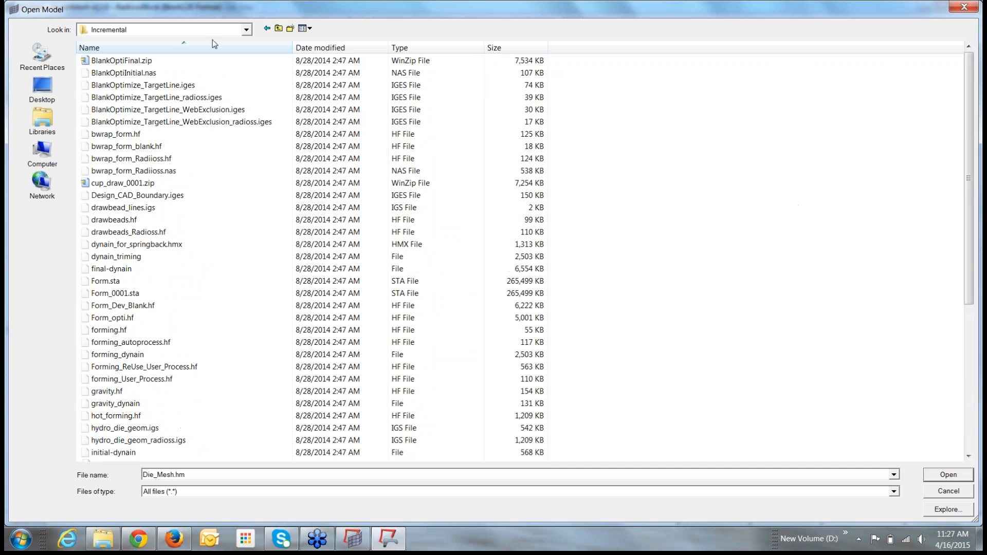
Check all files in the 1Step folder, then close the file browser without opening a model
{"action": "left_click", "coordinate": [269, 32]}
{"action": "left_click", "coordinate": [103, 62]}
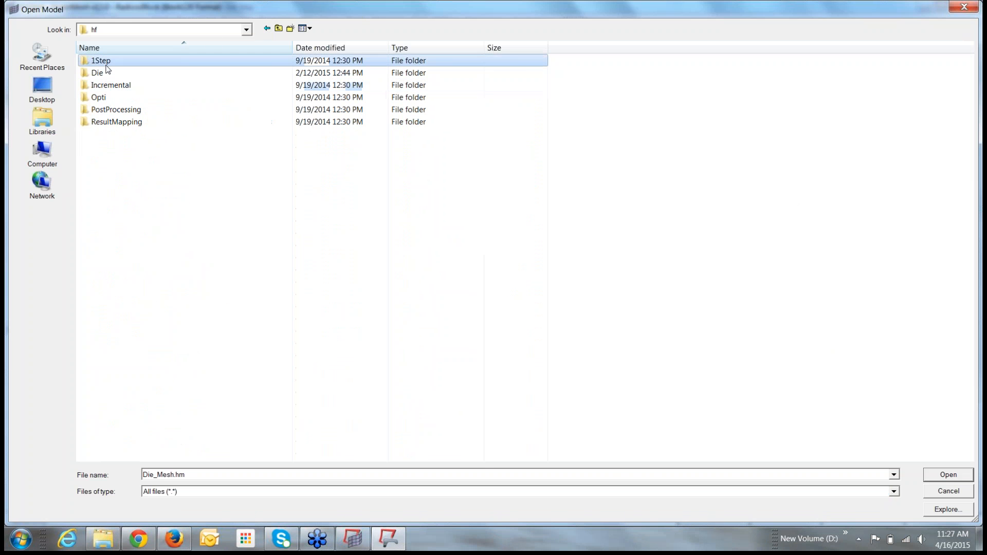
{"action": "double_click", "coordinate": [107, 65]}
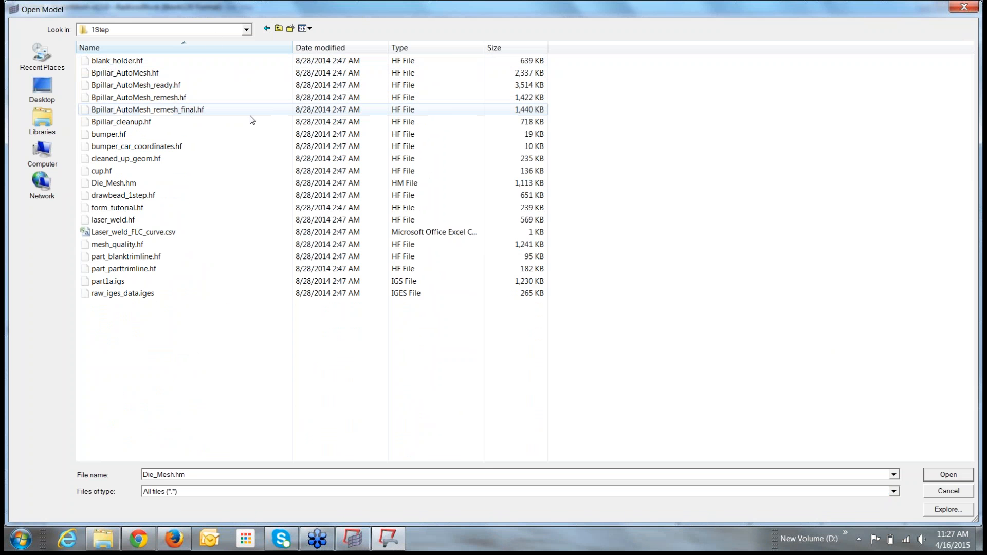
{"action": "left_click", "coordinate": [972, 6]}
Switch the user profile to Manufacturing Solutions with HyperForm Radioss_One_Step
{"action": "left_click", "coordinate": [399, 88]}
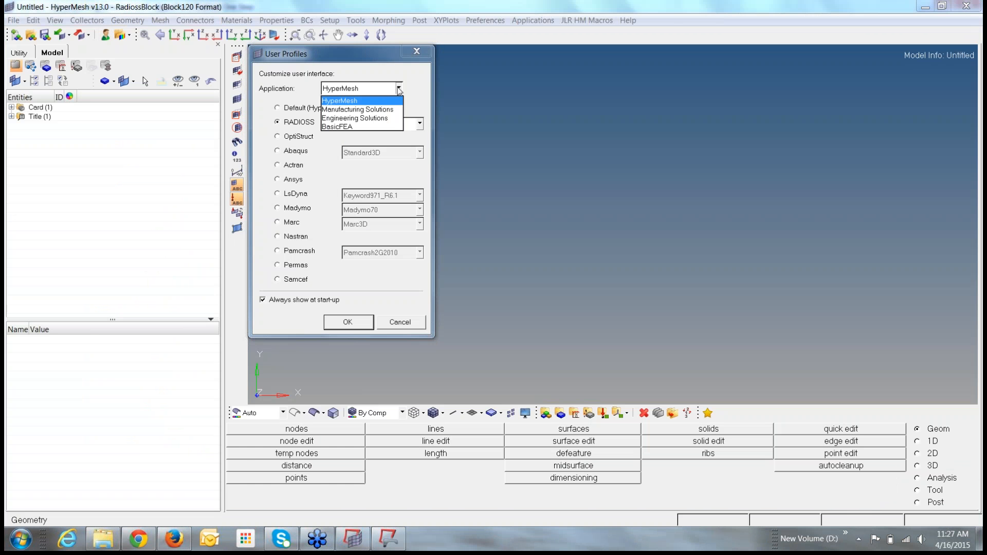
{"action": "left_click", "coordinate": [375, 109]}
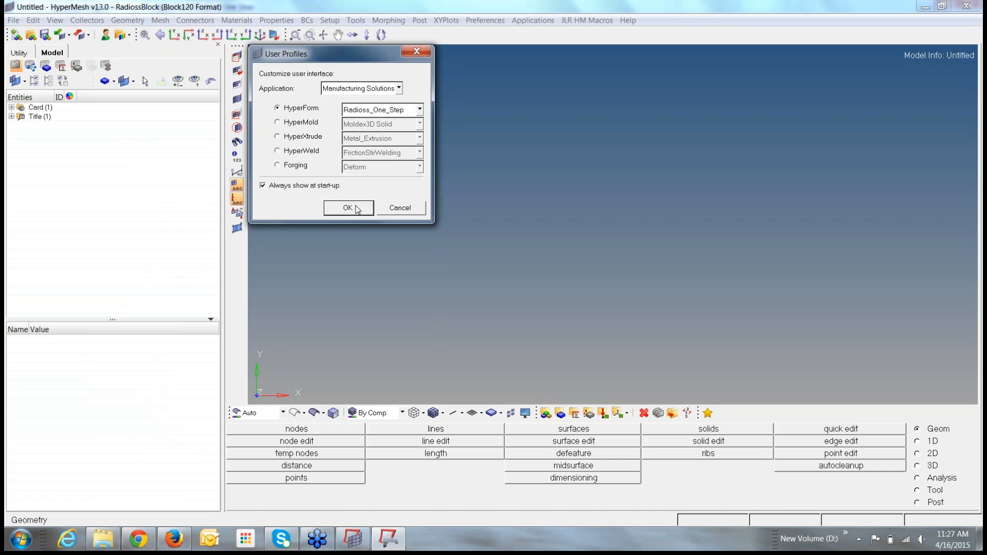
{"action": "left_click", "coordinate": [356, 212]}
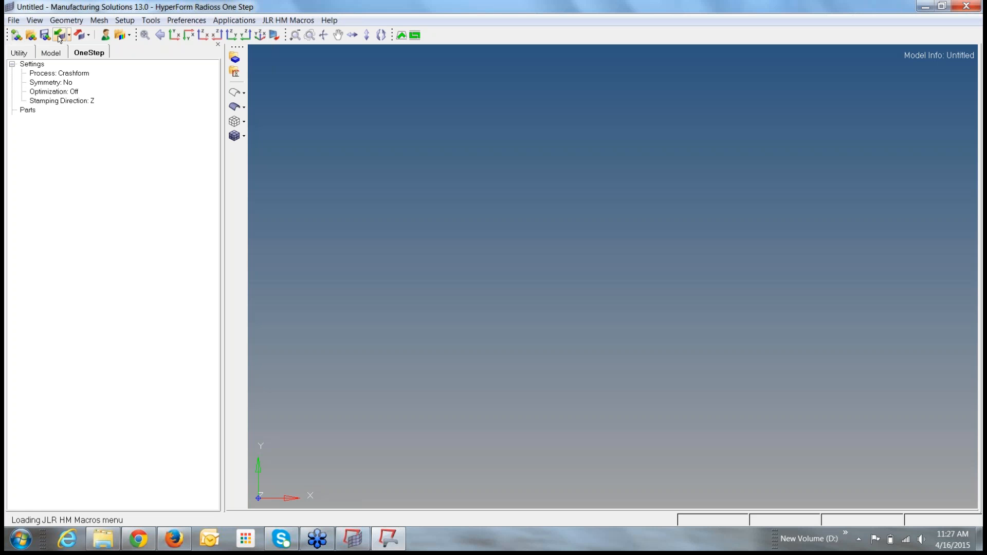
Start opening a model, check the Die folder's 1_step subfolder with all file types shown, and return to Die
{"action": "left_click", "coordinate": [31, 35]}
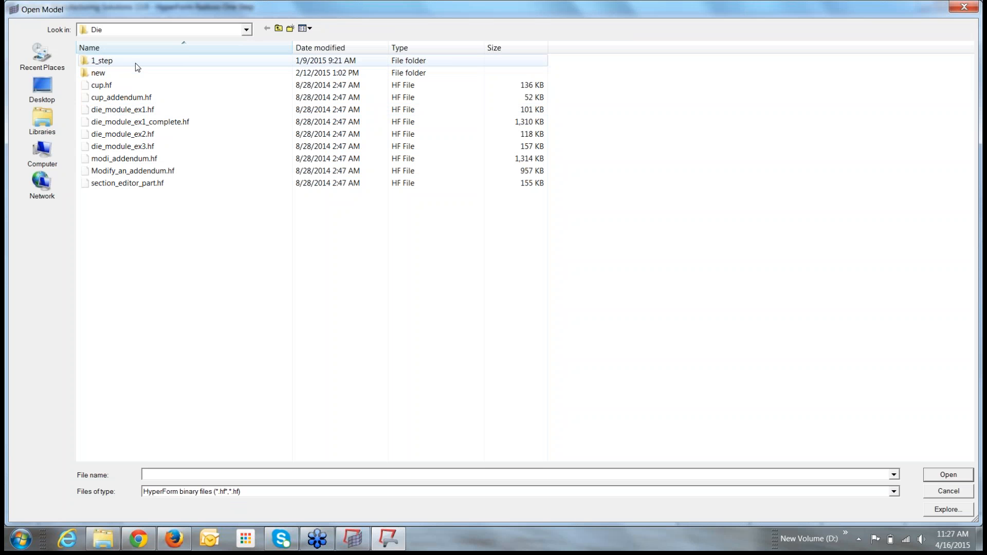
{"action": "double_click", "coordinate": [136, 62]}
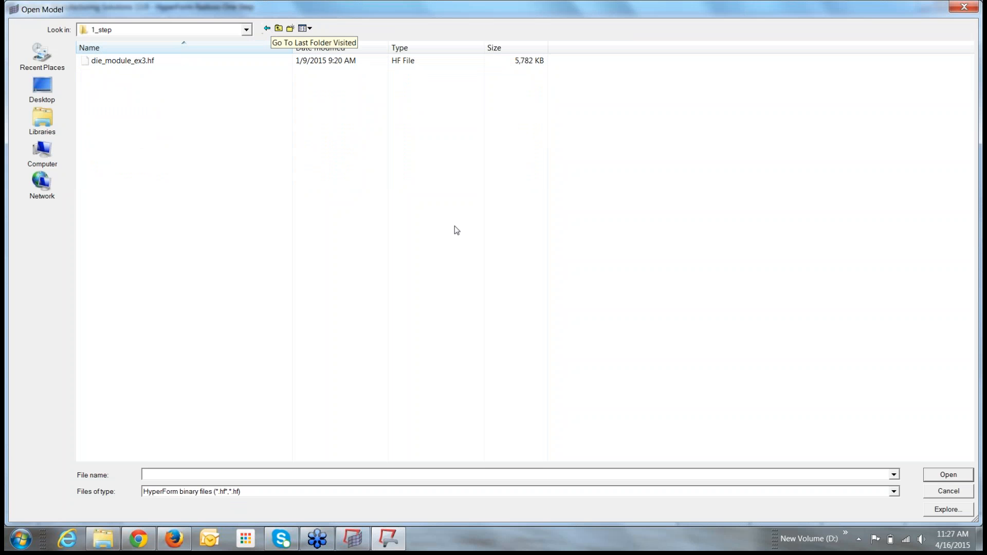
{"action": "left_click", "coordinate": [895, 492]}
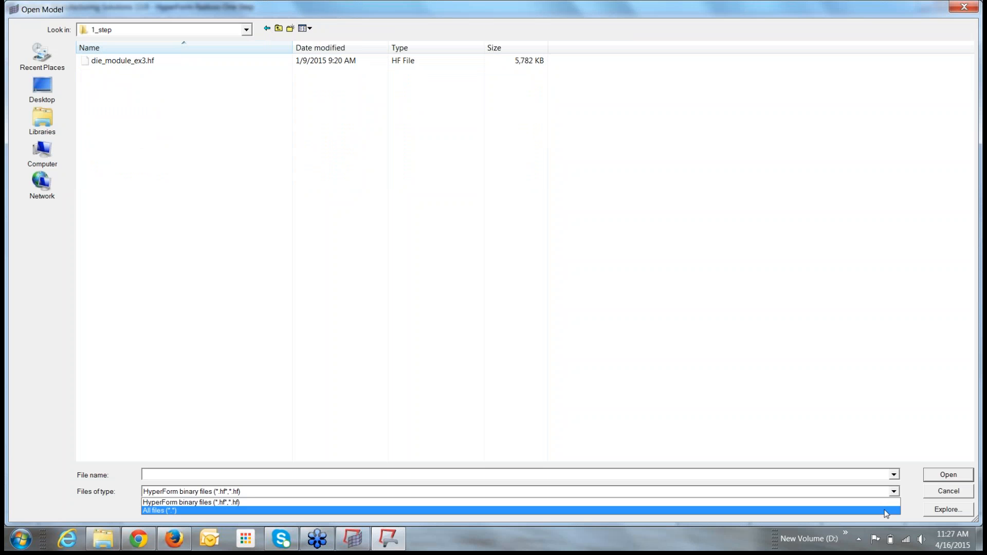
{"action": "left_click", "coordinate": [887, 509]}
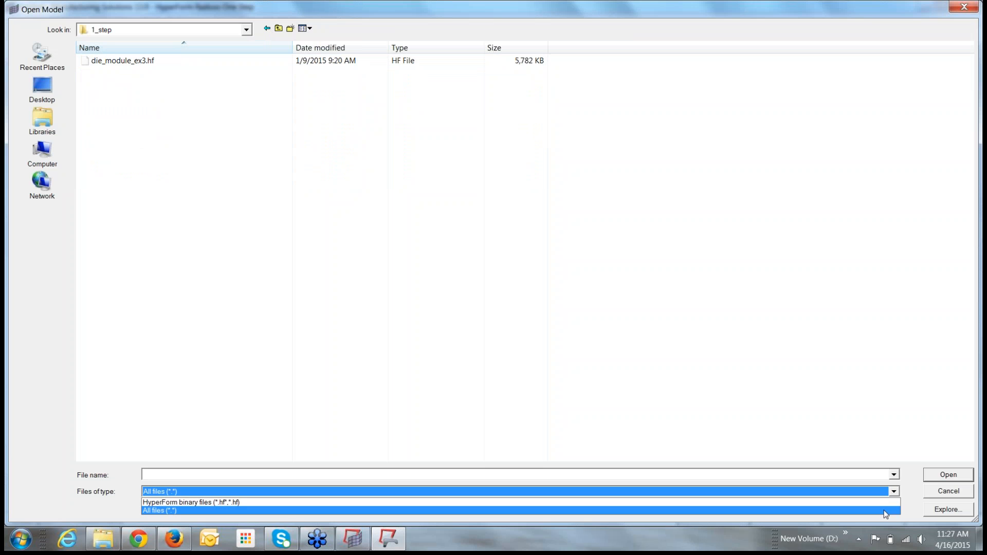
{"action": "left_click", "coordinate": [269, 28]}
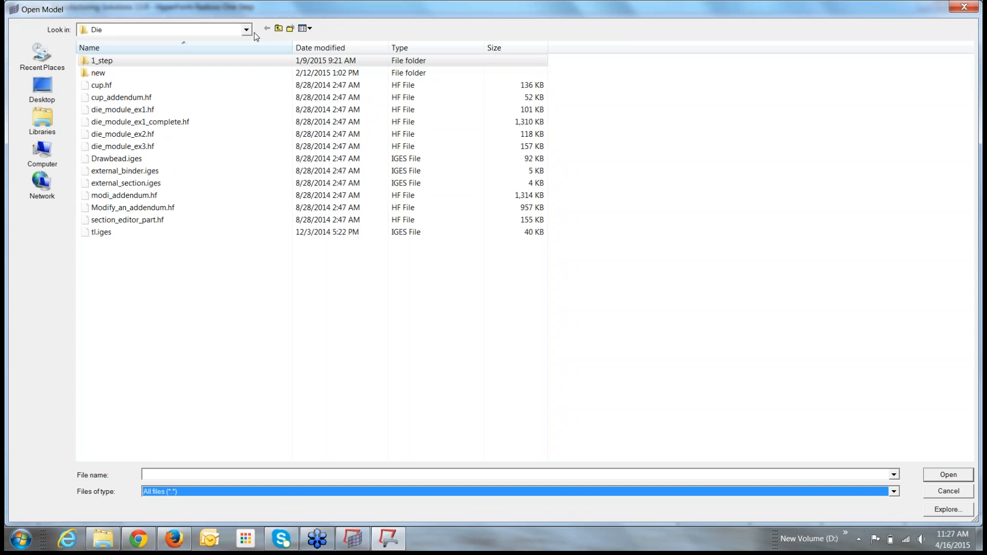
Open Bpillar_cleanup.hf from the 1Step folder under tutorials/mfs/hf
{"action": "left_click", "coordinate": [240, 31]}
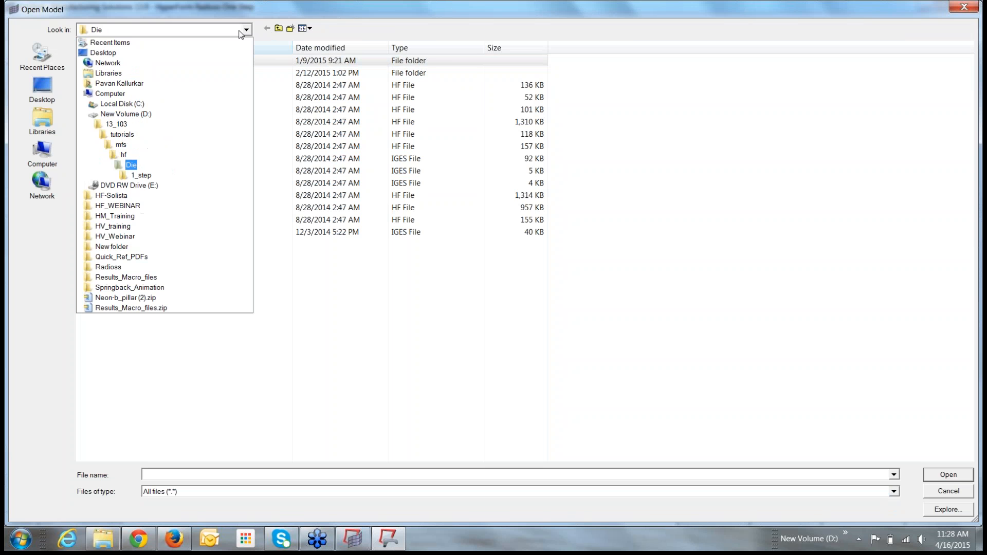
{"action": "left_click", "coordinate": [175, 155]}
{"action": "double_click", "coordinate": [137, 62]}
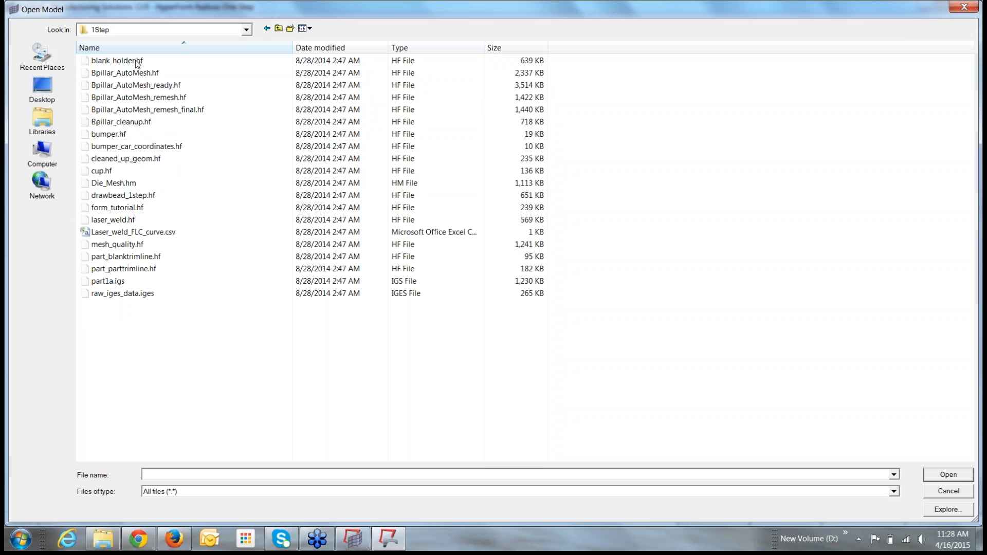
{"action": "left_click", "coordinate": [139, 124]}
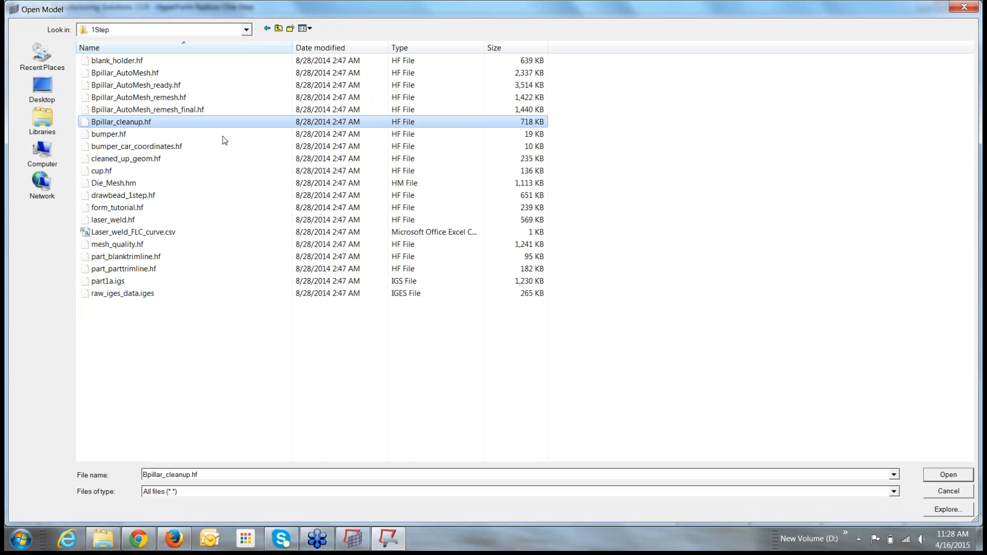
{"action": "left_click", "coordinate": [944, 474]}
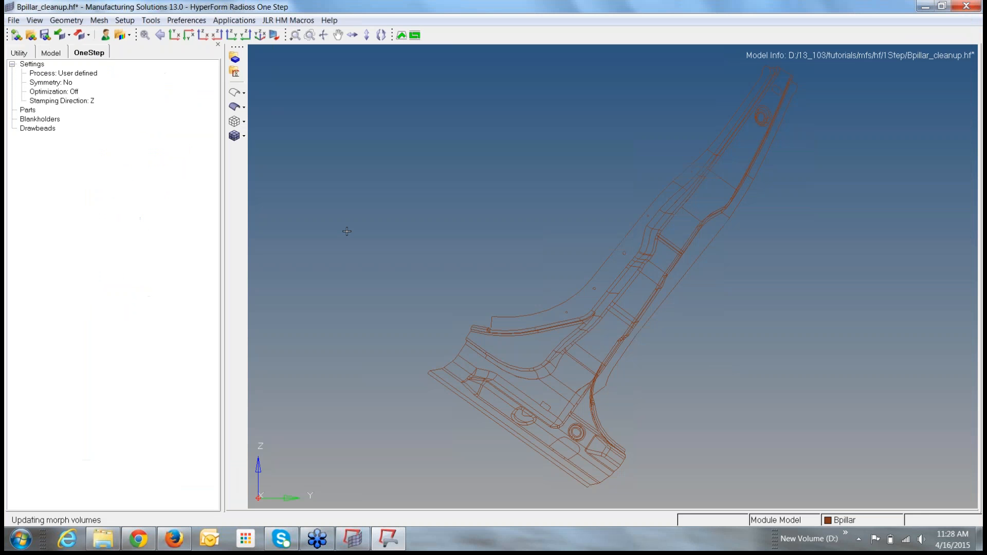
Display the B-pillar as shaded geometry with surface edges and orient it lengthwise for viewing
{"action": "left_click", "coordinate": [234, 106]}
{"action": "left_click_drag", "start_coordinate": [625, 378], "coordinate": [622, 323], "text": "ctrl"}
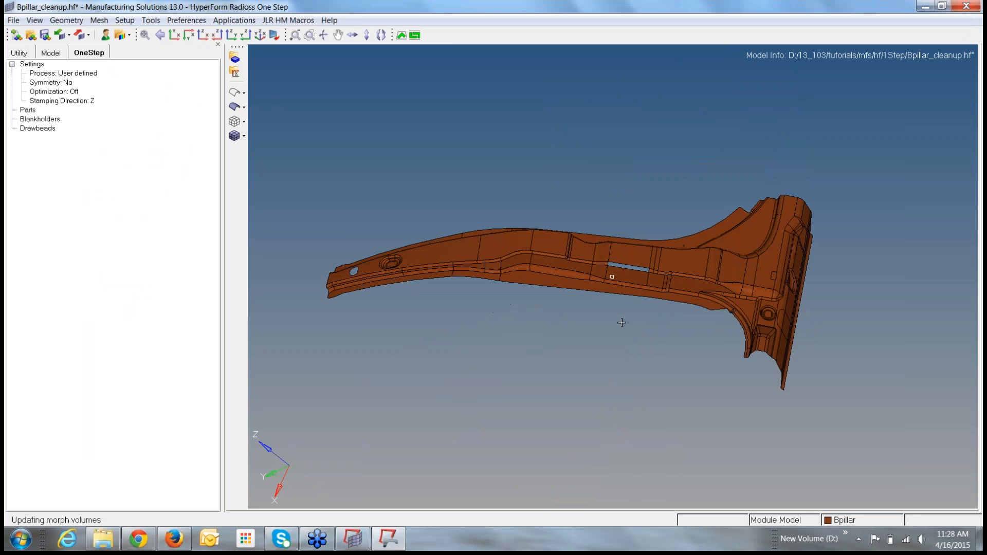
{"action": "scroll", "coordinate": [623, 322], "scroll_direction": "up", "scroll_amount": 3, "text": "ctrl"}
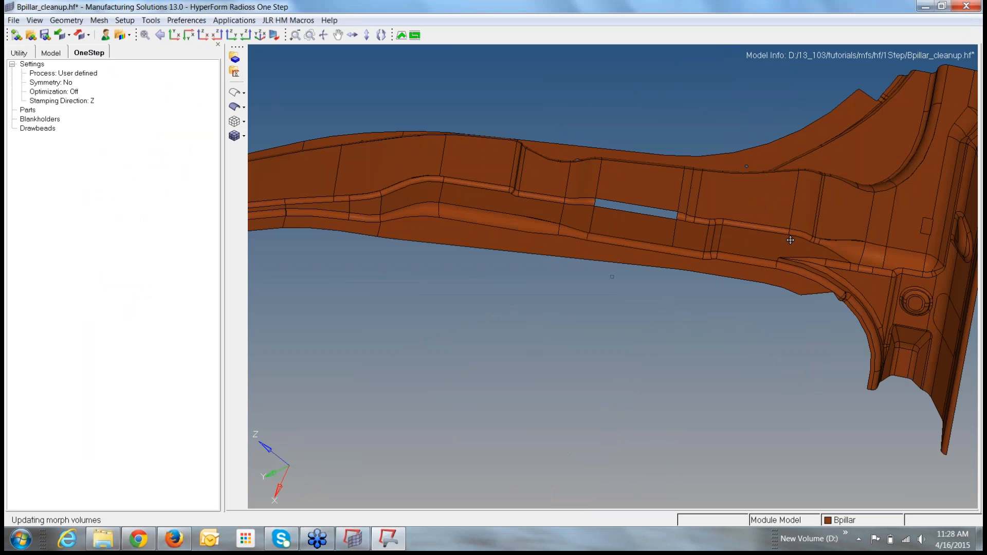
{"action": "right_click_drag", "start_coordinate": [645, 203], "coordinate": [790, 240], "text": "ctrl"}
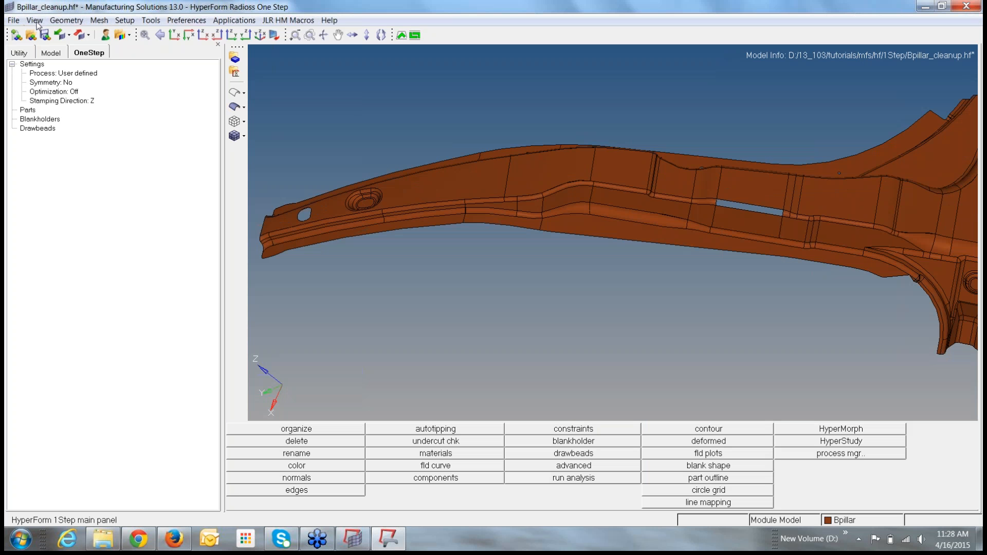
Show the Collectors and Visualization toolbars
{"action": "left_click", "coordinate": [36, 23]}
{"action": "mouse_move", "coordinate": [82, 69]}
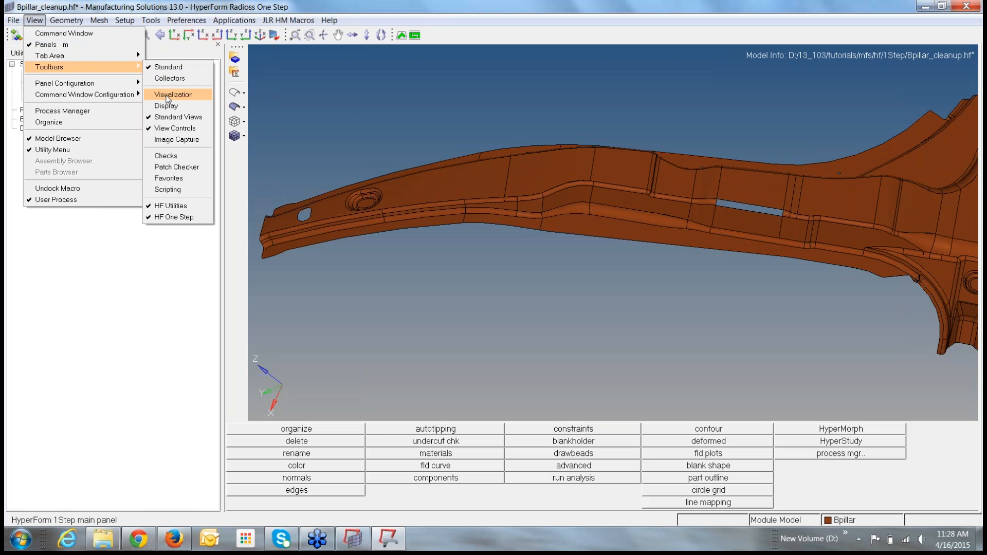
{"action": "left_click", "coordinate": [169, 78]}
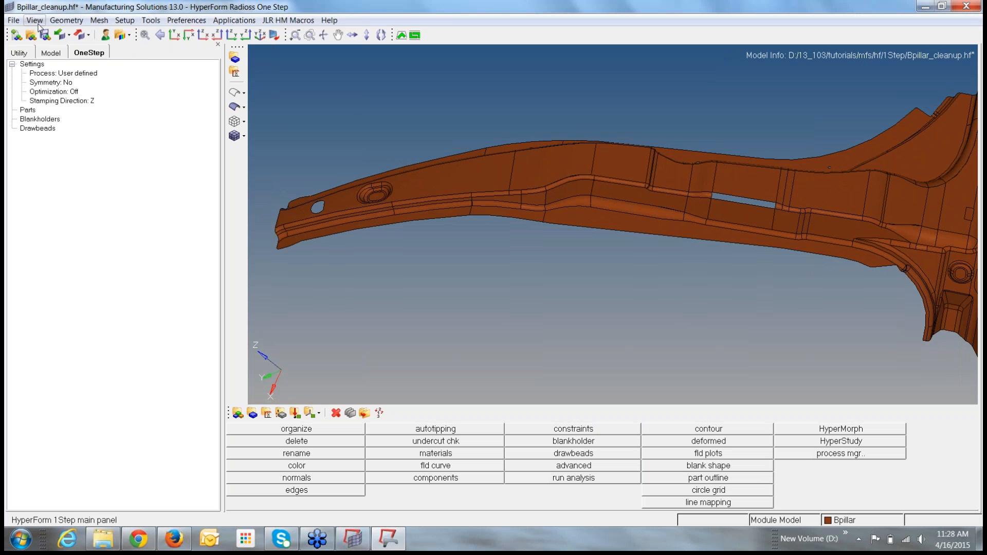
{"action": "left_click", "coordinate": [66, 20]}
{"action": "mouse_move", "coordinate": [34, 21]}
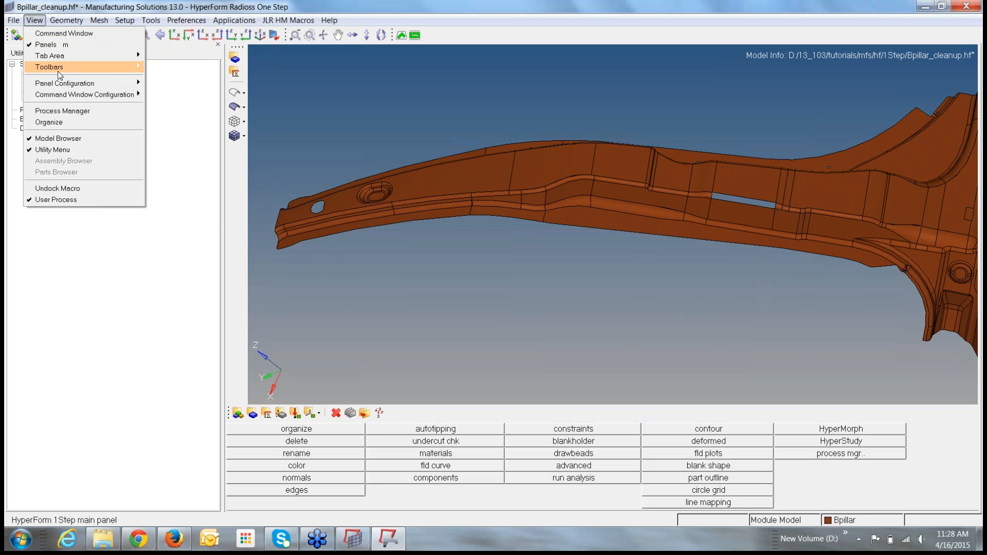
{"action": "mouse_move", "coordinate": [77, 68]}
{"action": "left_click", "coordinate": [175, 95]}
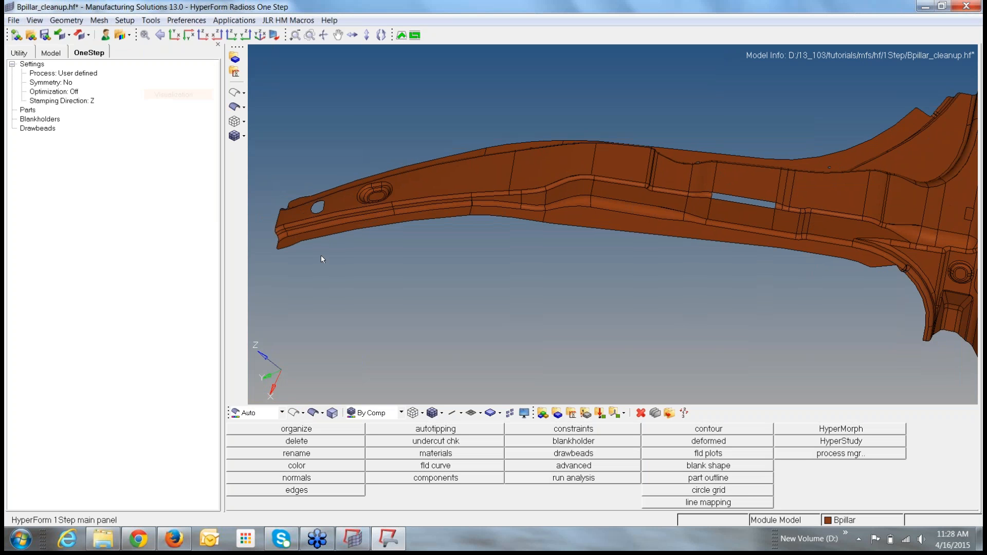
Set the geometry colouring to By 2D Topo and look over the edges along the B-pillar
{"action": "left_click", "coordinate": [282, 414]}
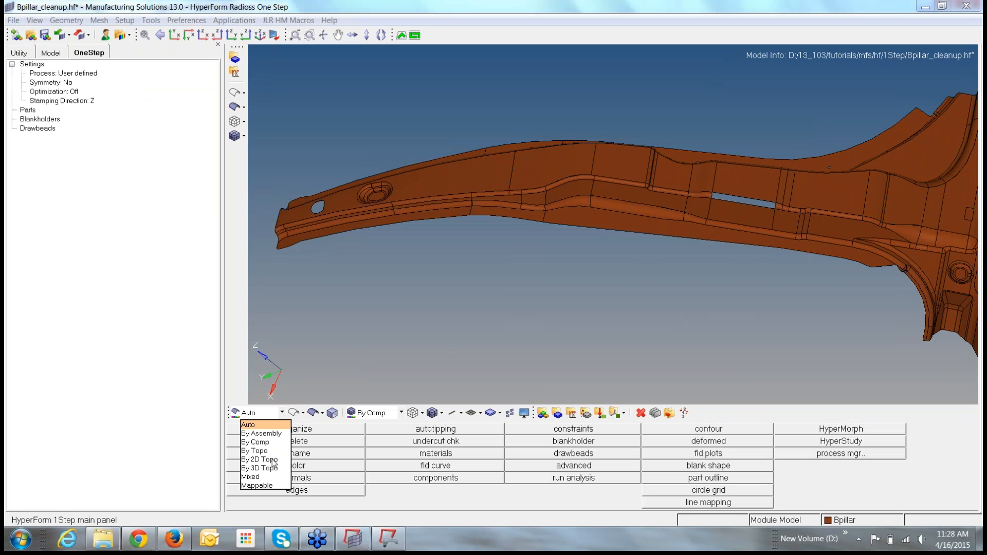
{"action": "left_click", "coordinate": [273, 459]}
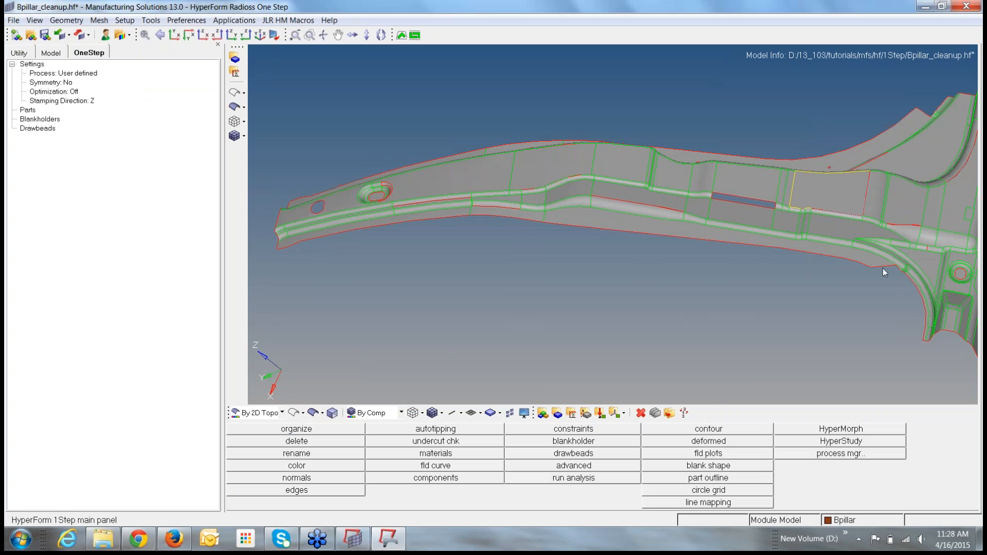
{"action": "mouse_move", "coordinate": [894, 255]}
{"action": "left_mouse_down", "text": "ctrl"}
{"action": "mouse_move", "coordinate": [740, 253]}
{"action": "mouse_move", "coordinate": [755, 276]}
{"action": "mouse_move", "coordinate": [694, 281]}
{"action": "mouse_move", "coordinate": [501, 275]}
{"action": "left_mouse_up", "text": "ctrl"}
{"action": "scroll", "coordinate": [752, 258], "scroll_direction": "up", "scroll_amount": 2, "text": "ctrl"}
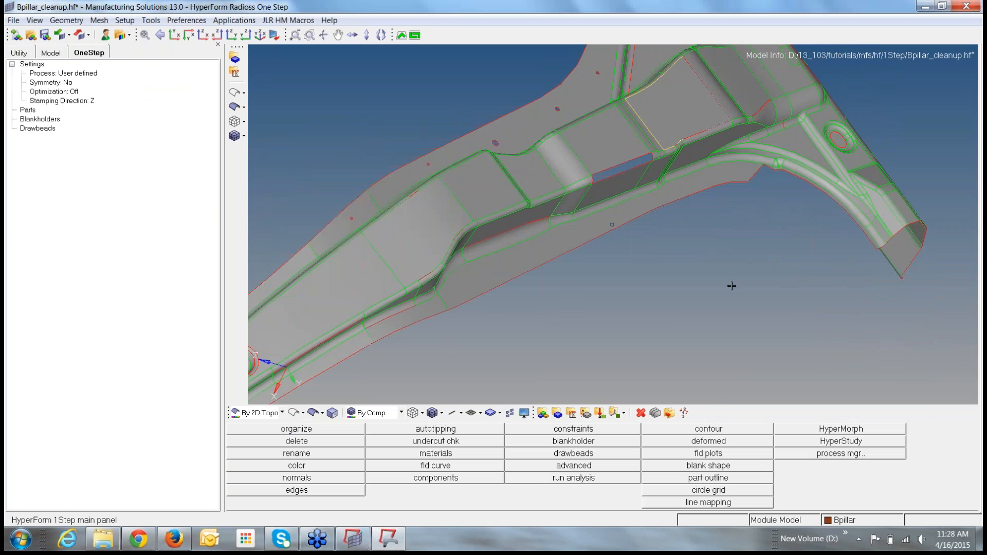
{"action": "scroll", "coordinate": [733, 285], "scroll_direction": "down", "scroll_amount": 1, "text": "ctrl"}
{"action": "right_click_drag", "start_coordinate": [734, 283], "coordinate": [796, 246], "text": "ctrl"}
{"action": "right_click_drag", "start_coordinate": [697, 282], "coordinate": [737, 247], "text": "ctrl"}
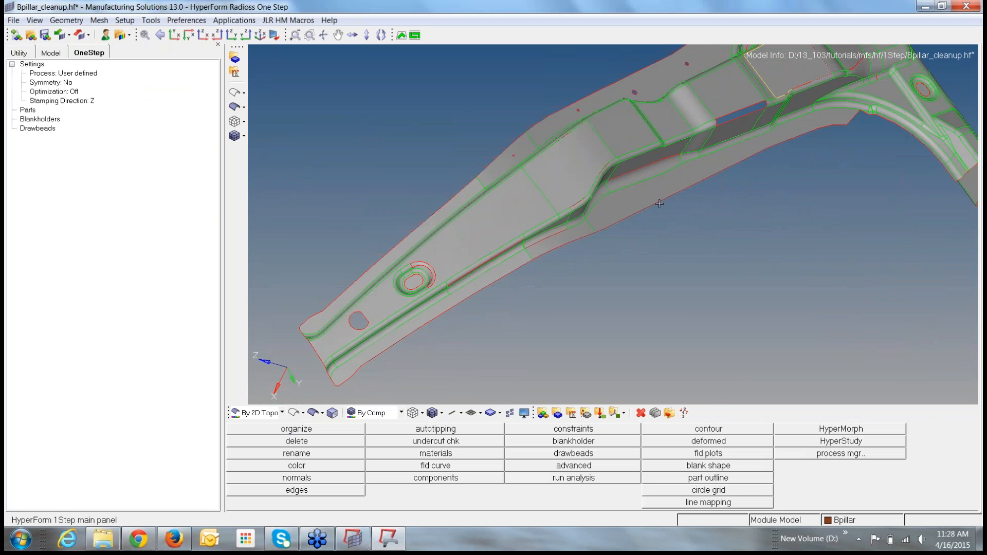
{"action": "scroll", "coordinate": [659, 203], "scroll_direction": "down", "scroll_amount": 3, "text": "ctrl"}
{"action": "right_click_drag", "start_coordinate": [671, 204], "coordinate": [564, 264], "text": "ctrl"}
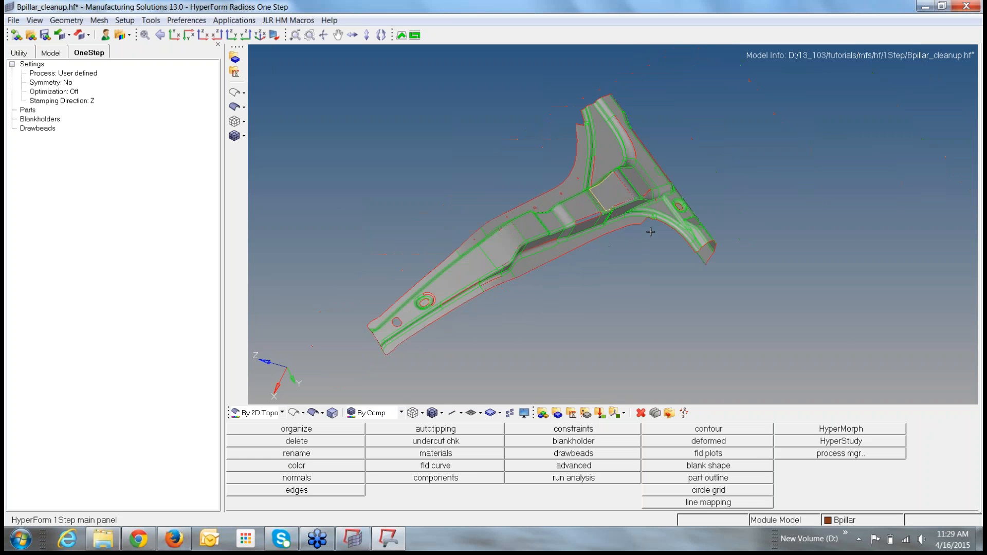
Examine the topology edge colours around the embossed hole, the side-wall fillets and the surface with yellow edges
{"action": "scroll", "coordinate": [651, 231], "scroll_direction": "up", "scroll_amount": 3, "text": "ctrl"}
{"action": "right_click_drag", "start_coordinate": [638, 153], "coordinate": [711, 126], "text": "ctrl"}
{"action": "right_click_drag", "start_coordinate": [293, 336], "coordinate": [412, 306], "text": "ctrl"}
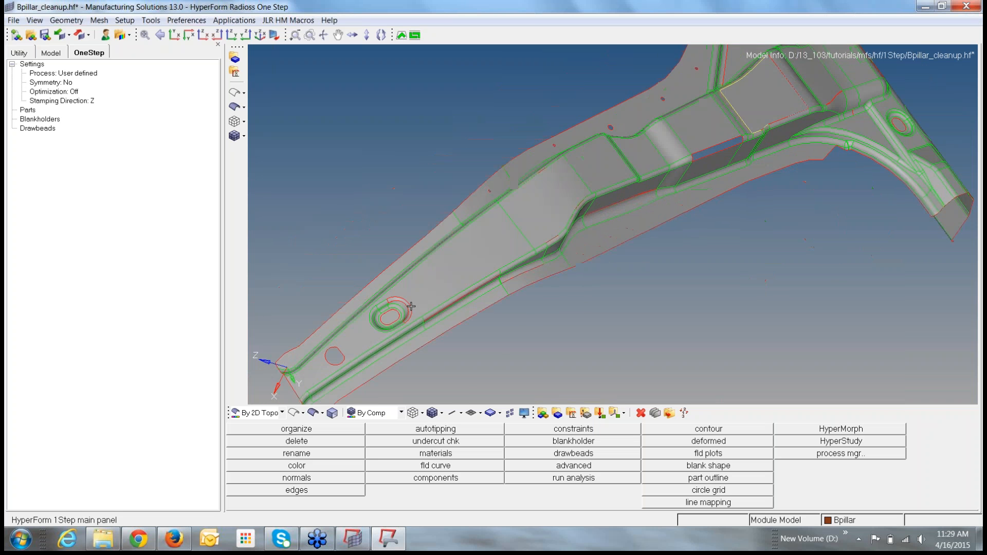
{"action": "scroll", "coordinate": [434, 289], "scroll_direction": "up", "scroll_amount": 3, "text": "ctrl"}
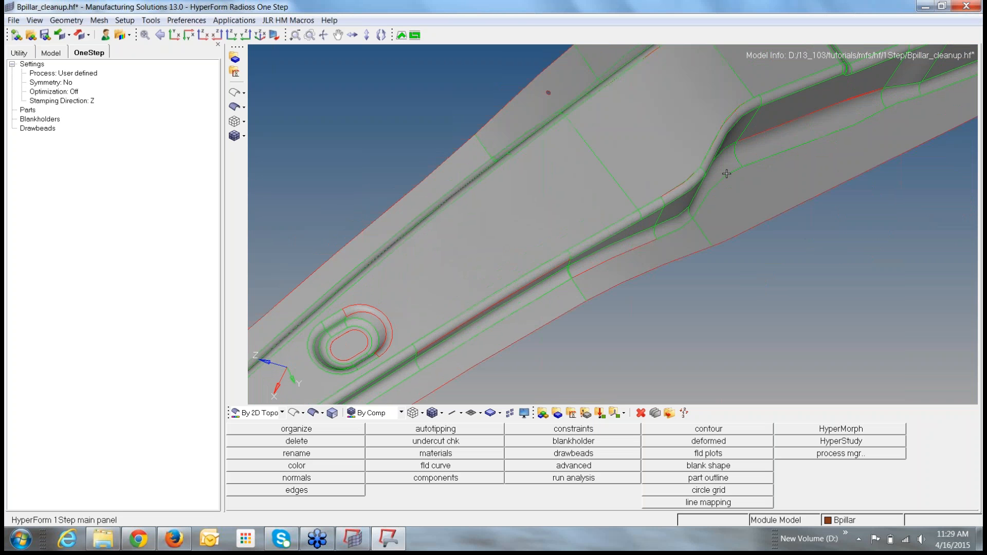
{"action": "right_click_drag", "start_coordinate": [762, 105], "coordinate": [557, 255], "text": "ctrl"}
{"action": "scroll", "coordinate": [556, 255], "scroll_direction": "up", "scroll_amount": 3, "text": "ctrl"}
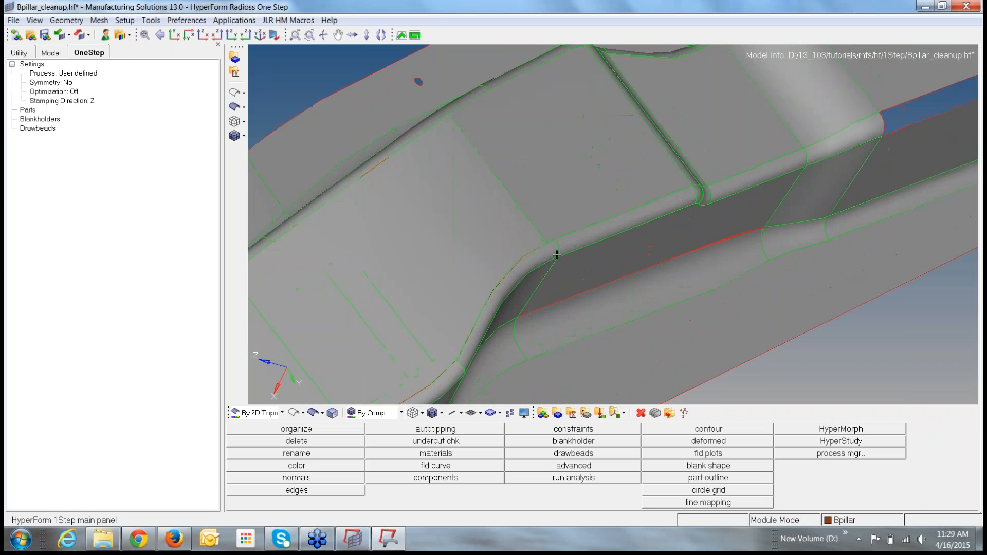
{"action": "scroll", "coordinate": [557, 256], "scroll_direction": "down", "scroll_amount": 1, "text": "ctrl"}
{"action": "scroll", "coordinate": [557, 256], "scroll_direction": "up", "scroll_amount": 4, "text": "ctrl"}
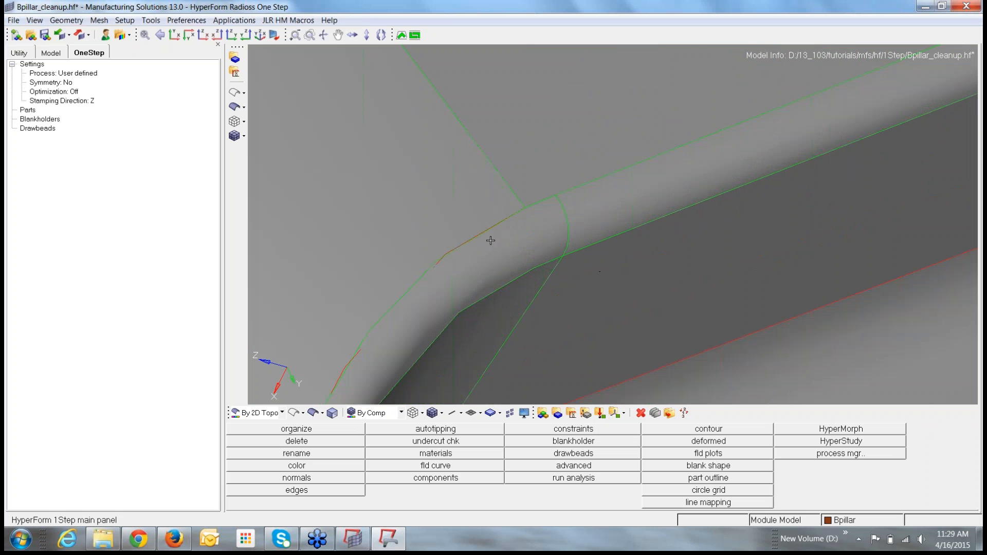
{"action": "scroll", "coordinate": [617, 235], "scroll_direction": "down", "scroll_amount": 5, "text": "ctrl"}
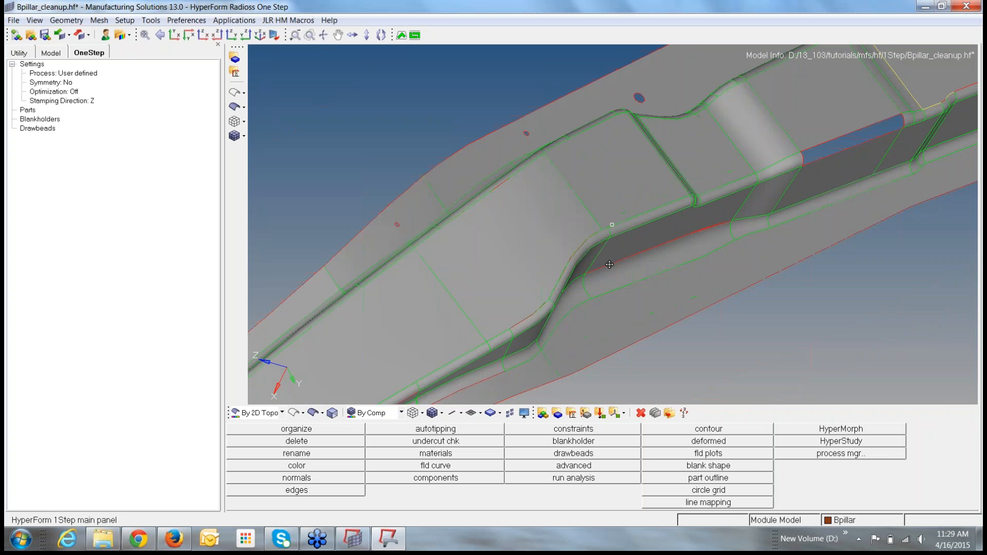
{"action": "left_click_drag", "start_coordinate": [609, 265], "coordinate": [796, 173], "text": "ctrl"}
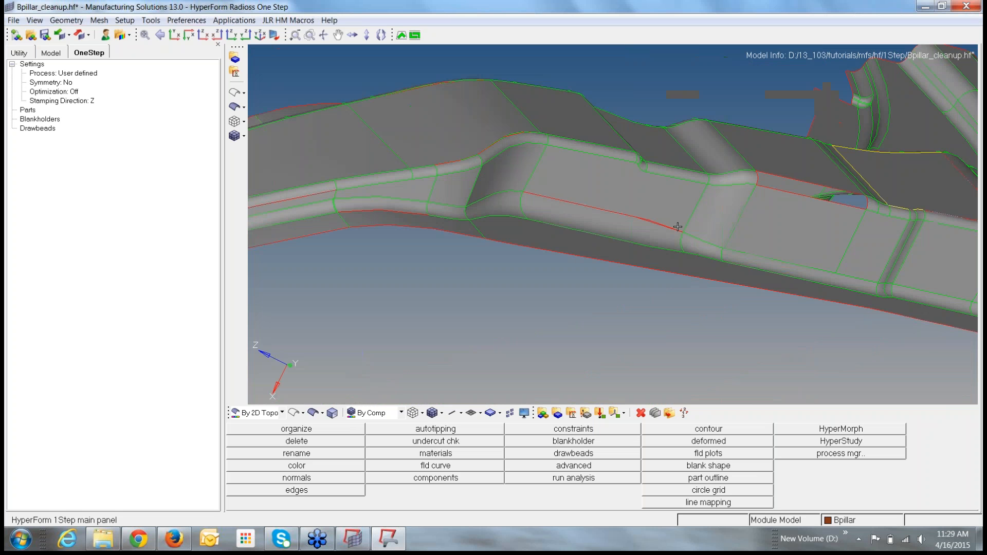
{"action": "left_click_drag", "start_coordinate": [678, 226], "coordinate": [687, 286], "text": "ctrl"}
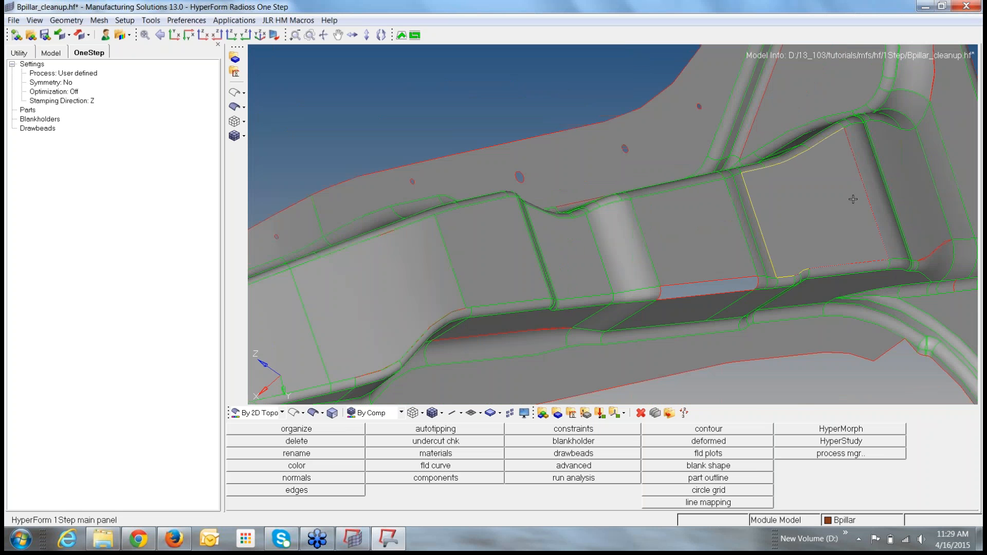
{"action": "right_click_drag", "start_coordinate": [841, 195], "coordinate": [623, 201], "text": "ctrl"}
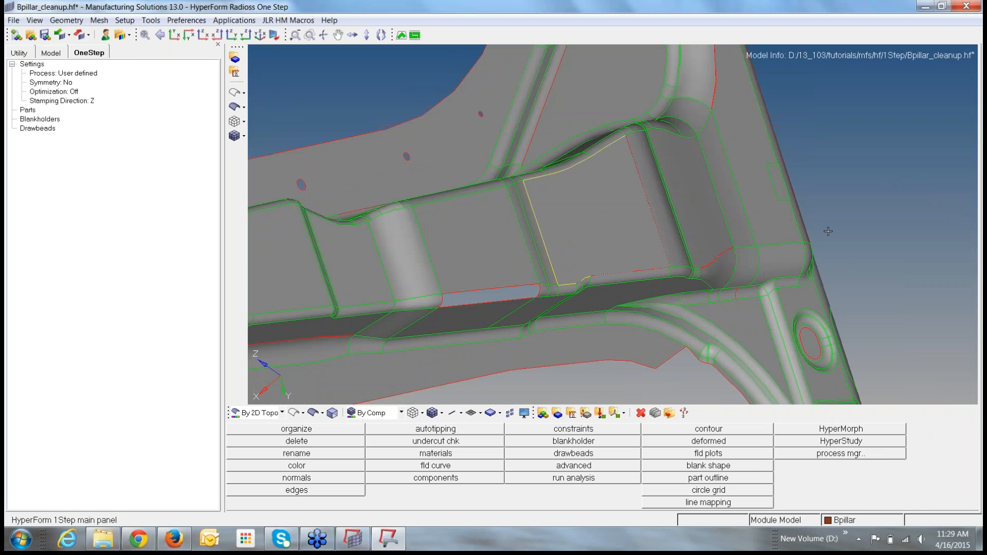
{"action": "left_click_drag", "start_coordinate": [628, 255], "coordinate": [652, 400], "text": "ctrl"}
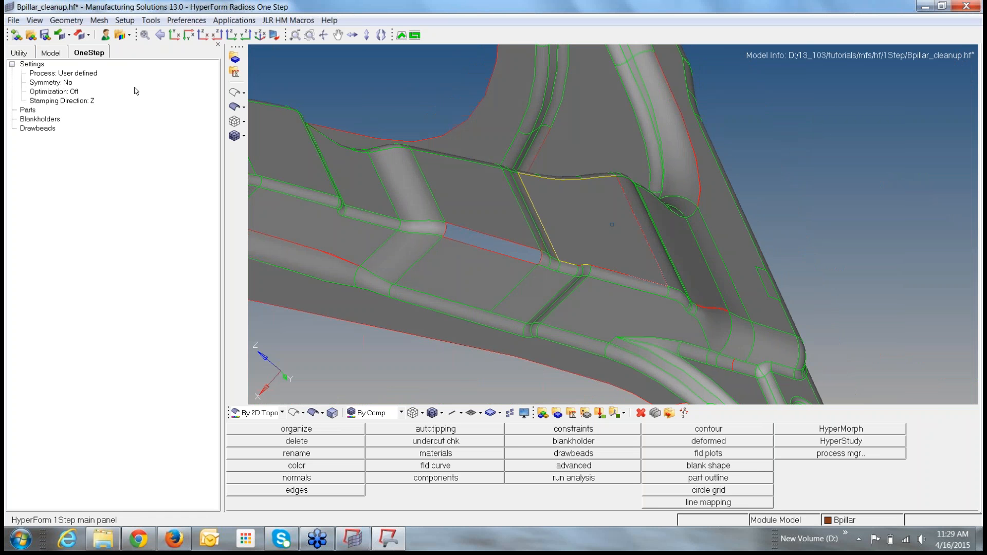
Search all surfaces for duplicates with the Defeature tool at the default cleanup tolerance
{"action": "left_click", "coordinate": [74, 23]}
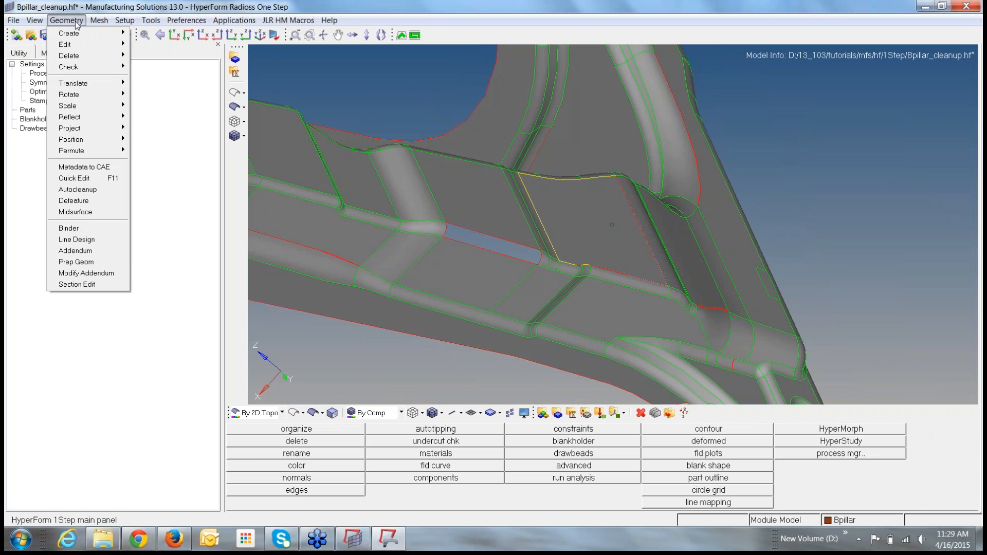
{"action": "left_click", "coordinate": [85, 202]}
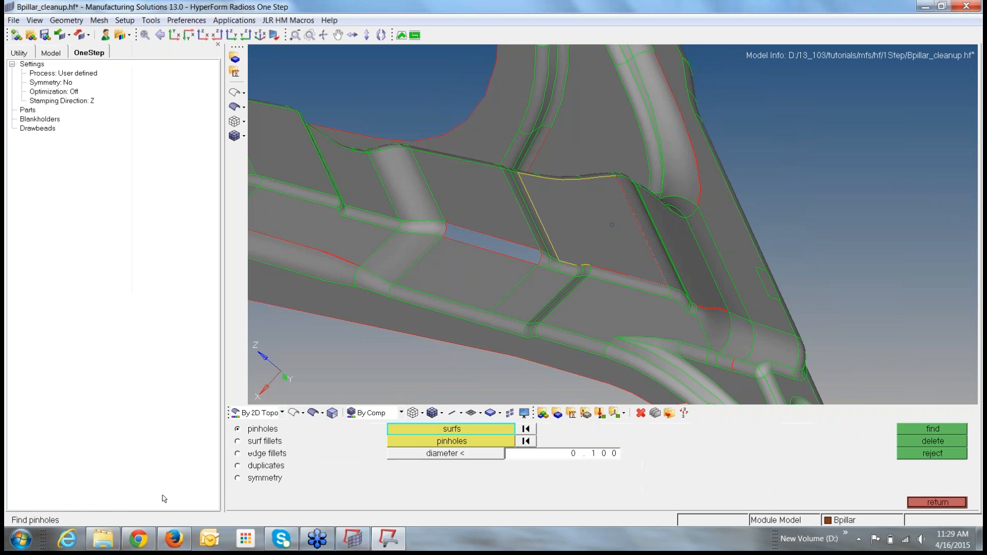
{"action": "left_click", "coordinate": [238, 466]}
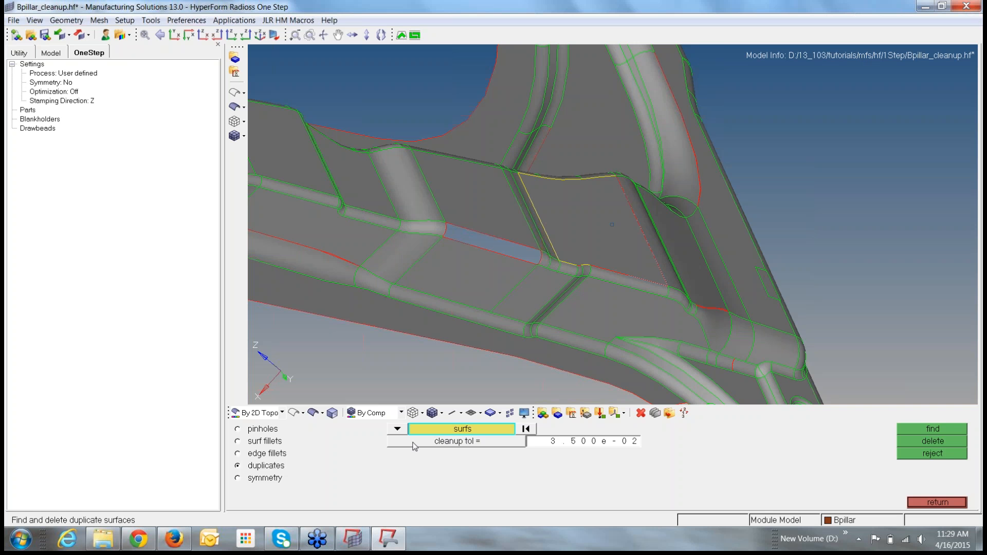
{"action": "left_click", "coordinate": [448, 428]}
{"action": "left_click", "coordinate": [463, 429]}
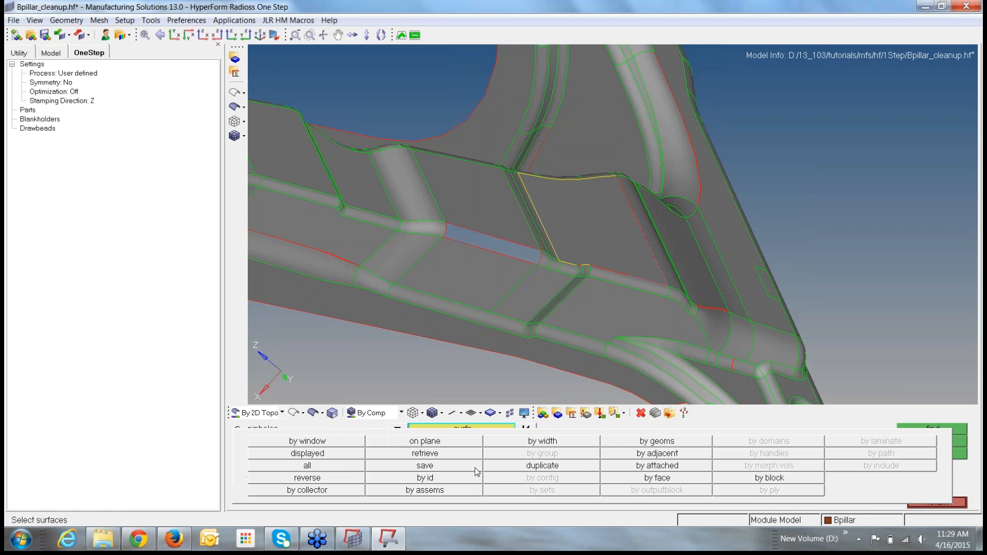
{"action": "left_click", "coordinate": [348, 465]}
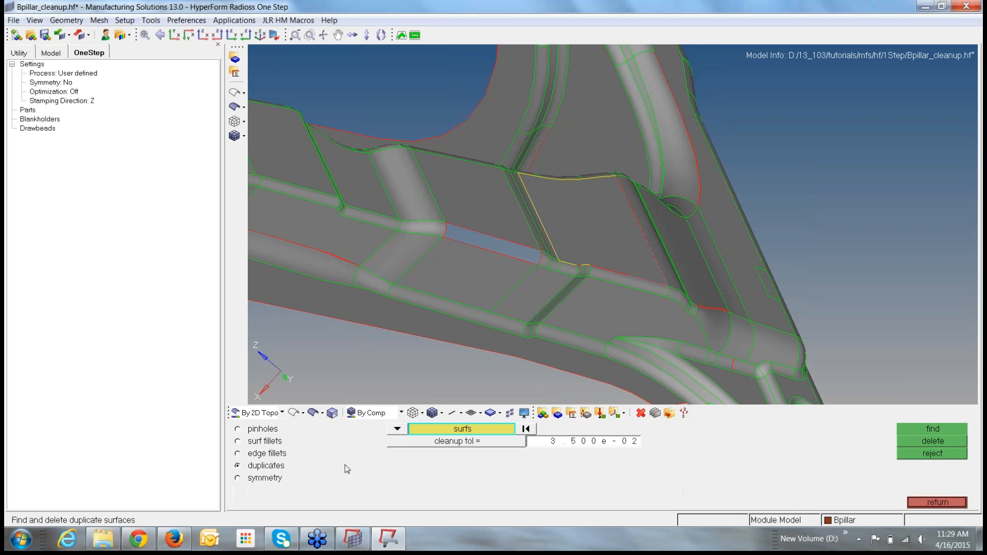
{"action": "left_click", "coordinate": [951, 429]}
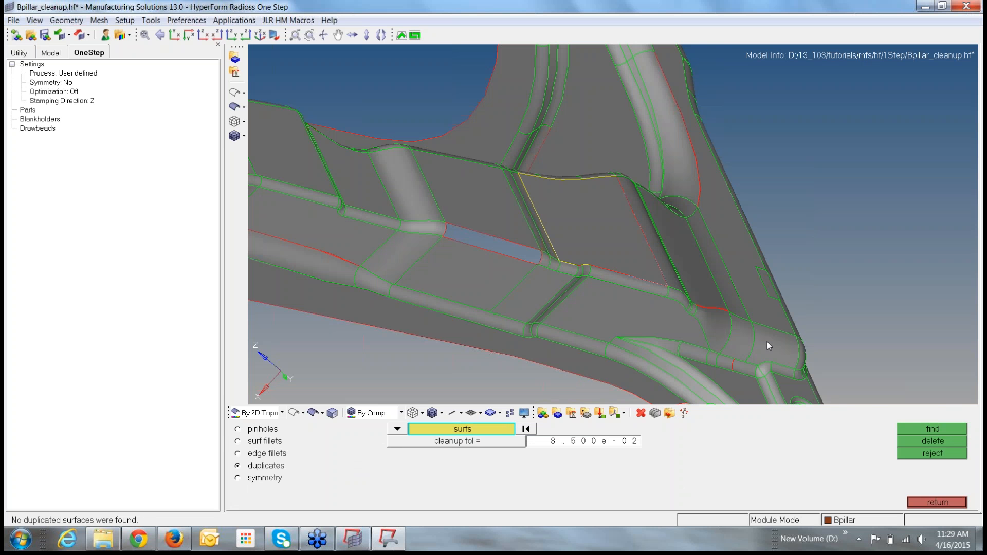
Set the duplicates cleanup tolerance to 0.1 and search all surfaces for duplicates again
{"action": "right_click_drag", "start_coordinate": [522, 311], "coordinate": [604, 249], "text": "ctrl"}
{"action": "left_click_drag", "start_coordinate": [604, 250], "coordinate": [573, 237], "text": "ctrl"}
{"action": "scroll", "coordinate": [571, 272], "scroll_direction": "down", "scroll_amount": 3, "text": "ctrl"}
{"action": "right_click_drag", "start_coordinate": [646, 260], "coordinate": [723, 271], "text": "ctrl"}
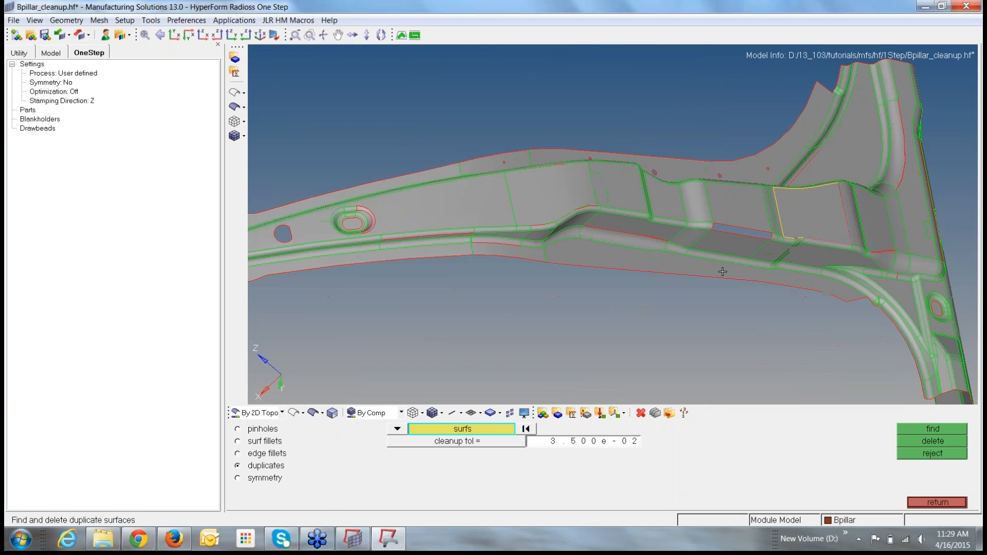
{"action": "left_click_drag", "start_coordinate": [723, 271], "coordinate": [740, 249], "text": "ctrl"}
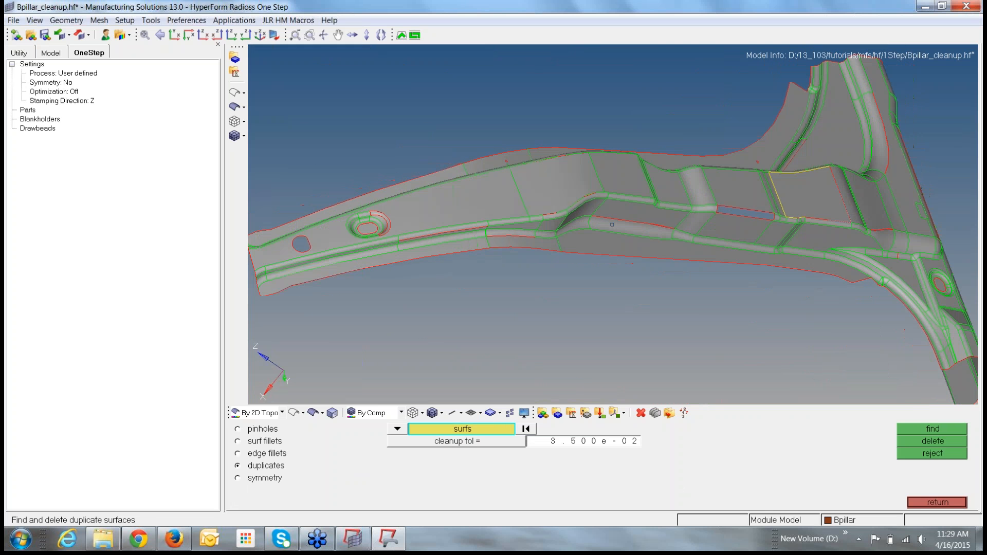
{"action": "right_click_drag", "start_coordinate": [740, 250], "coordinate": [667, 261], "text": "ctrl"}
{"action": "left_click", "coordinate": [612, 443]}
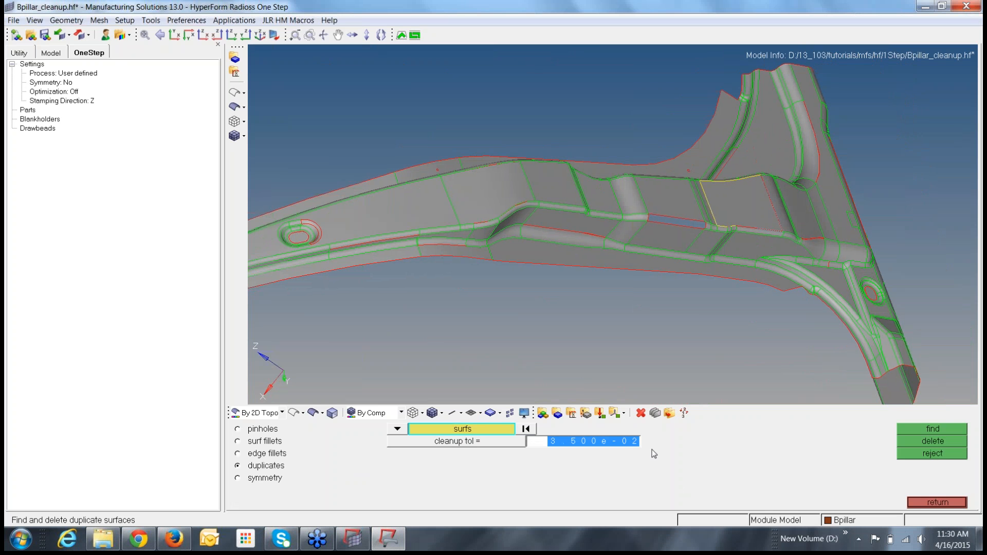
{"action": "type", "text": "0.100"}
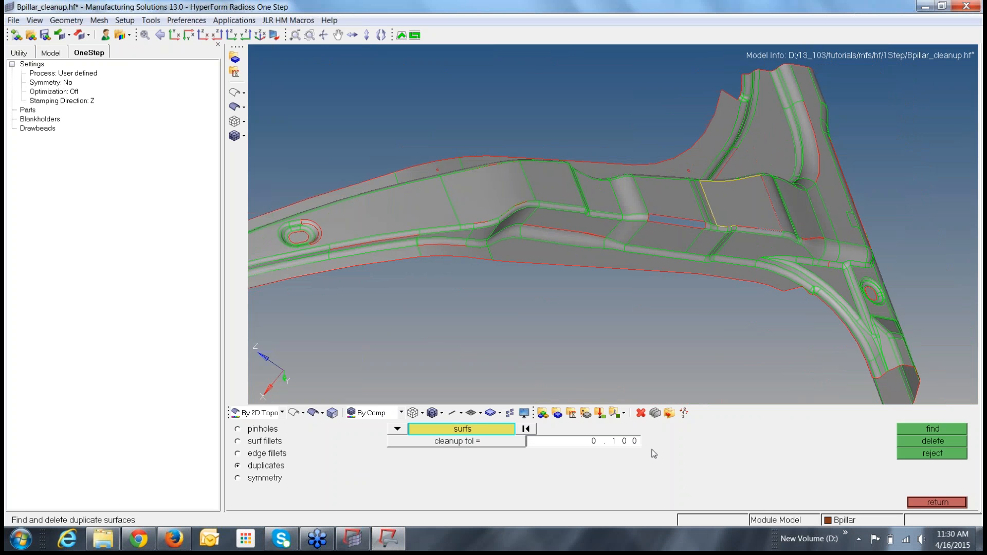
{"action": "left_click", "coordinate": [463, 428]}
{"action": "left_click", "coordinate": [341, 464]}
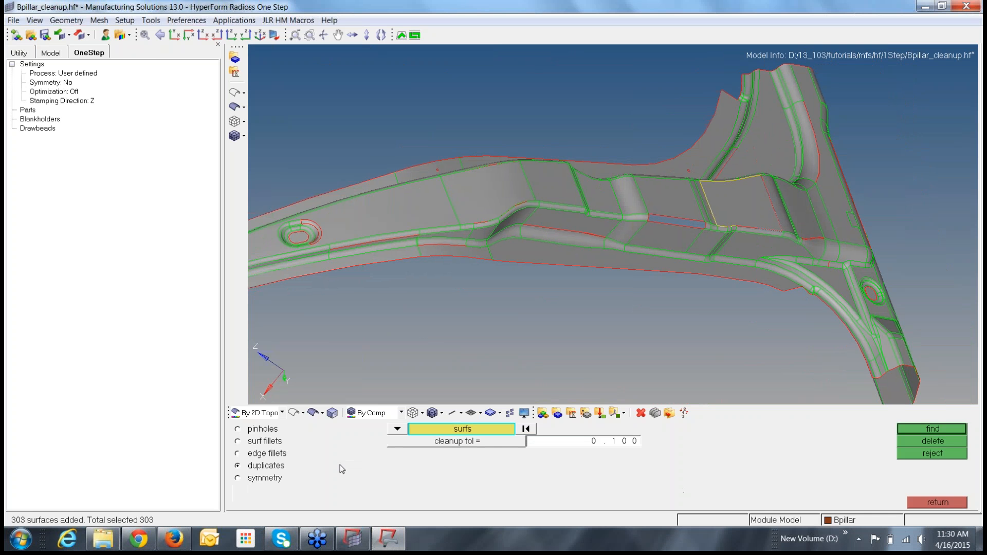
{"action": "left_click", "coordinate": [946, 433]}
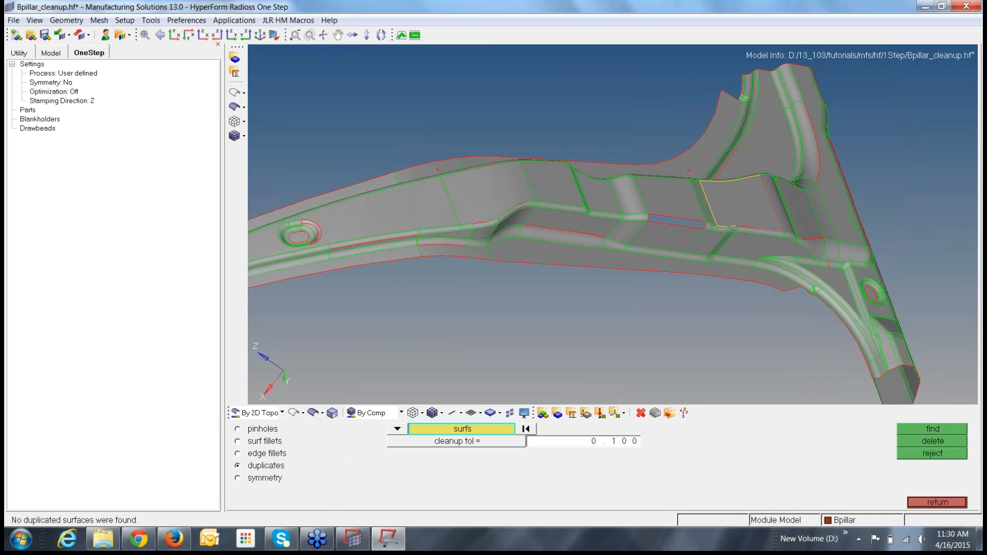
Raise the duplicates cleanup tolerance to 1 and repeat the search on all surfaces
{"action": "left_click", "coordinate": [584, 442]}
{"action": "type", "text": "1"}
{"action": "key", "text": "Return"}
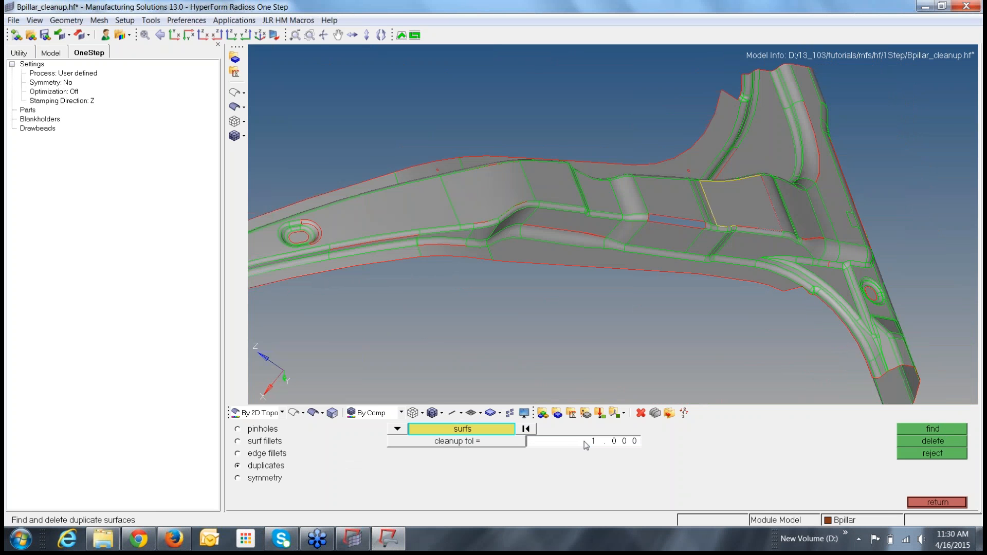
{"action": "left_click", "coordinate": [454, 432]}
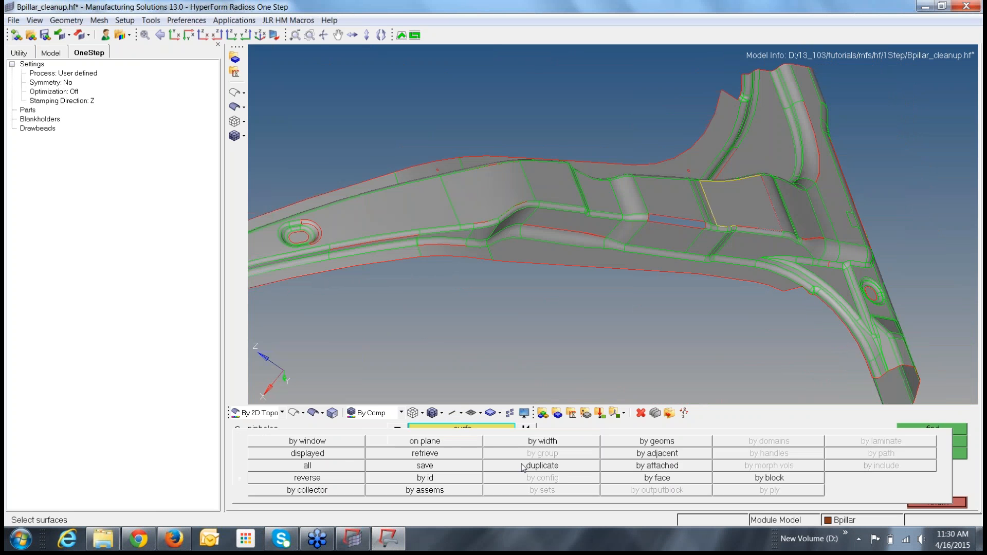
{"action": "left_click", "coordinate": [335, 468]}
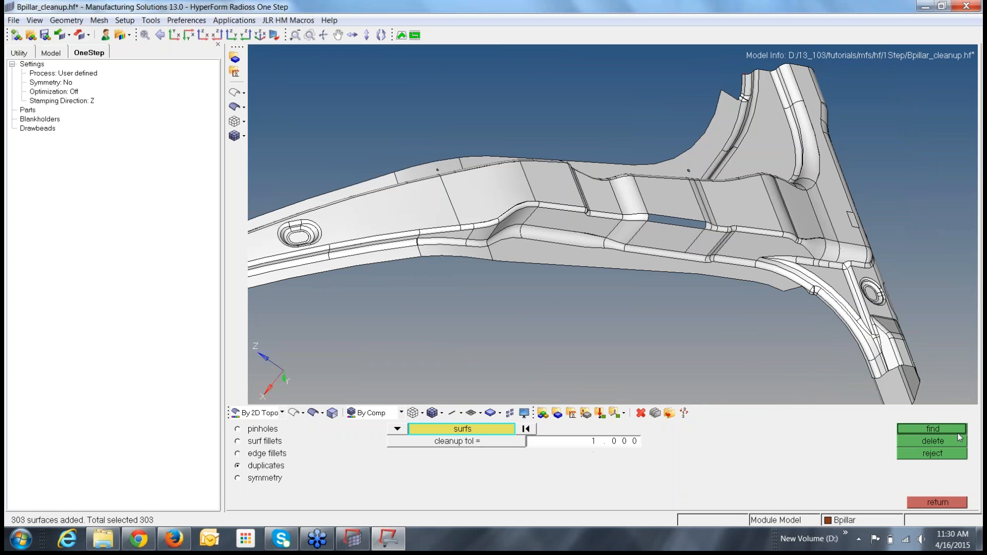
{"action": "left_click", "coordinate": [932, 428]}
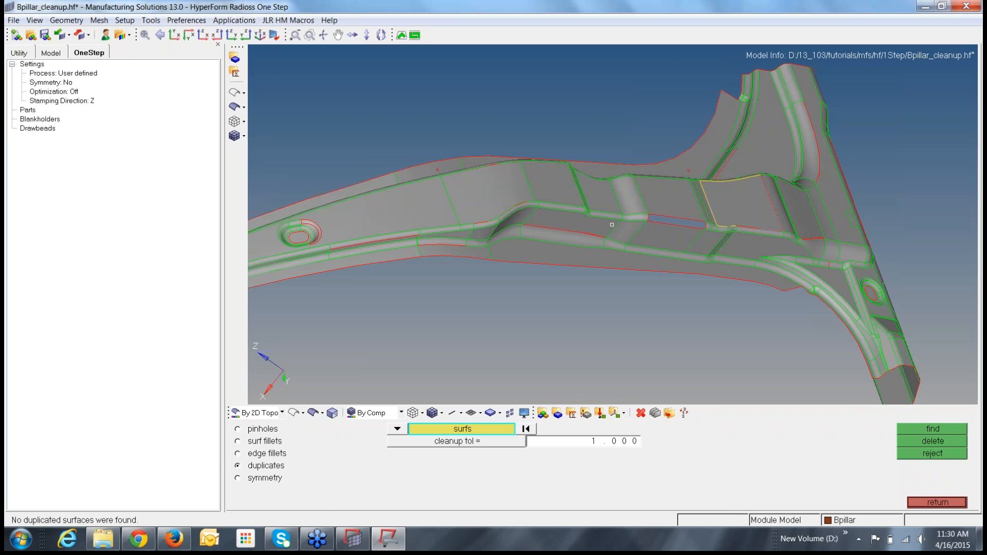
Delete the overlapping surface outlined by yellow edges on the B-pillar's side wall, using surfs as the entity type
{"action": "left_click_drag", "start_coordinate": [778, 230], "coordinate": [771, 233], "text": "ctrl"}
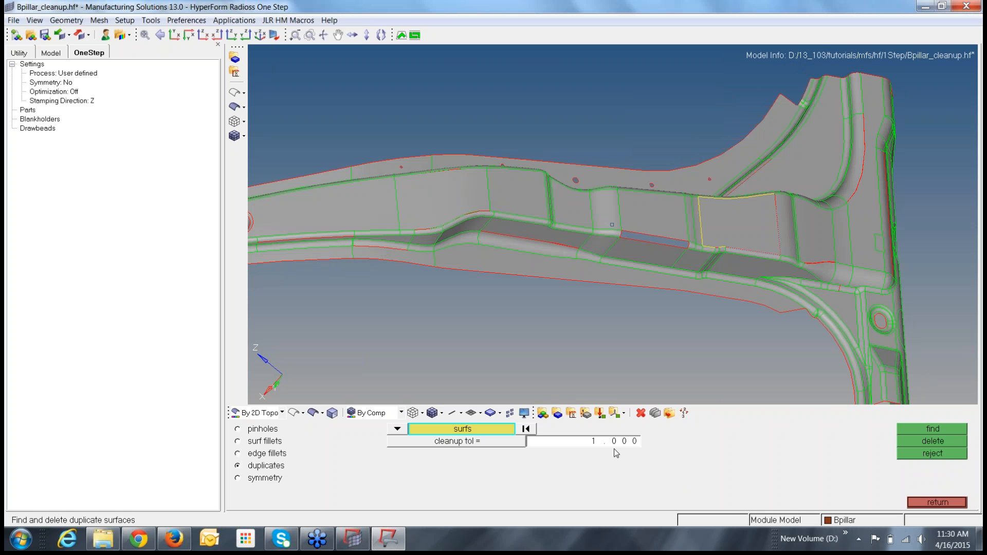
{"action": "left_click_drag", "start_coordinate": [780, 252], "coordinate": [780, 207], "text": "ctrl"}
{"action": "scroll", "coordinate": [779, 207], "scroll_direction": "up", "scroll_amount": 5, "text": "ctrl"}
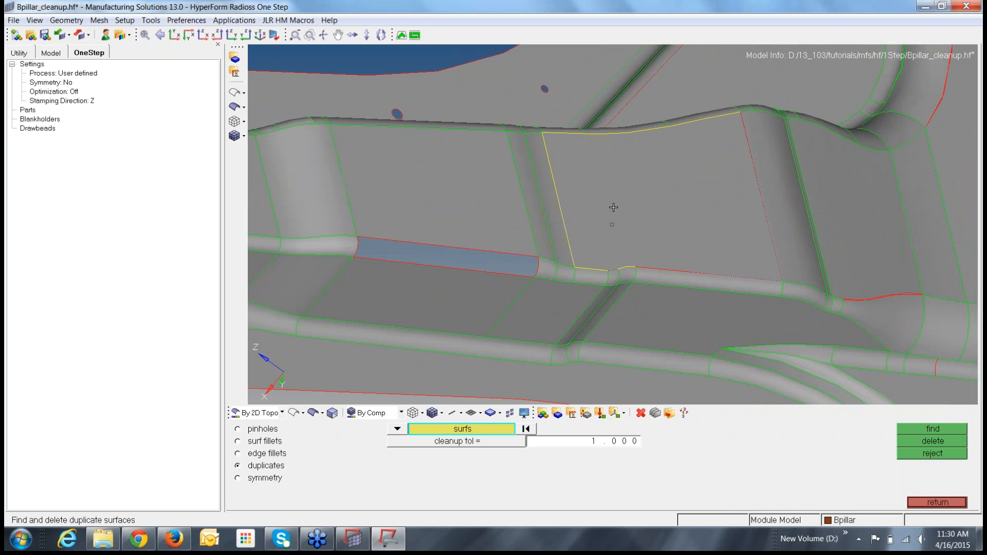
{"action": "scroll", "coordinate": [613, 207], "scroll_direction": "up", "scroll_amount": 4}
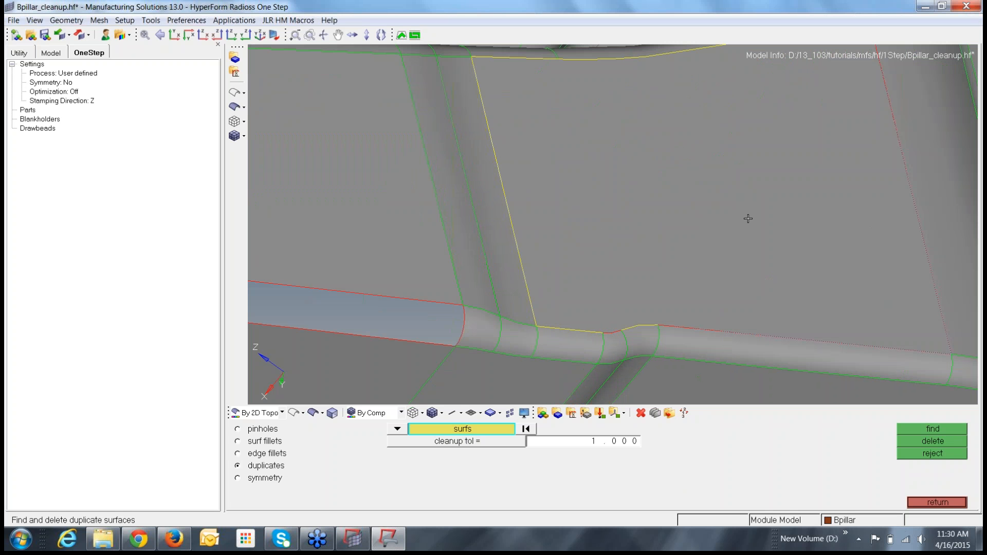
{"action": "key", "text": "F2"}
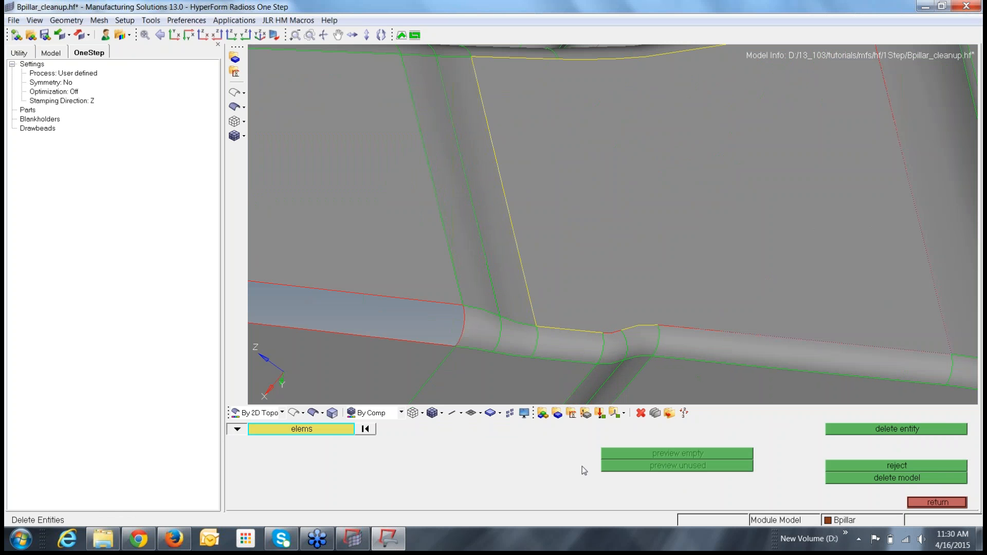
{"action": "left_click", "coordinate": [237, 429]}
{"action": "left_click", "coordinate": [324, 479]}
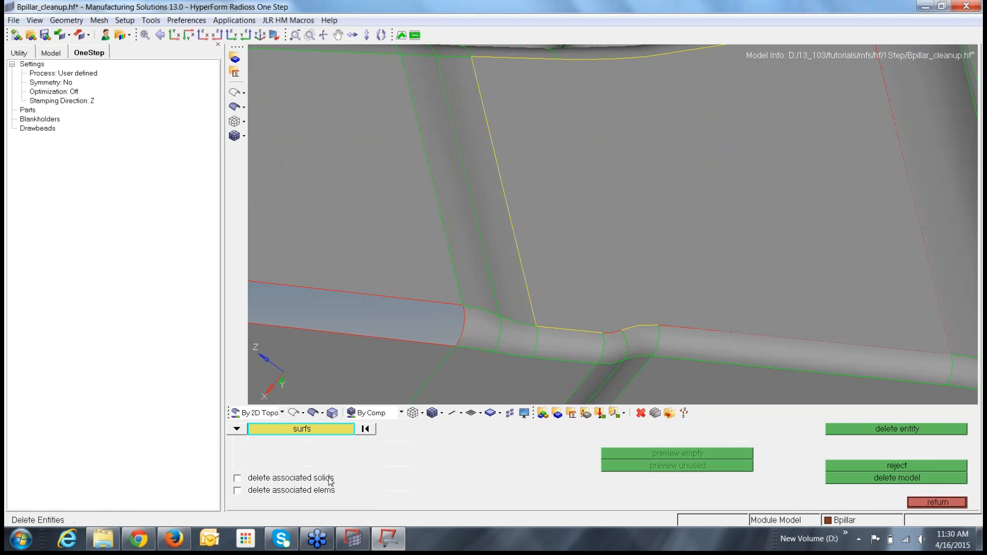
{"action": "left_click", "coordinate": [666, 230]}
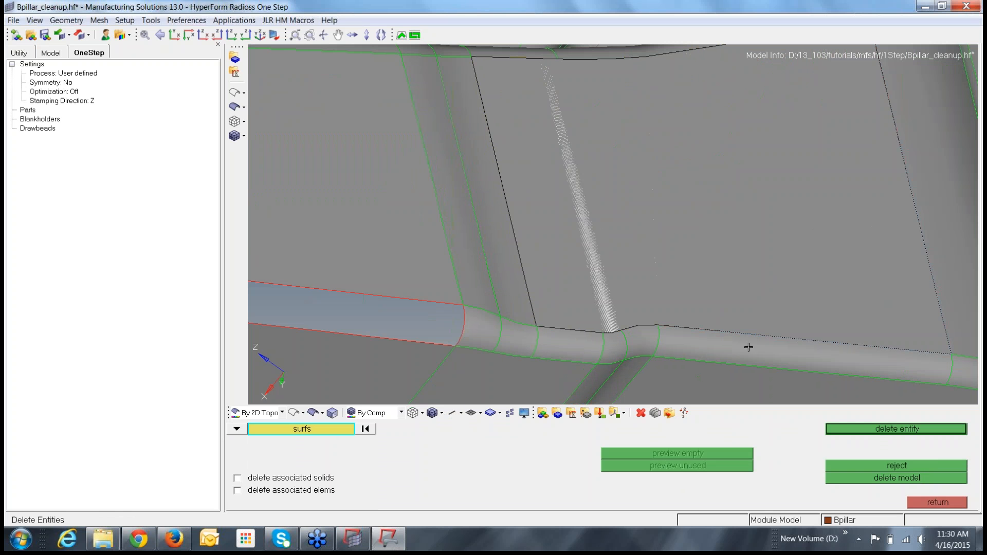
{"action": "left_click", "coordinate": [854, 433]}
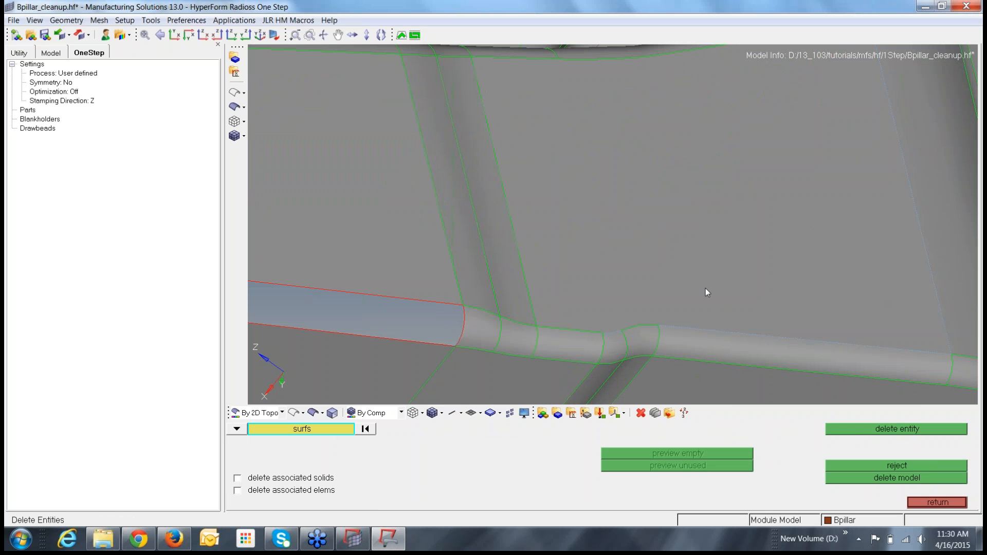
Examine the red free edges along the B-pillar's fillets and side walls for gaps and overlapping surfaces
{"action": "scroll", "coordinate": [705, 288], "scroll_direction": "down", "scroll_amount": 5}
{"action": "right_click_drag", "start_coordinate": [908, 313], "coordinate": [933, 294], "text": "ctrl"}
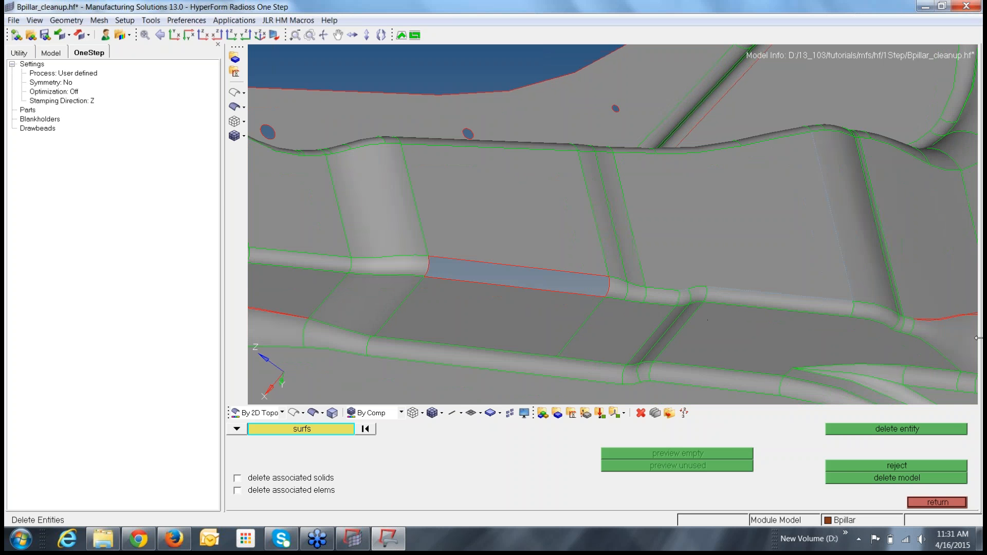
{"action": "right_click_drag", "start_coordinate": [874, 314], "coordinate": [864, 314], "text": "ctrl"}
{"action": "scroll", "coordinate": [864, 314], "scroll_direction": "up", "scroll_amount": 5}
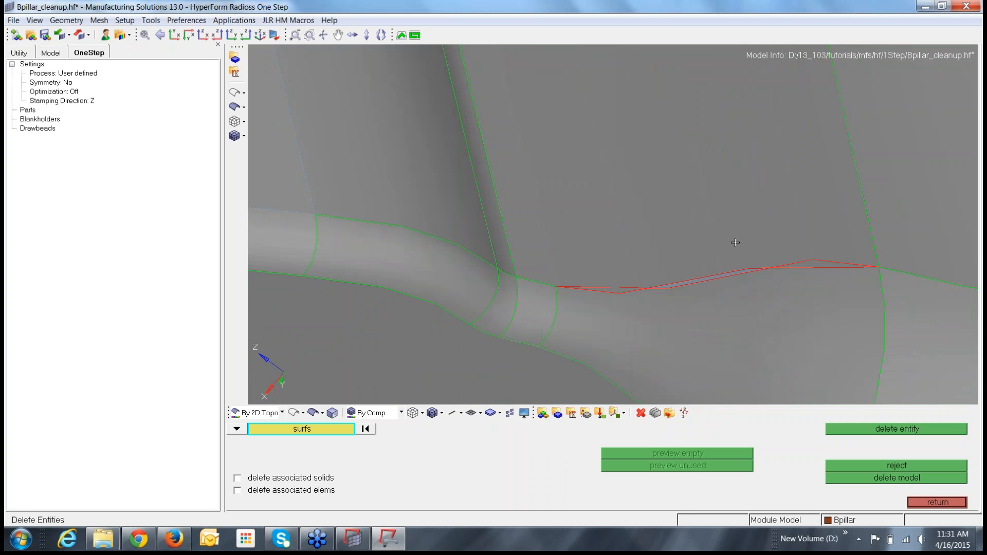
{"action": "scroll", "coordinate": [735, 242], "scroll_direction": "down", "scroll_amount": 5}
{"action": "right_click_drag", "start_coordinate": [503, 221], "coordinate": [711, 238], "text": "ctrl"}
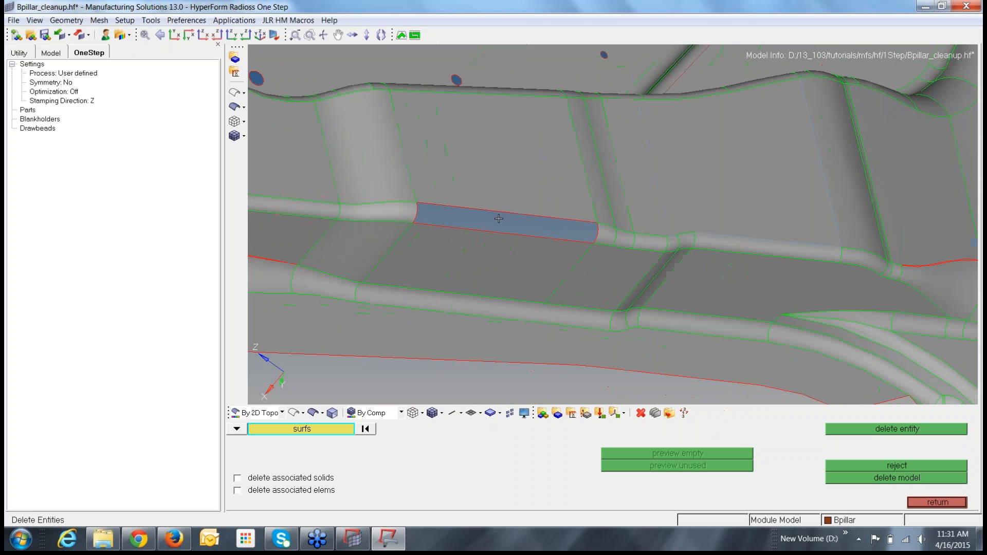
{"action": "right_click_drag", "start_coordinate": [566, 294], "coordinate": [828, 282], "text": "ctrl"}
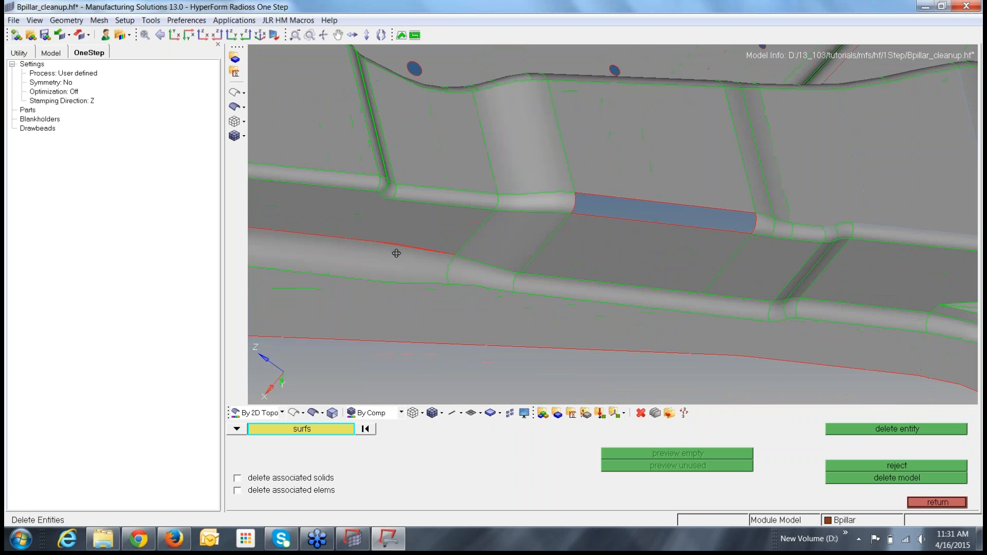
{"action": "right_click_drag", "start_coordinate": [397, 253], "coordinate": [559, 255], "text": "ctrl"}
{"action": "scroll", "coordinate": [443, 230], "scroll_direction": "up", "scroll_amount": 3}
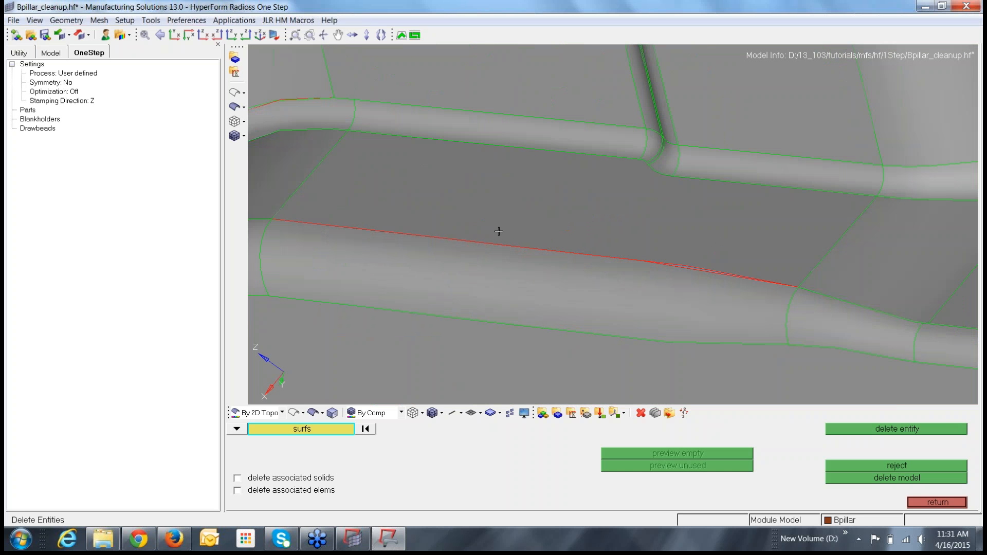
{"action": "right_click_drag", "start_coordinate": [513, 229], "coordinate": [876, 266], "text": "ctrl"}
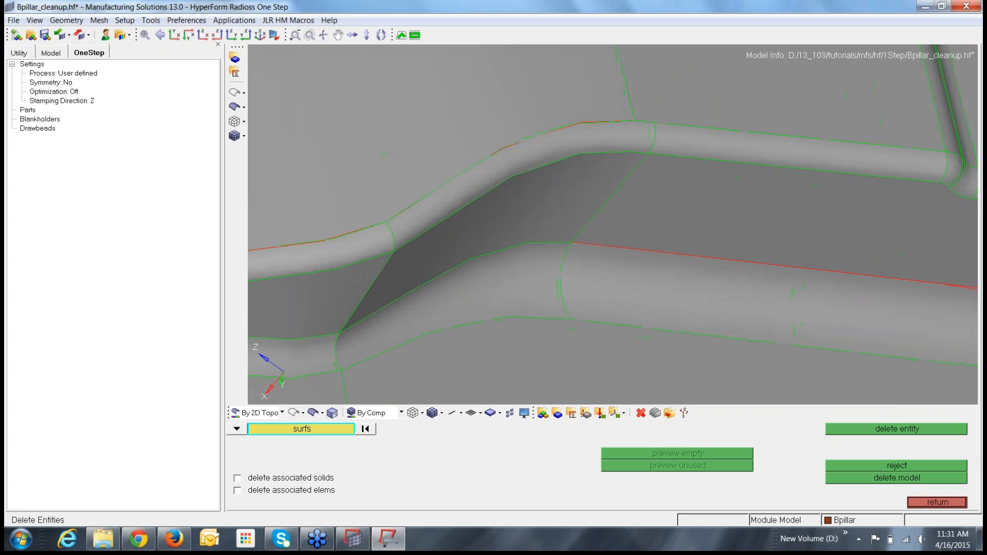
Delete the overlapping surface with mixed red and green edges where the B-pillar's raised face bends
{"action": "right_click_drag", "start_coordinate": [329, 183], "coordinate": [478, 192], "text": "ctrl"}
{"action": "scroll", "coordinate": [495, 198], "scroll_direction": "down", "scroll_amount": 2}
{"action": "scroll", "coordinate": [499, 200], "scroll_direction": "down", "scroll_amount": 5}
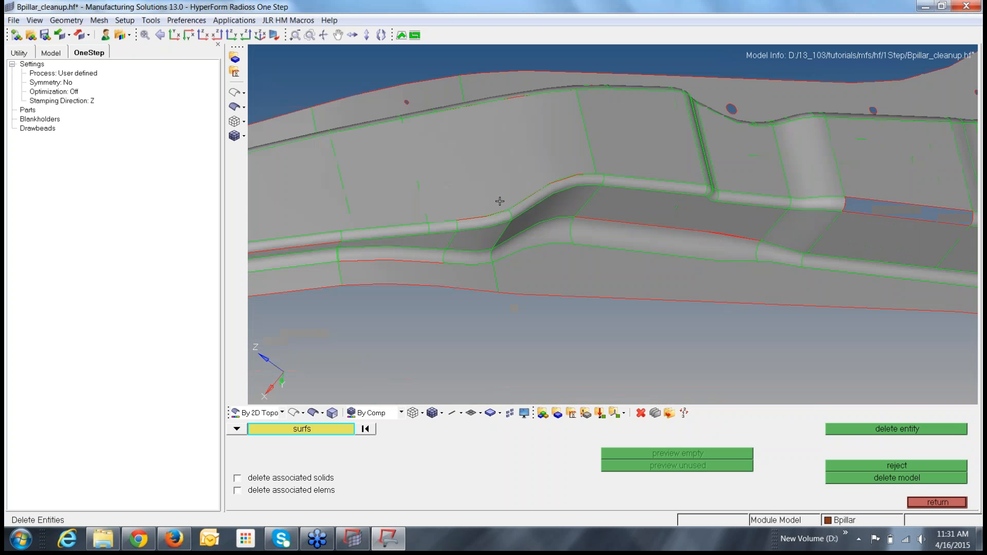
{"action": "left_click", "coordinate": [500, 174]}
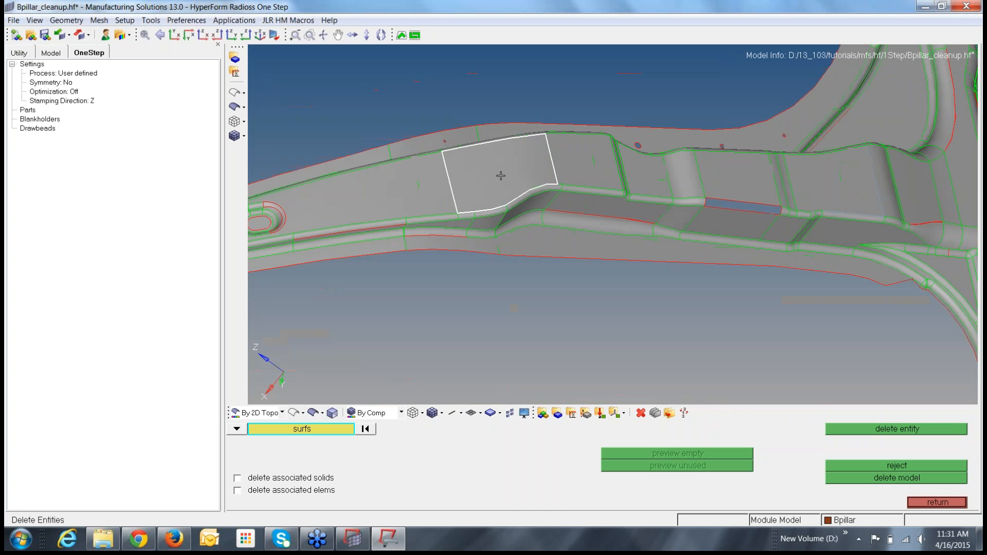
{"action": "left_click", "coordinate": [869, 429]}
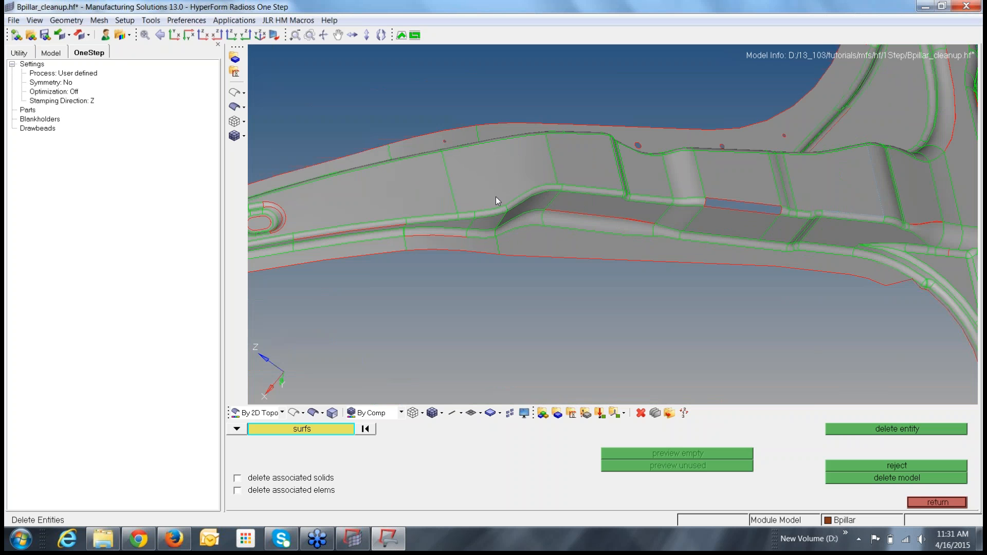
{"action": "scroll", "coordinate": [497, 197], "scroll_direction": "up", "scroll_amount": 3}
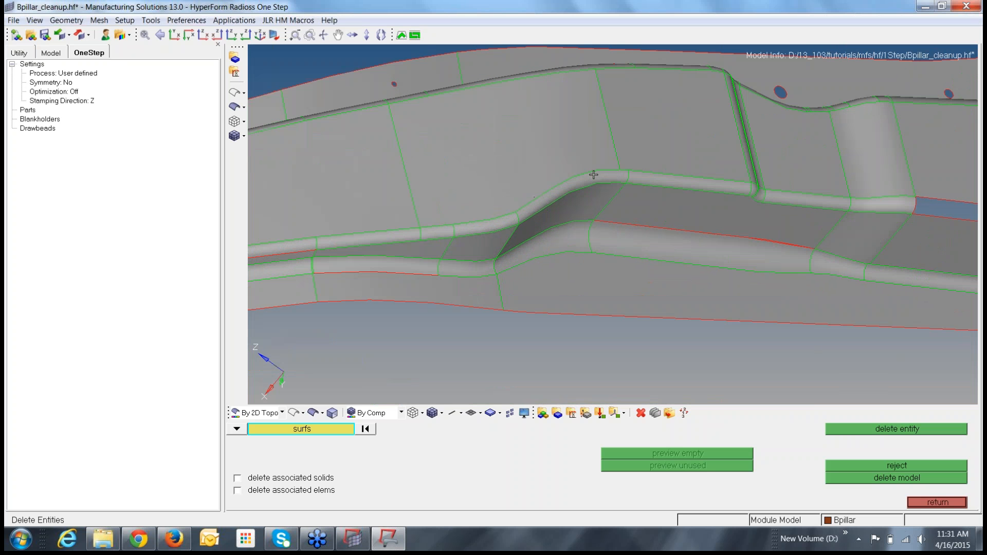
{"action": "scroll", "coordinate": [507, 156], "scroll_direction": "down", "scroll_amount": 4}
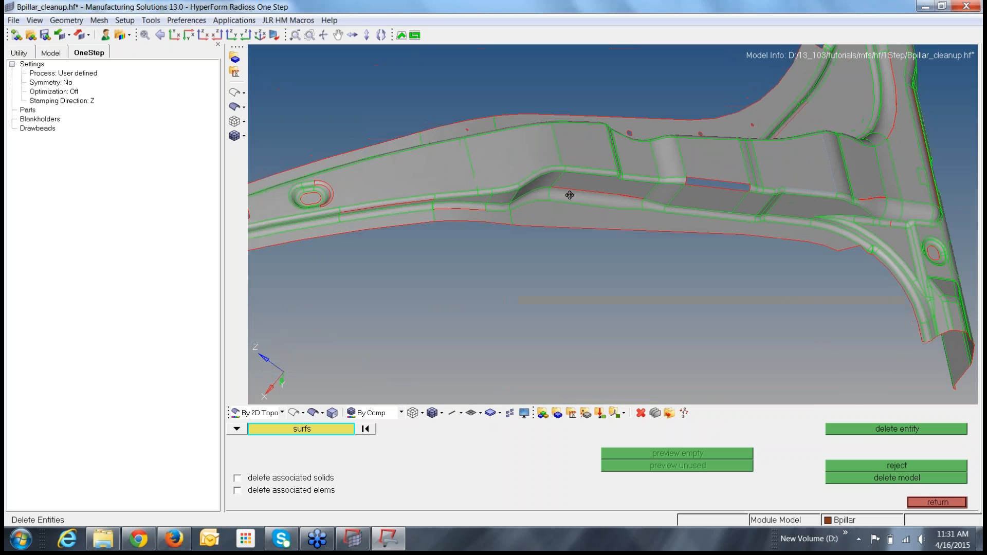
{"action": "right_click_drag", "start_coordinate": [570, 196], "coordinate": [458, 269], "text": "ctrl"}
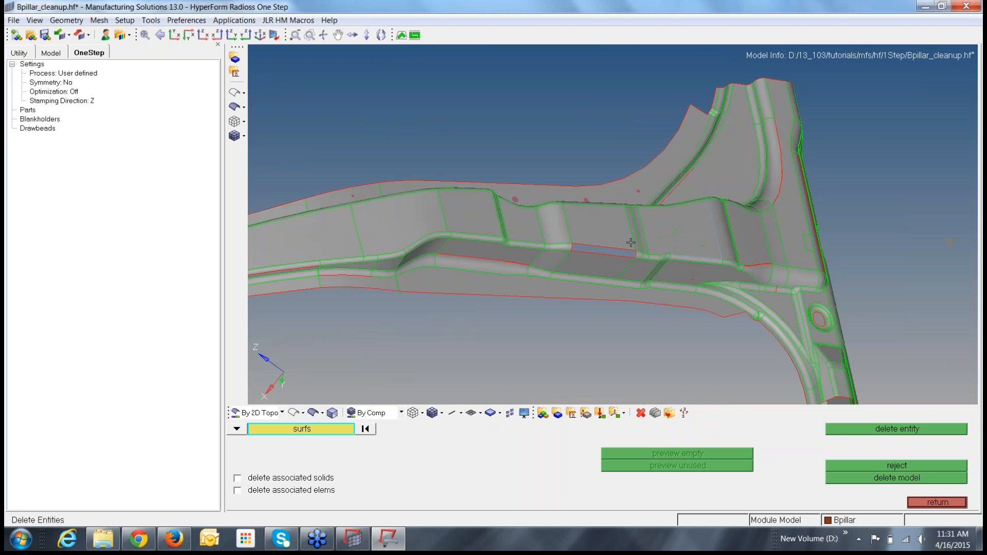
Find pinholes with a diameter below 10 on all displayed B-pillar surfaces, including all pinholes
{"action": "left_click_drag", "start_coordinate": [631, 242], "coordinate": [637, 184], "text": "ctrl"}
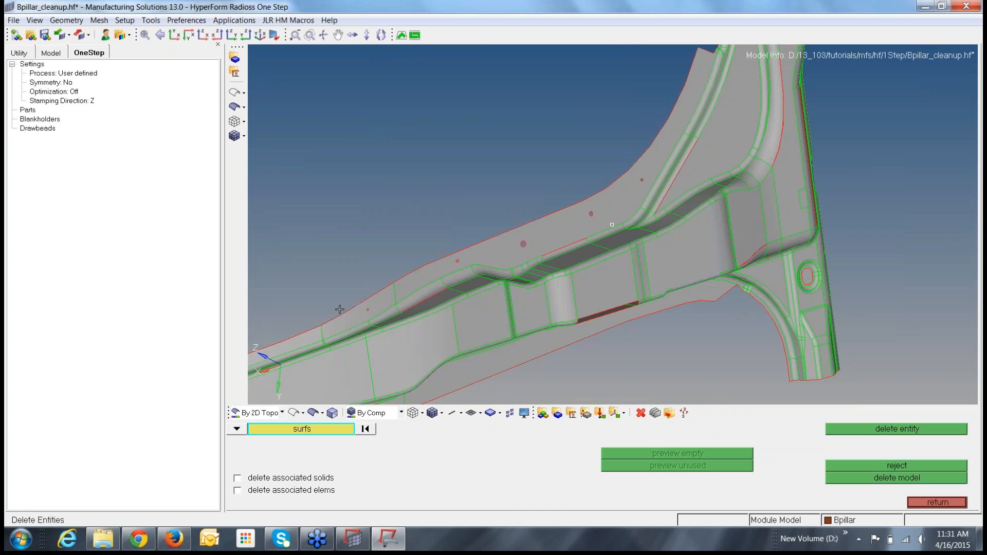
{"action": "left_click", "coordinate": [924, 500]}
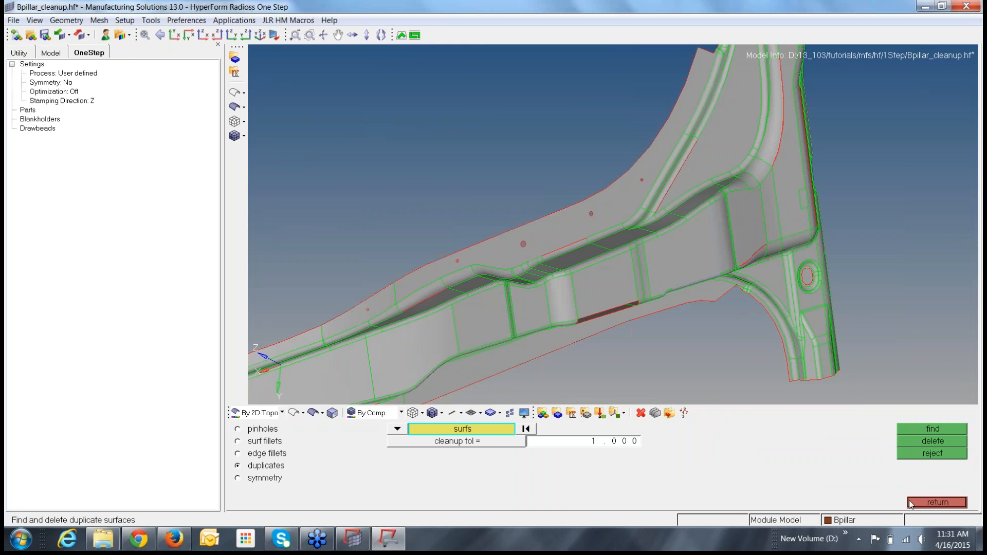
{"action": "left_click", "coordinate": [239, 431]}
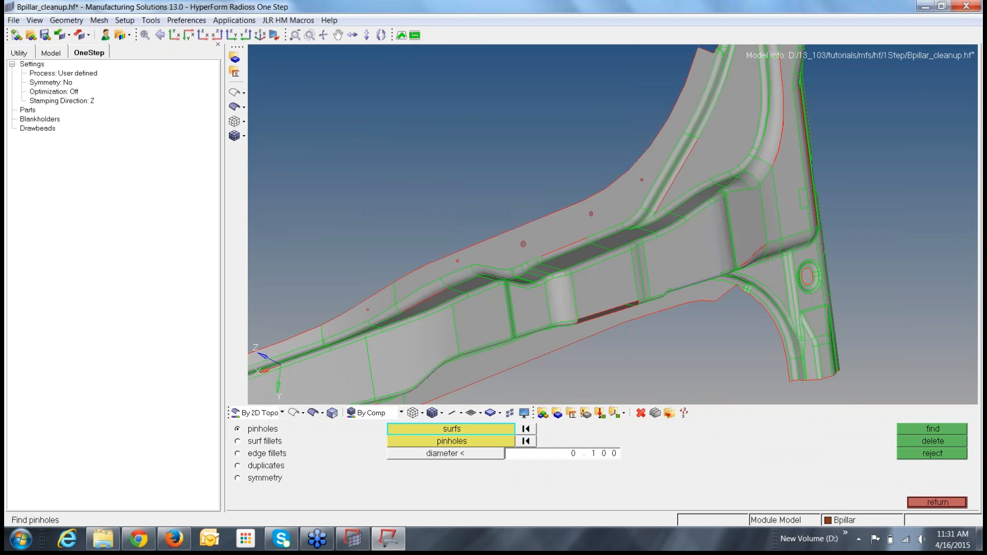
{"action": "key", "text": "f"}
{"action": "left_click", "coordinate": [439, 430]}
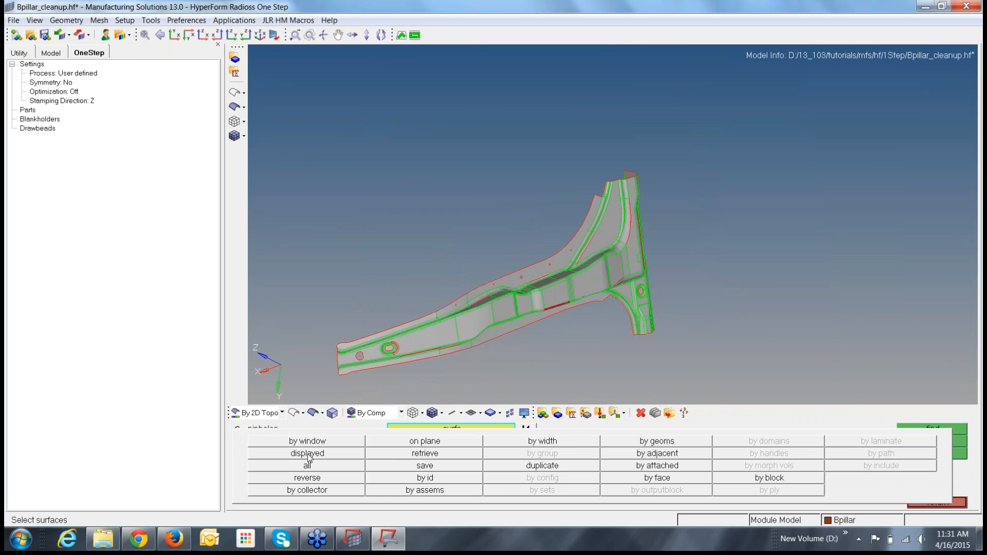
{"action": "left_click", "coordinate": [308, 454]}
{"action": "left_click", "coordinate": [456, 442]}
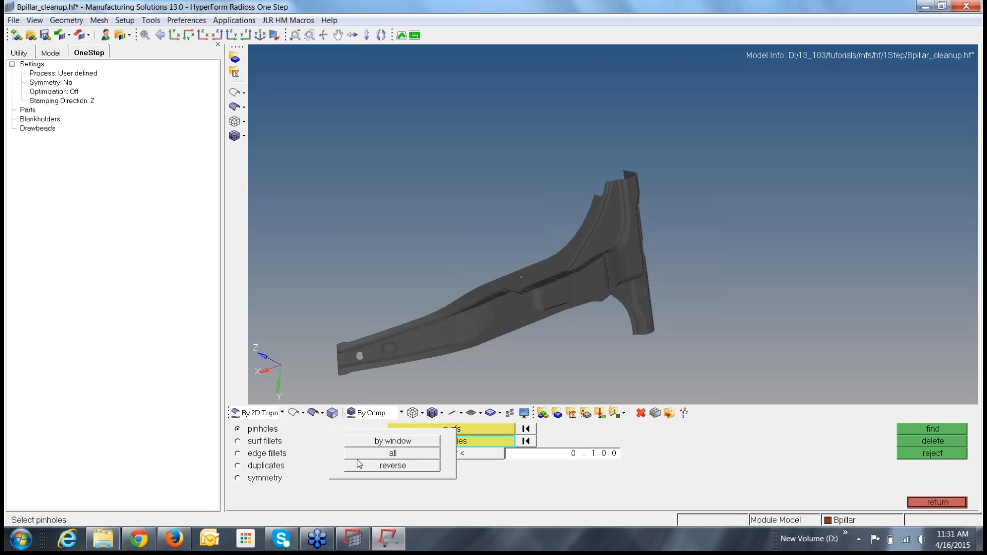
{"action": "left_click", "coordinate": [369, 455]}
{"action": "left_click", "coordinate": [594, 457]}
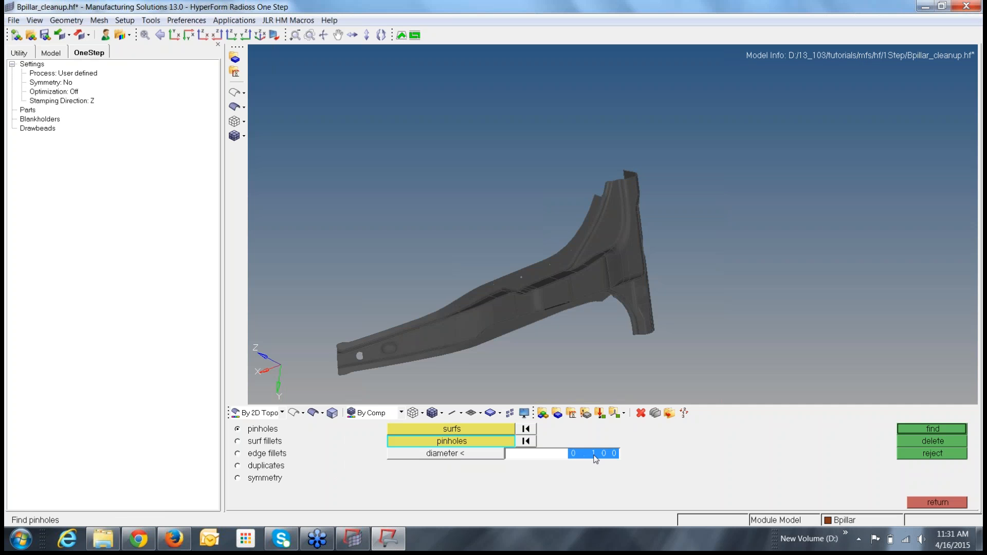
{"action": "type", "text": "1"}
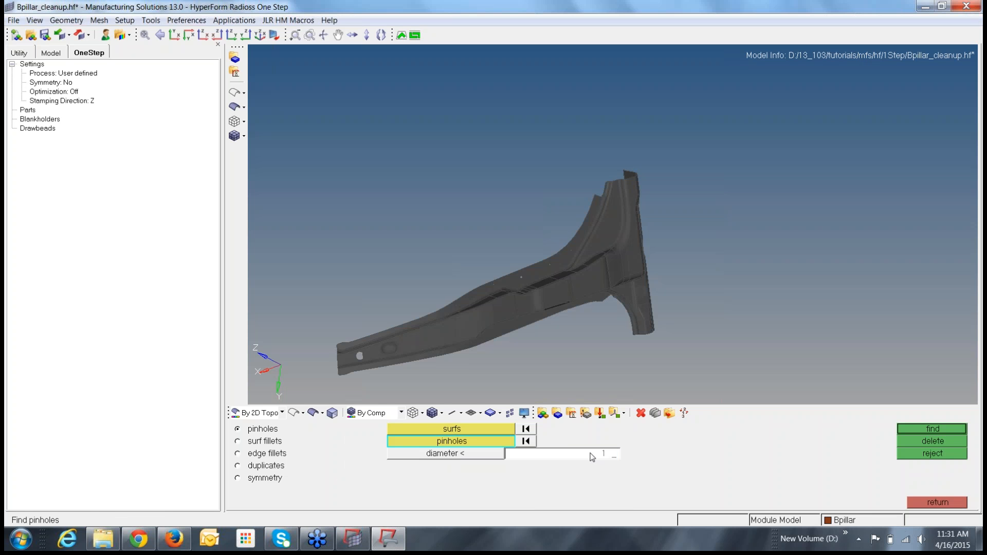
{"action": "type", "text": "0"}
{"action": "key", "text": "Return"}
{"action": "left_click", "coordinate": [918, 429]}
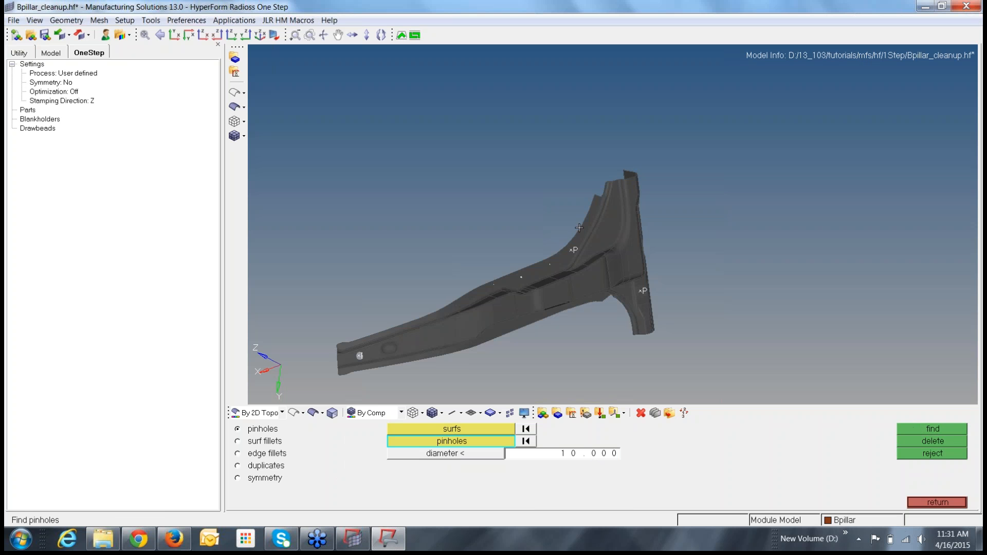
Delete the pinholes found on the B-pillar and leave the defeature tool
{"action": "left_click", "coordinate": [923, 443]}
{"action": "scroll", "coordinate": [515, 310], "scroll_direction": "up", "scroll_amount": 3}
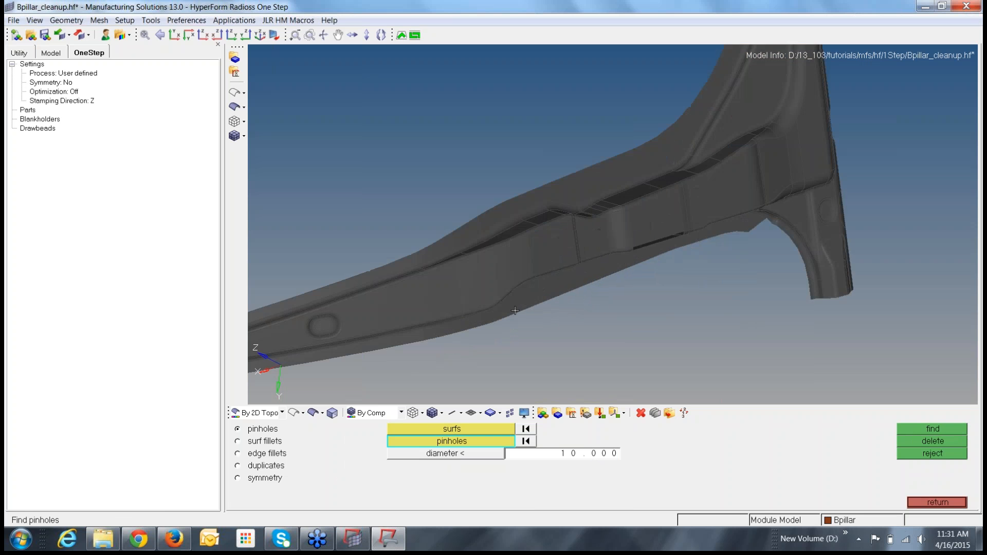
{"action": "right_click_drag", "start_coordinate": [320, 329], "coordinate": [437, 310], "text": "ctrl"}
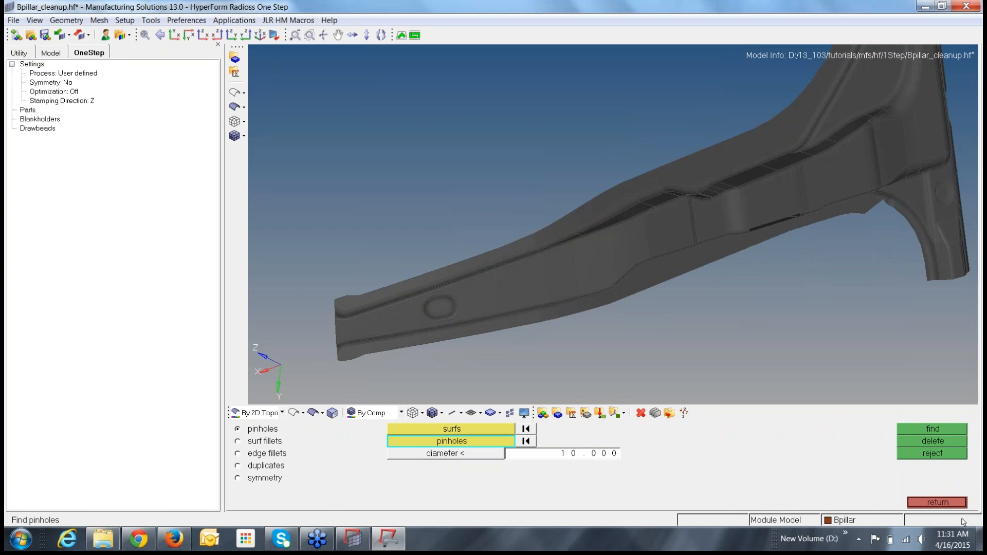
{"action": "left_click", "coordinate": [937, 502]}
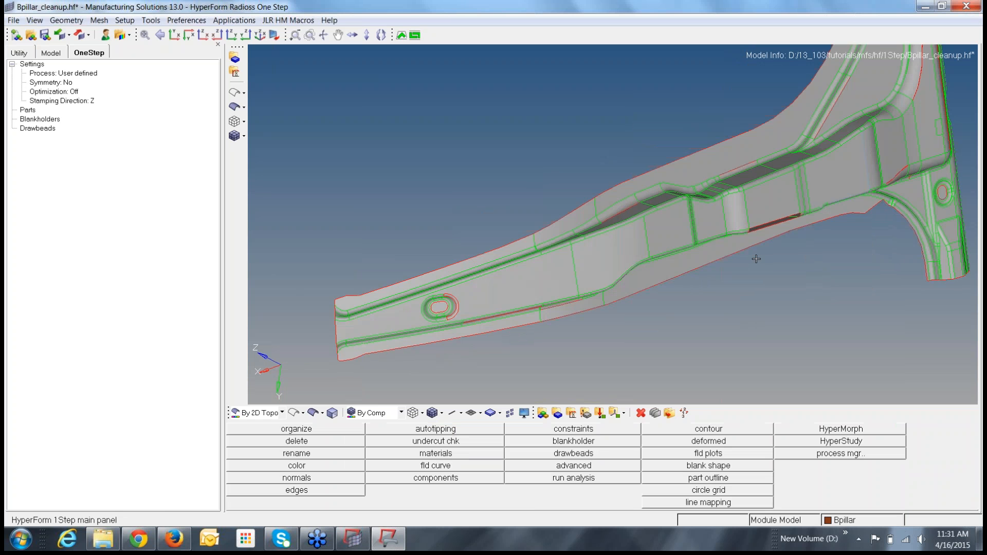
Close the narrow rectangular gap along the B-pillar's side wall with a Quick Edit filler surface
{"action": "left_click_drag", "start_coordinate": [756, 258], "coordinate": [598, 242], "text": "ctrl"}
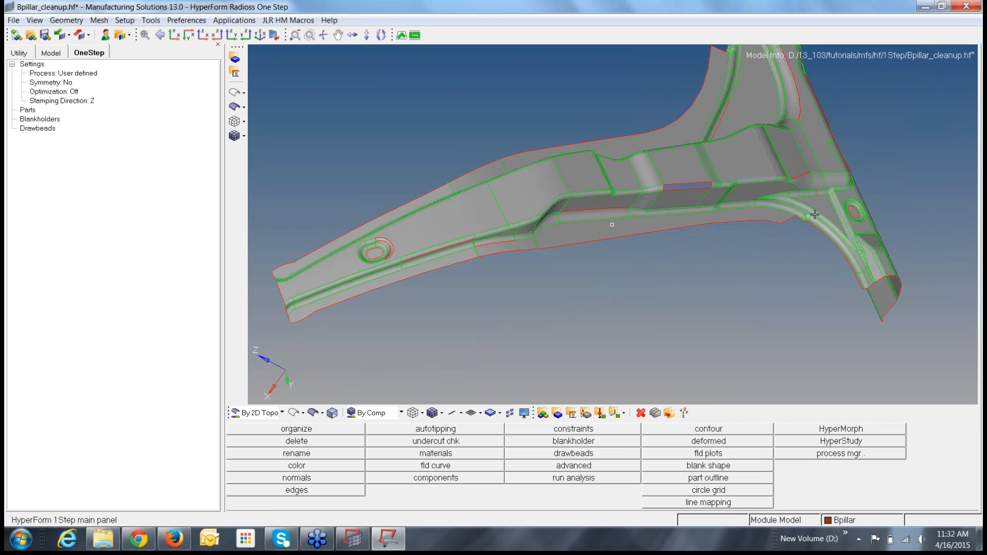
{"action": "scroll", "coordinate": [823, 210], "scroll_direction": "up", "scroll_amount": 3}
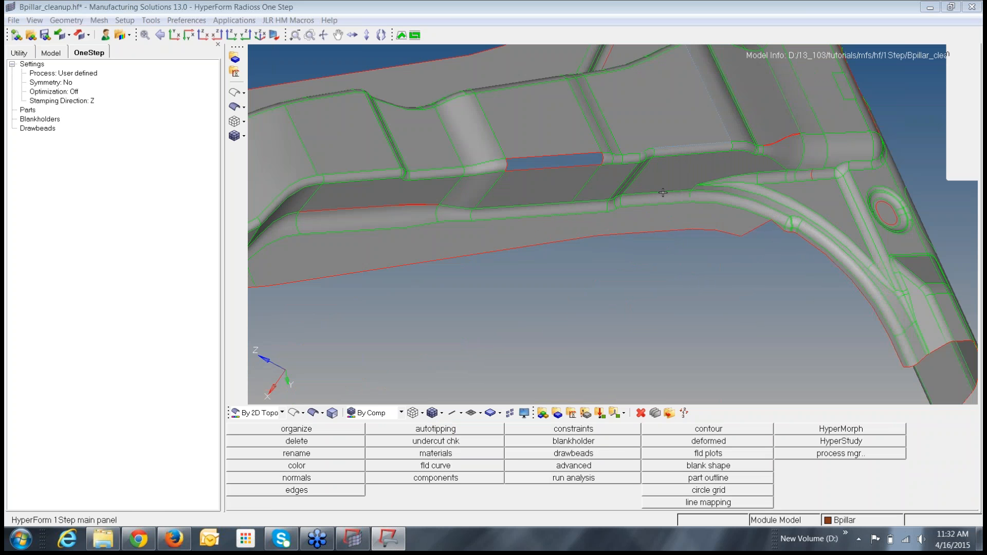
{"action": "right_click_drag", "start_coordinate": [663, 193], "coordinate": [833, 288], "text": "ctrl"}
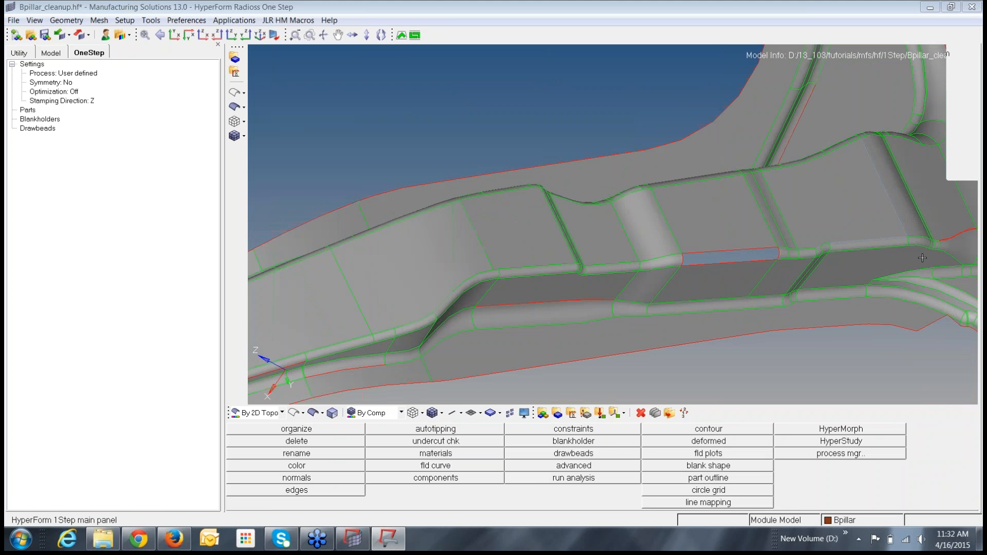
{"action": "left_click", "coordinate": [730, 254]}
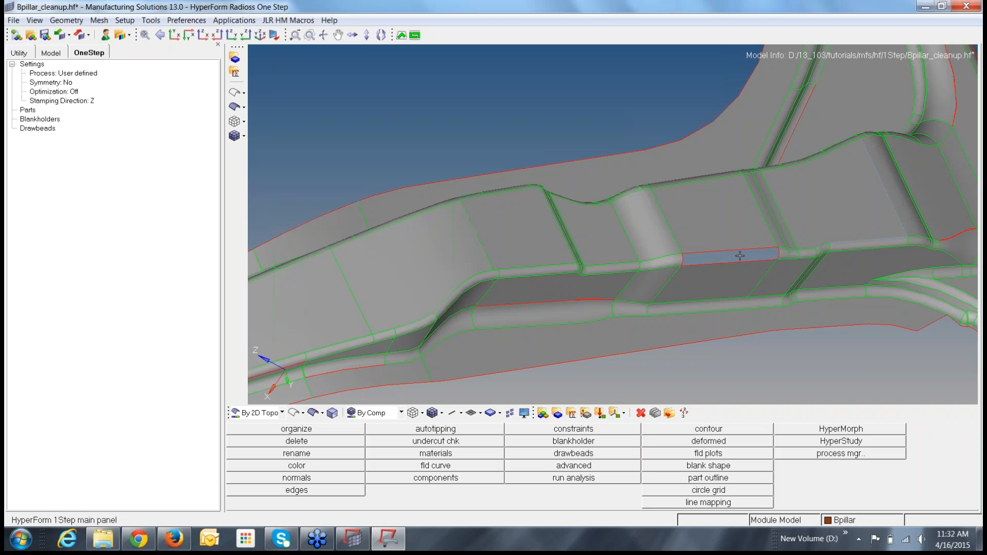
{"action": "key", "text": "F11"}
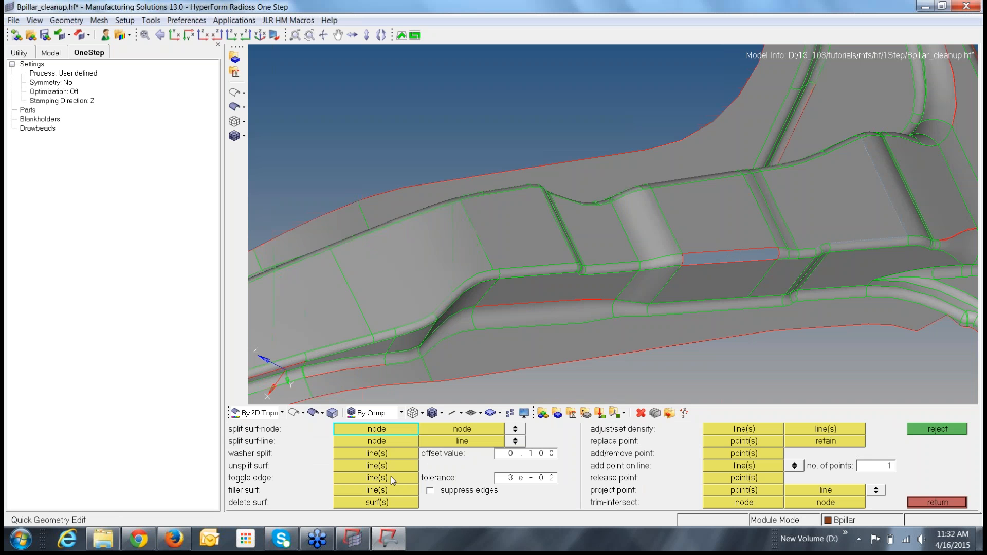
{"action": "left_click", "coordinate": [365, 491]}
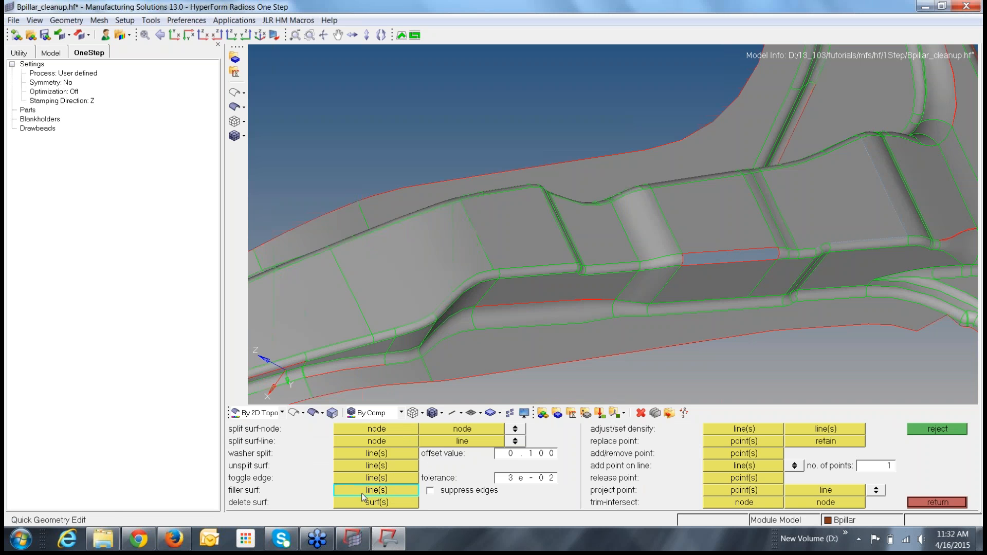
{"action": "left_click", "coordinate": [736, 261]}
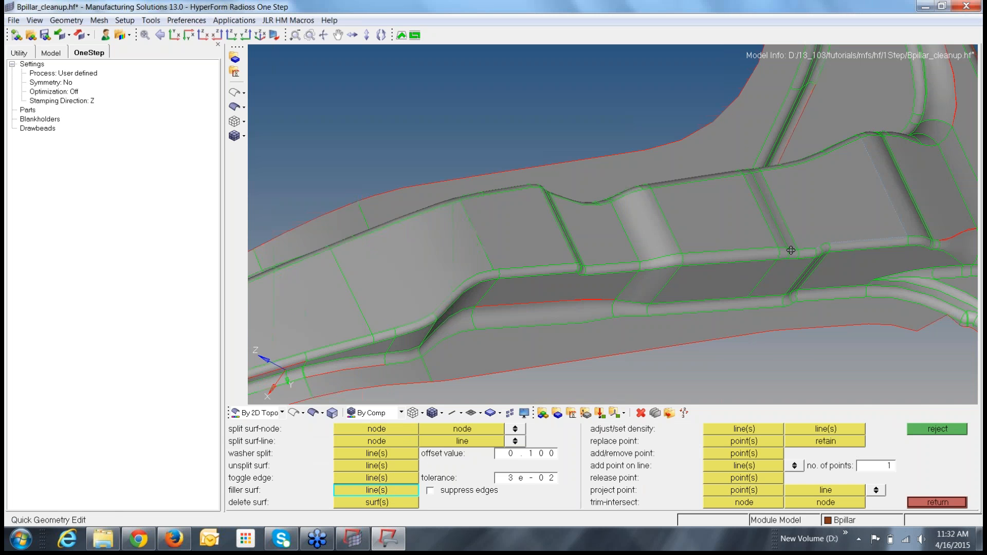
Examine the red free edges along the B-pillar's full length for remaining gaps and leave Quick Edit
{"action": "right_click_drag", "start_coordinate": [791, 251], "coordinate": [652, 225], "text": "ctrl"}
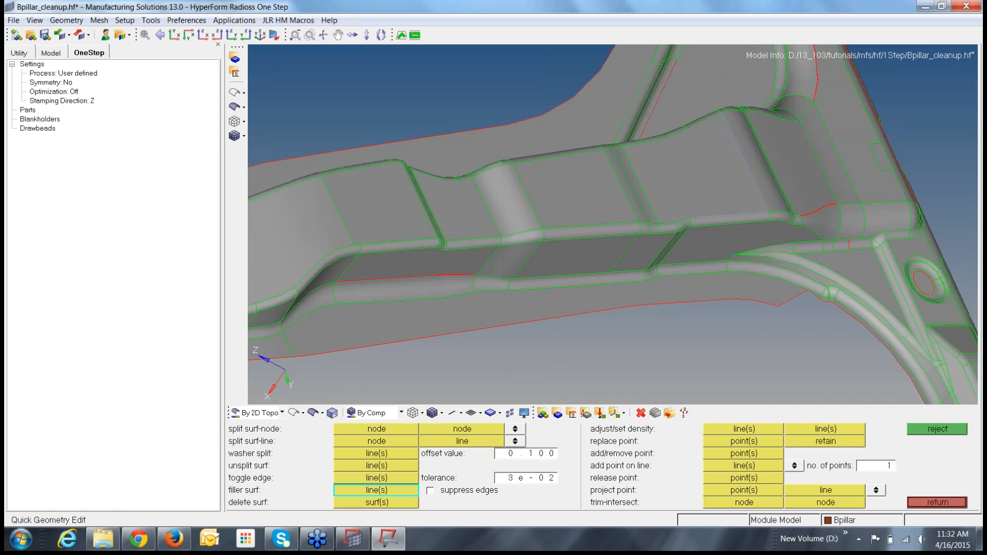
{"action": "right_click_drag", "start_coordinate": [591, 232], "coordinate": [941, 208], "text": "ctrl"}
{"action": "right_click_drag", "start_coordinate": [545, 269], "coordinate": [765, 201], "text": "ctrl"}
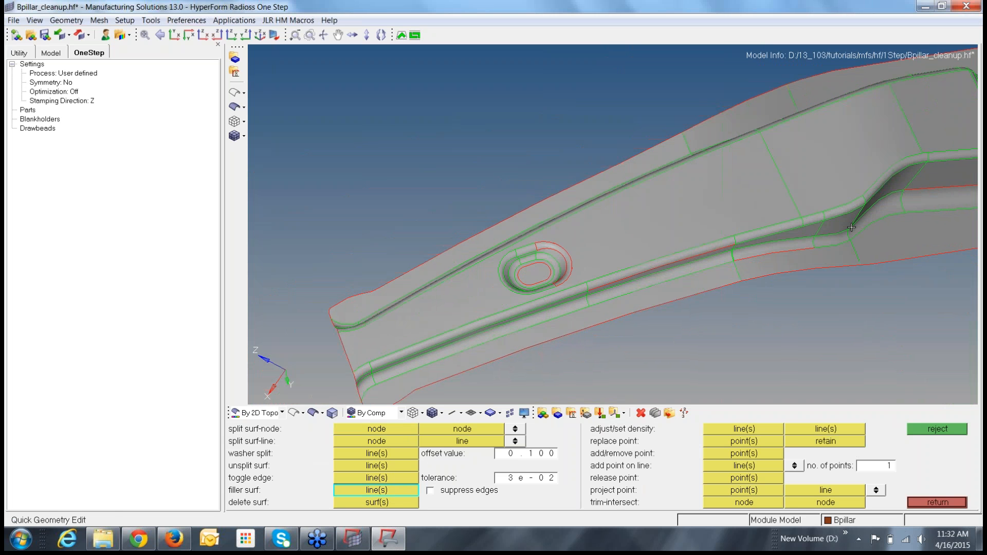
{"action": "right_click_drag", "start_coordinate": [852, 227], "coordinate": [303, 333], "text": "ctrl"}
{"action": "right_click_drag", "start_coordinate": [687, 231], "coordinate": [588, 243], "text": "ctrl"}
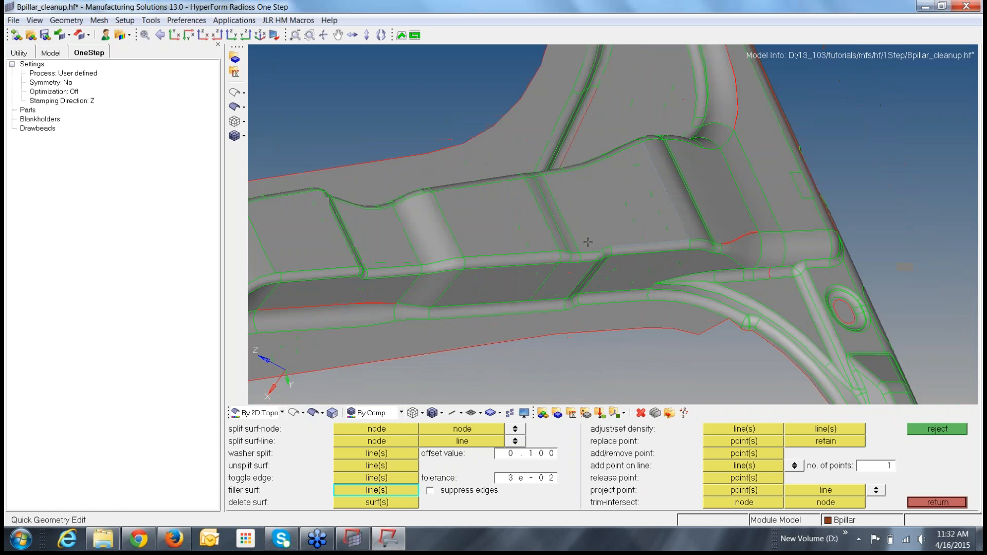
{"action": "scroll", "coordinate": [588, 242], "scroll_direction": "down", "scroll_amount": 5}
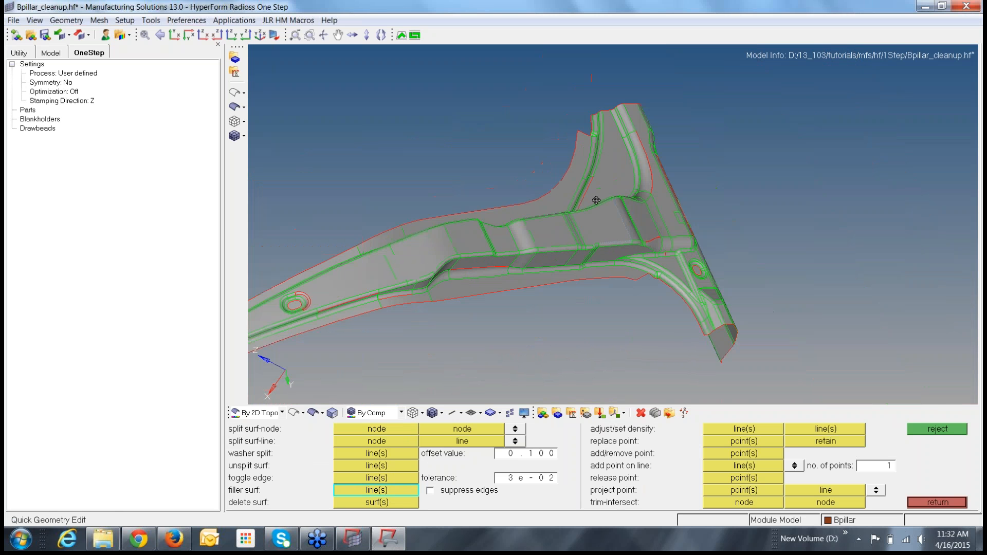
{"action": "right_click_drag", "start_coordinate": [656, 194], "coordinate": [735, 187], "text": "ctrl"}
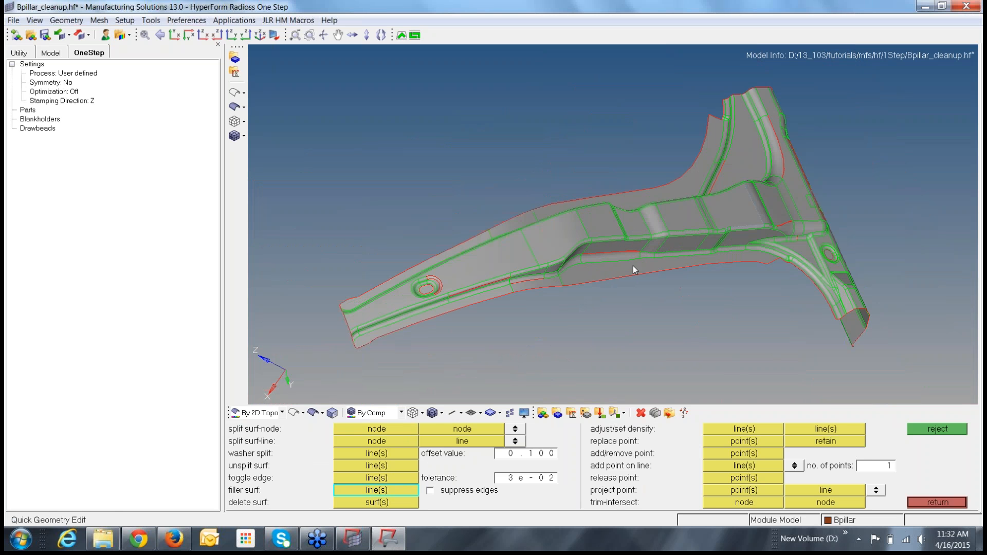
{"action": "left_click", "coordinate": [931, 500]}
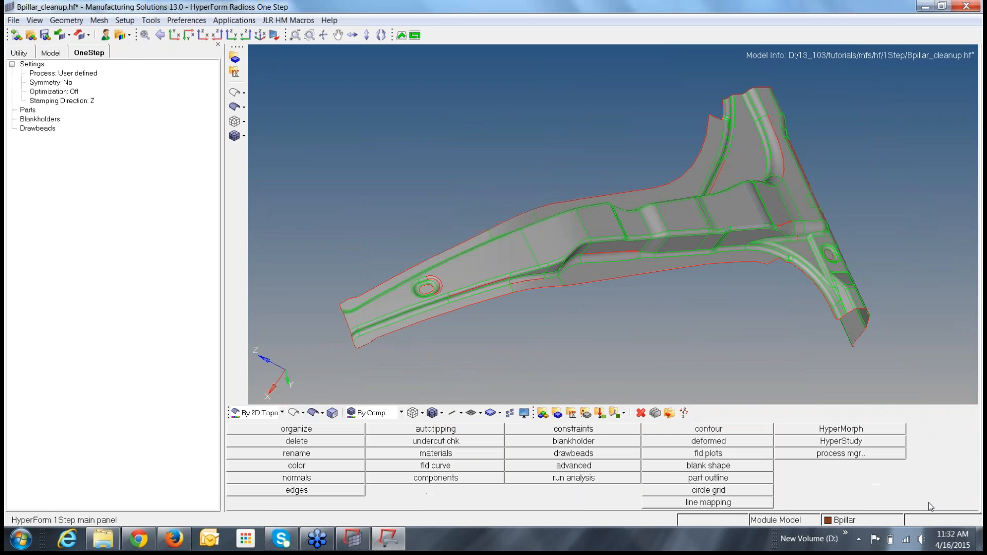
Equivalence the surface edges of all displayed surfaces with a cleanup tolerance of 0.035, free edges only
{"action": "left_click", "coordinate": [65, 21]}
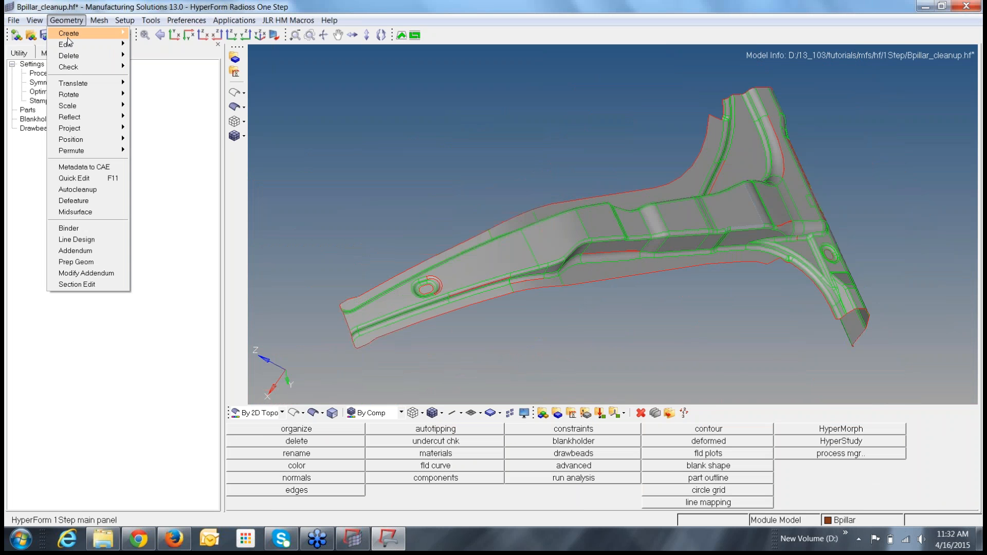
{"action": "mouse_move", "coordinate": [73, 46]}
{"action": "mouse_move", "coordinate": [158, 81]}
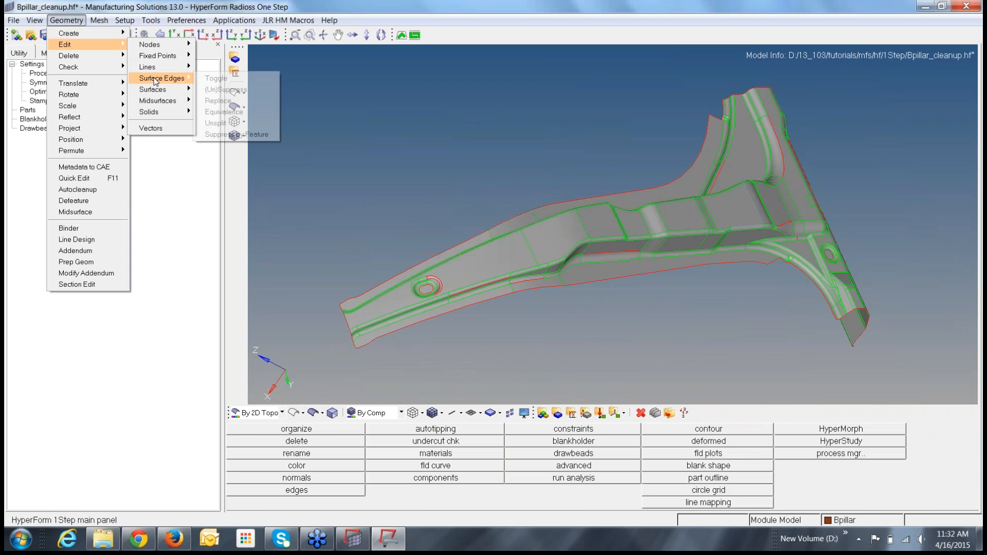
{"action": "left_click", "coordinate": [223, 112]}
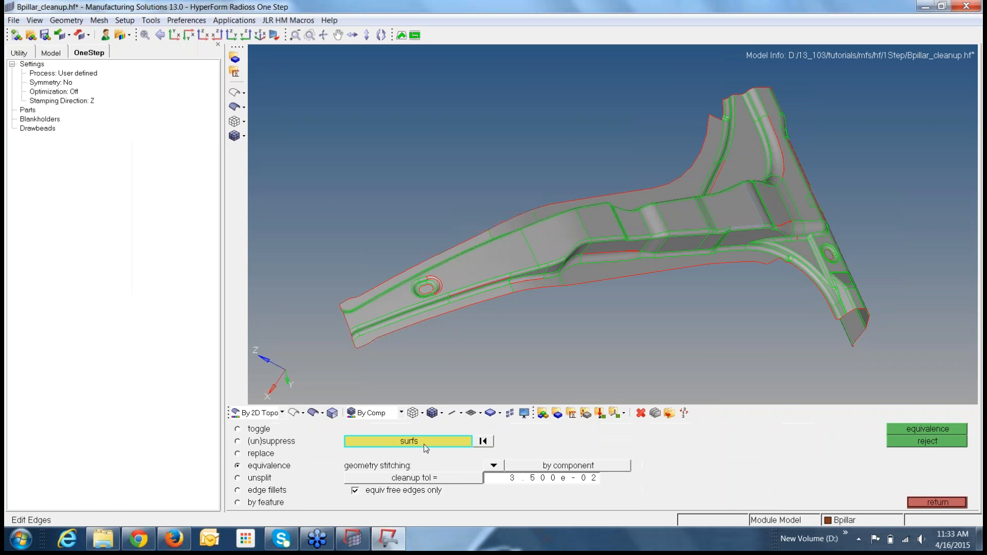
{"action": "left_click", "coordinate": [378, 442]}
{"action": "left_click", "coordinate": [257, 453]}
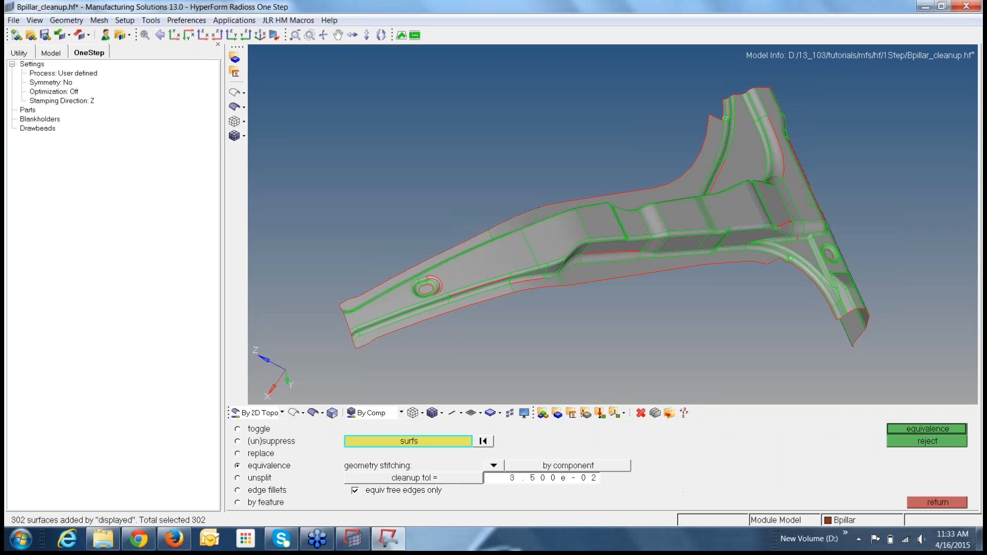
{"action": "left_click", "coordinate": [910, 429]}
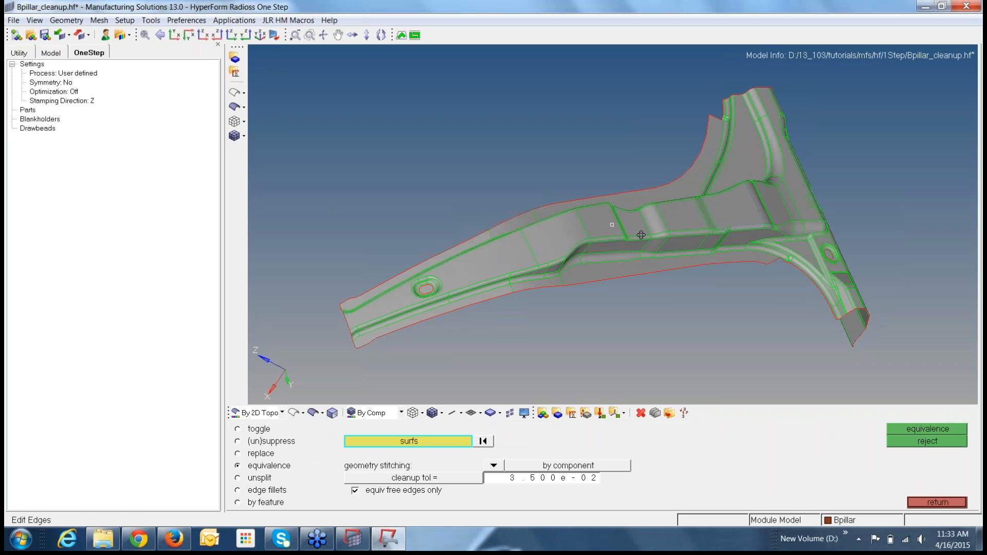
{"action": "left_click_drag", "start_coordinate": [640, 235], "coordinate": [699, 226], "text": "ctrl"}
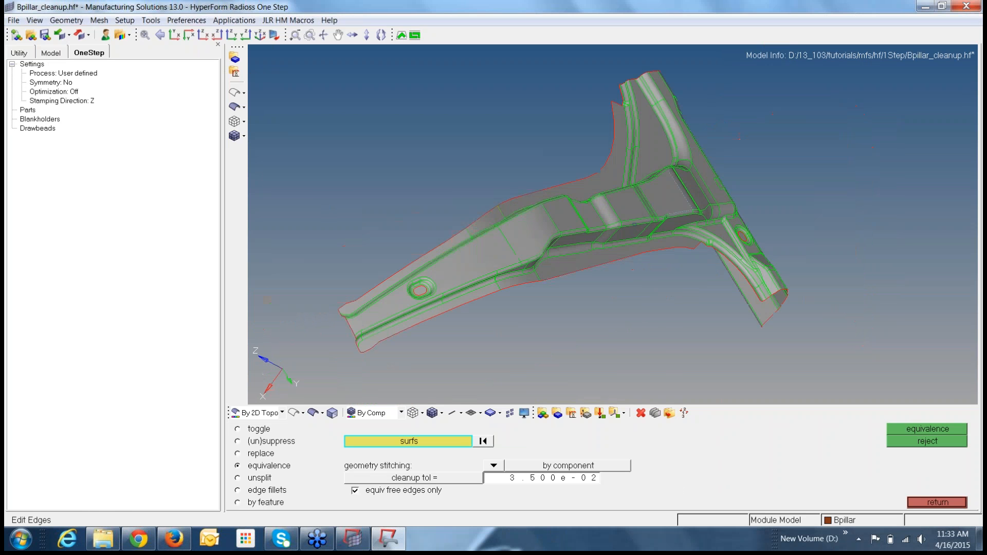
Raise the cleanup tolerance to 0.1 and equivalence the edges of all displayed surfaces again
{"action": "left_click", "coordinate": [566, 482]}
{"action": "type", "text": "0.100"}
{"action": "left_click", "coordinate": [443, 442]}
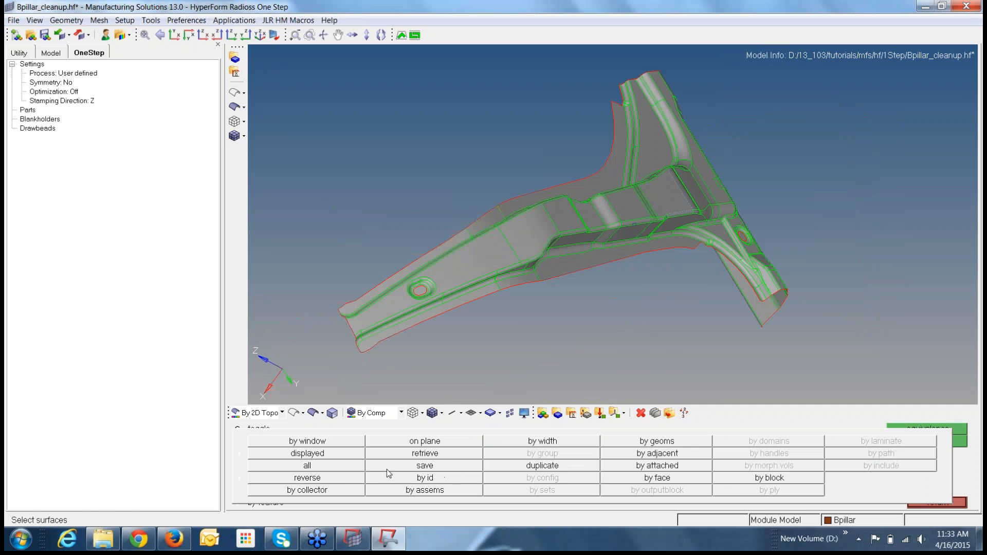
{"action": "left_click", "coordinate": [308, 454]}
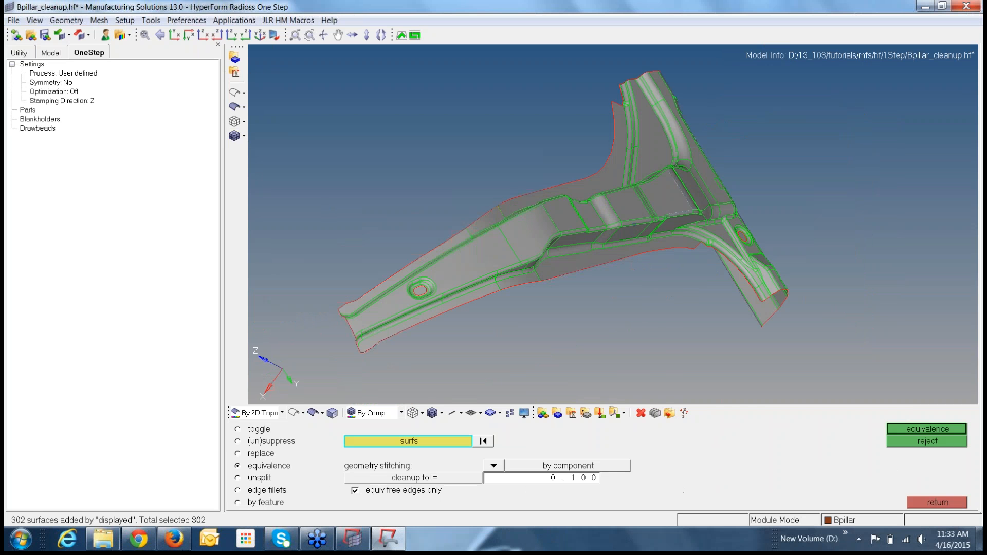
{"action": "left_click", "coordinate": [912, 429]}
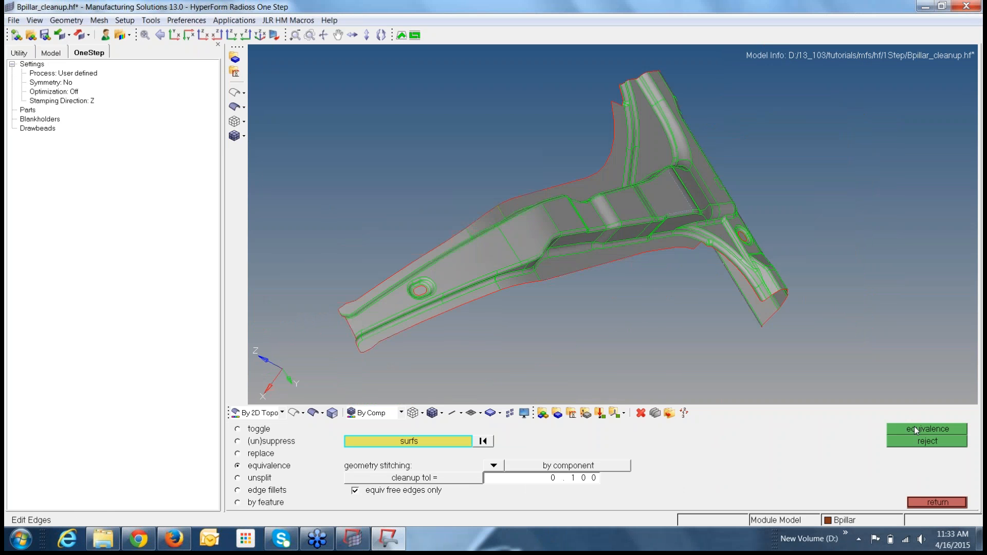
Raise the cleanup tolerance to 2 and equivalence the edges of all displayed surfaces
{"action": "scroll", "coordinate": [721, 301], "scroll_direction": "up", "scroll_amount": 4}
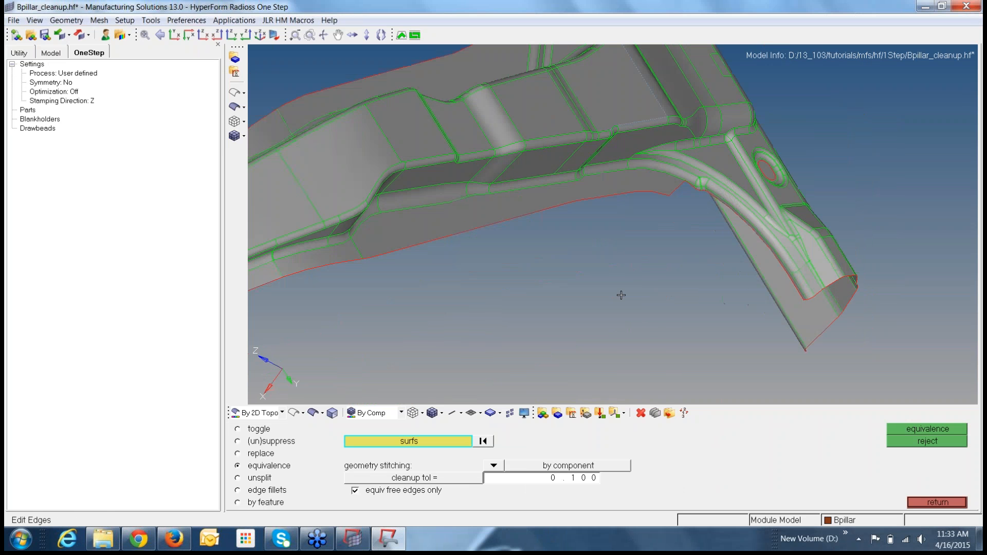
{"action": "left_click", "coordinate": [539, 480]}
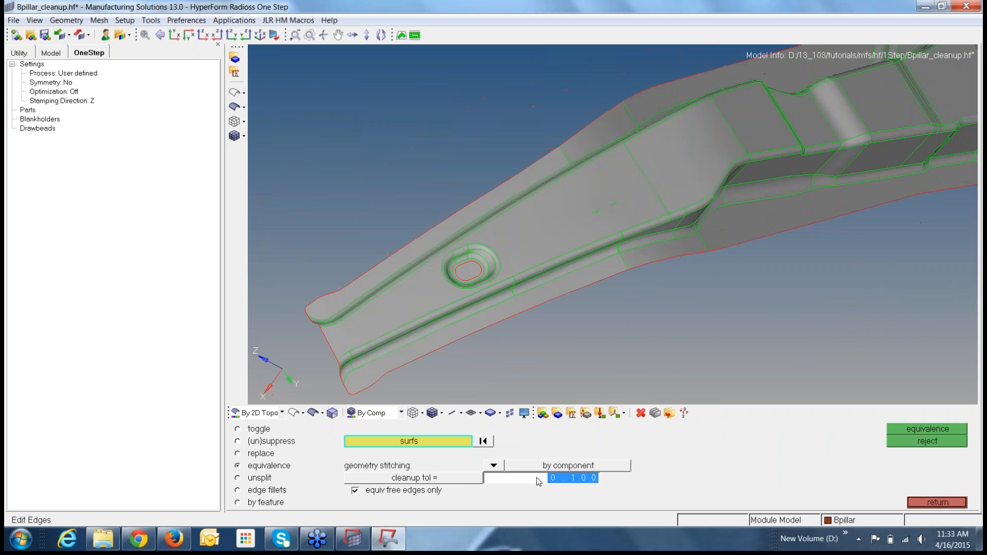
{"action": "type", "text": "2"}
{"action": "key", "text": "Return"}
{"action": "left_click", "coordinate": [446, 441]}
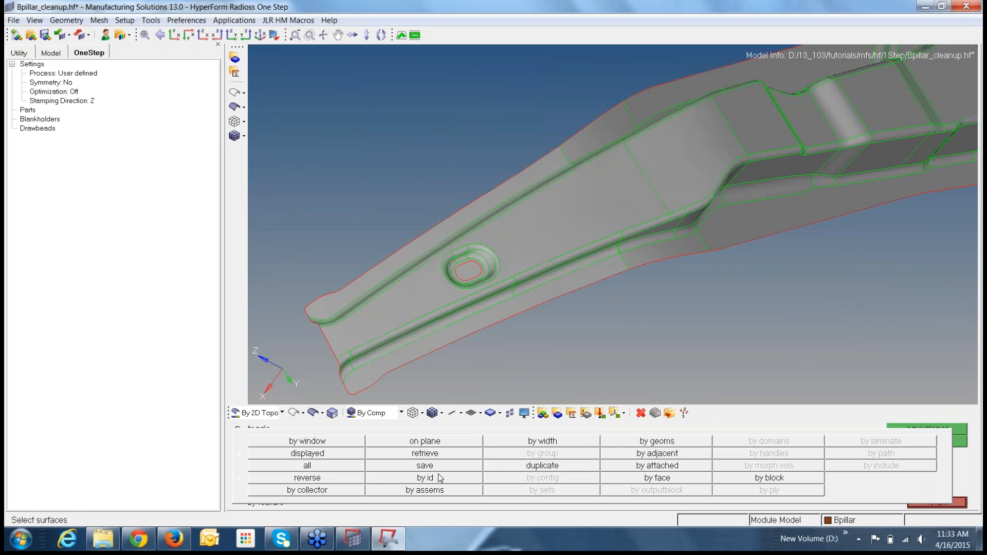
{"action": "left_click", "coordinate": [315, 458]}
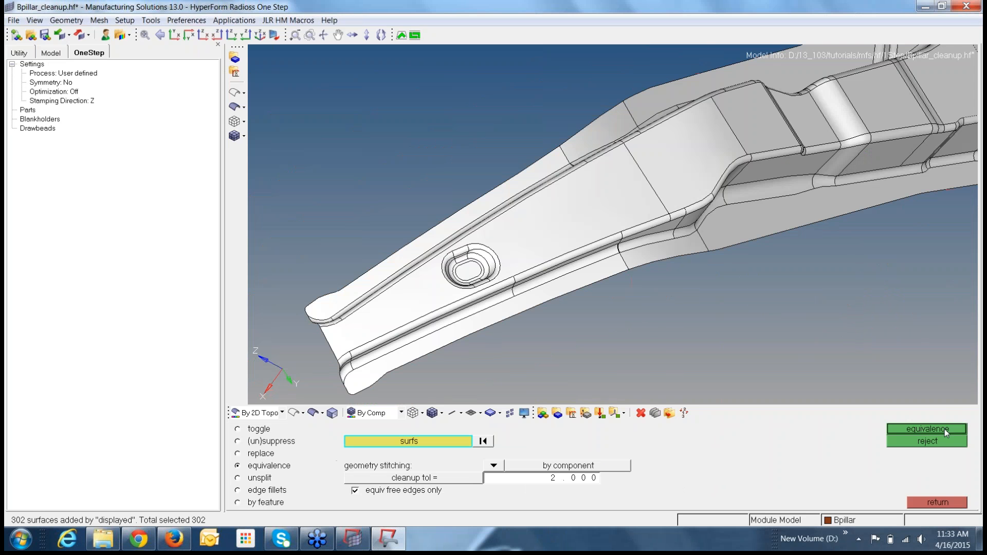
{"action": "left_click", "coordinate": [944, 429]}
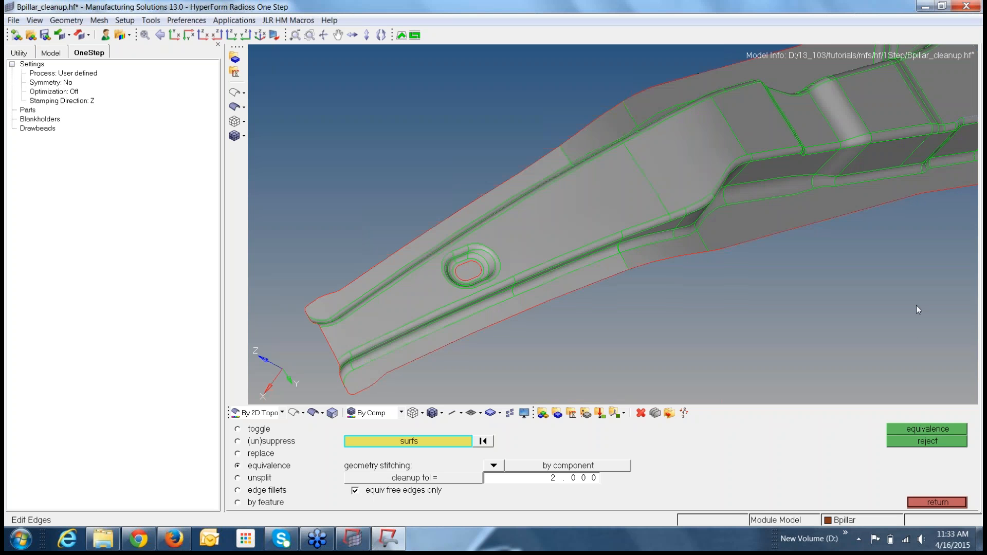
Examine the stitched edges along the B-pillar's narrow arm and around its oblong recess
{"action": "left_click_drag", "start_coordinate": [916, 308], "coordinate": [499, 281], "text": "ctrl"}
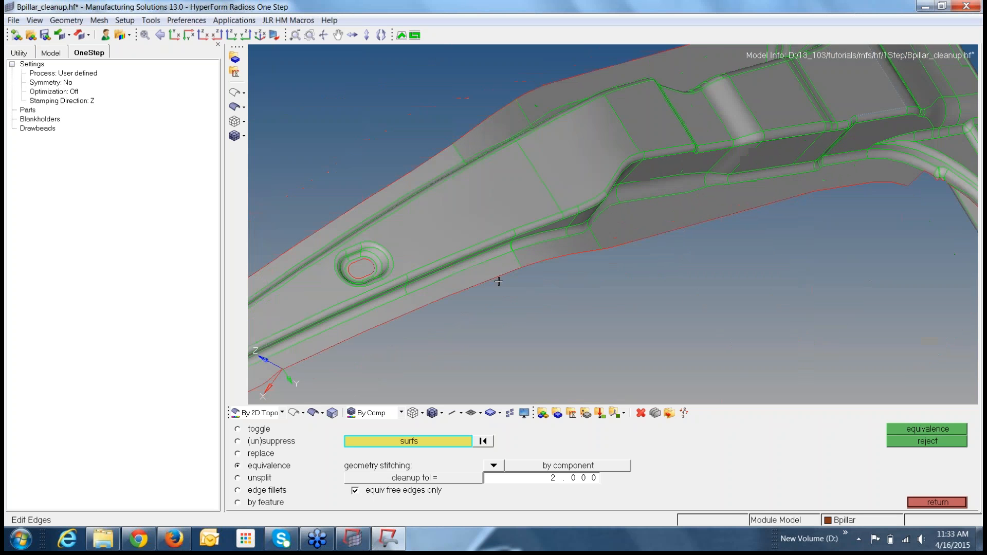
{"action": "scroll", "coordinate": [502, 282], "scroll_direction": "up", "scroll_amount": 3, "text": "ctrl"}
{"action": "right_click_drag", "start_coordinate": [504, 282], "coordinate": [521, 263], "text": "ctrl"}
{"action": "scroll", "coordinate": [520, 264], "scroll_direction": "up", "scroll_amount": 5}
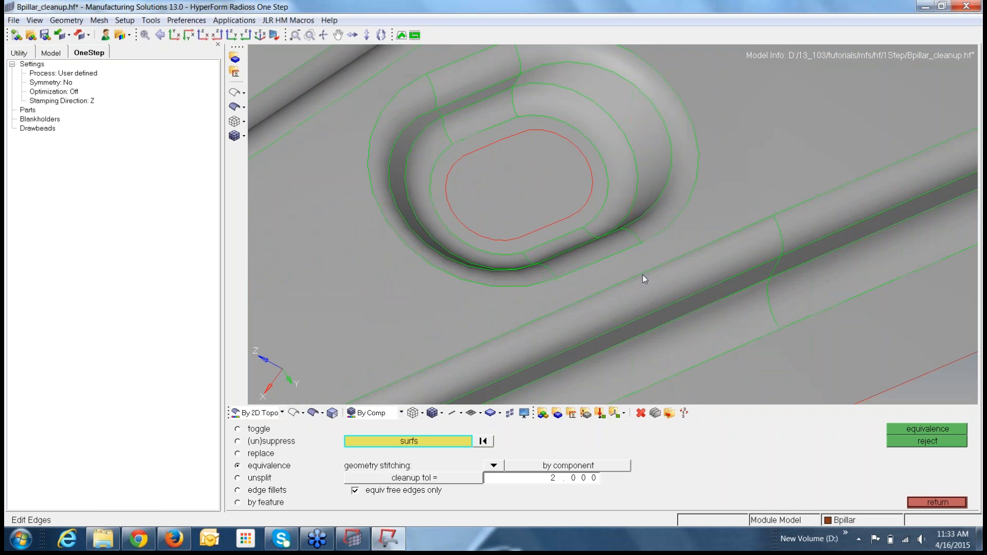
{"action": "scroll", "coordinate": [816, 339], "scroll_direction": "down", "scroll_amount": 3, "text": "ctrl"}
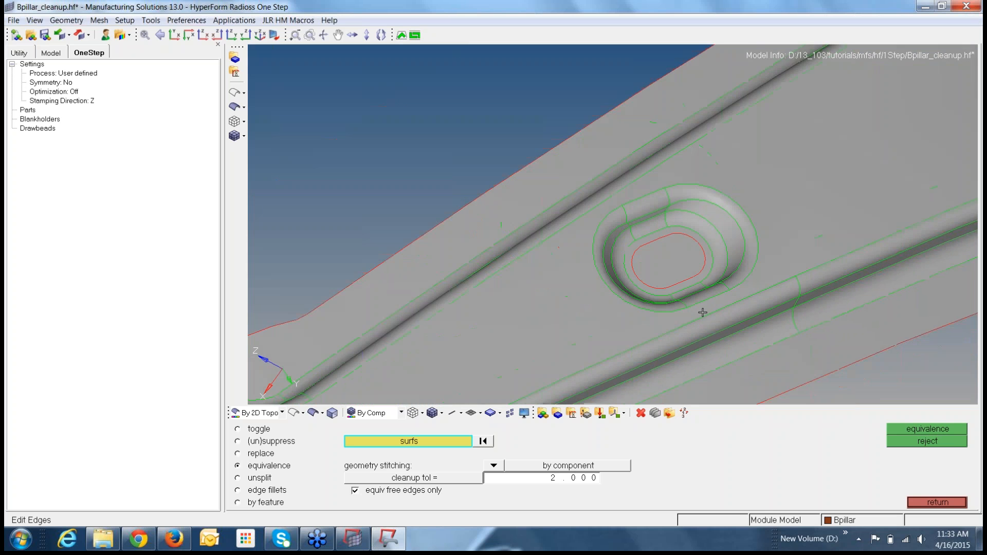
{"action": "left_click_drag", "start_coordinate": [703, 313], "coordinate": [609, 252], "text": "ctrl"}
{"action": "right_click_drag", "start_coordinate": [751, 235], "coordinate": [775, 358], "text": "ctrl"}
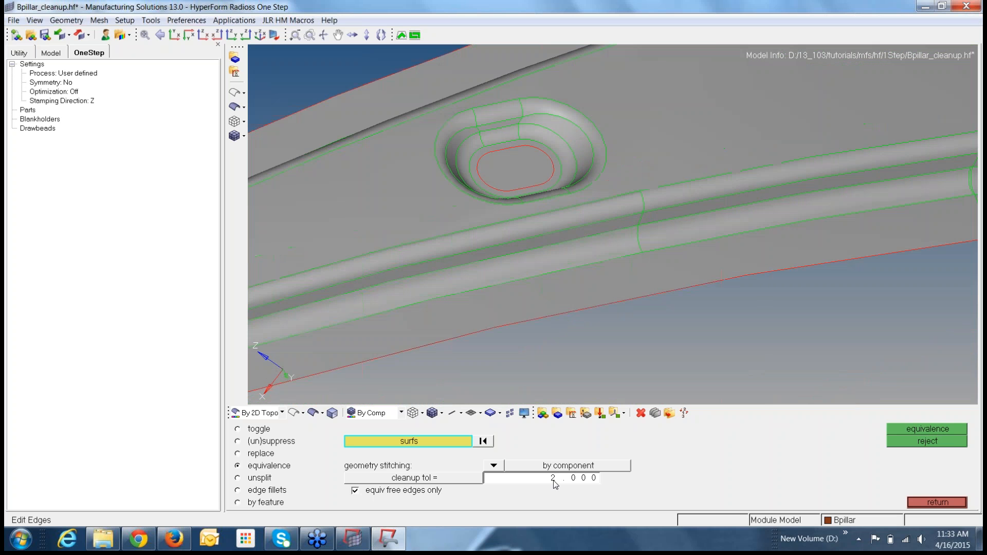
Lower the cleanup tolerance to 0.001 and equivalence the edges of all displayed surfaces again
{"action": "left_click", "coordinate": [559, 478]}
{"action": "type", "text": "0.001"}
{"action": "left_click", "coordinate": [366, 442]}
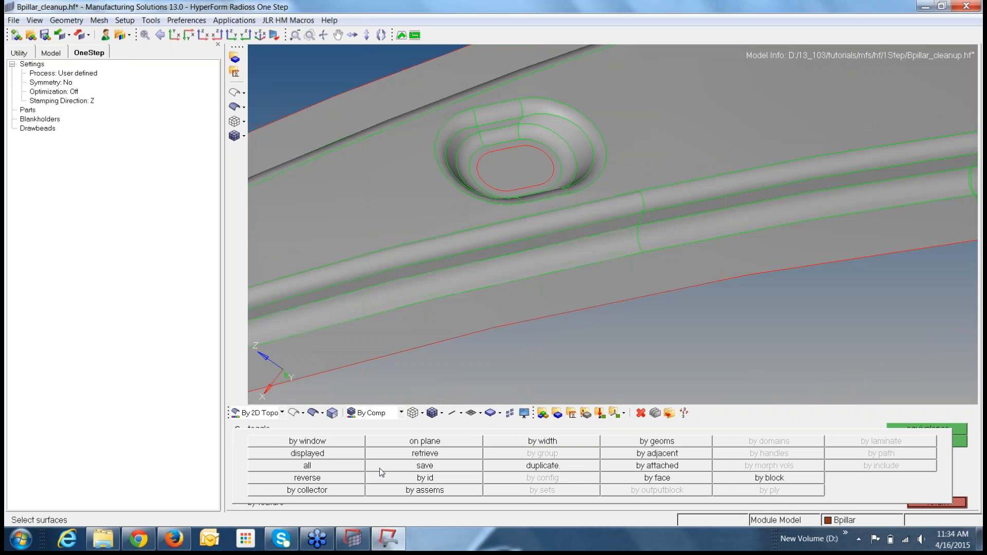
{"action": "left_click", "coordinate": [348, 454]}
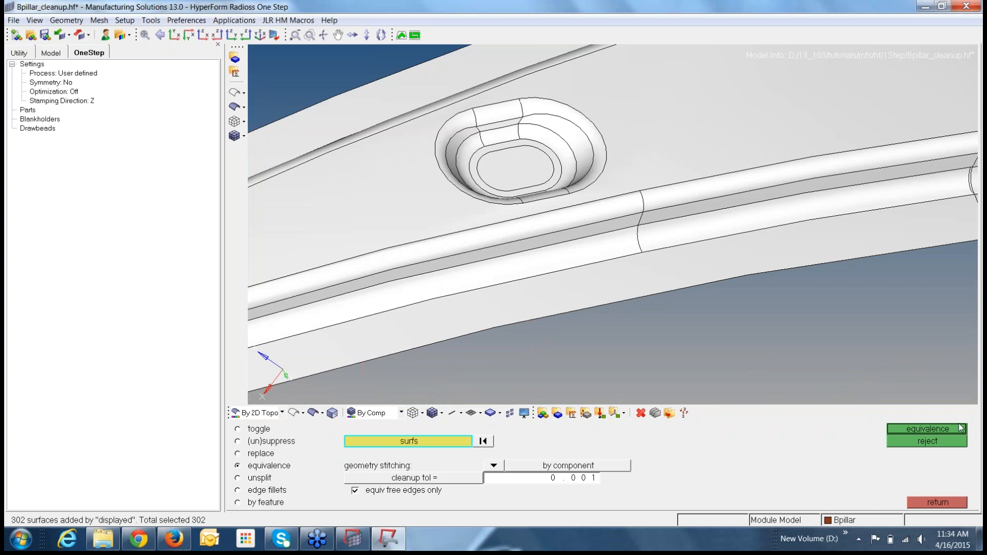
{"action": "left_click", "coordinate": [949, 428]}
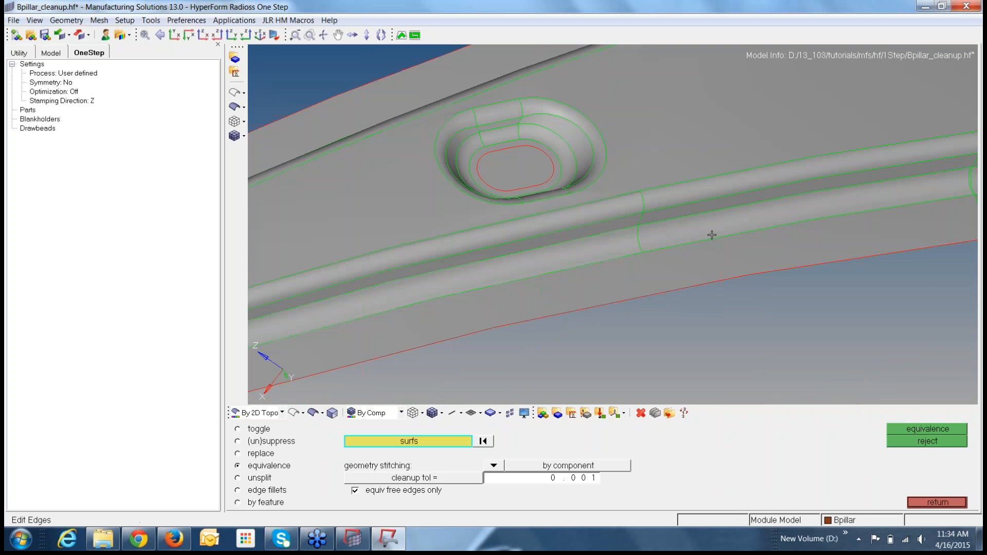
Delete the loose oval surface bounded by free edges inside the oblong recess on the B-pillar's narrow arm
{"action": "scroll", "coordinate": [732, 223], "scroll_direction": "up", "scroll_amount": 3, "text": "ctrl"}
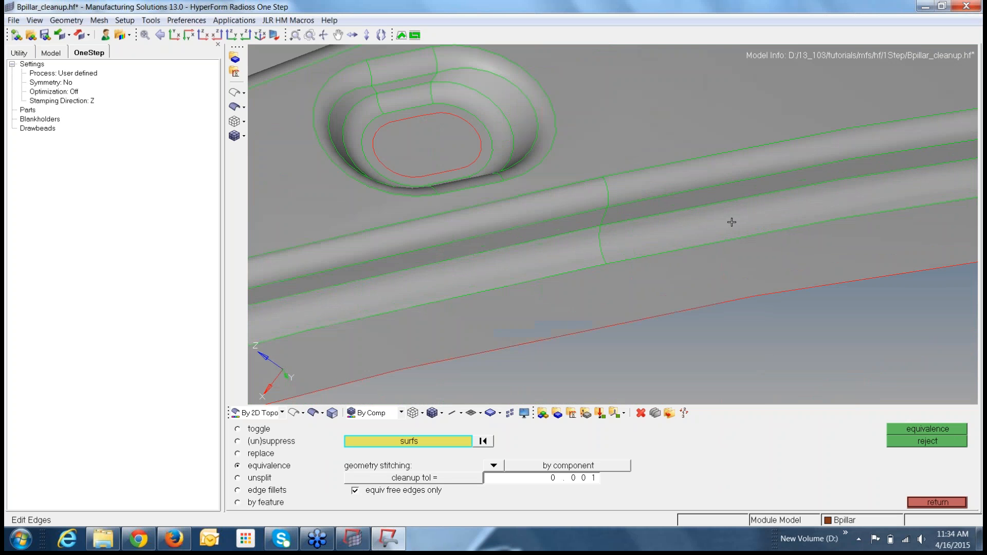
{"action": "scroll", "coordinate": [736, 223], "scroll_direction": "down", "scroll_amount": 4, "text": "ctrl"}
{"action": "right_click_drag", "start_coordinate": [664, 158], "coordinate": [672, 243], "text": "ctrl"}
{"action": "scroll", "coordinate": [672, 243], "scroll_direction": "up", "scroll_amount": 3, "text": "ctrl"}
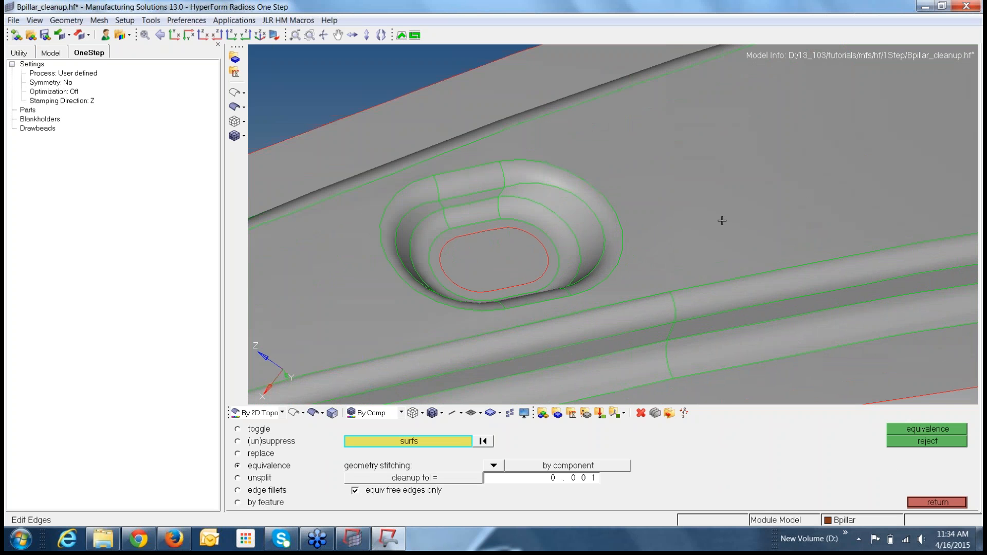
{"action": "key", "text": "F2"}
{"action": "left_click", "coordinate": [518, 254]}
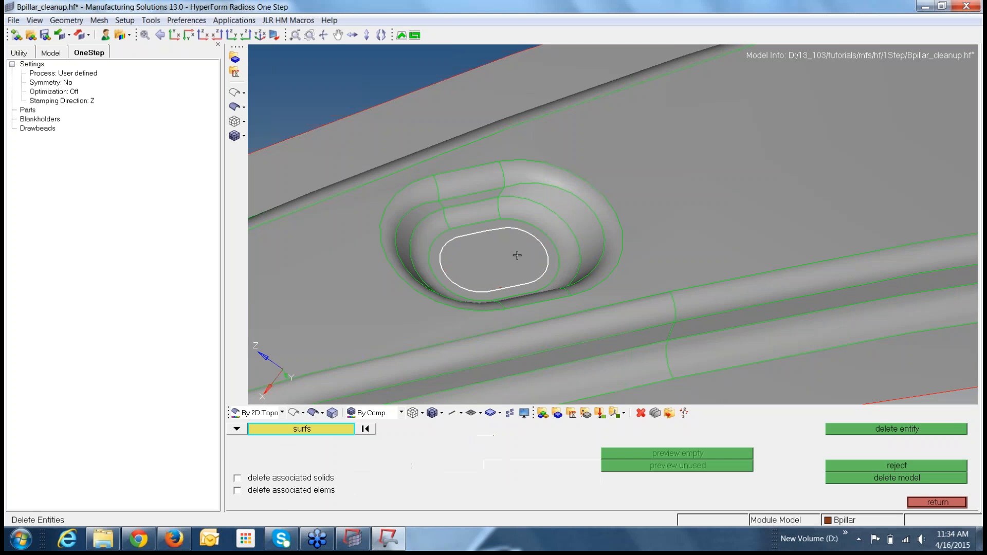
{"action": "left_click", "coordinate": [941, 430]}
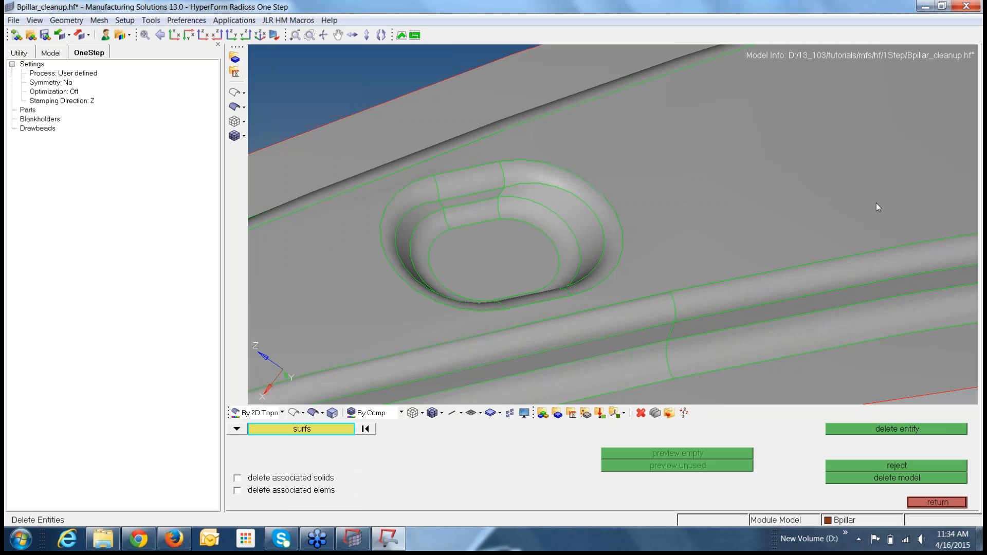
Delete the outer surface covering the bottom of the rounded recess near the B-pillar's wide end
{"action": "right_click_drag", "start_coordinate": [809, 205], "coordinate": [460, 213], "text": "ctrl"}
{"action": "right_click_drag", "start_coordinate": [730, 195], "coordinate": [396, 218], "text": "ctrl"}
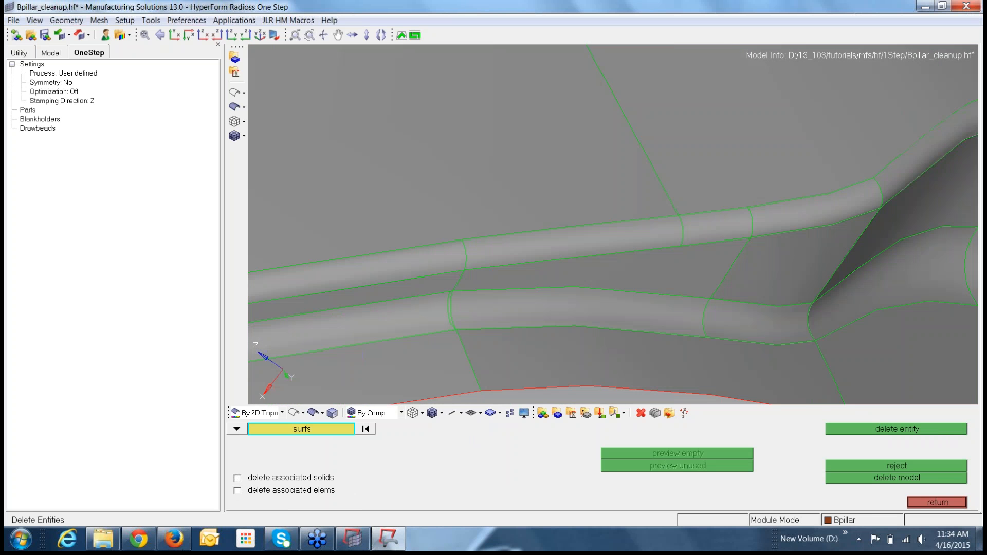
{"action": "right_click_drag", "start_coordinate": [925, 247], "coordinate": [298, 193], "text": "ctrl"}
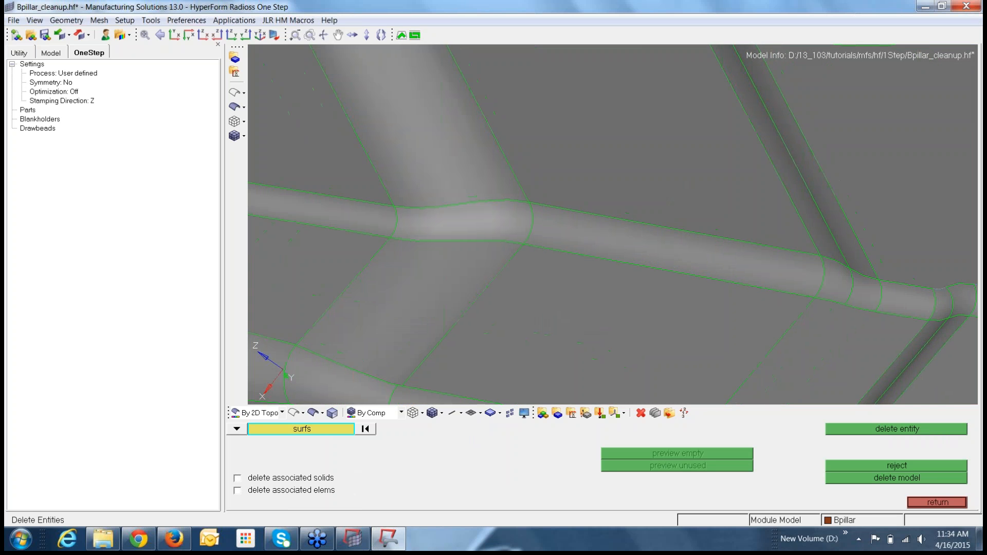
{"action": "right_click_drag", "start_coordinate": [843, 231], "coordinate": [461, 198], "text": "ctrl"}
{"action": "scroll", "coordinate": [588, 189], "scroll_direction": "down", "scroll_amount": 5, "text": "ctrl"}
{"action": "right_click_drag", "start_coordinate": [717, 239], "coordinate": [530, 200], "text": "ctrl"}
{"action": "scroll", "coordinate": [530, 200], "scroll_direction": "up", "scroll_amount": 5, "text": "ctrl"}
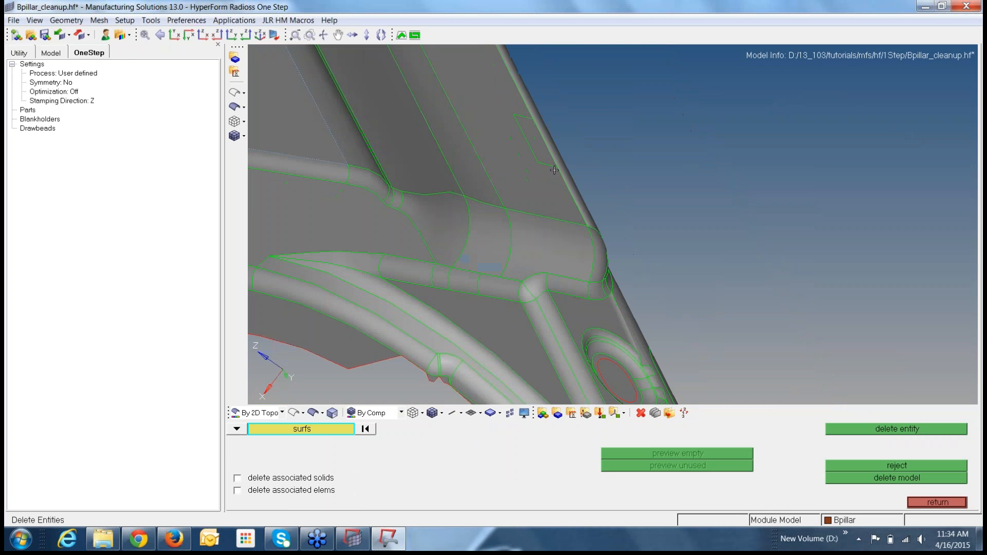
{"action": "right_click_drag", "start_coordinate": [604, 308], "coordinate": [621, 195], "text": "ctrl"}
{"action": "scroll", "coordinate": [620, 196], "scroll_direction": "up", "scroll_amount": 3, "text": "ctrl"}
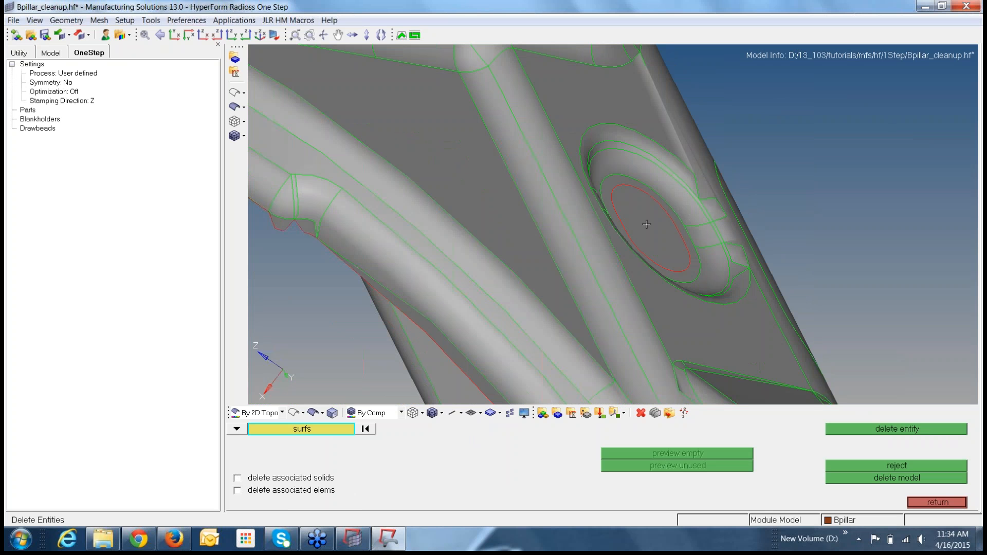
{"action": "left_click", "coordinate": [647, 224]}
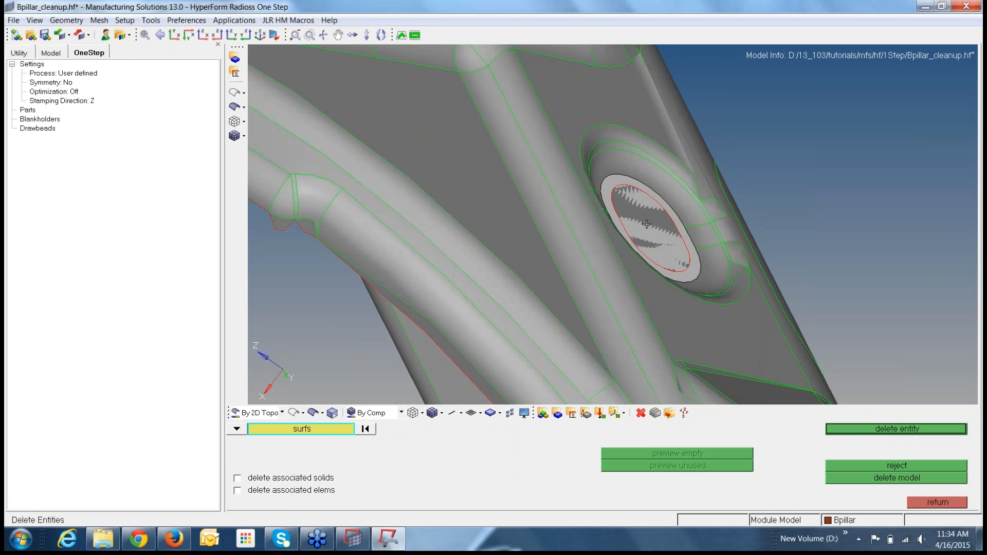
{"action": "left_click", "coordinate": [850, 428]}
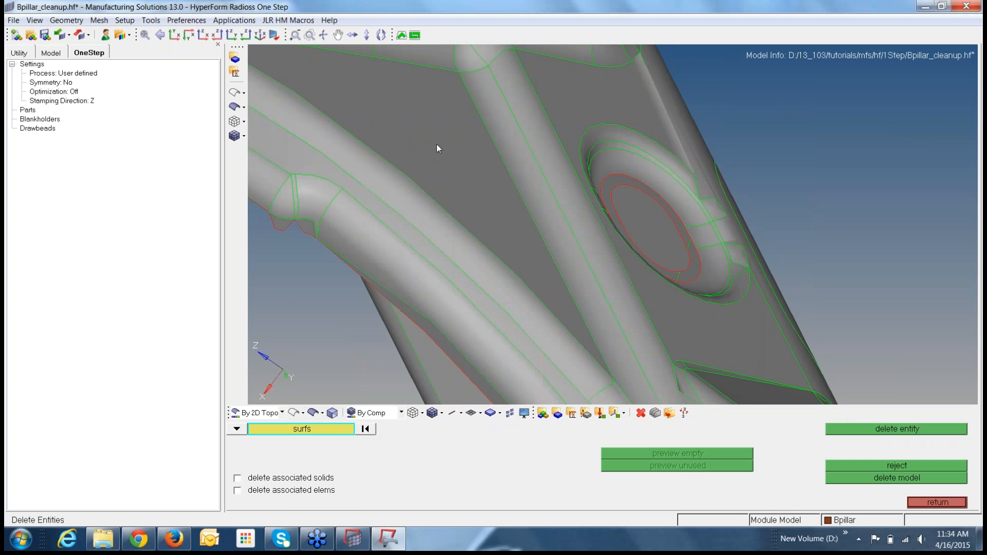
Fill the opening at the bottom of the wide end's rounded recess with a Quick Edit filler surface
{"action": "scroll", "coordinate": [419, 134], "scroll_direction": "down", "scroll_amount": 5, "text": "ctrl"}
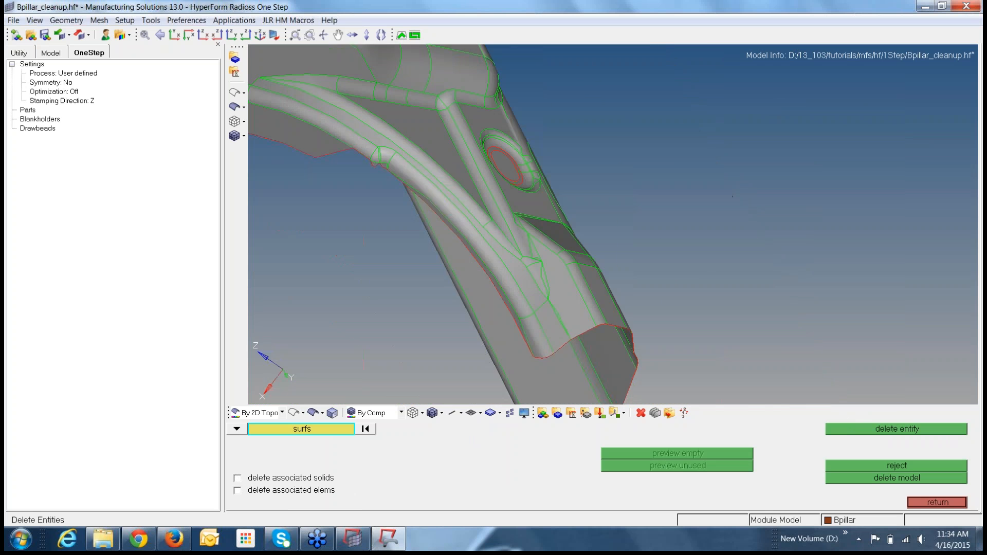
{"action": "left_click_drag", "start_coordinate": [419, 134], "coordinate": [534, 238], "text": "ctrl"}
{"action": "scroll", "coordinate": [533, 238], "scroll_direction": "up", "scroll_amount": 3, "text": "ctrl"}
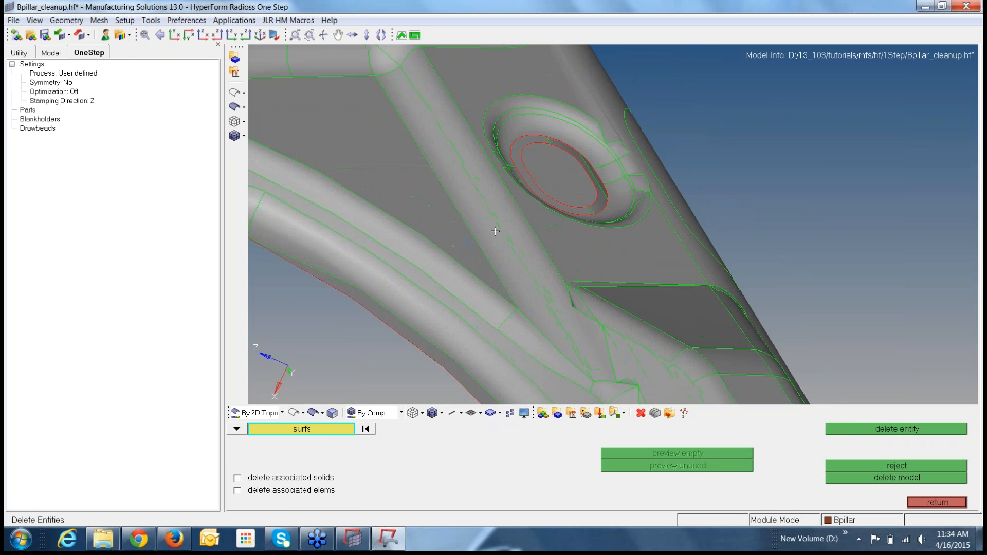
{"action": "left_click_drag", "start_coordinate": [490, 232], "coordinate": [371, 234], "text": "ctrl"}
{"action": "scroll", "coordinate": [411, 216], "scroll_direction": "up", "scroll_amount": 2, "text": "ctrl"}
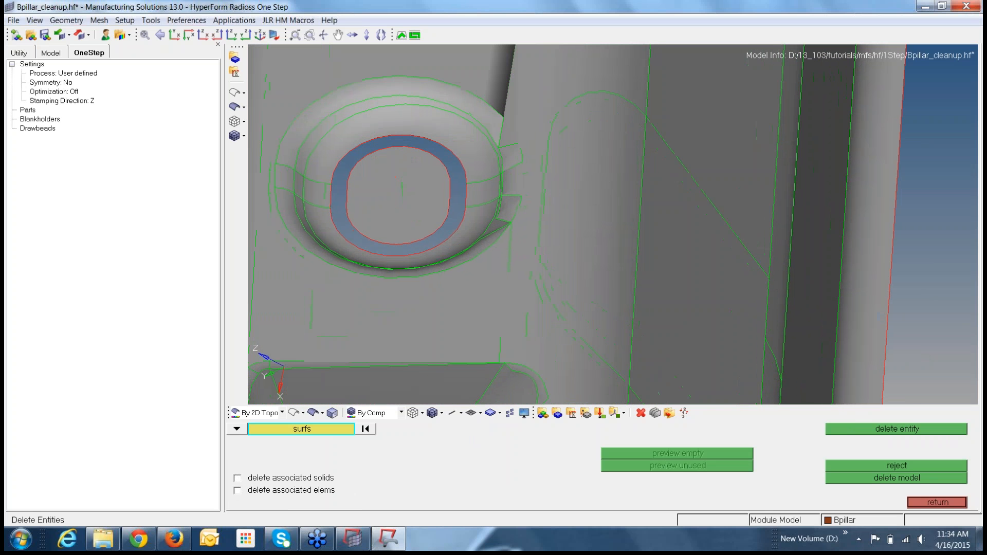
{"action": "right_click_drag", "start_coordinate": [464, 179], "coordinate": [509, 109], "text": "ctrl"}
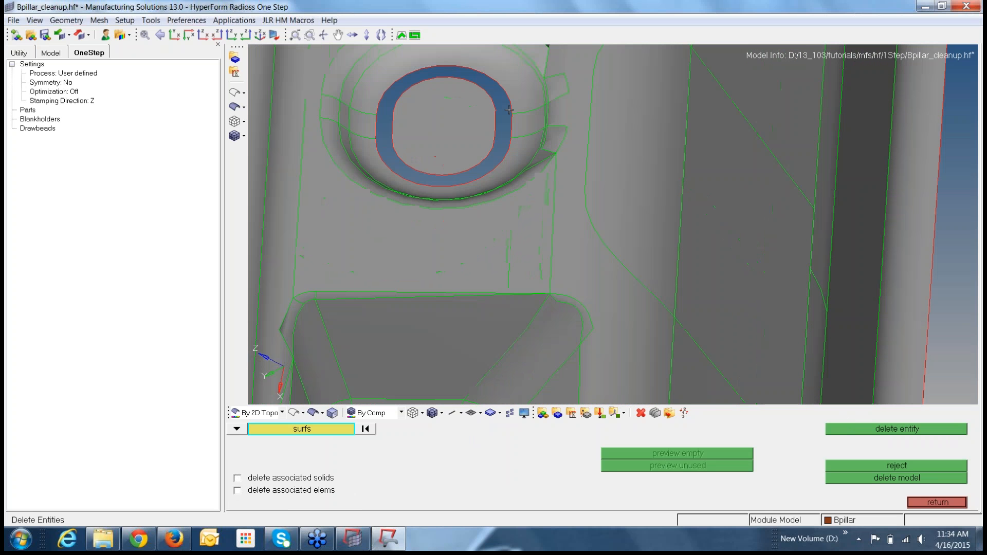
{"action": "left_click", "coordinate": [923, 503]}
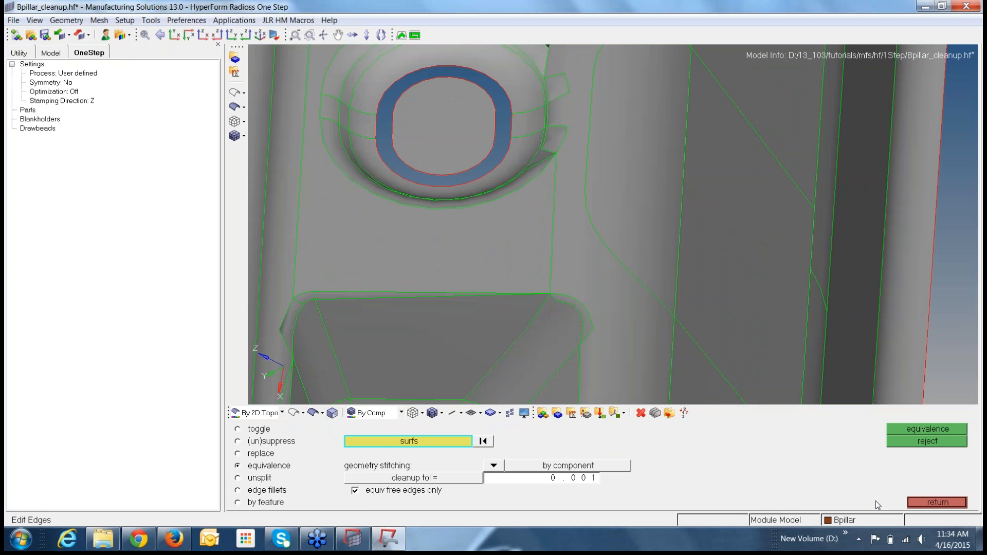
{"action": "key", "text": "F11"}
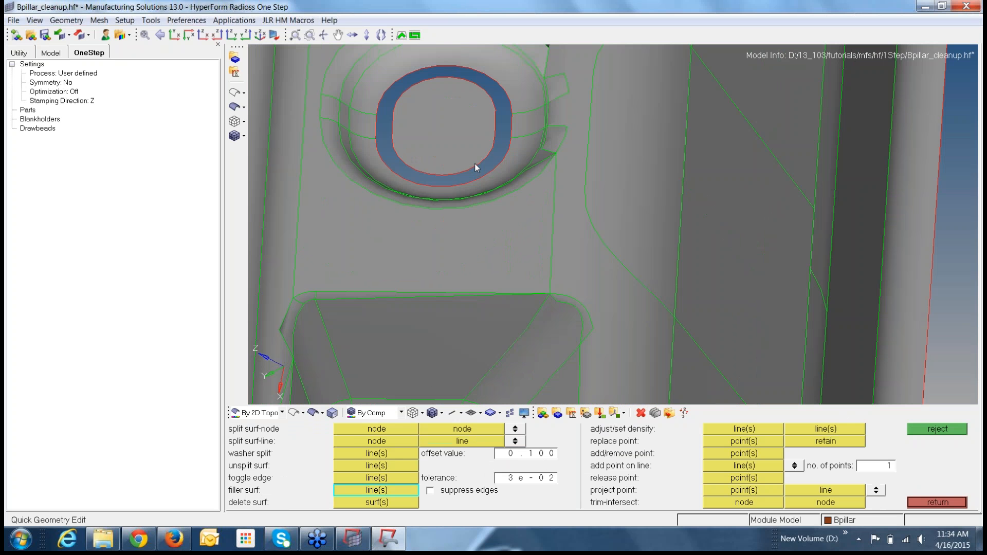
{"action": "left_click", "coordinate": [483, 177]}
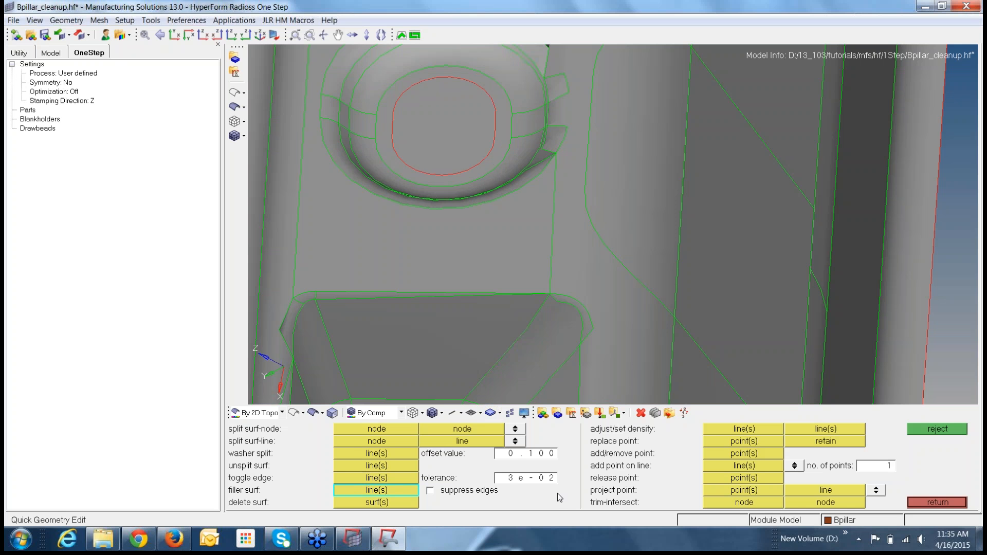
{"action": "left_click", "coordinate": [958, 503]}
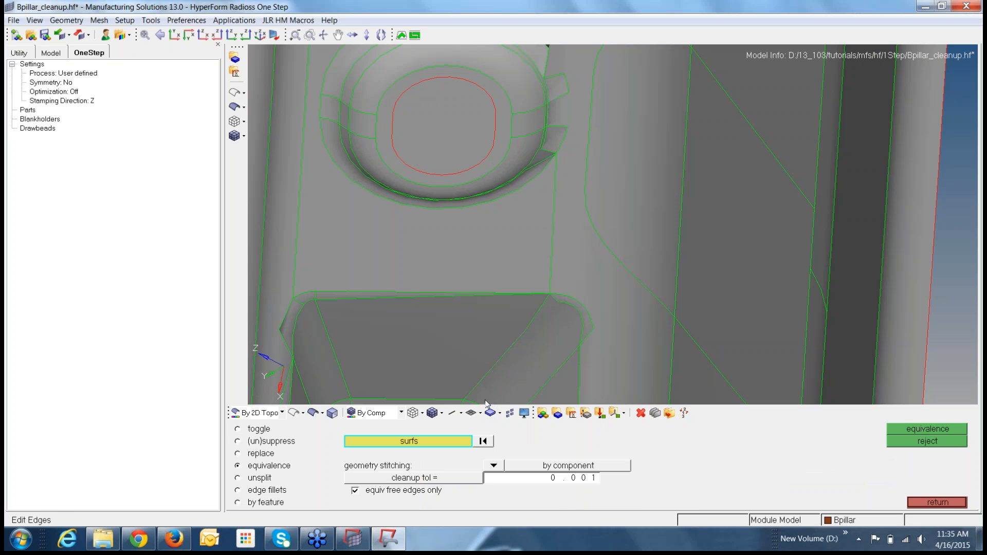
Delete both the filler surface and the loose inner surface from the rounded recess to leave an open hole
{"action": "key", "text": "F2"}
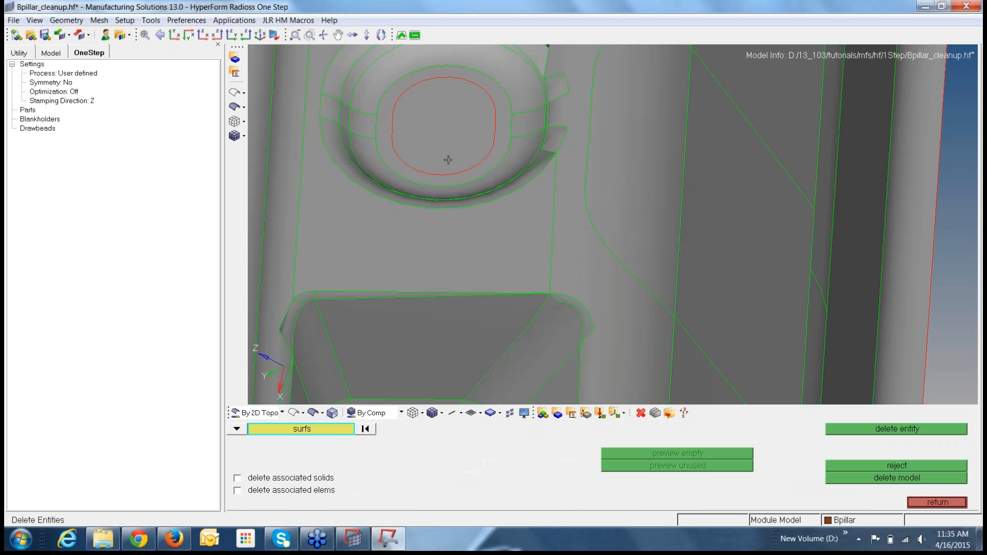
{"action": "left_click", "coordinate": [447, 156]}
{"action": "left_click", "coordinate": [900, 430]}
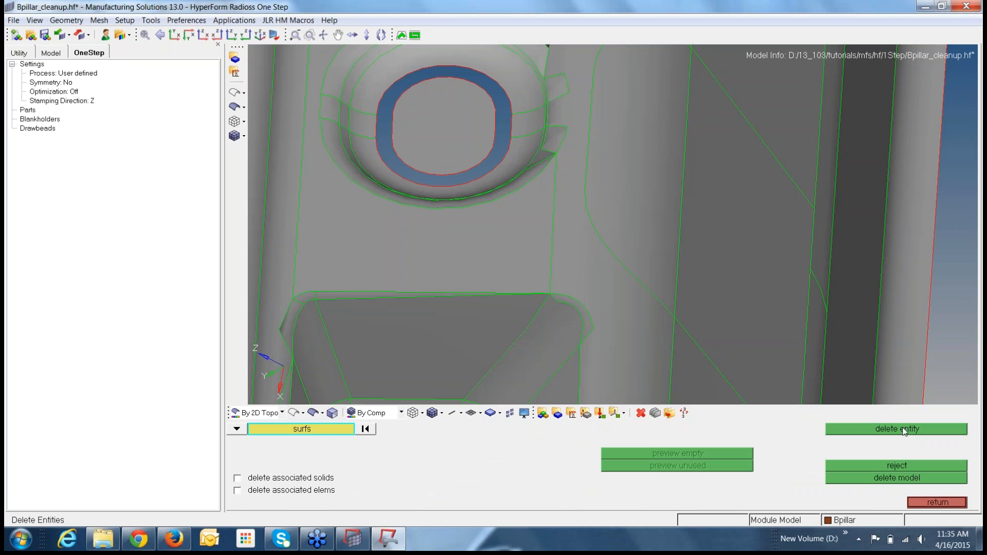
{"action": "left_click", "coordinate": [445, 133]}
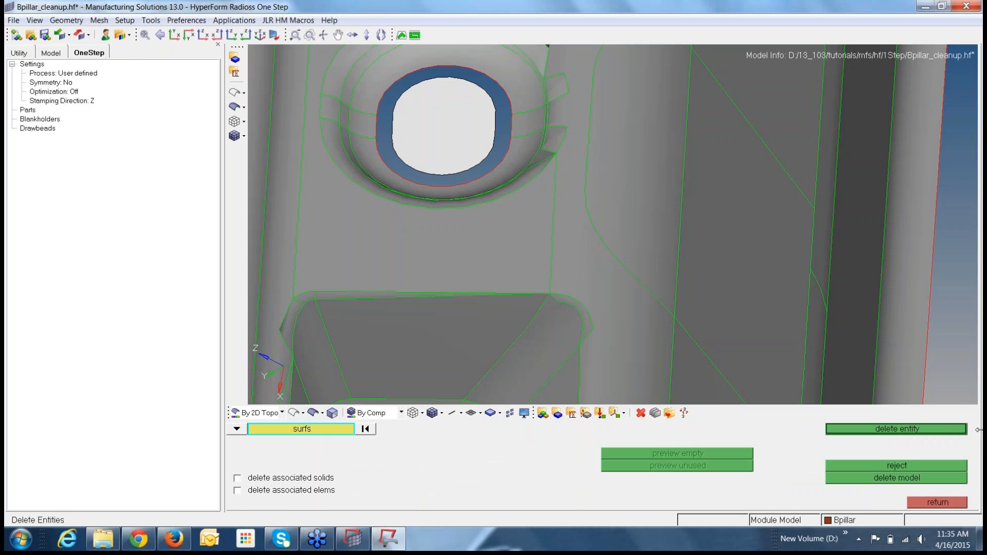
{"action": "left_click", "coordinate": [943, 431]}
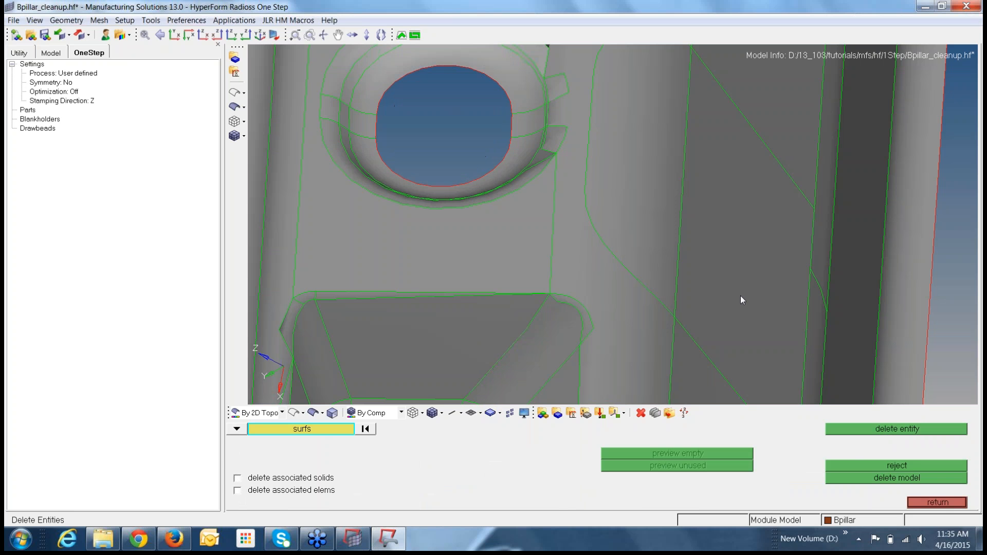
{"action": "left_click", "coordinate": [939, 503]}
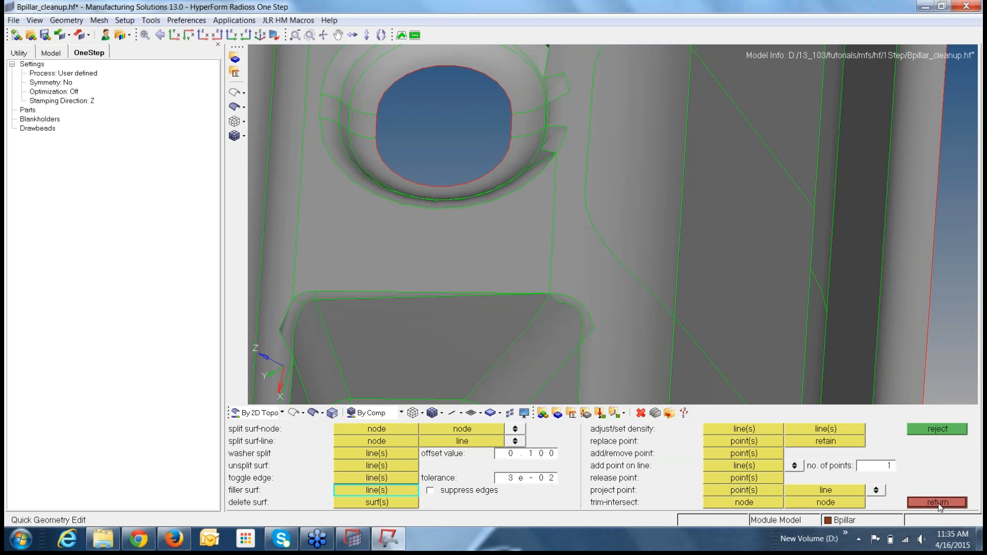
Fill the open hole at the bottom of the wide end's rounded recess with a filler surface and leave Quick Edit
{"action": "left_click", "coordinate": [481, 181]}
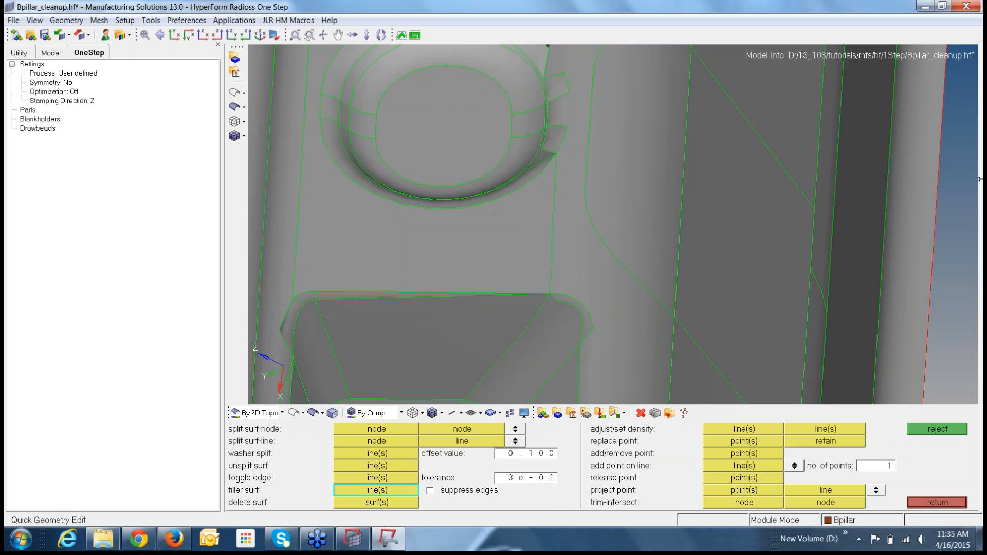
{"action": "left_click", "coordinate": [939, 501]}
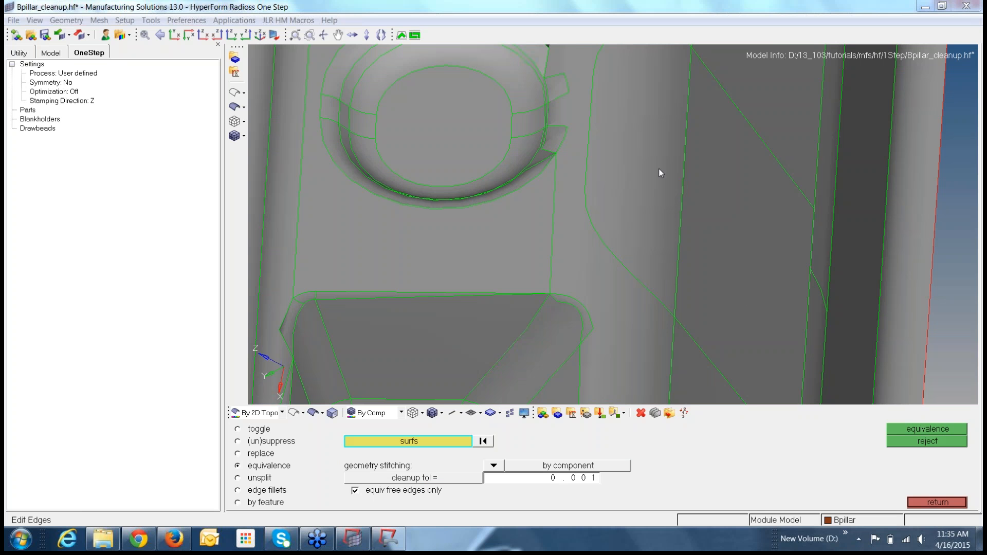
Open the geometry import options and examine the full list of supported CAD file types
{"action": "left_click", "coordinate": [60, 35]}
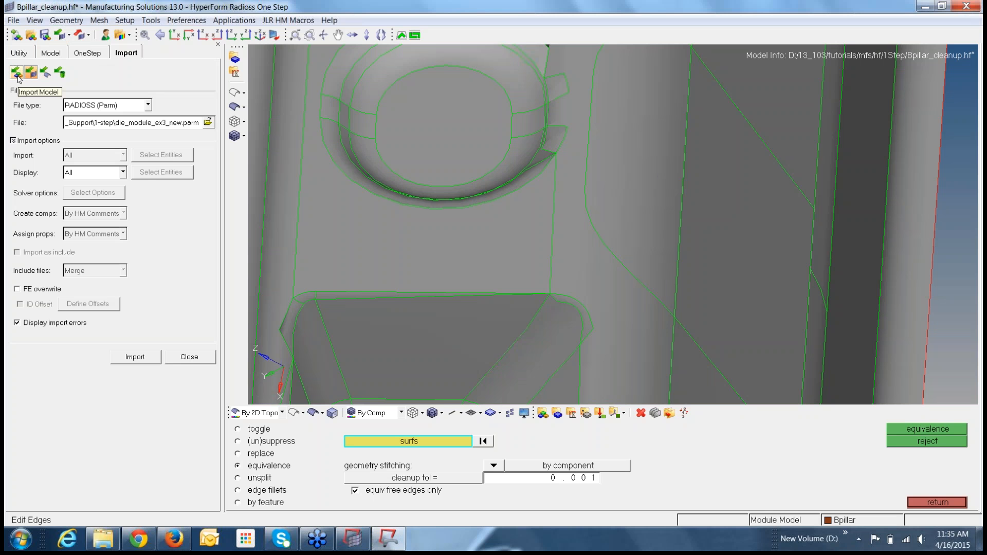
{"action": "left_click", "coordinate": [49, 77]}
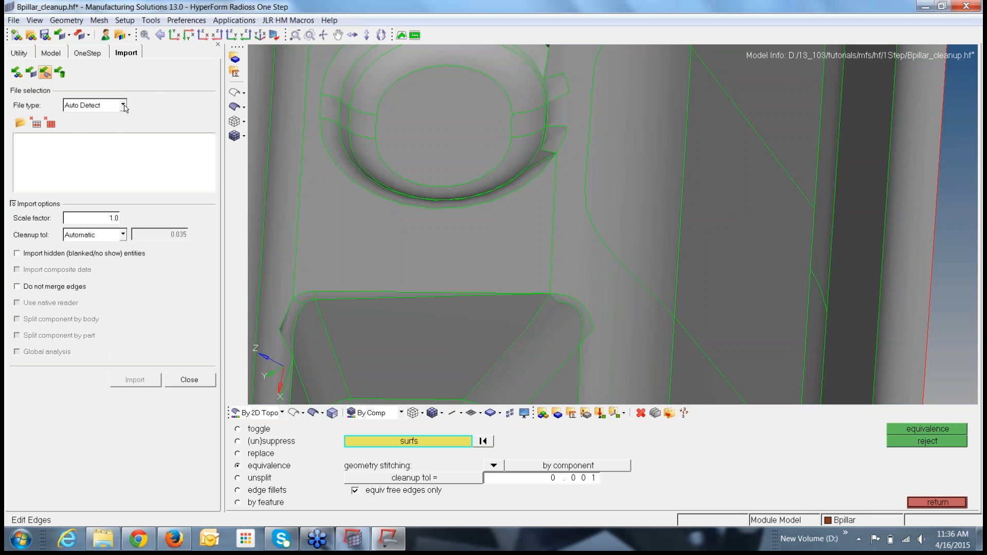
{"action": "left_click", "coordinate": [123, 106]}
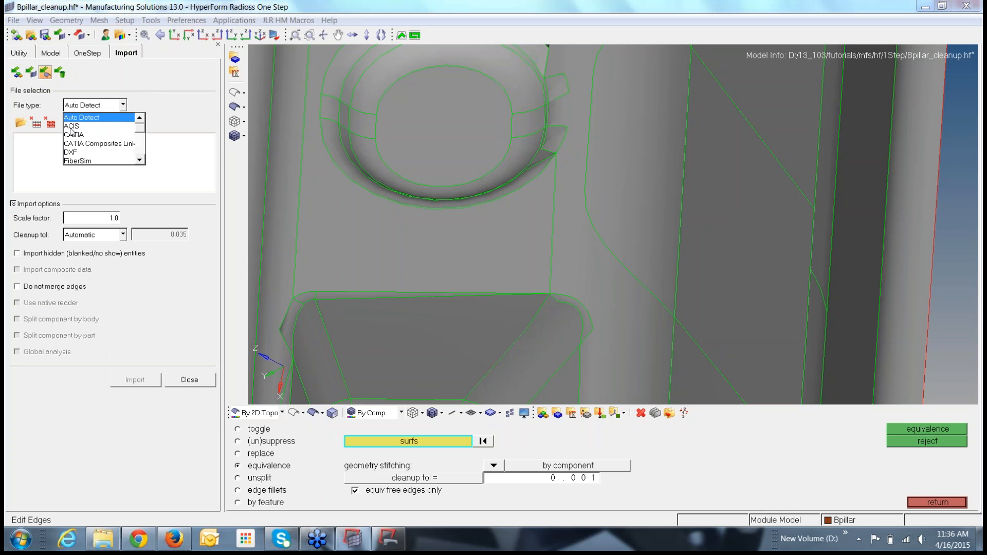
{"action": "left_click", "coordinate": [139, 162]}
{"action": "left_click", "coordinate": [139, 162]}
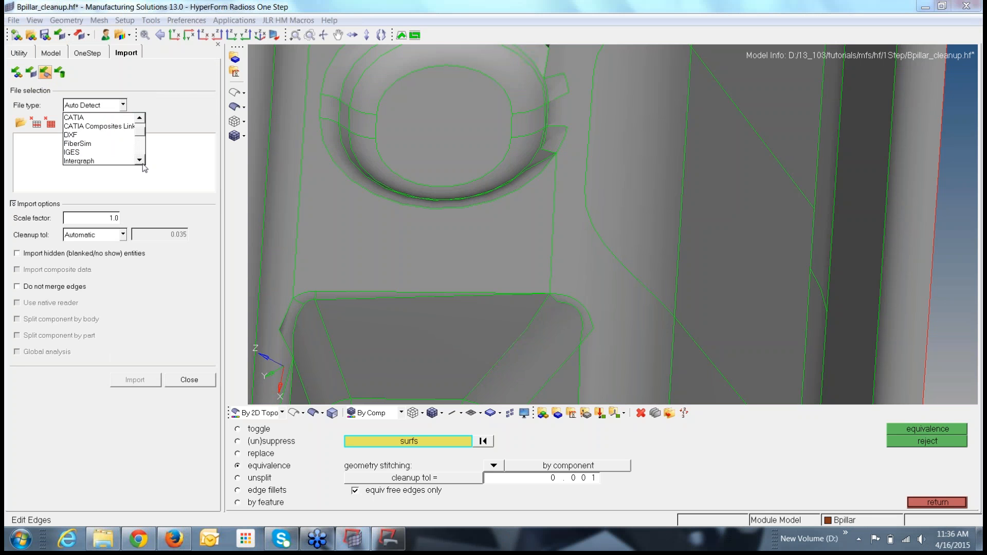
{"action": "left_click", "coordinate": [139, 161]}
{"action": "left_click", "coordinate": [139, 161]}
{"action": "left_click", "coordinate": [139, 160]}
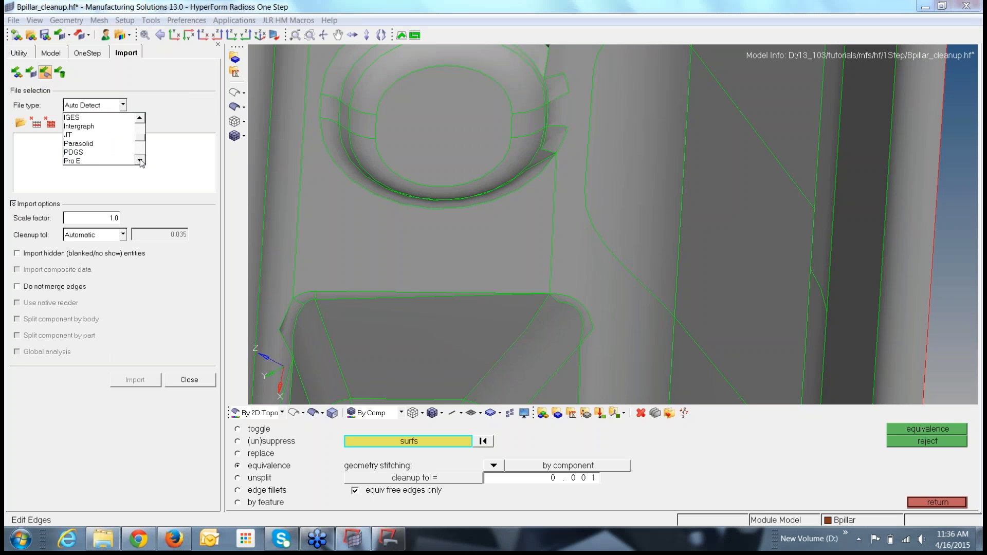
{"action": "left_click", "coordinate": [139, 161]}
{"action": "left_click", "coordinate": [139, 161]}
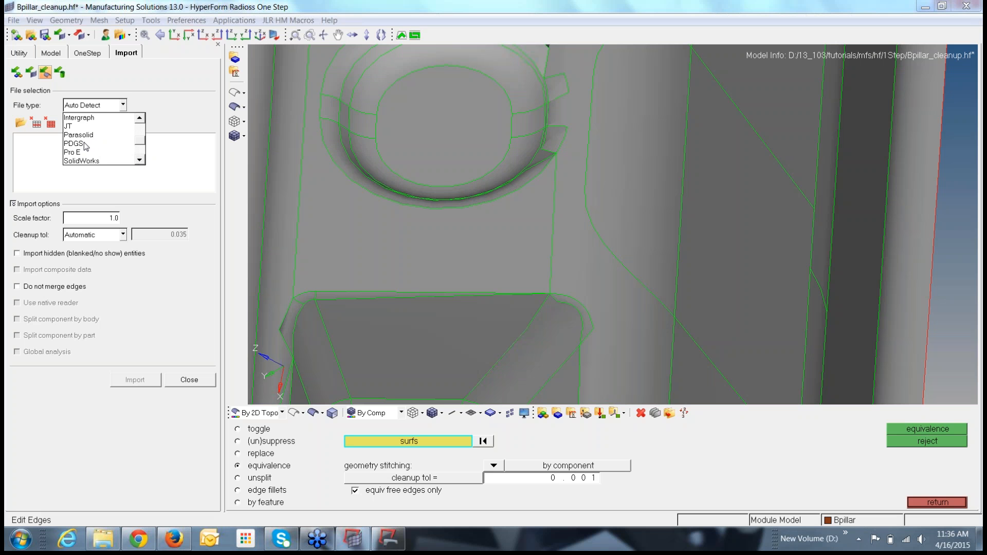
{"action": "left_click", "coordinate": [140, 161]}
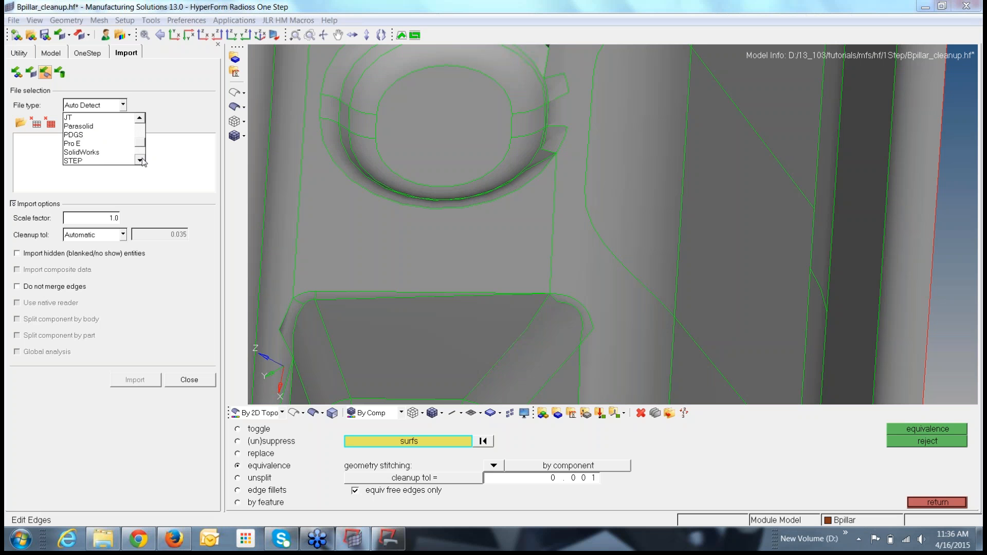
{"action": "left_click", "coordinate": [139, 161]}
{"action": "left_click", "coordinate": [139, 161]}
{"action": "left_click", "coordinate": [139, 161]}
{"action": "left_click", "coordinate": [140, 161]}
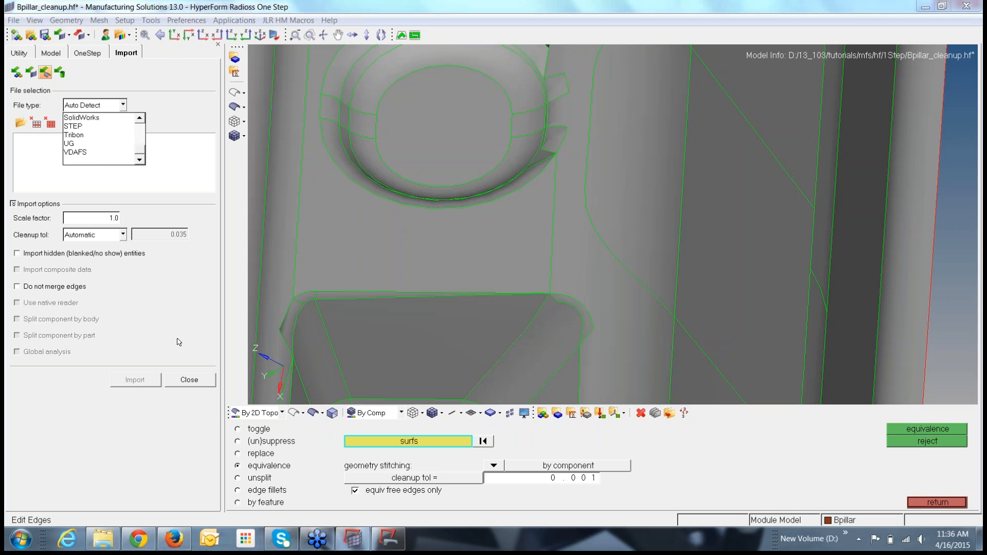
{"action": "left_click", "coordinate": [119, 424]}
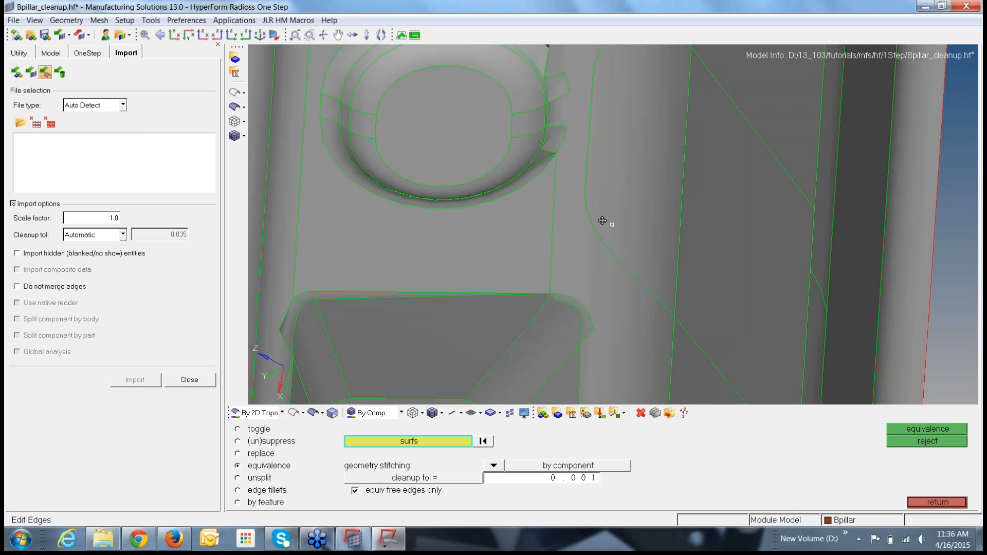
{"action": "scroll", "coordinate": [612, 198], "scroll_direction": "down", "scroll_amount": 5}
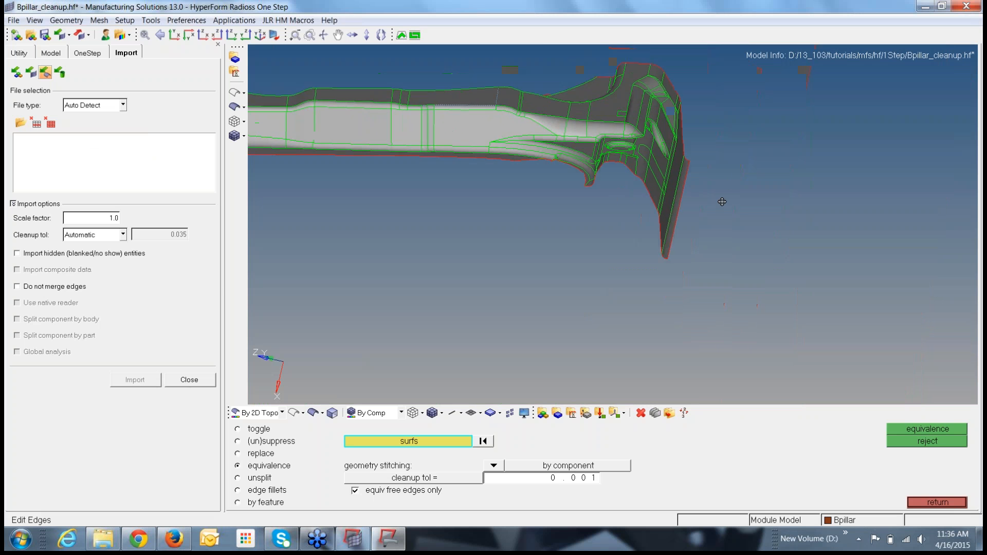
{"action": "right_click_drag", "start_coordinate": [722, 202], "coordinate": [739, 234], "text": "ctrl"}
{"action": "left_click_drag", "start_coordinate": [612, 223], "coordinate": [643, 257], "text": "ctrl"}
{"action": "right_click_drag", "start_coordinate": [684, 226], "coordinate": [795, 243], "text": "ctrl"}
{"action": "right_click_drag", "start_coordinate": [613, 233], "coordinate": [657, 160], "text": "ctrl"}
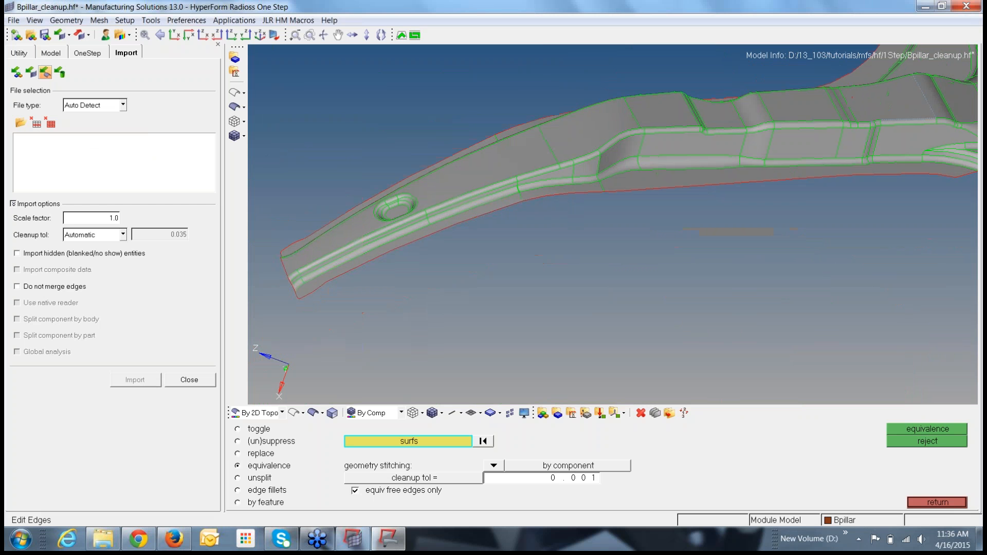
Close the geometry import options and start a new empty model, discarding the B-pillar data
{"action": "left_click", "coordinate": [190, 383]}
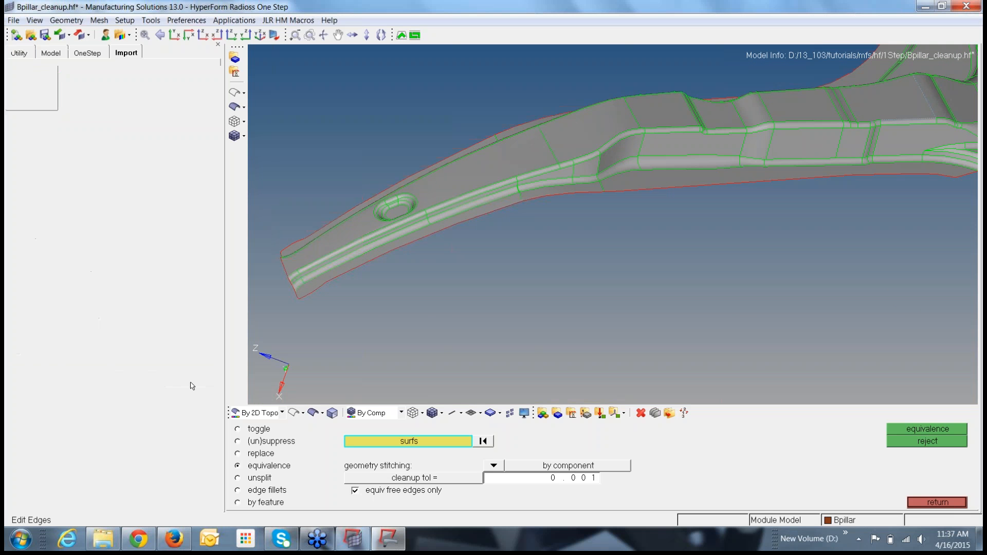
{"action": "left_click", "coordinate": [15, 39]}
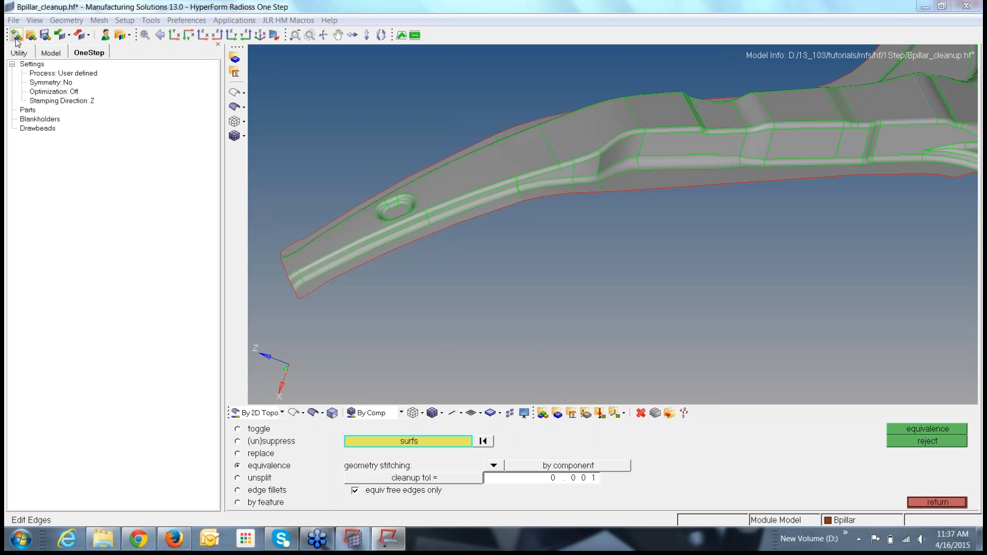
{"action": "left_click", "coordinate": [511, 313]}
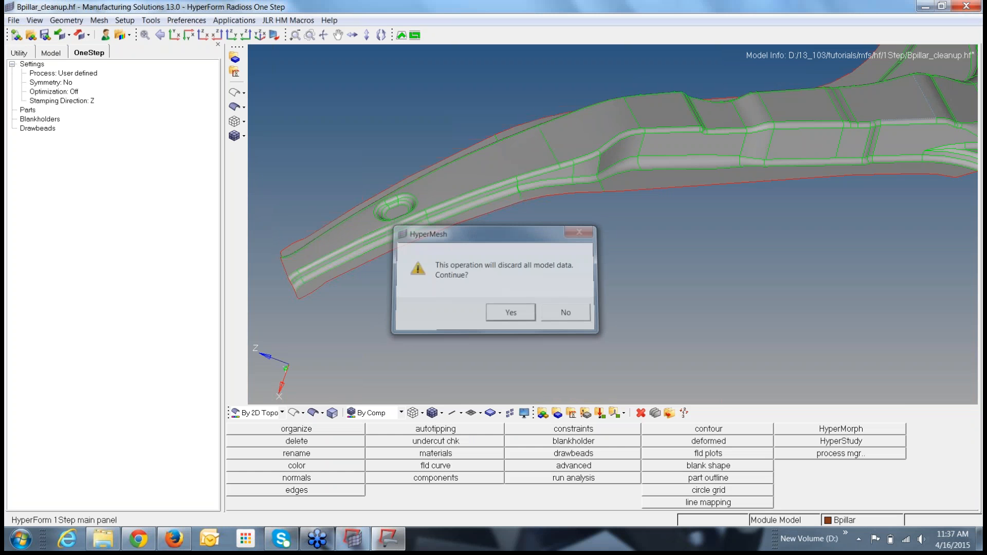
Open the model die_module_ex2.hf from the Die tutorial folder and display its surfaces shaded with edges
{"action": "left_click", "coordinate": [31, 37]}
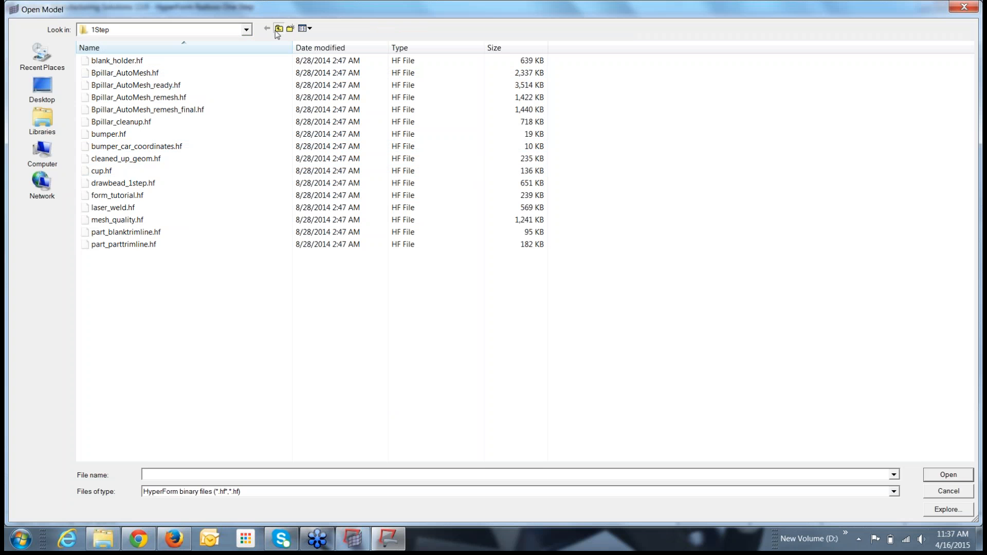
{"action": "left_click", "coordinate": [279, 29]}
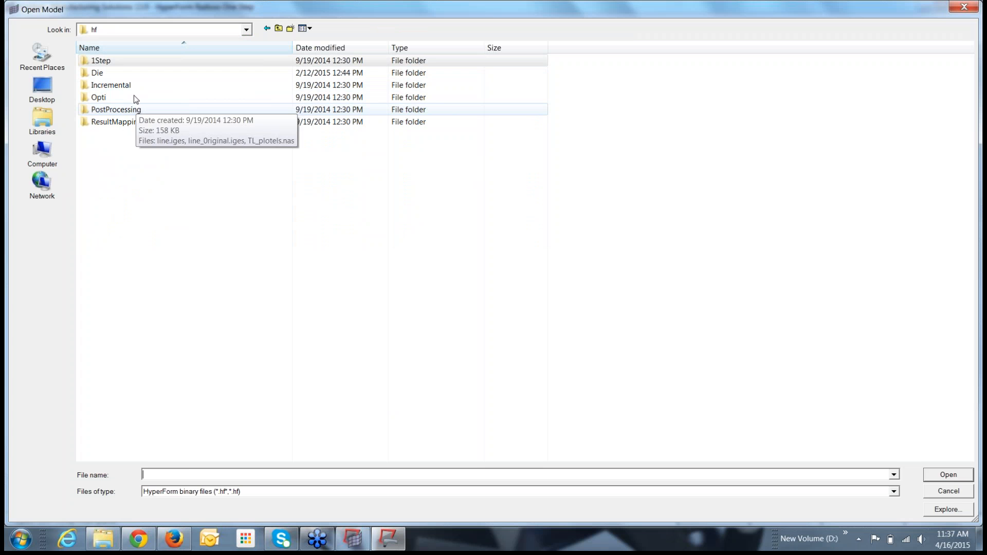
{"action": "double_click", "coordinate": [130, 74]}
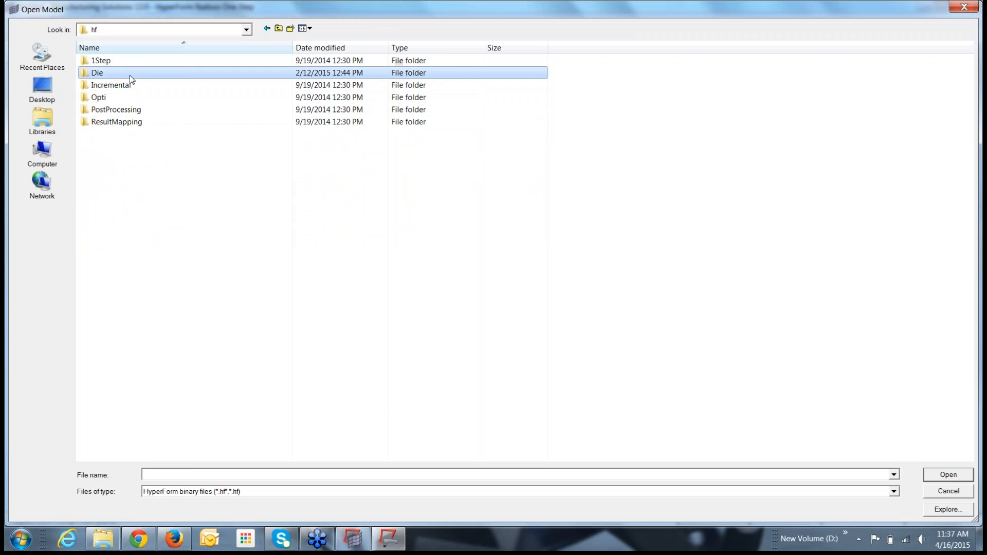
{"action": "left_click", "coordinate": [145, 135]}
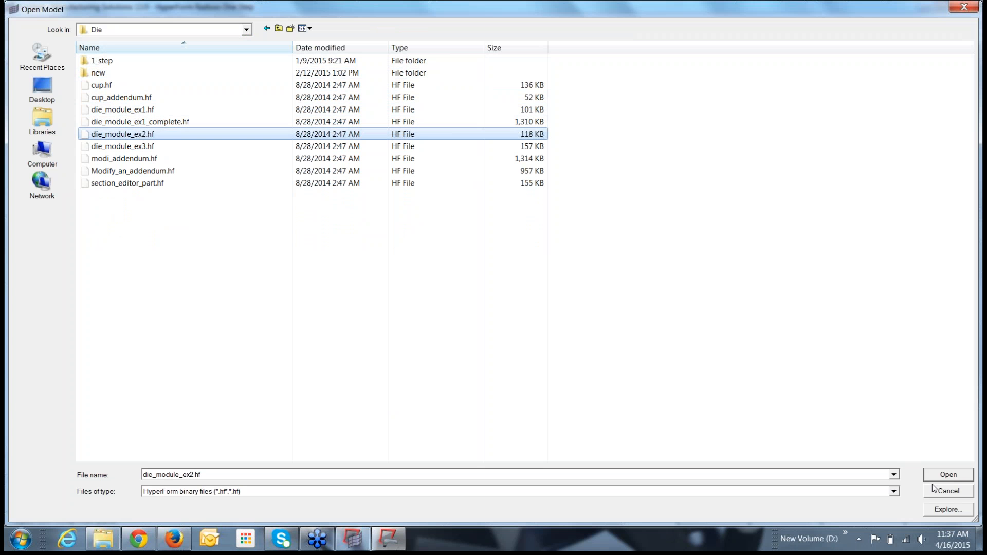
{"action": "left_click", "coordinate": [948, 475]}
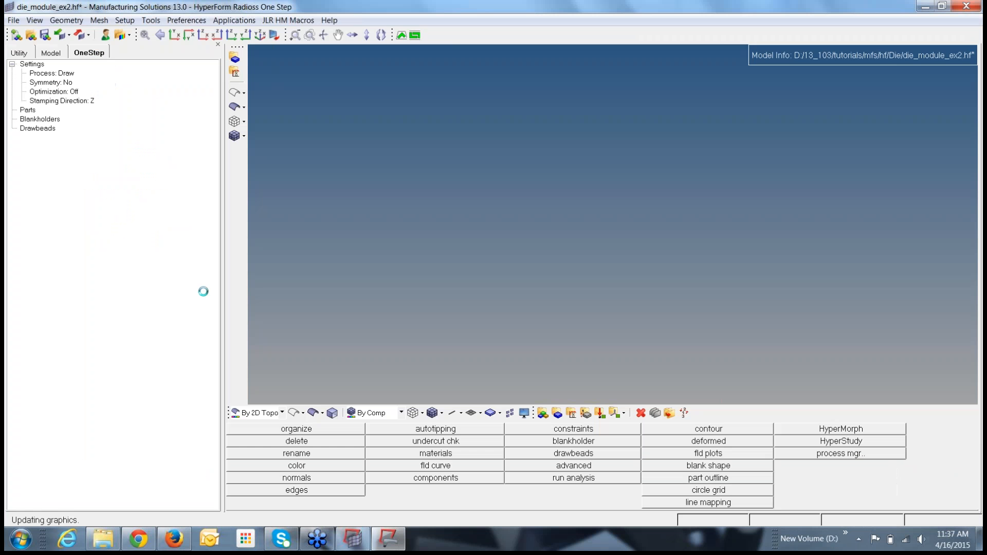
{"action": "left_click", "coordinate": [236, 108]}
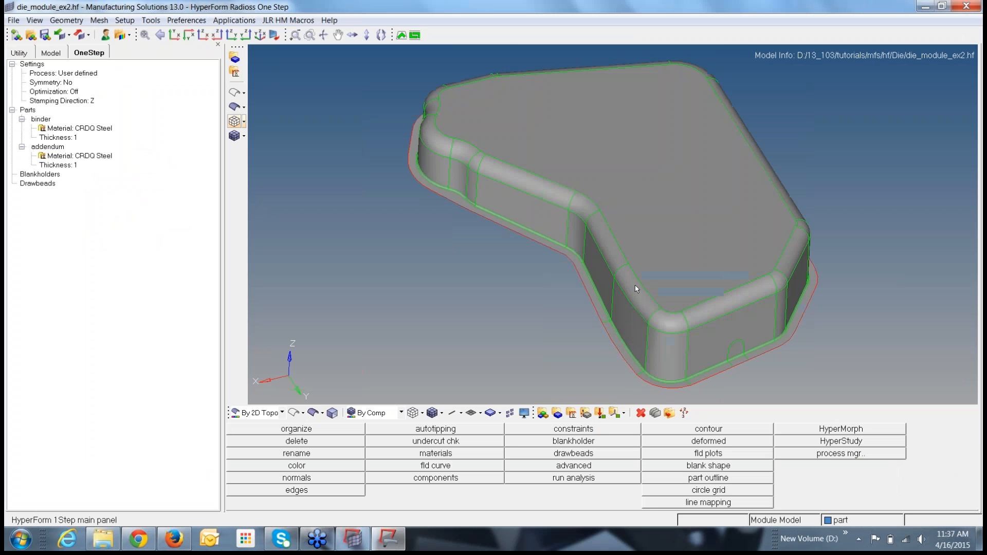
{"action": "mouse_move", "coordinate": [674, 280]}
{"action": "left_mouse_down", "text": "ctrl"}
{"action": "mouse_move", "coordinate": [684, 278]}
{"action": "mouse_move", "coordinate": [675, 272]}
{"action": "mouse_move", "coordinate": [692, 280]}
{"action": "left_mouse_up", "text": "ctrl"}
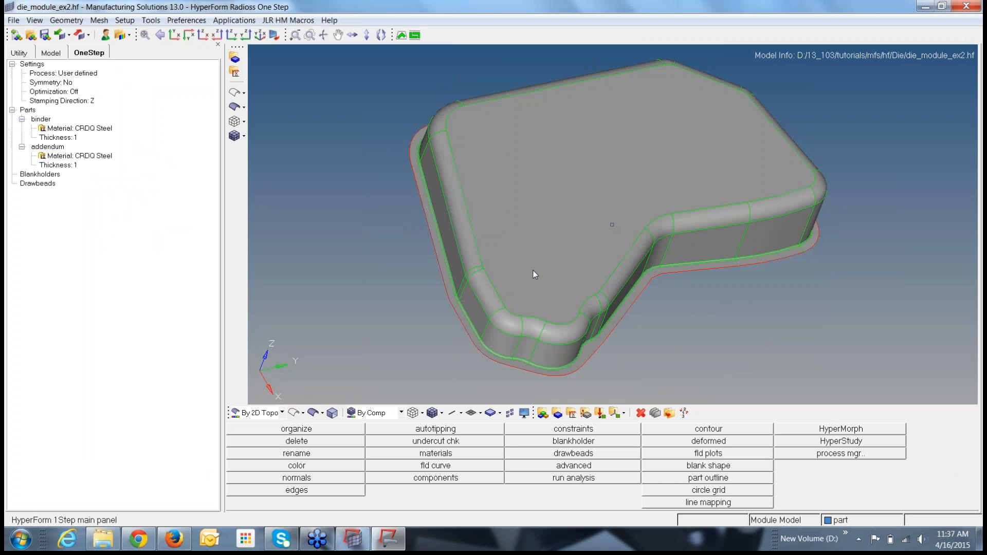
{"action": "mouse_move", "coordinate": [535, 269]}
{"action": "left_mouse_down", "text": "ctrl"}
{"action": "mouse_move", "coordinate": [536, 244]}
{"action": "mouse_move", "coordinate": [516, 229]}
{"action": "mouse_move", "coordinate": [645, 151]}
{"action": "mouse_move", "coordinate": [514, 166]}
{"action": "left_mouse_up", "text": "ctrl"}
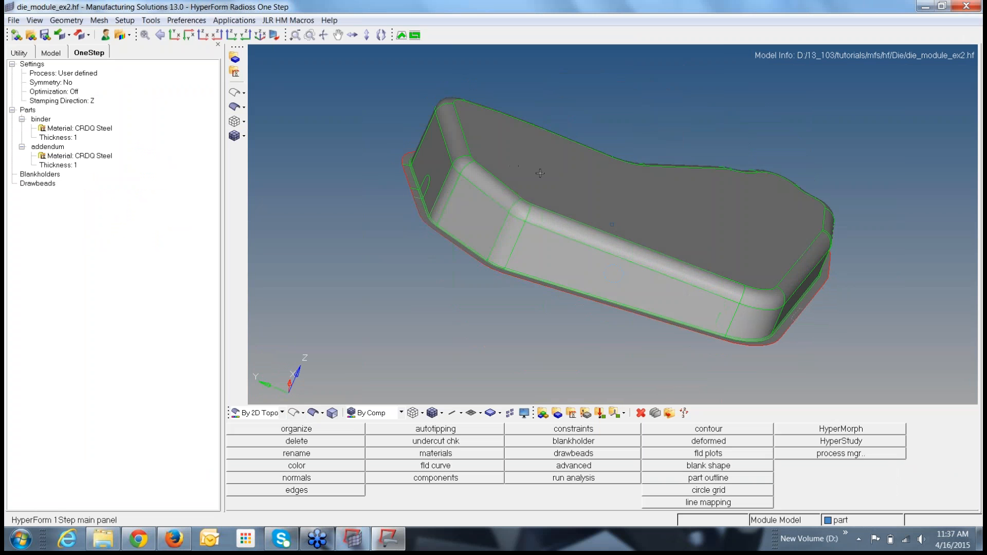
{"action": "left_click_drag", "start_coordinate": [561, 201], "coordinate": [742, 190], "text": "ctrl"}
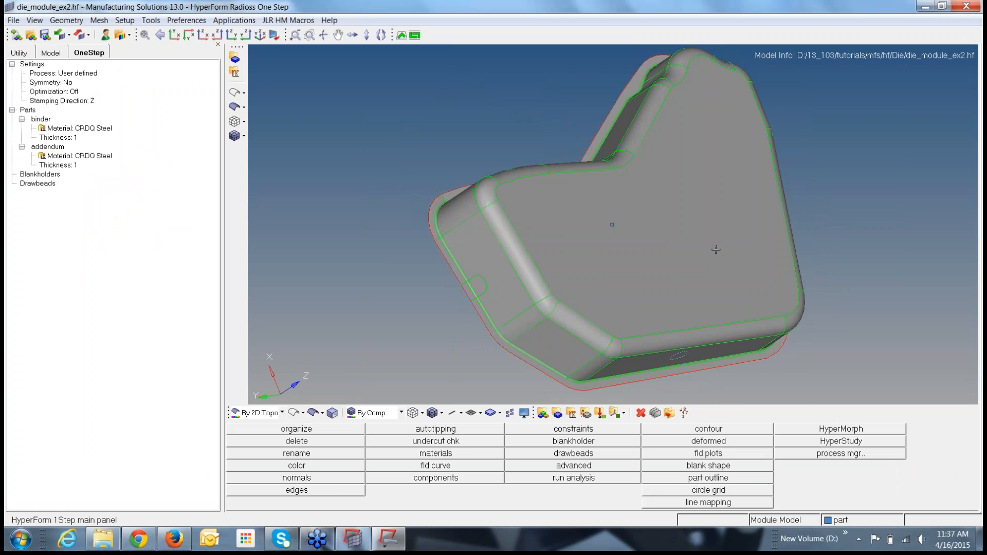
{"action": "mouse_move", "coordinate": [714, 279]}
{"action": "left_mouse_down", "text": "ctrl"}
{"action": "mouse_move", "coordinate": [762, 277]}
{"action": "mouse_move", "coordinate": [597, 289]}
{"action": "mouse_move", "coordinate": [723, 283]}
{"action": "mouse_move", "coordinate": [512, 269]}
{"action": "mouse_move", "coordinate": [671, 288]}
{"action": "left_mouse_up", "text": "ctrl"}
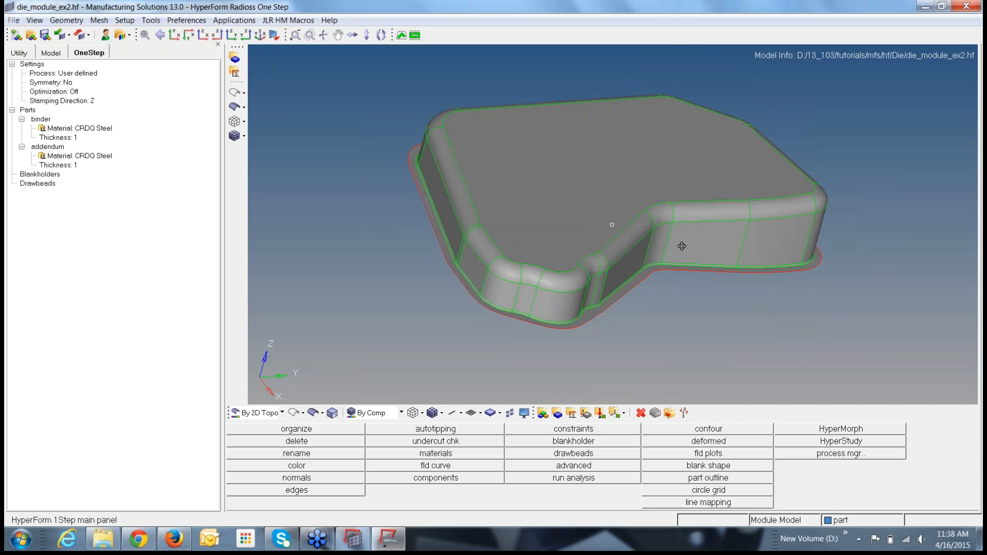
{"action": "left_click_drag", "start_coordinate": [675, 250], "coordinate": [680, 248], "text": "ctrl"}
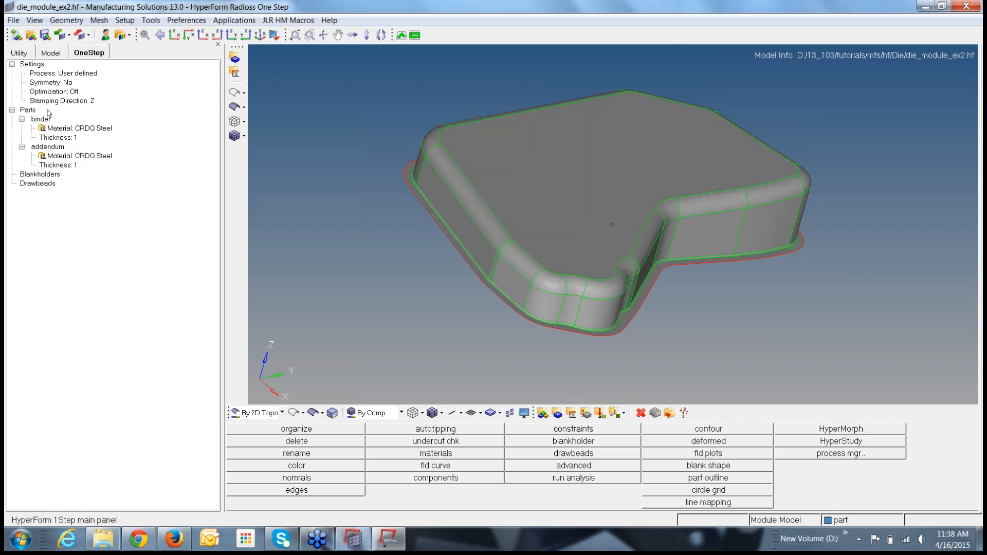
Delete the binder and addendum components from the model
{"action": "left_click", "coordinate": [47, 54]}
{"action": "left_click", "coordinate": [11, 125]}
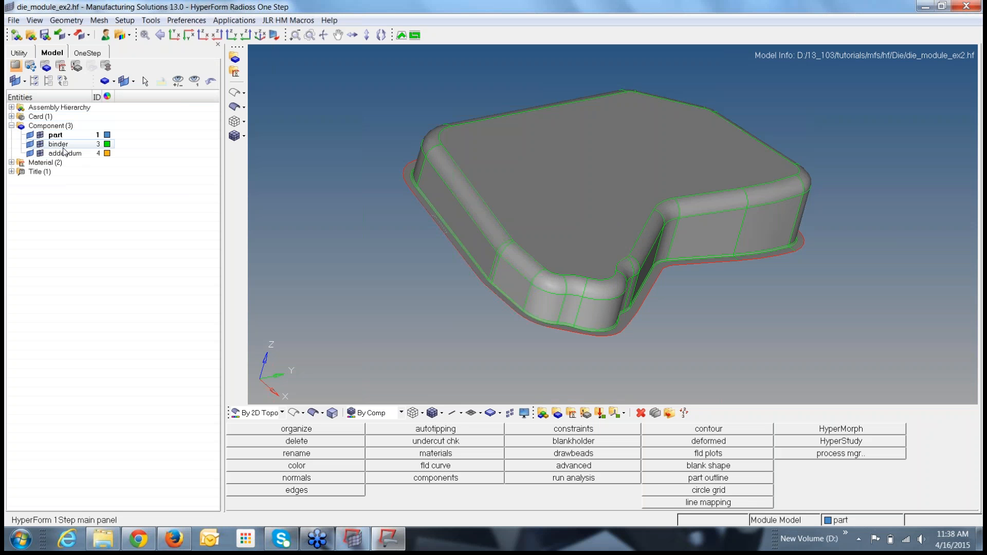
{"action": "right_click", "coordinate": [67, 146]}
{"action": "left_click", "coordinate": [103, 220]}
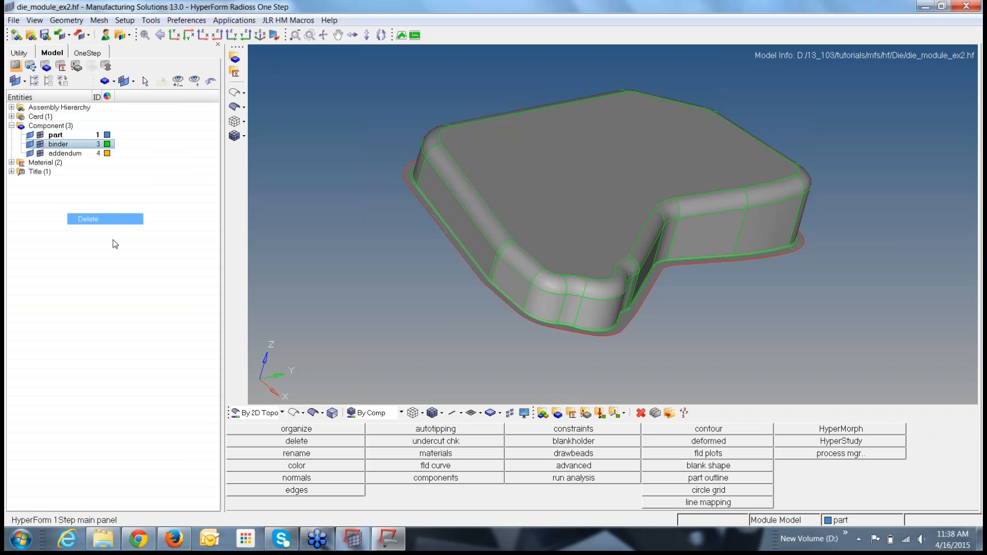
{"action": "key", "text": "Return"}
{"action": "right_click", "coordinate": [78, 145]}
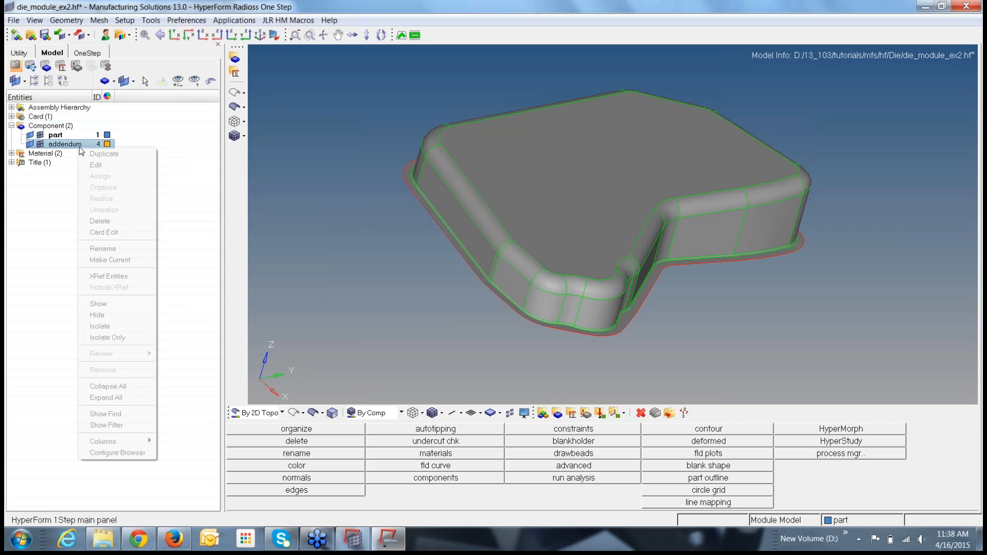
{"action": "left_click", "coordinate": [123, 221]}
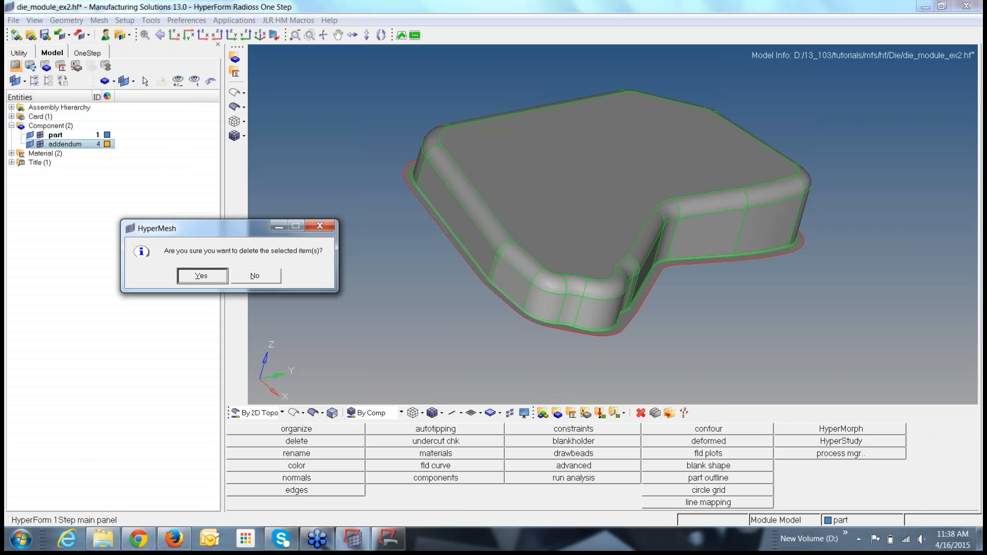
{"action": "left_click", "coordinate": [200, 276]}
Add the component named part as a new part in the OneStep setup
{"action": "left_click", "coordinate": [95, 54]}
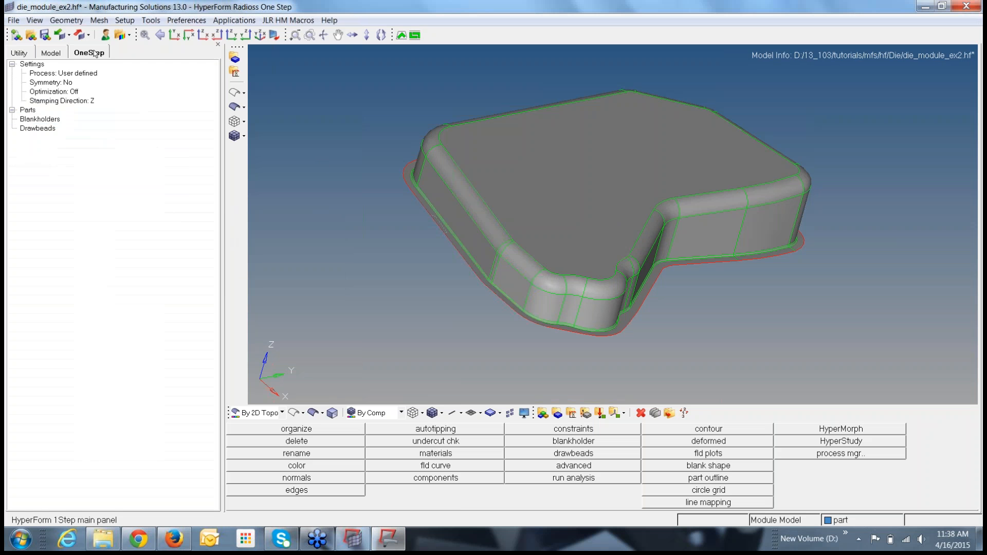
{"action": "left_click", "coordinate": [30, 110]}
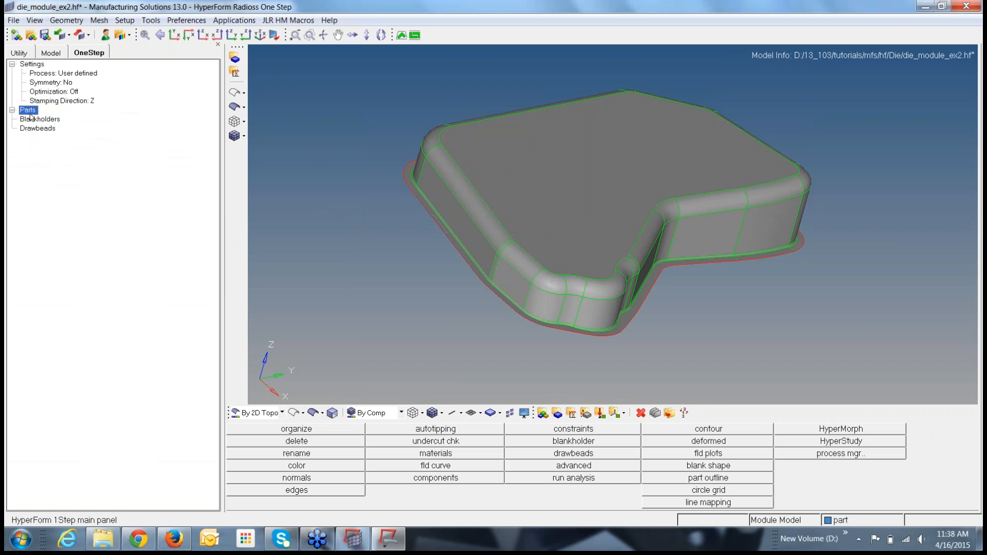
{"action": "right_click", "coordinate": [30, 112]}
{"action": "mouse_move", "coordinate": [51, 123]}
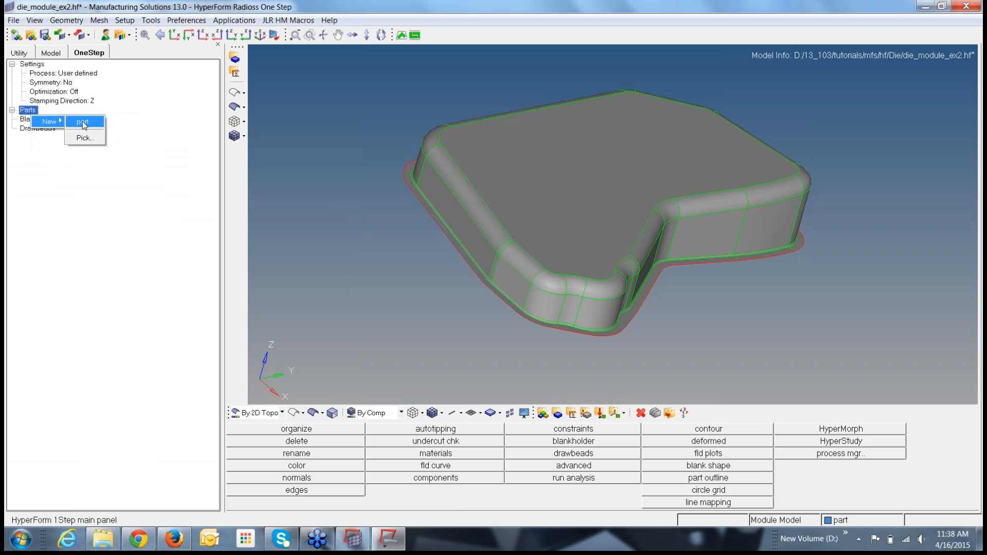
{"action": "left_click", "coordinate": [84, 122]}
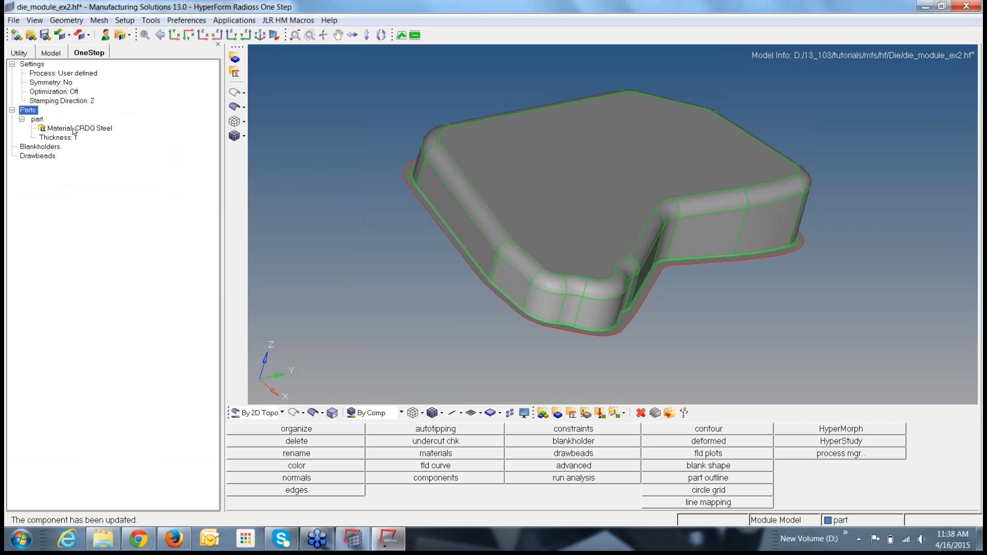
Mesh the part's surfaces with R-Mesh at a maximum edge length of 5 and inspect the mesh around the corner radii
{"action": "right_click", "coordinate": [39, 122]}
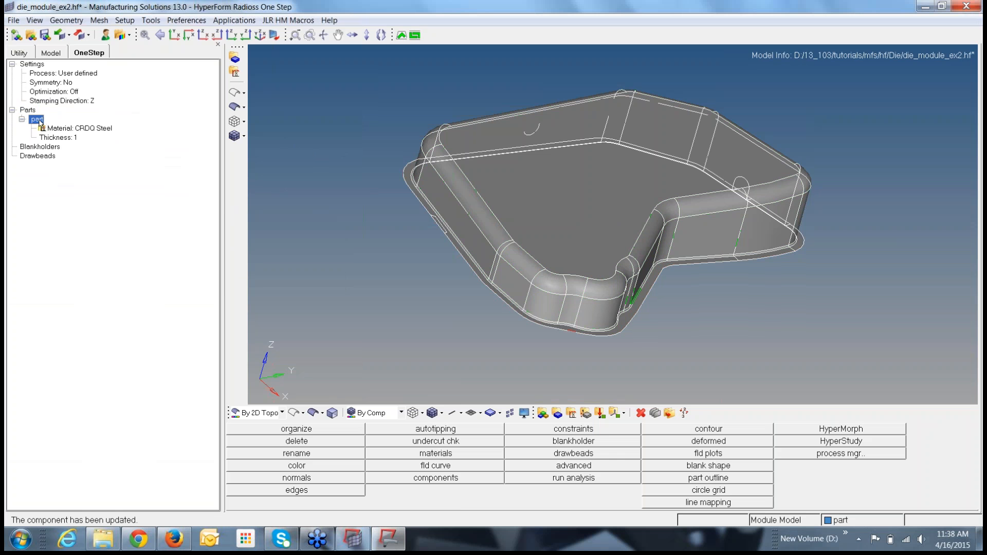
{"action": "mouse_move", "coordinate": [66, 129]}
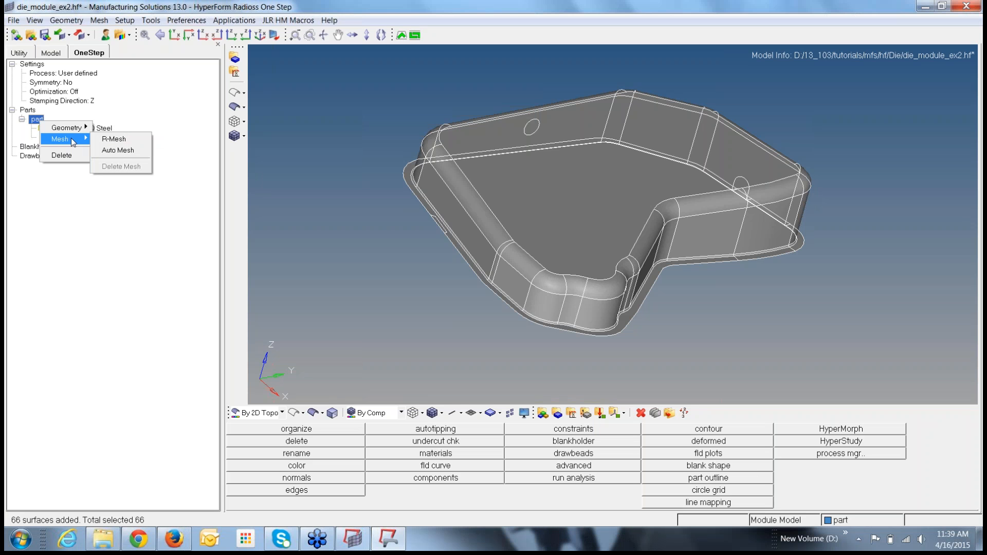
{"action": "left_click", "coordinate": [119, 139]}
{"action": "left_click_drag", "start_coordinate": [355, 444], "coordinate": [385, 447]}
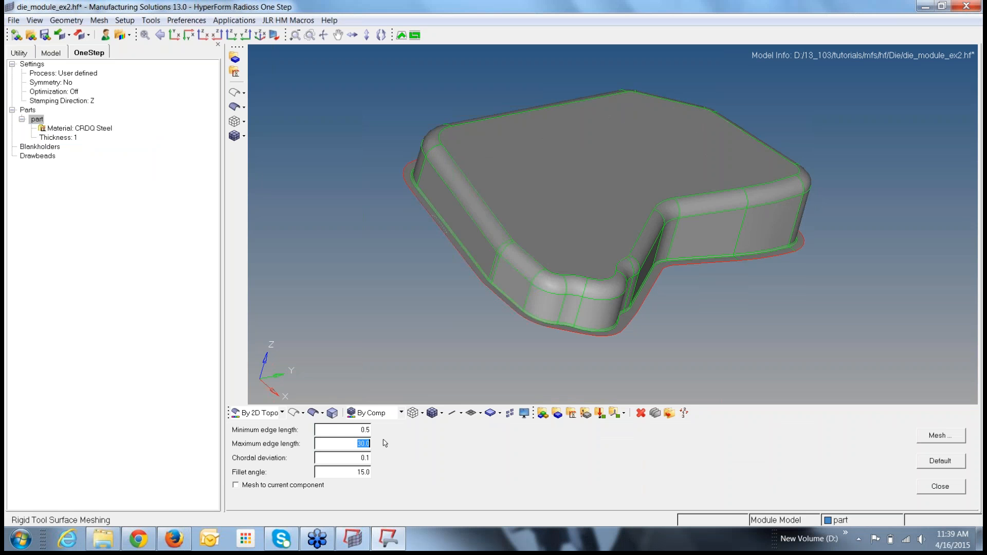
{"action": "type", "text": "5"}
{"action": "left_click", "coordinate": [954, 437]}
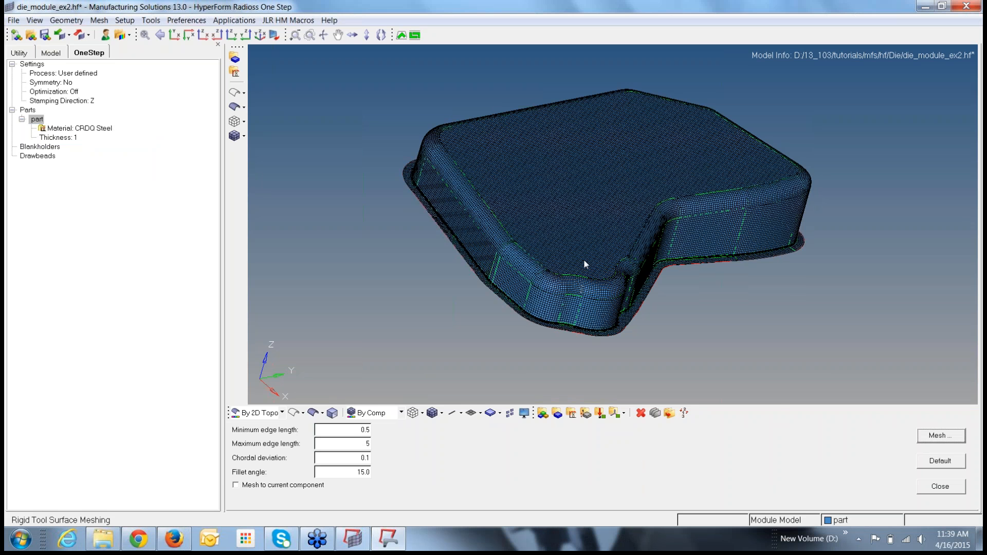
{"action": "scroll", "coordinate": [451, 260], "scroll_direction": "up", "scroll_amount": 8}
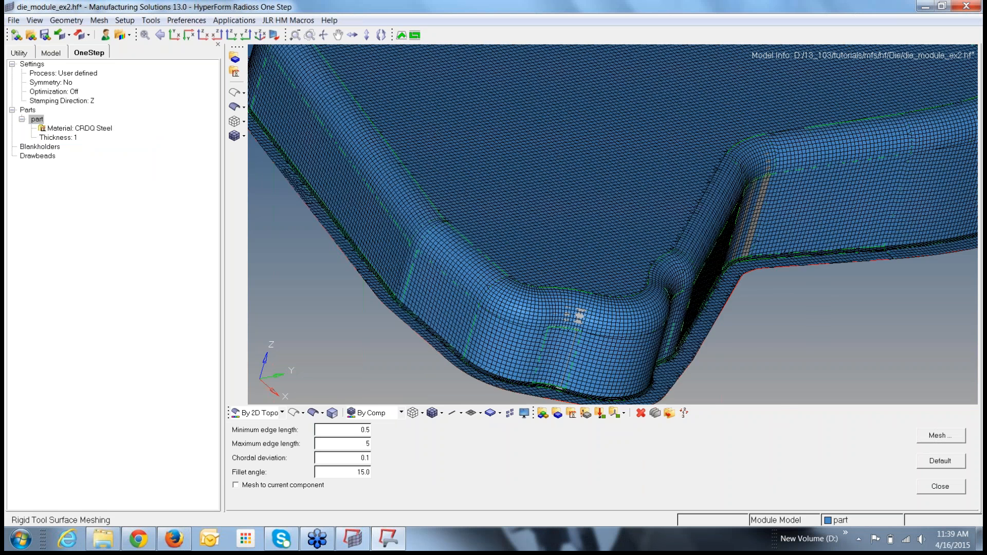
{"action": "scroll", "coordinate": [451, 261], "scroll_direction": "up", "scroll_amount": 3}
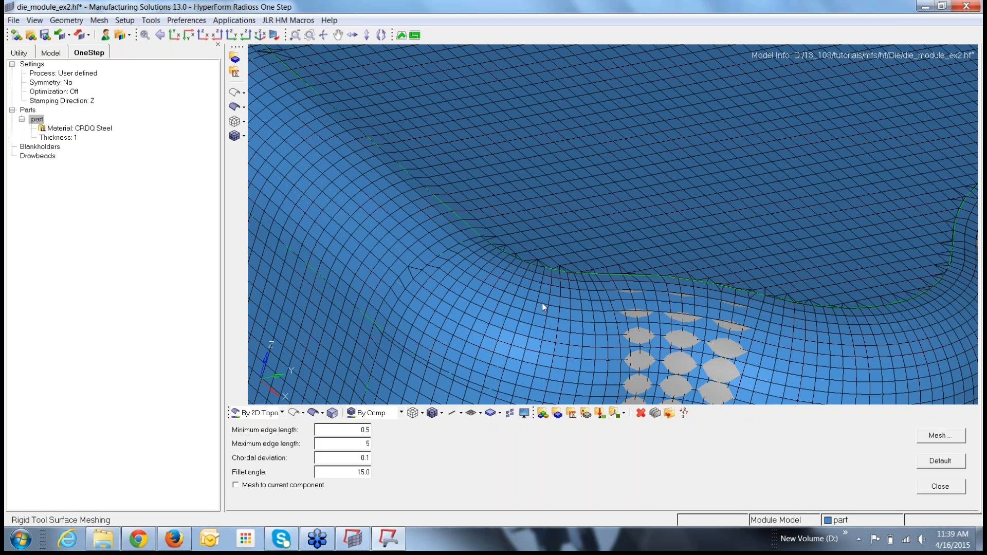
{"action": "scroll", "coordinate": [542, 302], "scroll_direction": "down", "scroll_amount": 5}
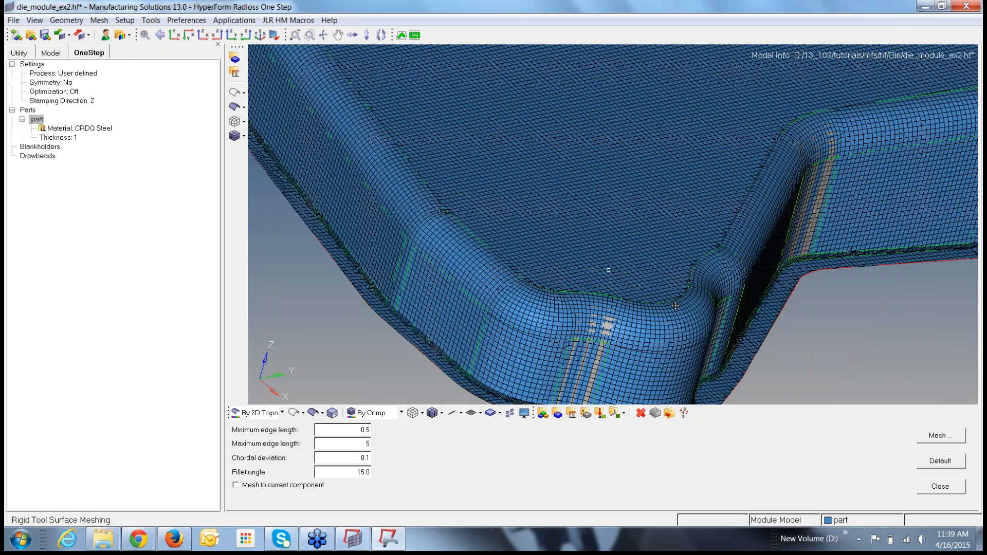
{"action": "left_click_drag", "start_coordinate": [633, 306], "coordinate": [643, 264], "text": "ctrl"}
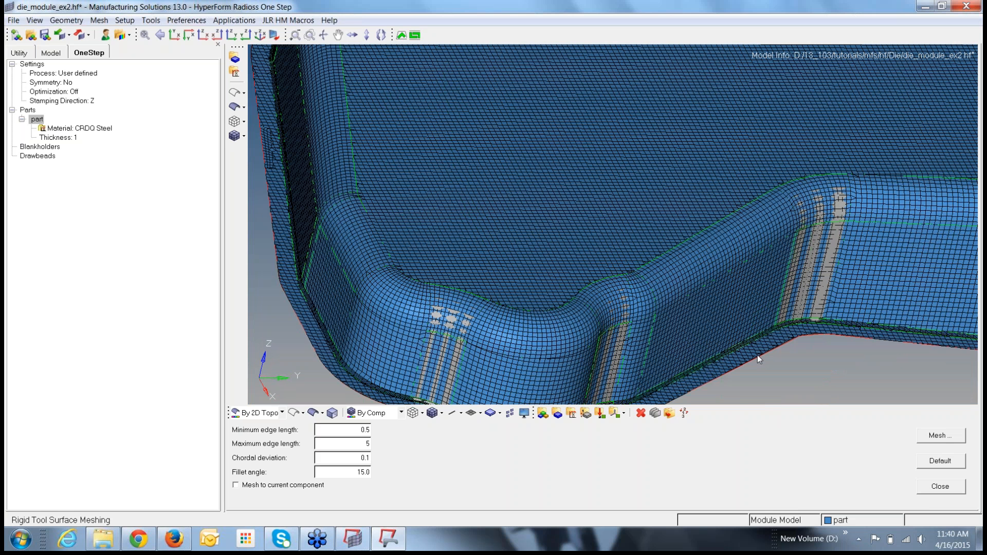
{"action": "left_click", "coordinate": [940, 487]}
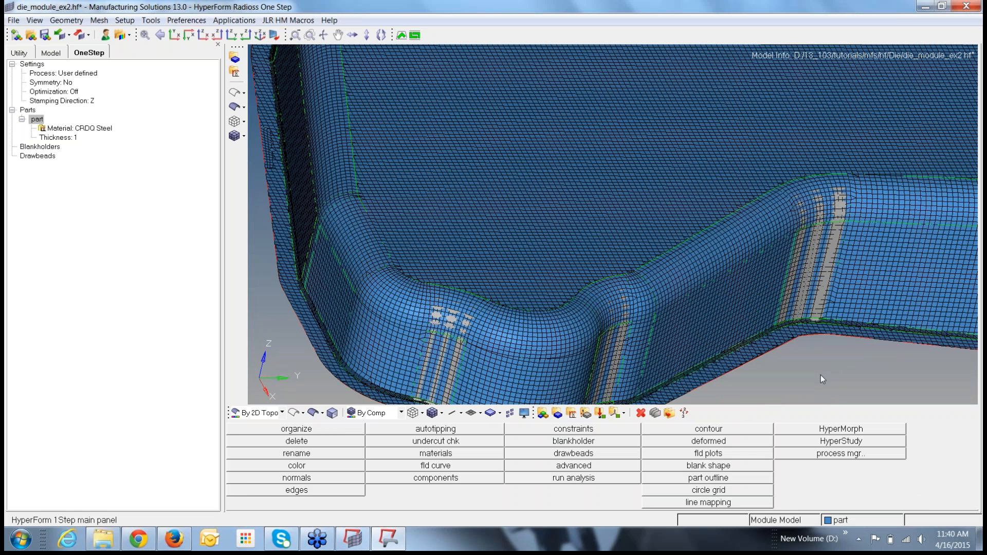
Delete all elements of the R-Mesh from the model, keeping the surfaces
{"action": "key", "text": "F2"}
{"action": "left_click", "coordinate": [236, 431]}
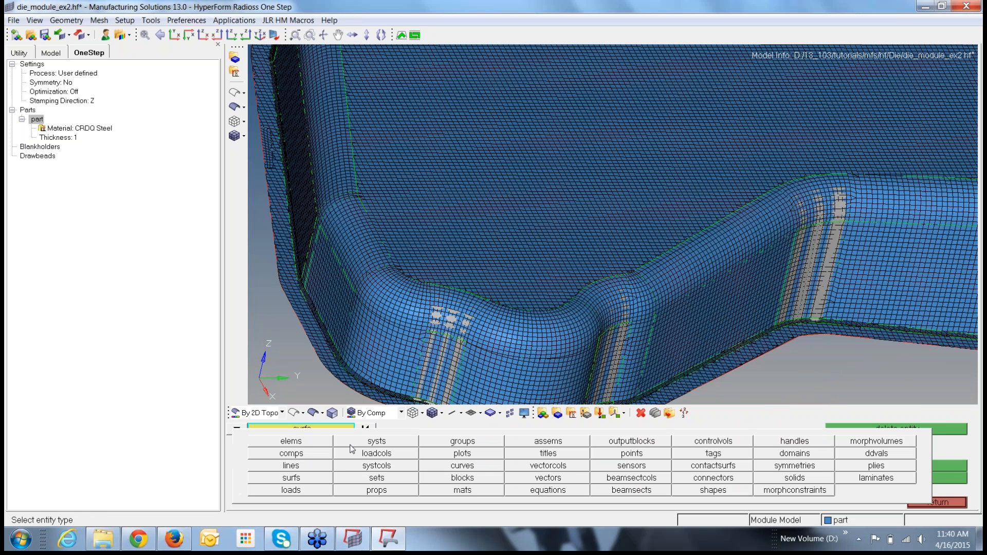
{"action": "left_click", "coordinate": [307, 441]}
{"action": "left_click", "coordinate": [303, 433]}
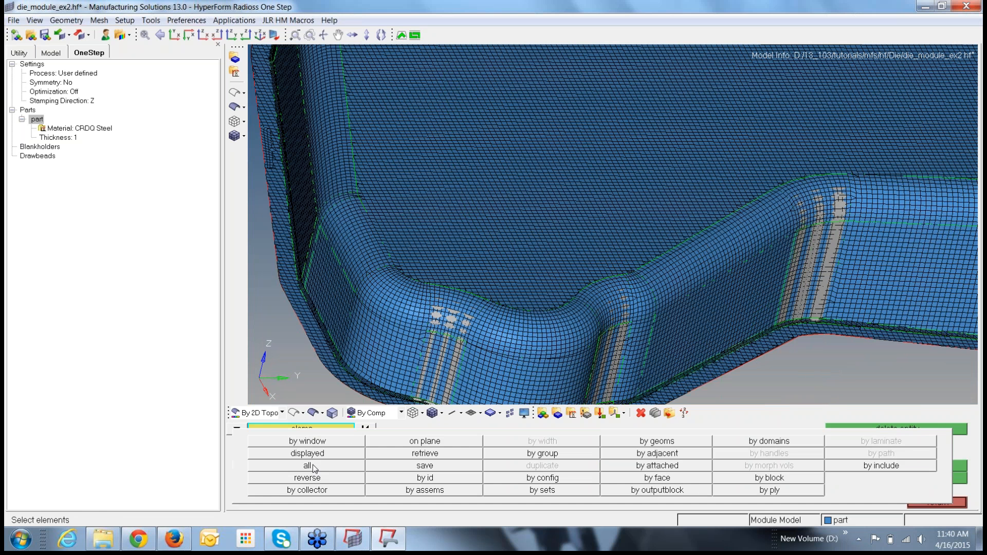
{"action": "left_click", "coordinate": [315, 467]}
{"action": "left_click", "coordinate": [897, 429]}
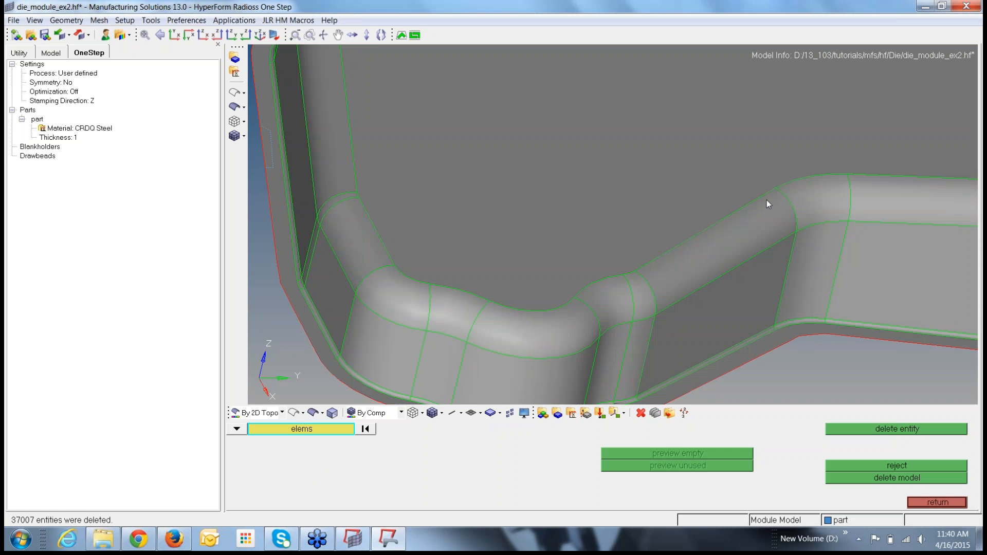
{"action": "key", "text": "f"}
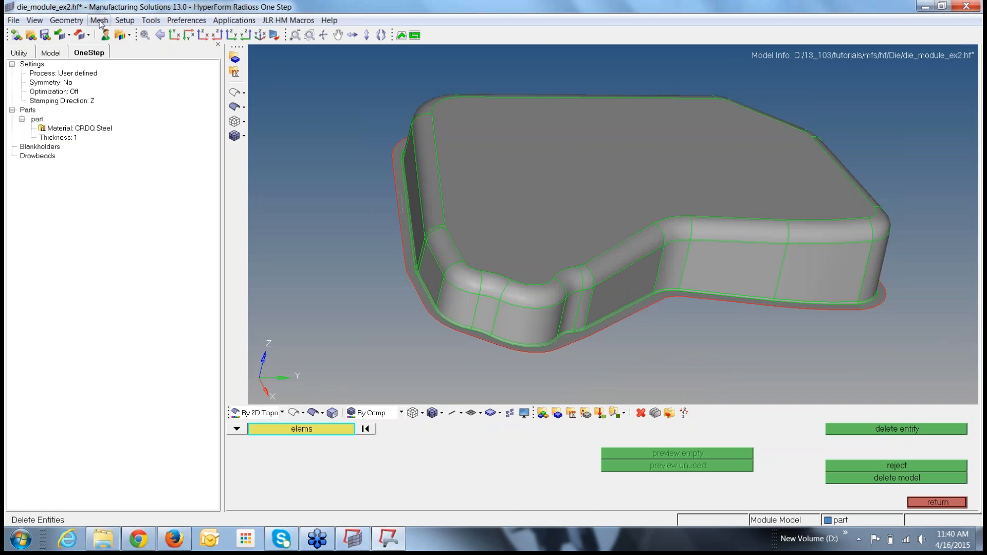
Automesh all displayed surfaces with an element size of 5 and the mesh type quads only
{"action": "left_click", "coordinate": [100, 21]}
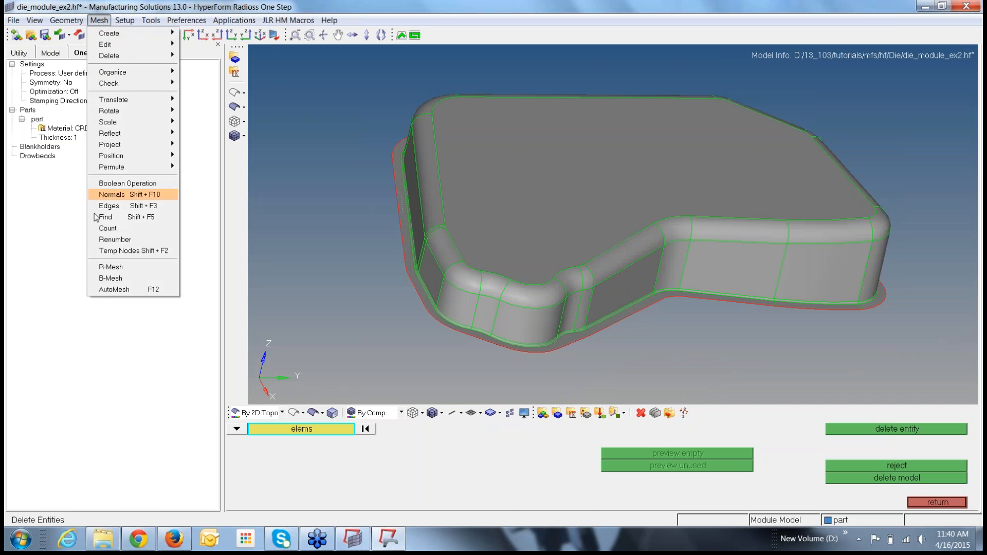
{"action": "left_click", "coordinate": [114, 289]}
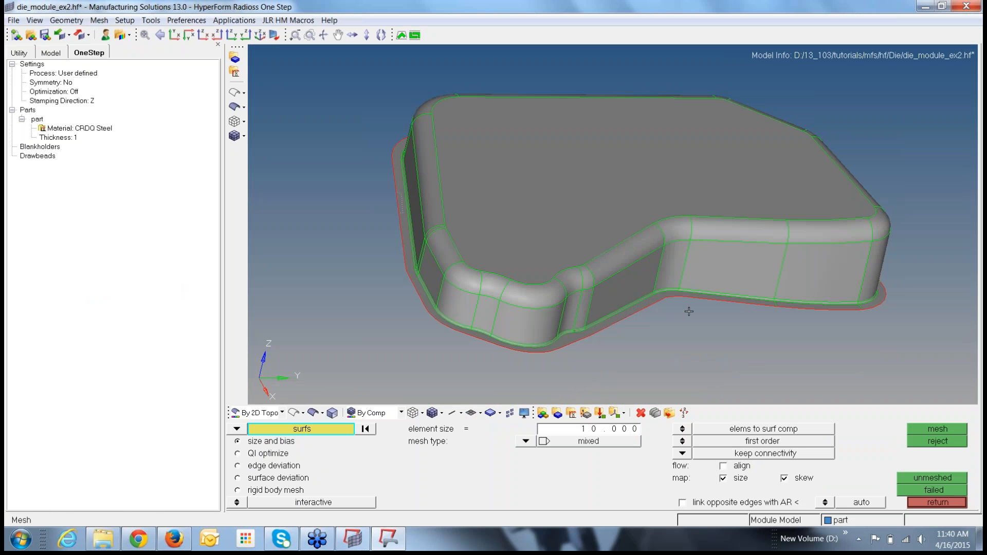
{"action": "left_click", "coordinate": [526, 442]}
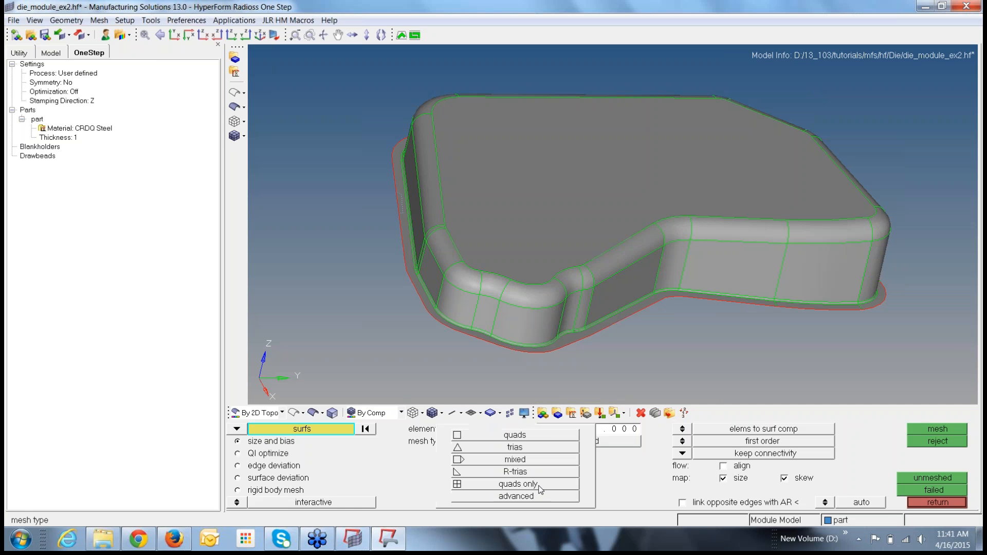
{"action": "left_click", "coordinate": [517, 484]}
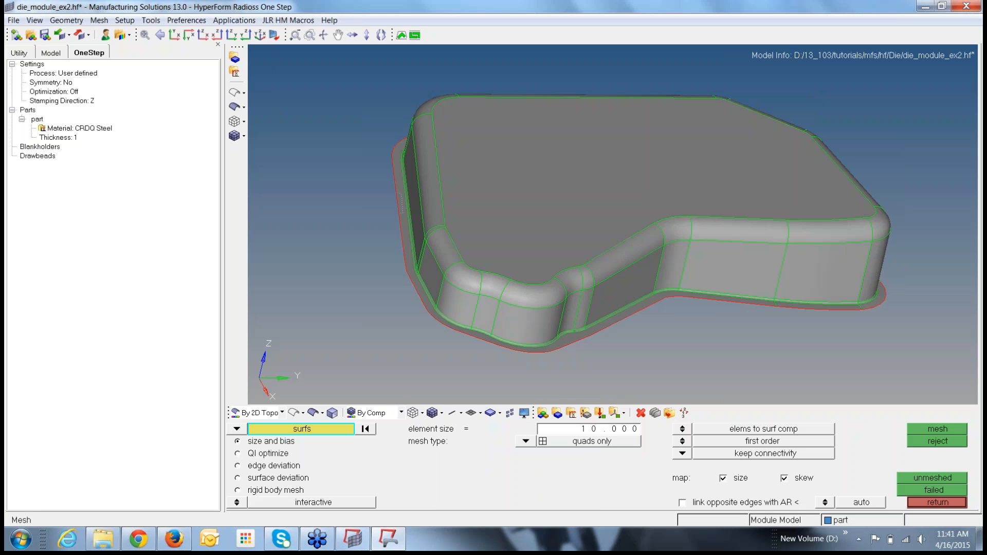
{"action": "left_click", "coordinate": [608, 431]}
{"action": "type", "text": "5"}
{"action": "left_click", "coordinate": [311, 431]}
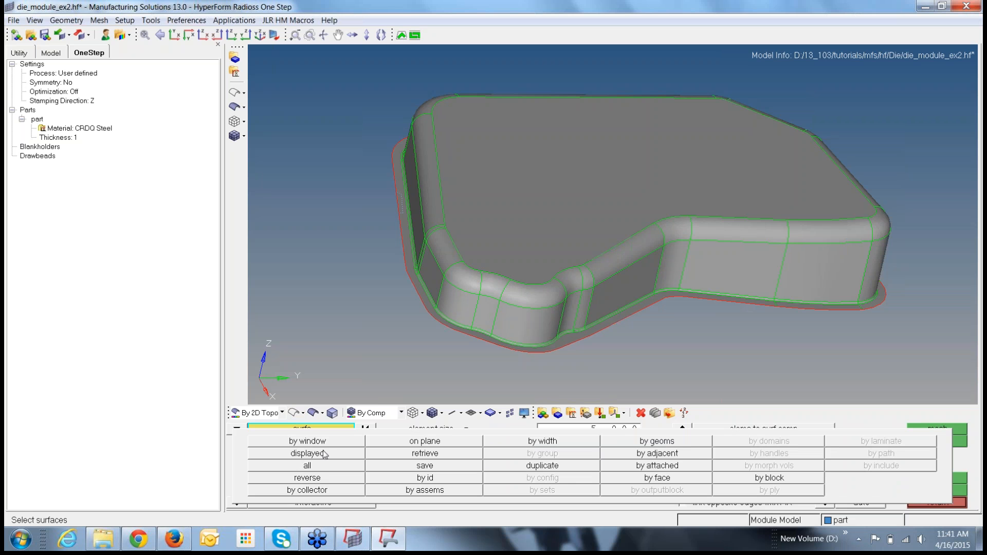
{"action": "left_click", "coordinate": [323, 455]}
{"action": "left_click", "coordinate": [932, 430]}
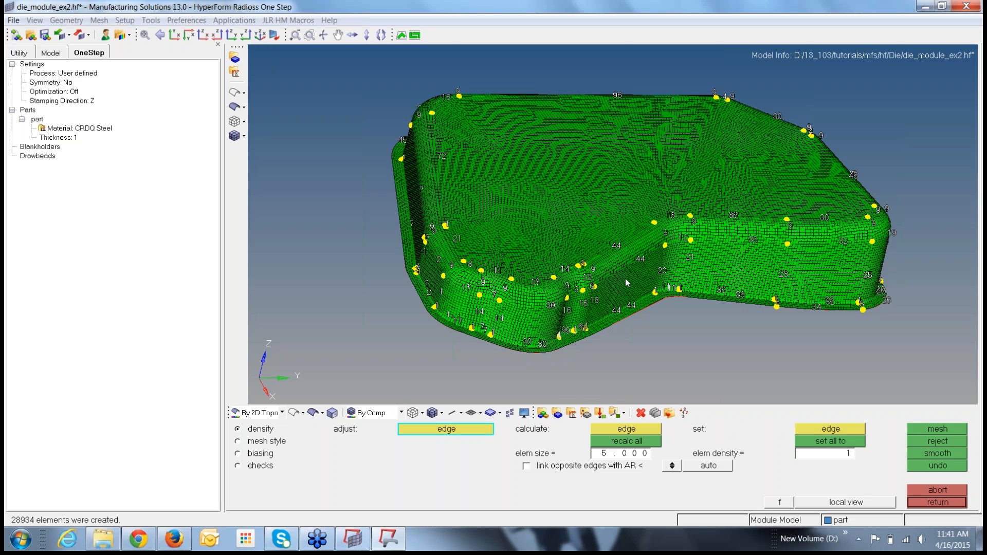
Increase the element density of the short edges across the flange radius near the part's inner notch
{"action": "scroll", "coordinate": [626, 279], "scroll_direction": "up", "scroll_amount": 10}
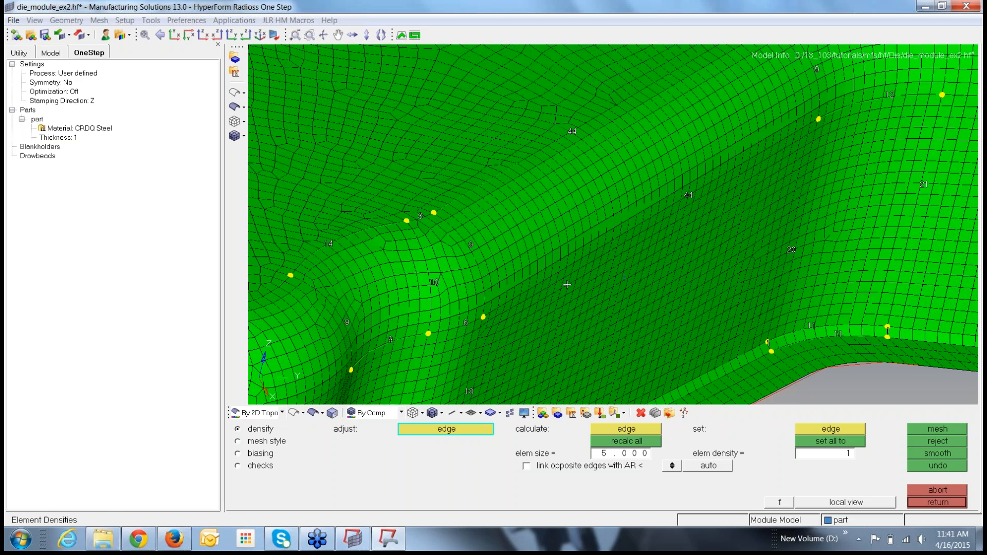
{"action": "right_click_drag", "start_coordinate": [567, 284], "coordinate": [623, 46], "text": "ctrl"}
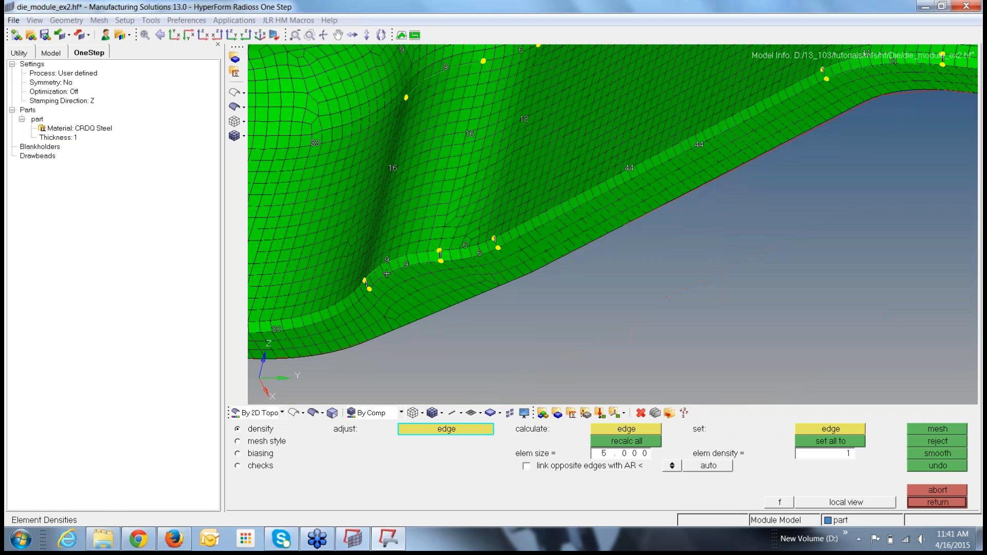
{"action": "scroll", "coordinate": [387, 274], "scroll_direction": "up", "scroll_amount": 5}
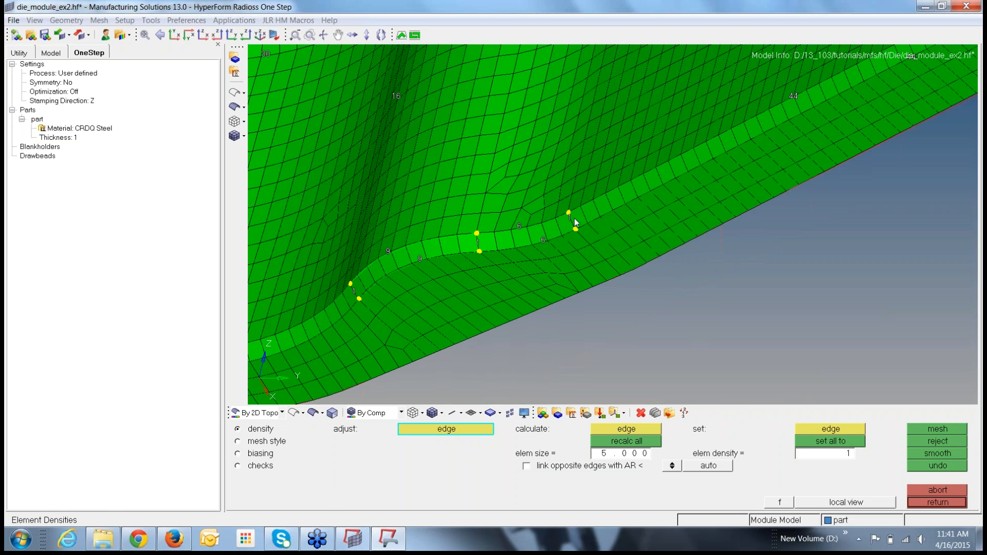
{"action": "scroll", "coordinate": [574, 221], "scroll_direction": "up", "scroll_amount": 3}
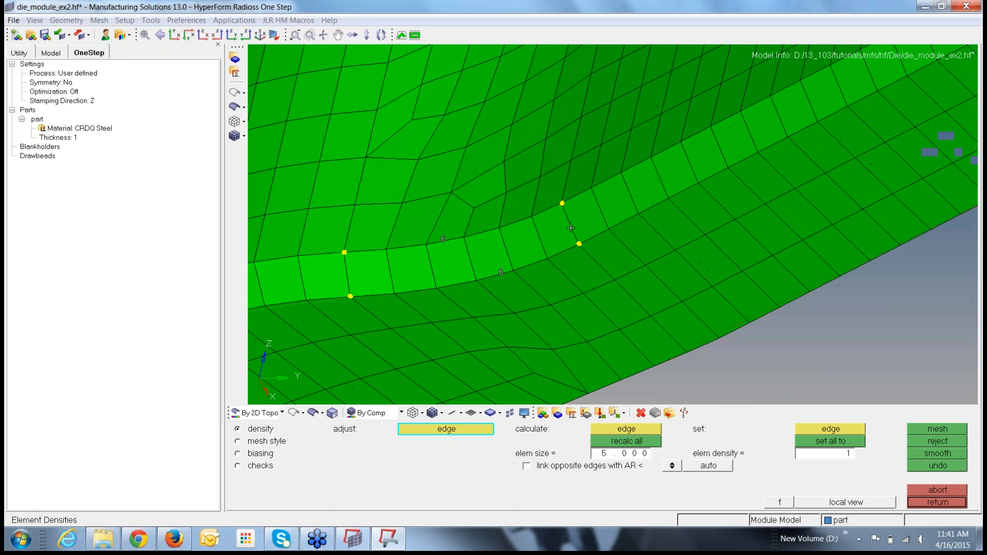
{"action": "scroll", "coordinate": [571, 228], "scroll_direction": "down", "scroll_amount": 2}
{"action": "left_click", "coordinate": [570, 227]}
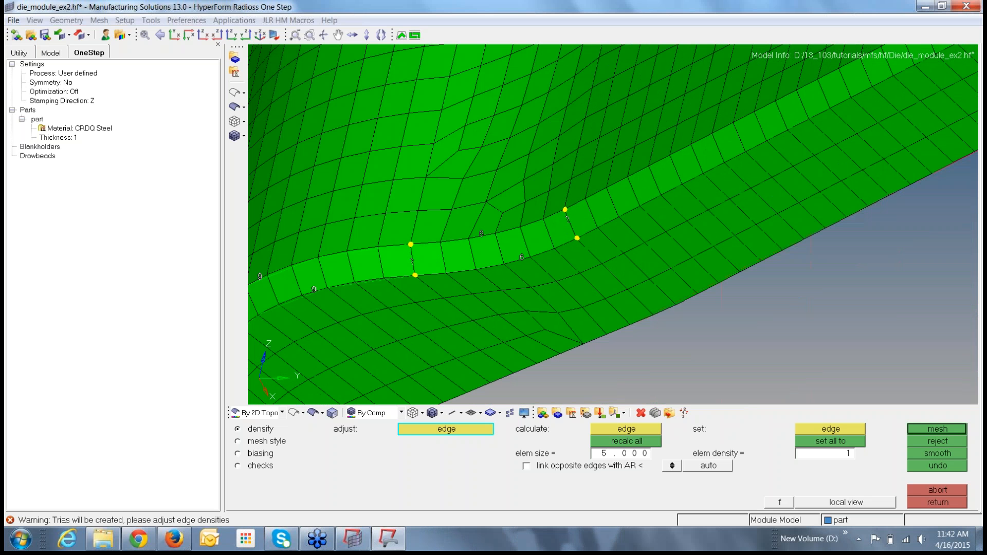
{"action": "scroll", "coordinate": [478, 262], "scroll_direction": "down", "scroll_amount": 4}
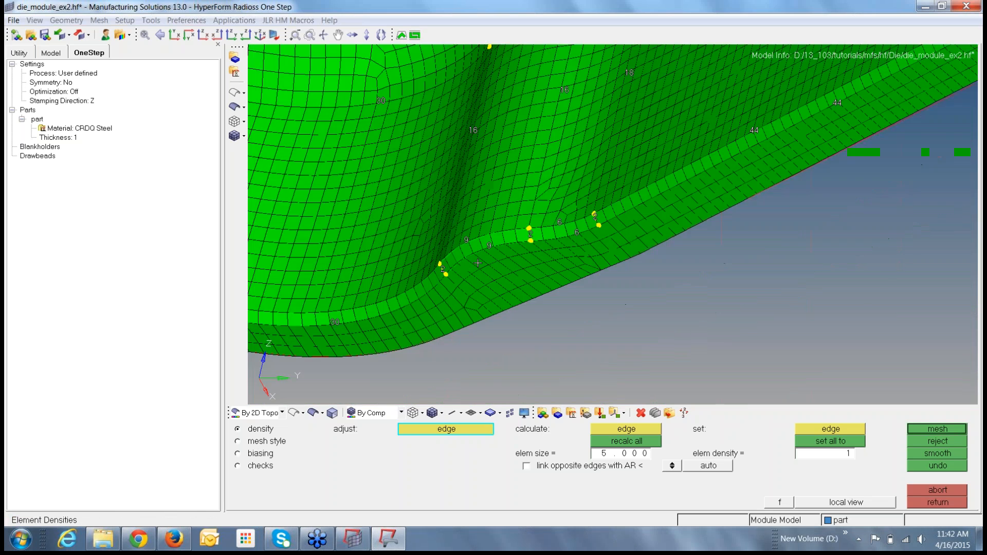
Increase the element density of the short flange-radius edges around the part's front rounded corner and the adjoining angled wall
{"action": "scroll", "coordinate": [478, 263], "scroll_direction": "down", "scroll_amount": 2, "text": "ctrl"}
{"action": "right_click_drag", "start_coordinate": [478, 263], "coordinate": [764, 247], "text": "ctrl"}
{"action": "scroll", "coordinate": [448, 248], "scroll_direction": "up", "scroll_amount": 4}
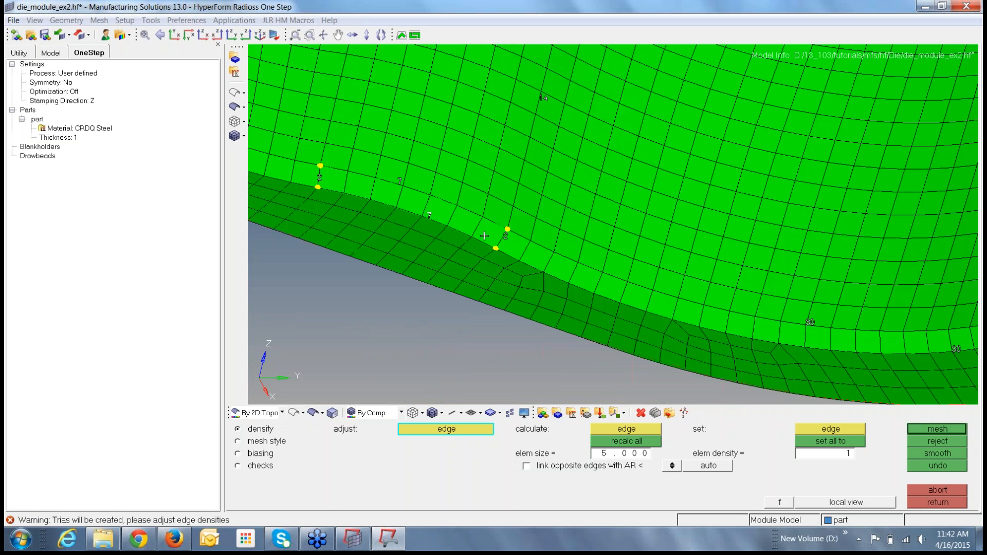
{"action": "scroll", "coordinate": [485, 236], "scroll_direction": "down", "scroll_amount": 3, "text": "ctrl"}
{"action": "right_click_drag", "start_coordinate": [484, 236], "coordinate": [785, 401], "text": "ctrl"}
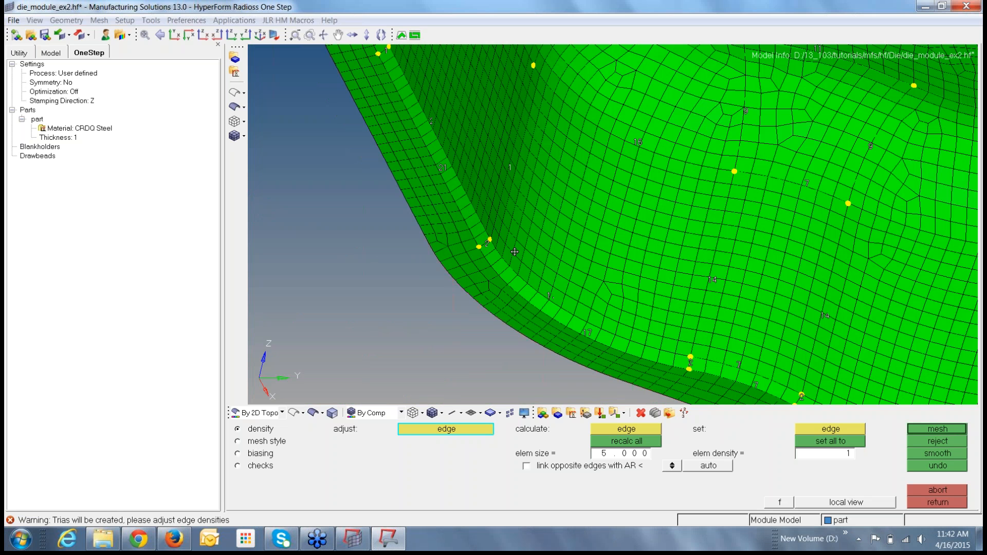
{"action": "right_click_drag", "start_coordinate": [520, 287], "coordinate": [591, 541], "text": "ctrl"}
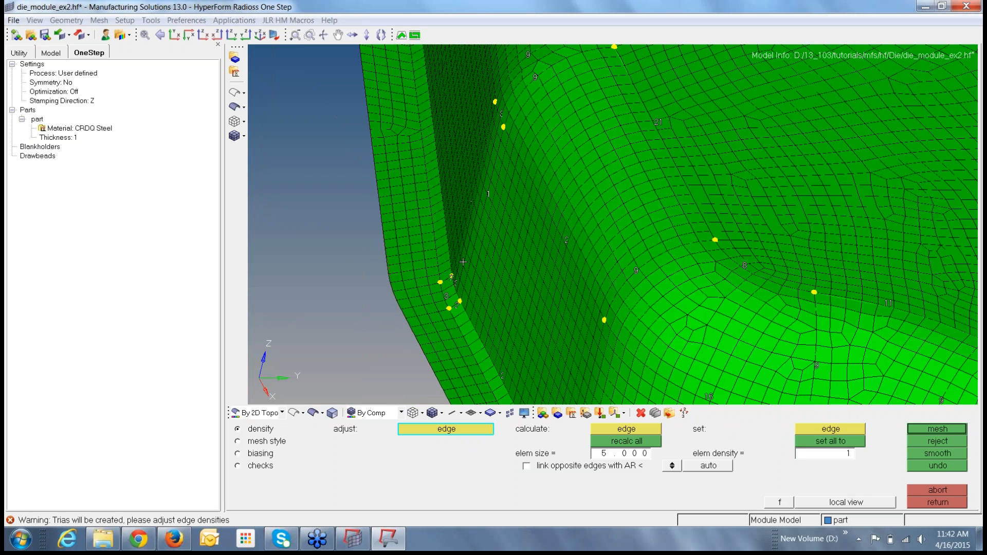
{"action": "scroll", "coordinate": [450, 239], "scroll_direction": "down", "scroll_amount": 3}
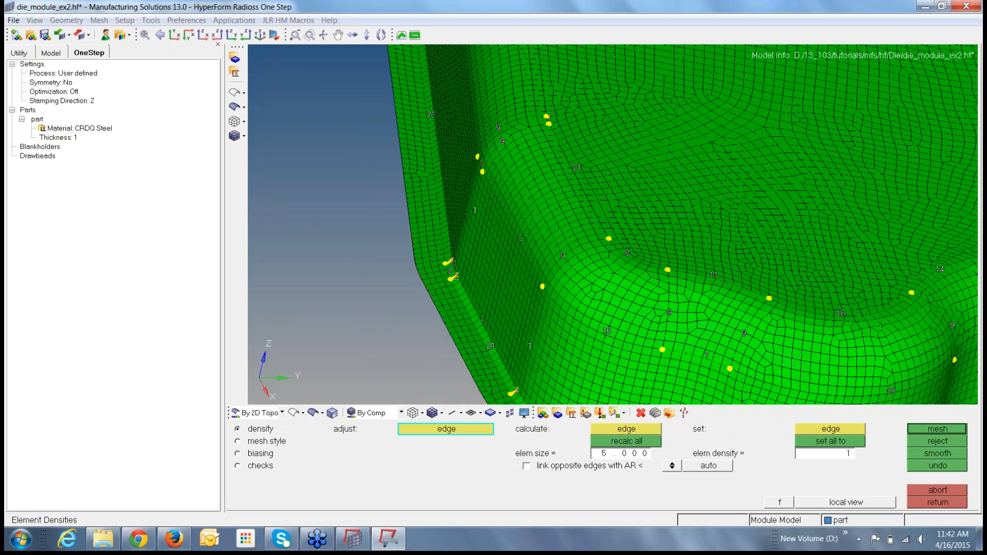
{"action": "right_click_drag", "start_coordinate": [451, 239], "coordinate": [489, 537], "text": "ctrl"}
{"action": "scroll", "coordinate": [443, 155], "scroll_direction": "up", "scroll_amount": 3}
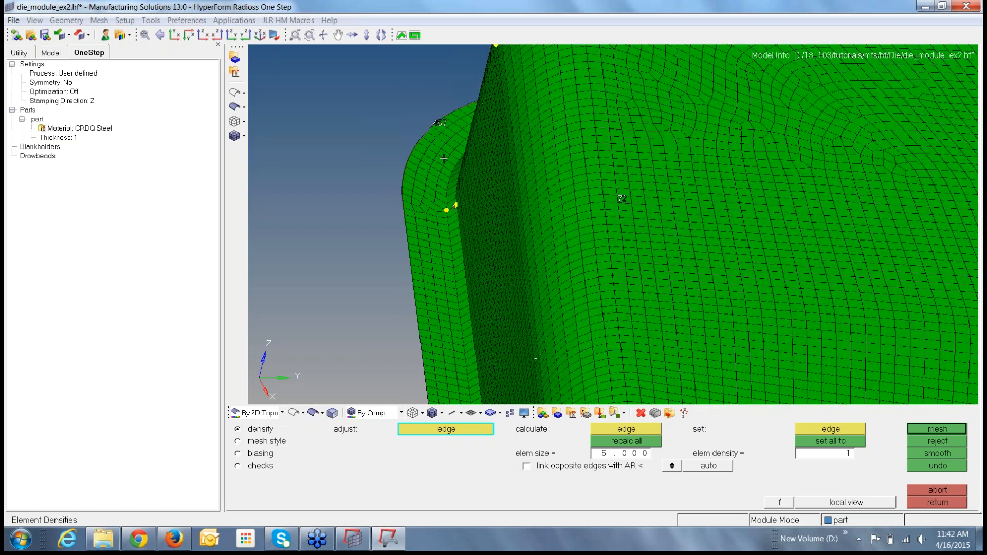
Increase the element density of the short flange-radius edge at the lower corner between the long side wall and the end wall
{"action": "left_click_drag", "start_coordinate": [664, 279], "coordinate": [613, 222], "text": "ctrl"}
{"action": "scroll", "coordinate": [709, 136], "scroll_direction": "down", "scroll_amount": 3}
{"action": "mouse_move", "coordinate": [787, 206]}
{"action": "right_mouse_down", "text": "ctrl"}
{"action": "mouse_move", "coordinate": [820, 185]}
{"action": "mouse_move", "coordinate": [279, 265]}
{"action": "right_mouse_up", "text": "ctrl"}
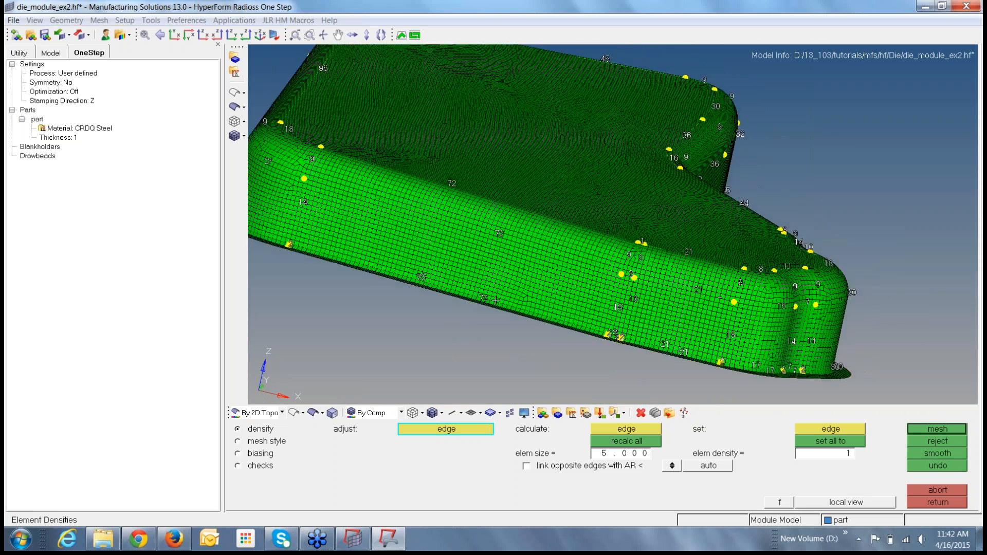
{"action": "left_click_drag", "start_coordinate": [411, 247], "coordinate": [769, 119], "text": "ctrl"}
{"action": "right_click_drag", "start_coordinate": [591, 355], "coordinate": [655, 214], "text": "ctrl"}
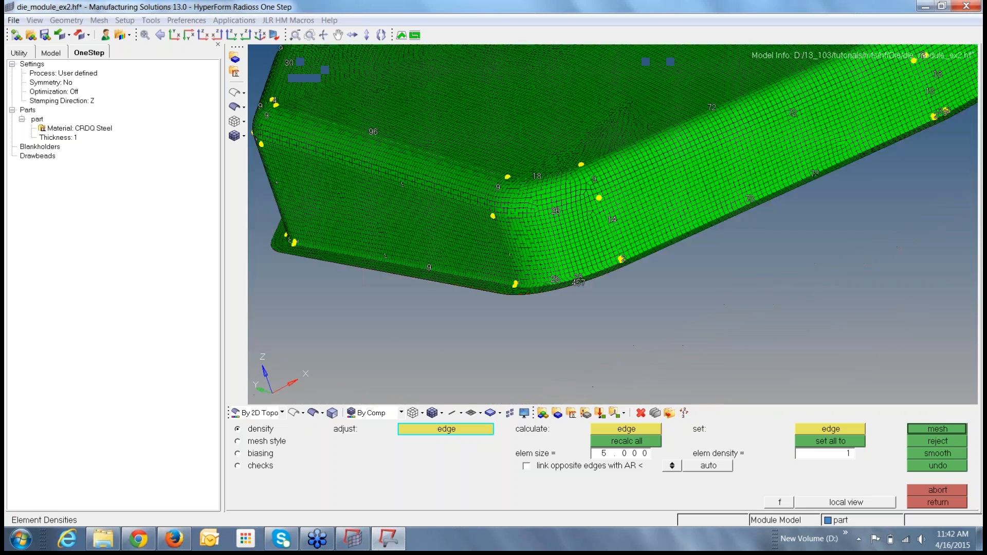
{"action": "scroll", "coordinate": [656, 222], "scroll_direction": "up", "scroll_amount": 3}
{"action": "right_click_drag", "start_coordinate": [638, 391], "coordinate": [658, 318], "text": "ctrl"}
{"action": "scroll", "coordinate": [658, 318], "scroll_direction": "up", "scroll_amount": 3}
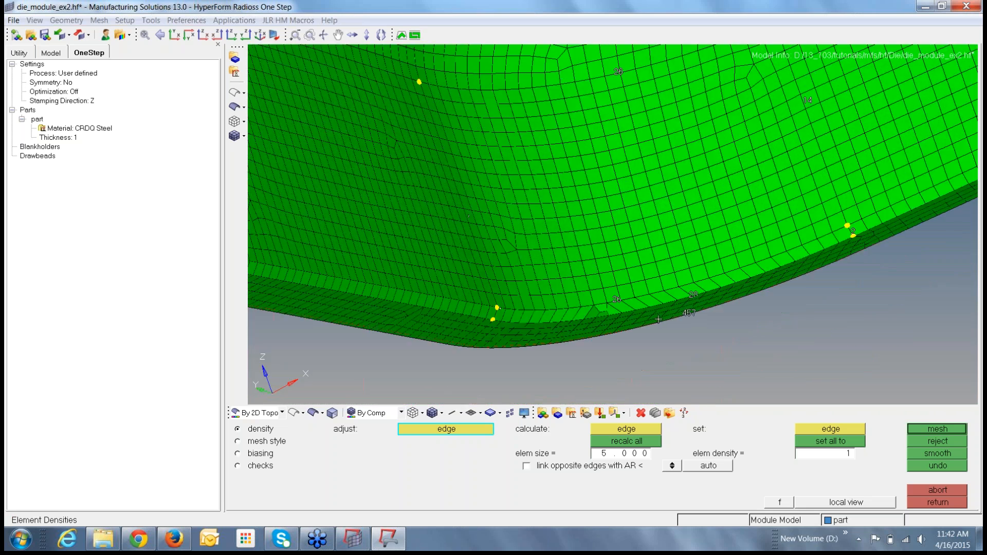
{"action": "left_click", "coordinate": [499, 313]}
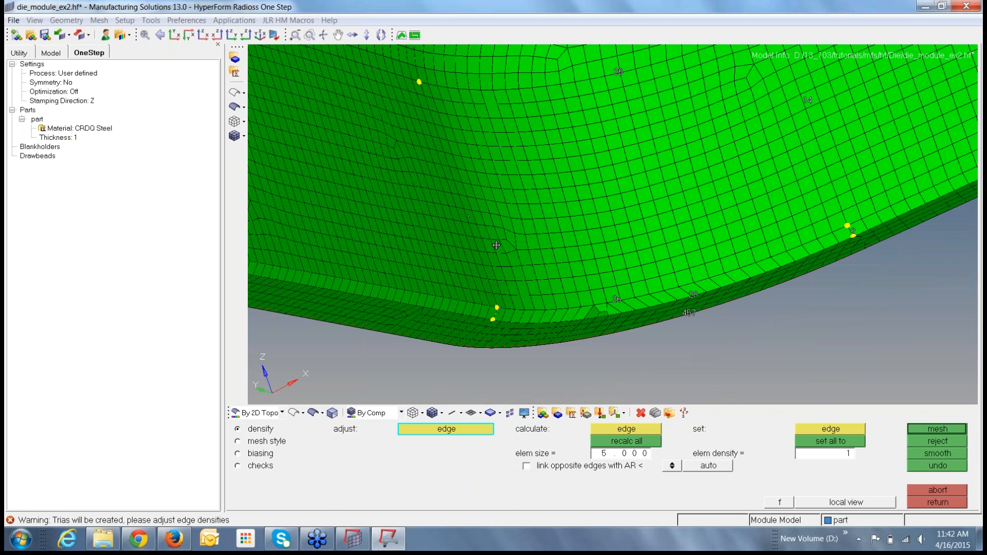
Increase the element density of the short flange-radius edges along the end wall, at its far corner and at the next rounded corner
{"action": "right_click_drag", "start_coordinate": [422, 262], "coordinate": [873, 284], "text": "ctrl"}
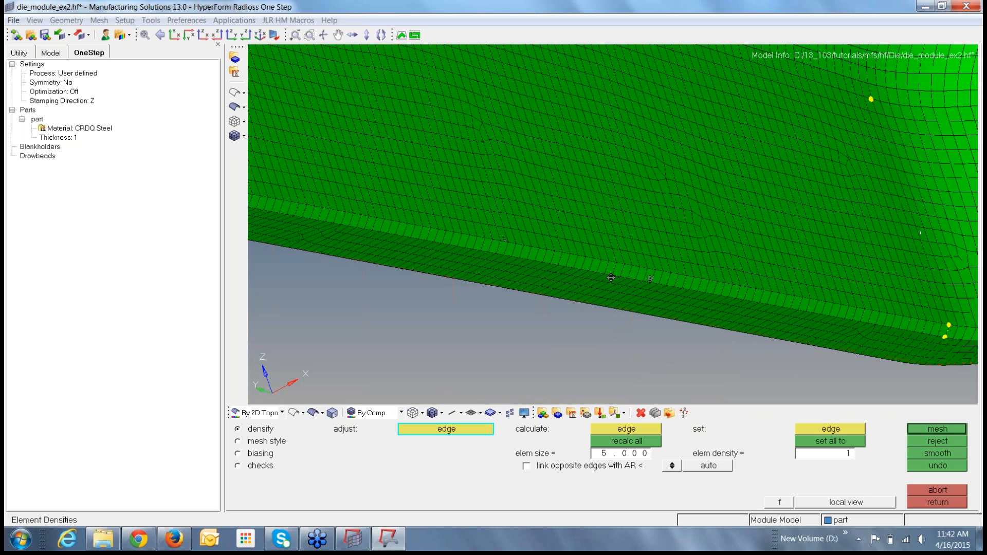
{"action": "right_click_drag", "start_coordinate": [610, 275], "coordinate": [803, 305], "text": "ctrl"}
{"action": "left_click", "coordinate": [395, 224]}
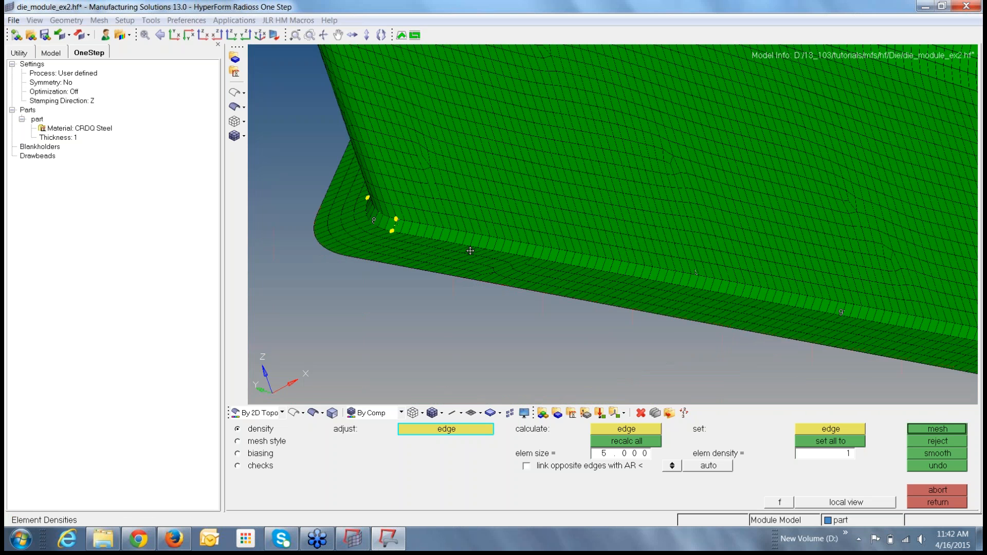
{"action": "left_click_drag", "start_coordinate": [470, 251], "coordinate": [596, 249], "text": "ctrl"}
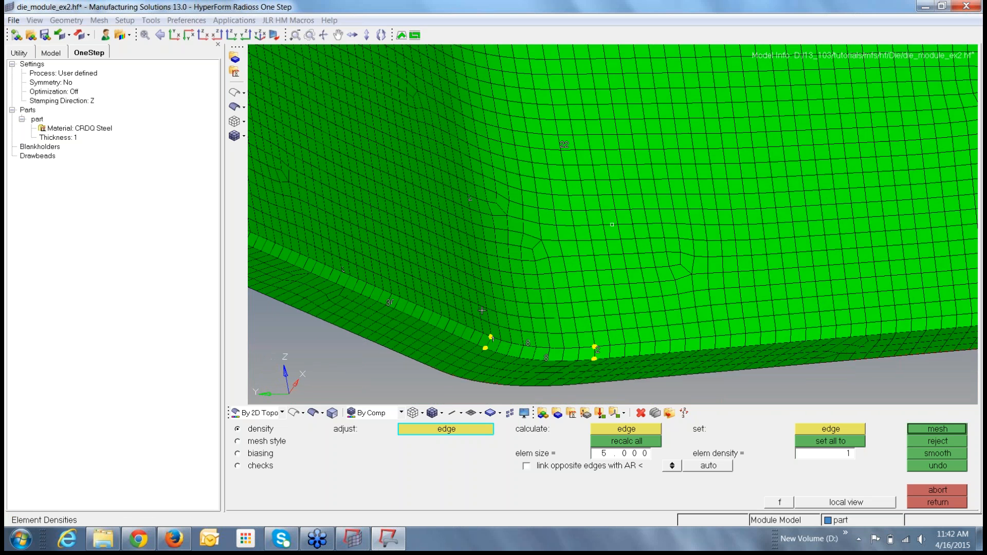
{"action": "left_click", "coordinate": [494, 340]}
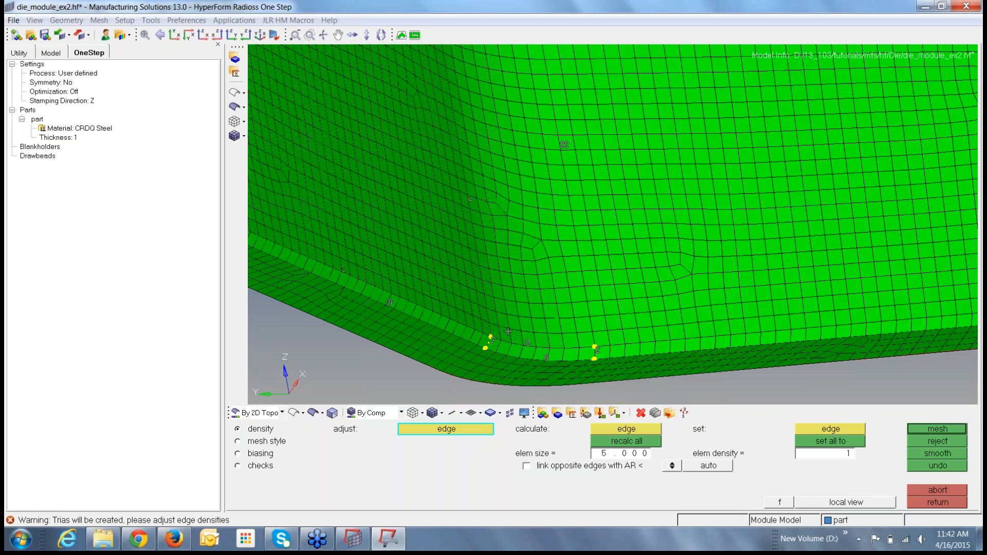
Adjust the density of the flange-radius edge beside the narrow end face and remesh the part with the modified edge densities
{"action": "scroll", "coordinate": [556, 340], "scroll_direction": "down", "scroll_amount": 8}
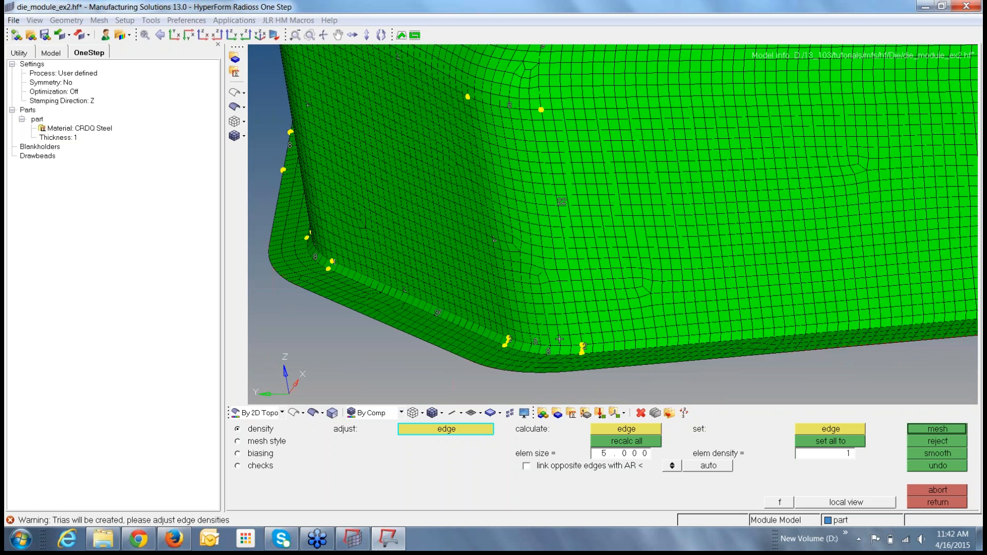
{"action": "left_click_drag", "start_coordinate": [602, 294], "coordinate": [654, 301], "text": "ctrl"}
{"action": "left_click", "coordinate": [543, 391]}
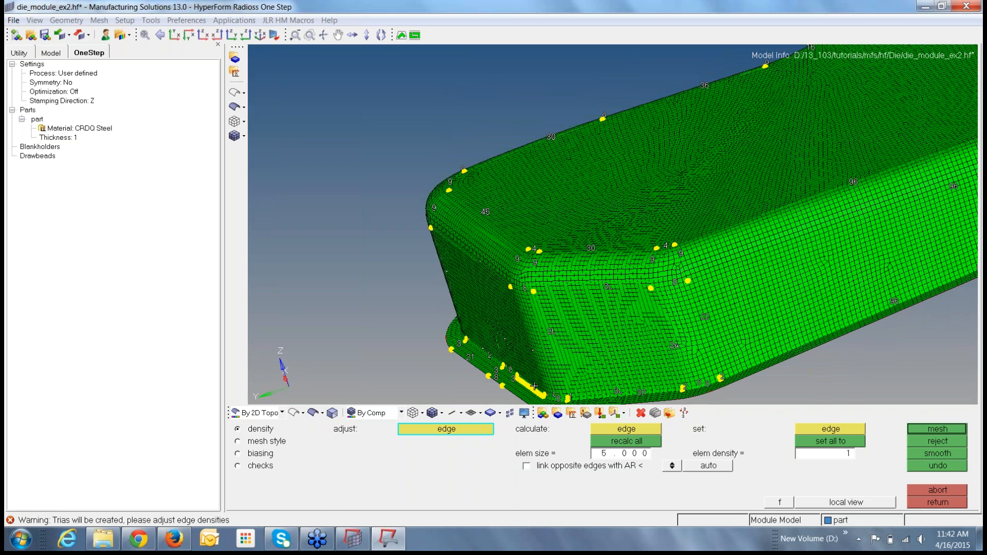
{"action": "left_click", "coordinate": [926, 430]}
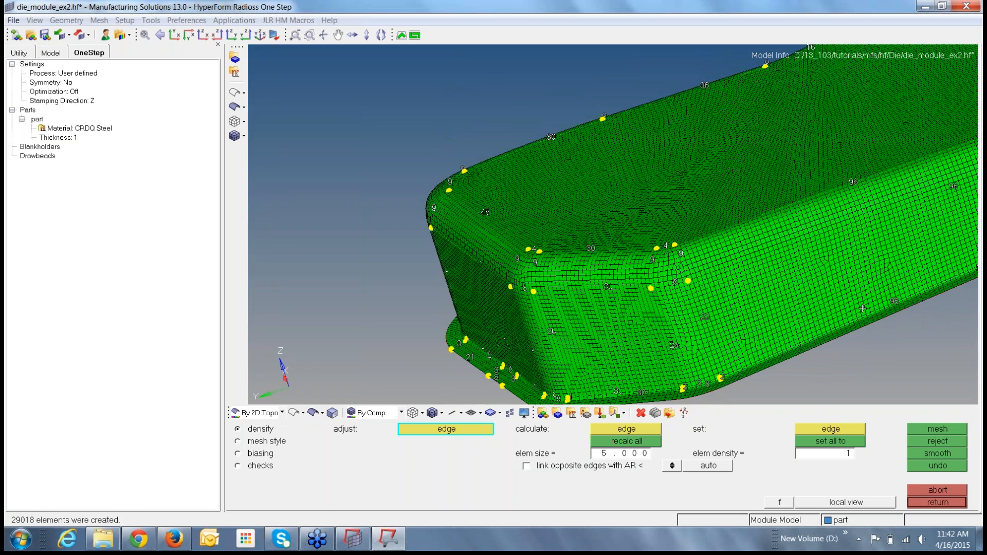
Examine the remeshed flange radius, side walls and rounded corners around the part
{"action": "scroll", "coordinate": [598, 215], "scroll_direction": "up", "scroll_amount": 10}
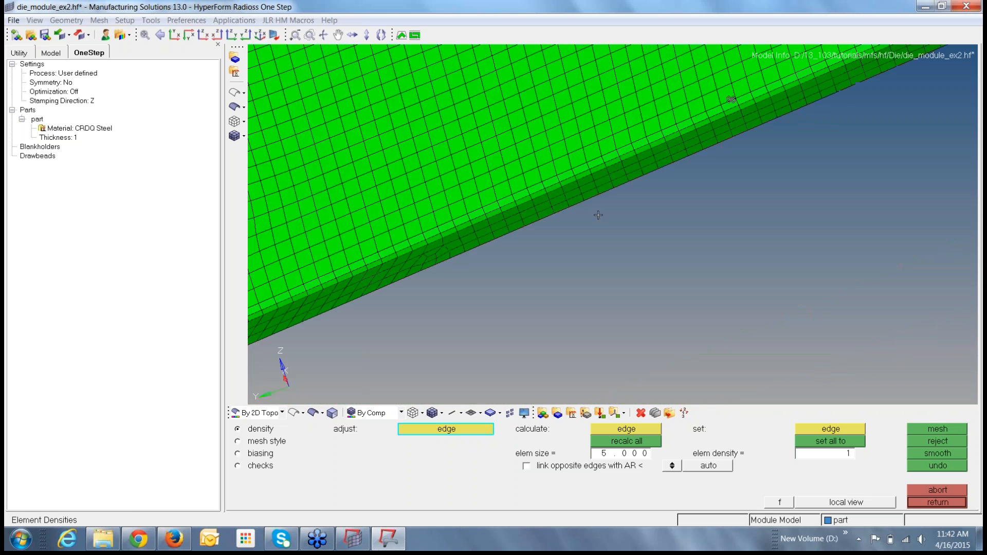
{"action": "right_click_drag", "start_coordinate": [615, 207], "coordinate": [582, 236], "text": "ctrl"}
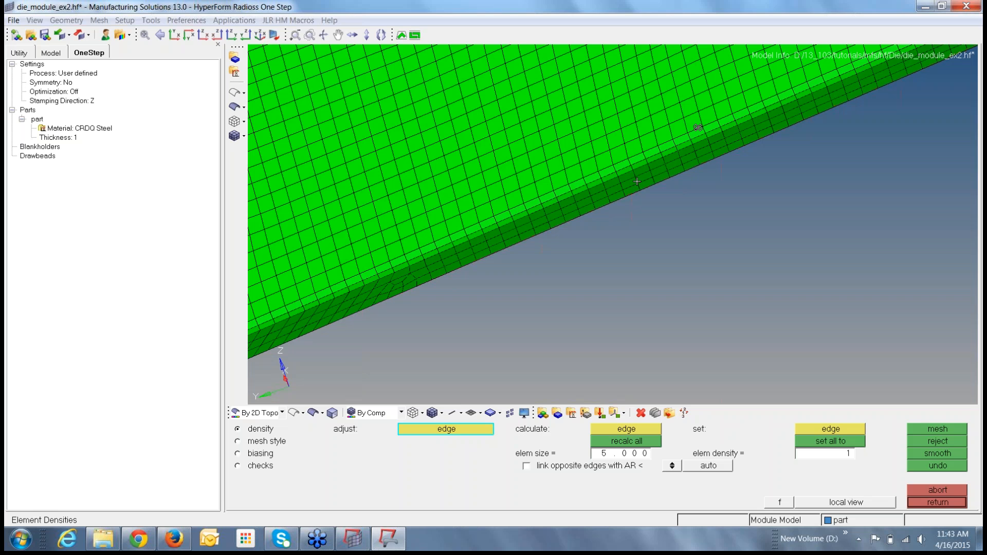
{"action": "scroll", "coordinate": [637, 181], "scroll_direction": "down", "scroll_amount": 10}
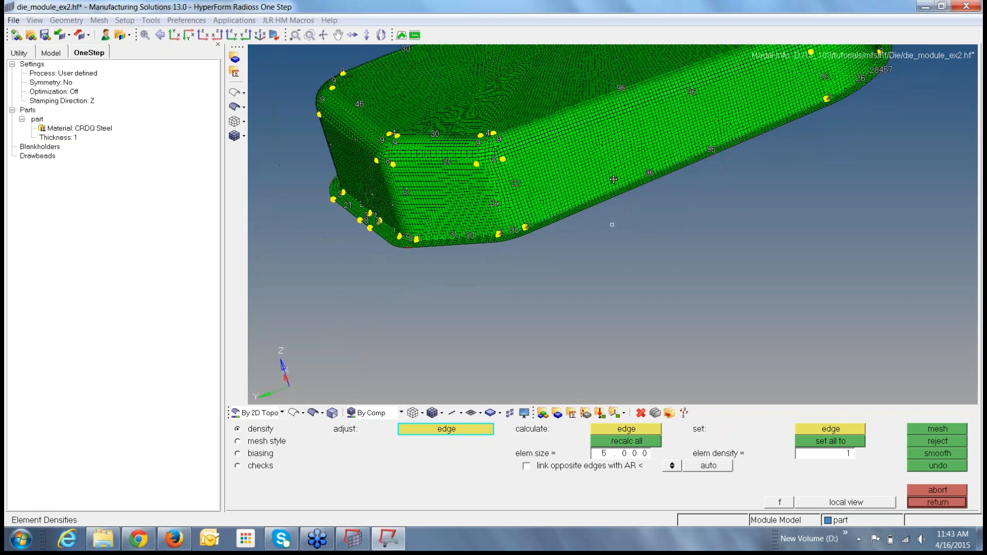
{"action": "scroll", "coordinate": [613, 179], "scroll_direction": "up", "scroll_amount": 10}
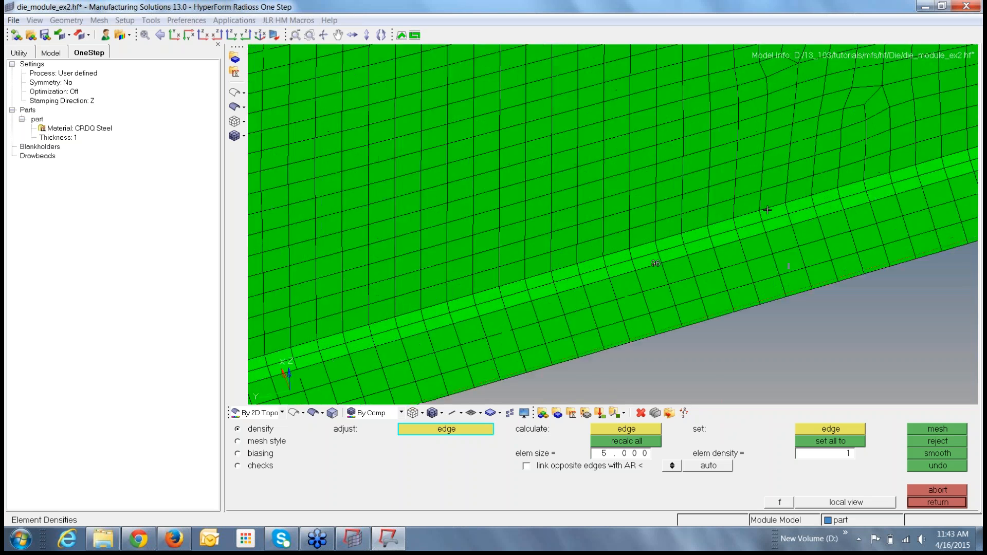
{"action": "scroll", "coordinate": [767, 210], "scroll_direction": "up", "scroll_amount": 3}
{"action": "scroll", "coordinate": [766, 210], "scroll_direction": "down", "scroll_amount": 10}
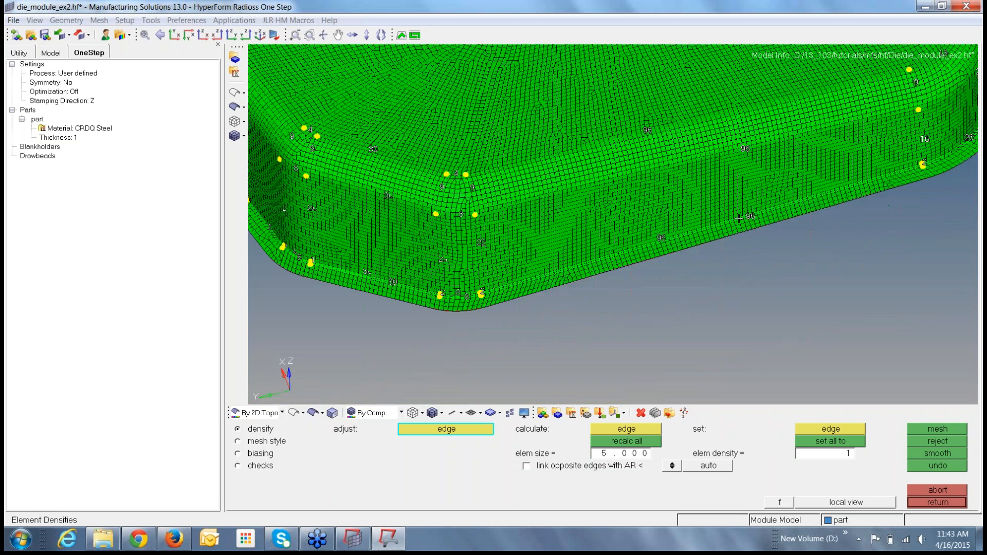
{"action": "scroll", "coordinate": [739, 218], "scroll_direction": "down", "scroll_amount": 3}
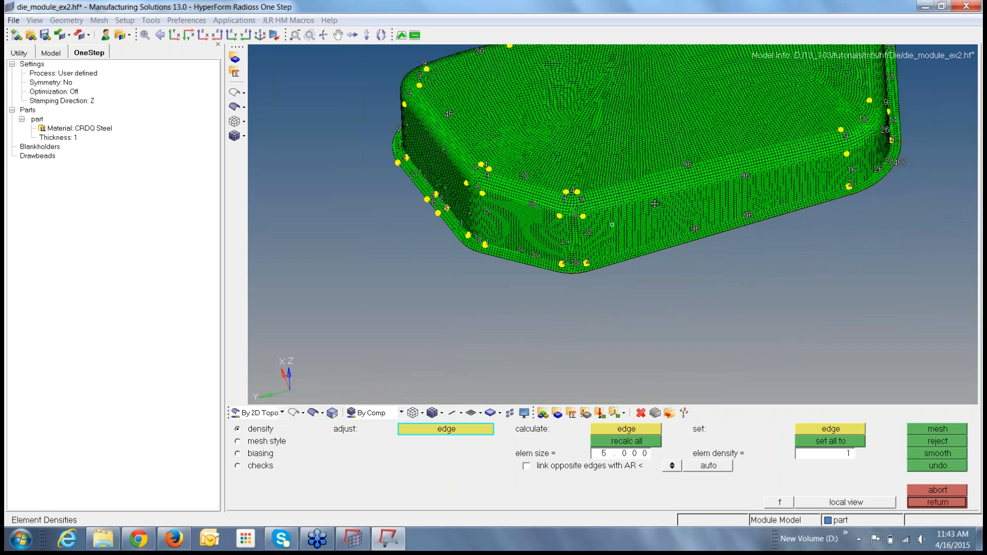
{"action": "left_click_drag", "start_coordinate": [654, 203], "coordinate": [482, 193], "text": "ctrl"}
{"action": "right_click_drag", "start_coordinate": [481, 193], "coordinate": [452, 207], "text": "ctrl"}
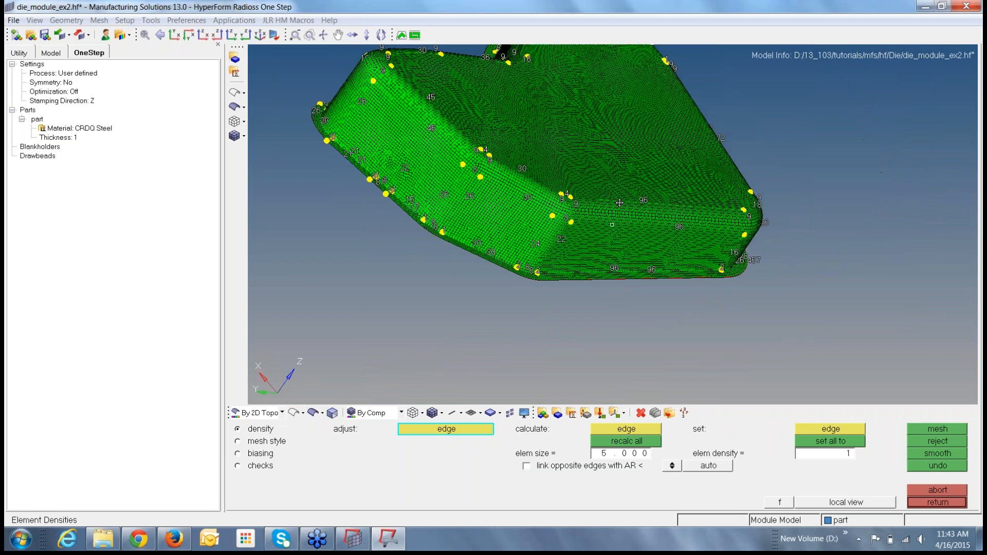
{"action": "mouse_move", "coordinate": [741, 219]}
{"action": "left_mouse_down", "text": "ctrl"}
{"action": "mouse_move", "coordinate": [642, 224]}
{"action": "mouse_move", "coordinate": [603, 238]}
{"action": "left_mouse_up", "text": "ctrl"}
{"action": "scroll", "coordinate": [641, 224], "scroll_direction": "up", "scroll_amount": 3, "text": "ctrl"}
{"action": "scroll", "coordinate": [603, 238], "scroll_direction": "up", "scroll_amount": 2, "text": "ctrl"}
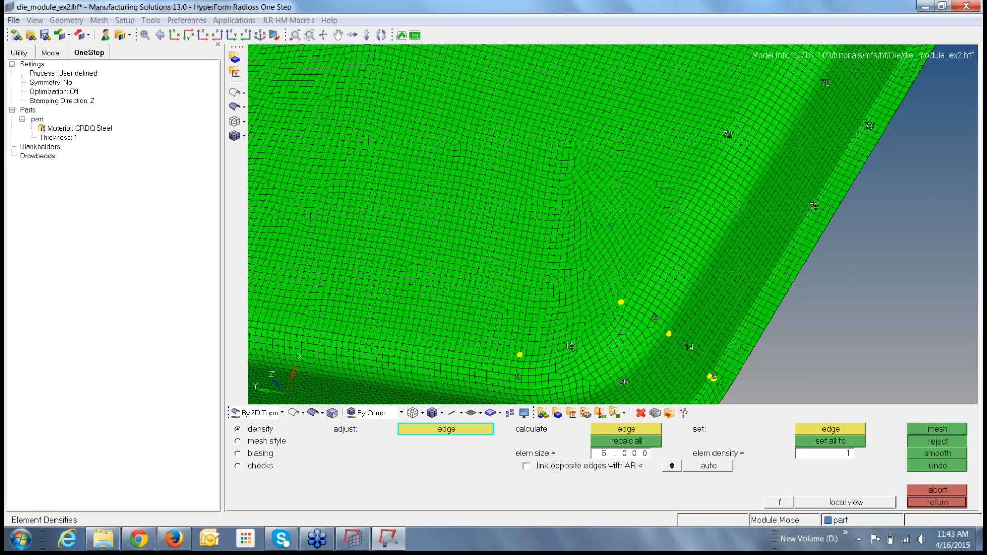
Reject the size-and-bias mesh and set the automesh to QI optimize with the mesh type quads only
{"action": "left_click", "coordinate": [938, 442]}
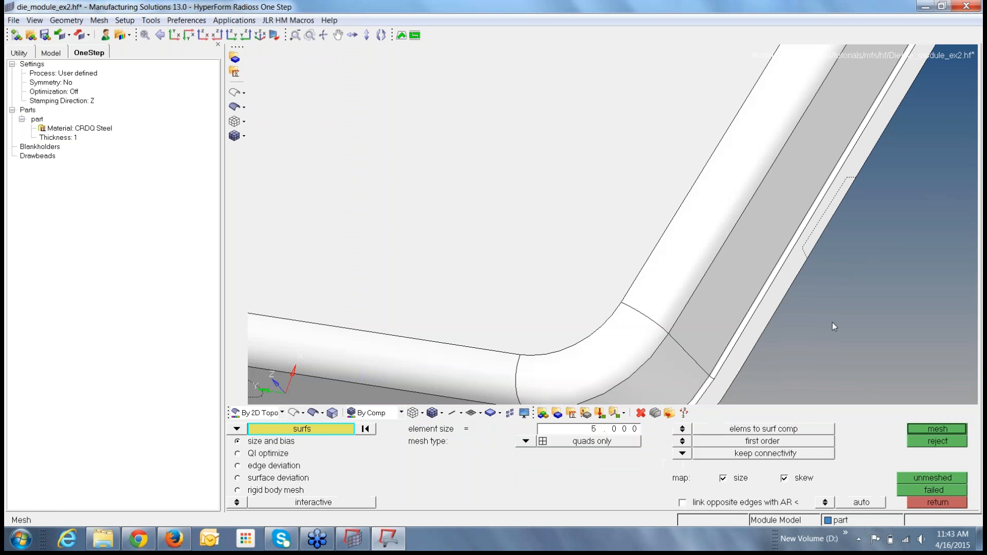
{"action": "left_click", "coordinate": [238, 455]}
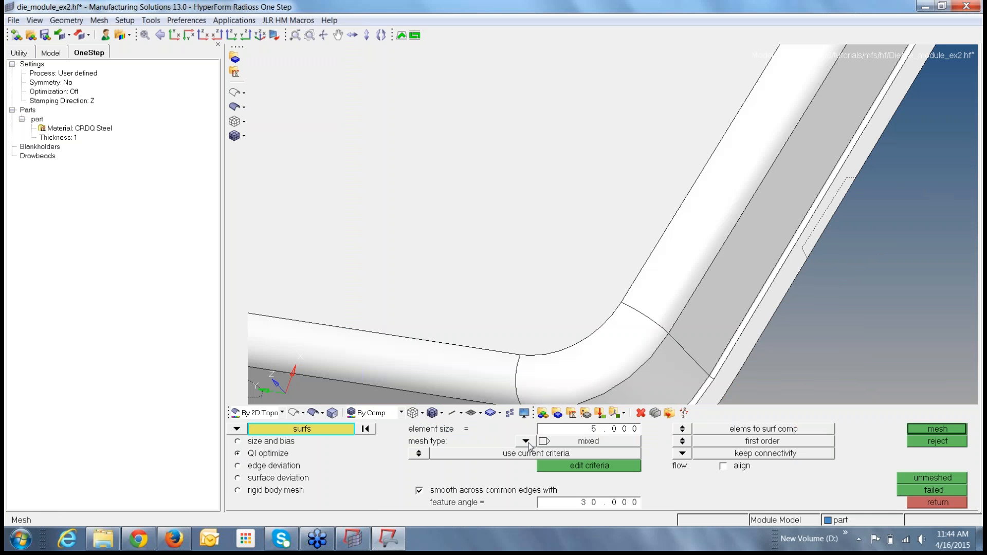
{"action": "left_click", "coordinate": [526, 442]}
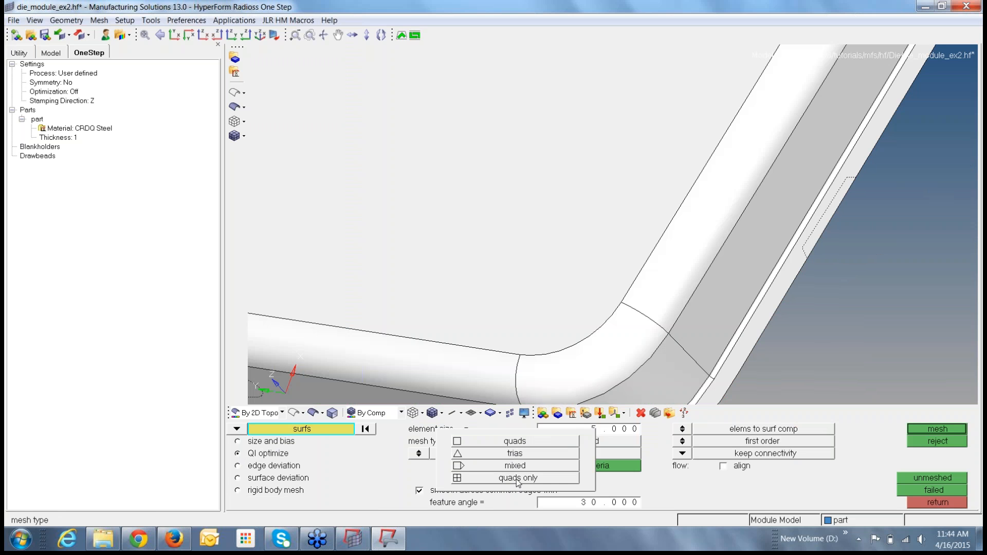
{"action": "left_click", "coordinate": [518, 479]}
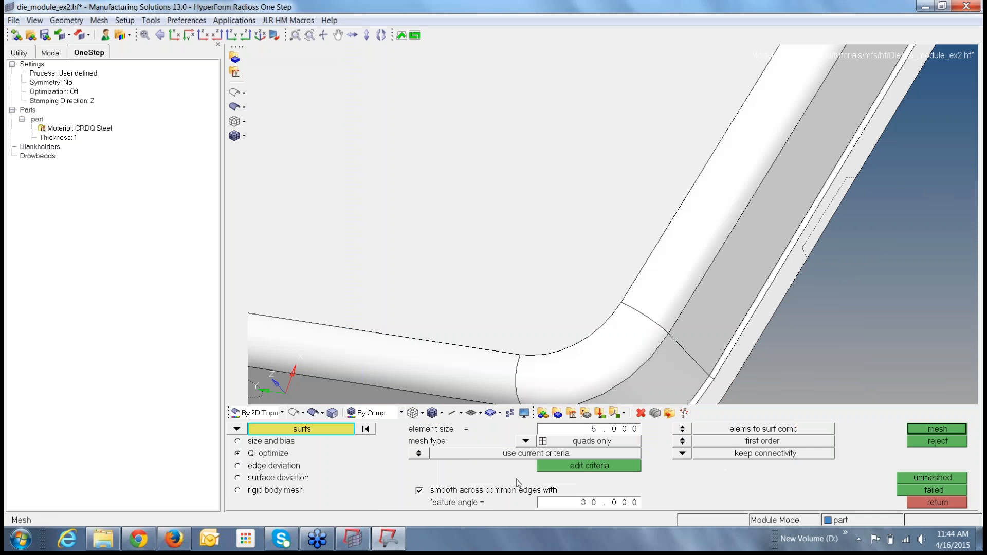
Set the minimum element size in the quality criteria to 2 and generate the QI-optimized mesh
{"action": "left_click", "coordinate": [590, 465]}
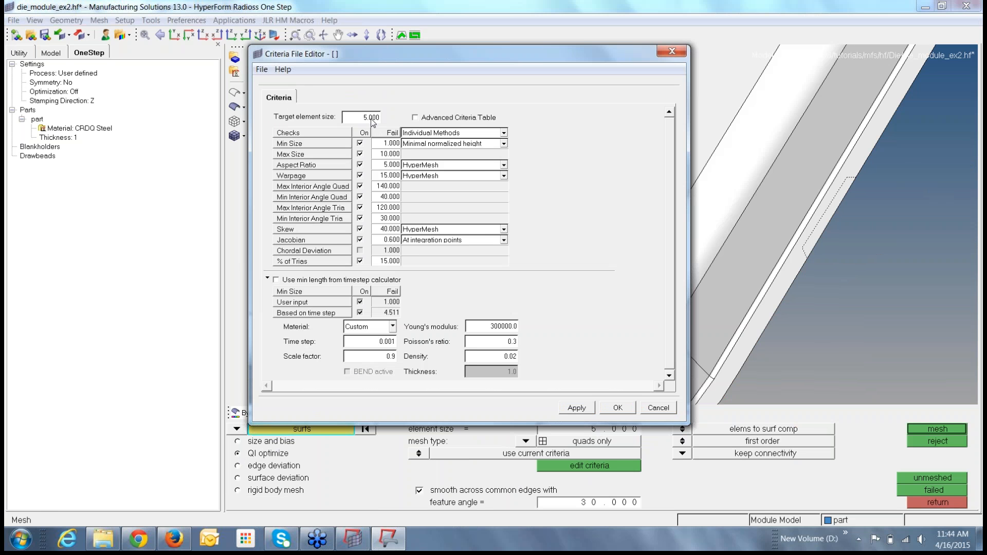
{"action": "left_click", "coordinate": [385, 143]}
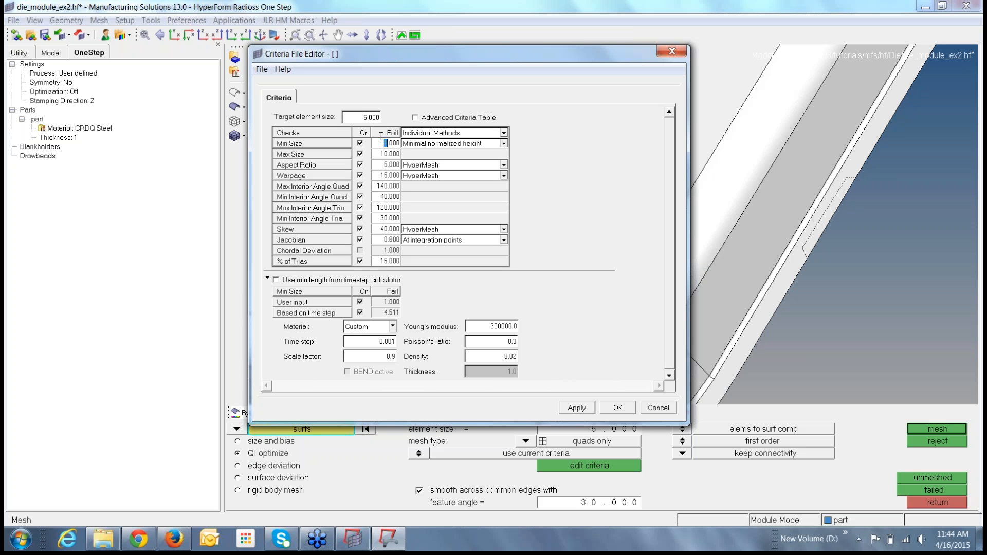
{"action": "type", "text": "2"}
{"action": "left_click", "coordinate": [577, 408]}
{"action": "left_click", "coordinate": [618, 408]}
{"action": "left_click", "coordinate": [929, 430]}
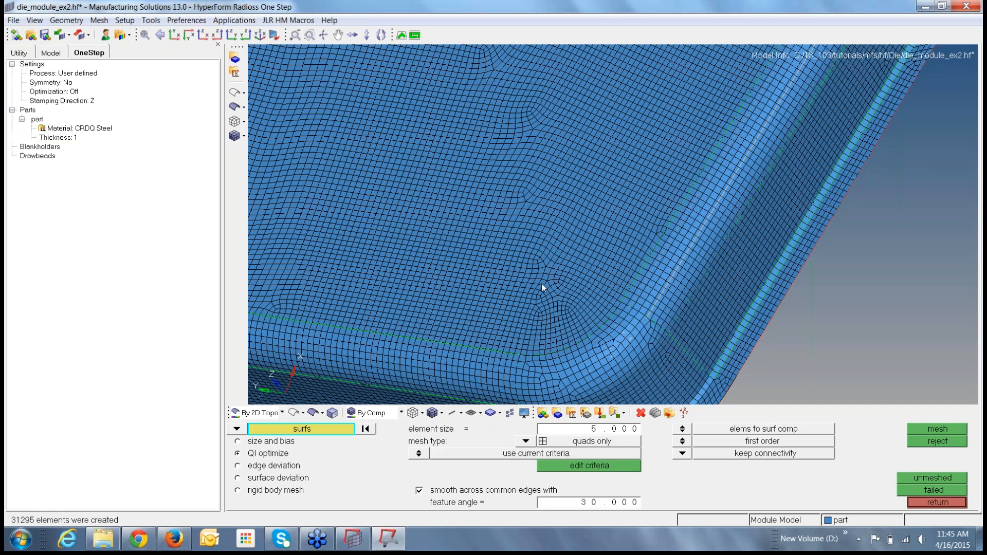
Examine the QI-optimized mesh on the top face, walls and flange radius
{"action": "scroll", "coordinate": [542, 283], "scroll_direction": "down", "scroll_amount": 3, "text": "ctrl"}
{"action": "left_click_drag", "start_coordinate": [542, 283], "coordinate": [613, 278], "text": "ctrl"}
{"action": "scroll", "coordinate": [612, 278], "scroll_direction": "up", "scroll_amount": 2, "text": "ctrl"}
{"action": "right_click_drag", "start_coordinate": [525, 279], "coordinate": [458, 272], "text": "ctrl"}
{"action": "scroll", "coordinate": [615, 238], "scroll_direction": "down", "scroll_amount": 3, "text": "ctrl"}
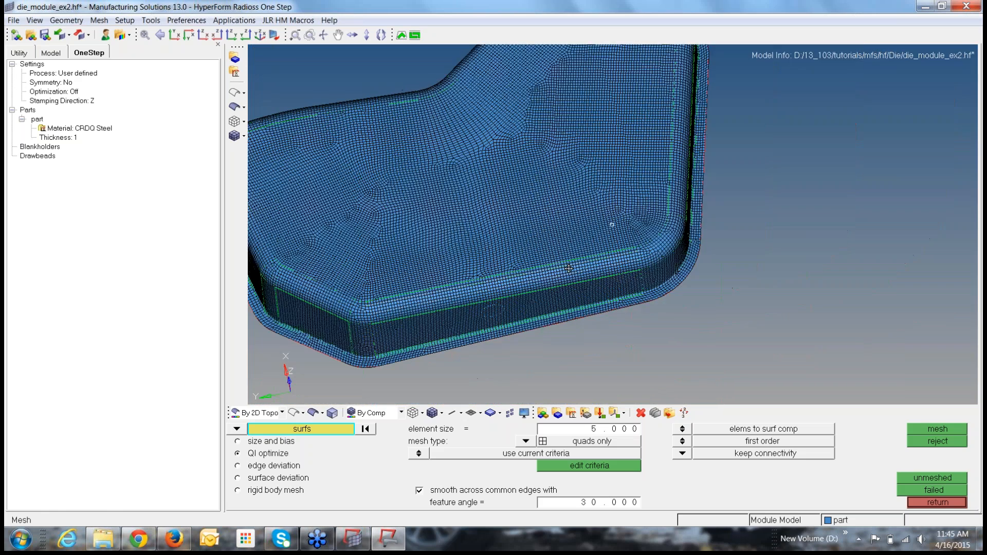
{"action": "left_click_drag", "start_coordinate": [539, 271], "coordinate": [547, 247], "text": "ctrl"}
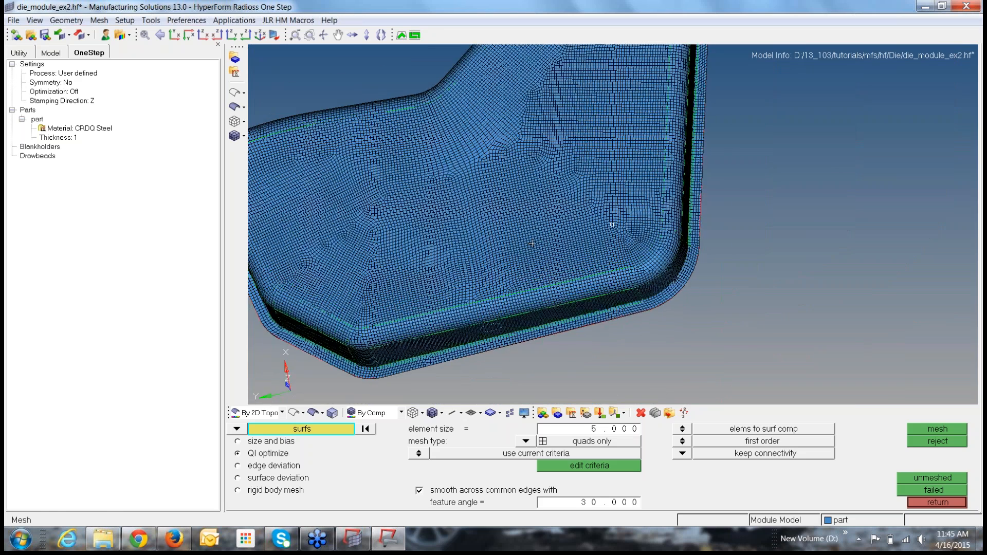
{"action": "scroll", "coordinate": [548, 246], "scroll_direction": "up", "scroll_amount": 3, "text": "ctrl"}
{"action": "right_click_drag", "start_coordinate": [547, 246], "coordinate": [713, 296], "text": "ctrl"}
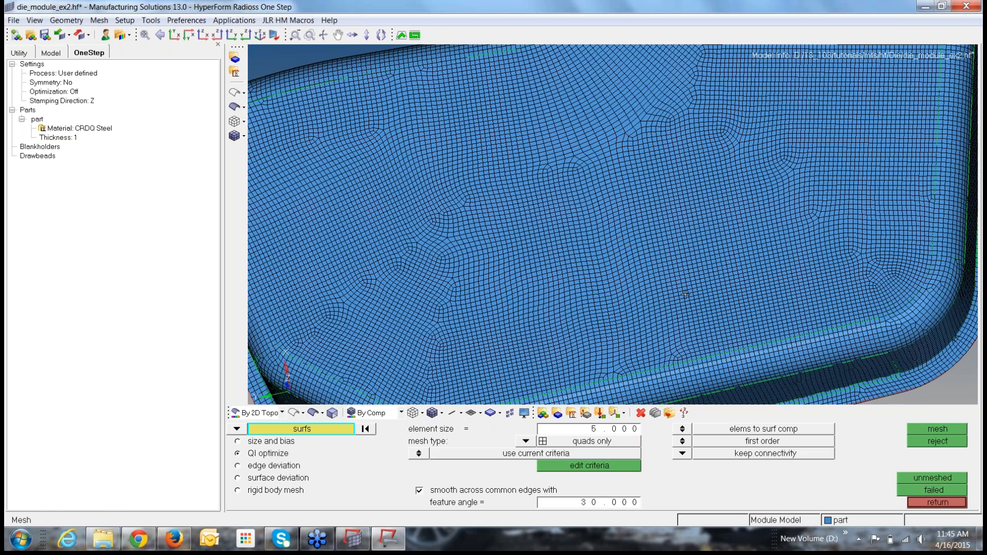
{"action": "key", "text": "f"}
{"action": "scroll", "coordinate": [612, 224], "scroll_direction": "up", "scroll_amount": 10}
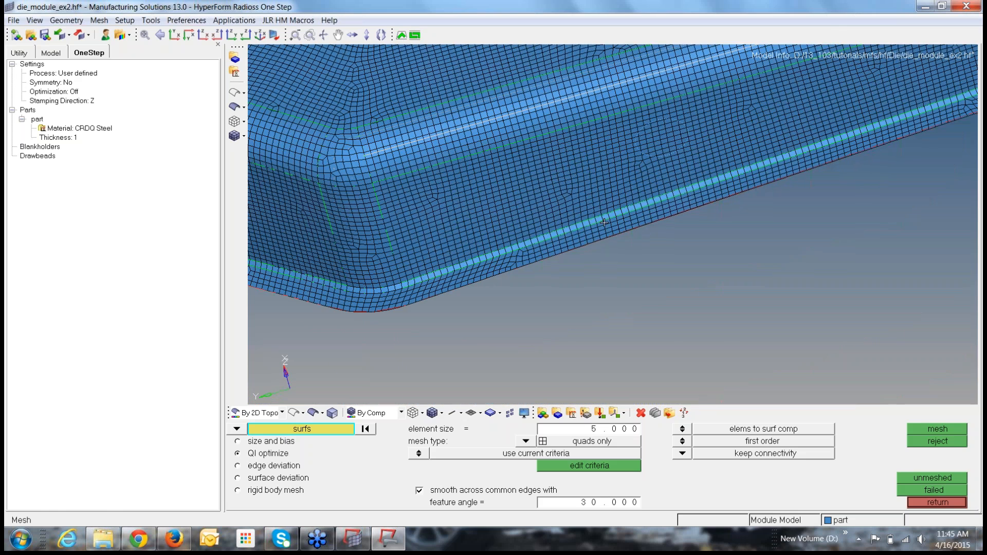
Reject the QI-optimized mesh and remesh the surfaces by edge deviation with a minimum element size of 2 and quads only
{"action": "left_click", "coordinate": [948, 442]}
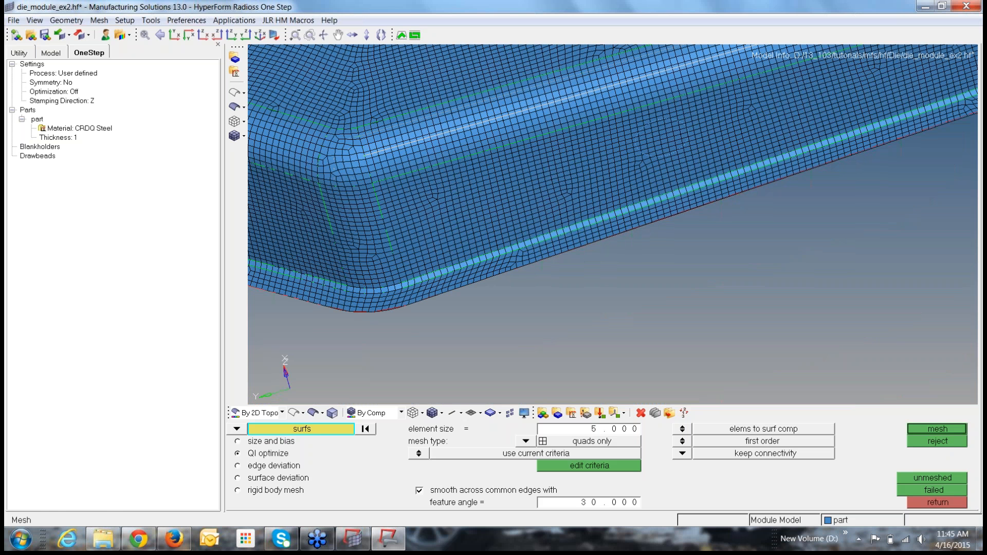
{"action": "left_click", "coordinate": [237, 466]}
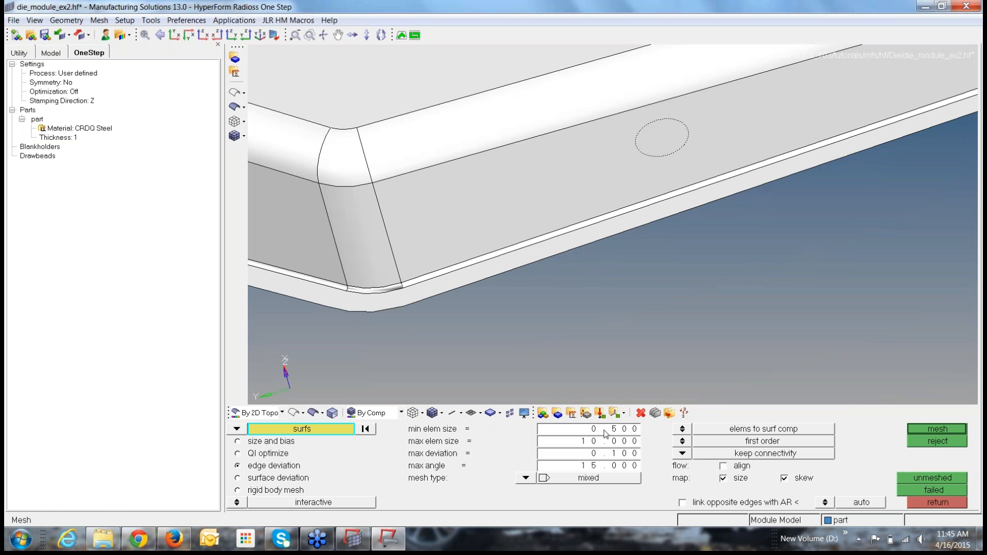
{"action": "left_click", "coordinate": [622, 430]}
{"action": "type", "text": "2"}
{"action": "left_click", "coordinate": [526, 479]}
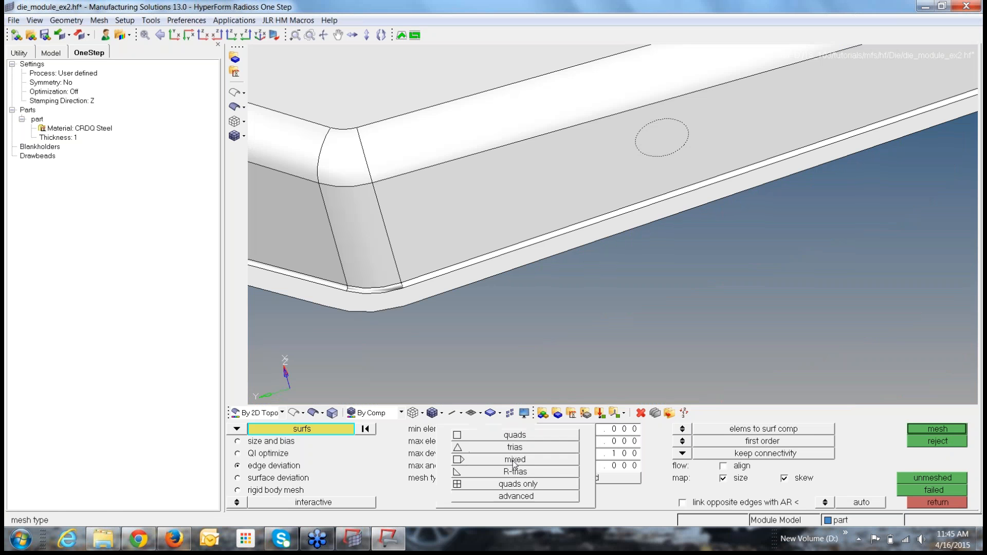
{"action": "left_click", "coordinate": [512, 485]}
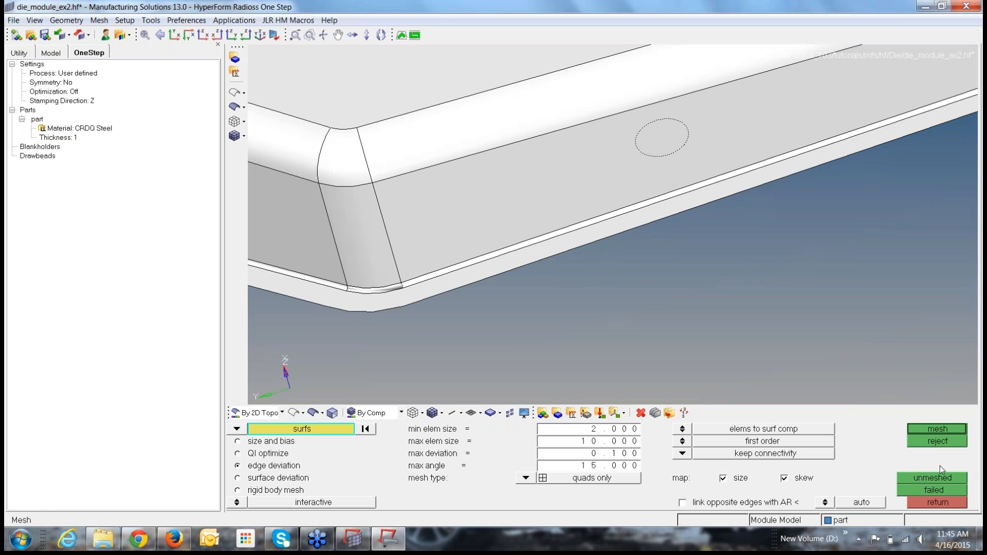
{"action": "left_click", "coordinate": [939, 430]}
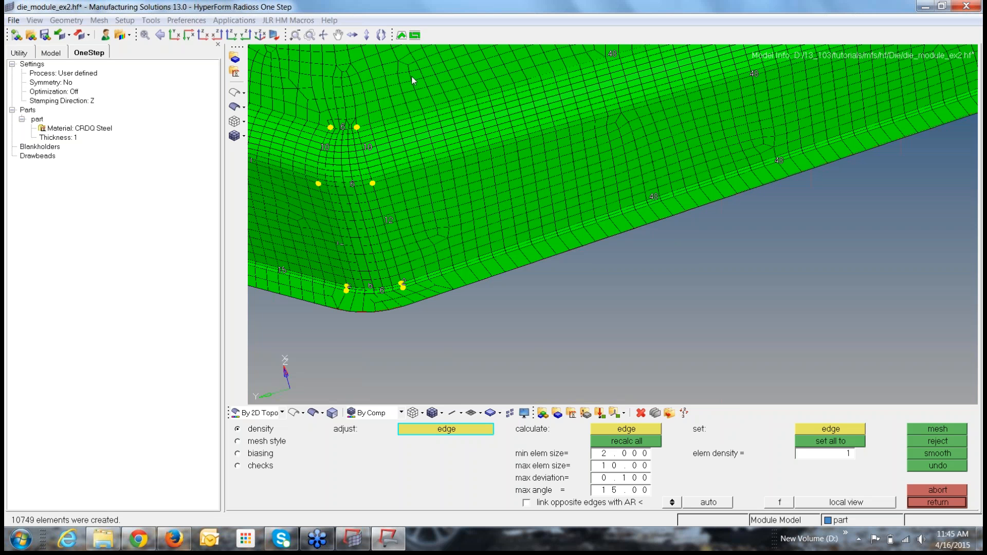
{"action": "left_click", "coordinate": [954, 503]}
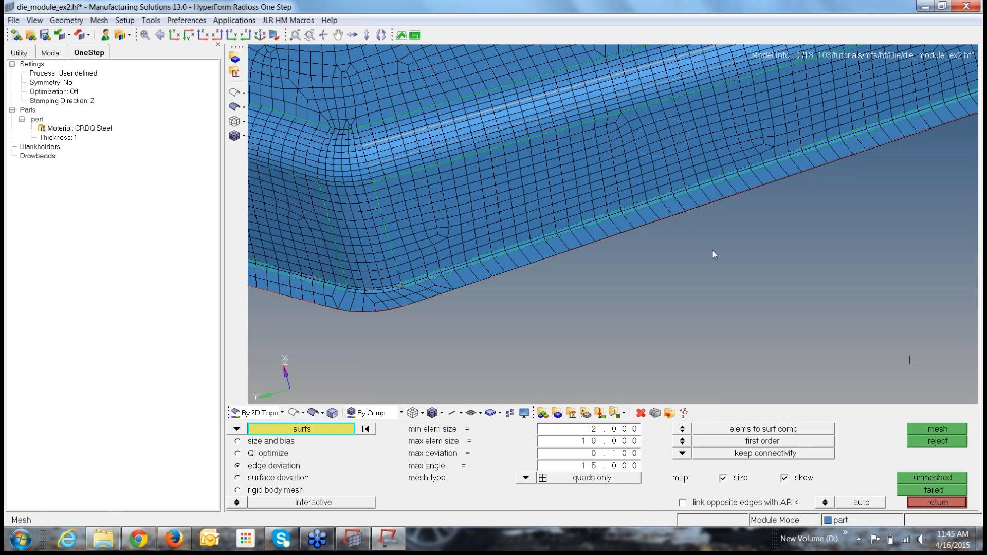
Select all elements of the edge deviation mesh in the automesh
{"action": "scroll", "coordinate": [713, 251], "scroll_direction": "down", "scroll_amount": 5}
{"action": "mouse_move", "coordinate": [750, 254]}
{"action": "left_mouse_down", "text": "ctrl"}
{"action": "mouse_move", "coordinate": [838, 200]}
{"action": "mouse_move", "coordinate": [463, 144]}
{"action": "mouse_move", "coordinate": [586, 231]}
{"action": "mouse_move", "coordinate": [643, 240]}
{"action": "mouse_move", "coordinate": [695, 247]}
{"action": "mouse_move", "coordinate": [412, 142]}
{"action": "mouse_move", "coordinate": [575, 139]}
{"action": "mouse_move", "coordinate": [747, 232]}
{"action": "mouse_move", "coordinate": [512, 255]}
{"action": "left_mouse_up", "text": "ctrl"}
{"action": "scroll", "coordinate": [575, 139], "scroll_direction": "up", "scroll_amount": 3, "text": "ctrl"}
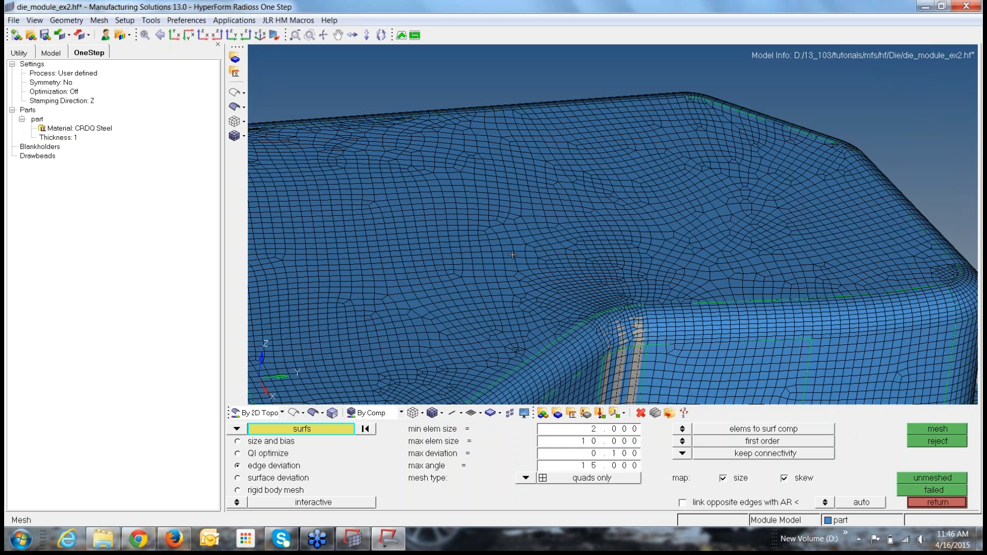
{"action": "right_click_drag", "start_coordinate": [512, 254], "coordinate": [669, 223], "text": "ctrl"}
{"action": "left_click", "coordinate": [670, 223]}
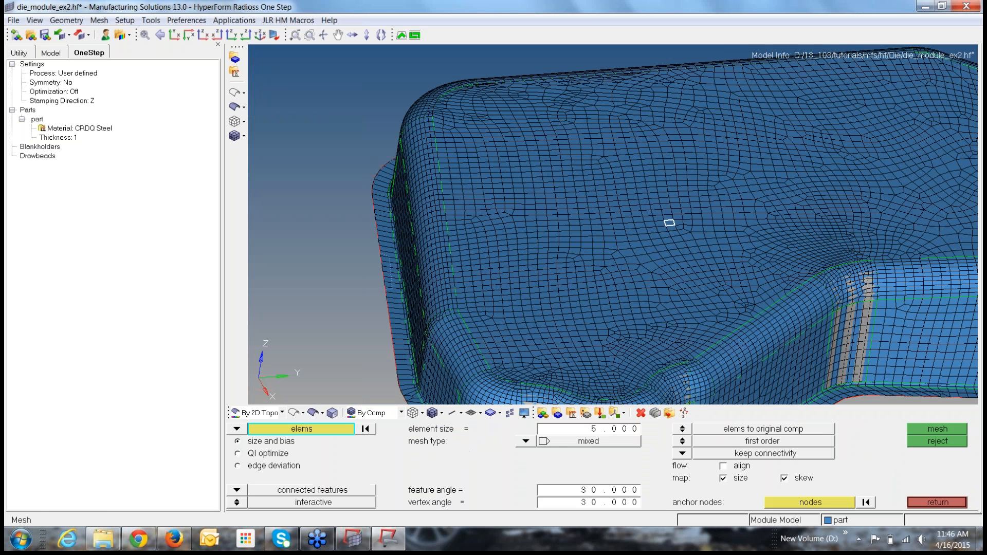
{"action": "left_click", "coordinate": [269, 430]}
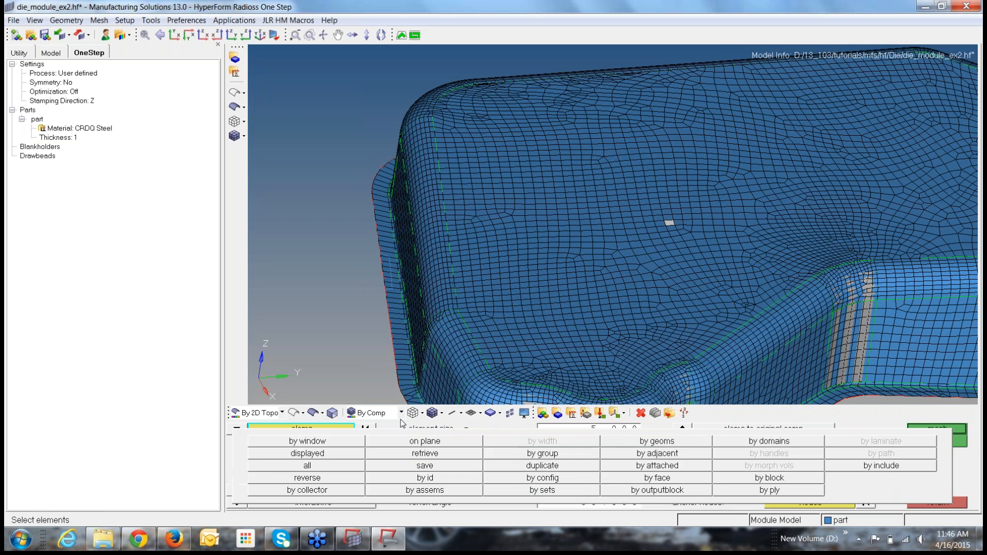
{"action": "left_click", "coordinate": [337, 431]}
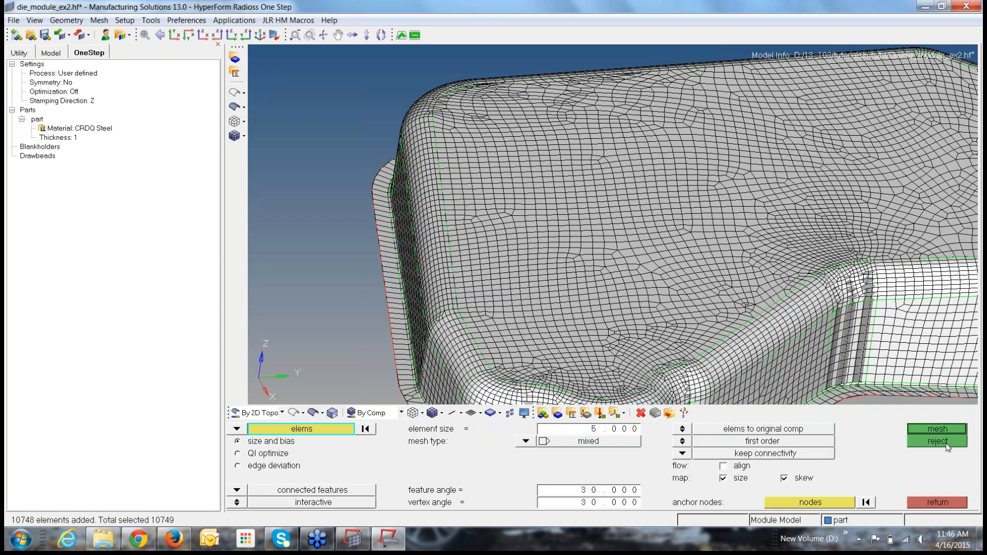
Reject the current mesh, then set the element size to 4 and the mesh type to quads only
{"action": "left_click", "coordinate": [945, 433]}
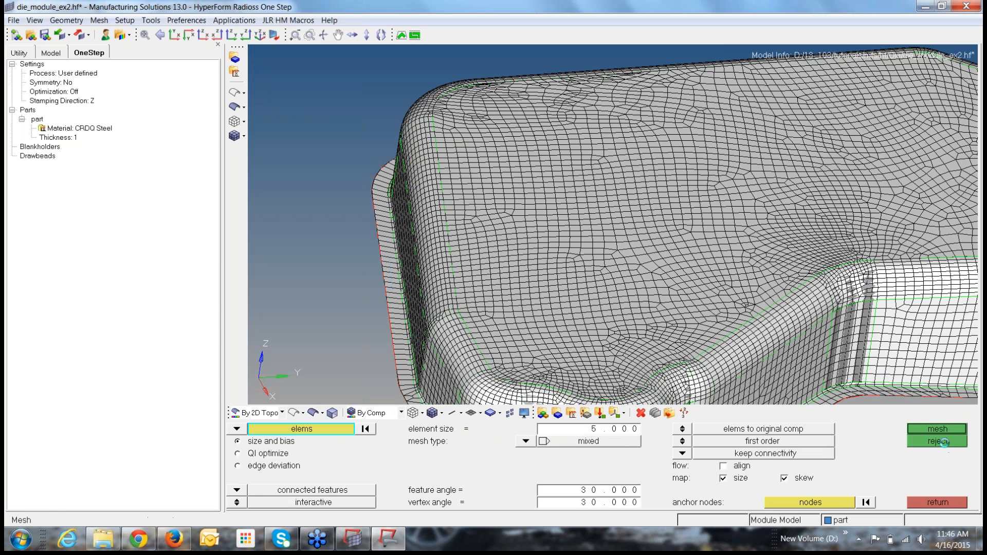
{"action": "left_click", "coordinate": [944, 441]}
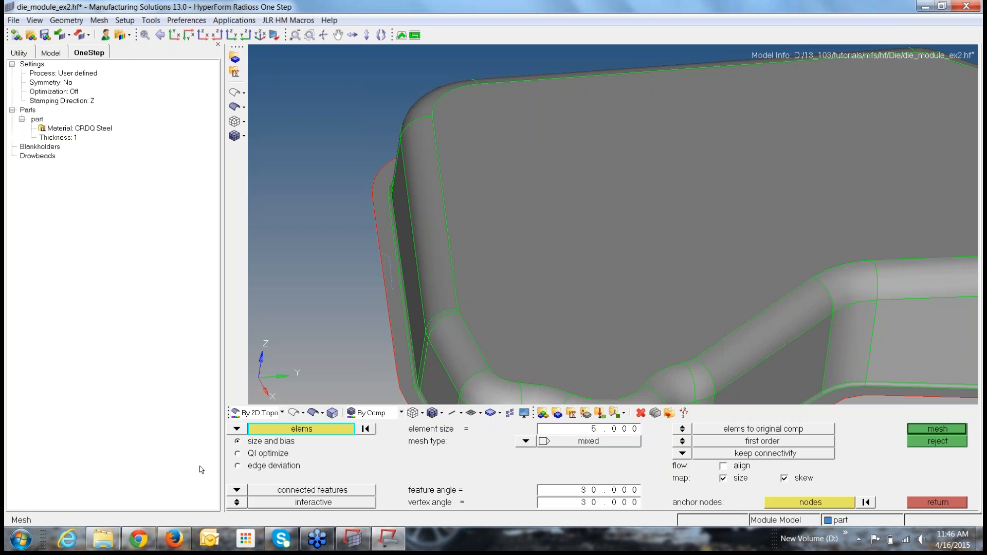
{"action": "left_click", "coordinate": [598, 429]}
{"action": "type", "text": "4"}
{"action": "key", "text": "Return"}
{"action": "left_click", "coordinate": [527, 442]}
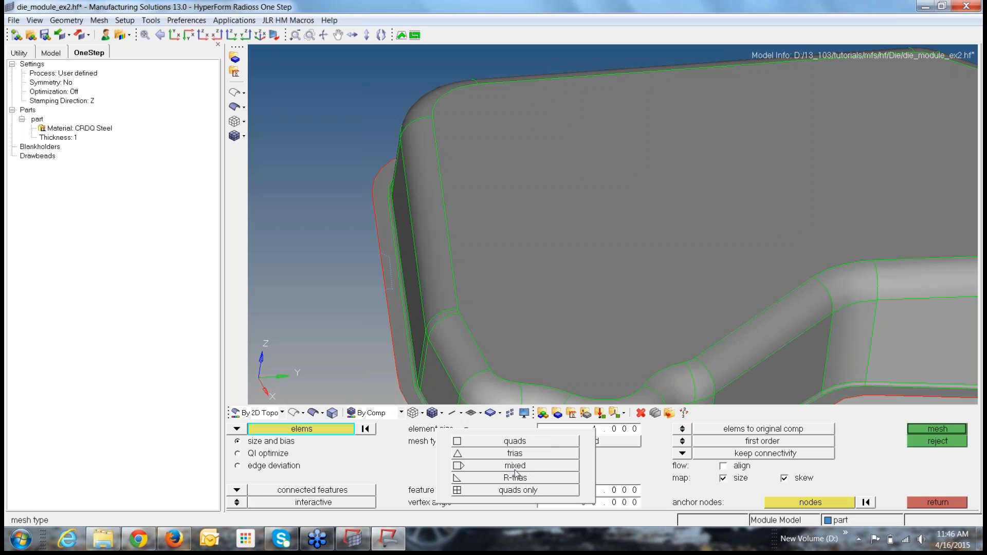
{"action": "left_click", "coordinate": [518, 492]}
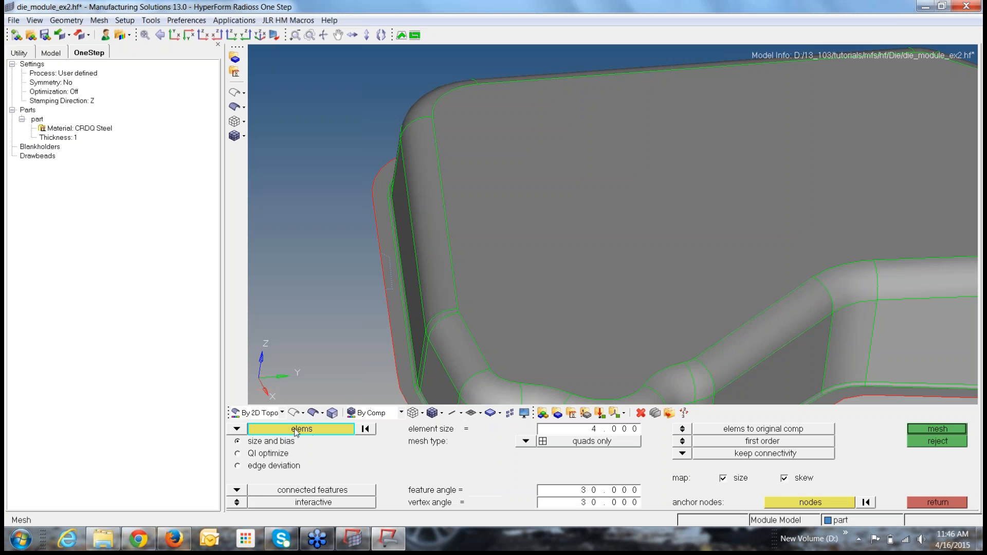
Switch the meshing target from elements to surfaces and mesh all surfaces with quads-only elements using edge deviation
{"action": "left_click", "coordinate": [298, 430]}
{"action": "left_click", "coordinate": [344, 468]}
{"action": "left_click", "coordinate": [236, 431]}
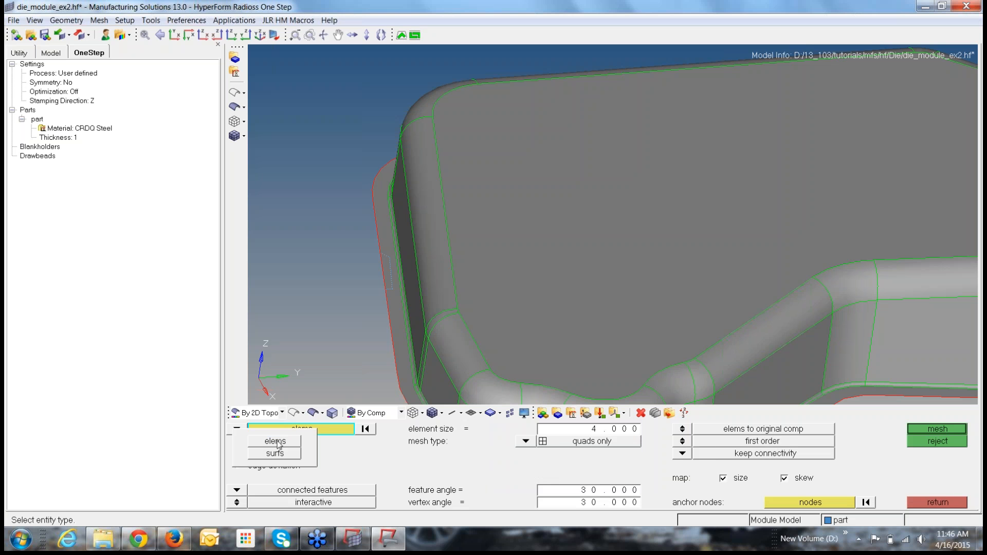
{"action": "left_click", "coordinate": [279, 452]}
{"action": "left_click", "coordinate": [237, 429]}
{"action": "left_click", "coordinate": [272, 456]}
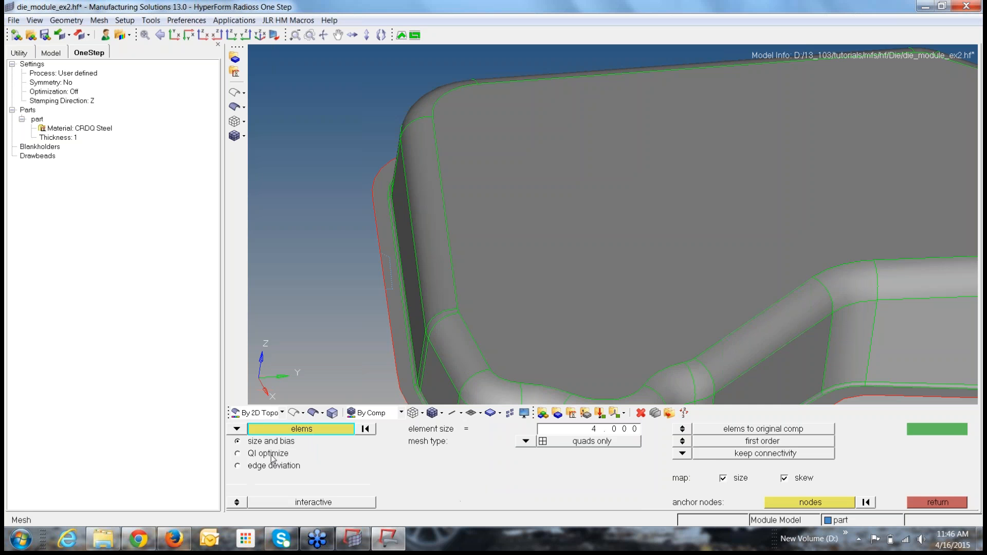
{"action": "left_click", "coordinate": [286, 429]}
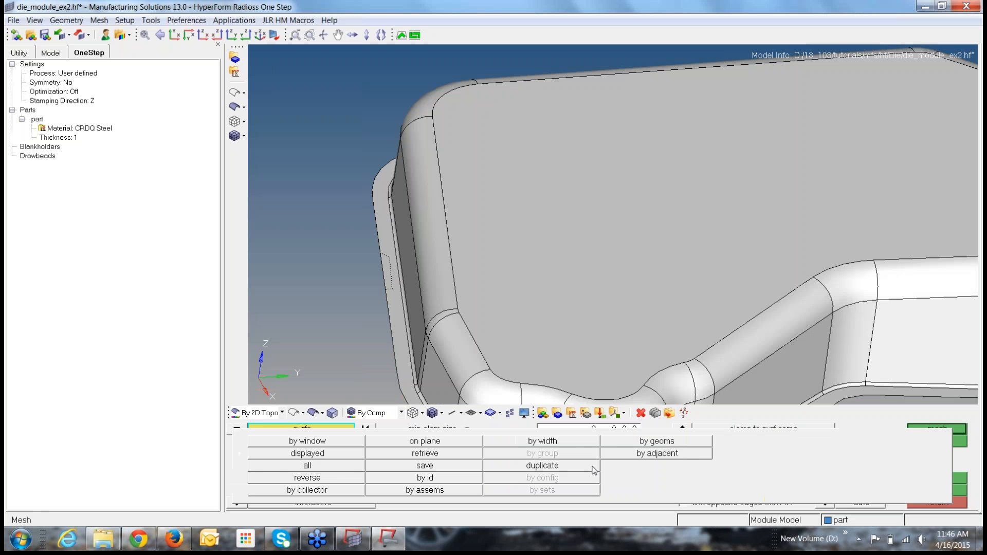
{"action": "left_click", "coordinate": [334, 468]}
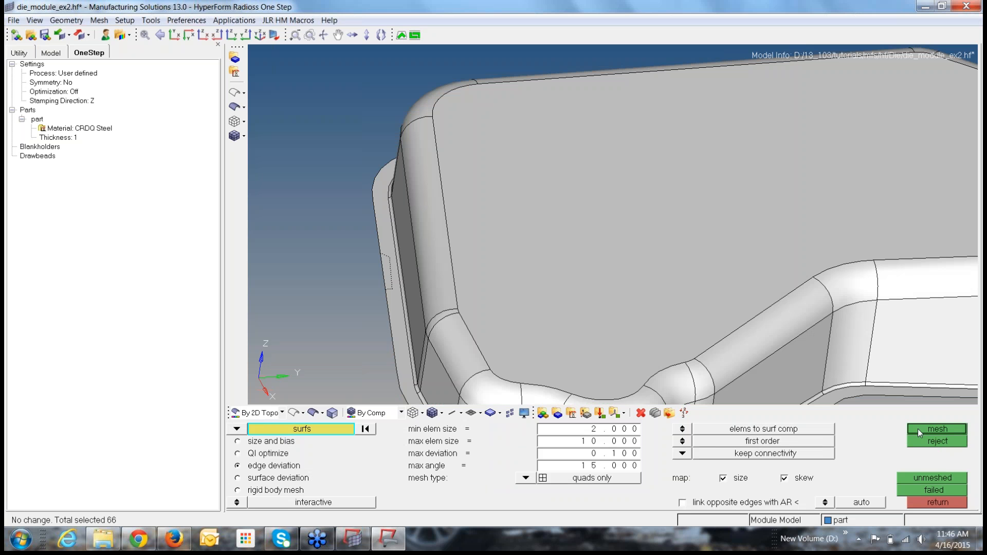
{"action": "left_click", "coordinate": [924, 430]}
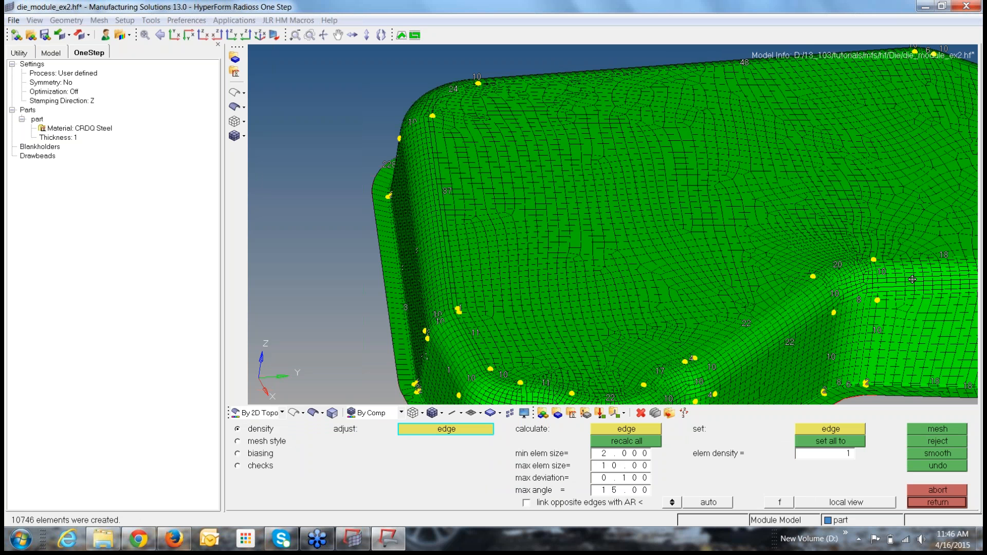
Inspect the edge-deviation mesh along the corner fillets, flange and side walls, leaving the interactive mesh editing
{"action": "right_click_drag", "start_coordinate": [913, 280], "coordinate": [858, 131], "text": "ctrl"}
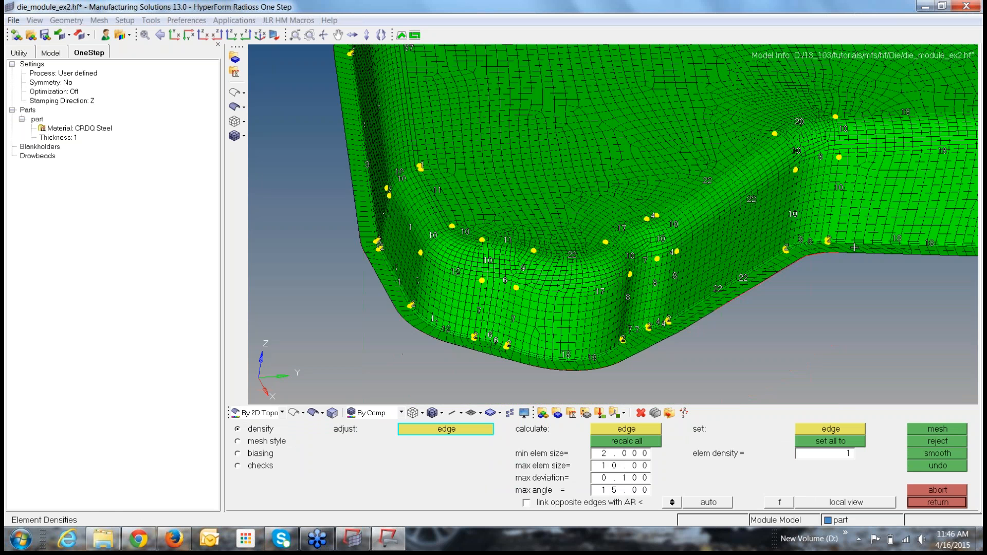
{"action": "scroll", "coordinate": [855, 247], "scroll_direction": "up", "scroll_amount": 1}
{"action": "scroll", "coordinate": [854, 247], "scroll_direction": "up", "scroll_amount": 1}
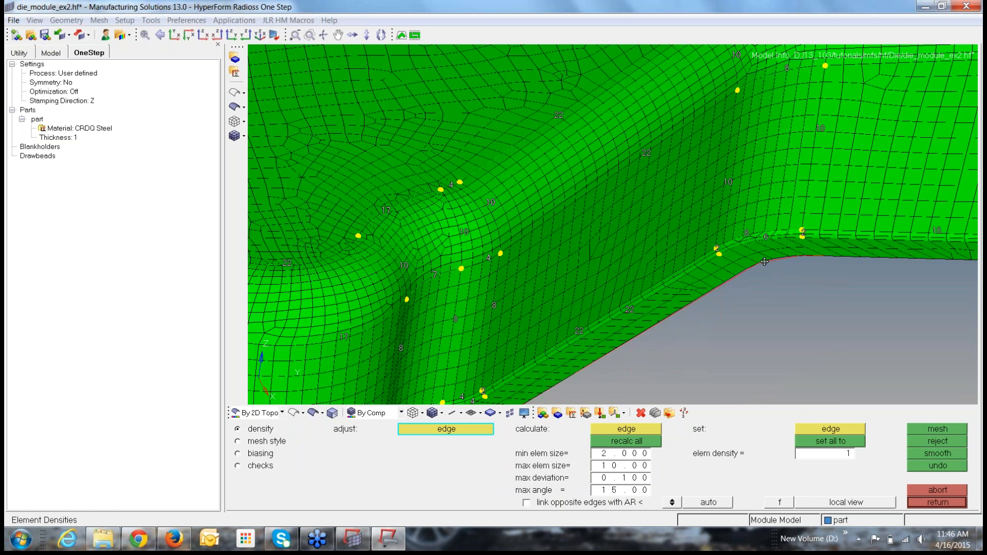
{"action": "right_click_drag", "start_coordinate": [764, 261], "coordinate": [695, 256], "text": "ctrl"}
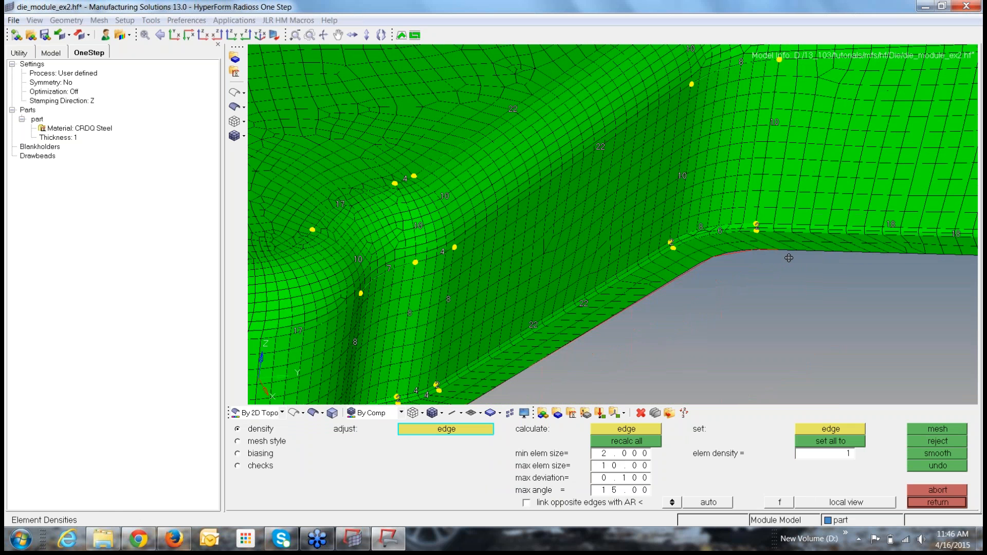
{"action": "right_click_drag", "start_coordinate": [789, 258], "coordinate": [985, 245], "text": "ctrl"}
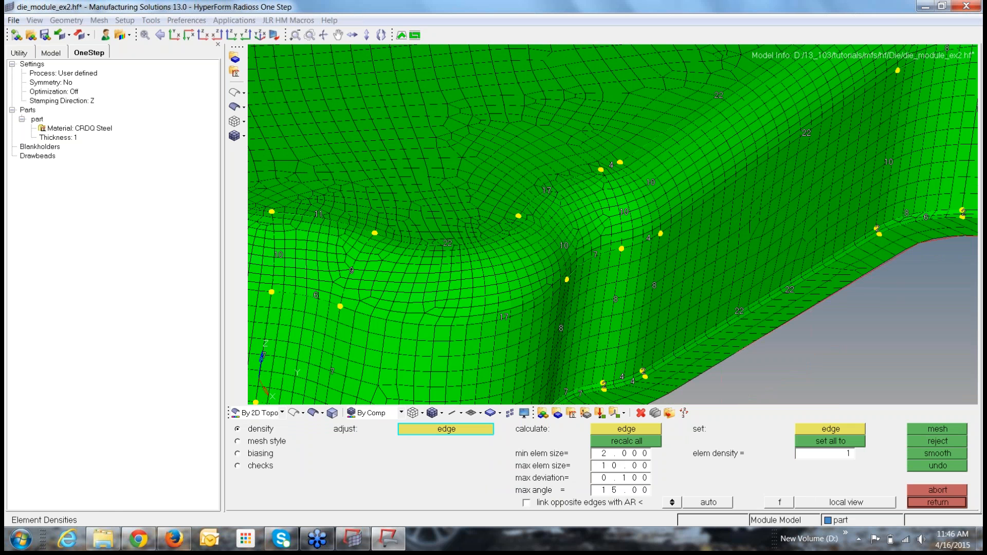
{"action": "right_click_drag", "start_coordinate": [695, 256], "coordinate": [820, 247], "text": "ctrl"}
{"action": "key", "text": "Escape"}
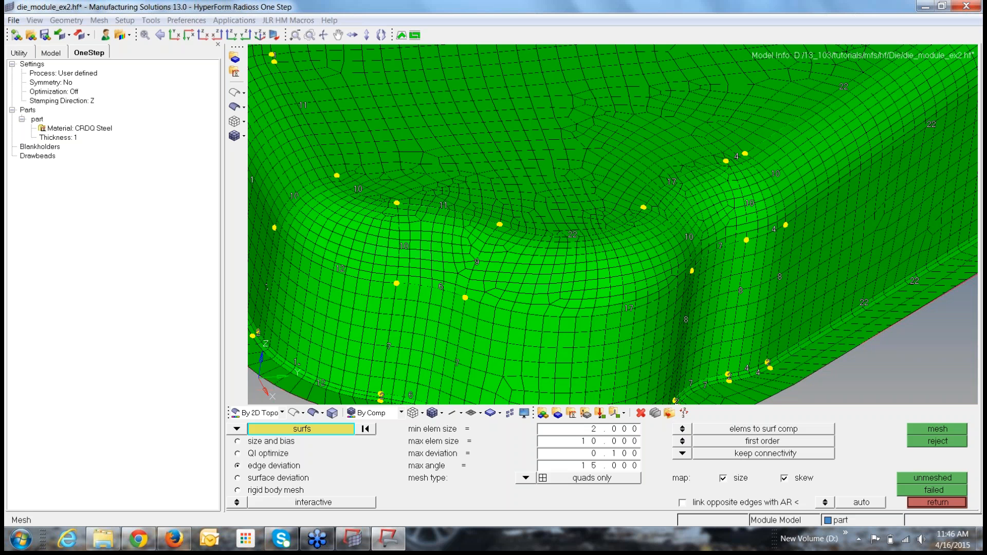
{"action": "scroll", "coordinate": [930, 347], "scroll_direction": "down", "scroll_amount": 2, "text": "ctrl"}
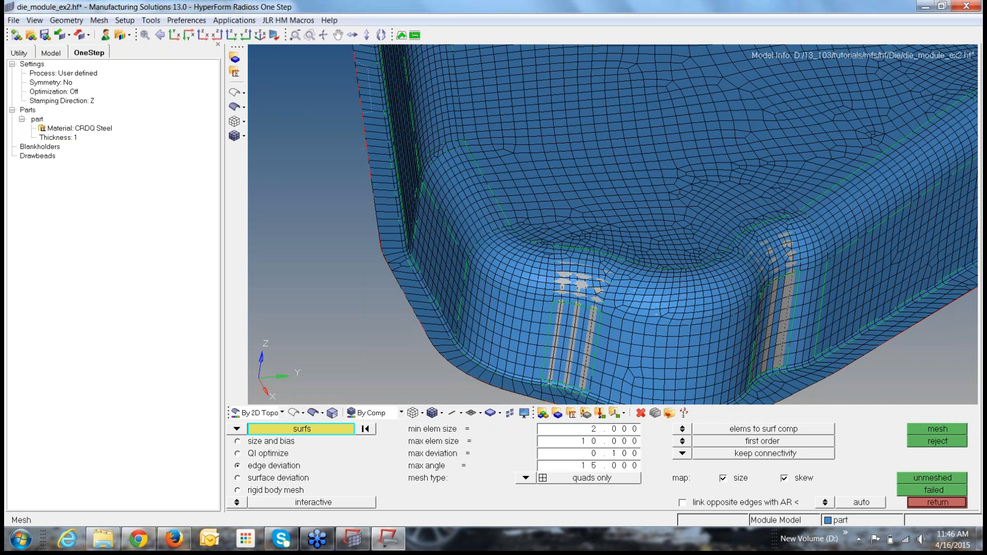
{"action": "scroll", "coordinate": [821, 296], "scroll_direction": "down", "scroll_amount": 2, "text": "ctrl"}
{"action": "left_click_drag", "start_coordinate": [821, 296], "coordinate": [484, 200], "text": "ctrl"}
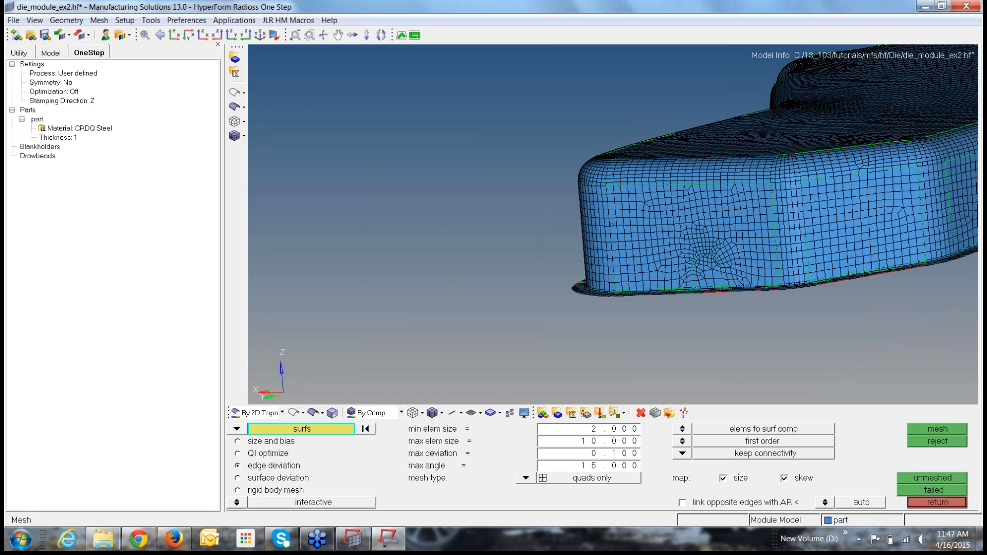
Delete all elements of the model and close the deletion tool
{"action": "key", "text": "F2"}
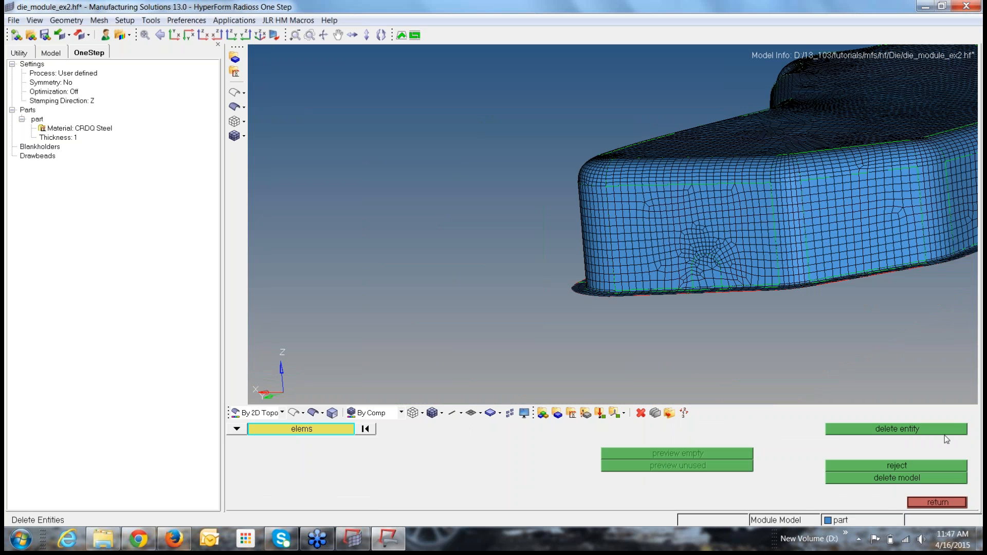
{"action": "left_click", "coordinate": [270, 434]}
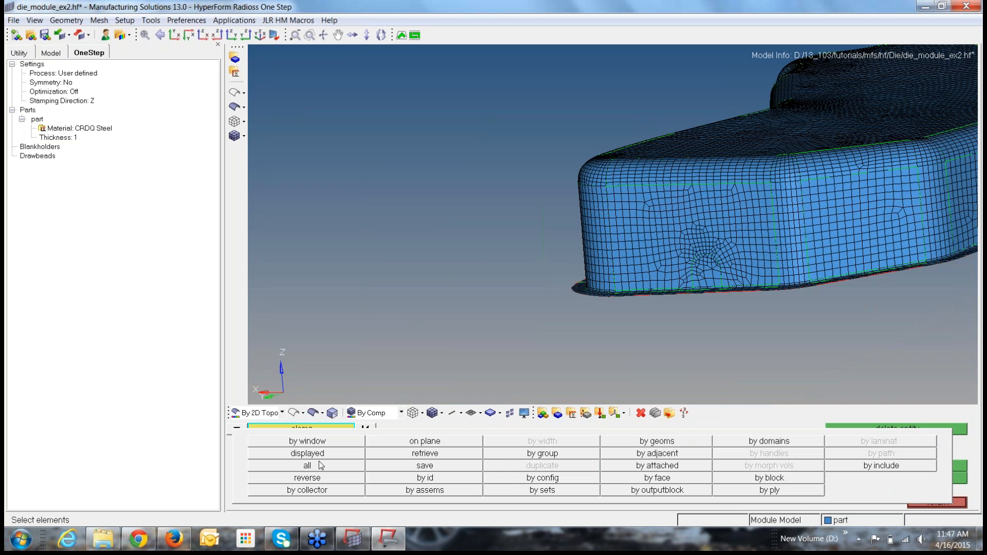
{"action": "left_click", "coordinate": [308, 466]}
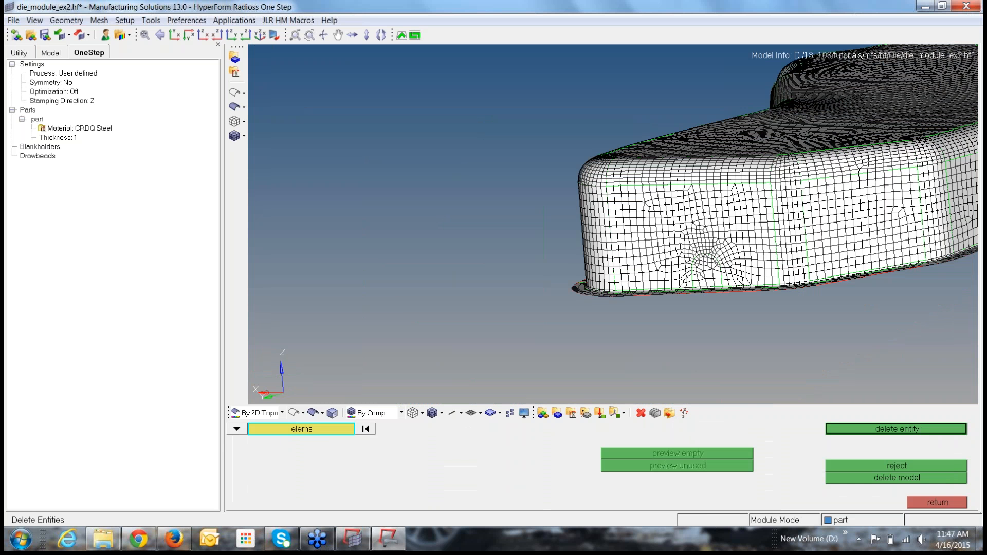
{"action": "left_click", "coordinate": [897, 428]}
{"action": "left_click", "coordinate": [938, 502]}
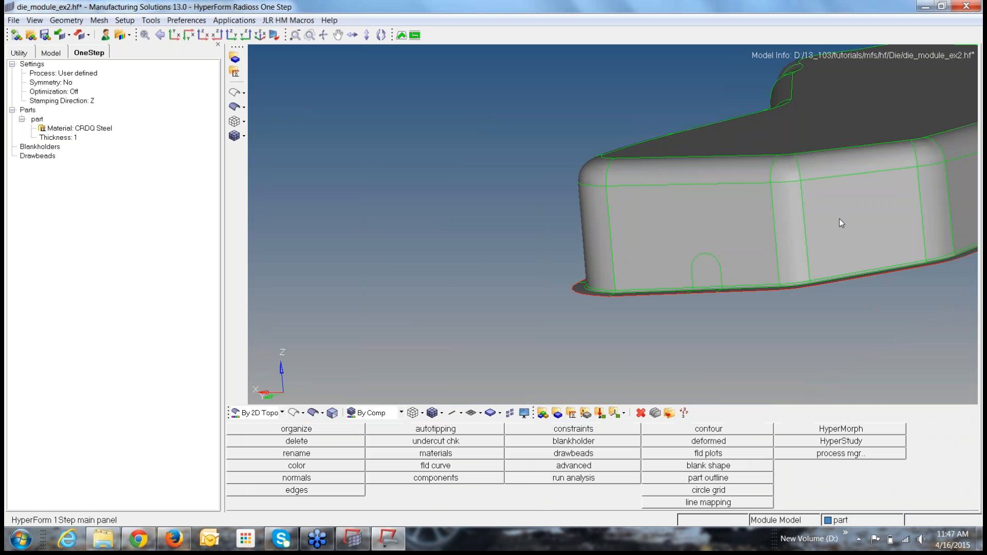
Auto-mesh all surfaces of the part by size and bias with quads-only elements of size 4, and keep the mesh
{"action": "left_click_drag", "start_coordinate": [840, 245], "coordinate": [755, 281], "text": "ctrl"}
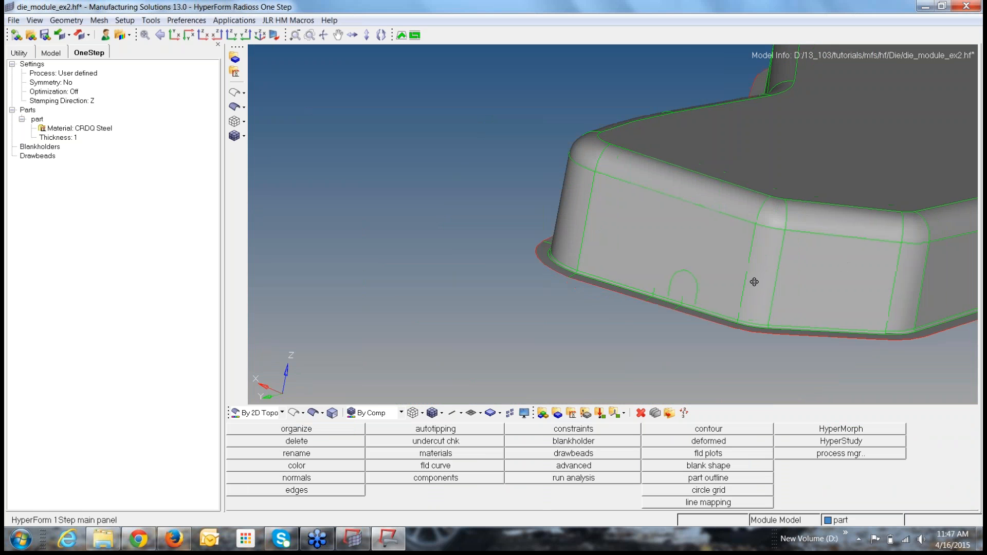
{"action": "right_click_drag", "start_coordinate": [754, 282], "coordinate": [650, 311], "text": "ctrl"}
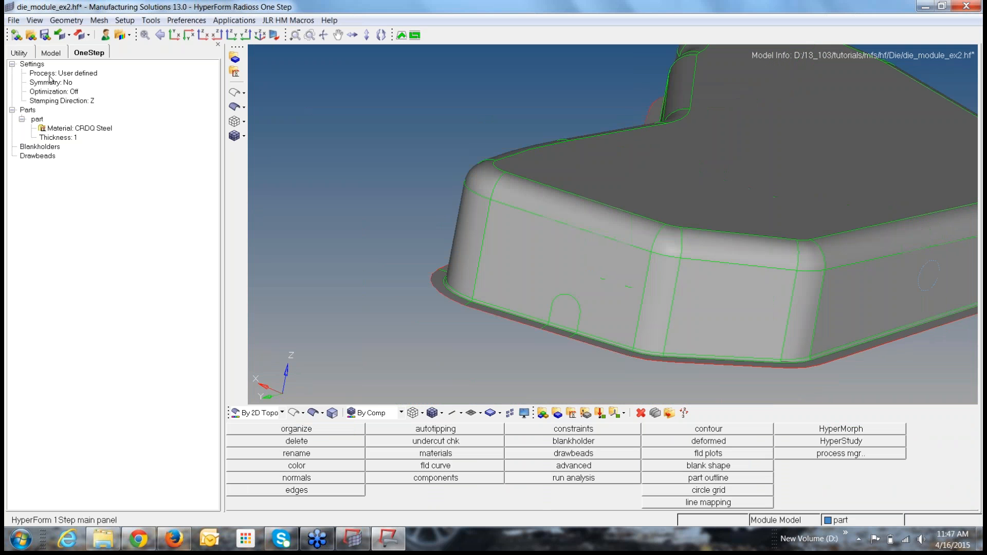
{"action": "right_click", "coordinate": [39, 120]}
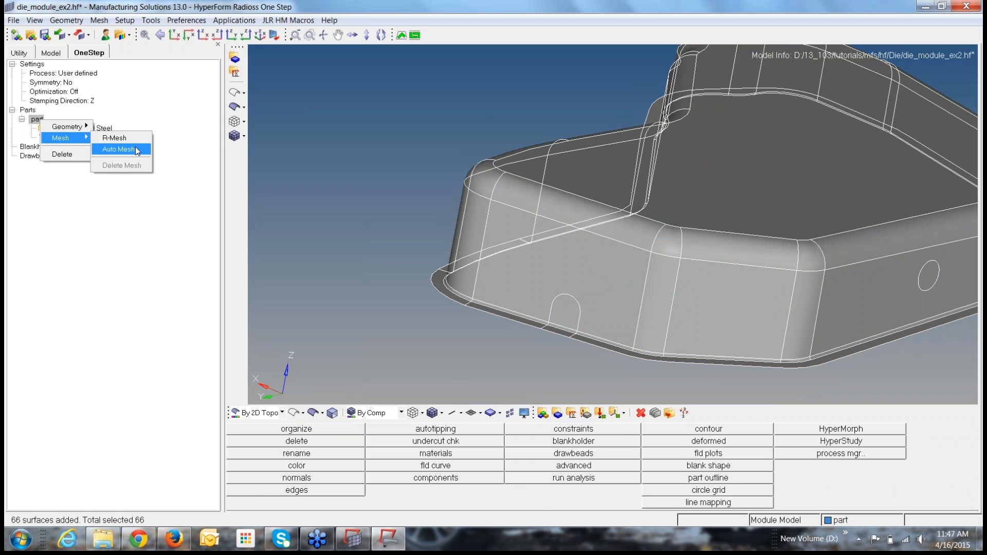
{"action": "left_click", "coordinate": [135, 150]}
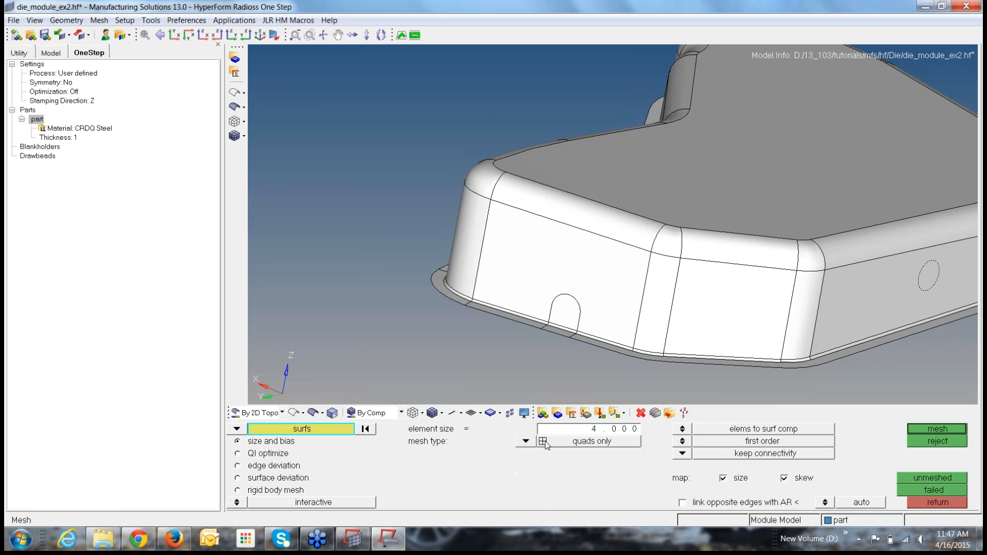
{"action": "left_click", "coordinate": [319, 430]}
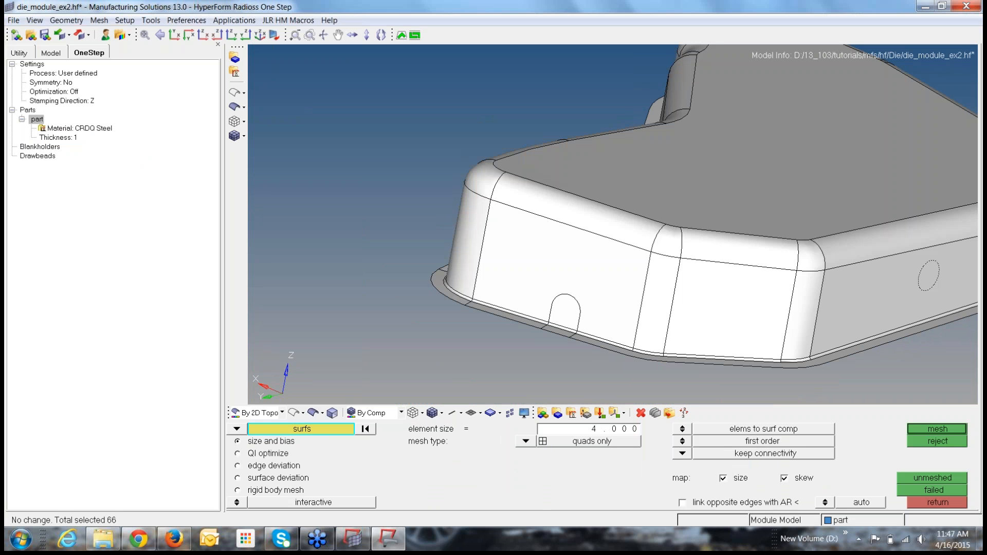
{"action": "left_click", "coordinate": [933, 430]}
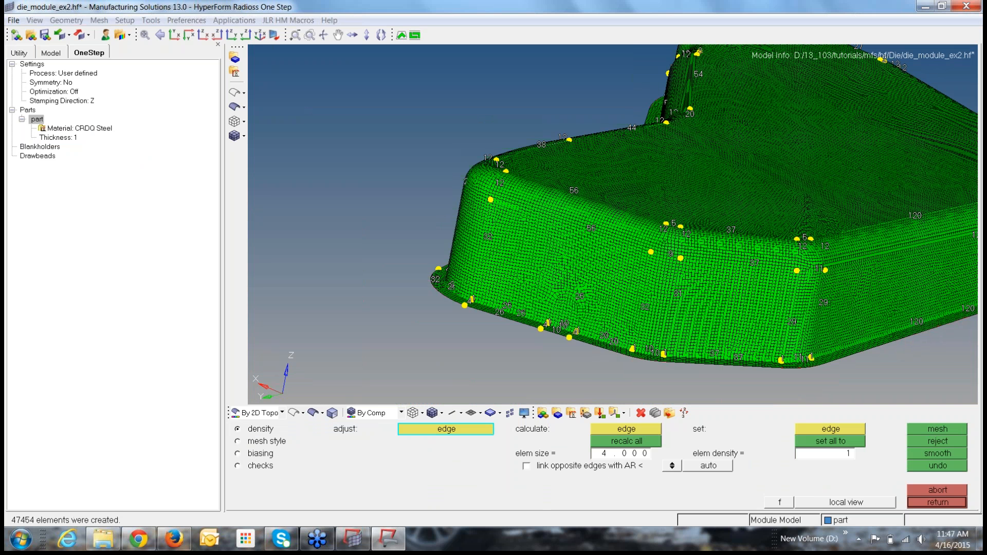
{"action": "right_click_drag", "start_coordinate": [805, 295], "coordinate": [557, 261], "text": "ctrl"}
{"action": "key", "text": "Escape"}
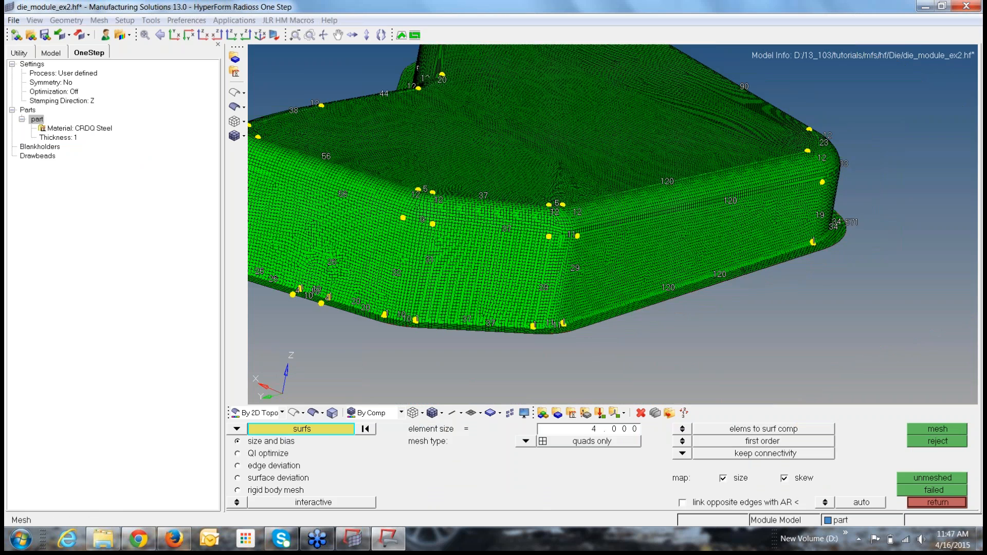
Check the new mesh on the end wall and display the elements shaded without mesh lines
{"action": "right_click_drag", "start_coordinate": [849, 257], "coordinate": [862, 257], "text": "ctrl"}
{"action": "mouse_move", "coordinate": [862, 257]}
{"action": "left_mouse_down", "text": "ctrl"}
{"action": "mouse_move", "coordinate": [770, 292]}
{"action": "mouse_move", "coordinate": [842, 334]}
{"action": "left_mouse_up", "text": "ctrl"}
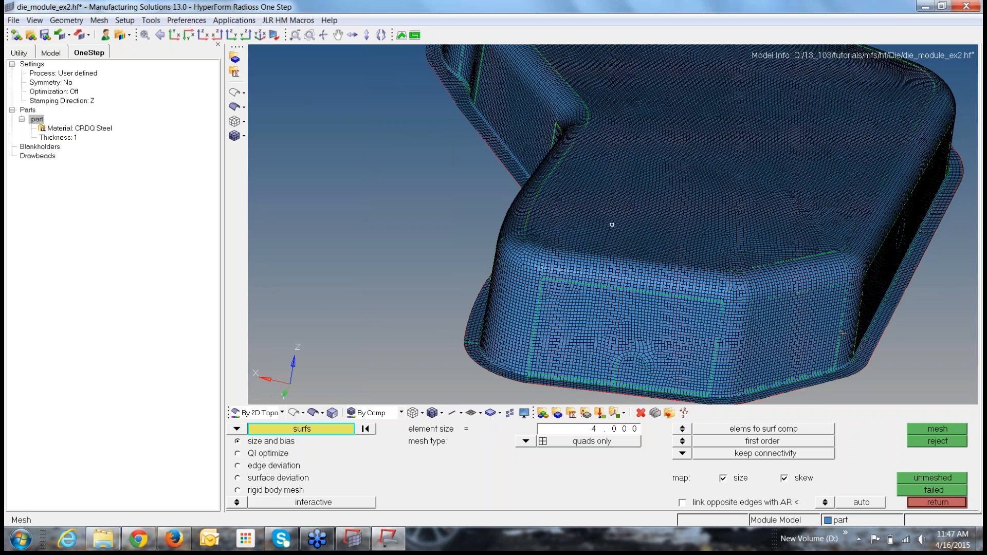
{"action": "scroll", "coordinate": [842, 334], "scroll_direction": "up", "scroll_amount": 3}
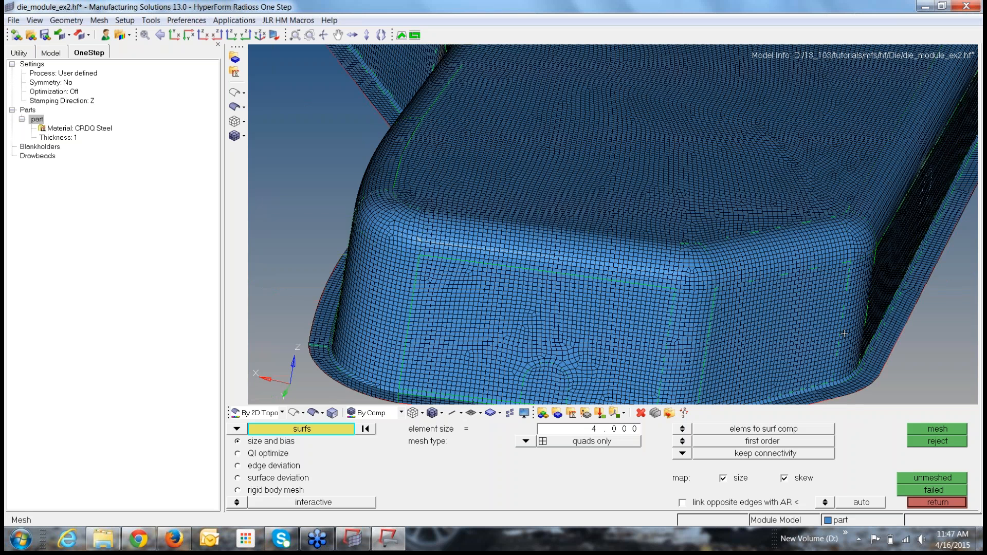
{"action": "scroll", "coordinate": [847, 331], "scroll_direction": "up", "scroll_amount": 2}
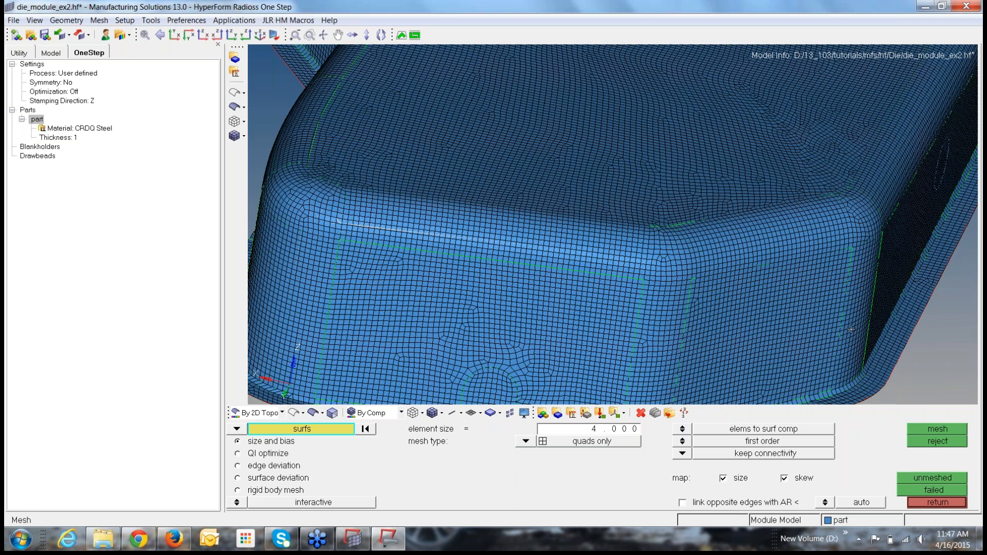
{"action": "right_click_drag", "start_coordinate": [851, 329], "coordinate": [779, 222], "text": "ctrl"}
{"action": "left_click", "coordinate": [244, 136]}
{"action": "left_click", "coordinate": [256, 181]}
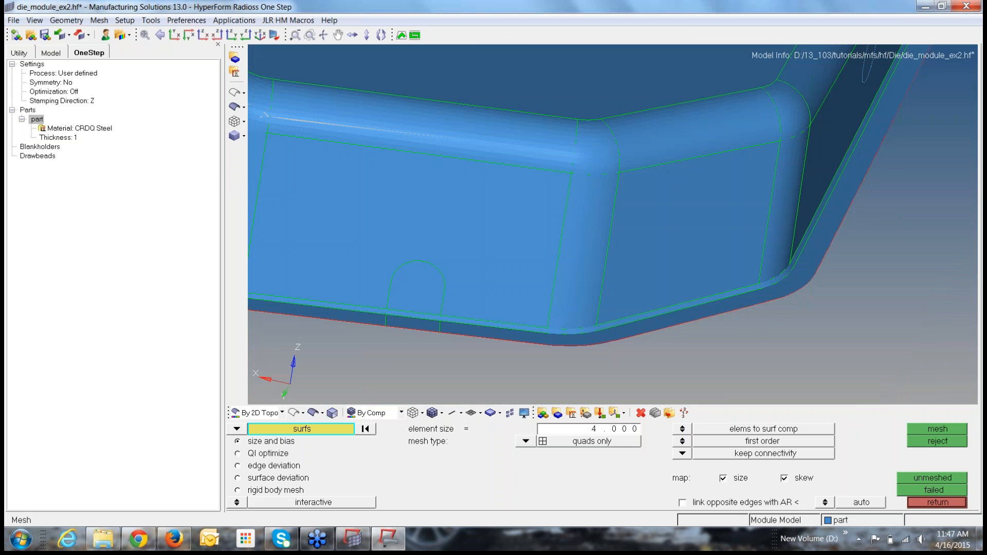
Hide the geometry of the part component while leaving its elements displayed
{"action": "right_click_drag", "start_coordinate": [403, 190], "coordinate": [610, 167], "text": "ctrl"}
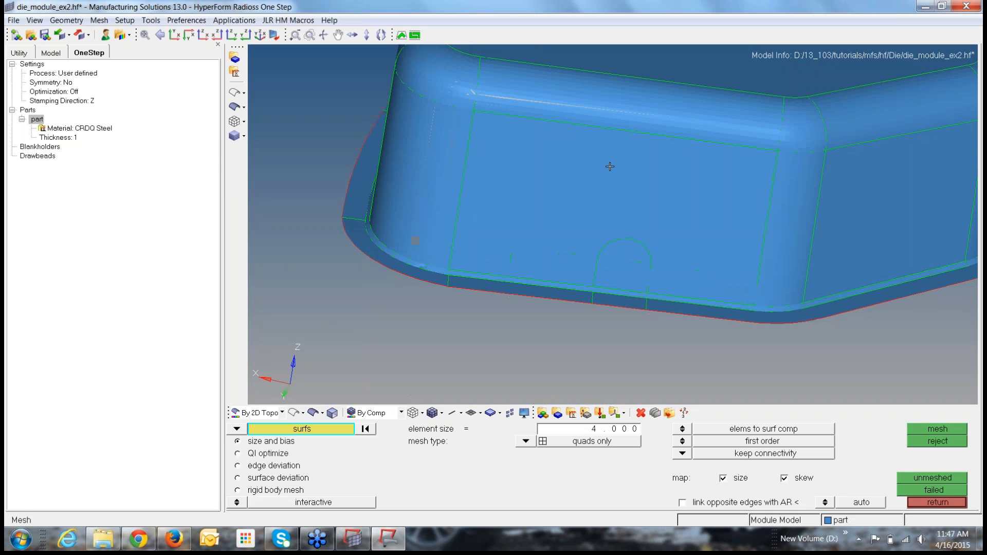
{"action": "left_click_drag", "start_coordinate": [610, 167], "coordinate": [612, 225], "text": "ctrl"}
{"action": "right_click_drag", "start_coordinate": [635, 165], "coordinate": [486, 226], "text": "ctrl"}
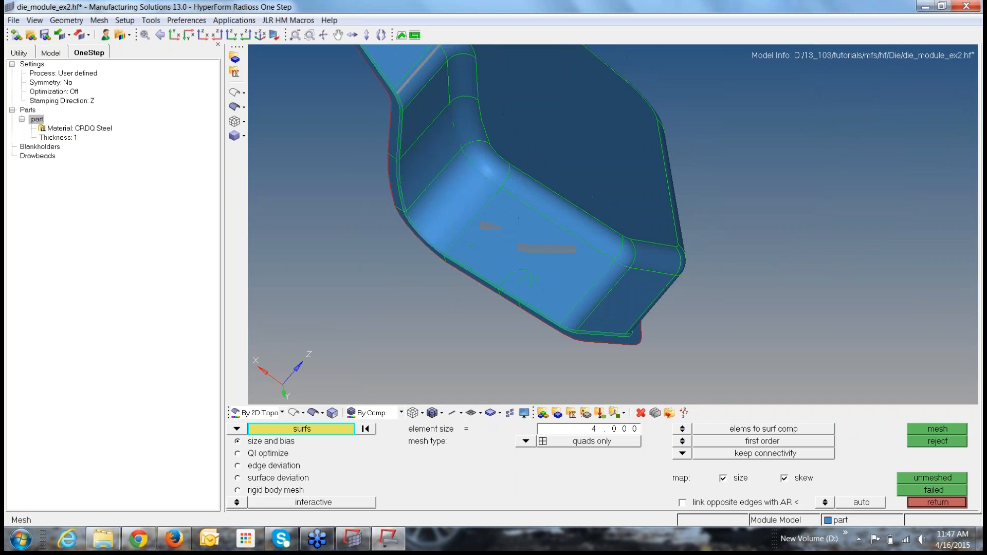
{"action": "right_click_drag", "start_coordinate": [619, 218], "coordinate": [718, 238], "text": "ctrl"}
{"action": "left_click", "coordinate": [52, 53]}
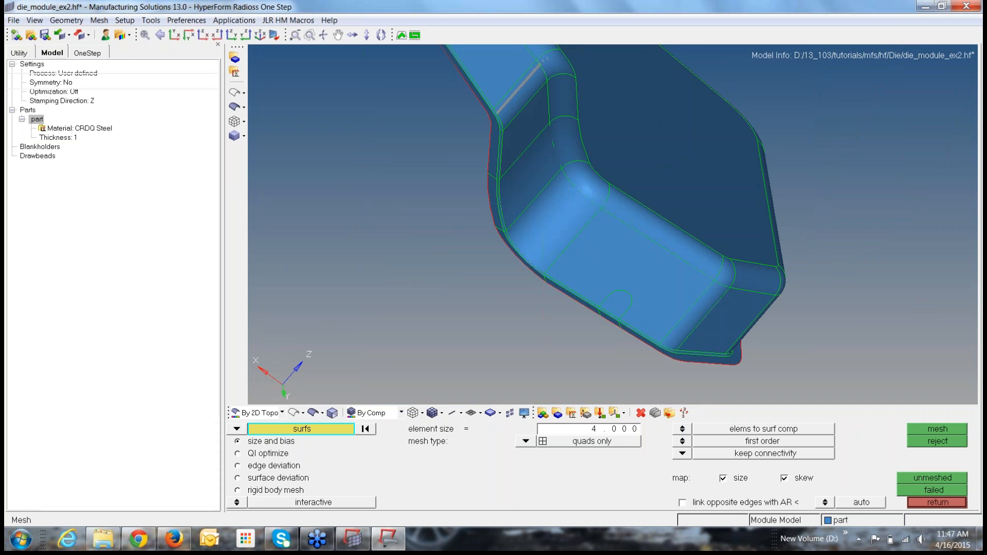
{"action": "left_click", "coordinate": [30, 134]}
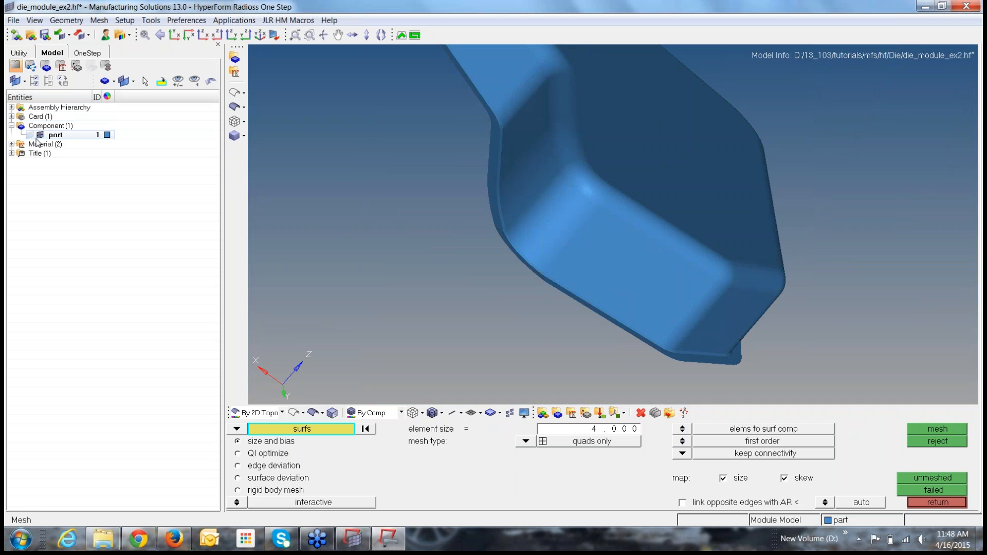
Toggle the part's elements and geometry off and on to compare them, and leave the meshing function
{"action": "left_click", "coordinate": [39, 136]}
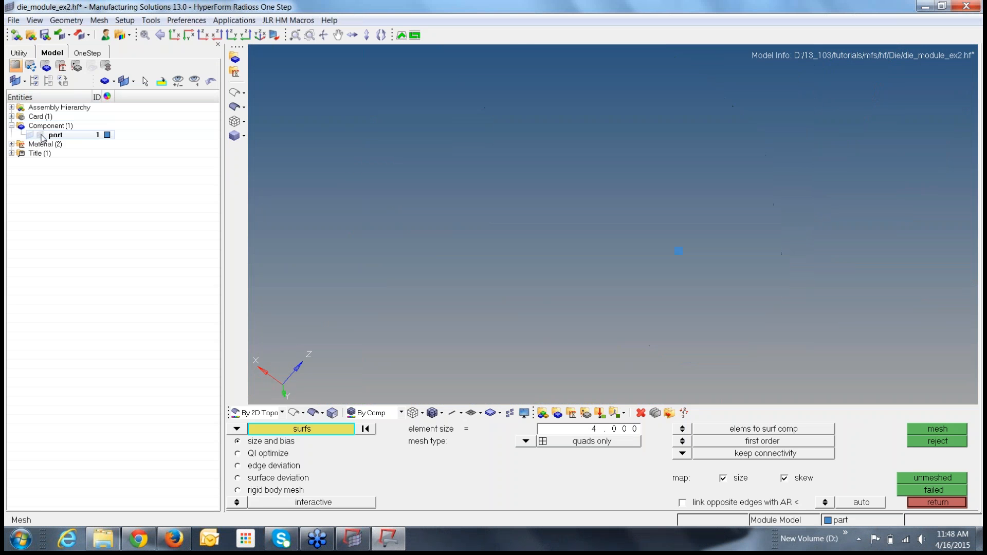
{"action": "left_click", "coordinate": [39, 135]}
{"action": "left_click", "coordinate": [29, 135]}
{"action": "left_click", "coordinate": [29, 134]}
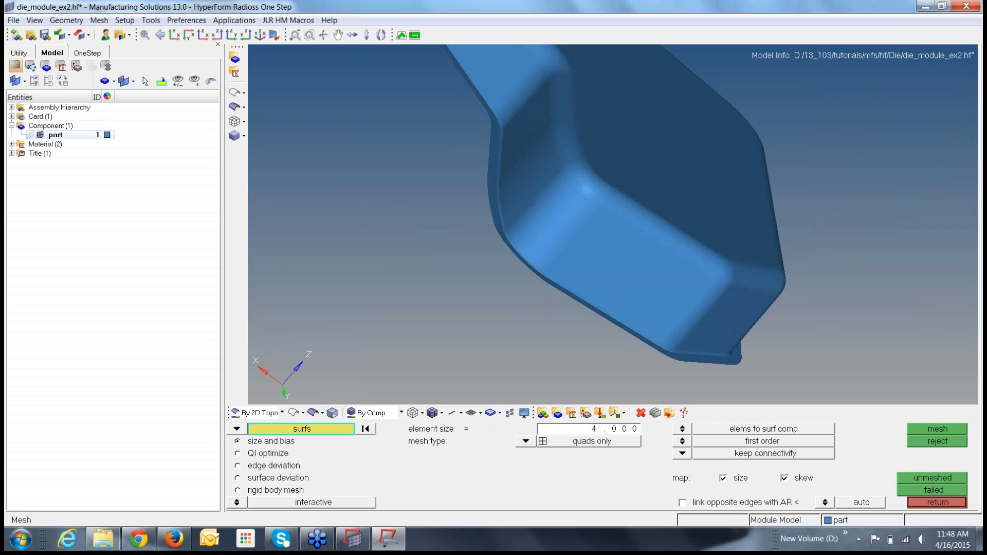
{"action": "left_click_drag", "start_coordinate": [802, 229], "coordinate": [527, 213], "text": "ctrl"}
{"action": "key", "text": "Escape"}
{"action": "mouse_move", "coordinate": [612, 221]}
{"action": "left_mouse_down", "text": "ctrl"}
{"action": "mouse_move", "coordinate": [787, 223]}
{"action": "mouse_move", "coordinate": [716, 208]}
{"action": "mouse_move", "coordinate": [738, 216]}
{"action": "mouse_move", "coordinate": [979, 149]}
{"action": "left_mouse_up", "text": "ctrl"}
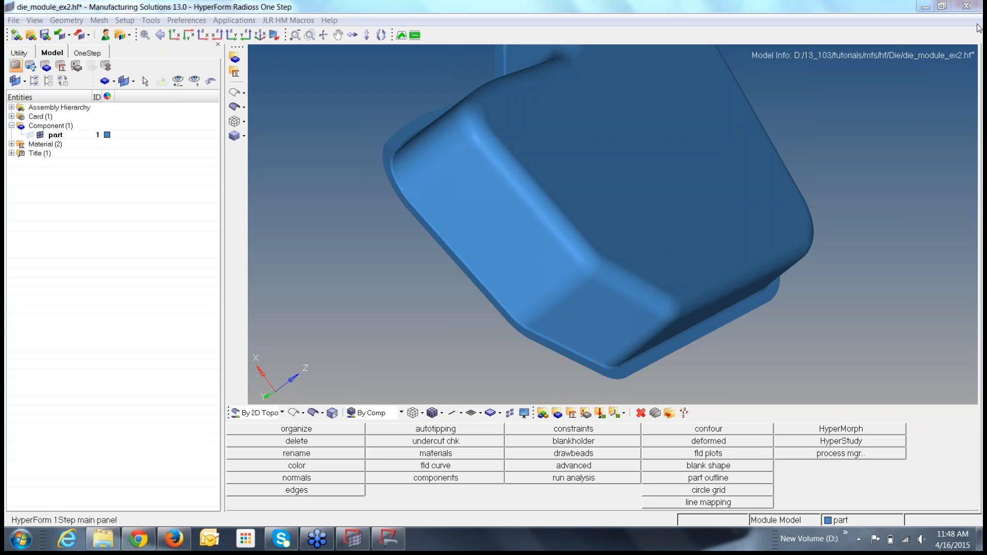
{"action": "left_click_drag", "start_coordinate": [714, 233], "coordinate": [607, 242], "text": "ctrl"}
Open the material database for the part's material and browse the System materials
{"action": "left_click", "coordinate": [88, 52]}
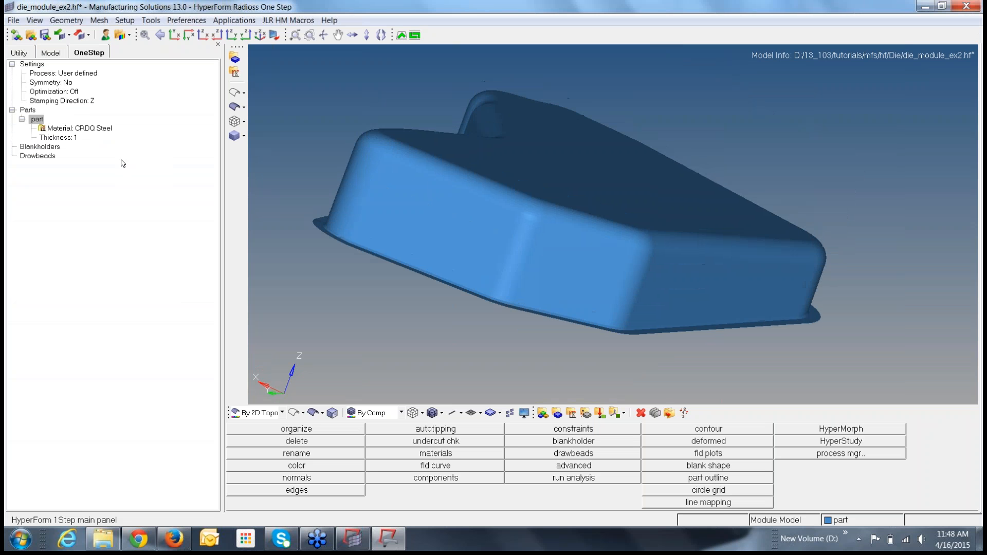
{"action": "left_click", "coordinate": [82, 129]}
{"action": "right_click", "coordinate": [86, 133]}
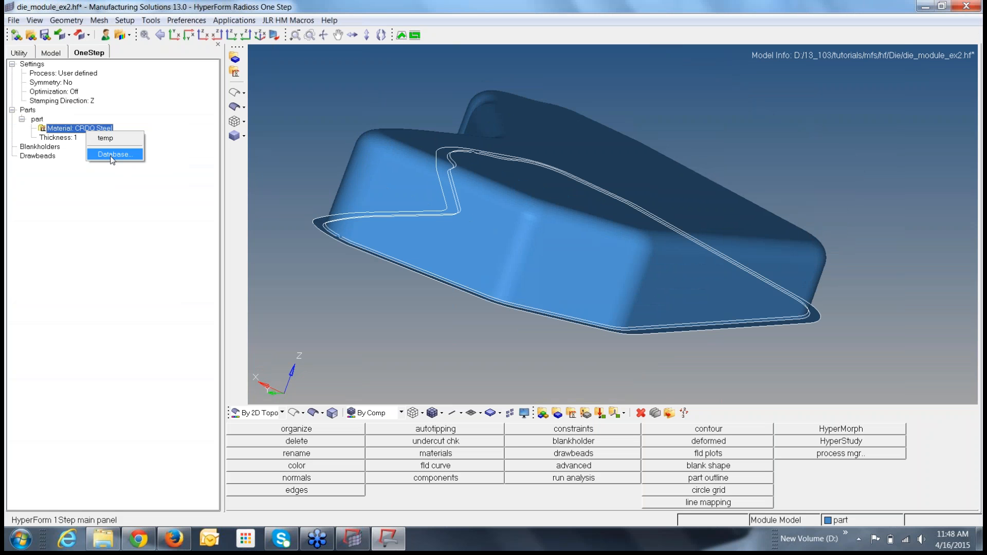
{"action": "left_click", "coordinate": [113, 155]}
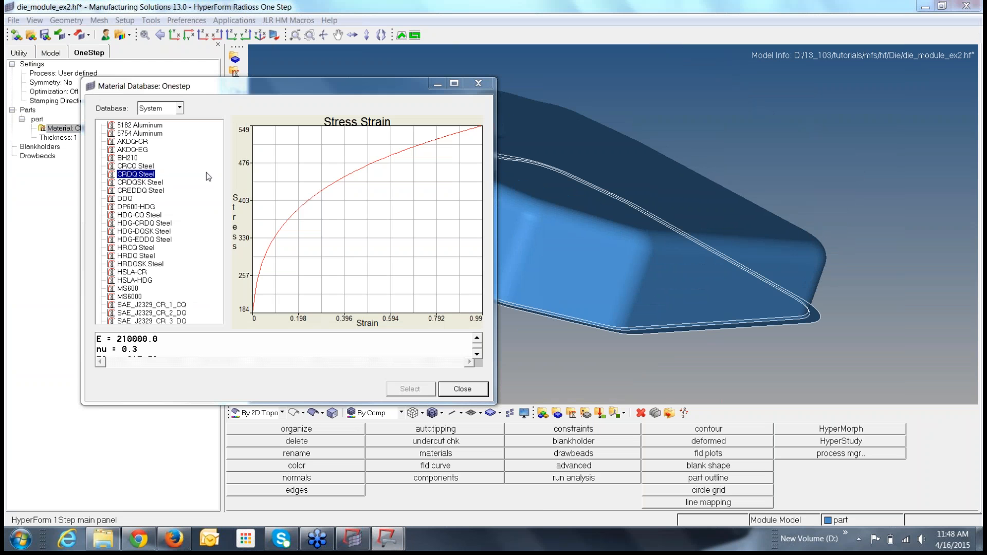
{"action": "scroll", "coordinate": [229, 216], "scroll_direction": "down", "scroll_amount": 8}
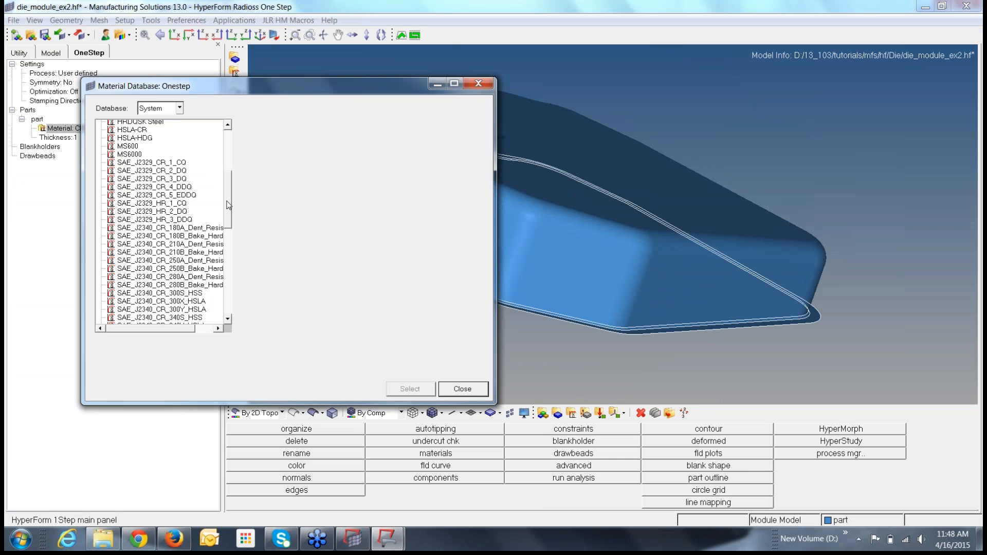
{"action": "left_click_drag", "start_coordinate": [229, 216], "coordinate": [229, 167]}
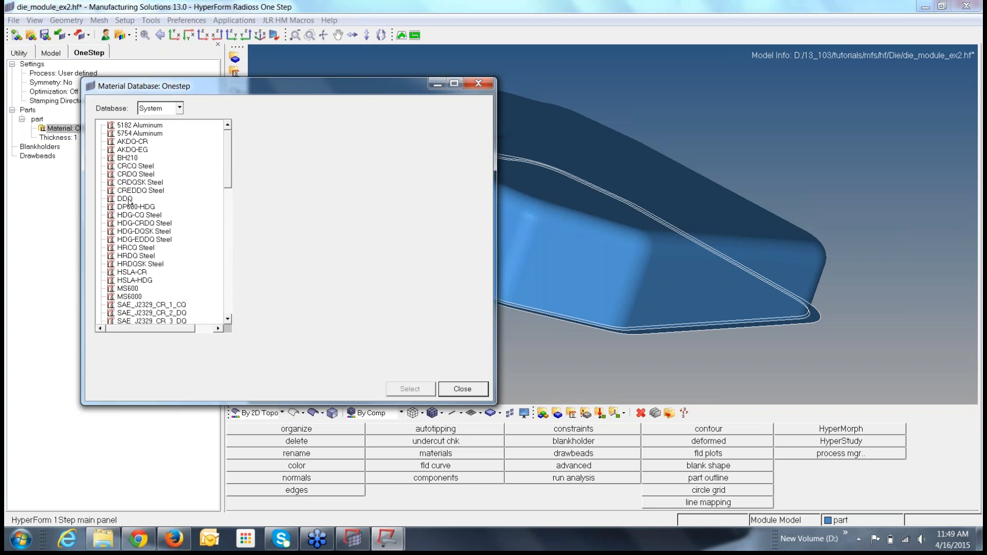
Review the stress-strain curve and properties of HRCQ Steel in an enlarged database window and assign it to the part
{"action": "left_click", "coordinate": [132, 249]}
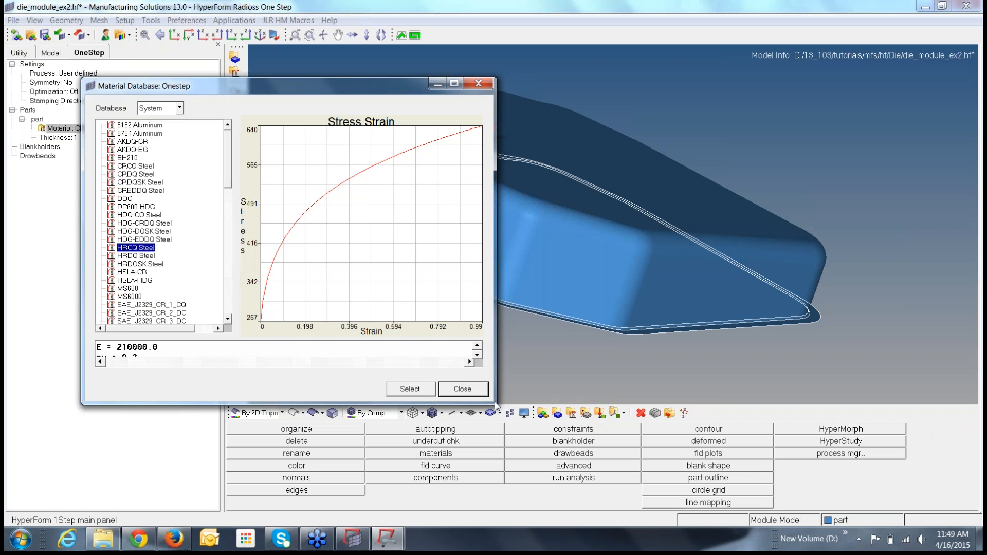
{"action": "left_click_drag", "start_coordinate": [519, 415], "coordinate": [565, 486]}
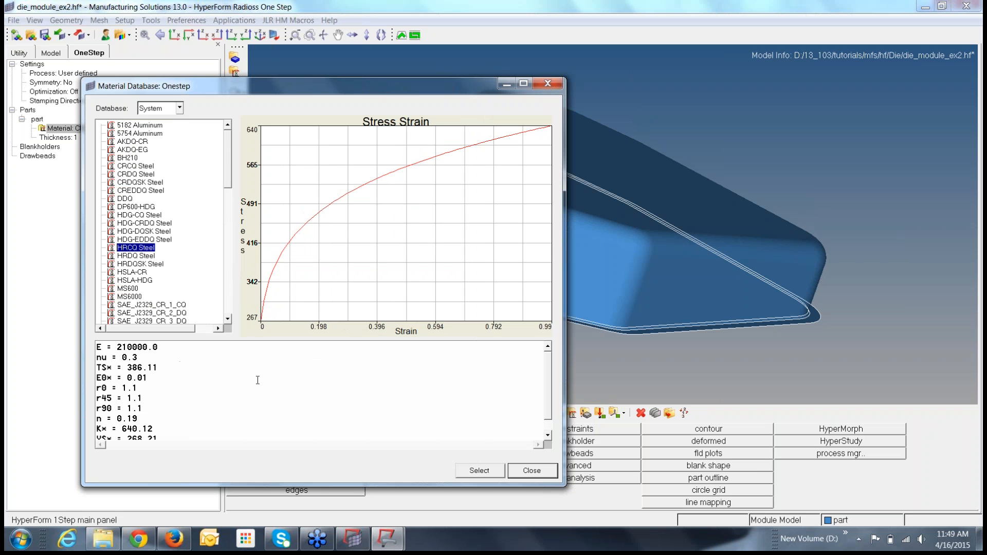
{"action": "left_click", "coordinate": [548, 435]}
{"action": "left_click", "coordinate": [548, 437]}
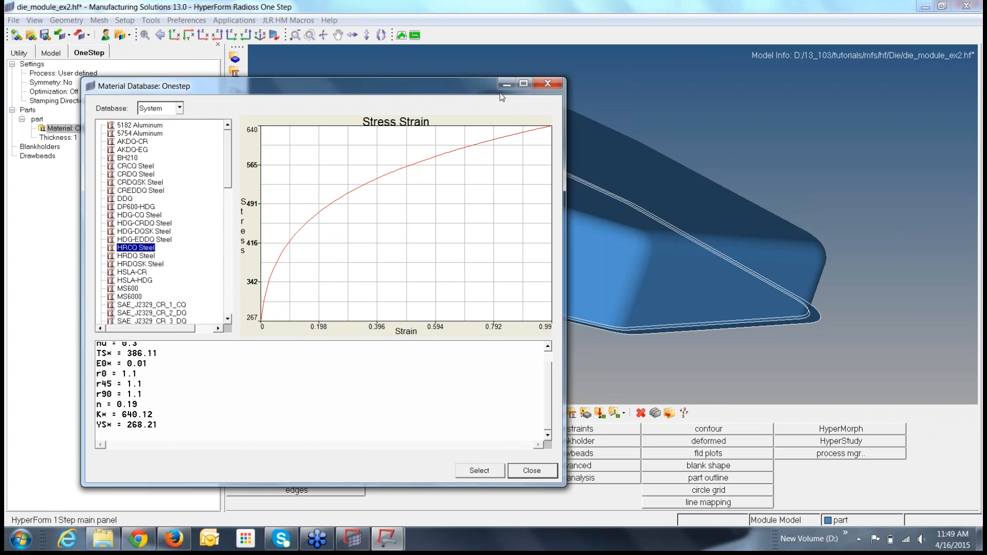
{"action": "left_click", "coordinate": [480, 470]}
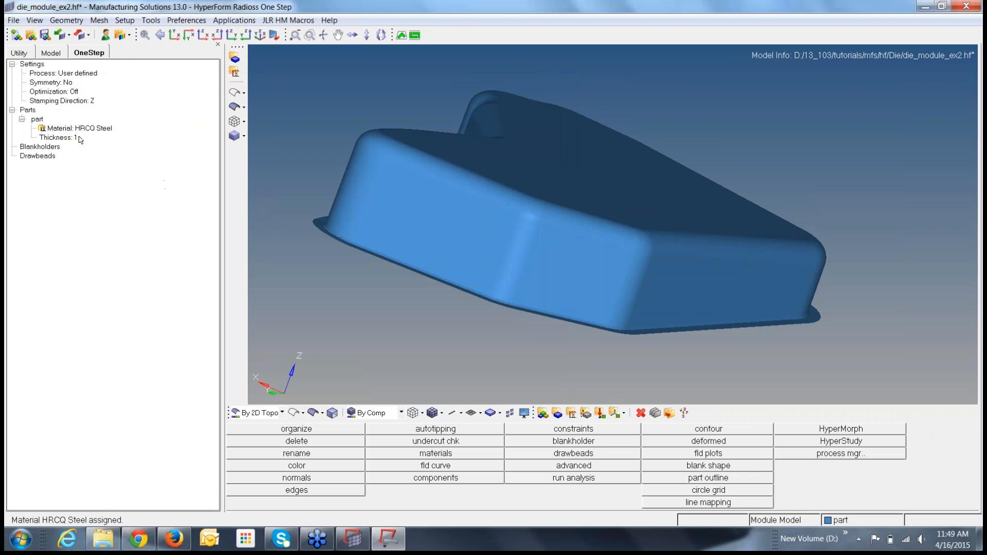
Set the part's sheet thickness to 1.2
{"action": "left_click", "coordinate": [77, 138]}
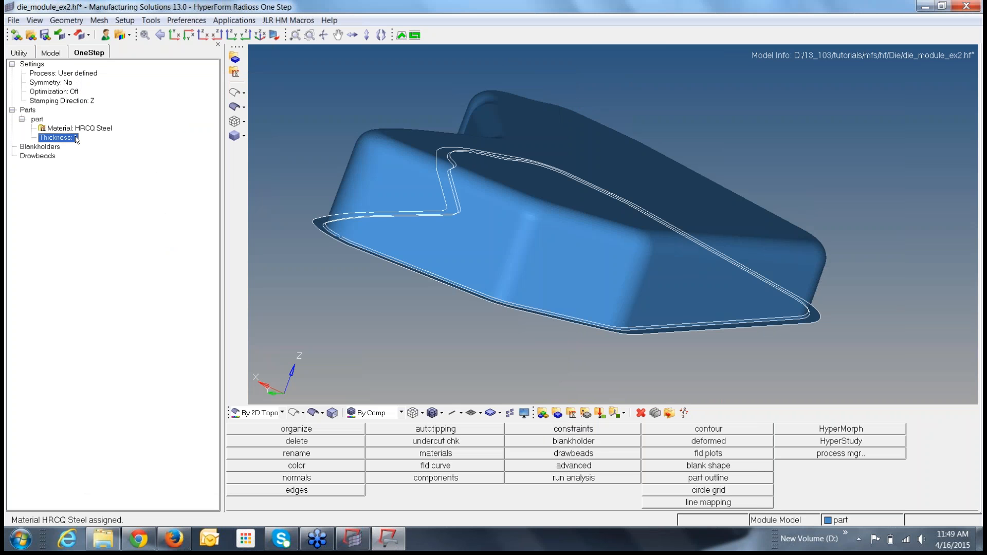
{"action": "left_click", "coordinate": [76, 138]}
{"action": "type", "text": "1.2"}
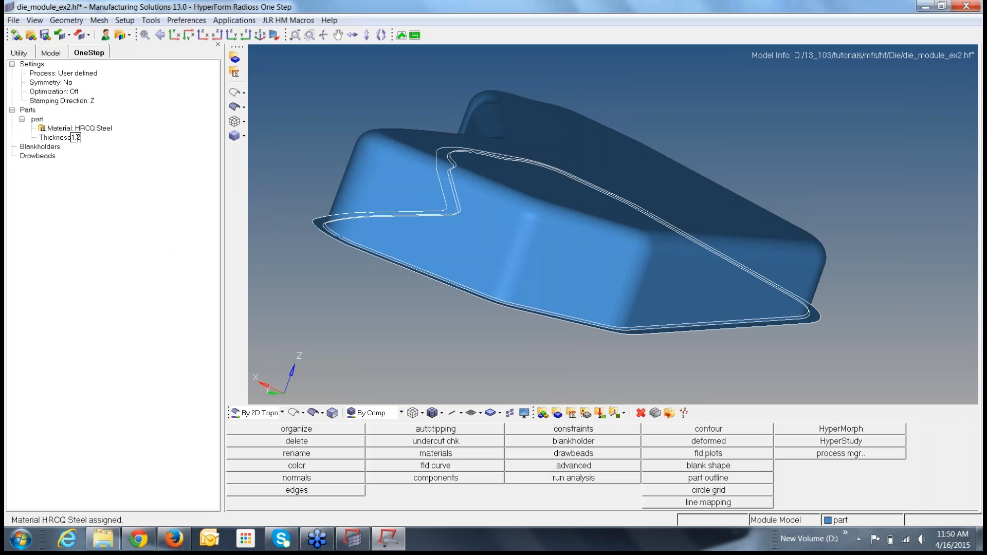
{"action": "key", "text": "Return"}
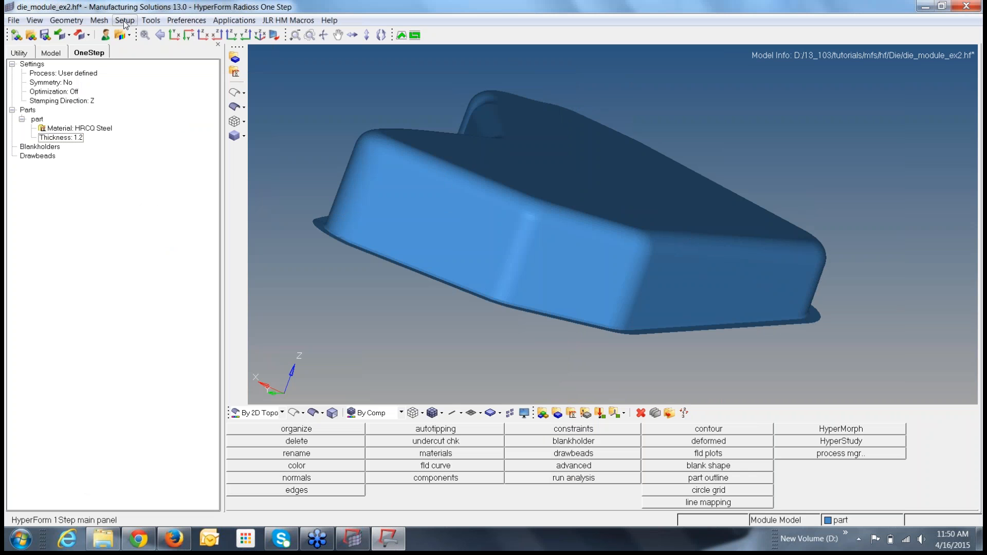
Update the component definition of part with HRCQ Steel as its material
{"action": "left_click", "coordinate": [125, 22]}
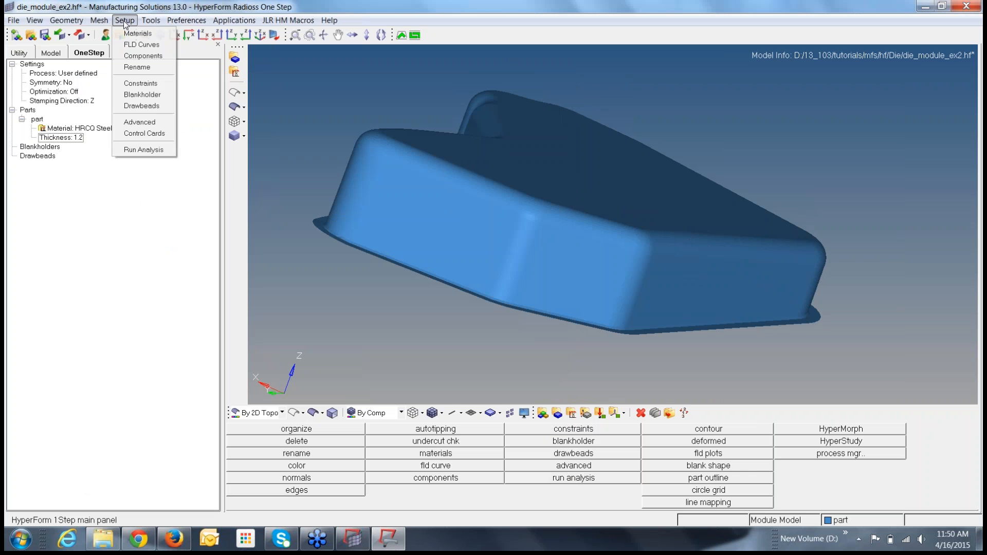
{"action": "left_click", "coordinate": [156, 59]}
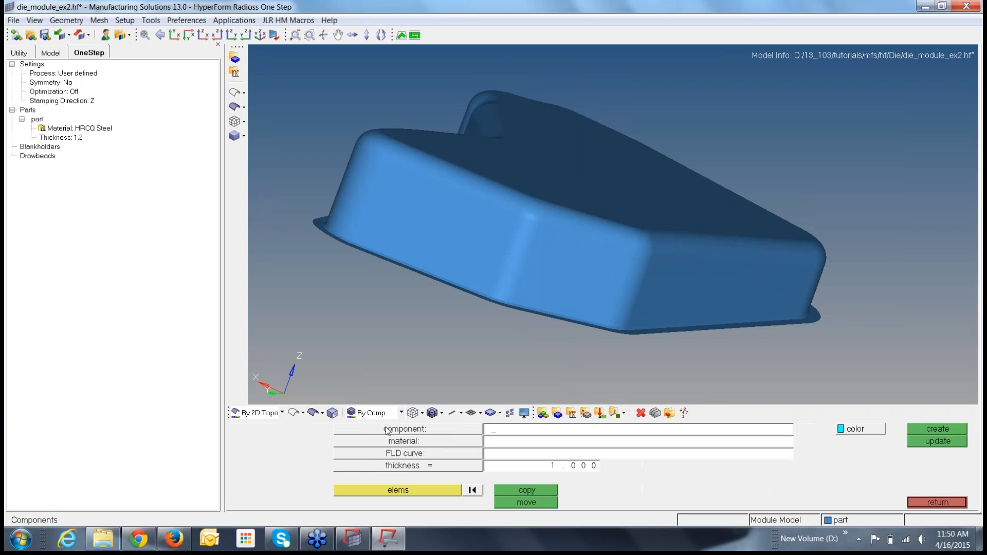
{"action": "left_click", "coordinate": [388, 430]}
{"action": "left_click", "coordinate": [241, 430]}
{"action": "left_click", "coordinate": [473, 445]}
{"action": "left_click", "coordinate": [277, 441]}
{"action": "left_click", "coordinate": [933, 442]}
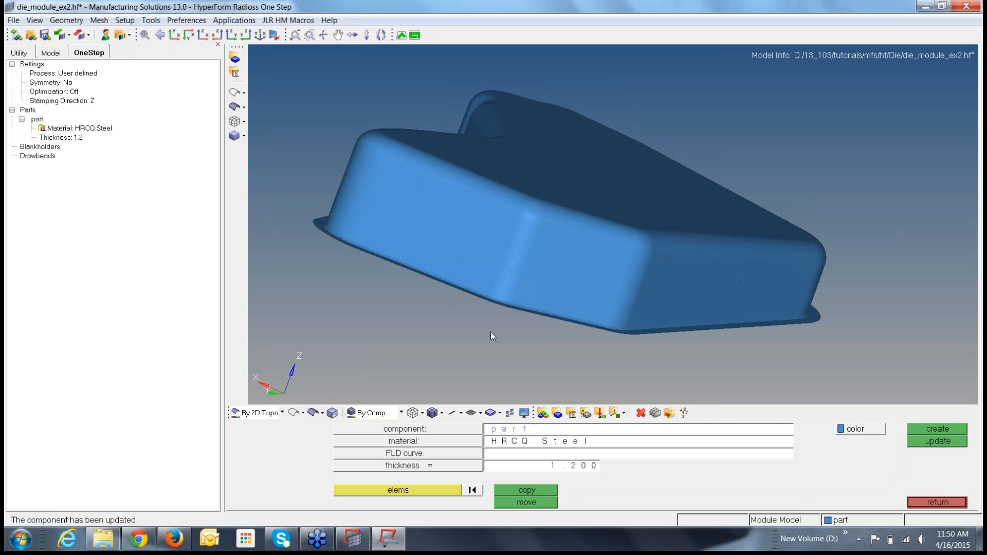
Delete the unused materials temp and CRDQ Steel from the model
{"action": "left_click", "coordinate": [51, 53]}
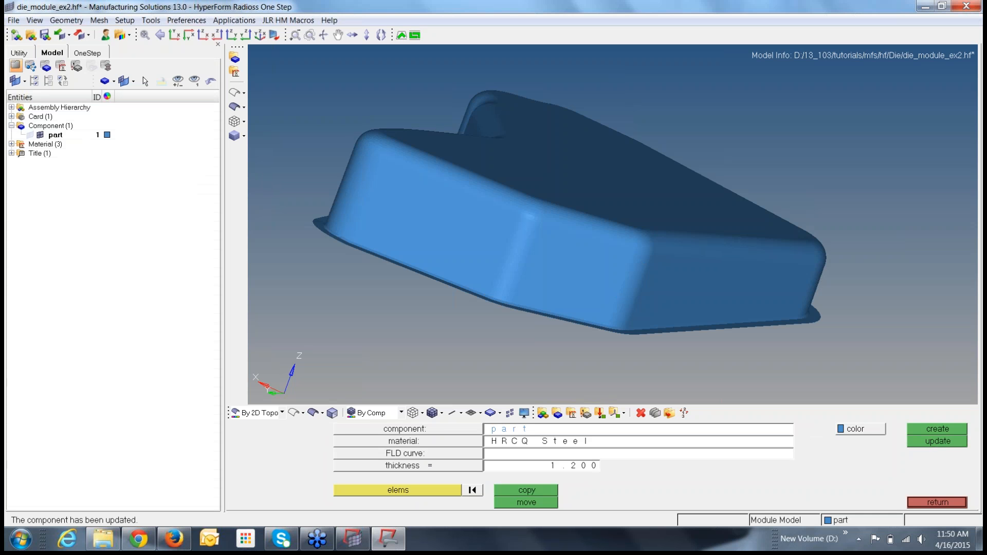
{"action": "left_click", "coordinate": [11, 144]}
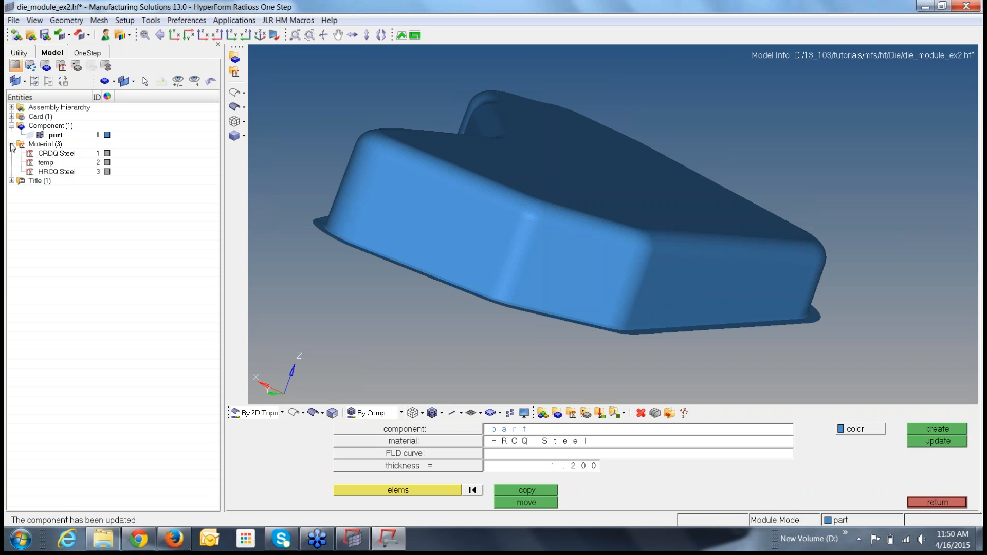
{"action": "left_click", "coordinate": [46, 163]}
{"action": "right_click", "coordinate": [46, 162]}
{"action": "left_click", "coordinate": [106, 235]}
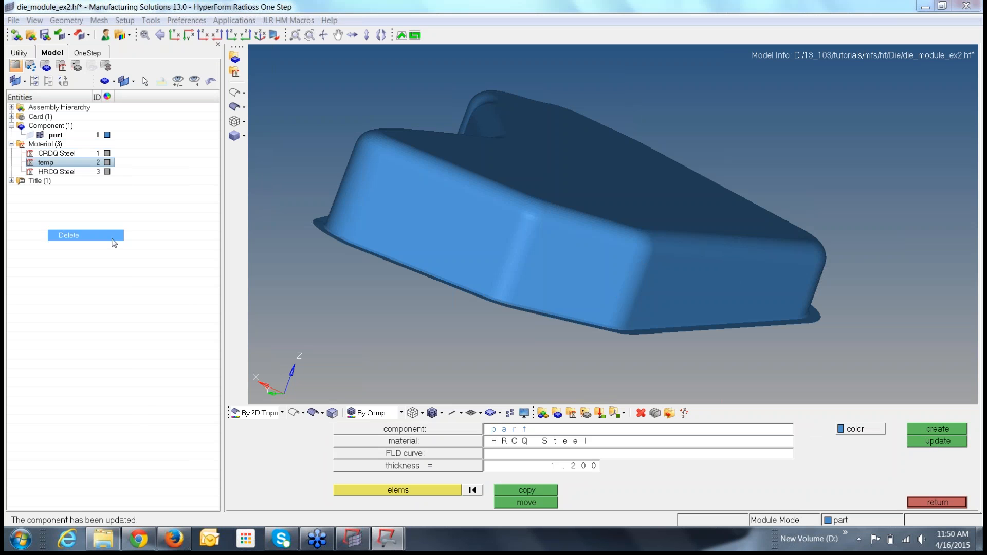
{"action": "left_click", "coordinate": [184, 286]}
{"action": "right_click", "coordinate": [65, 153]}
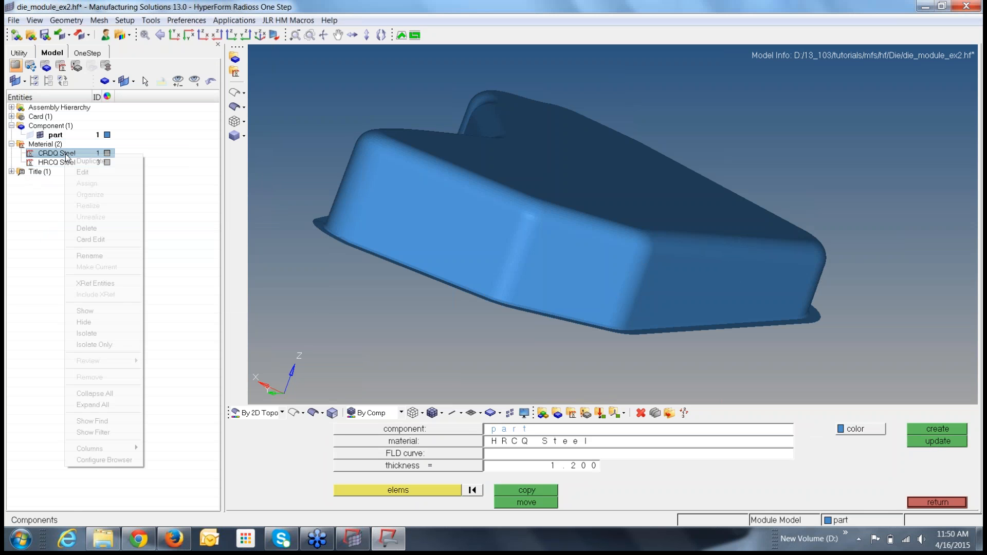
{"action": "left_click", "coordinate": [107, 231]}
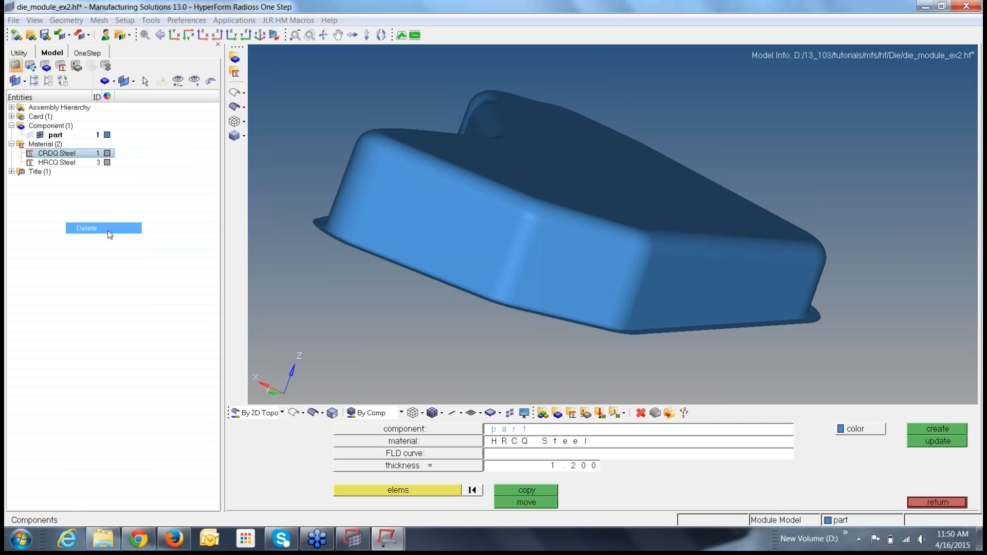
{"action": "left_click", "coordinate": [184, 284]}
Change the display colour of the HRCQ Steel material to light yellow
{"action": "right_click", "coordinate": [108, 153]}
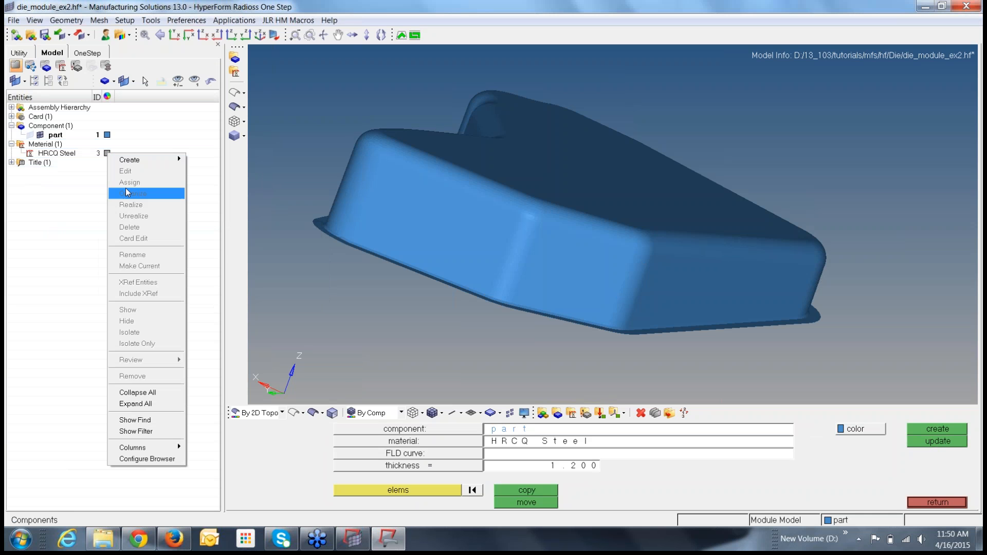
{"action": "left_click", "coordinate": [110, 158]}
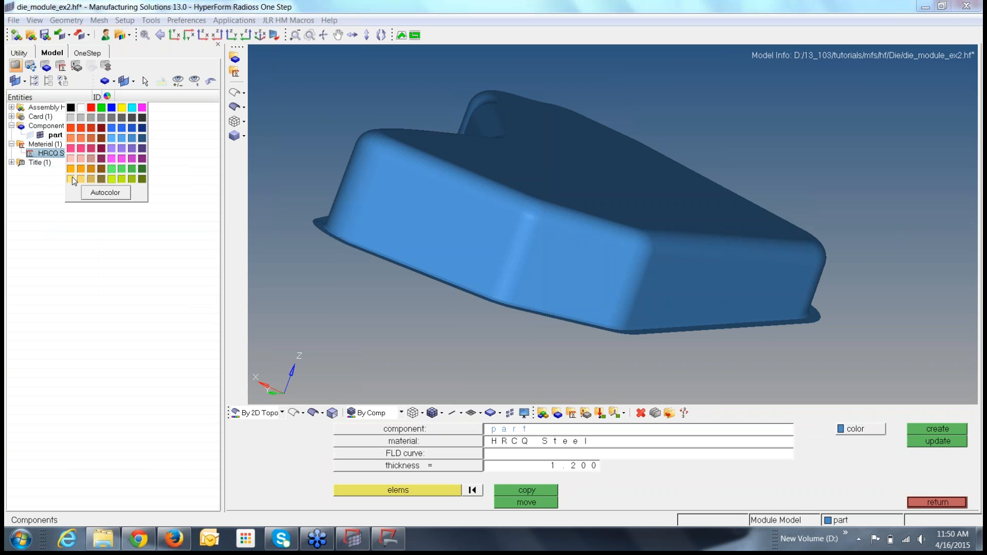
{"action": "left_click", "coordinate": [72, 177]}
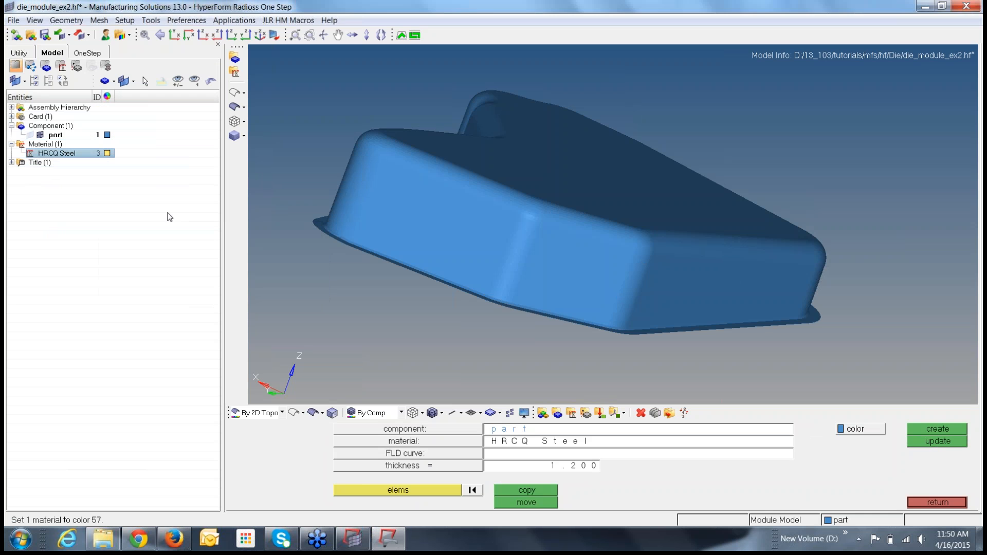
Colour the displayed elements by material and leave the component definition
{"action": "left_click", "coordinate": [401, 413]}
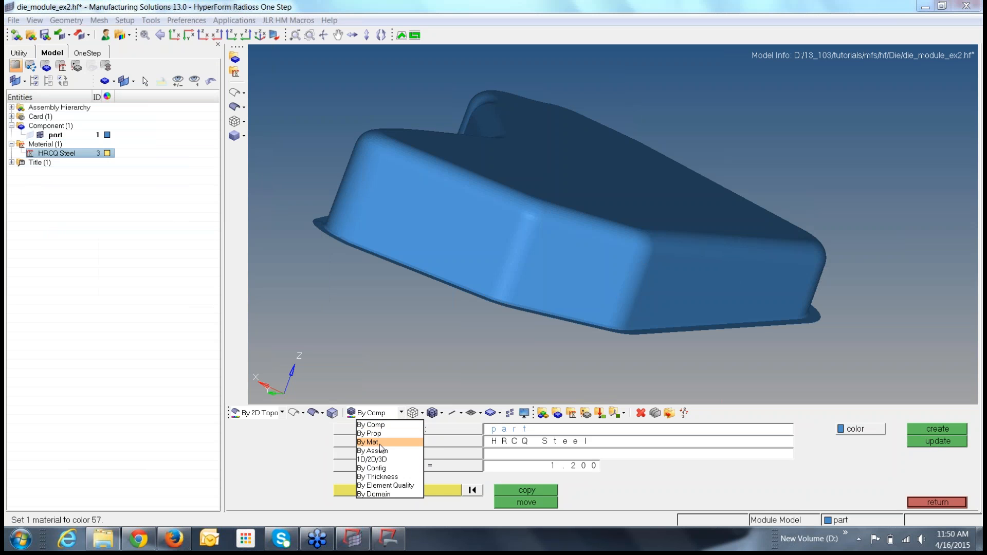
{"action": "left_click", "coordinate": [384, 442]}
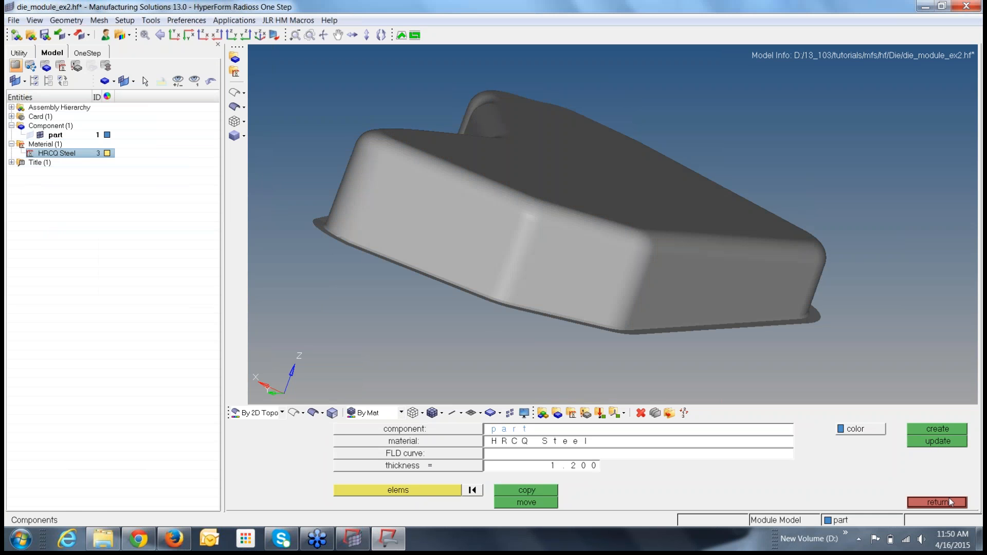
{"action": "left_click", "coordinate": [12, 162]}
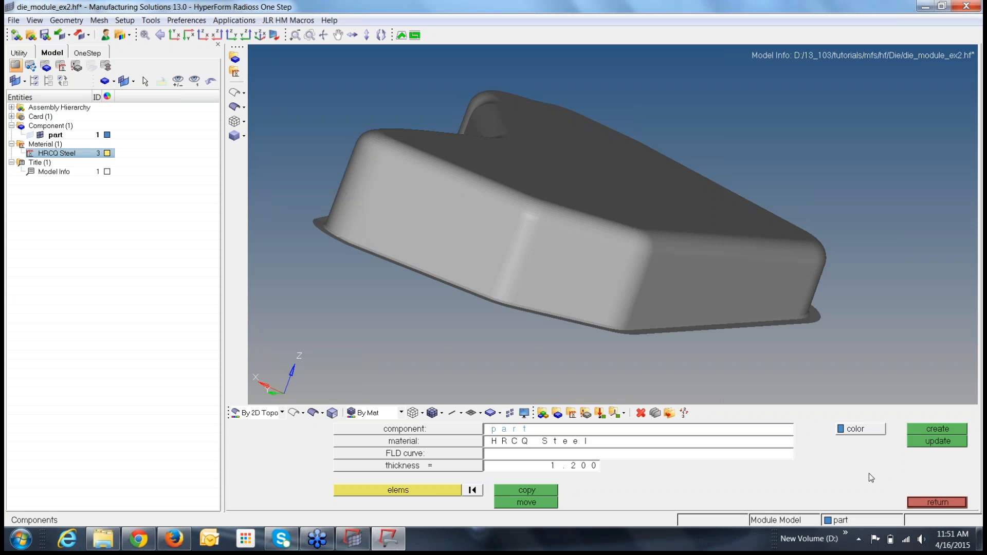
{"action": "left_click", "coordinate": [944, 504]}
Set the process type in the one-step settings to Crashform
{"action": "mouse_move", "coordinate": [760, 318]}
{"action": "left_mouse_down", "text": "ctrl"}
{"action": "mouse_move", "coordinate": [793, 315]}
{"action": "mouse_move", "coordinate": [807, 345]}
{"action": "left_mouse_up", "text": "ctrl"}
{"action": "left_click_drag", "start_coordinate": [668, 288], "coordinate": [766, 329], "text": "ctrl"}
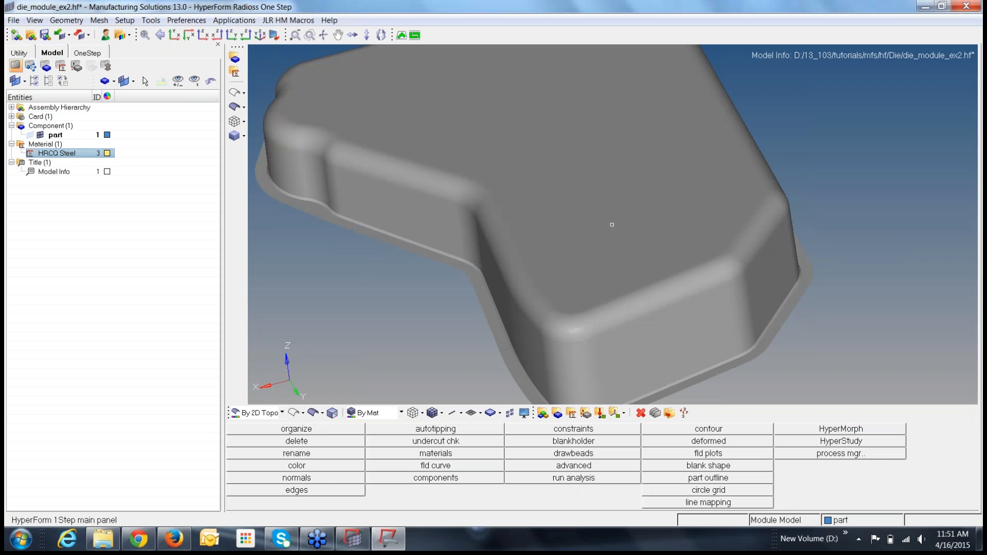
{"action": "left_click_drag", "start_coordinate": [488, 357], "coordinate": [505, 363], "text": "ctrl"}
{"action": "left_click_drag", "start_coordinate": [454, 285], "coordinate": [719, 282], "text": "ctrl"}
{"action": "left_click_drag", "start_coordinate": [506, 316], "coordinate": [648, 308], "text": "ctrl"}
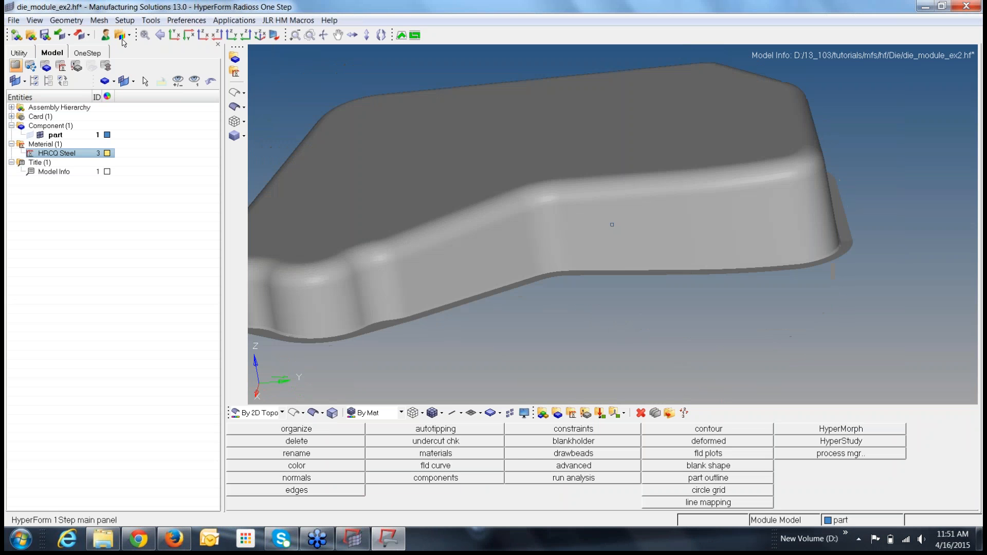
{"action": "left_click", "coordinate": [90, 53]}
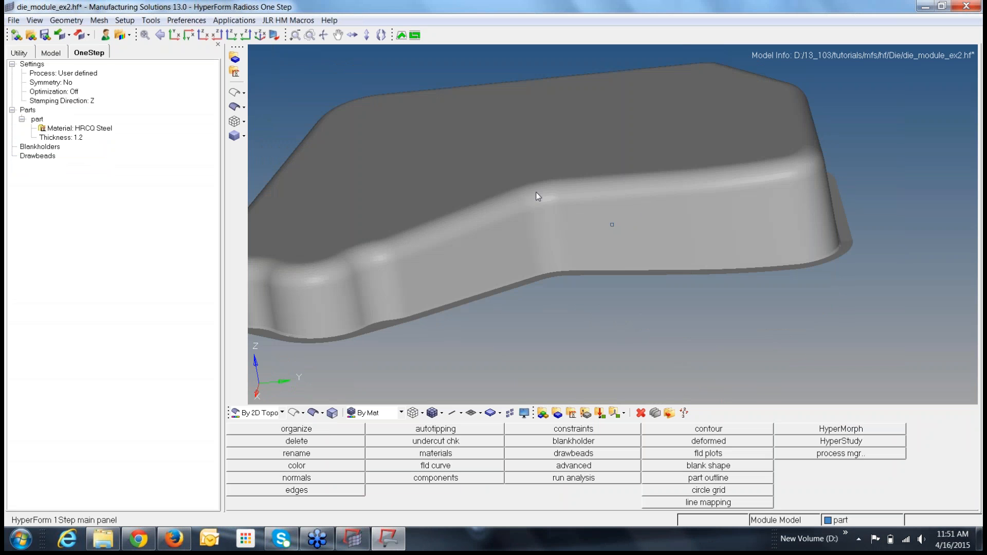
{"action": "mouse_move", "coordinate": [521, 190]}
{"action": "right_mouse_down", "text": "ctrl"}
{"action": "mouse_move", "coordinate": [654, 195]}
{"action": "mouse_move", "coordinate": [588, 213]}
{"action": "right_mouse_up", "text": "ctrl"}
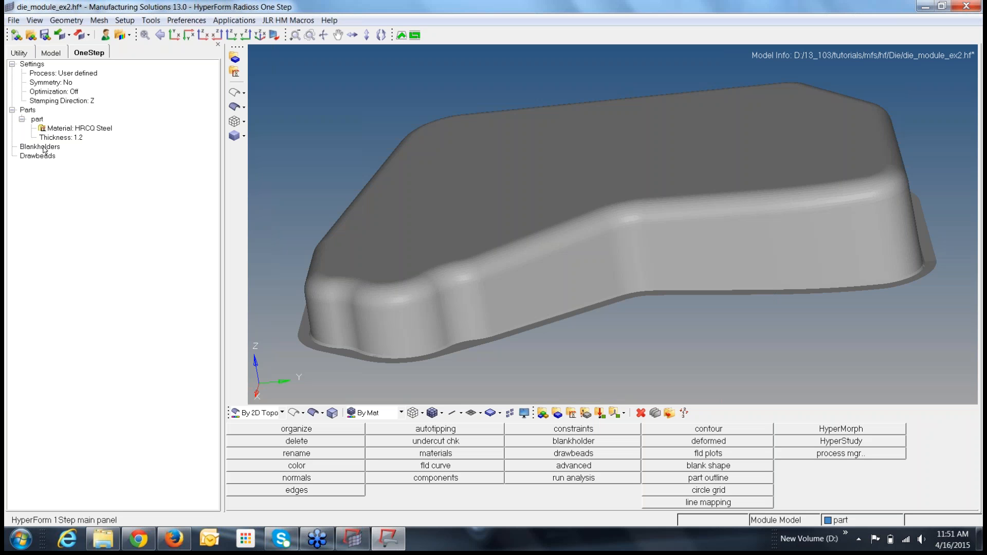
{"action": "left_click", "coordinate": [85, 74]}
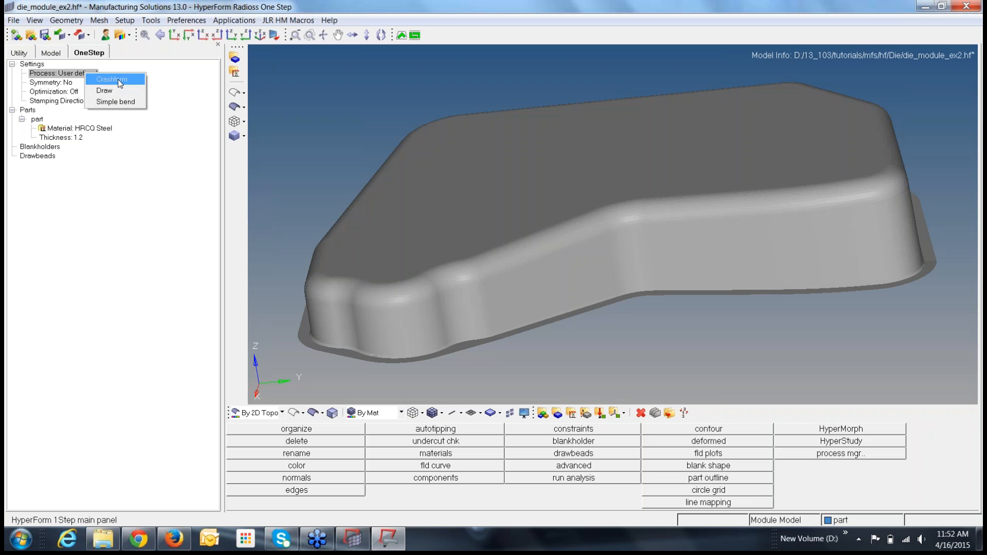
{"action": "left_click", "coordinate": [110, 79]}
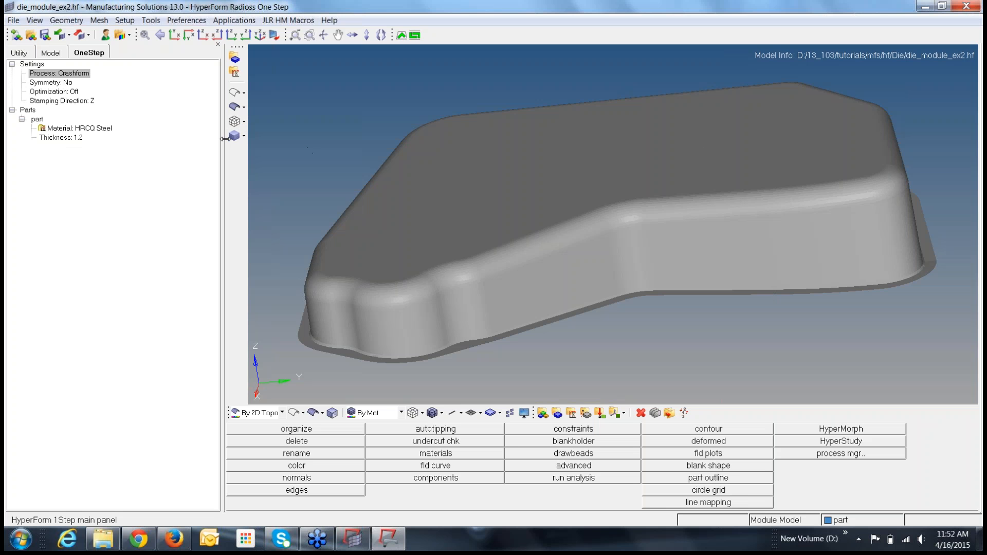
Display the part's elements shaded with mesh lines
{"action": "left_click", "coordinate": [243, 136]}
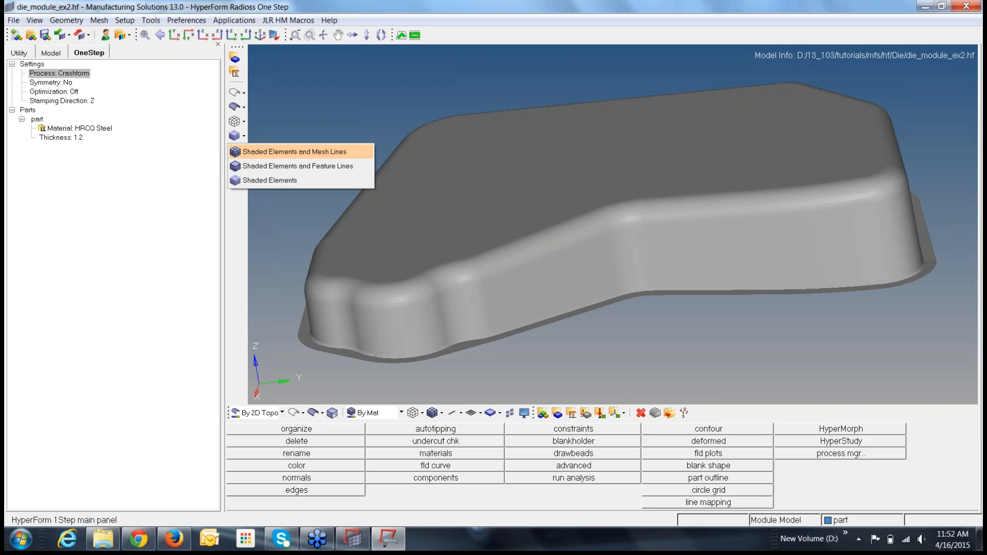
{"action": "left_click", "coordinate": [295, 151]}
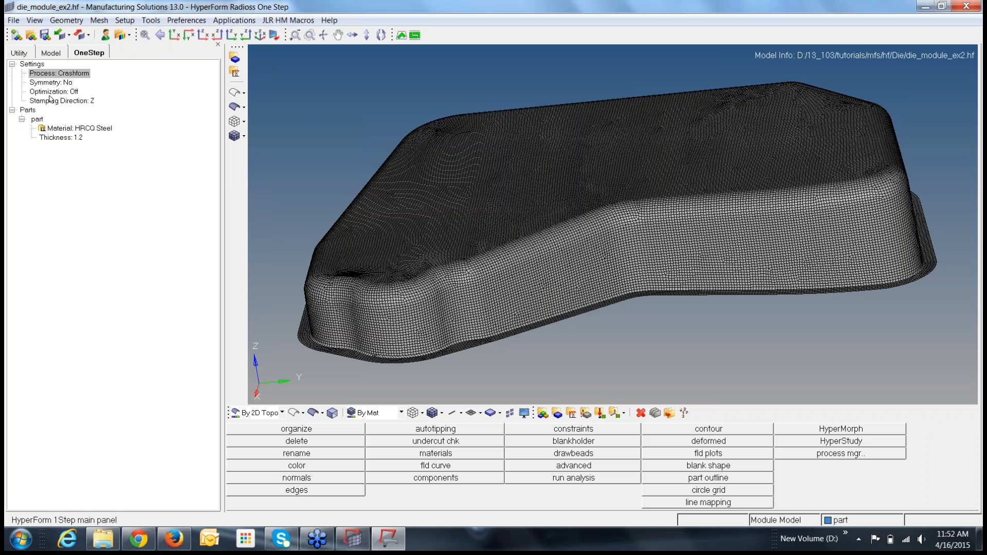
Save the model as die_module_ex2.hf in a new folder named die_1-step inside the Die folder
{"action": "left_click", "coordinate": [13, 20]}
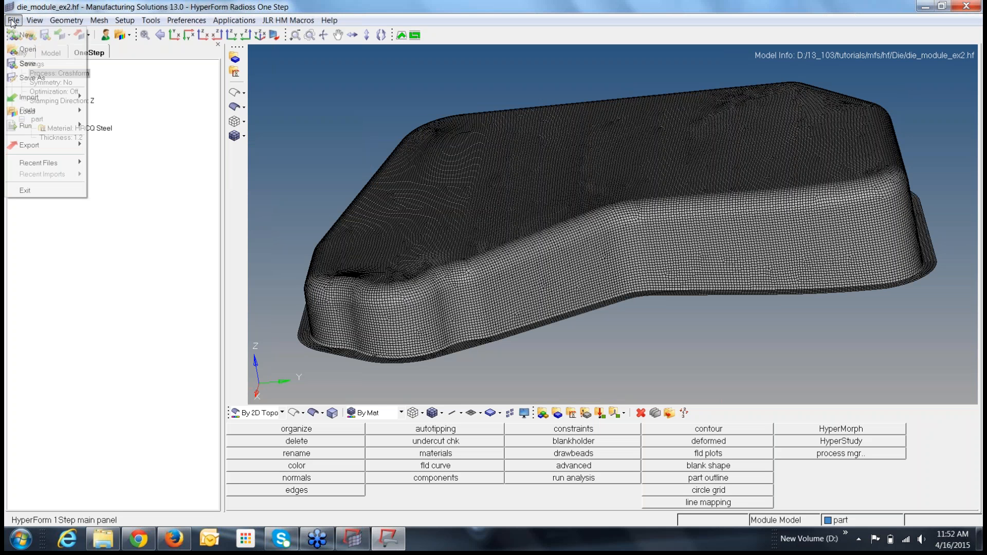
{"action": "left_click", "coordinate": [32, 78]}
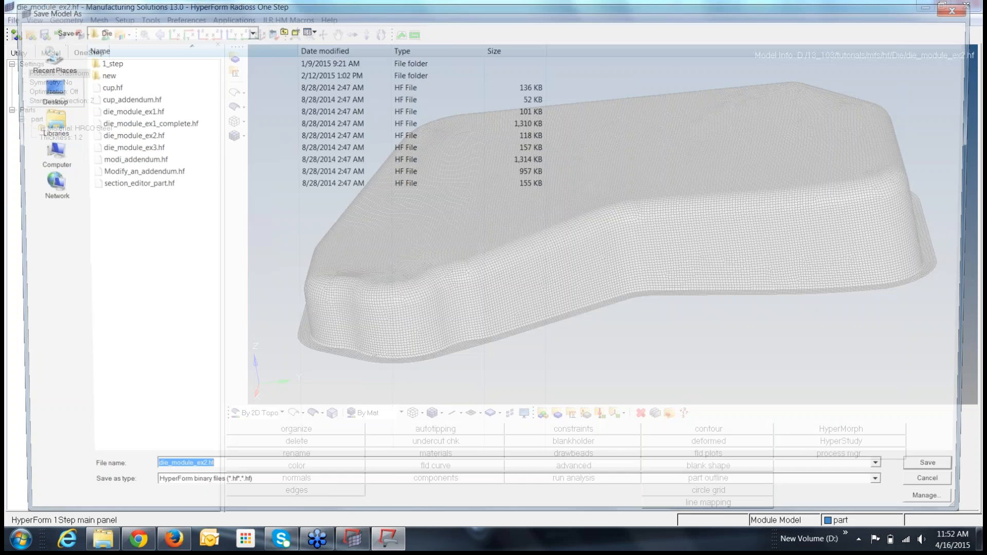
{"action": "right_click", "coordinate": [100, 211]}
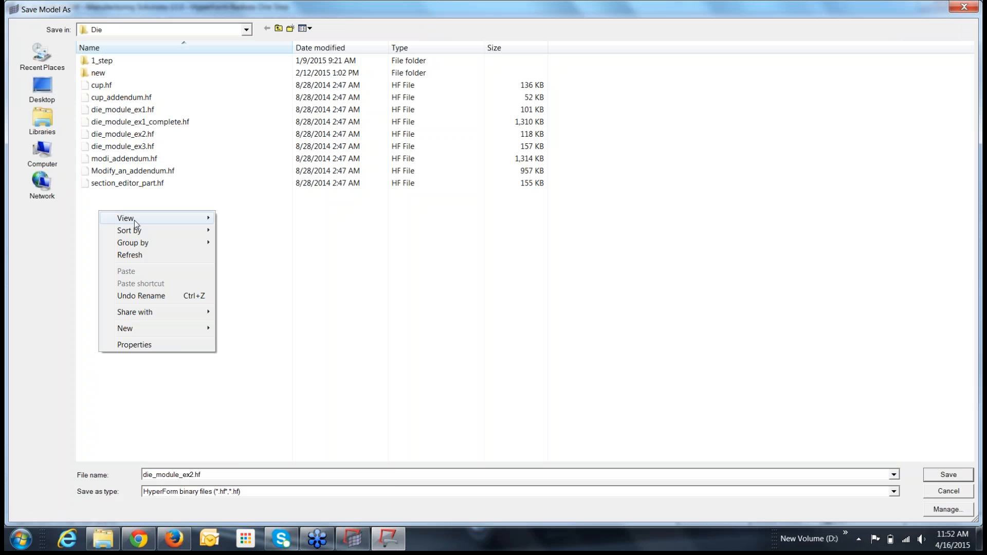
{"action": "mouse_move", "coordinate": [159, 330]}
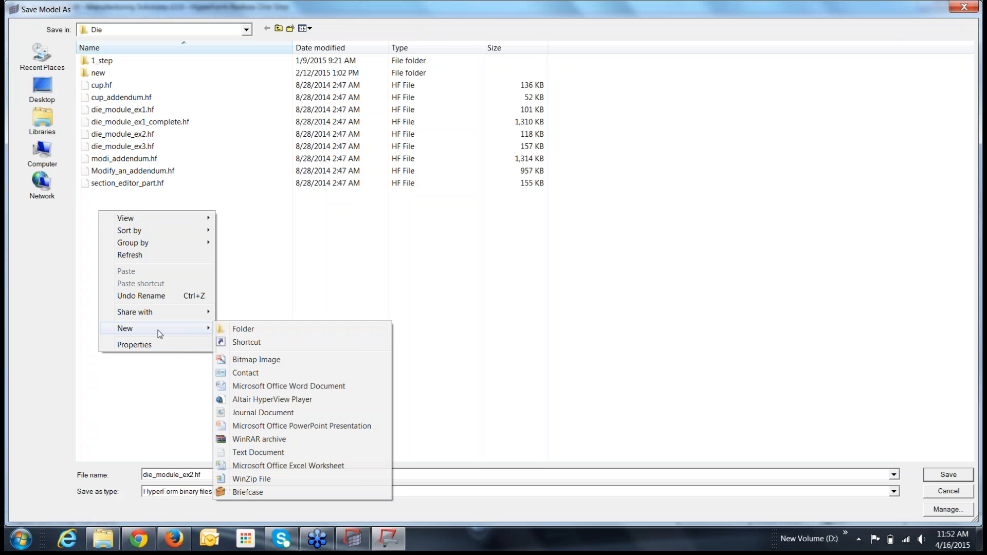
{"action": "left_click", "coordinate": [257, 330]}
{"action": "type", "text": "di"}
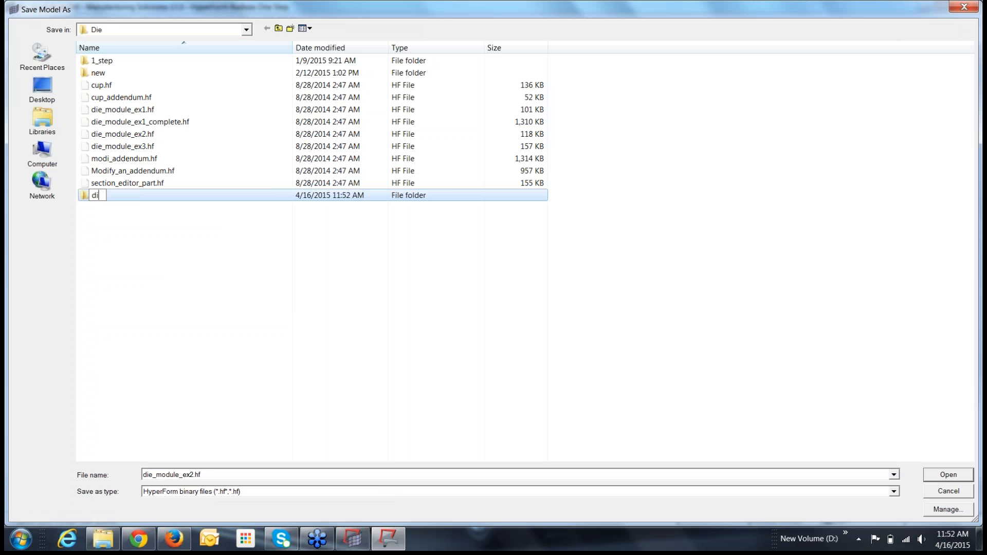
{"action": "type", "text": "e_1-step"}
{"action": "key", "text": "Return"}
{"action": "double_click", "coordinate": [169, 198]}
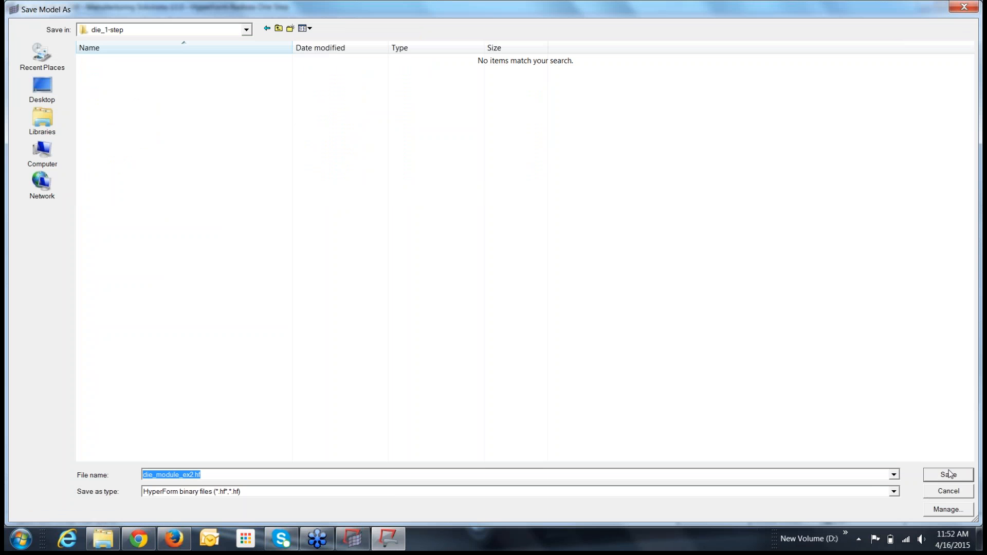
{"action": "left_click", "coordinate": [949, 474]}
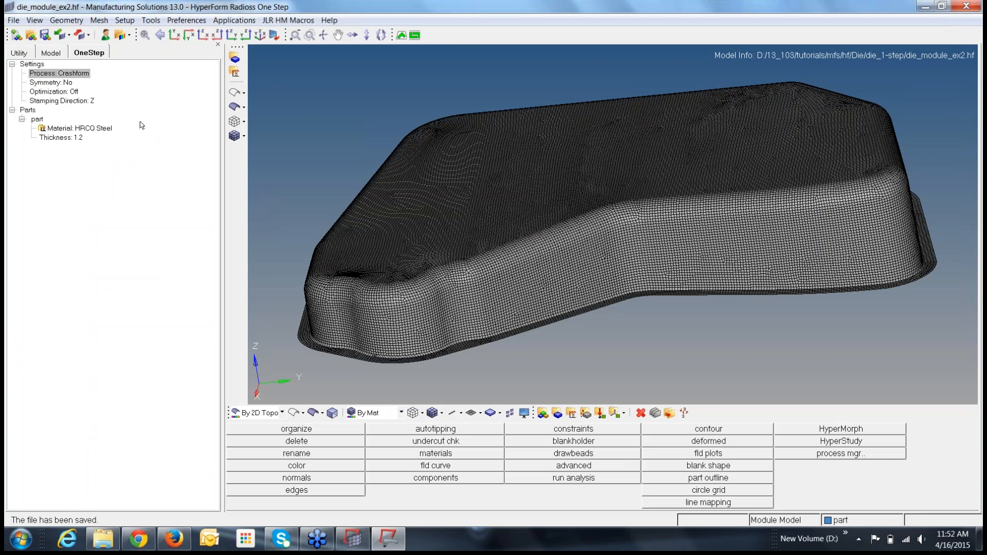
Set the stamping direction to the z-axis in the autotipping settings
{"action": "right_click", "coordinate": [141, 125]}
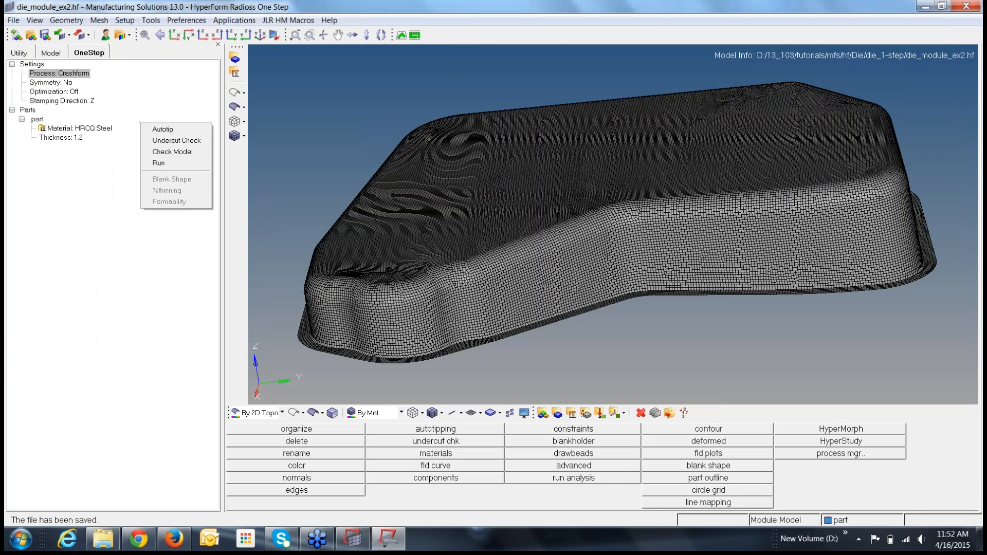
{"action": "left_click", "coordinate": [180, 131]}
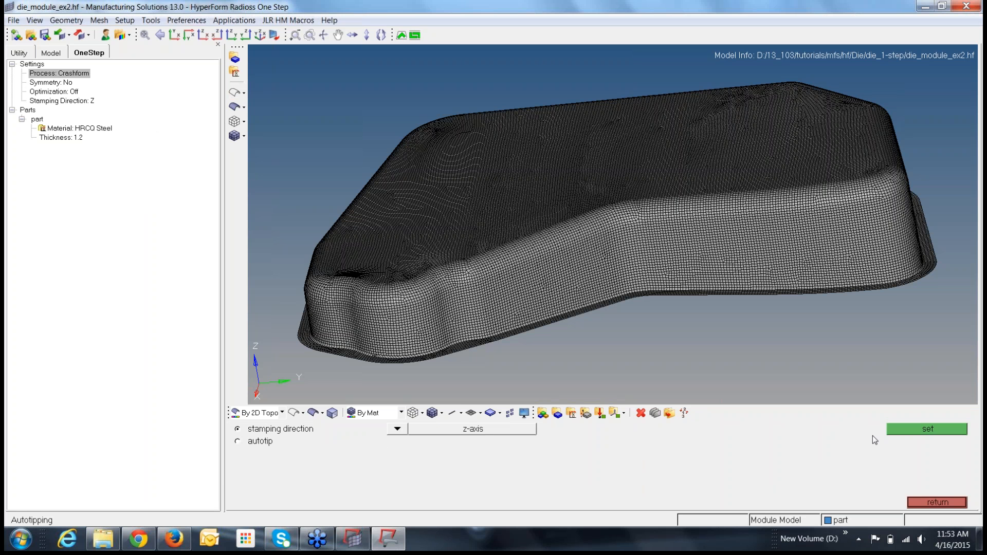
{"action": "left_click", "coordinate": [907, 431]}
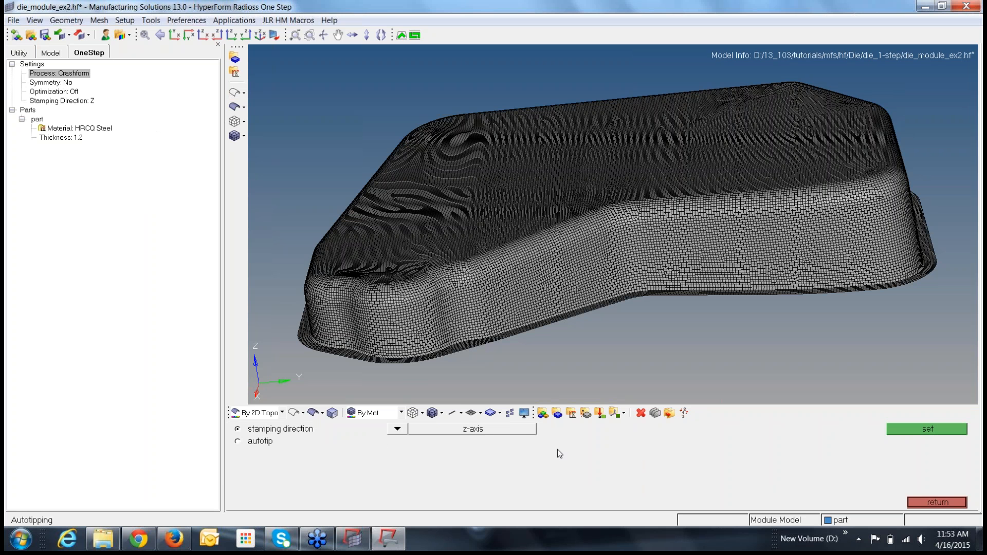
Calculate the autotip angle for the full model using the part component, apply the autotip and leave autotipping
{"action": "left_click", "coordinate": [238, 442]}
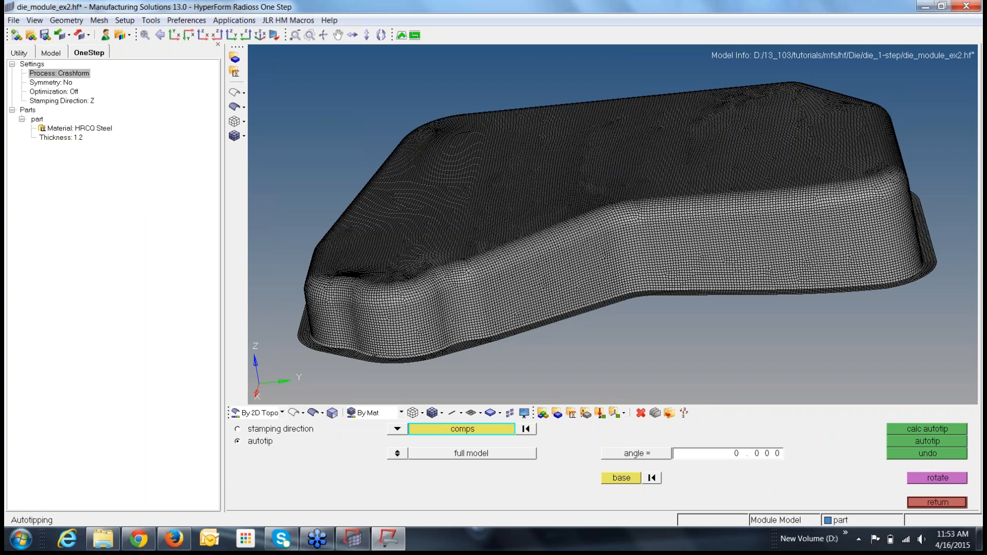
{"action": "left_click", "coordinate": [374, 356]}
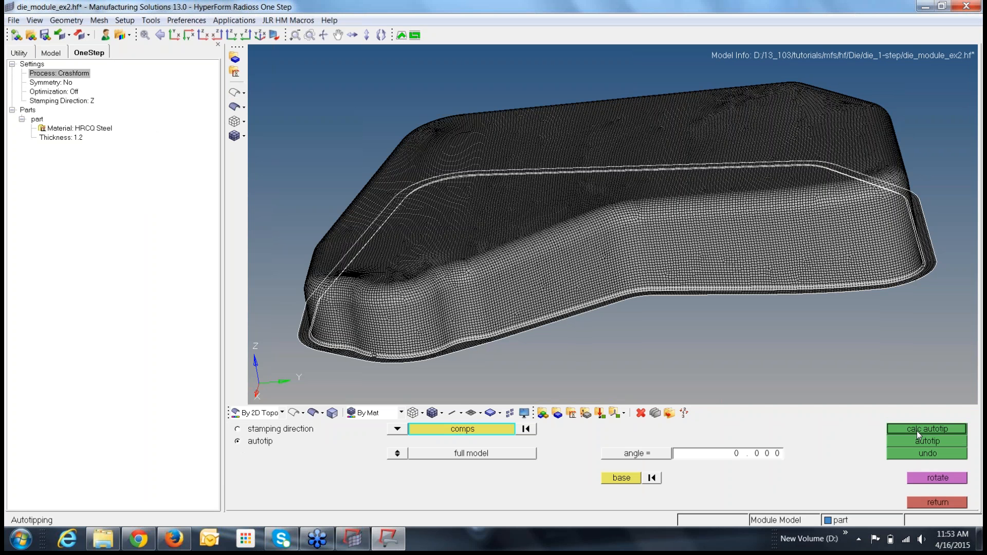
{"action": "left_click", "coordinate": [917, 431]}
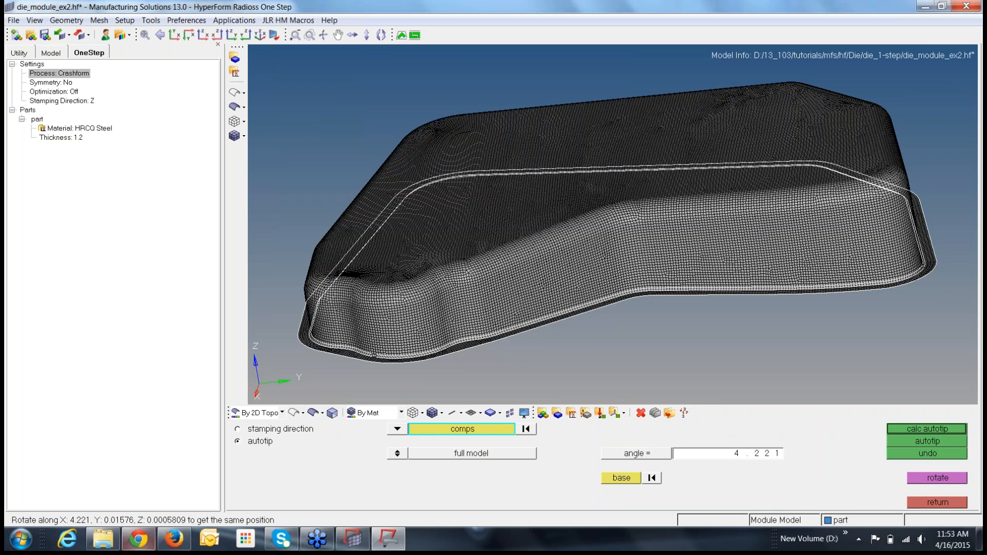
{"action": "left_click", "coordinate": [932, 441]}
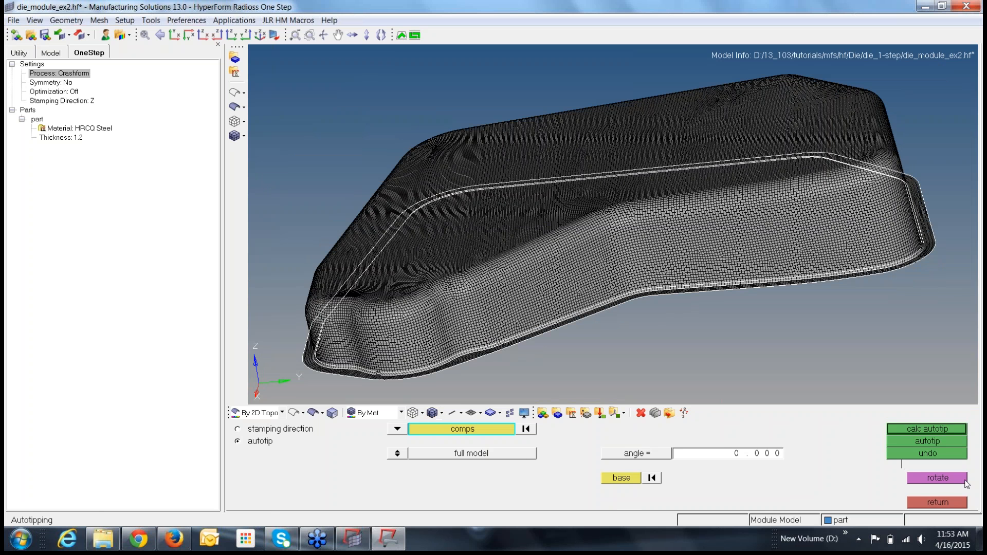
{"action": "left_click", "coordinate": [945, 503]}
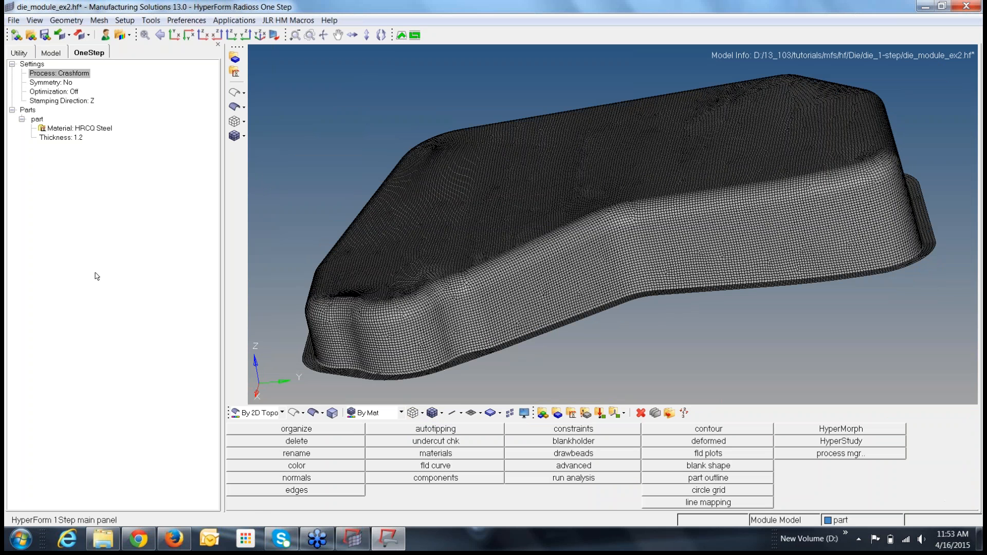
Run an undercut check on the part component
{"action": "right_click", "coordinate": [143, 108]}
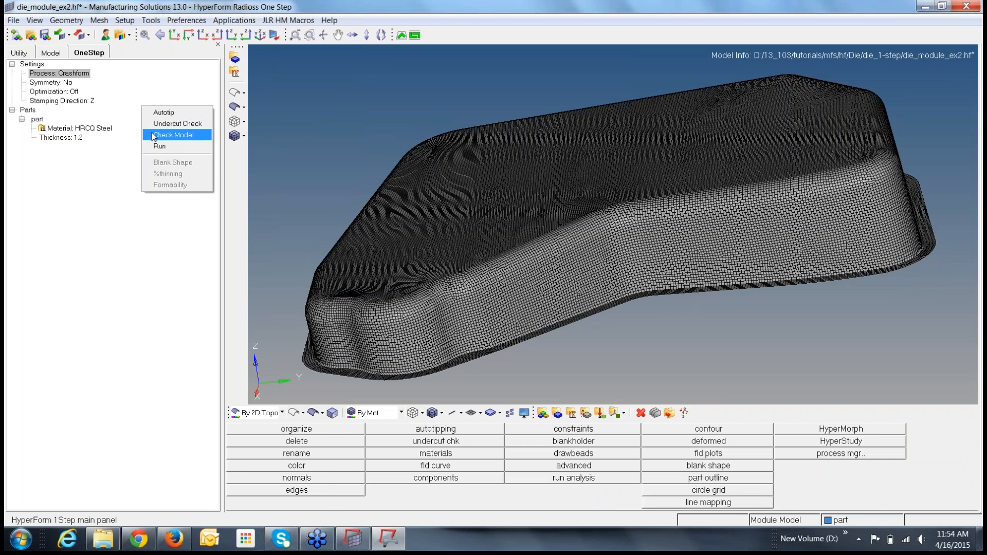
{"action": "left_click", "coordinate": [162, 124]}
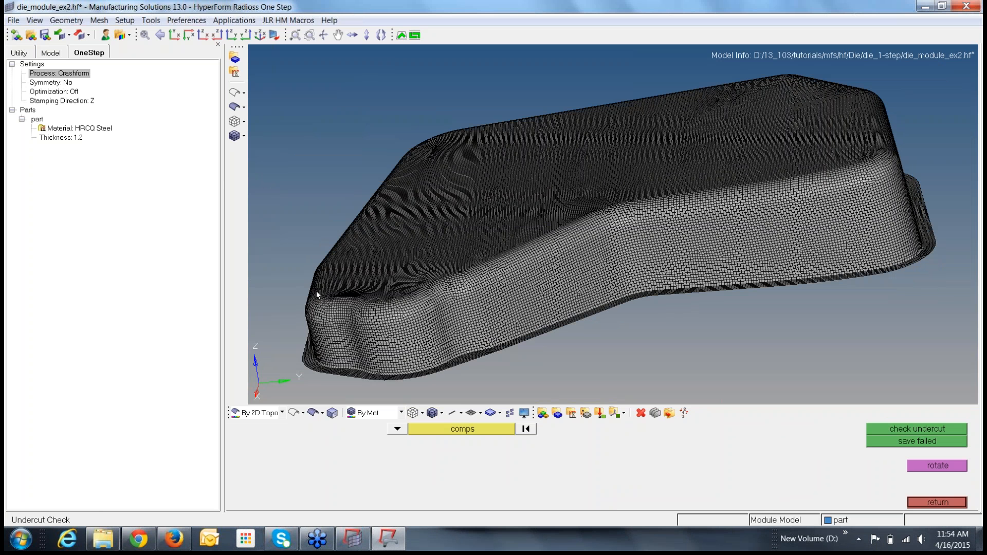
{"action": "left_click", "coordinate": [563, 280]}
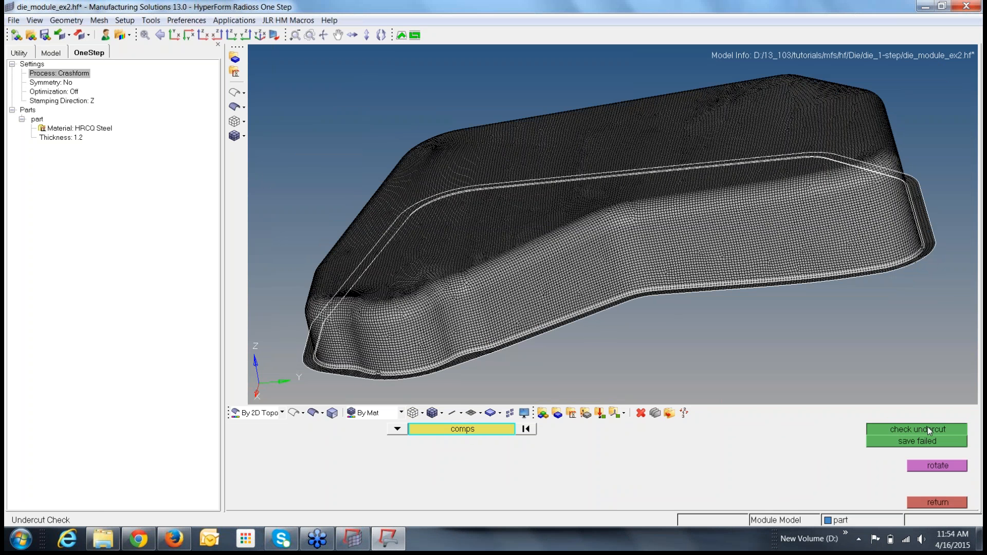
{"action": "left_click", "coordinate": [915, 429]}
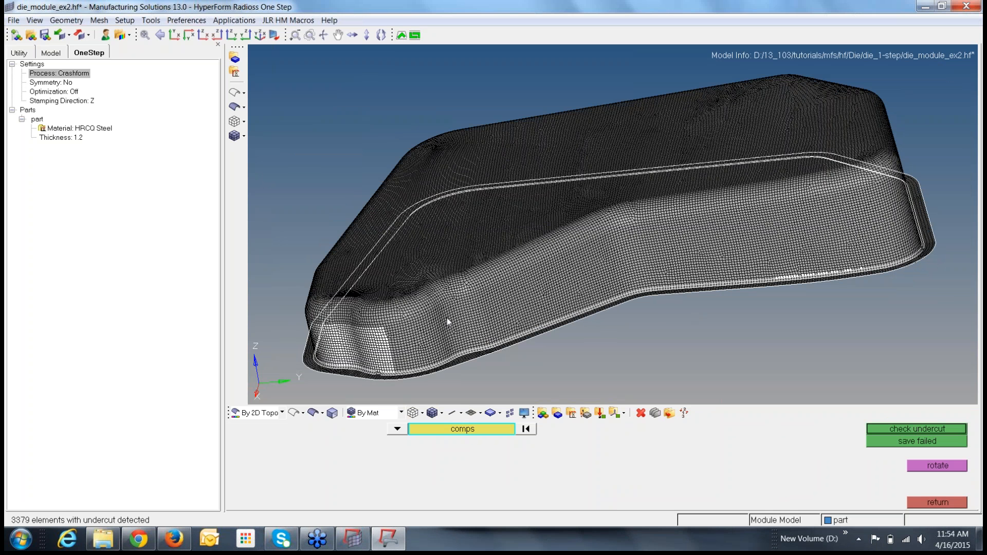
Examine the undercut elements highlighted on the part's end wall and along its long side wall, and leave the undercut check
{"action": "left_click_drag", "start_coordinate": [530, 307], "coordinate": [551, 350], "text": "ctrl"}
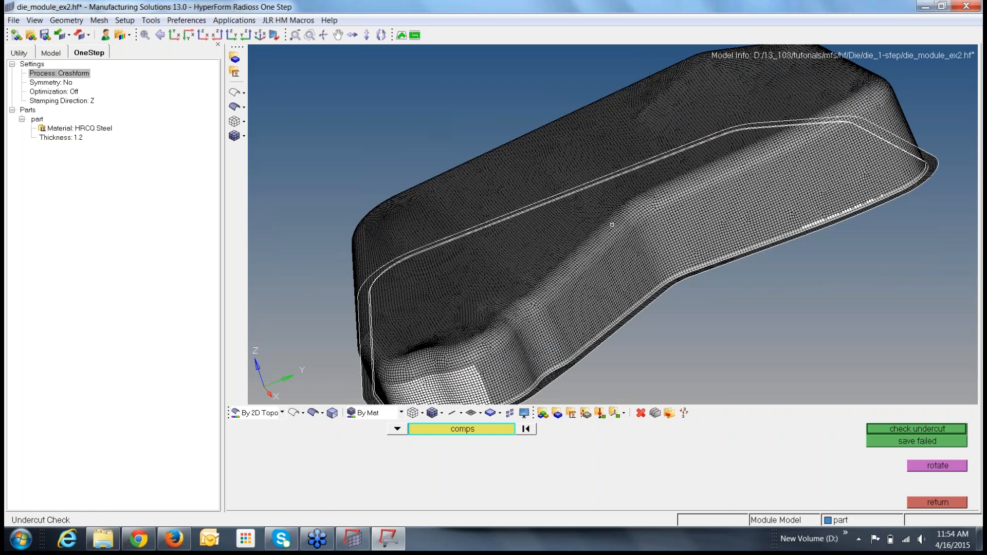
{"action": "right_click_drag", "start_coordinate": [443, 340], "coordinate": [444, 251], "text": "ctrl"}
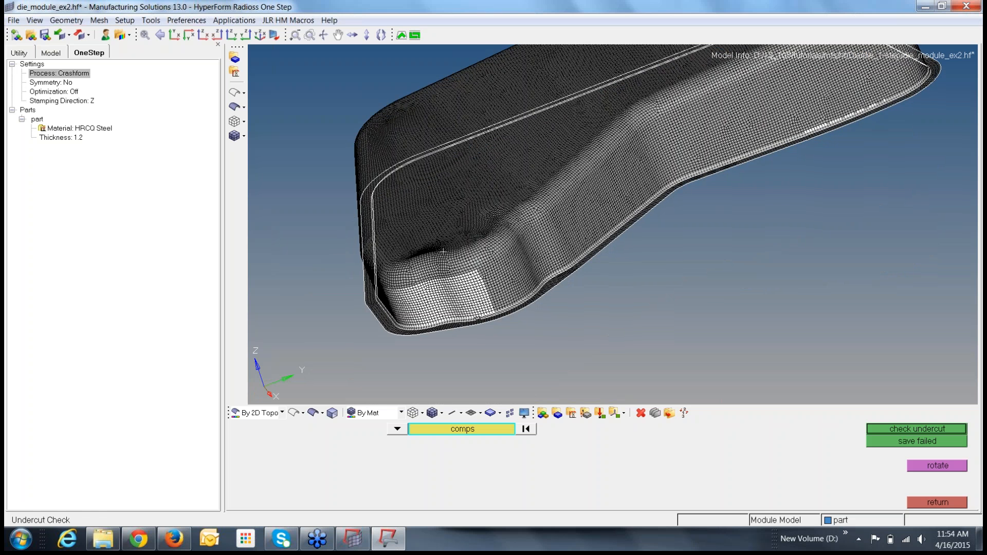
{"action": "scroll", "coordinate": [443, 251], "scroll_direction": "up", "scroll_amount": 3}
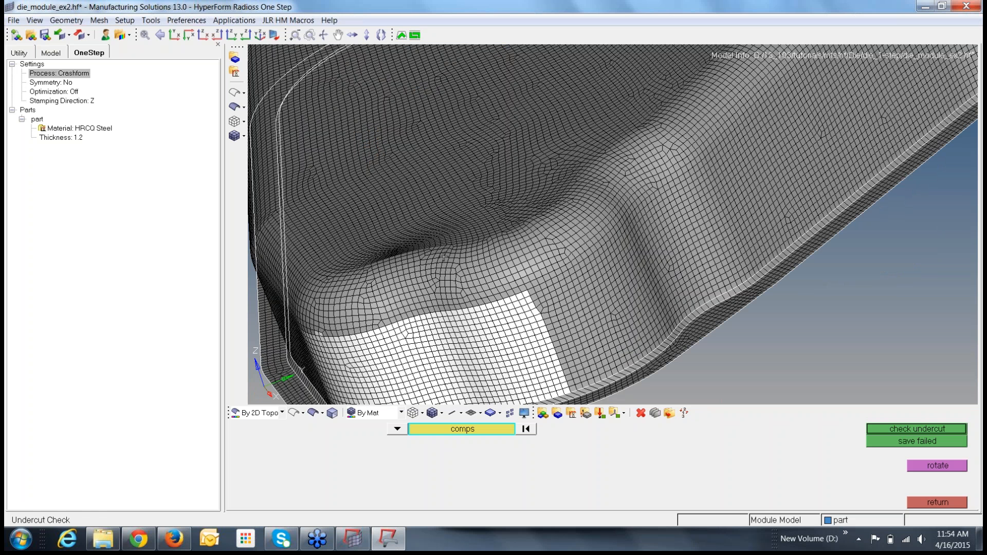
{"action": "right_click_drag", "start_coordinate": [451, 190], "coordinate": [455, 184], "text": "ctrl"}
{"action": "left_click_drag", "start_coordinate": [455, 184], "coordinate": [591, 271], "text": "ctrl"}
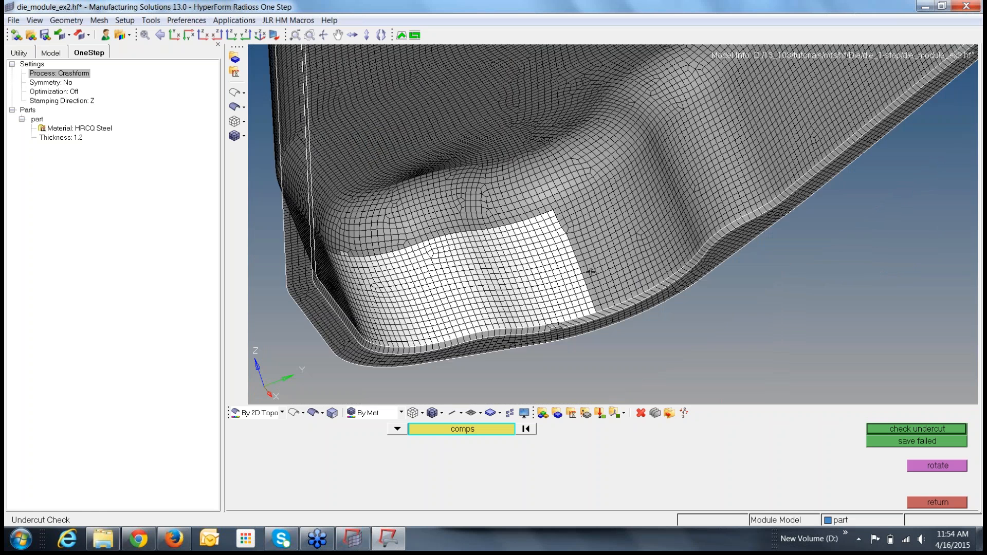
{"action": "scroll", "coordinate": [592, 271], "scroll_direction": "down", "scroll_amount": 5}
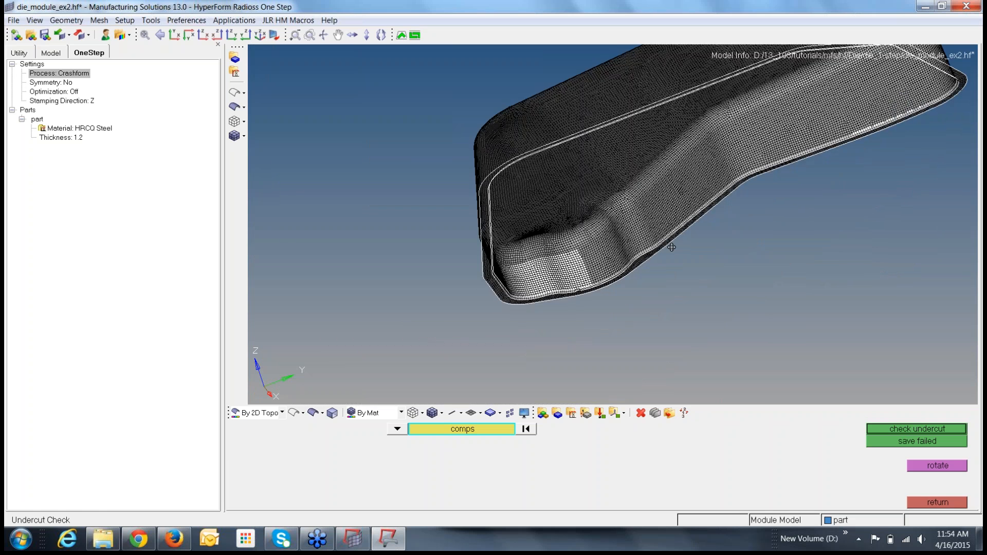
{"action": "right_click_drag", "start_coordinate": [671, 247], "coordinate": [550, 309], "text": "ctrl"}
{"action": "right_click_drag", "start_coordinate": [738, 211], "coordinate": [683, 231], "text": "ctrl"}
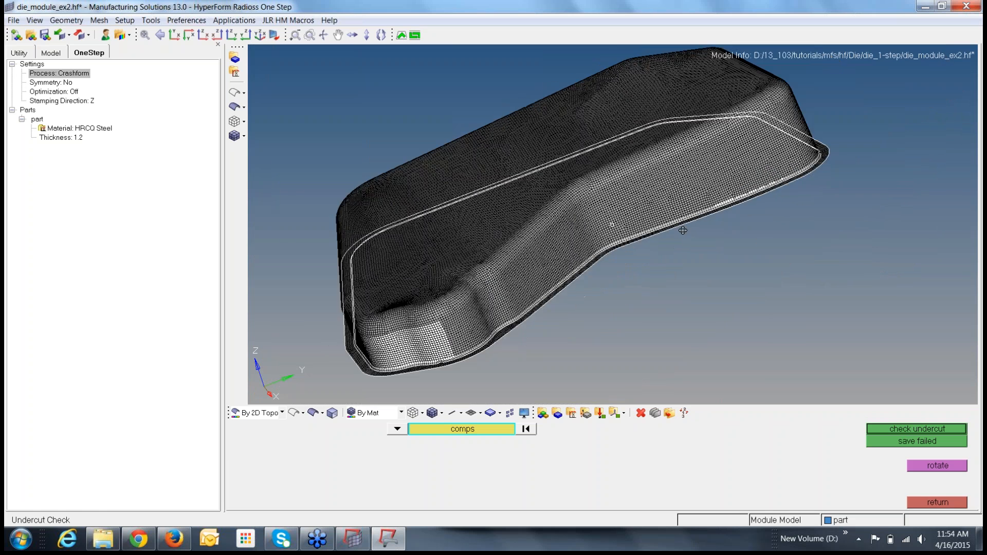
{"action": "mouse_move", "coordinate": [683, 231]}
{"action": "left_mouse_down", "text": "ctrl"}
{"action": "mouse_move", "coordinate": [674, 238]}
{"action": "mouse_move", "coordinate": [753, 218]}
{"action": "left_mouse_up", "text": "ctrl"}
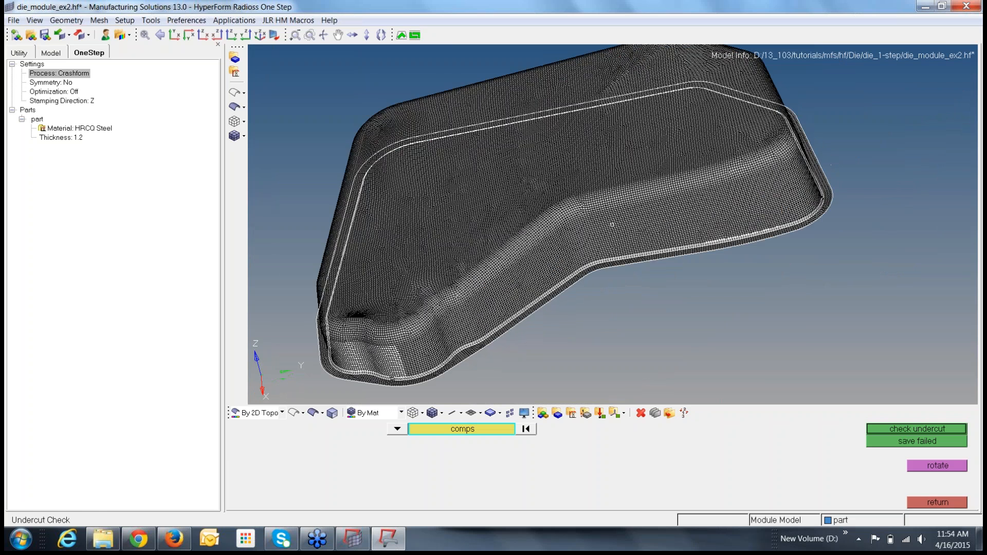
{"action": "scroll", "coordinate": [719, 227], "scroll_direction": "up", "scroll_amount": 2}
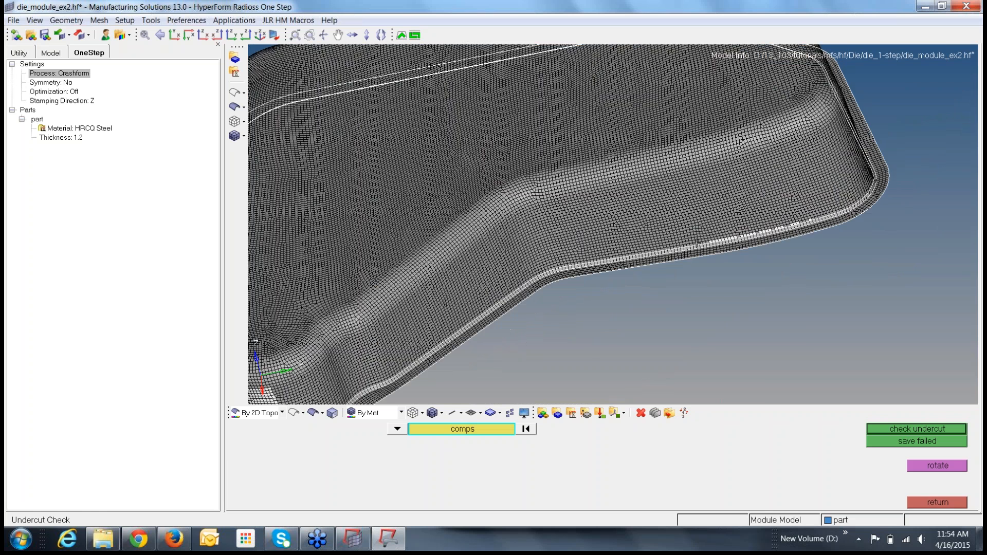
{"action": "scroll", "coordinate": [698, 243], "scroll_direction": "up", "scroll_amount": 1}
{"action": "key", "text": "f"}
{"action": "mouse_move", "coordinate": [704, 245]}
{"action": "left_mouse_down", "text": "ctrl"}
{"action": "mouse_move", "coordinate": [792, 242]}
{"action": "mouse_move", "coordinate": [761, 198]}
{"action": "mouse_move", "coordinate": [776, 275]}
{"action": "mouse_move", "coordinate": [630, 298]}
{"action": "mouse_move", "coordinate": [662, 304]}
{"action": "left_mouse_up", "text": "ctrl"}
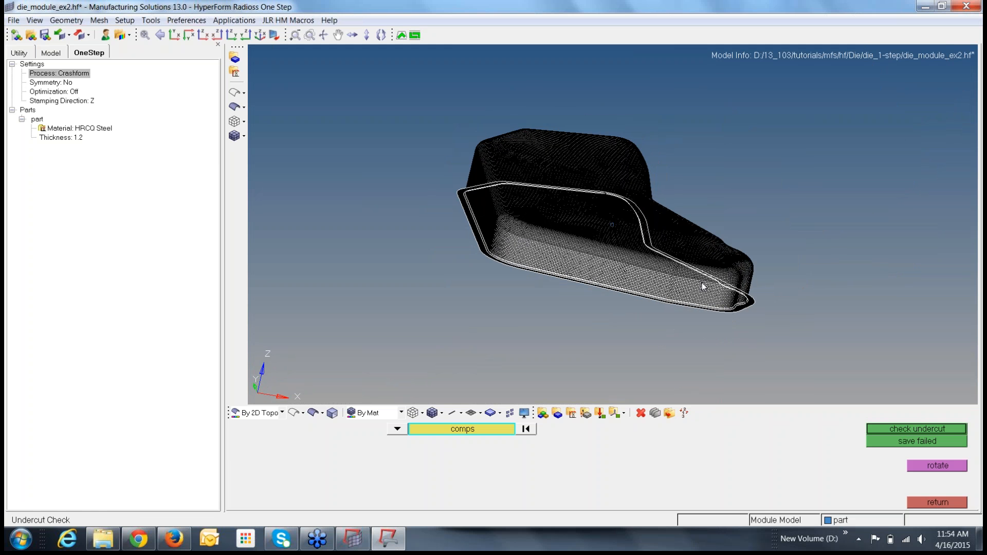
{"action": "mouse_move", "coordinate": [704, 287]}
{"action": "left_mouse_down", "text": "ctrl"}
{"action": "mouse_move", "coordinate": [643, 291]}
{"action": "mouse_move", "coordinate": [646, 256]}
{"action": "left_mouse_up", "text": "ctrl"}
{"action": "left_click", "coordinate": [958, 503]}
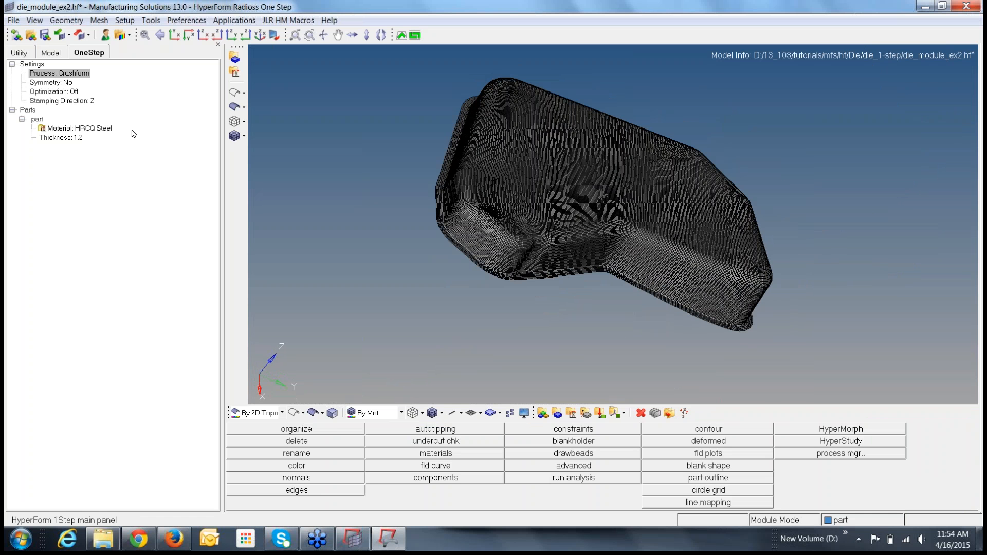
Save the autotipped model to its current file
{"action": "left_click_drag", "start_coordinate": [711, 249], "coordinate": [686, 244], "text": "ctrl"}
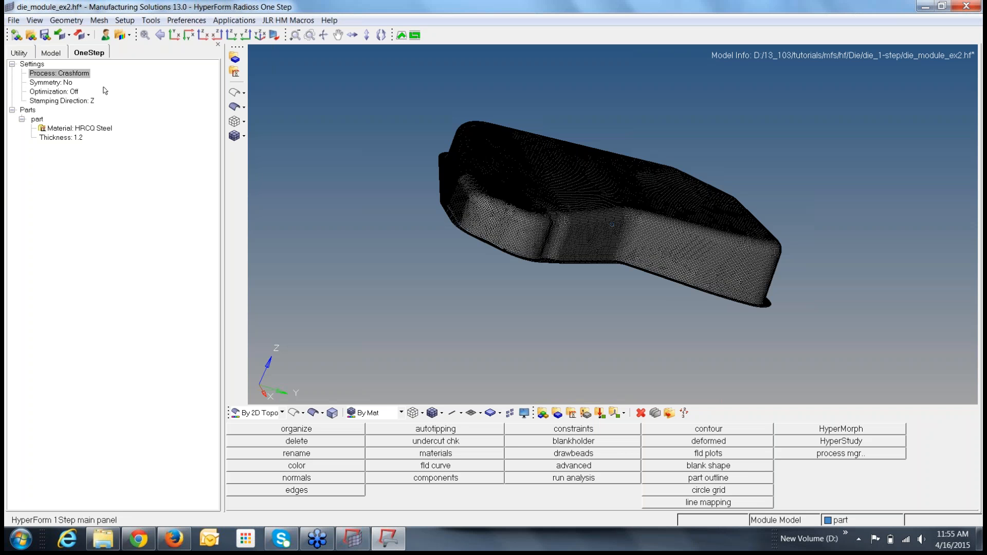
{"action": "left_click", "coordinate": [14, 21]}
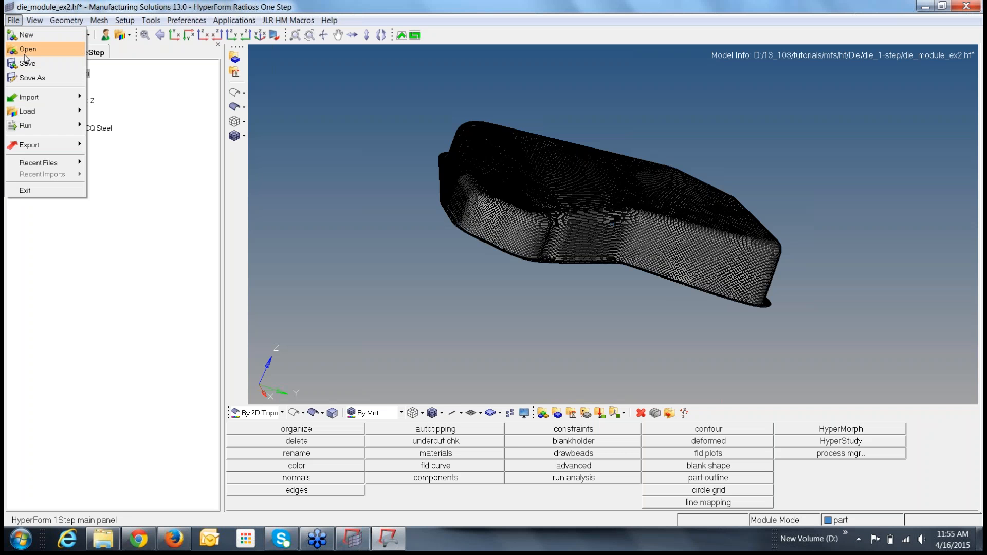
{"action": "left_click", "coordinate": [37, 68]}
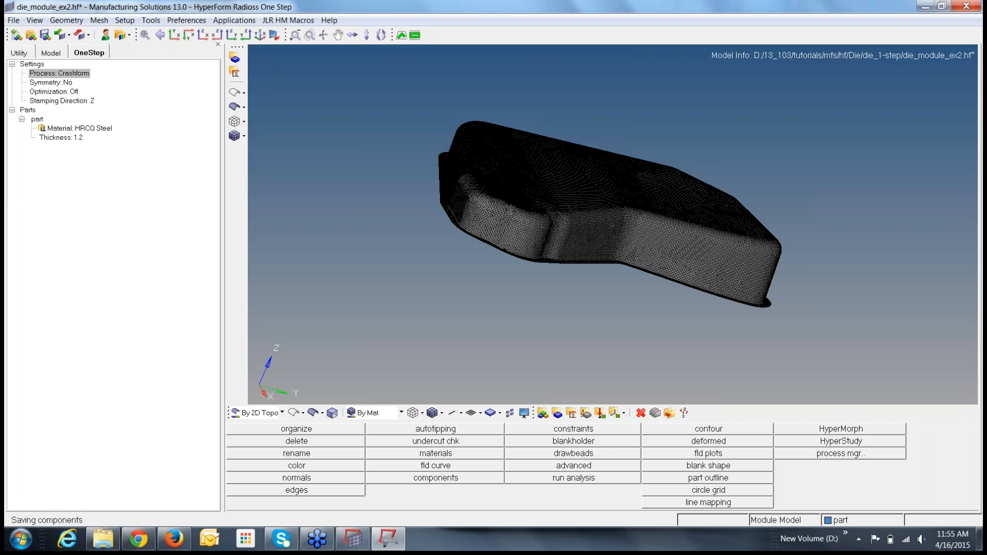
Run the one-step analysis, saving the model over the existing file die_module_ex2.hf
{"action": "right_click", "coordinate": [146, 110]}
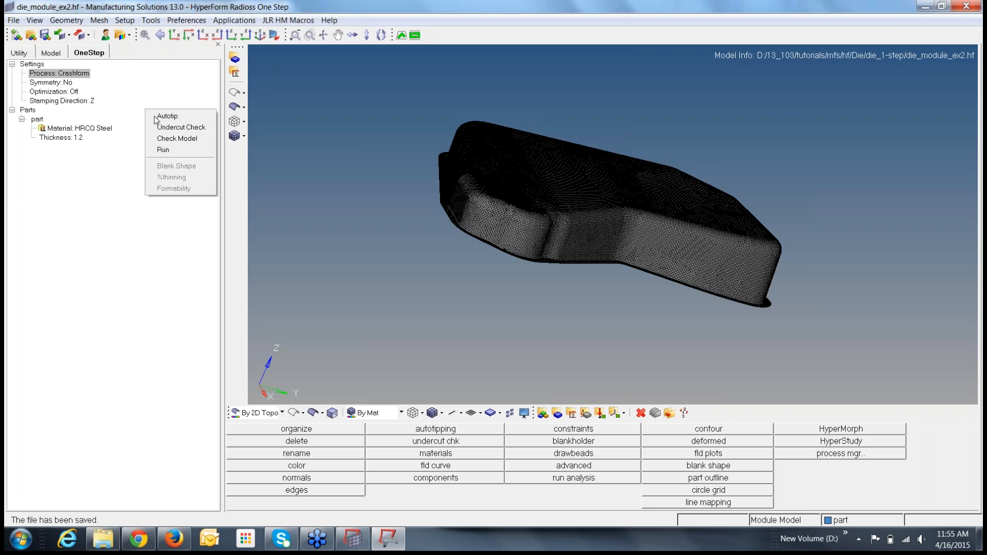
{"action": "left_click", "coordinate": [164, 150]}
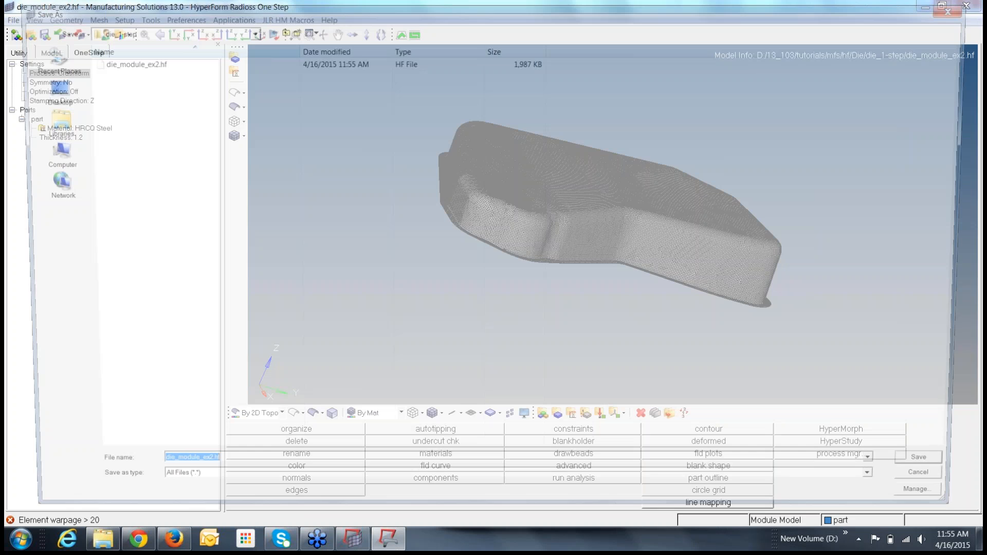
{"action": "left_click", "coordinate": [149, 64]}
{"action": "left_click", "coordinate": [967, 481]}
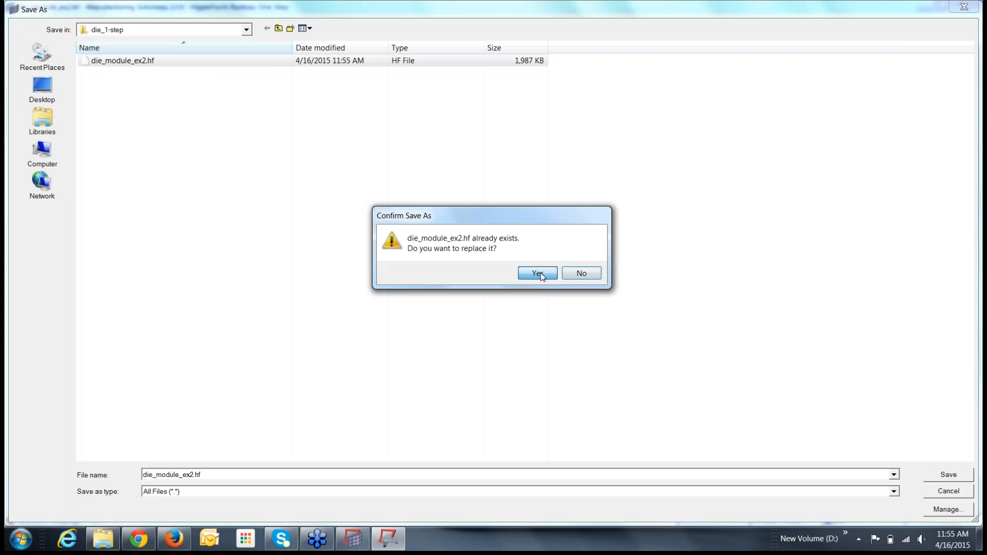
{"action": "left_click", "coordinate": [537, 274]}
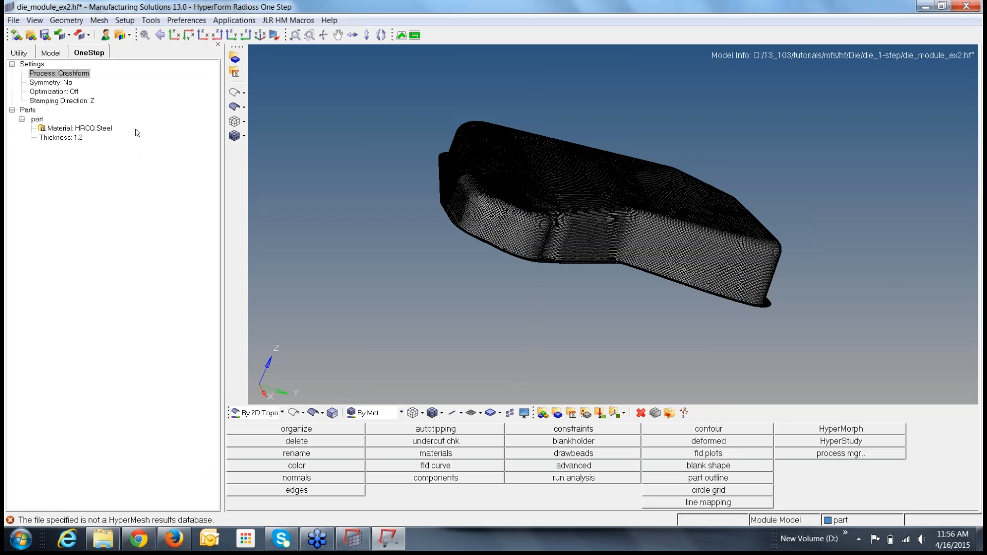
Display the formability results and examine the wrinkle and marginal zones along the part's walls, flange and inner corner
{"action": "right_click", "coordinate": [137, 133]}
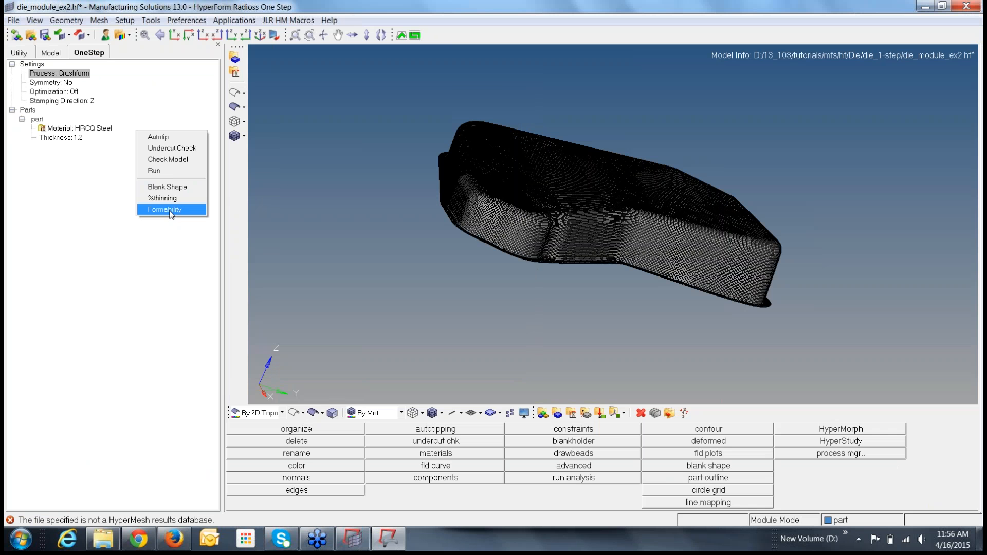
{"action": "left_click", "coordinate": [171, 212]}
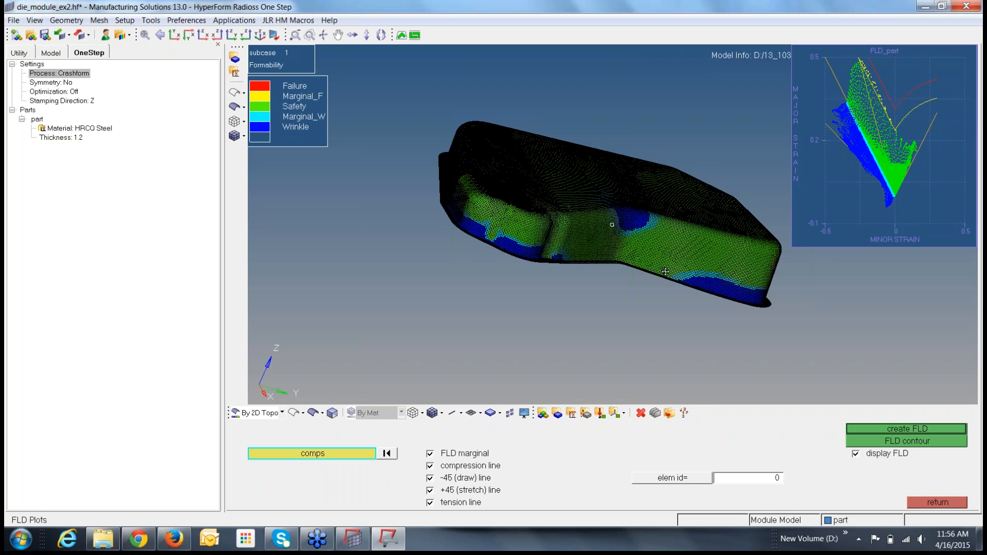
{"action": "left_click_drag", "start_coordinate": [666, 271], "coordinate": [689, 265], "text": "ctrl"}
{"action": "left_click_drag", "start_coordinate": [612, 225], "coordinate": [470, 245], "text": "ctrl"}
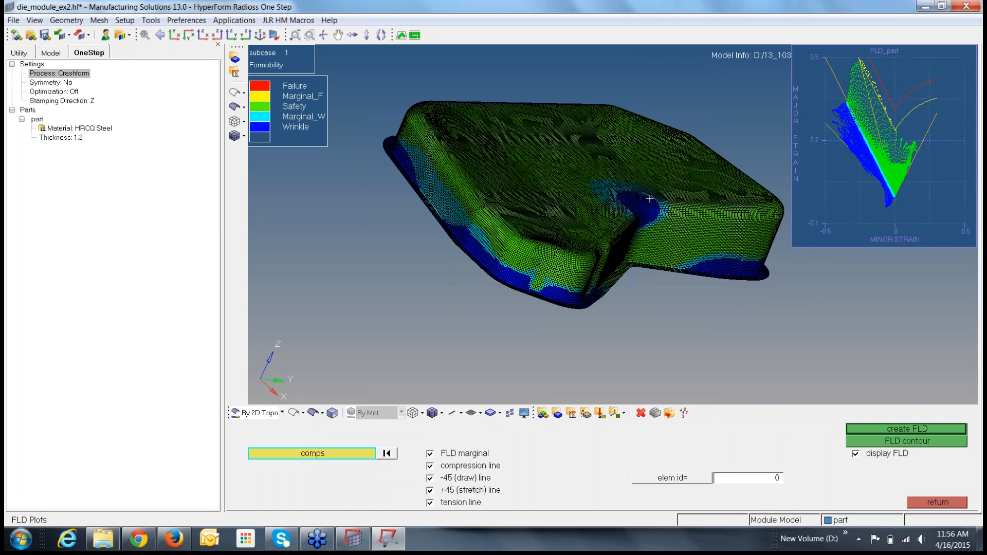
{"action": "mouse_move", "coordinate": [639, 220]}
{"action": "left_mouse_down", "text": "ctrl"}
{"action": "mouse_move", "coordinate": [546, 280]}
{"action": "mouse_move", "coordinate": [774, 317]}
{"action": "left_mouse_up", "text": "ctrl"}
{"action": "scroll", "coordinate": [626, 230], "scroll_direction": "up", "scroll_amount": 2}
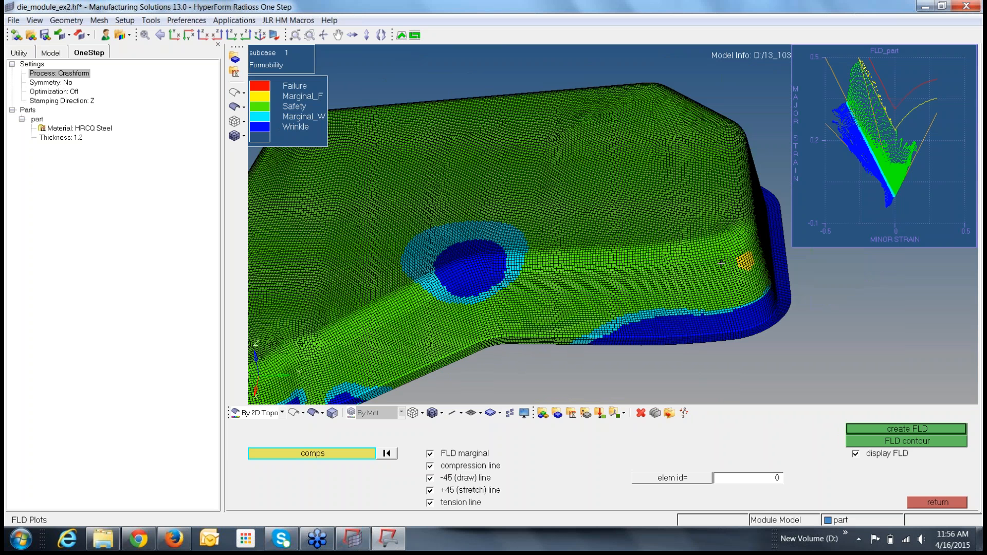
{"action": "scroll", "coordinate": [721, 263], "scroll_direction": "down", "scroll_amount": 5, "text": "ctrl"}
{"action": "mouse_move", "coordinate": [677, 273]}
{"action": "left_mouse_down", "text": "ctrl"}
{"action": "mouse_move", "coordinate": [734, 273]}
{"action": "mouse_move", "coordinate": [608, 277]}
{"action": "mouse_move", "coordinate": [590, 256]}
{"action": "mouse_move", "coordinate": [600, 280]}
{"action": "mouse_move", "coordinate": [691, 281]}
{"action": "left_mouse_up", "text": "ctrl"}
Show the elements shaded without mesh lines, examine the formability contour from all sides and leave the FLD plots
{"action": "left_click", "coordinate": [245, 136]}
{"action": "left_click", "coordinate": [250, 182]}
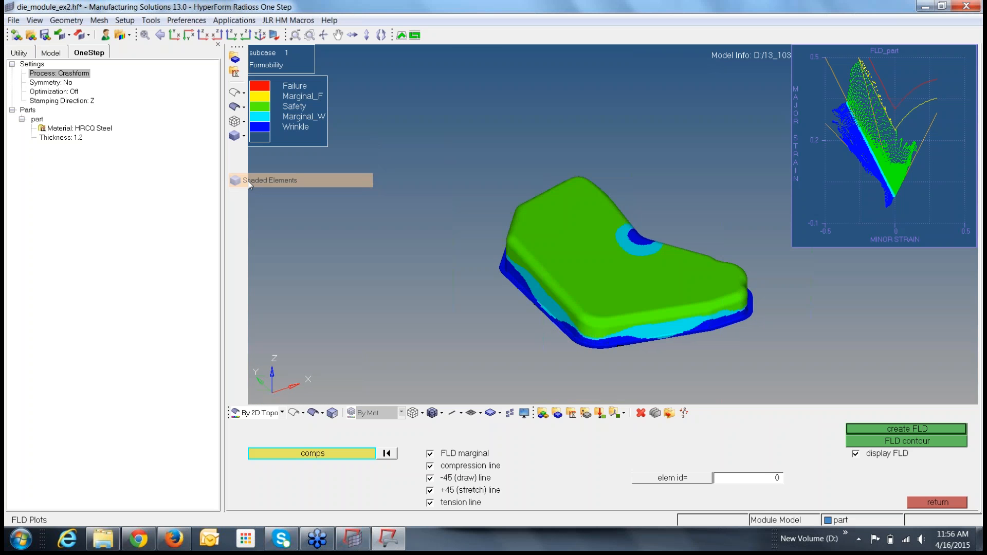
{"action": "left_click_drag", "start_coordinate": [617, 295], "coordinate": [599, 282], "text": "ctrl"}
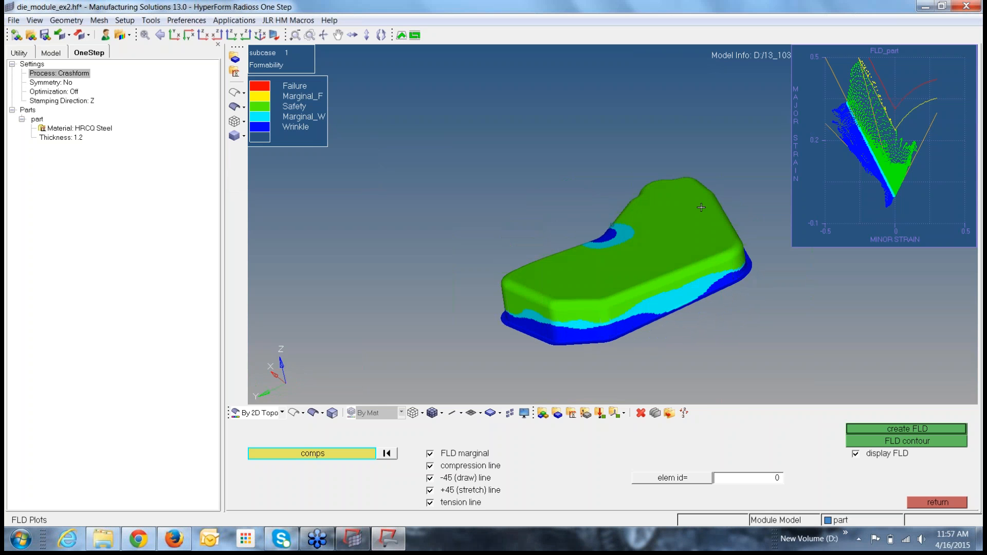
{"action": "left_click_drag", "start_coordinate": [640, 292], "coordinate": [654, 237], "text": "ctrl"}
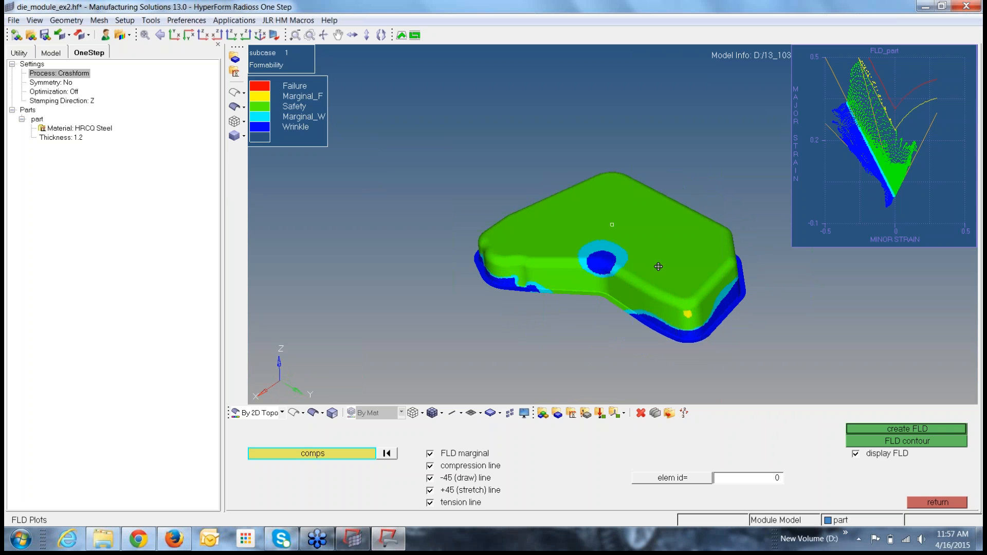
{"action": "left_click_drag", "start_coordinate": [658, 267], "coordinate": [696, 273], "text": "ctrl"}
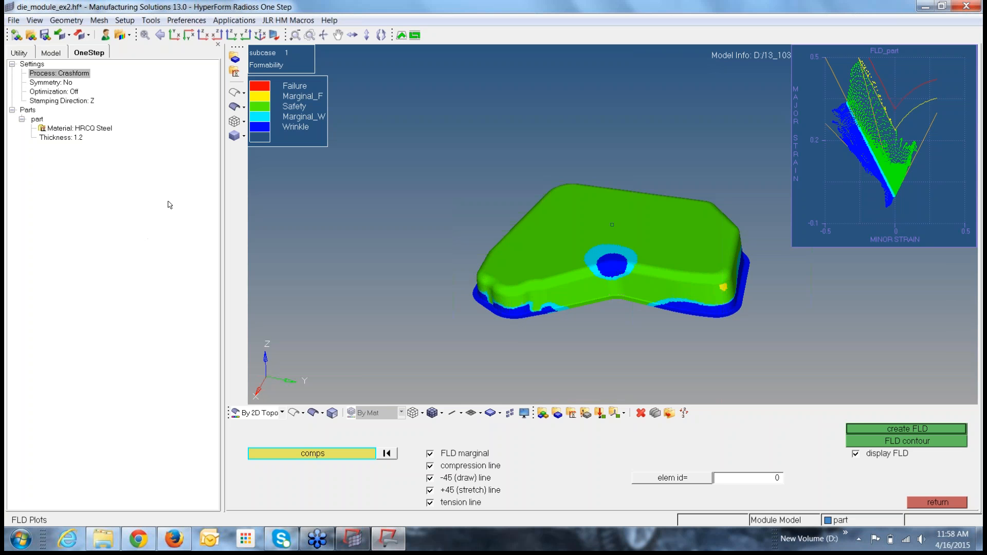
{"action": "left_click", "coordinate": [946, 503]}
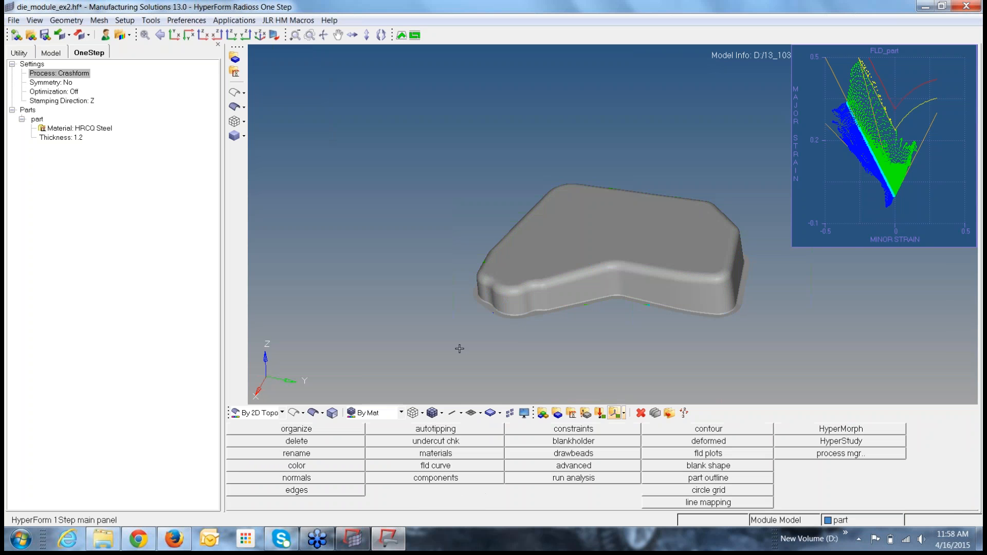
Display the percentage thinning contour, examine it at the part's corners and leave the contour results
{"action": "right_click", "coordinate": [142, 157]}
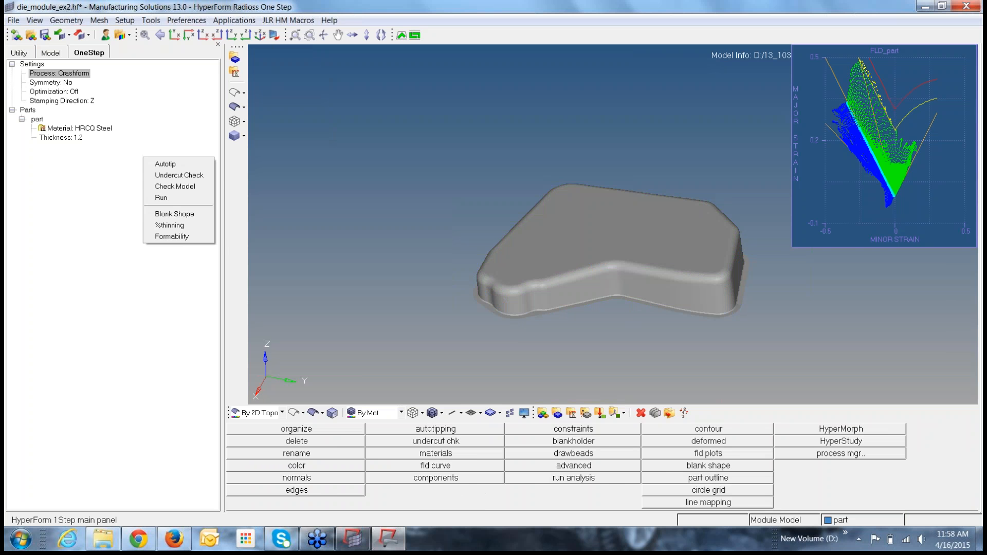
{"action": "left_click", "coordinate": [173, 226]}
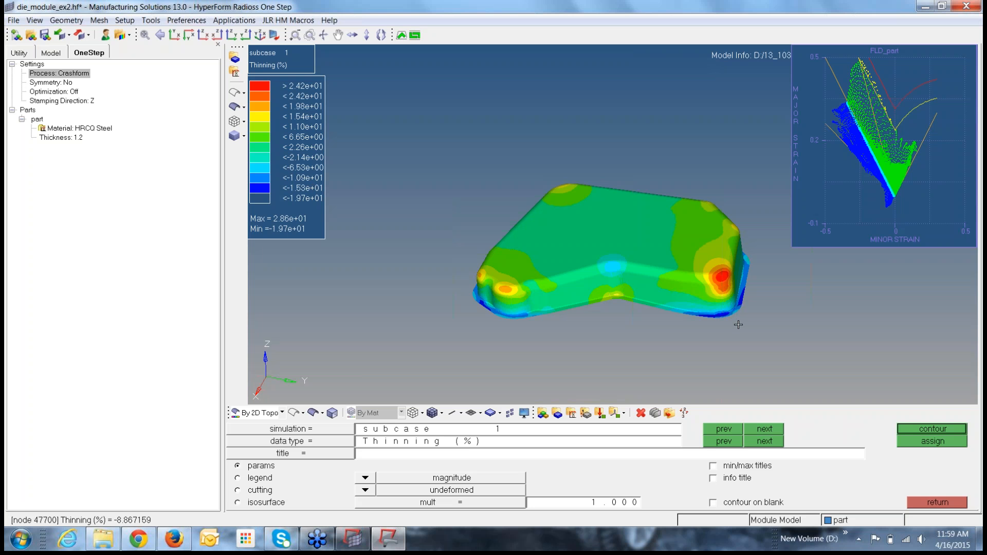
{"action": "left_click_drag", "start_coordinate": [738, 302], "coordinate": [594, 311], "text": "ctrl"}
{"action": "scroll", "coordinate": [593, 310], "scroll_direction": "up", "scroll_amount": 5}
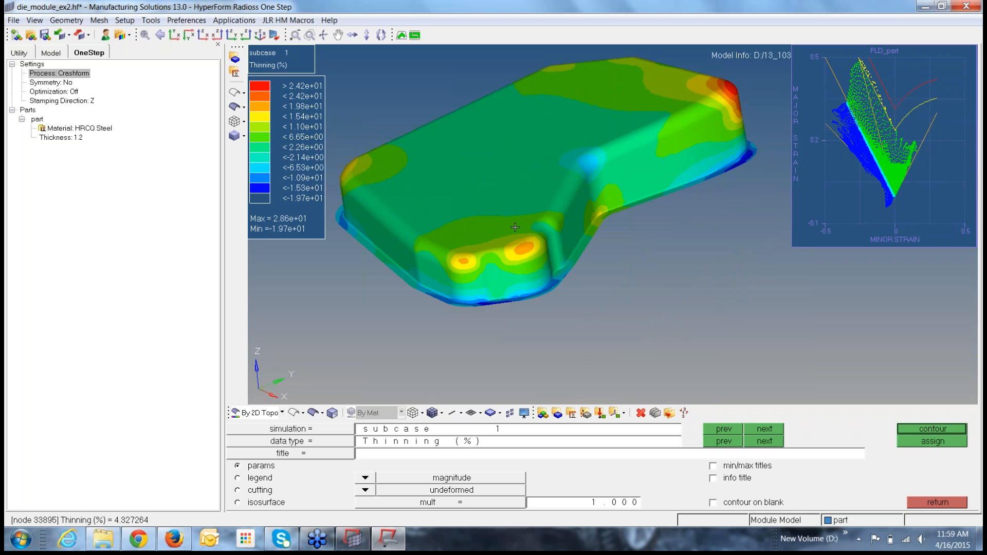
{"action": "left_click", "coordinate": [937, 502]}
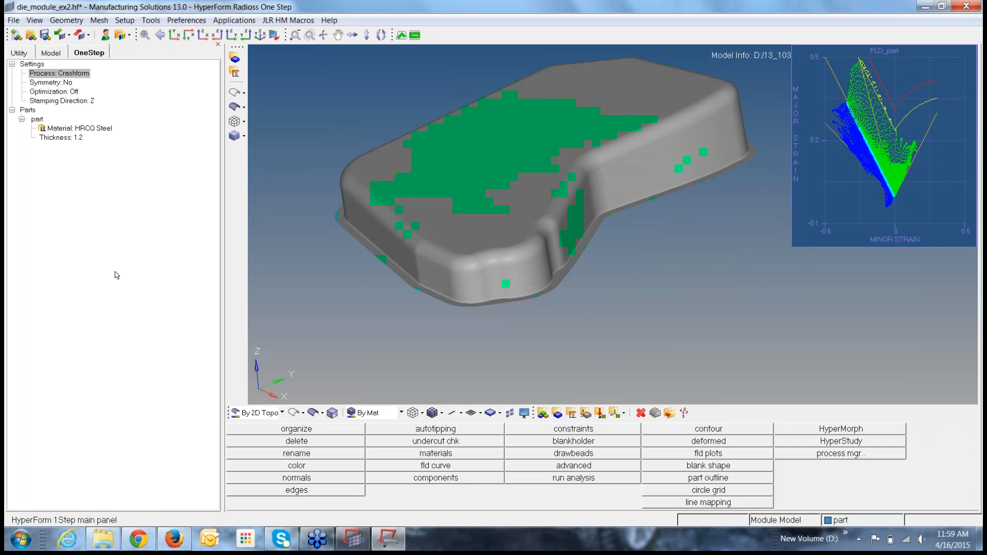
Display the predicted blank shape and view its outline from a higher angle
{"action": "right_click", "coordinate": [157, 192]}
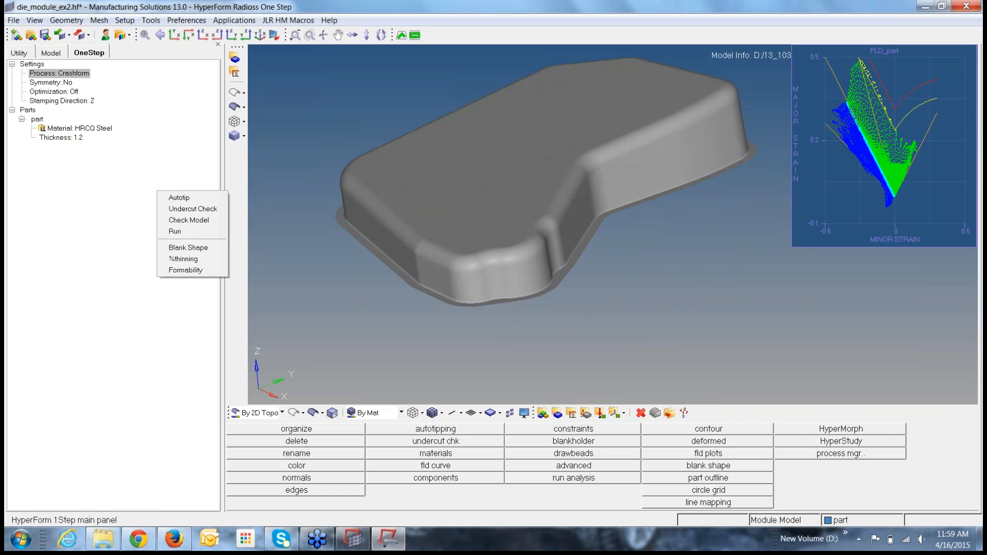
{"action": "left_click", "coordinate": [167, 249]}
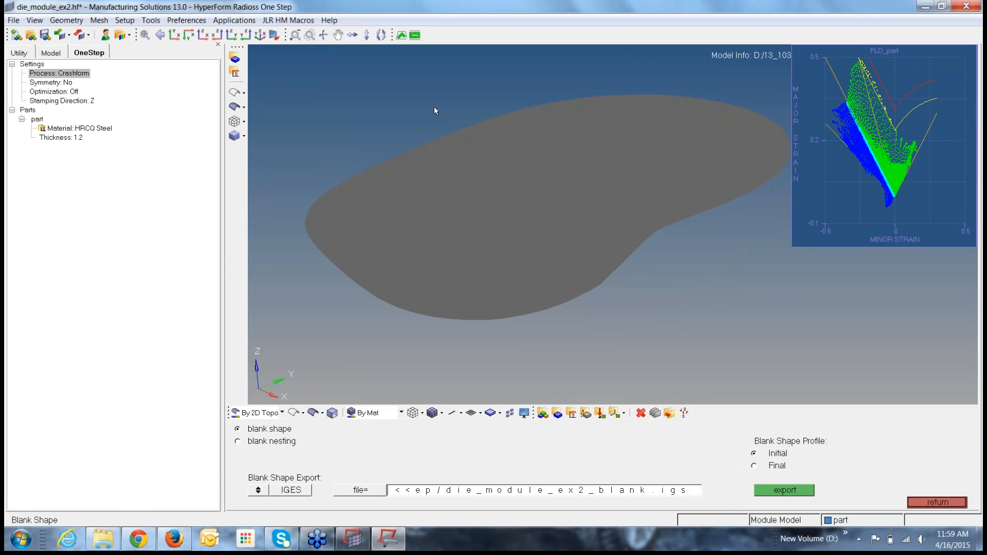
{"action": "mouse_move", "coordinate": [658, 206]}
{"action": "left_mouse_down", "text": "ctrl"}
{"action": "mouse_move", "coordinate": [648, 269]}
{"action": "mouse_move", "coordinate": [584, 242]}
{"action": "left_mouse_up", "text": "ctrl"}
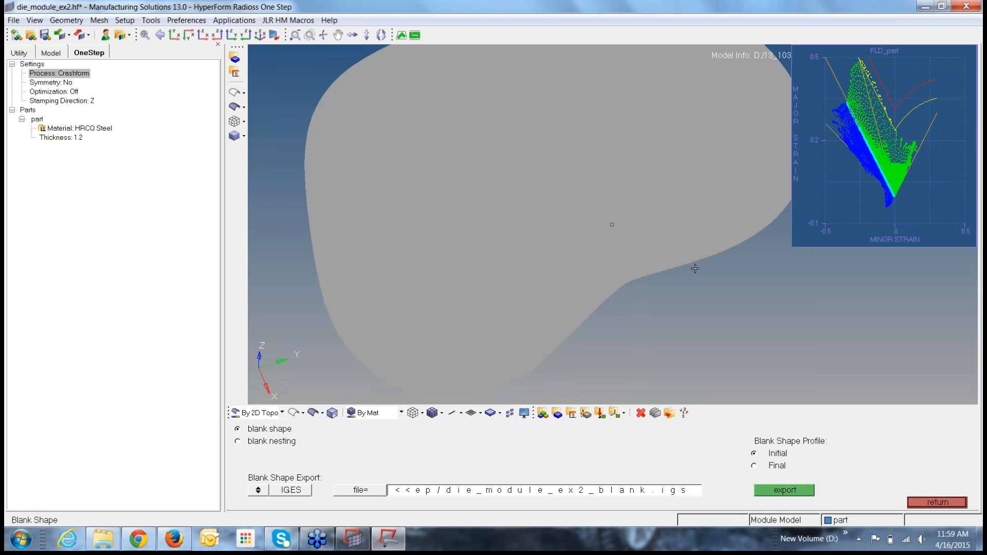
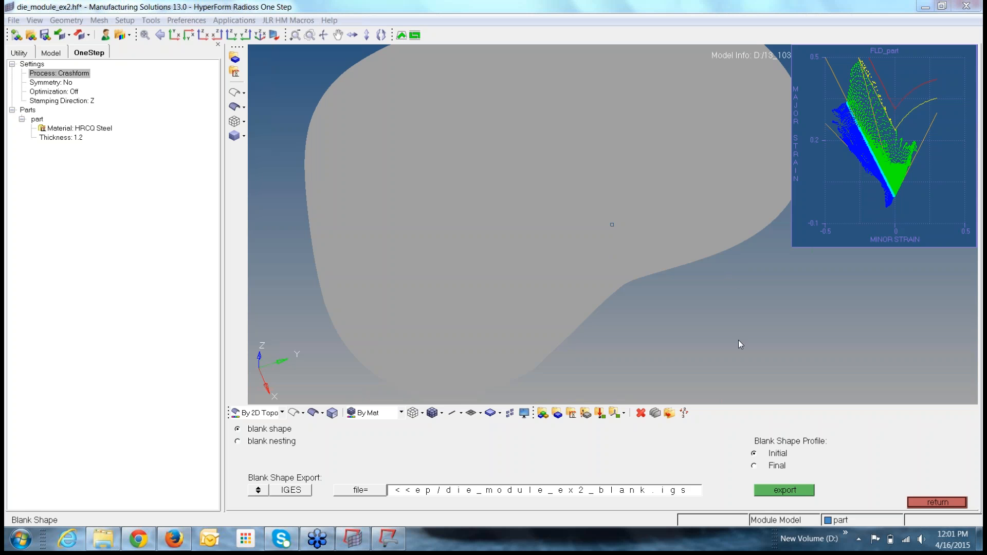
Launch blank nesting for all displayed blank elements and maximize the Blank Nesting window
{"action": "left_click", "coordinate": [239, 444]}
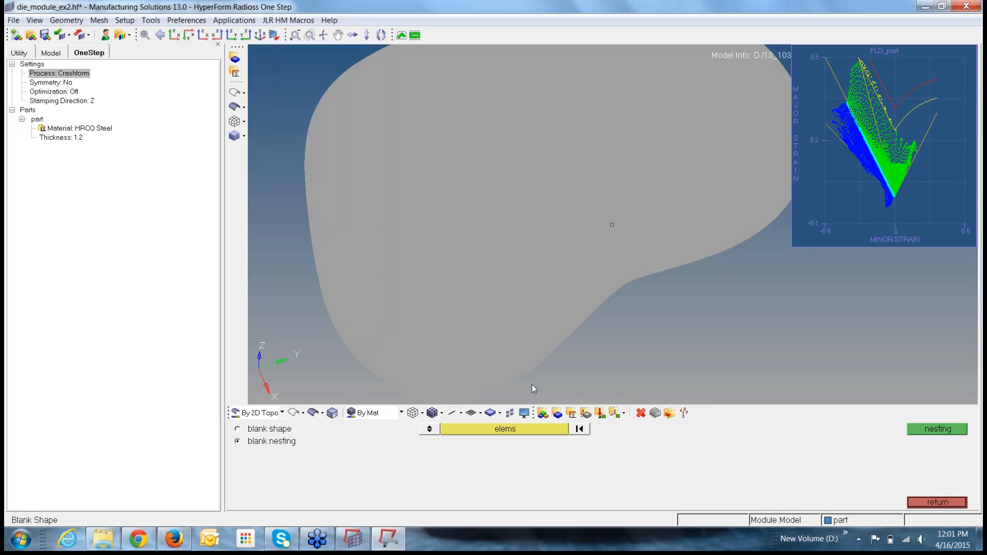
{"action": "left_click", "coordinate": [467, 430]}
{"action": "left_click", "coordinate": [332, 457]}
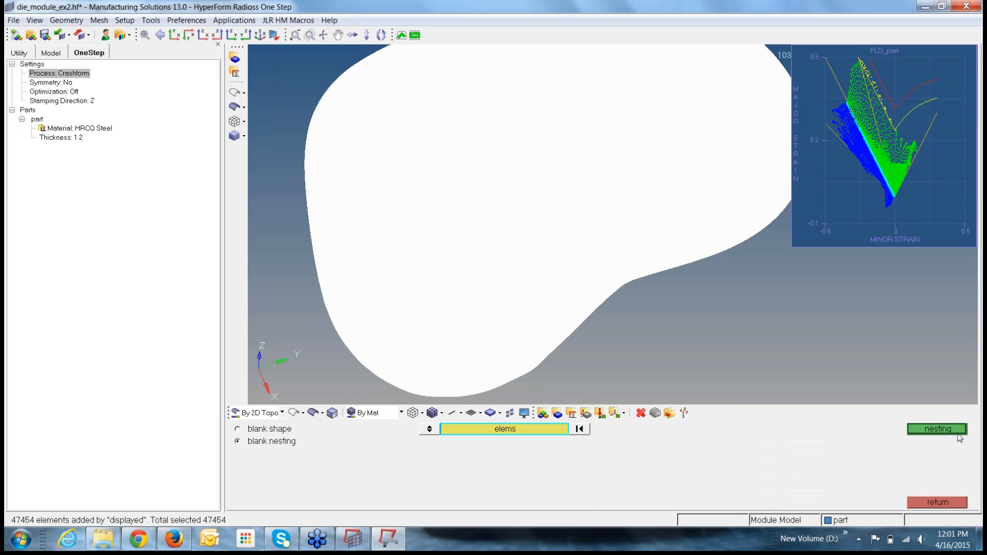
{"action": "left_click", "coordinate": [948, 429]}
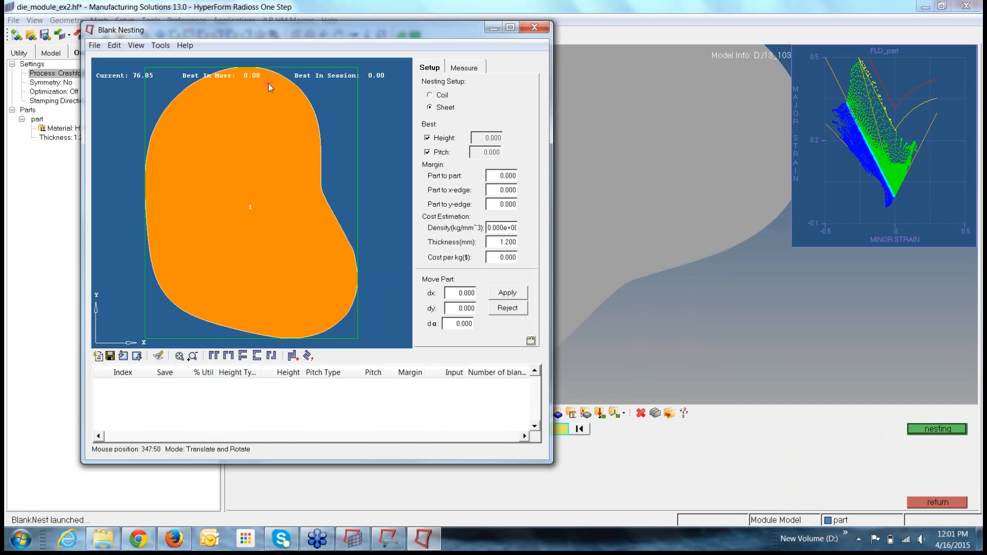
{"action": "left_click", "coordinate": [510, 28]}
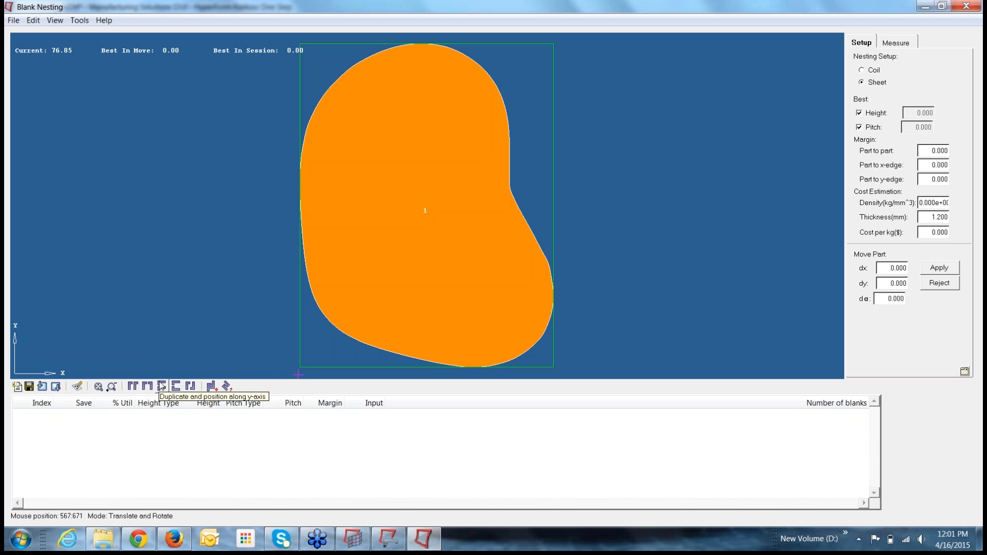
Automatically nest the single blank on a sheet, shift the blank slightly and repeat the automatic nesting
{"action": "left_click", "coordinate": [214, 389]}
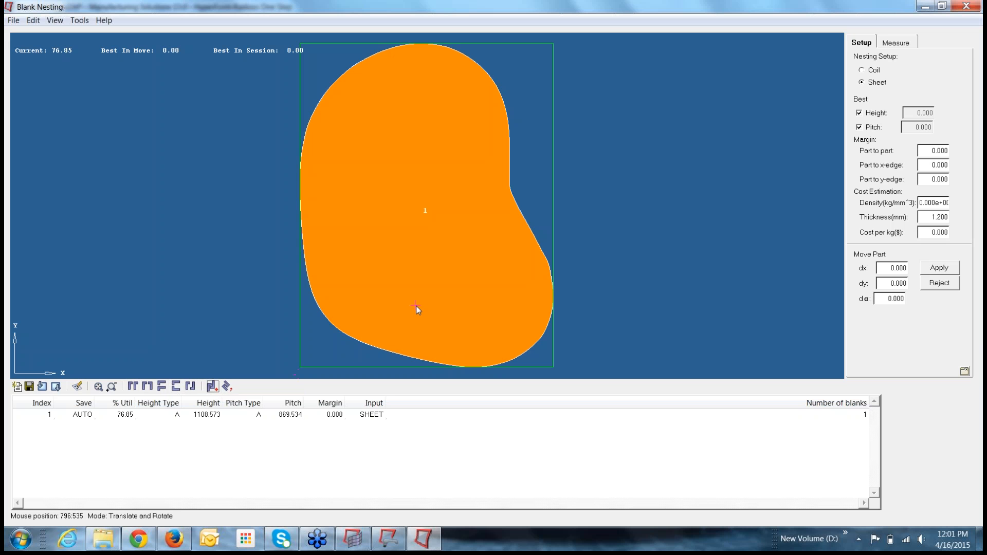
{"action": "left_click_drag", "start_coordinate": [416, 307], "coordinate": [418, 306]}
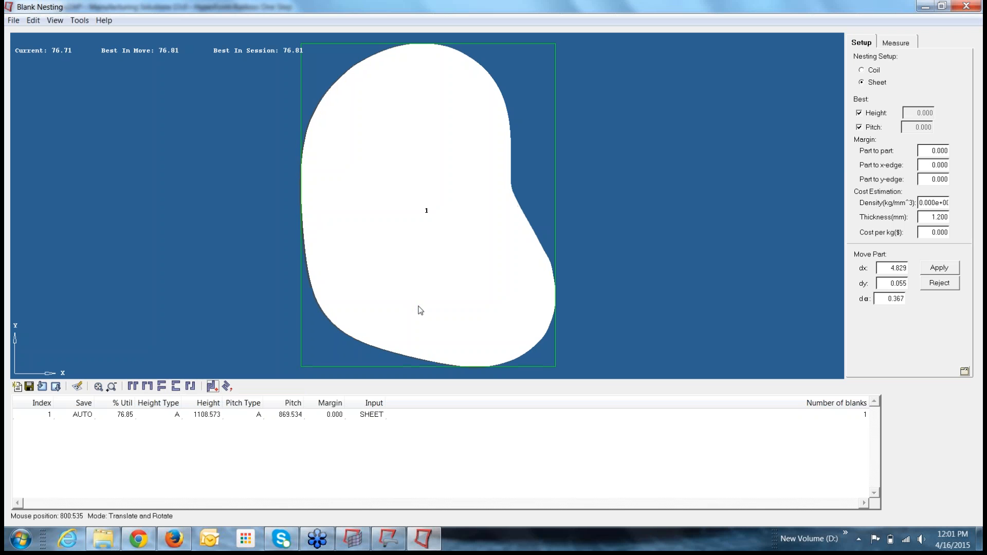
{"action": "left_click", "coordinate": [213, 386]}
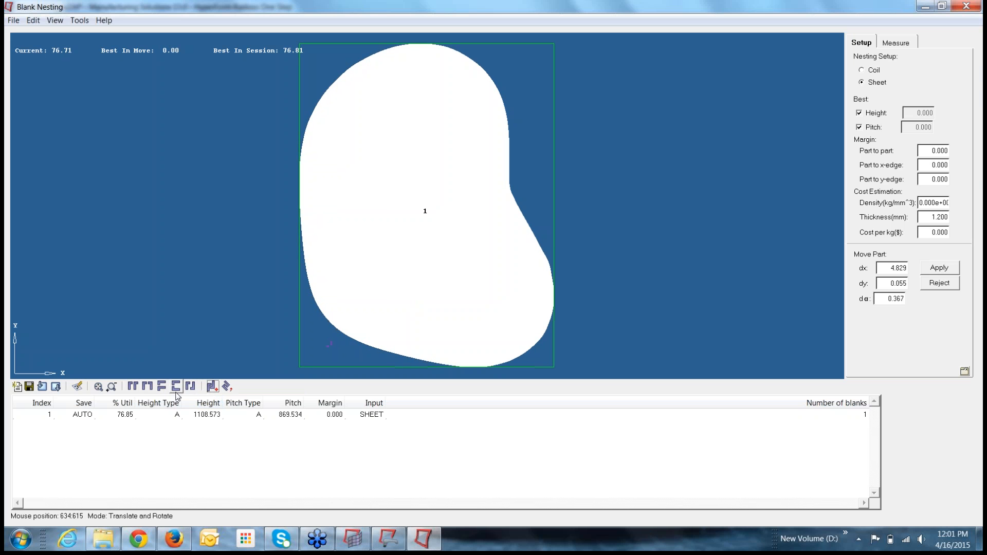
Nest the blank with a copy rotated 180 degrees, optimize the pair on a coil, then close Blank Nesting and leave the blank shape results
{"action": "left_click", "coordinate": [190, 389]}
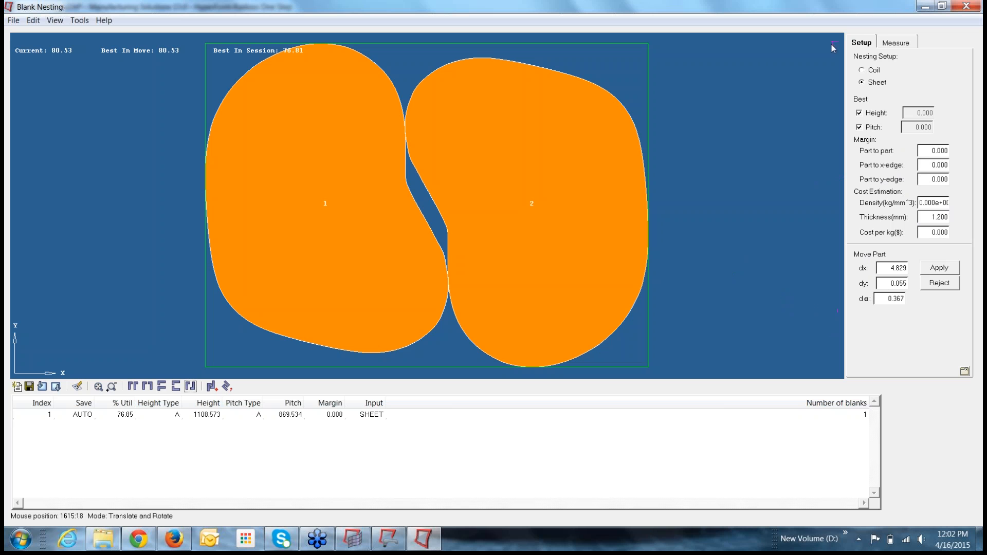
{"action": "left_click", "coordinate": [862, 70]}
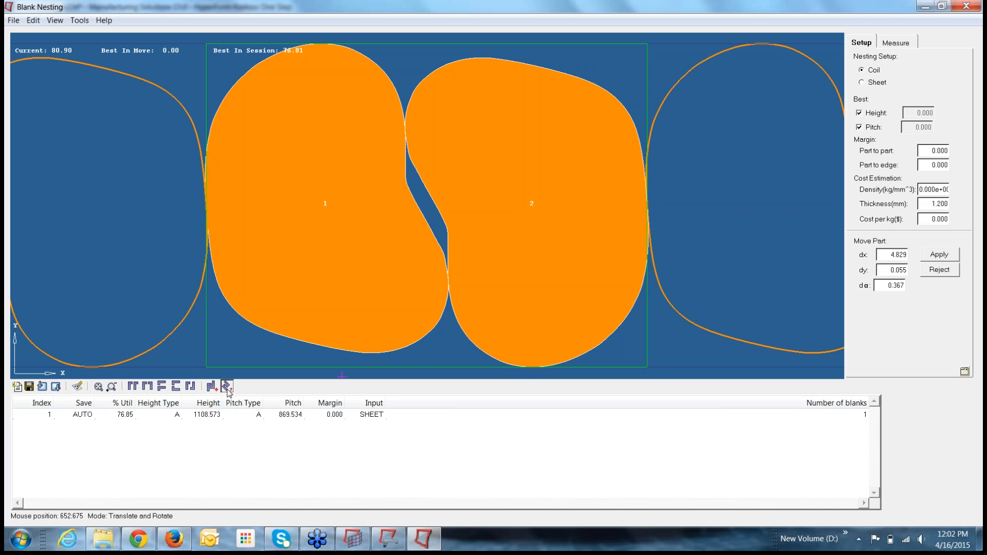
{"action": "left_click", "coordinate": [514, 273]}
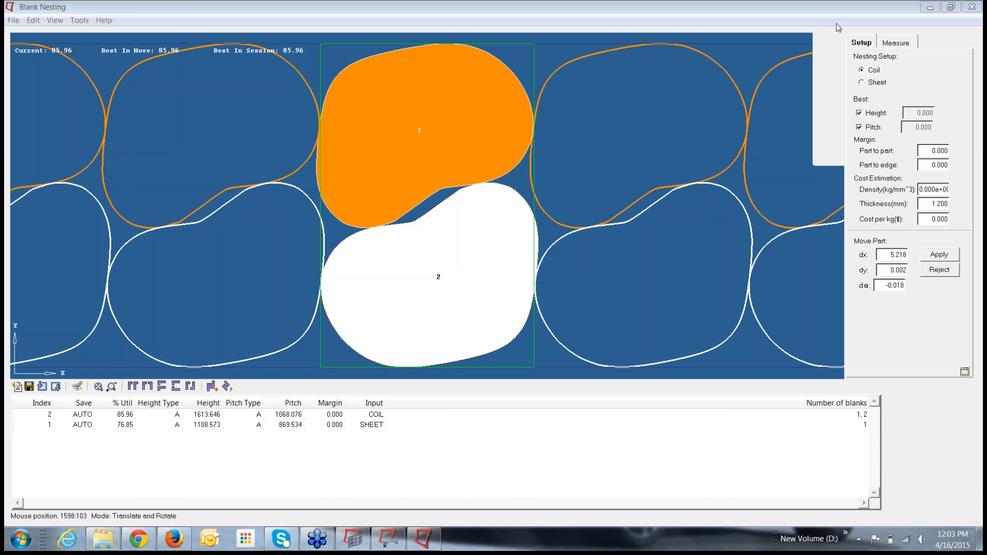
{"action": "left_click", "coordinate": [962, 6]}
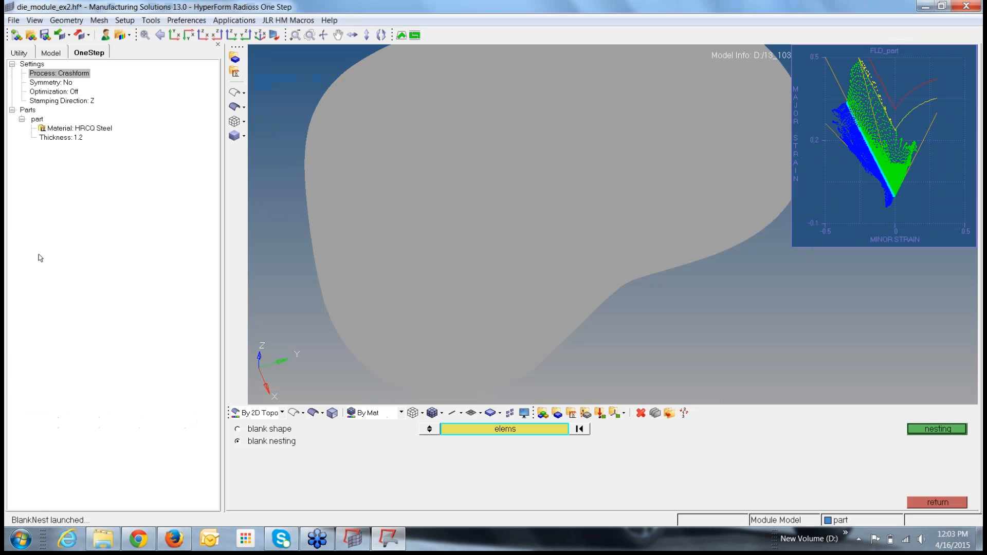
{"action": "left_click", "coordinate": [939, 503]}
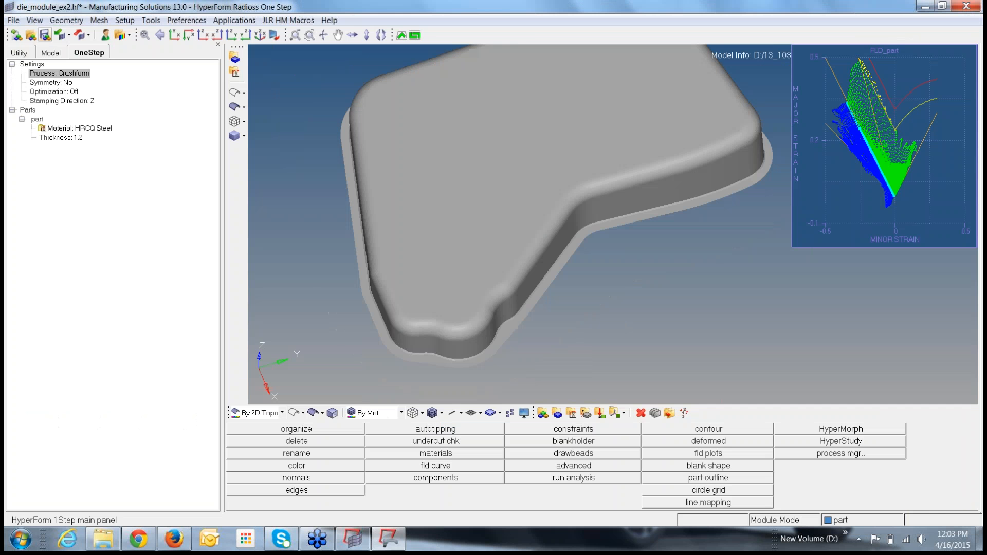
Change the forming process in the one-step settings to Draw
{"action": "left_click", "coordinate": [77, 74]}
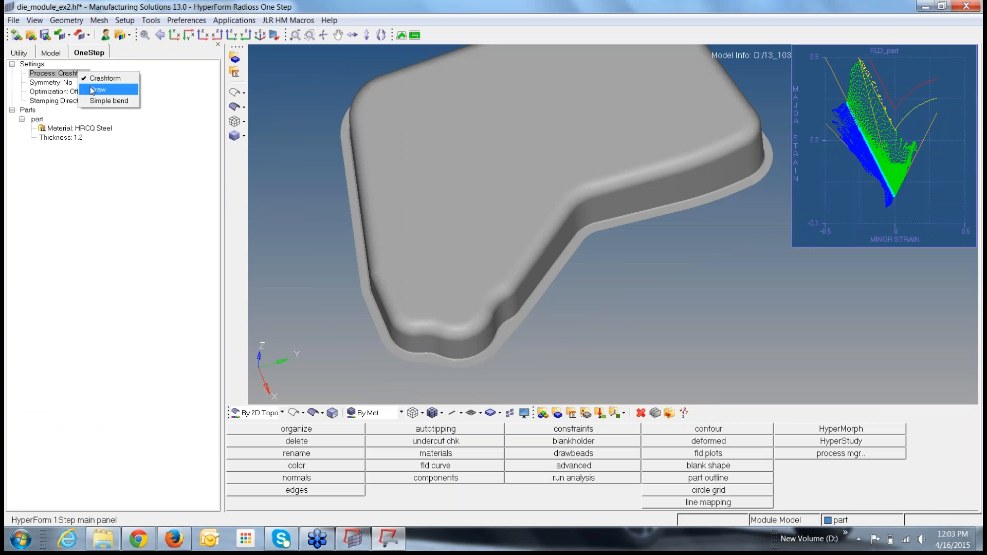
{"action": "left_click", "coordinate": [93, 90]}
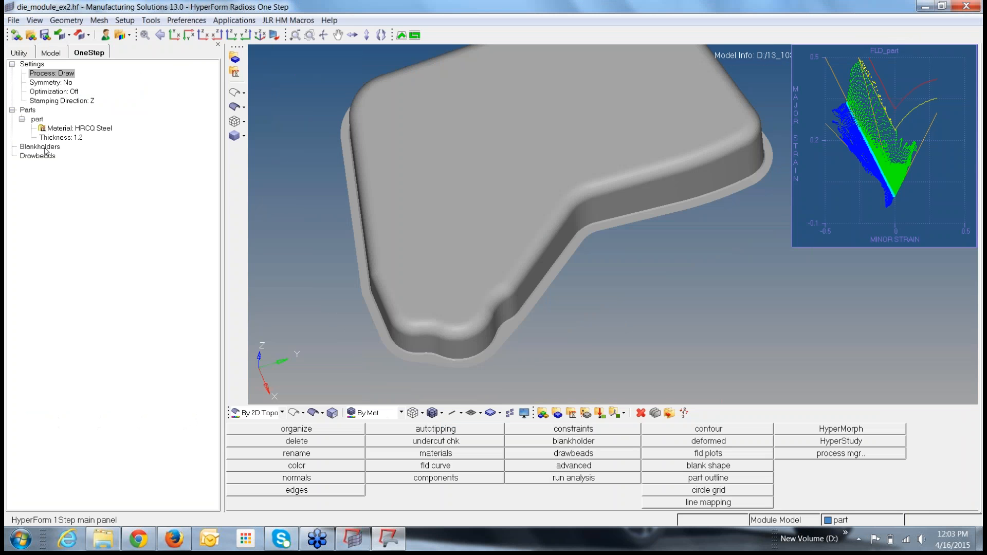
Add a blankholder to the one-step setup
{"action": "left_click", "coordinate": [45, 148]}
{"action": "right_click", "coordinate": [45, 150]}
{"action": "left_click", "coordinate": [55, 157]}
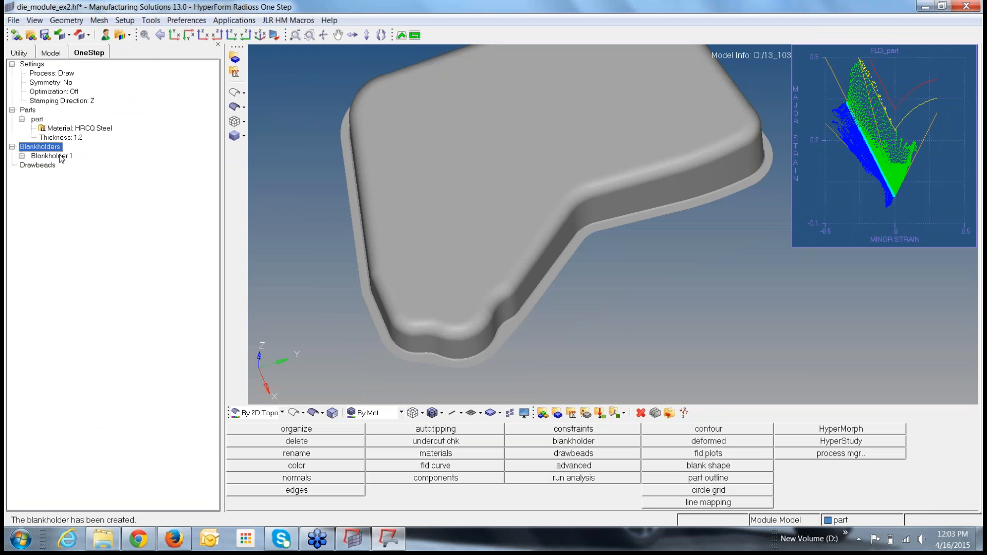
Show the mesh lines and define the blankholder on the flange's whole outer edge using nodes along that edge
{"action": "left_click", "coordinate": [51, 157]}
{"action": "right_click", "coordinate": [55, 157]}
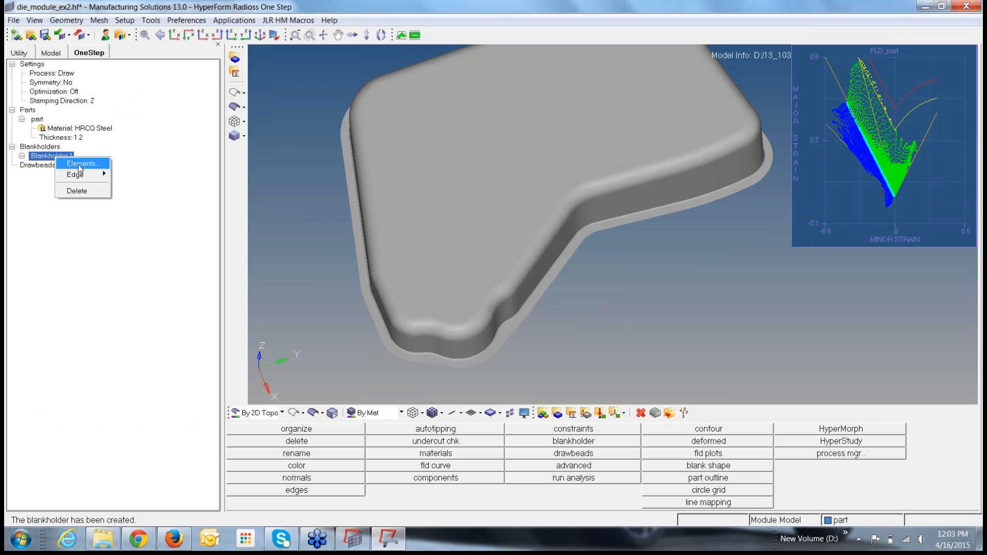
{"action": "mouse_move", "coordinate": [80, 176]}
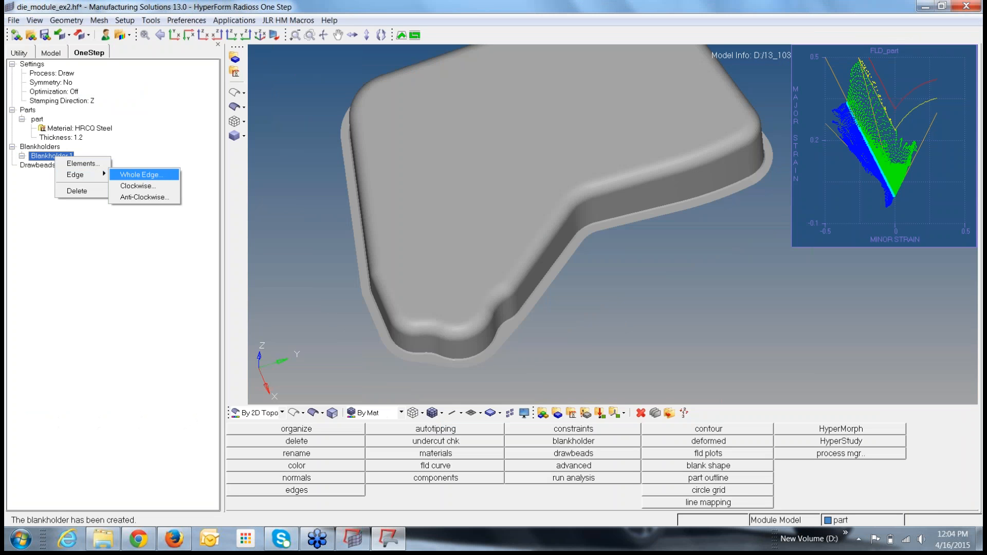
{"action": "left_click", "coordinate": [153, 177]}
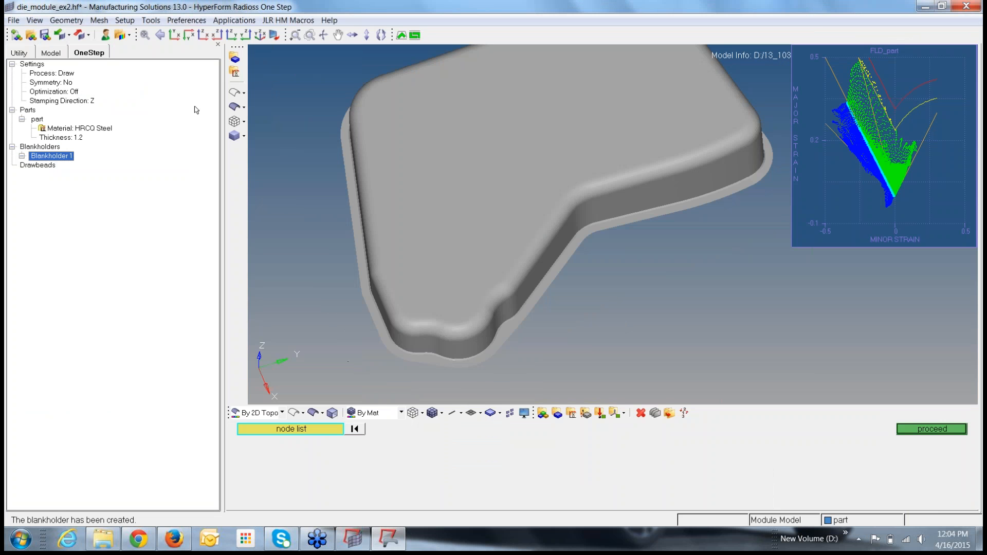
{"action": "left_click", "coordinate": [243, 136]}
{"action": "left_click", "coordinate": [257, 179]}
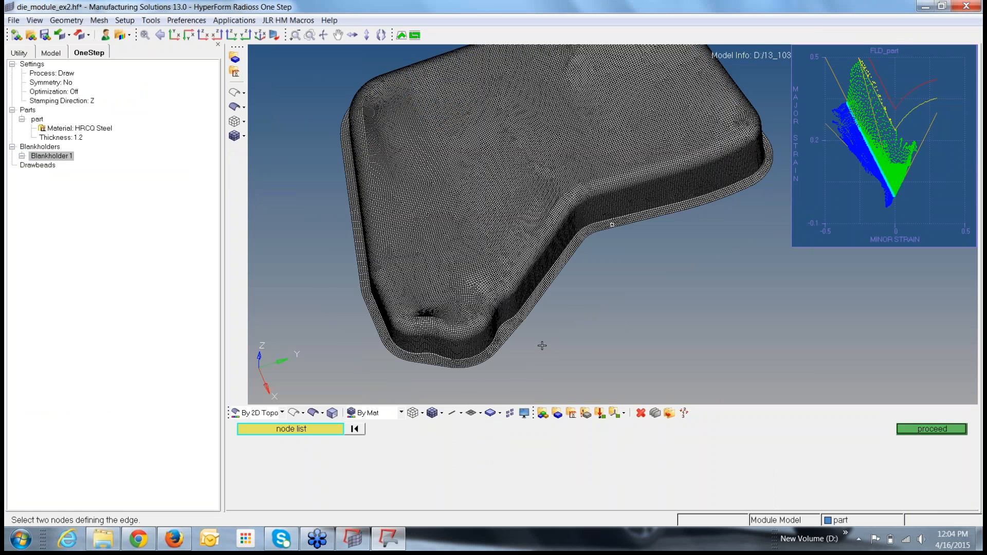
{"action": "scroll", "coordinate": [542, 346], "scroll_direction": "up", "scroll_amount": 2}
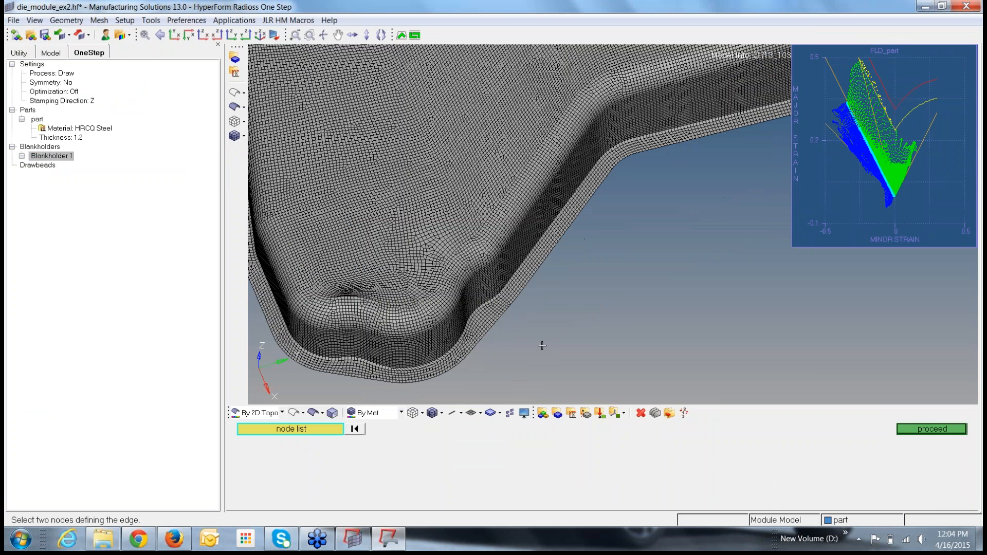
{"action": "scroll", "coordinate": [542, 345], "scroll_direction": "up", "scroll_amount": 2}
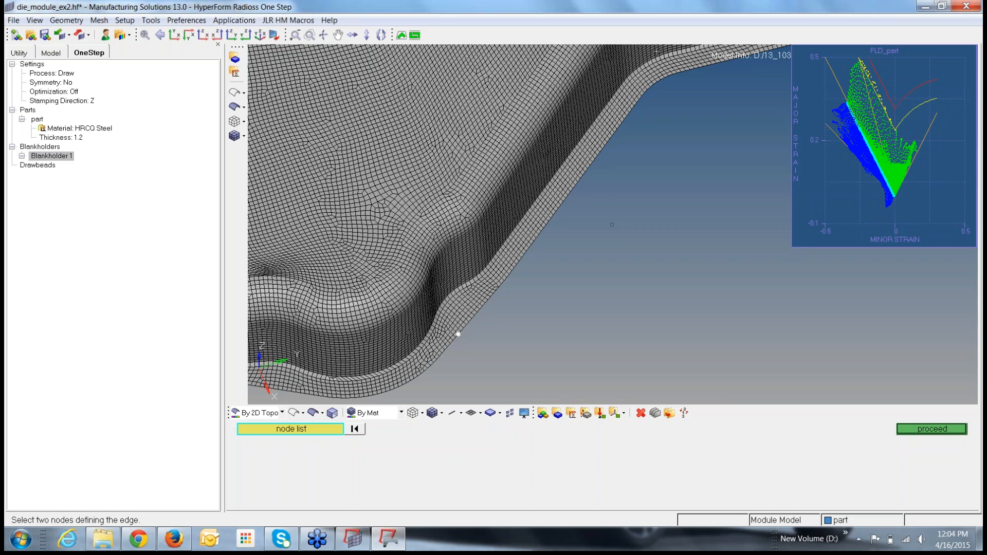
{"action": "left_click", "coordinate": [704, 67]}
{"action": "left_click", "coordinate": [939, 430]}
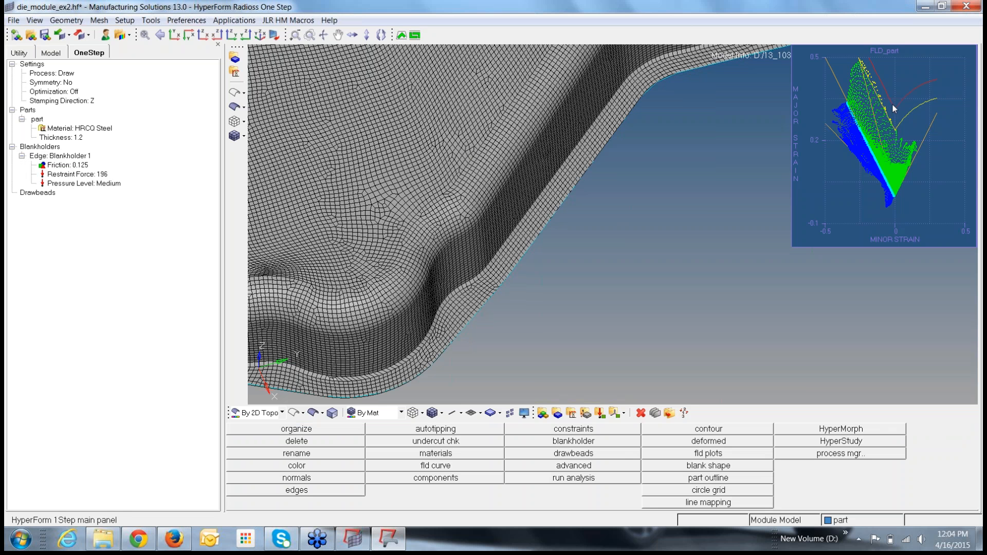
Hide the FLD_part plot in the model tree and return to the one-step setup
{"action": "left_click", "coordinate": [50, 53]}
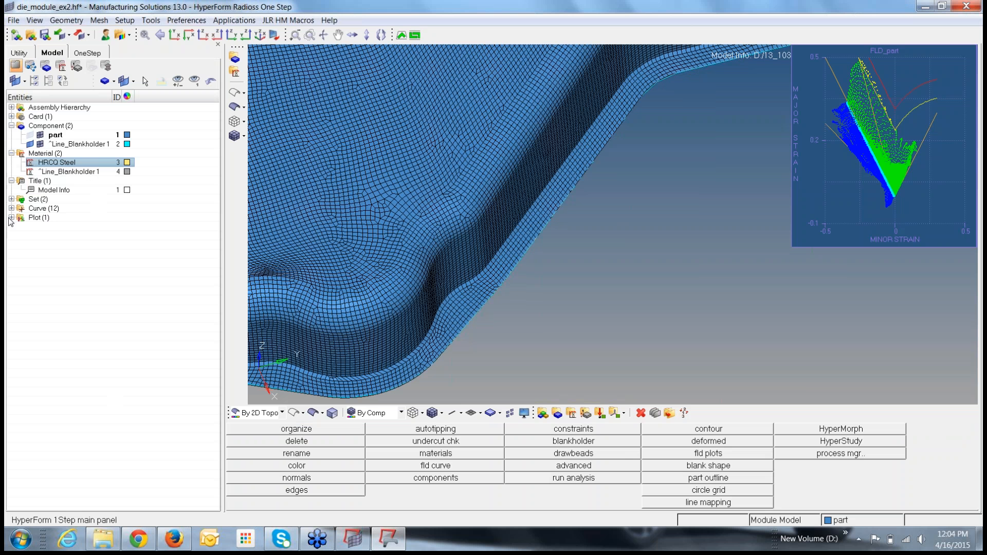
{"action": "left_click", "coordinate": [11, 217]}
{"action": "left_click", "coordinate": [30, 227]}
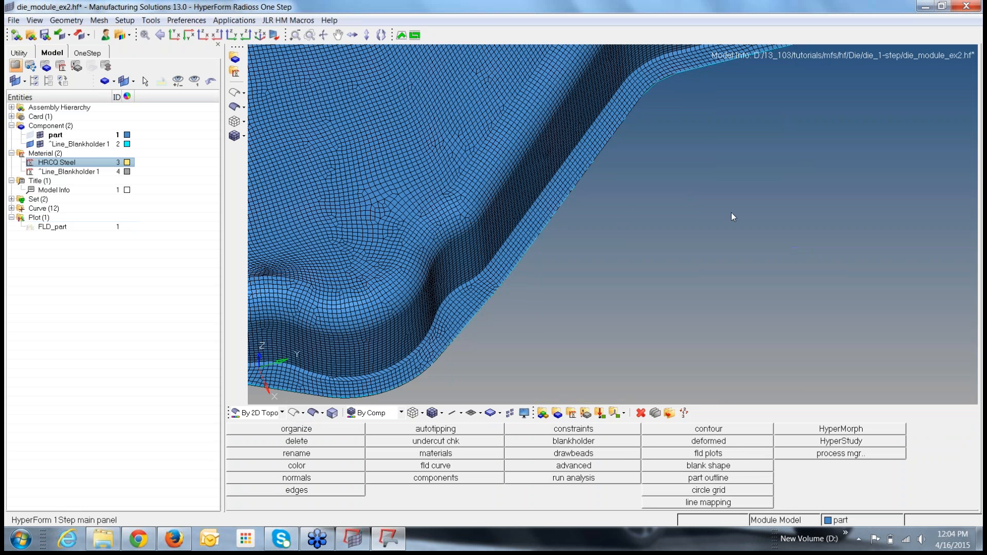
{"action": "left_click", "coordinate": [89, 53]}
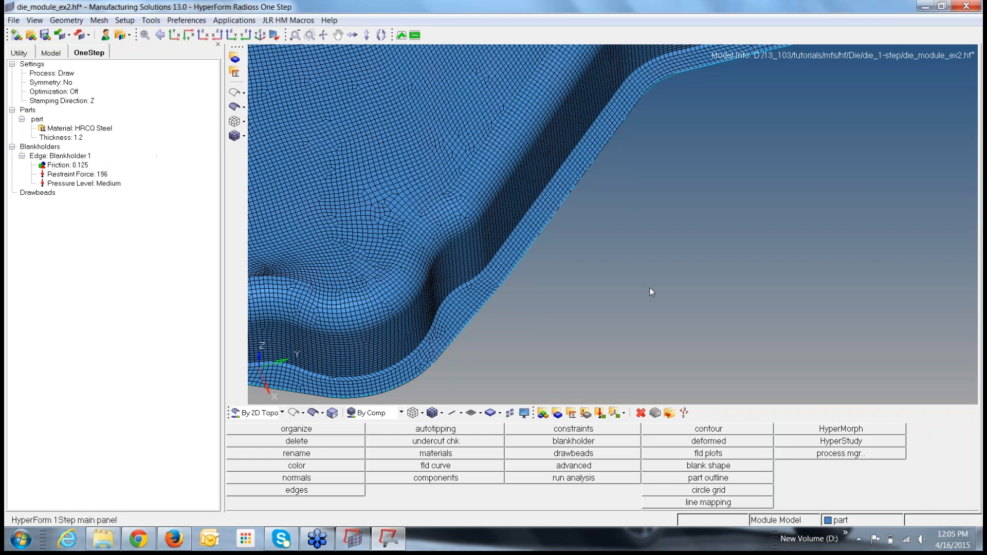
Run the one-step analysis, saving the model as die_module__binder.hf, and minimize the solver console
{"action": "key", "text": "f"}
{"action": "right_click", "coordinate": [162, 154]}
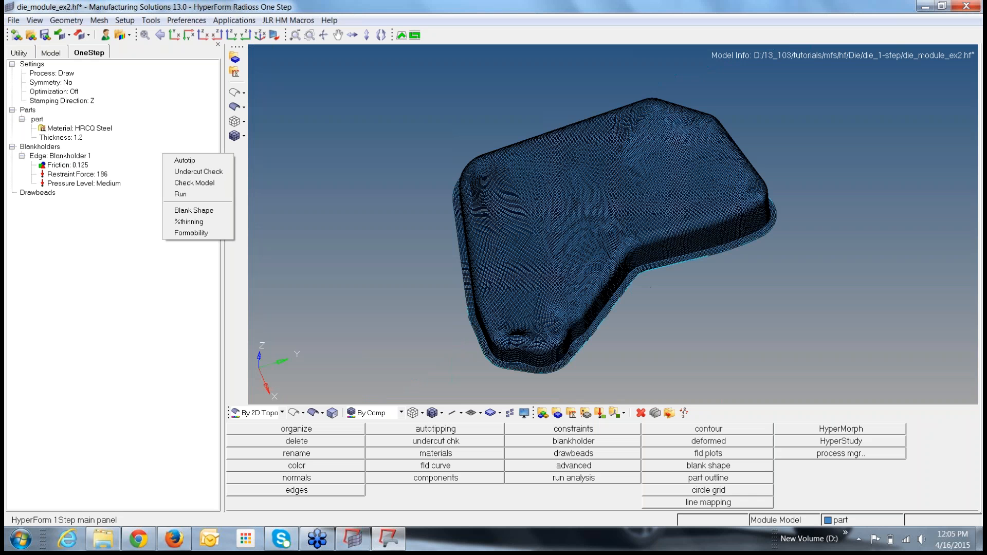
{"action": "left_click", "coordinate": [180, 195]}
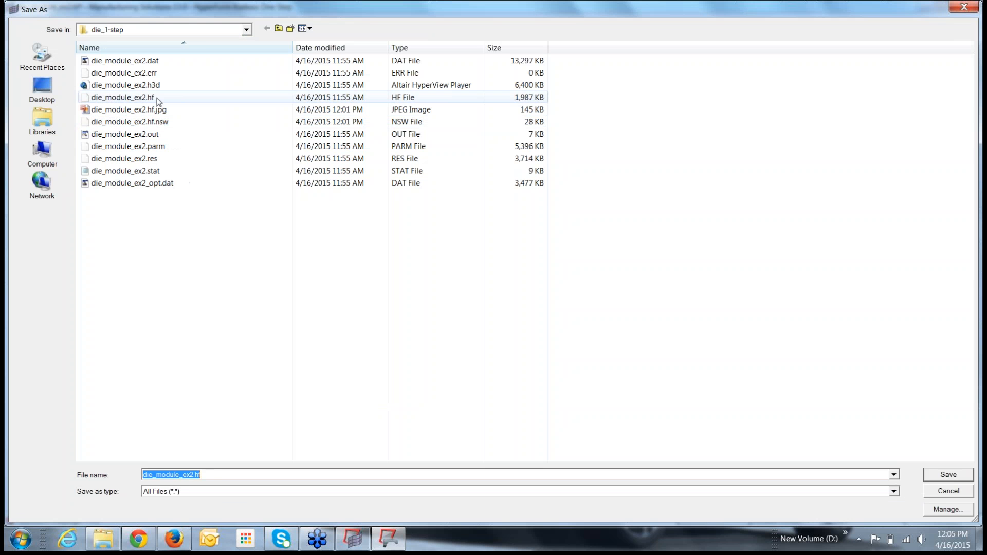
{"action": "left_click", "coordinate": [194, 475]}
{"action": "key", "text": "BackSpace"}
{"action": "key", "text": "BackSpace"}
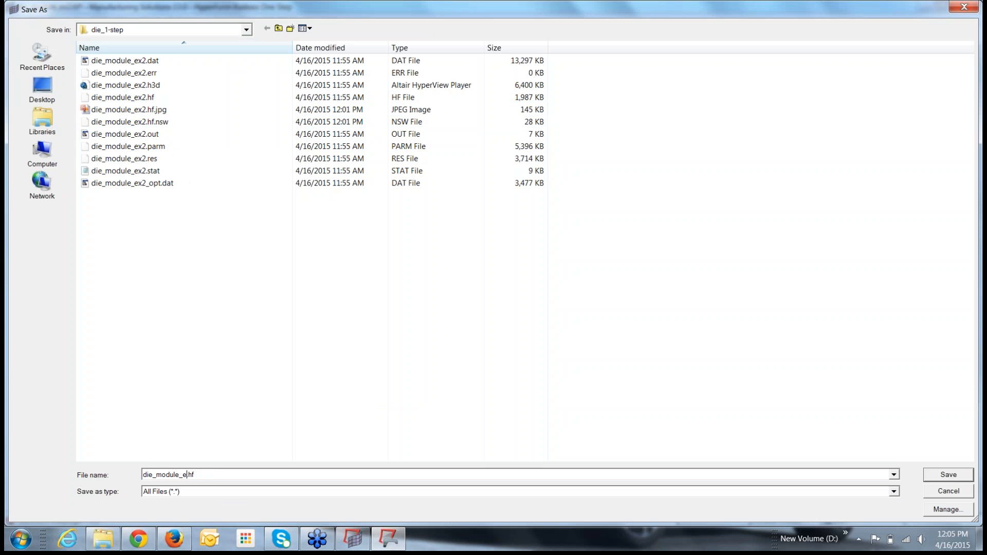
{"action": "key", "text": "BackSpace"}
{"action": "type", "text": "_binder"}
{"action": "left_click", "coordinate": [937, 482]}
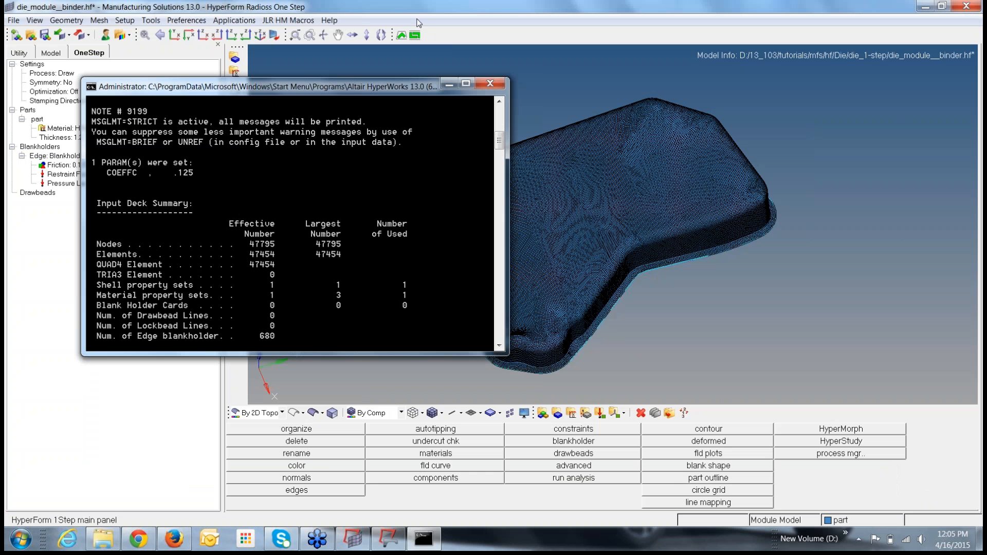
{"action": "left_click", "coordinate": [454, 87]}
Display the formability results of the medium-pressure blankholder run and examine the part's walls and corners
{"action": "right_click", "coordinate": [115, 185]}
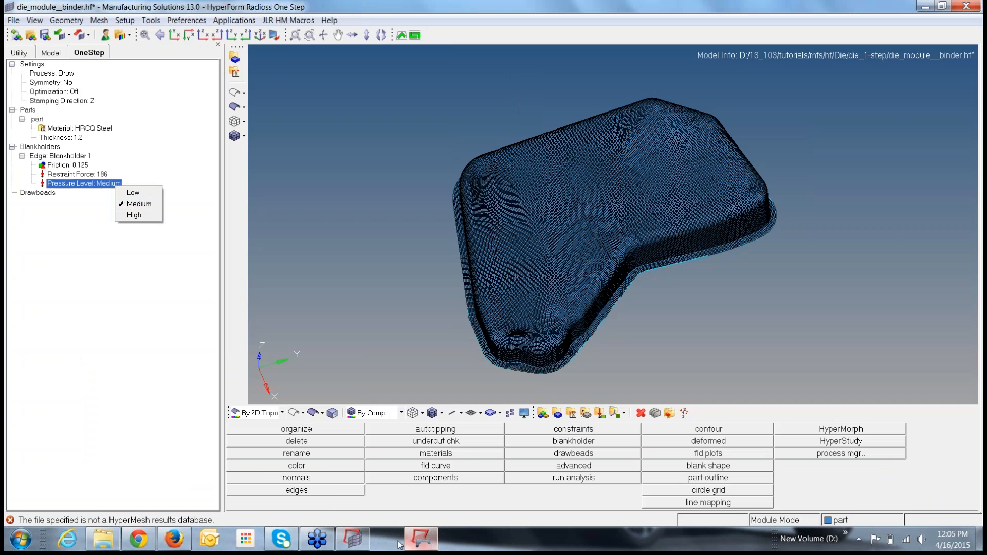
{"action": "mouse_move", "coordinate": [395, 544]}
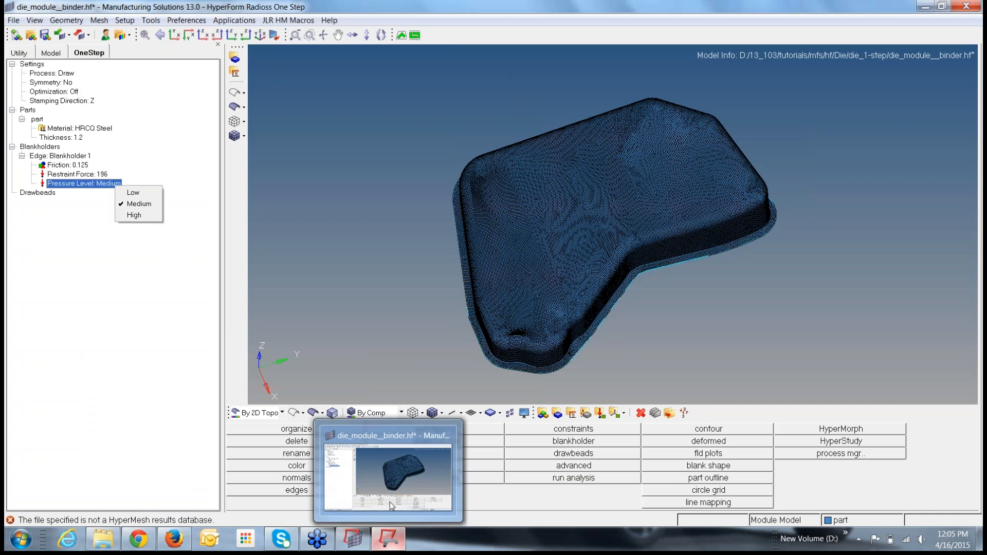
{"action": "left_click", "coordinate": [153, 206]}
{"action": "right_click", "coordinate": [152, 206]}
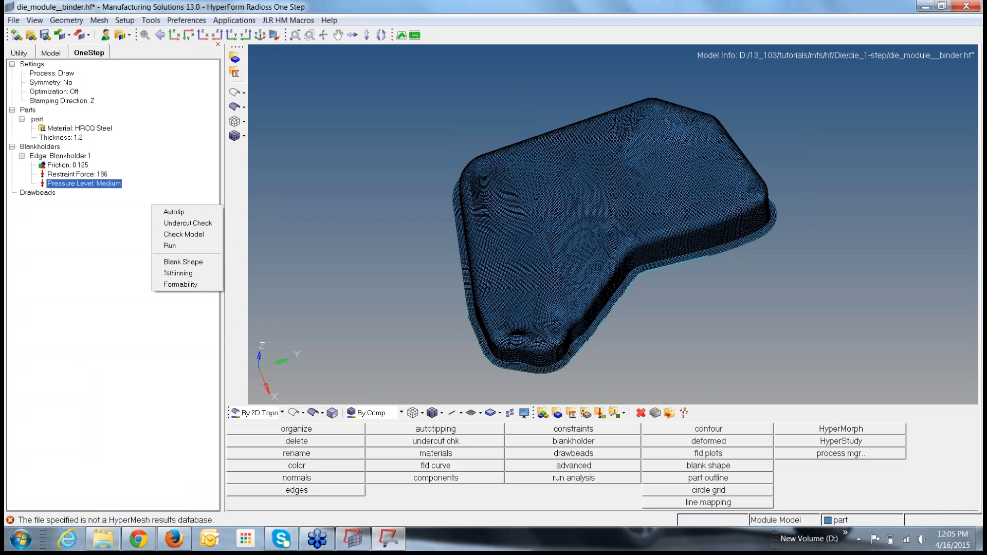
{"action": "left_click", "coordinate": [172, 284]}
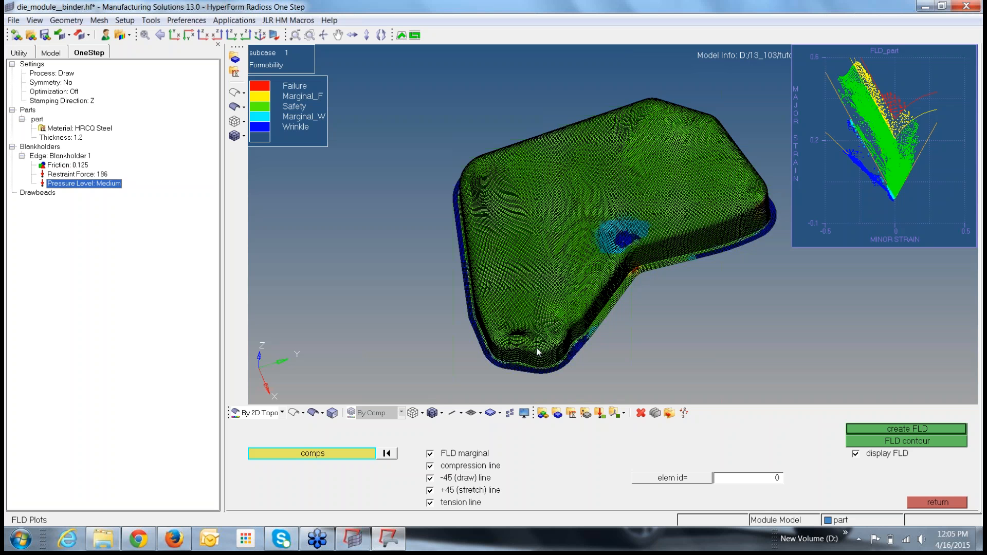
{"action": "left_click_drag", "start_coordinate": [536, 333], "coordinate": [726, 257], "text": "ctrl"}
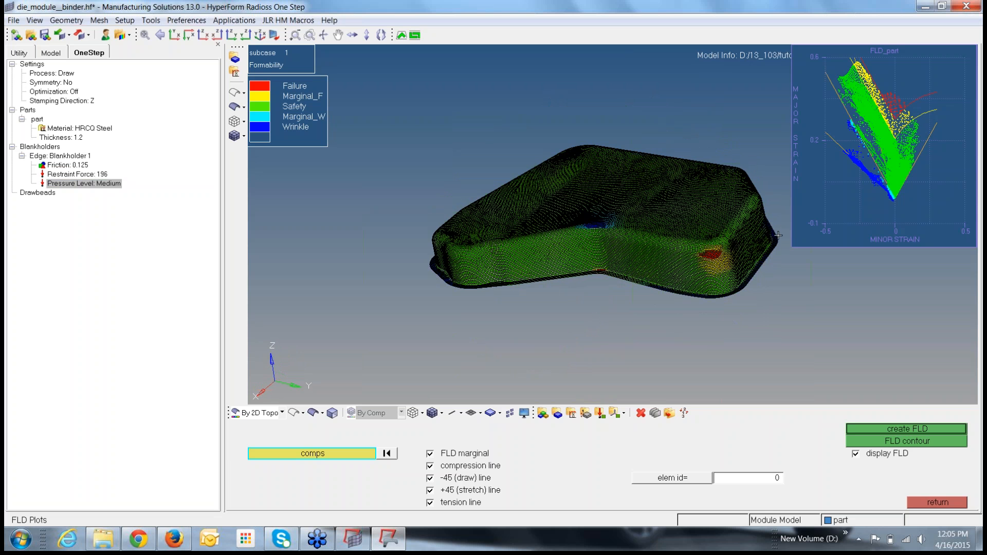
{"action": "left_click_drag", "start_coordinate": [719, 245], "coordinate": [801, 260], "text": "ctrl"}
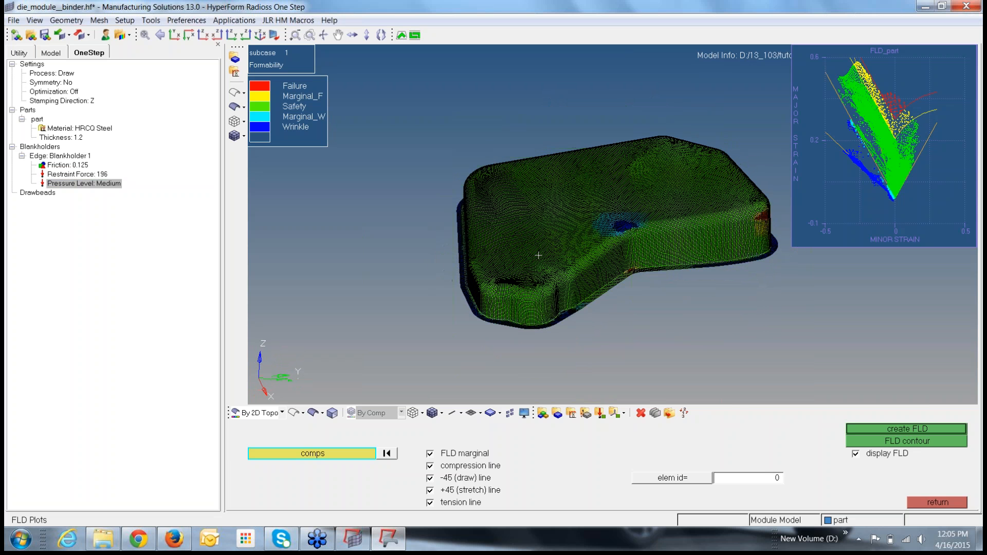
Set the blankholder's pressure level to Low and rerun the analysis, overwriting die_module__binder.hf
{"action": "right_click", "coordinate": [117, 185]}
{"action": "left_click", "coordinate": [131, 191]}
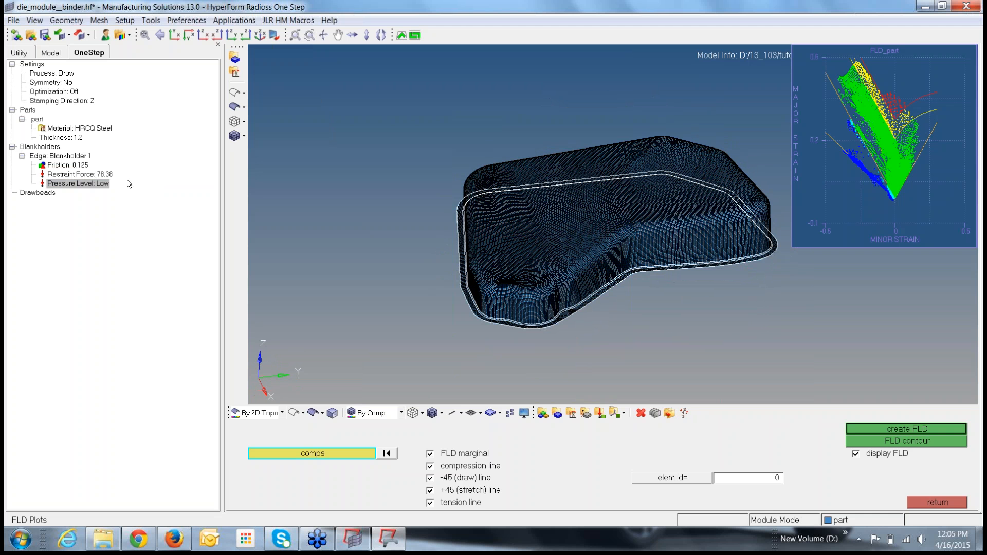
{"action": "right_click", "coordinate": [128, 183]}
{"action": "left_click", "coordinate": [145, 221]}
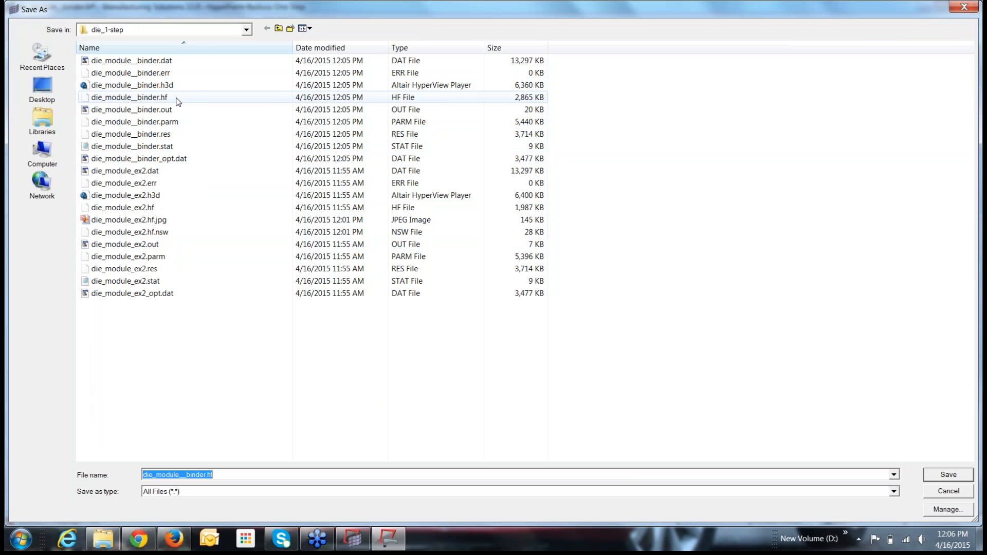
{"action": "left_click", "coordinate": [178, 99]}
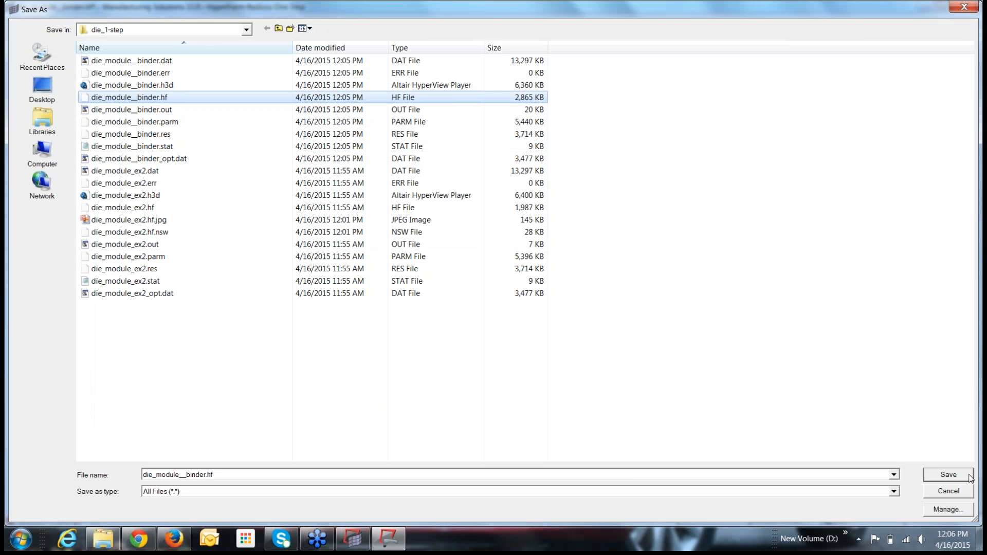
{"action": "left_click", "coordinate": [949, 475]}
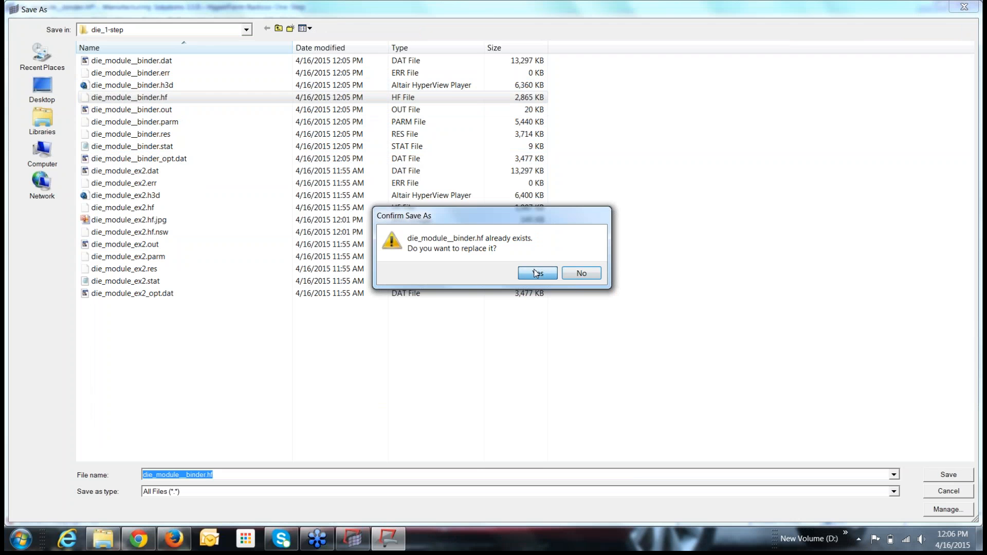
{"action": "left_click", "coordinate": [536, 274]}
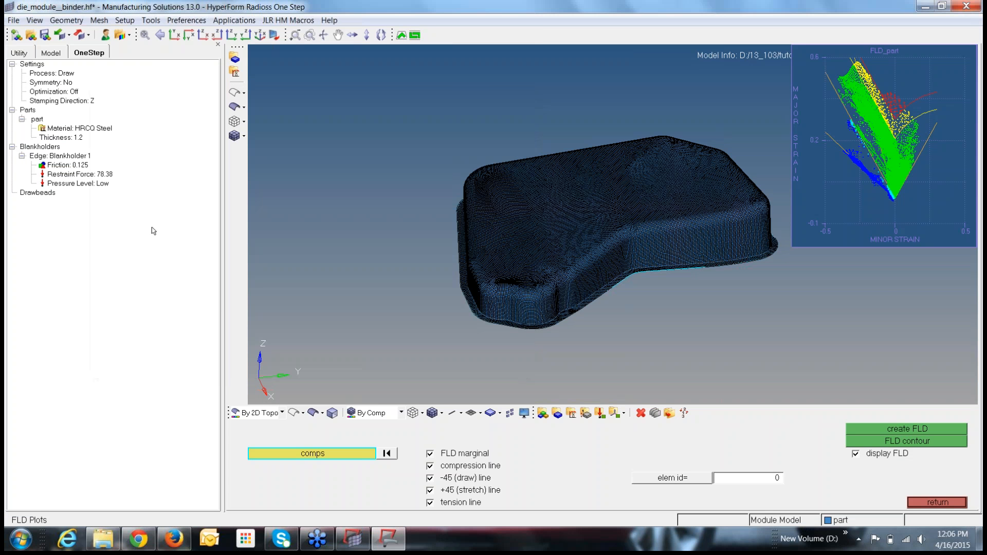
Display the formability results of the low-pressure run and shade the elements without mesh lines
{"action": "right_click", "coordinate": [146, 228]}
{"action": "left_click", "coordinate": [174, 306]}
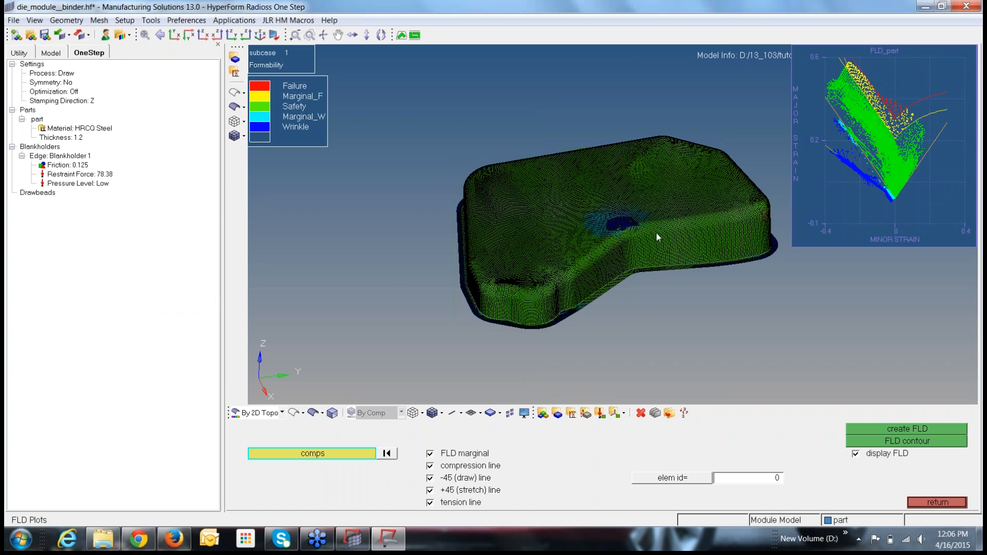
{"action": "mouse_move", "coordinate": [655, 232]}
{"action": "left_mouse_down", "text": "ctrl"}
{"action": "mouse_move", "coordinate": [689, 222]}
{"action": "mouse_move", "coordinate": [651, 246]}
{"action": "left_mouse_up", "text": "ctrl"}
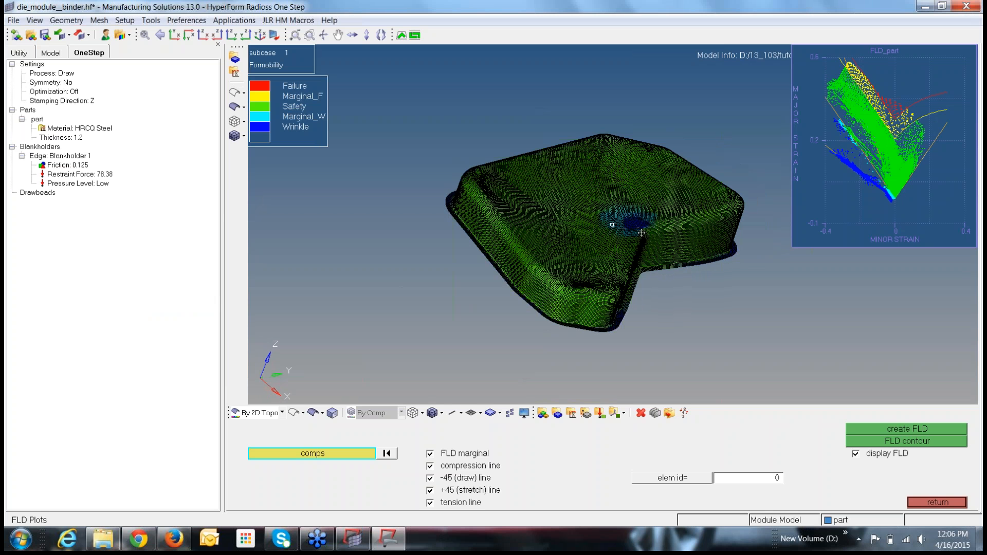
{"action": "mouse_move", "coordinate": [641, 233]}
{"action": "left_mouse_down", "text": "ctrl"}
{"action": "mouse_move", "coordinate": [613, 263]}
{"action": "mouse_move", "coordinate": [602, 254]}
{"action": "mouse_move", "coordinate": [639, 222]}
{"action": "mouse_move", "coordinate": [666, 219]}
{"action": "mouse_move", "coordinate": [573, 272]}
{"action": "mouse_move", "coordinate": [699, 210]}
{"action": "mouse_move", "coordinate": [628, 290]}
{"action": "mouse_move", "coordinate": [713, 274]}
{"action": "mouse_move", "coordinate": [526, 210]}
{"action": "mouse_move", "coordinate": [571, 259]}
{"action": "mouse_move", "coordinate": [630, 213]}
{"action": "mouse_move", "coordinate": [673, 313]}
{"action": "mouse_move", "coordinate": [676, 286]}
{"action": "left_mouse_up", "text": "ctrl"}
{"action": "scroll", "coordinate": [675, 287], "scroll_direction": "up", "scroll_amount": 2, "text": "ctrl"}
{"action": "left_click", "coordinate": [244, 136]}
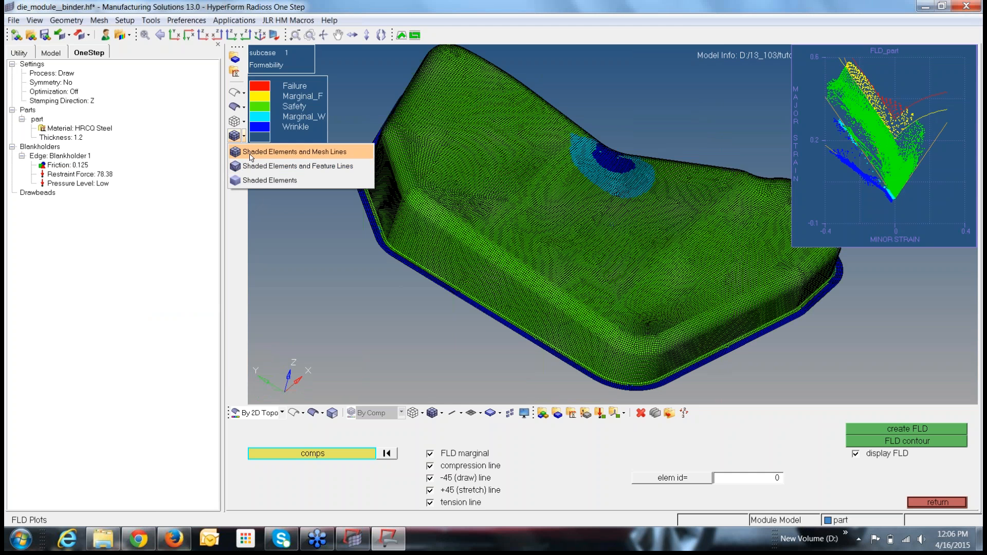
{"action": "left_click", "coordinate": [260, 185]}
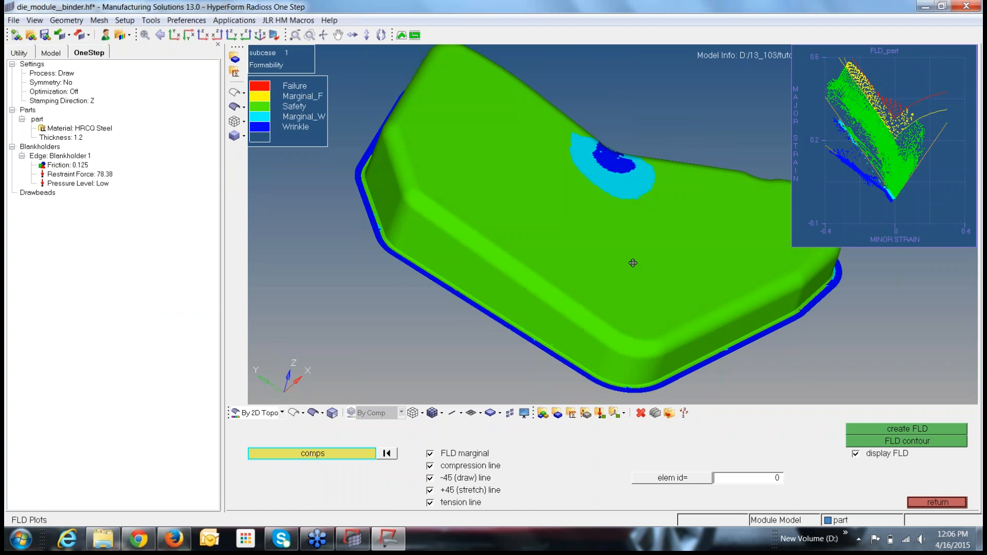
Examine the formability contour along the flange edge, inner corner and side walls of the part
{"action": "mouse_move", "coordinate": [631, 260]}
{"action": "left_mouse_down", "text": "ctrl"}
{"action": "mouse_move", "coordinate": [417, 216]}
{"action": "mouse_move", "coordinate": [566, 257]}
{"action": "mouse_move", "coordinate": [568, 286]}
{"action": "mouse_move", "coordinate": [532, 285]}
{"action": "mouse_move", "coordinate": [622, 266]}
{"action": "left_mouse_up", "text": "ctrl"}
{"action": "right_click_drag", "start_coordinate": [609, 267], "coordinate": [393, 281], "text": "ctrl"}
{"action": "left_click_drag", "start_coordinate": [394, 282], "coordinate": [497, 224], "text": "ctrl"}
{"action": "scroll", "coordinate": [496, 224], "scroll_direction": "up", "scroll_amount": 6}
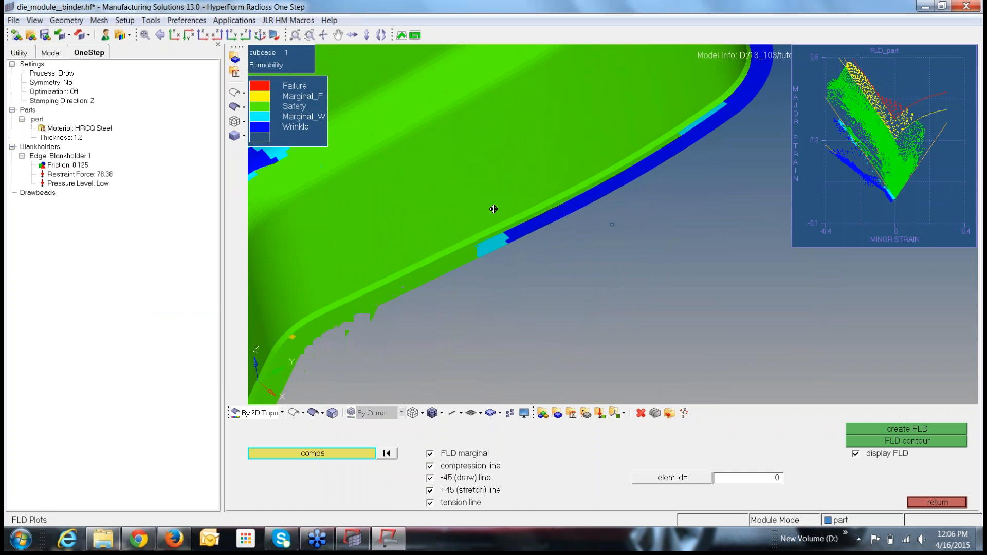
{"action": "right_click_drag", "start_coordinate": [496, 223], "coordinate": [726, 84], "text": "ctrl"}
{"action": "right_click_drag", "start_coordinate": [566, 236], "coordinate": [582, 222], "text": "ctrl"}
{"action": "left_click_drag", "start_coordinate": [582, 222], "coordinate": [267, 226], "text": "ctrl"}
Display the percent thinning contour and examine the part's side walls and corners
{"action": "right_click", "coordinate": [112, 249]}
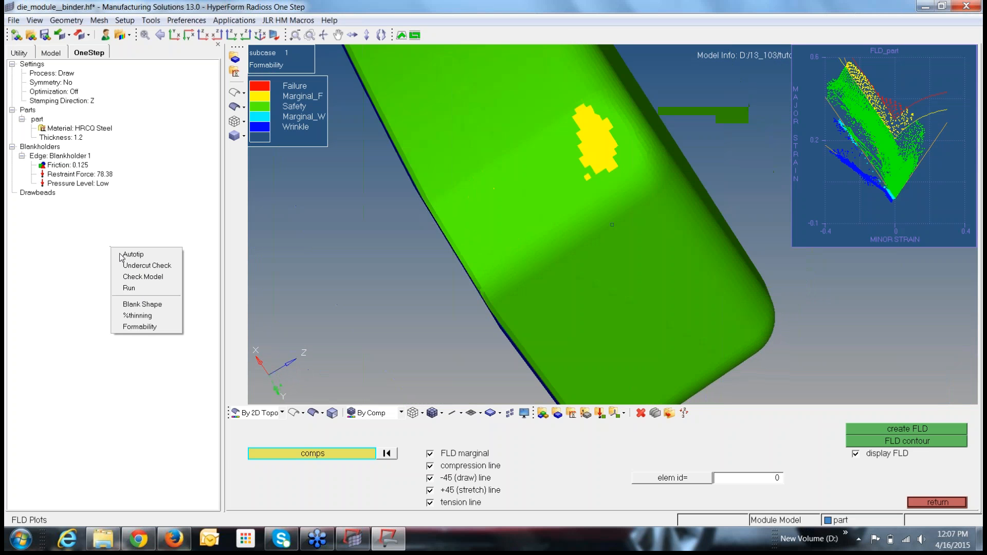
{"action": "left_click", "coordinate": [137, 315]}
{"action": "mouse_move", "coordinate": [607, 248]}
{"action": "left_mouse_down", "text": "ctrl"}
{"action": "mouse_move", "coordinate": [523, 247]}
{"action": "mouse_move", "coordinate": [474, 219]}
{"action": "mouse_move", "coordinate": [503, 229]}
{"action": "mouse_move", "coordinate": [430, 237]}
{"action": "left_mouse_up", "text": "ctrl"}
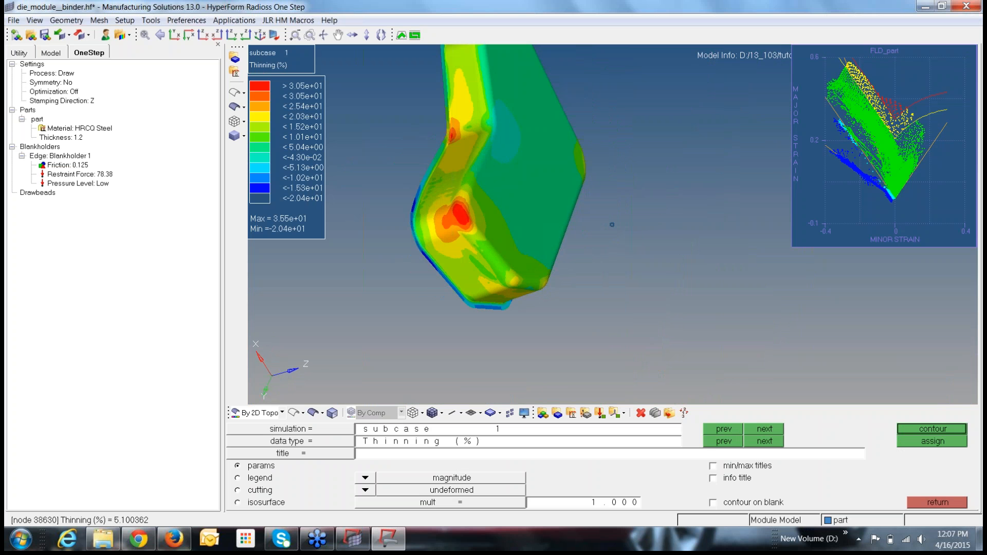
{"action": "left_click_drag", "start_coordinate": [550, 189], "coordinate": [452, 226], "text": "ctrl"}
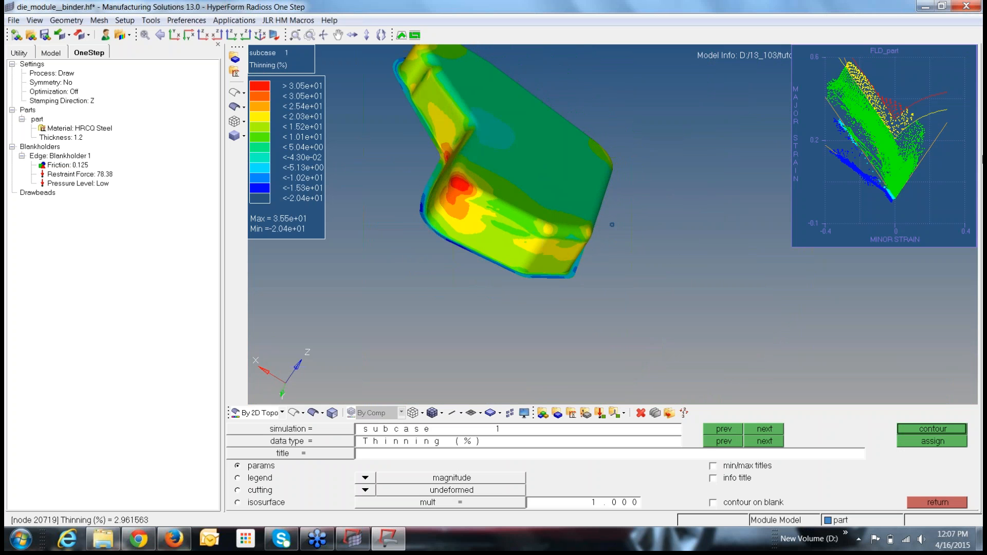
{"action": "left_click_drag", "start_coordinate": [539, 152], "coordinate": [478, 156], "text": "ctrl"}
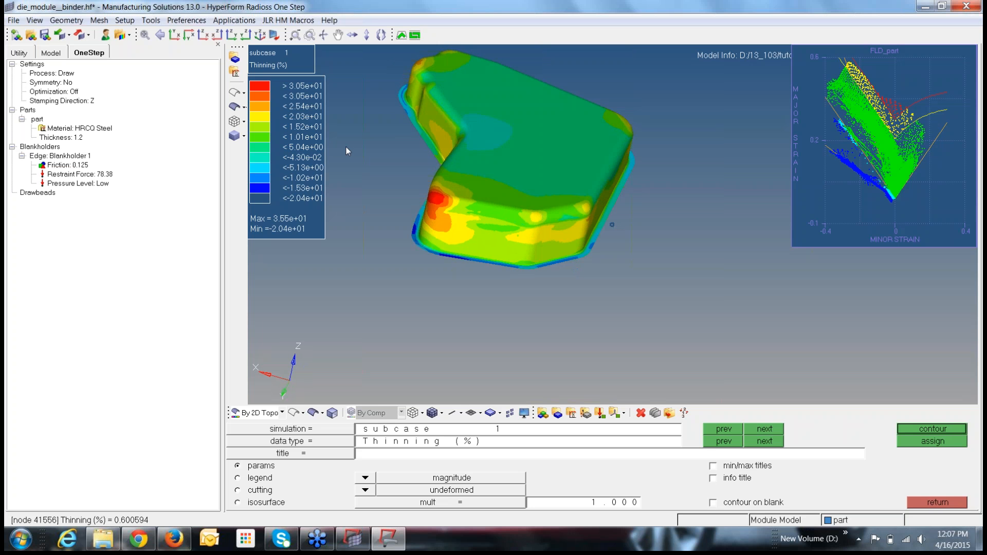
Run Blank Fit with a rectangular blank shape on the component named part
{"action": "left_click", "coordinate": [151, 20]}
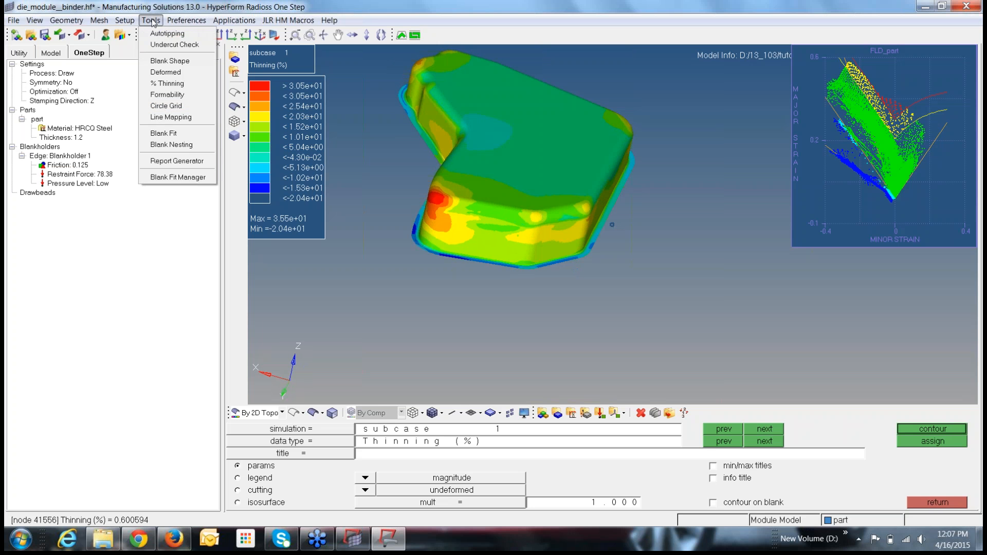
{"action": "left_click", "coordinate": [162, 134]}
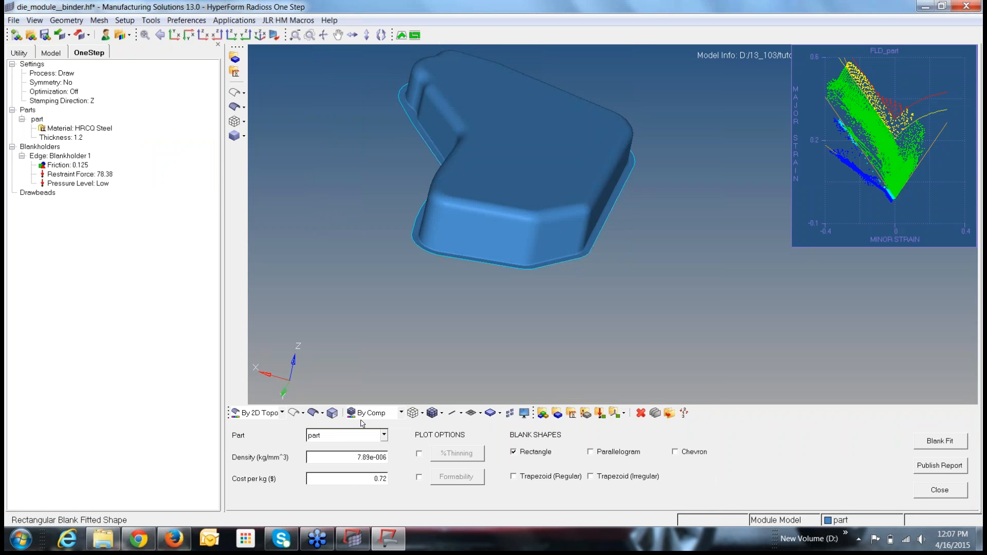
{"action": "left_click", "coordinate": [150, 21]}
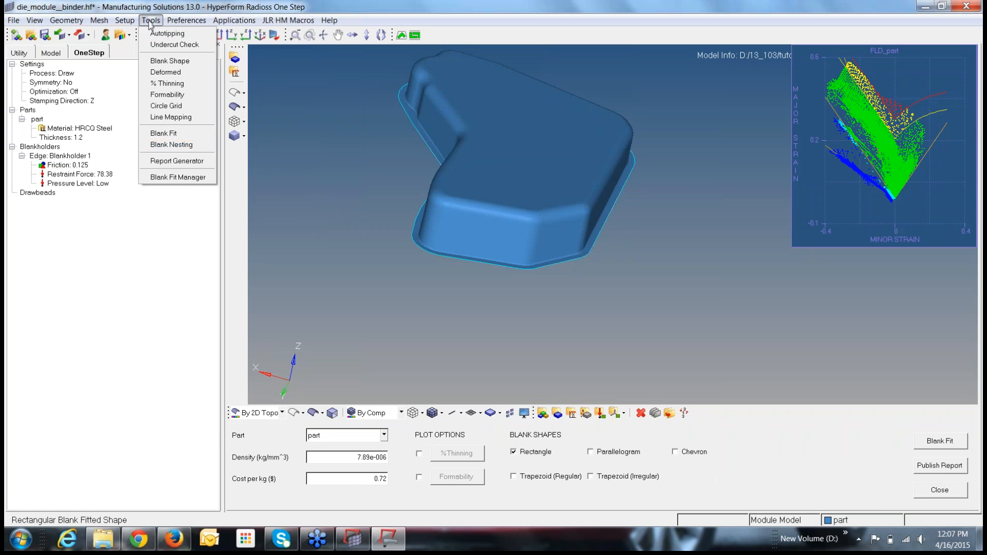
{"action": "left_click", "coordinate": [615, 318]}
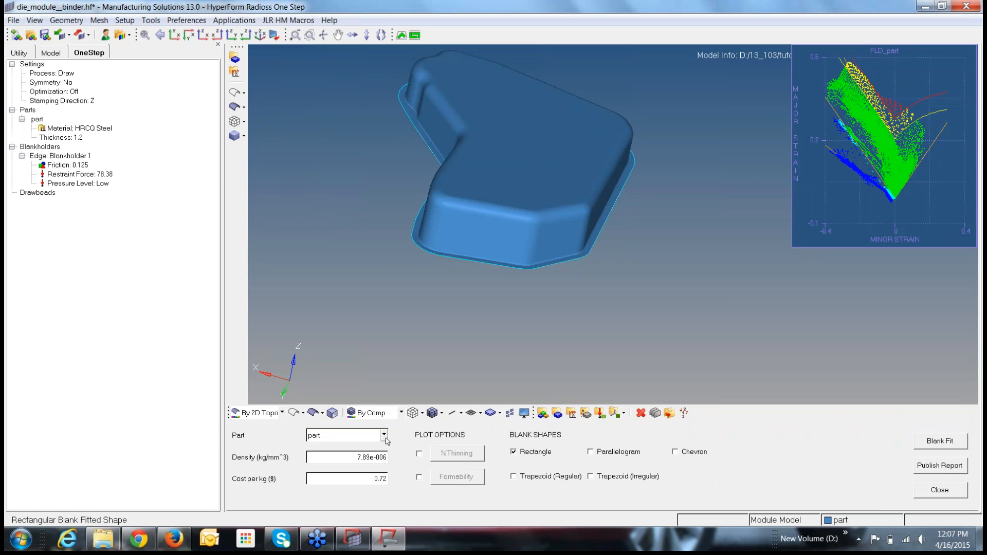
{"action": "left_click", "coordinate": [384, 436]}
{"action": "left_click", "coordinate": [380, 451]}
{"action": "left_click", "coordinate": [945, 443]}
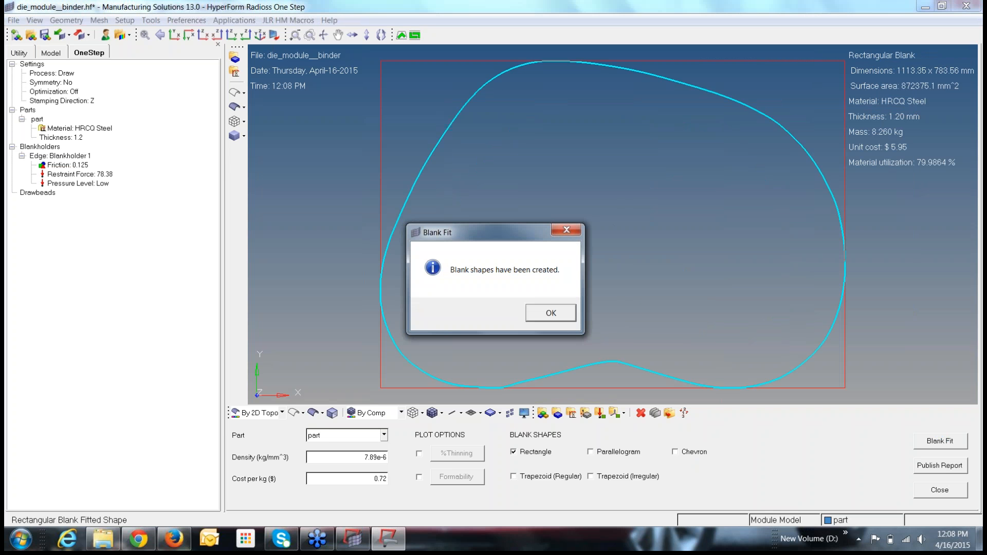
{"action": "left_click", "coordinate": [564, 314]}
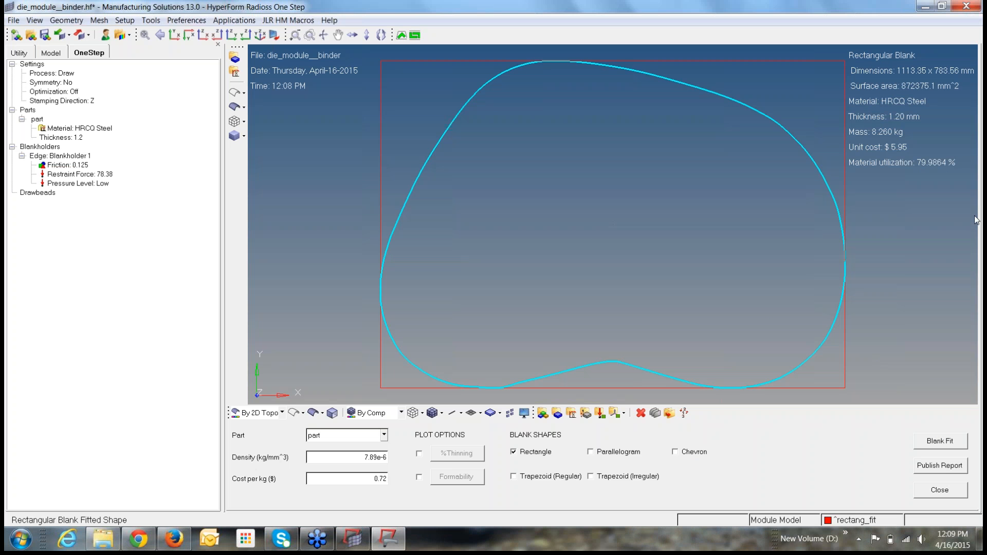
Publish the blank fit report and review its Rectangular Fit page across to the blank data
{"action": "left_click", "coordinate": [951, 468]}
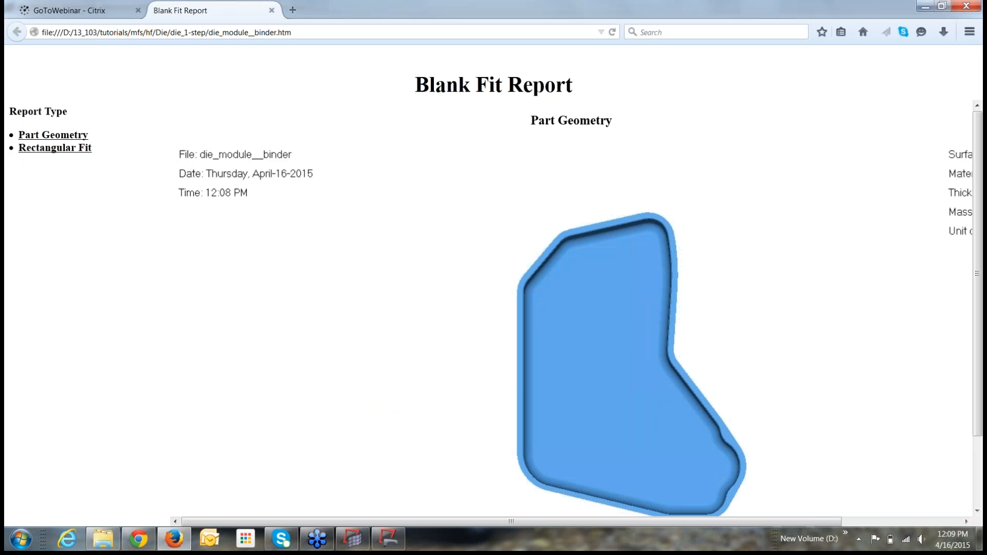
{"action": "left_click", "coordinate": [69, 151]}
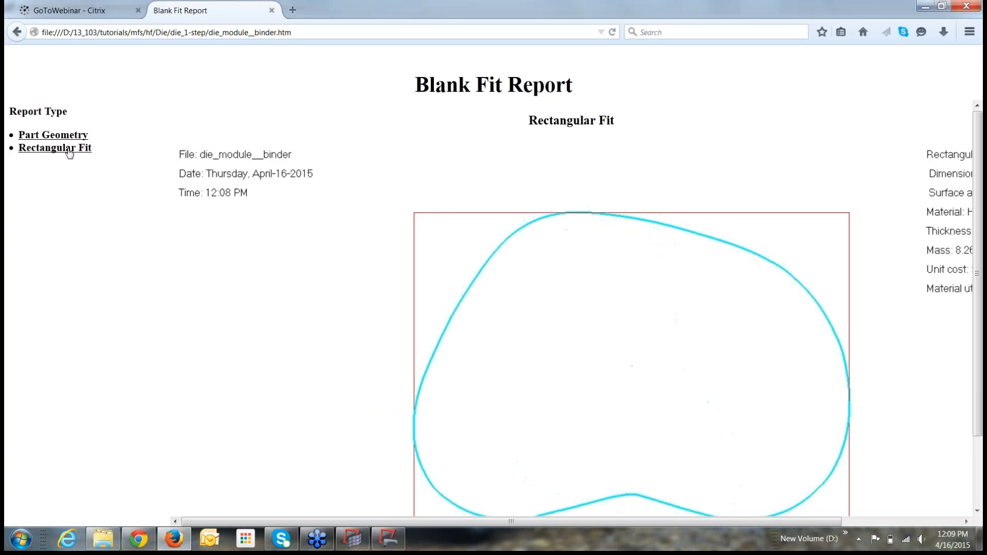
{"action": "left_click_drag", "start_coordinate": [562, 525], "coordinate": [732, 523]}
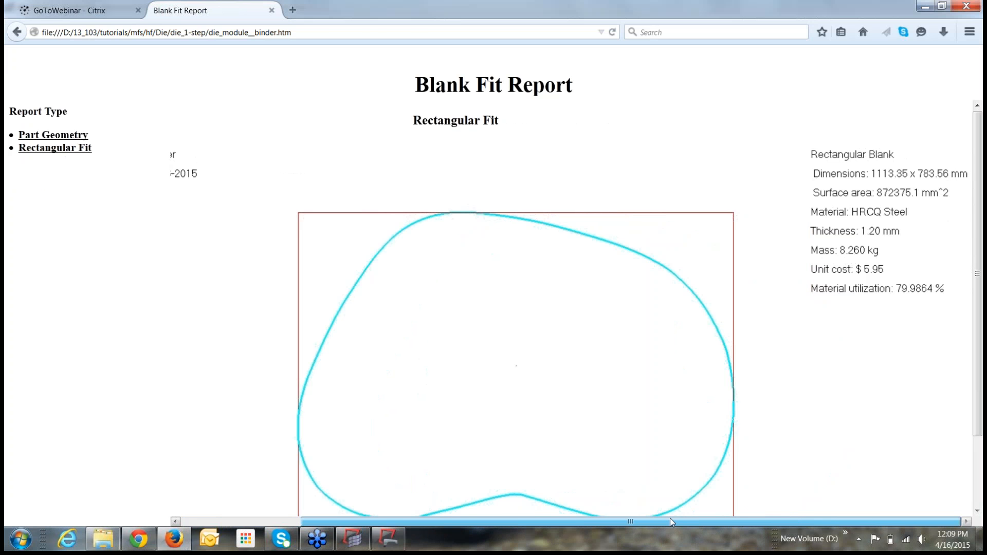
{"action": "left_click_drag", "start_coordinate": [670, 522], "coordinate": [202, 529]}
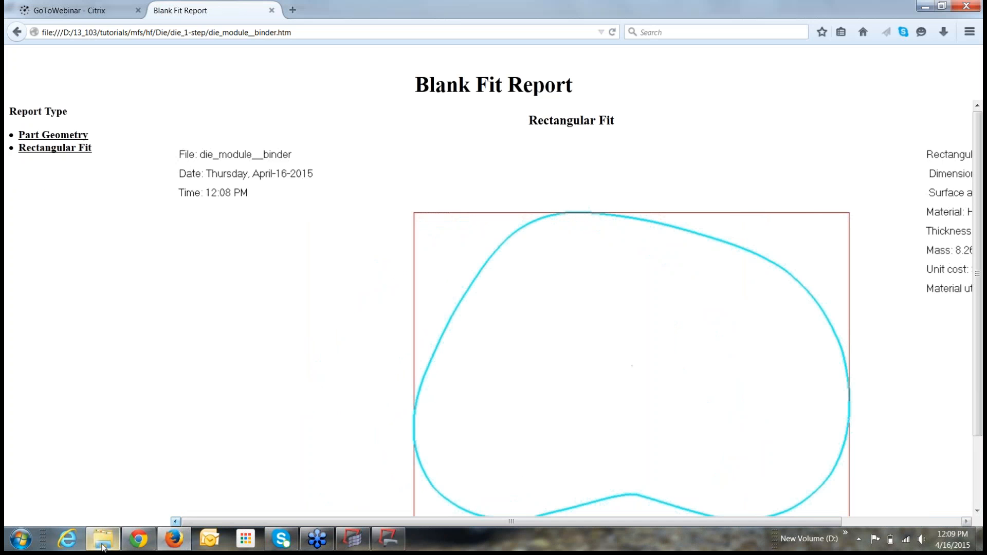
Switch to Windows Explorer and browse to the folder D:\13_103\tutorials\mfs\hf\Die\die_1-step
{"action": "mouse_move", "coordinate": [103, 546]}
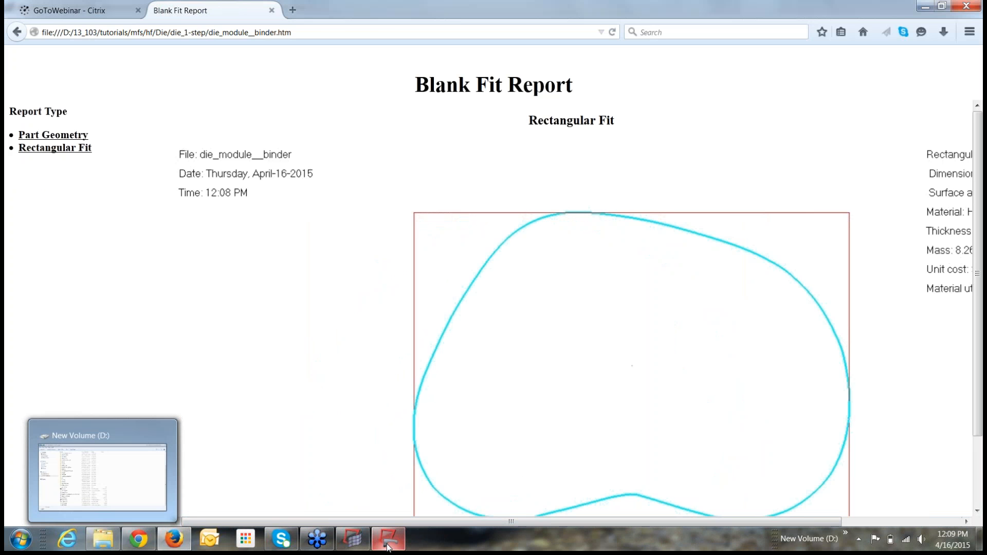
{"action": "mouse_move", "coordinate": [388, 546]}
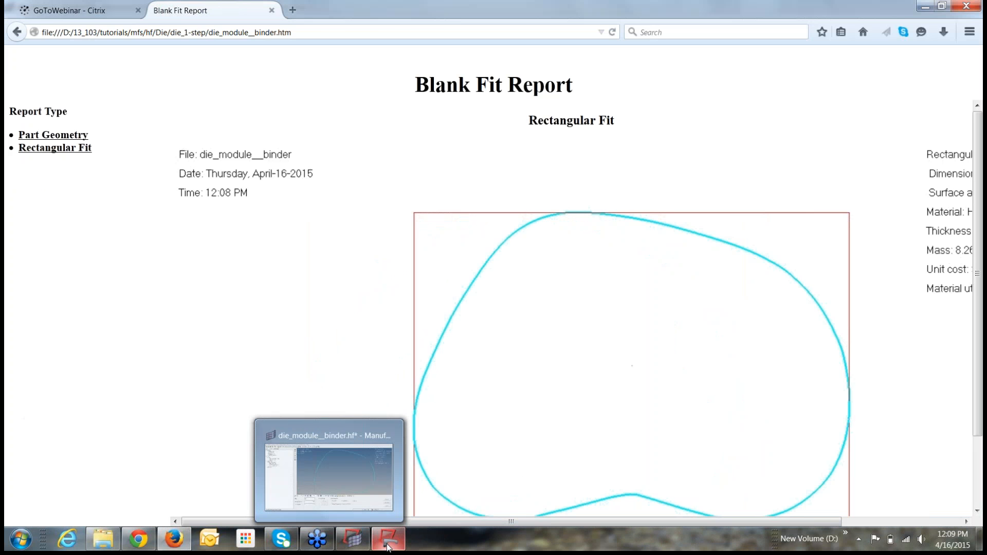
{"action": "left_click", "coordinate": [101, 545]}
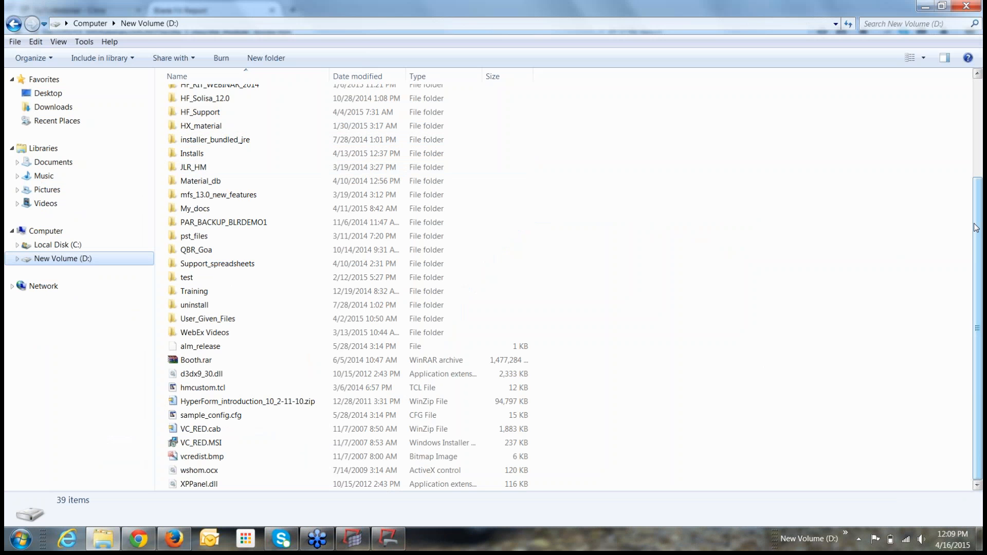
{"action": "scroll", "coordinate": [976, 227], "scroll_direction": "up", "scroll_amount": 2}
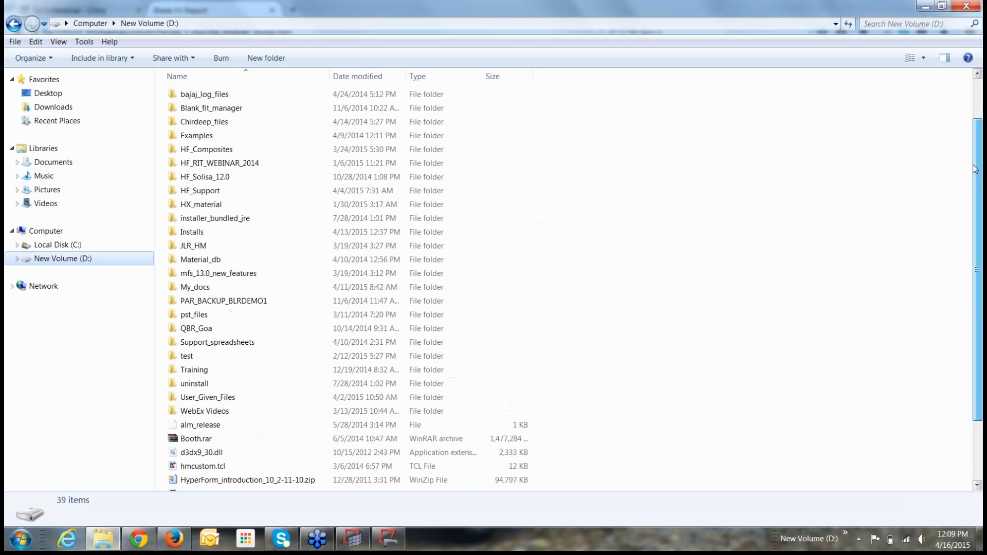
{"action": "left_click", "coordinate": [205, 194]}
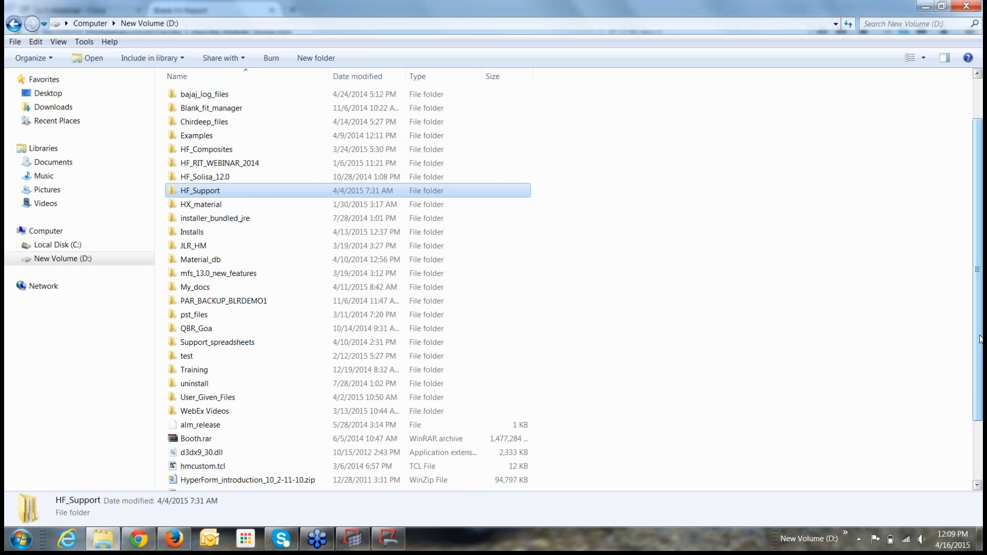
{"action": "scroll", "coordinate": [978, 340], "scroll_direction": "up", "scroll_amount": 2}
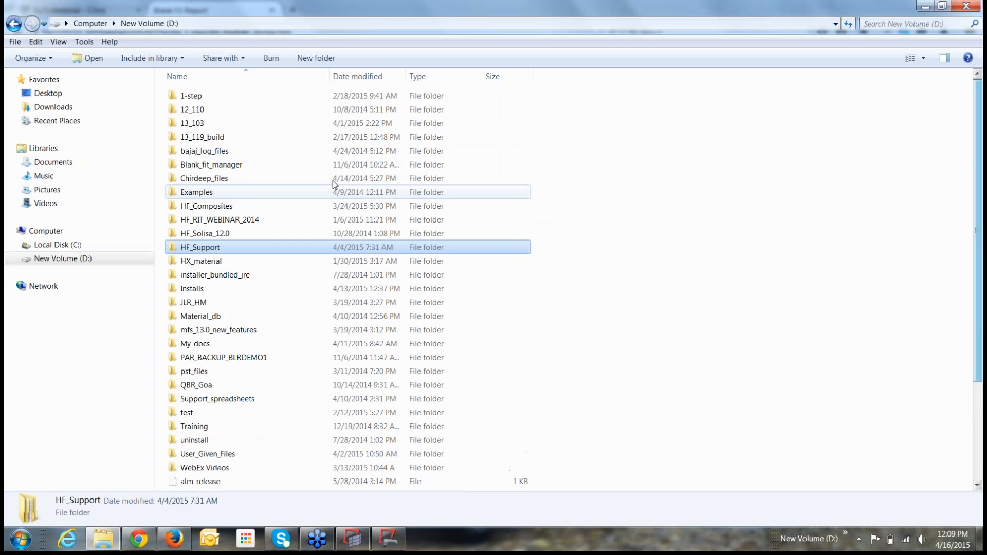
{"action": "double_click", "coordinate": [198, 123]}
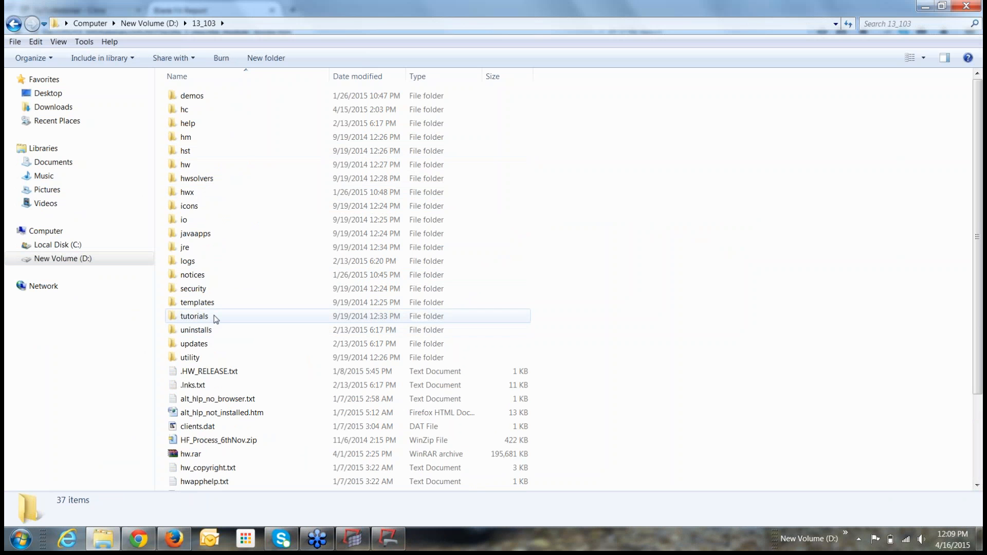
{"action": "double_click", "coordinate": [215, 318]}
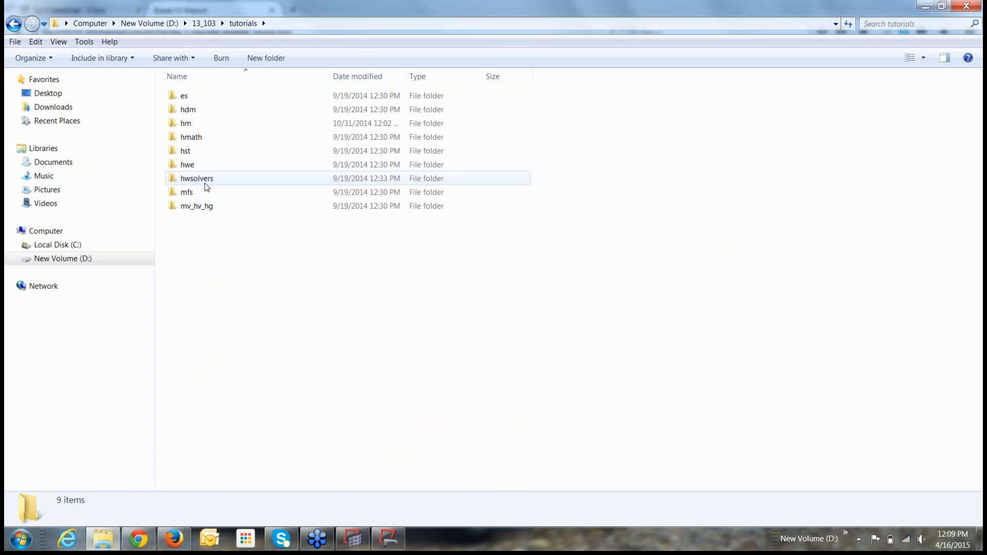
{"action": "double_click", "coordinate": [205, 195]}
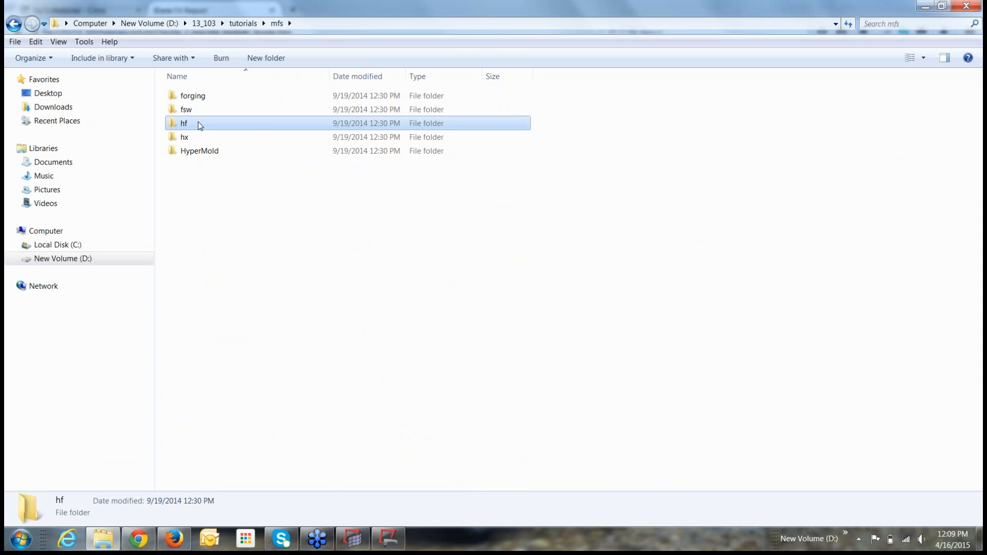
{"action": "double_click", "coordinate": [201, 124]}
{"action": "double_click", "coordinate": [206, 111]}
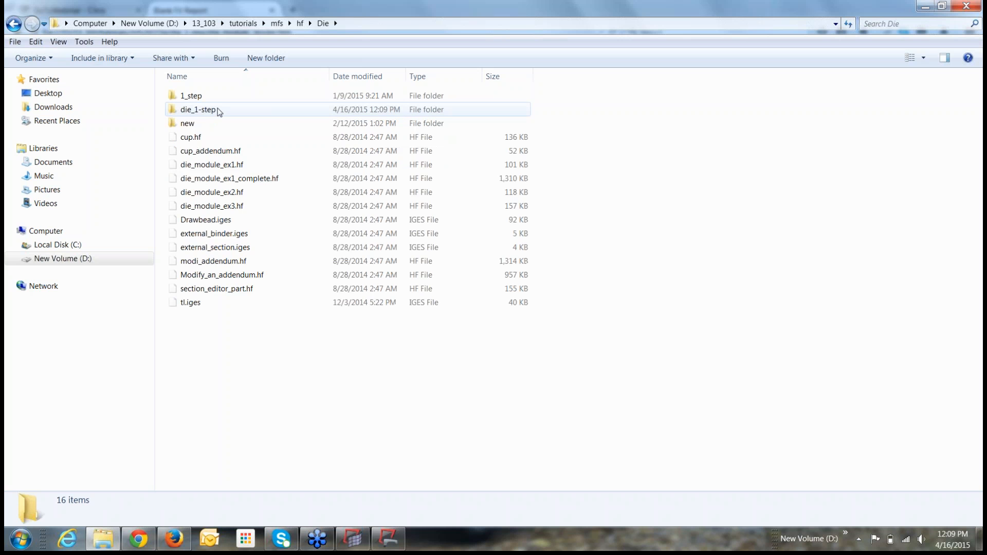
{"action": "double_click", "coordinate": [220, 112]}
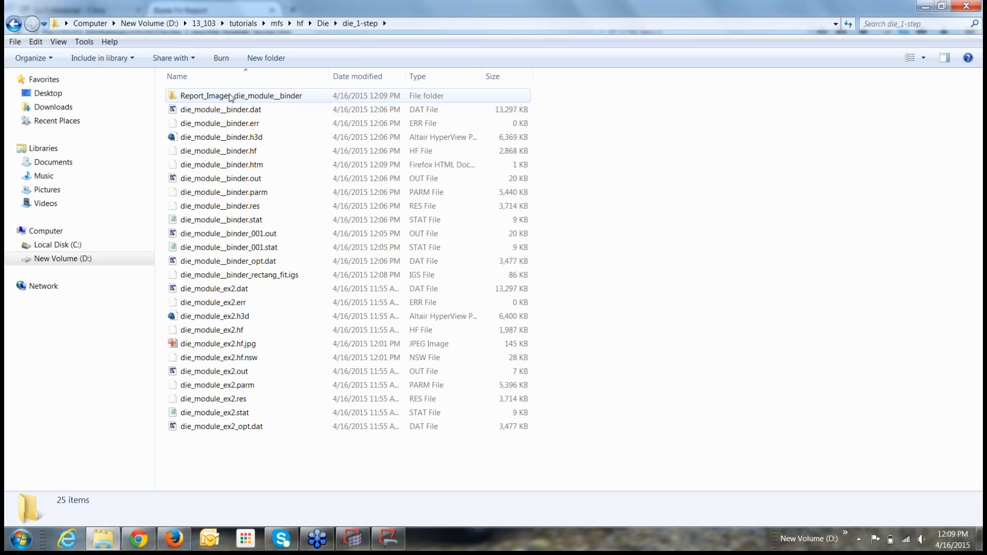
View Part.jpg in the Report_Images_die_module__binder folder, close the image and return to the die_1-step folder
{"action": "double_click", "coordinate": [232, 98]}
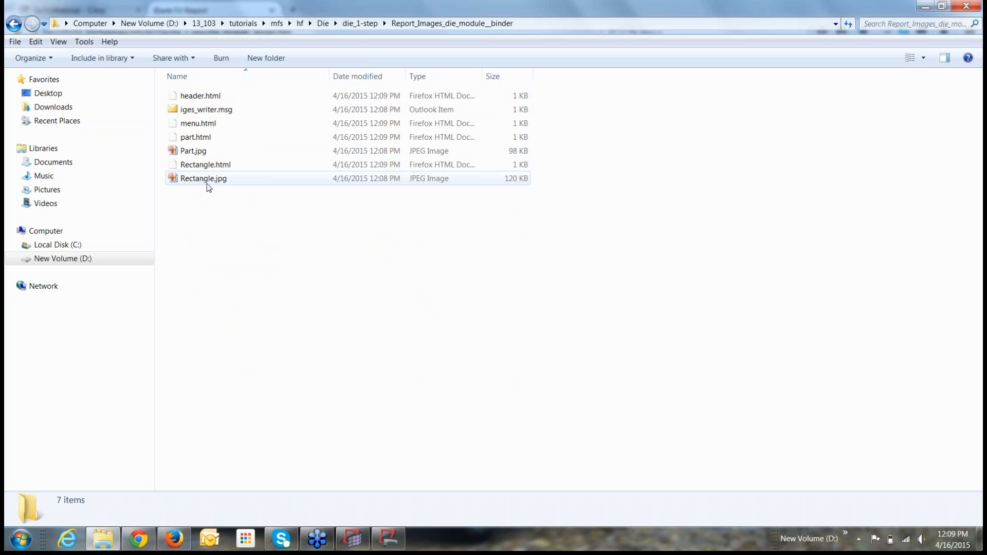
{"action": "left_click", "coordinate": [209, 150]}
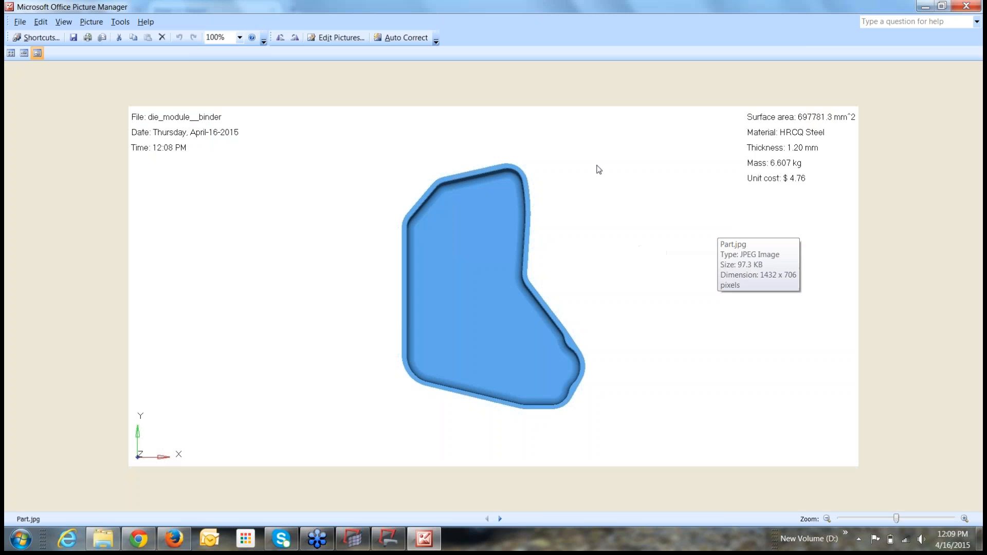
{"action": "left_click", "coordinate": [967, 6]}
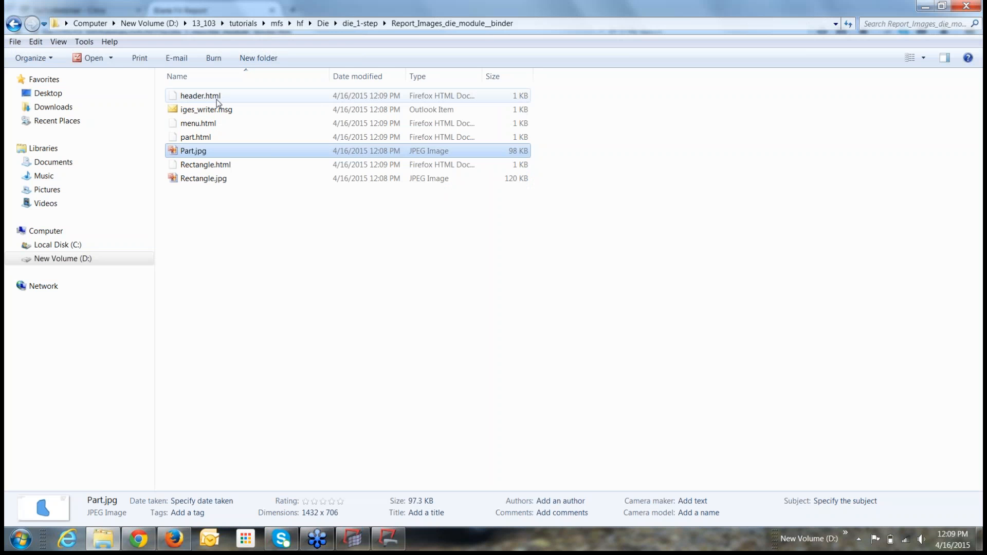
{"action": "left_click", "coordinate": [13, 24]}
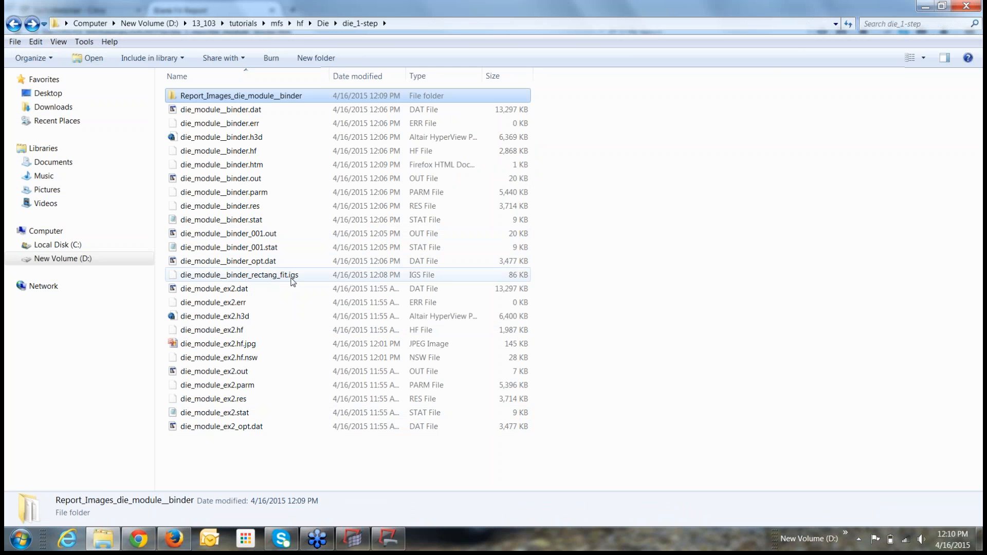
Switch back to Manufacturing Solutions and start a new empty model, discarding the current model data
{"action": "left_click", "coordinate": [396, 544]}
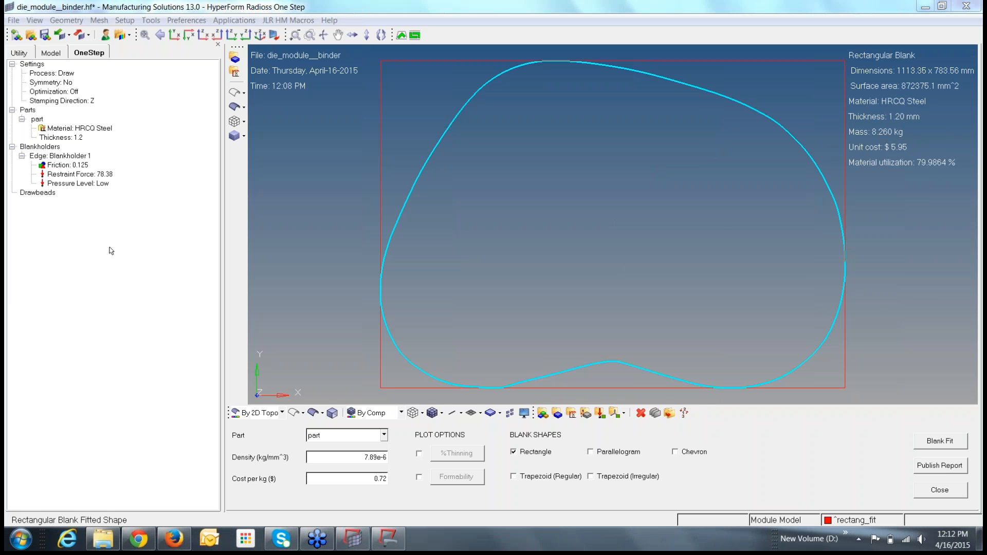
{"action": "left_click", "coordinate": [186, 195]}
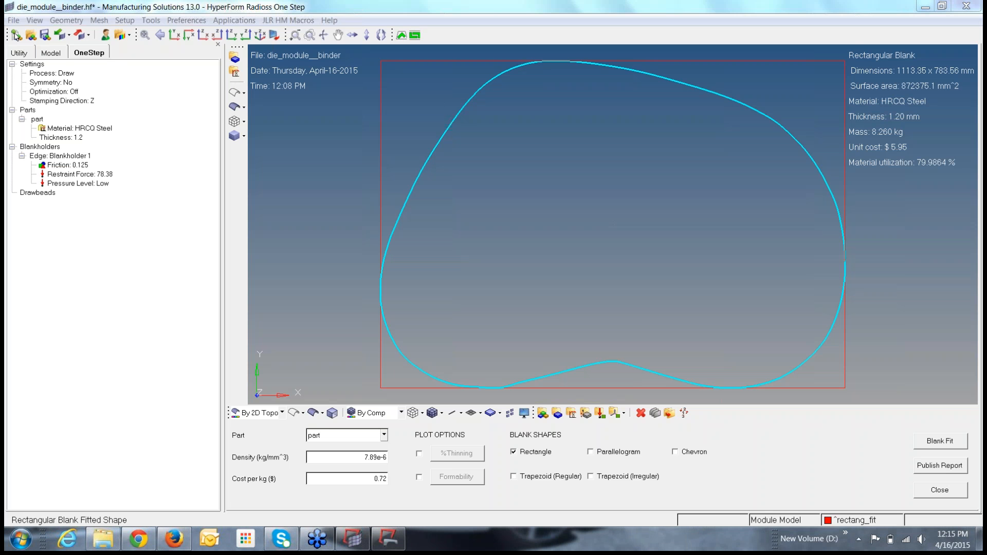
{"action": "left_click", "coordinate": [17, 36]}
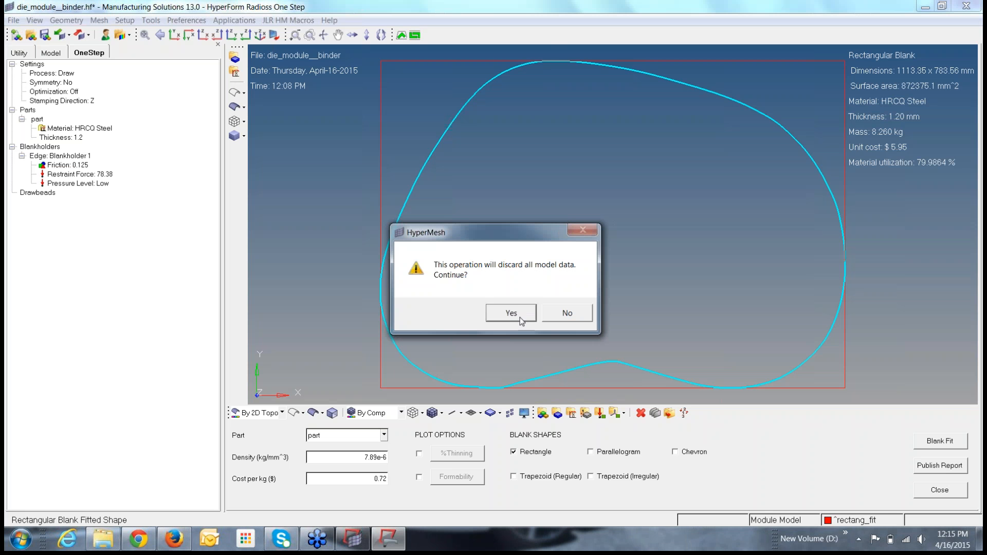
{"action": "left_click", "coordinate": [512, 313]}
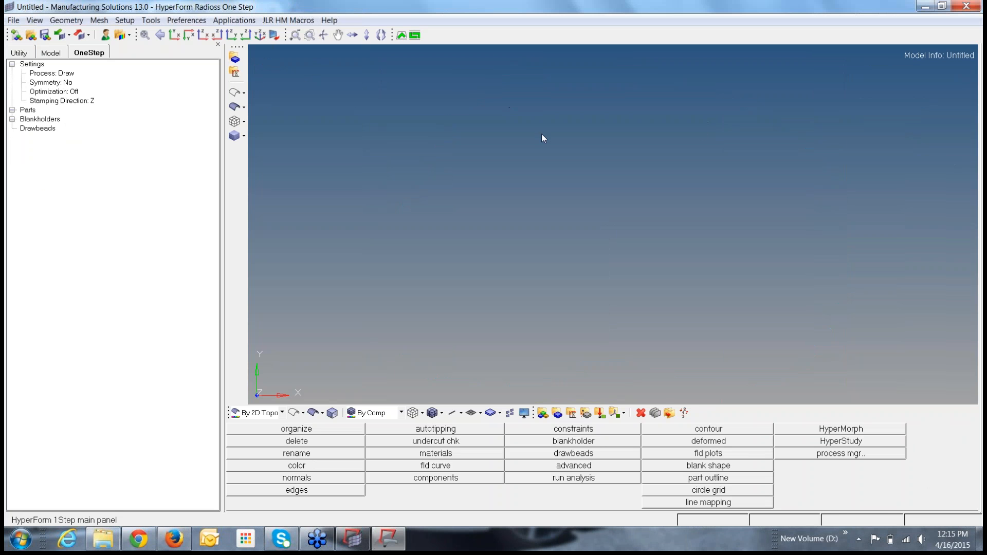
Change the user profile to the HyperForm Incremental_Radioss environment
{"action": "left_click", "coordinate": [105, 36]}
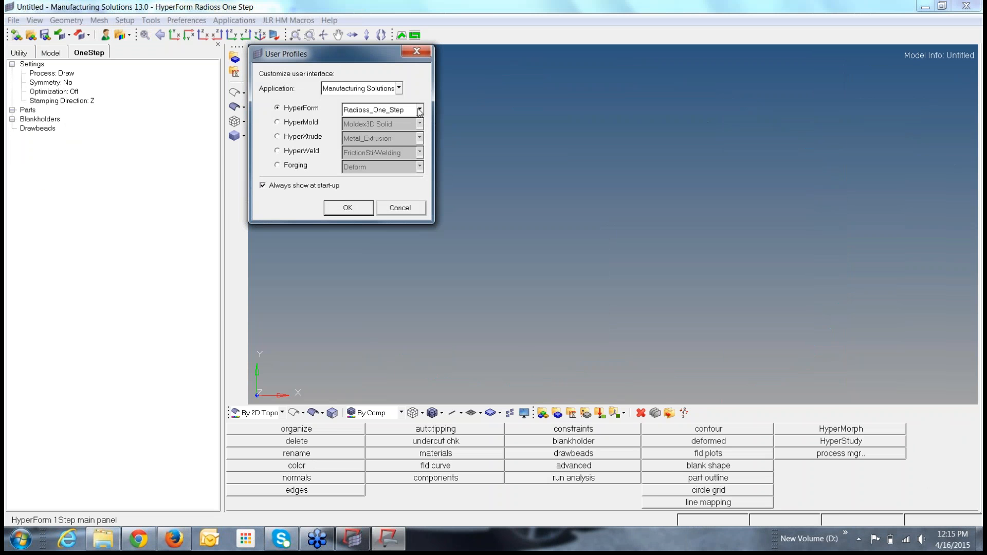
{"action": "left_click", "coordinate": [420, 110]}
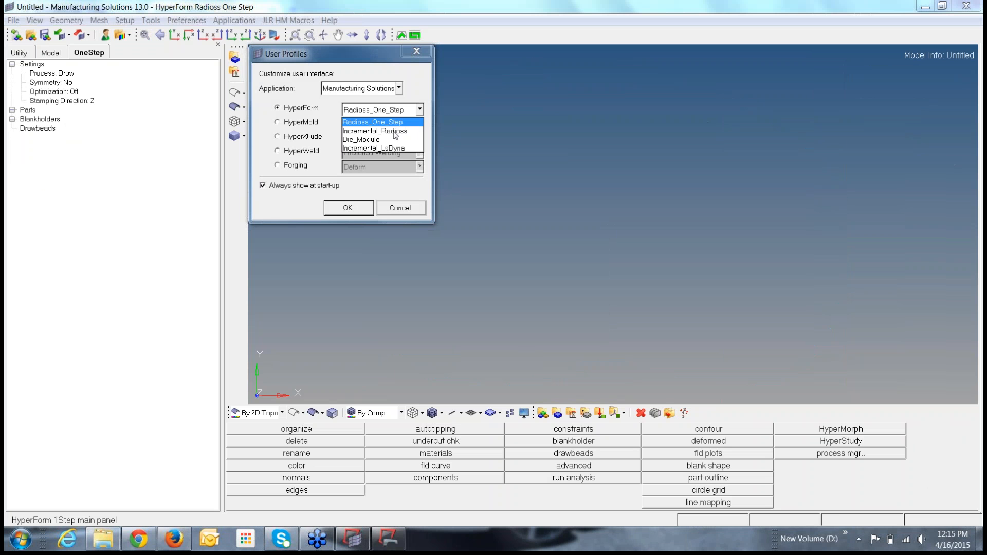
{"action": "left_click", "coordinate": [393, 132]}
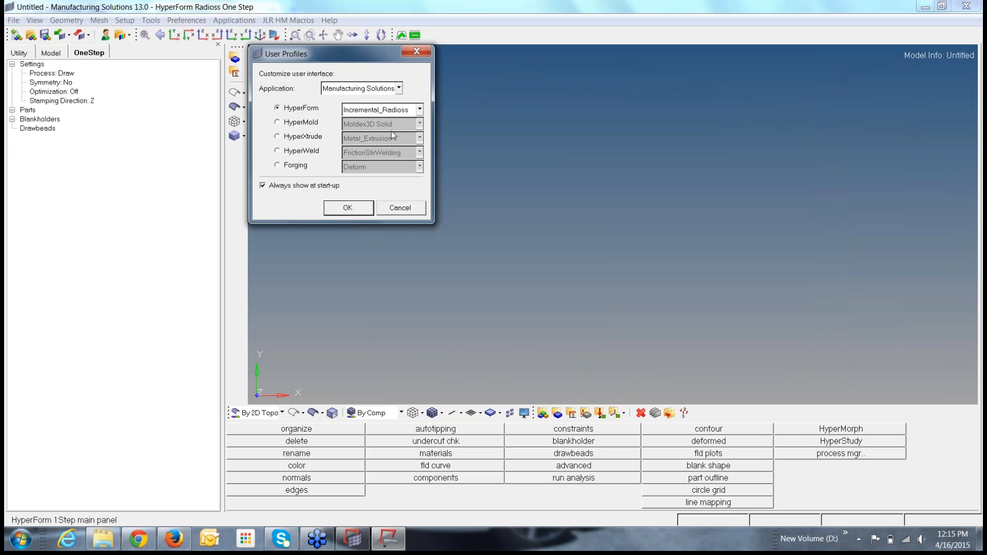
{"action": "left_click", "coordinate": [348, 208]}
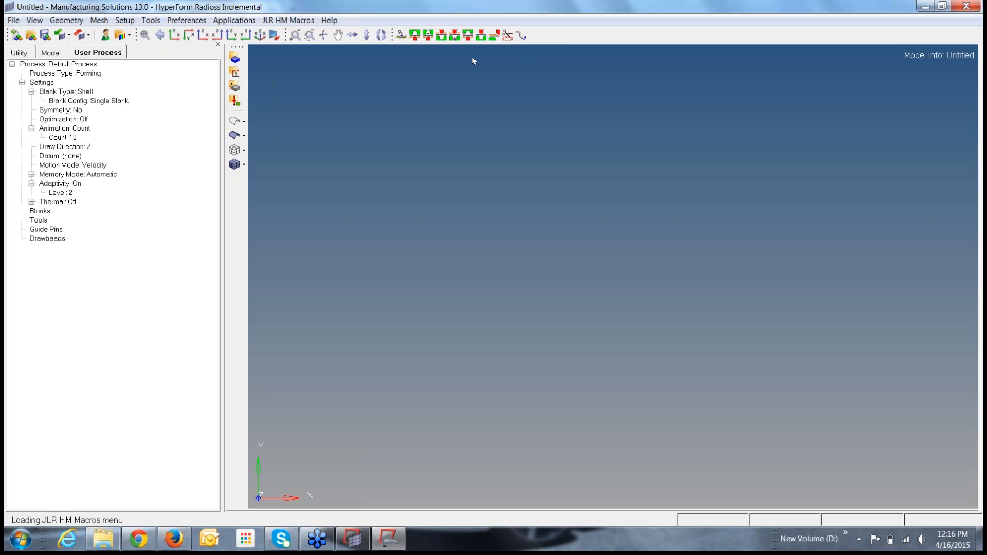
Look through the process types available for the default process without changing the Forming type
{"action": "right_click", "coordinate": [84, 76]}
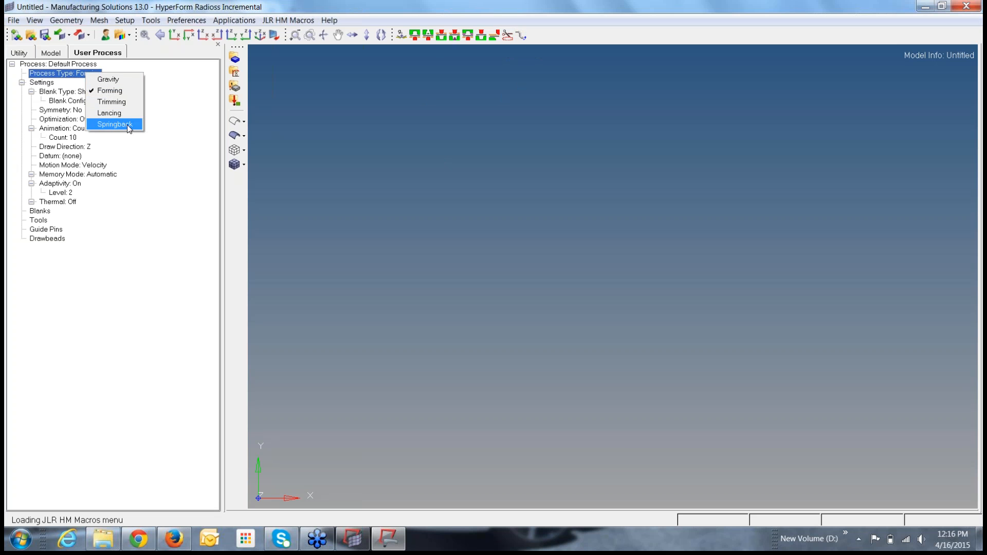
{"action": "left_click", "coordinate": [184, 104]}
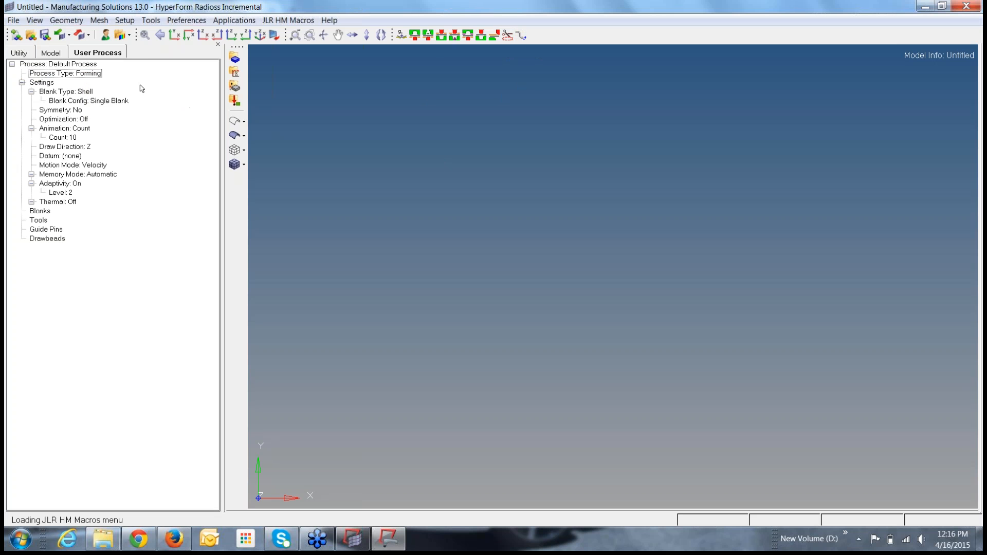
Look through the process template files available for loading into the default process, and close the dialog without loading one
{"action": "left_click", "coordinate": [89, 64]}
{"action": "right_click", "coordinate": [88, 65]}
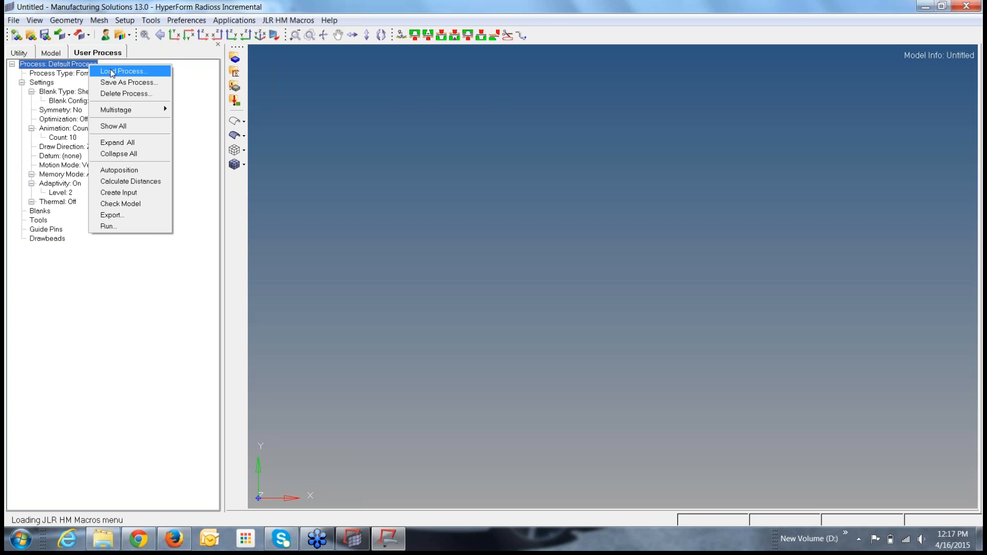
{"action": "left_click", "coordinate": [113, 72]}
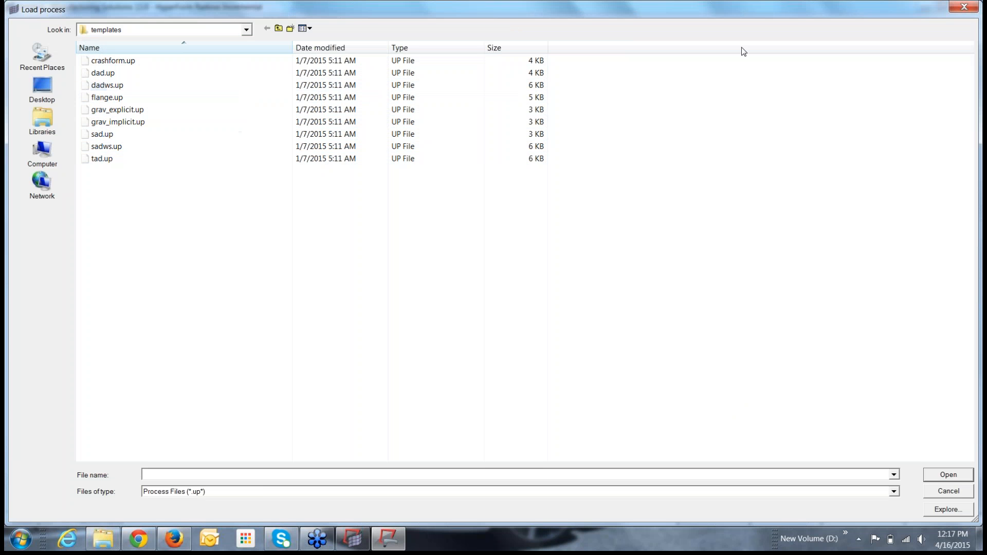
{"action": "left_click", "coordinate": [967, 9]}
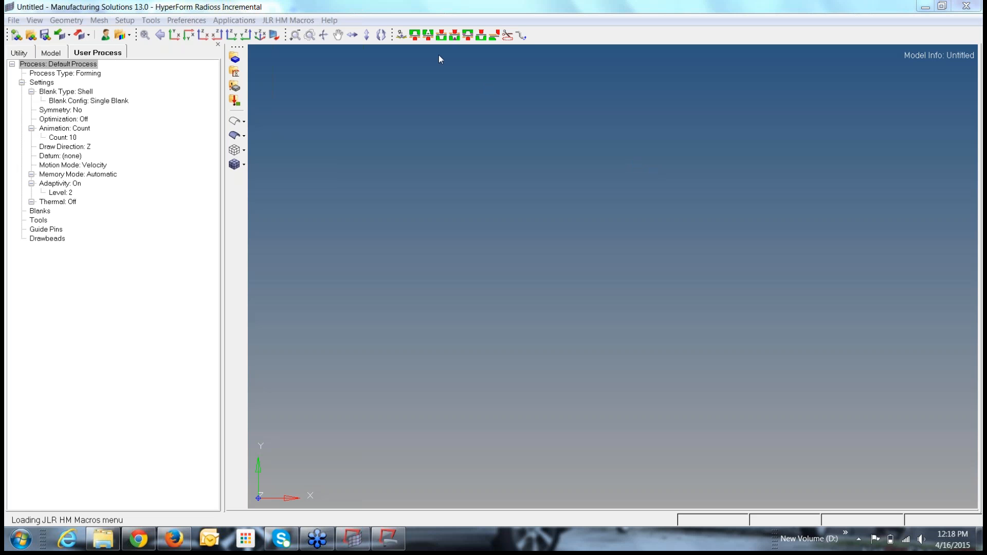
Open the model forming_autoprocess.hf from the hf tutorial's Incremental folder
{"action": "left_click", "coordinate": [32, 36]}
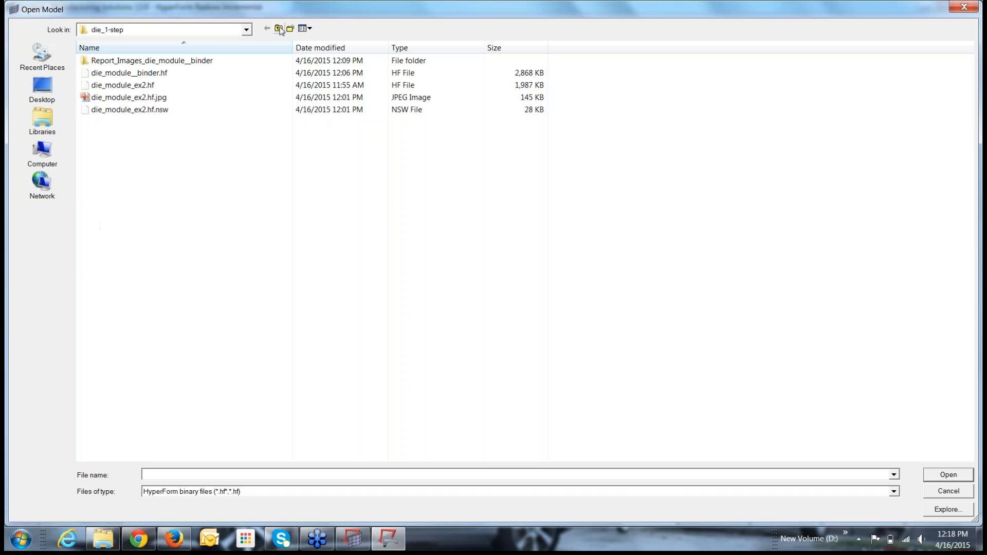
{"action": "left_click", "coordinate": [280, 29]}
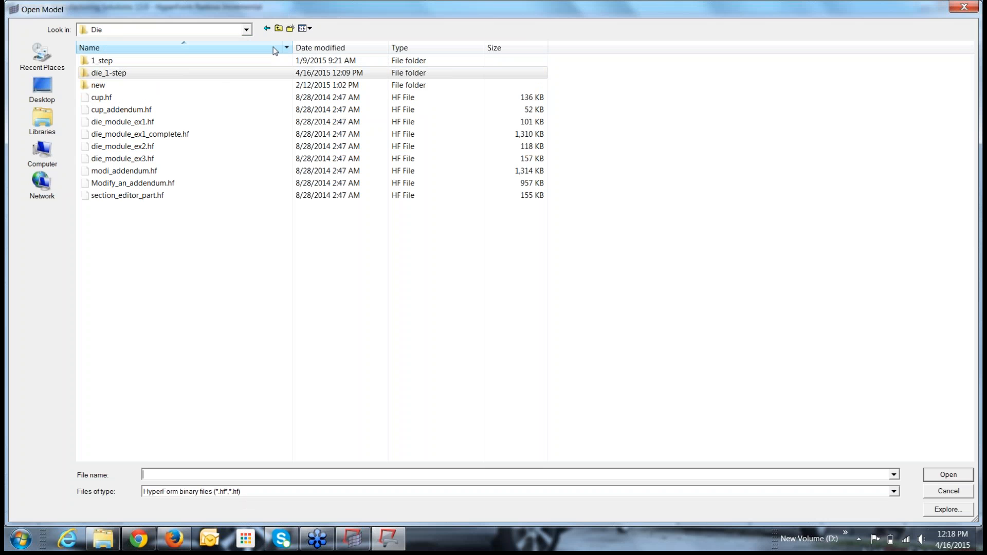
{"action": "left_click", "coordinate": [279, 29]}
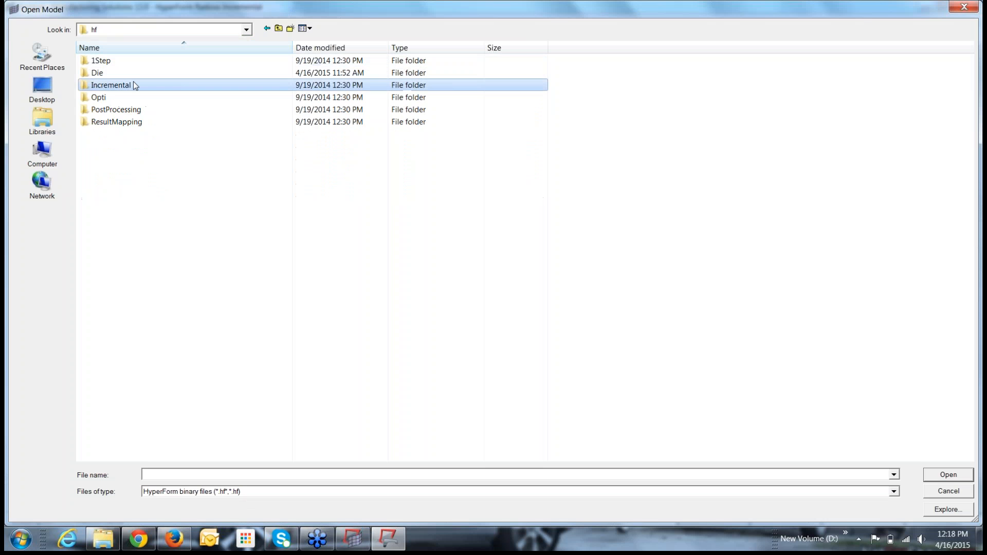
{"action": "double_click", "coordinate": [133, 82]}
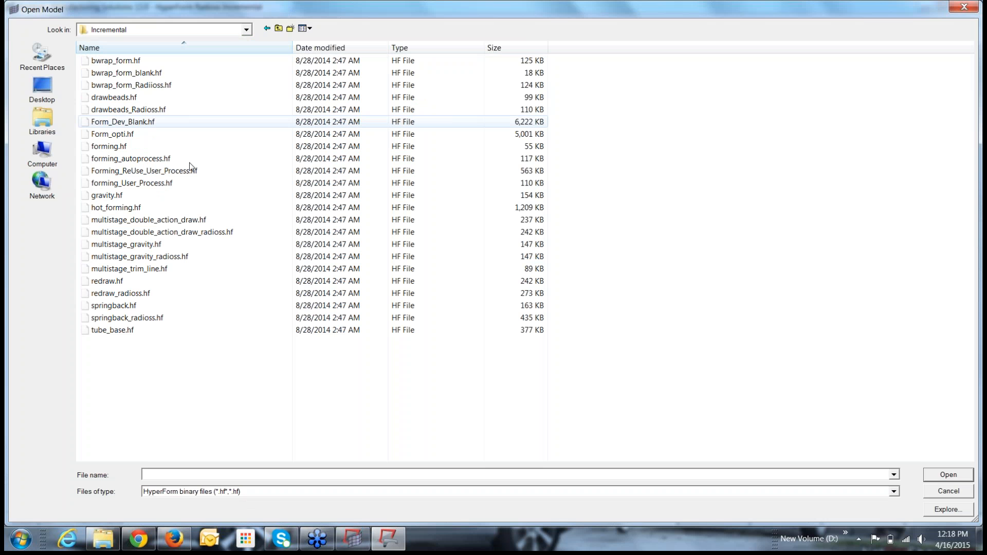
{"action": "left_click", "coordinate": [176, 163]}
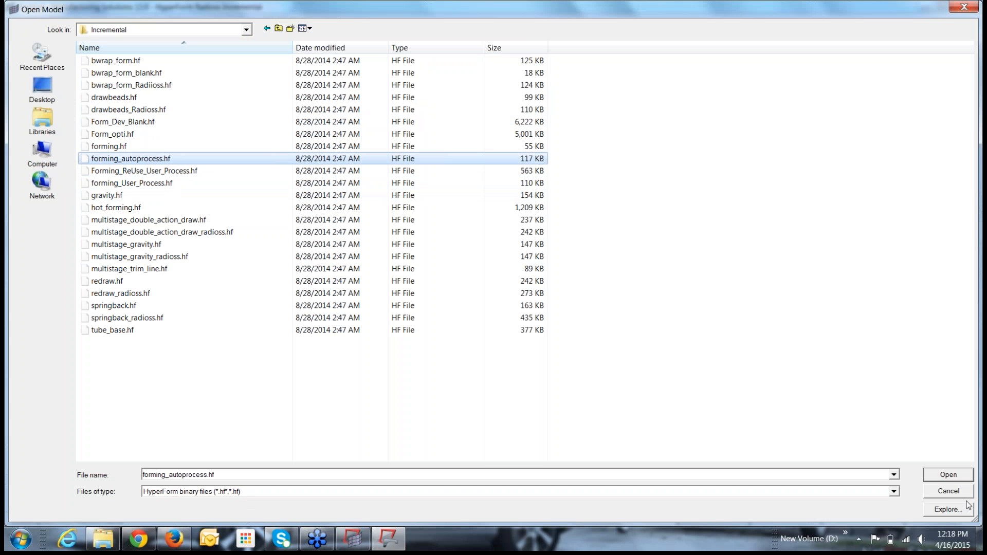
{"action": "left_click", "coordinate": [948, 475]}
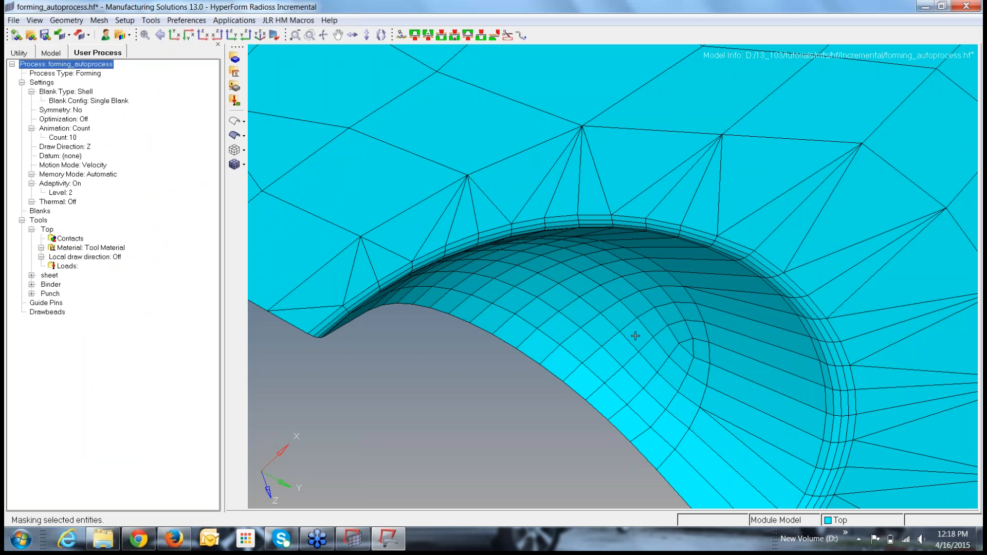
Display the sheet, Binder and Punch component meshes together with the Top component
{"action": "left_click_drag", "start_coordinate": [628, 334], "coordinate": [665, 304], "text": "ctrl"}
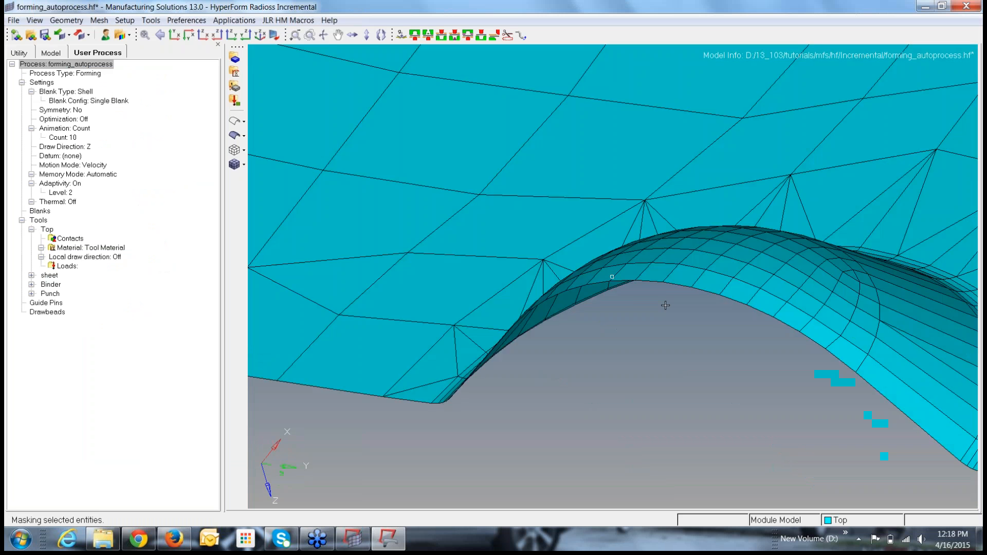
{"action": "scroll", "coordinate": [665, 305], "scroll_direction": "down", "scroll_amount": 8, "text": "ctrl"}
{"action": "right_click_drag", "start_coordinate": [768, 347], "coordinate": [640, 364], "text": "ctrl"}
{"action": "left_click_drag", "start_coordinate": [639, 364], "coordinate": [737, 297], "text": "ctrl"}
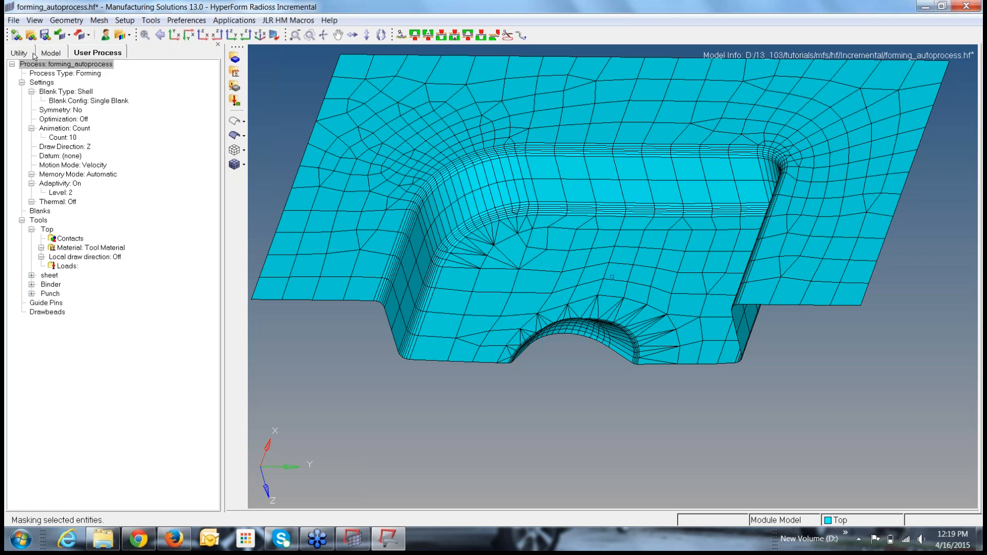
{"action": "left_click", "coordinate": [56, 54]}
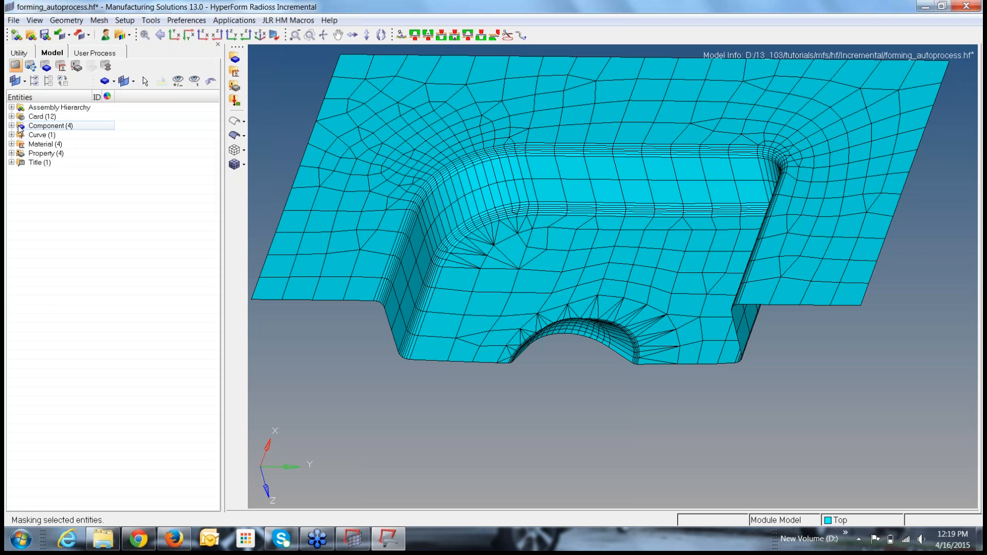
{"action": "left_click", "coordinate": [13, 125]}
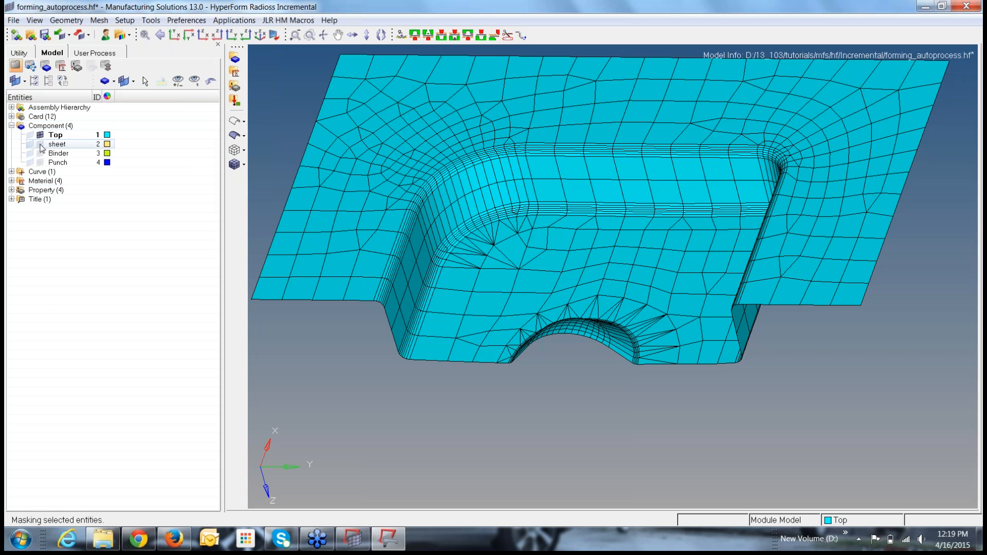
{"action": "left_click", "coordinate": [41, 144]}
{"action": "left_click", "coordinate": [40, 154]}
{"action": "left_click", "coordinate": [40, 163]}
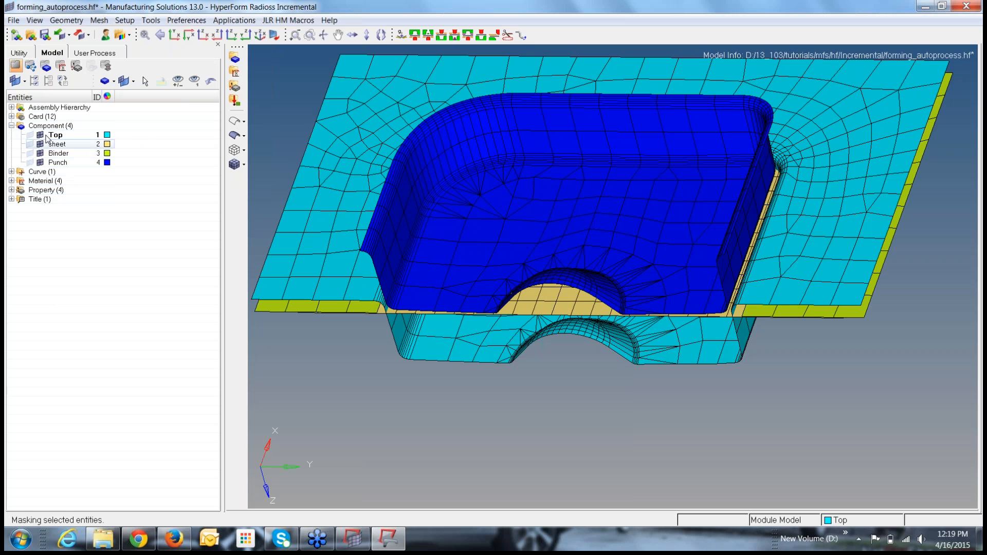
Delete all existing cards and the curve from the model
{"action": "right_click", "coordinate": [51, 117]}
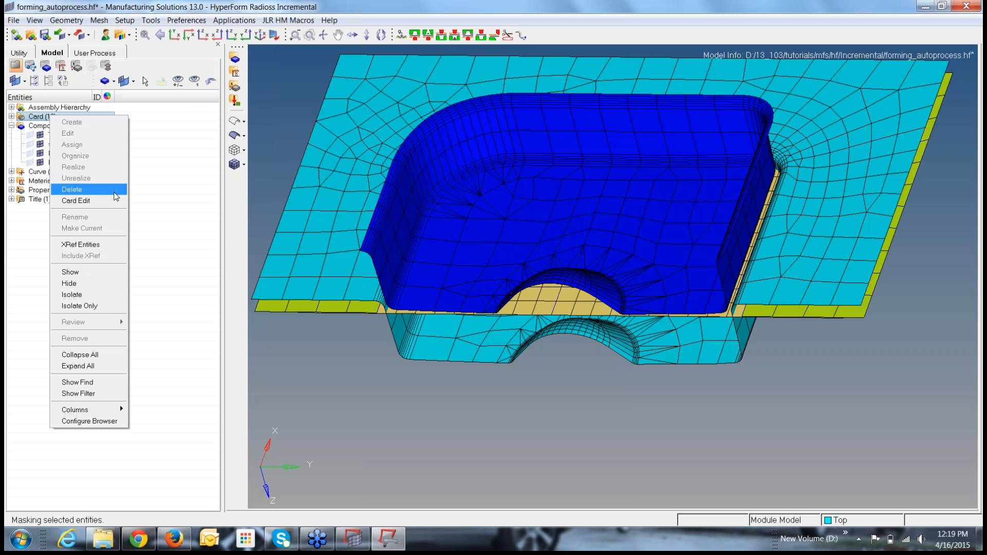
{"action": "left_click", "coordinate": [114, 189]}
{"action": "left_click", "coordinate": [192, 247]}
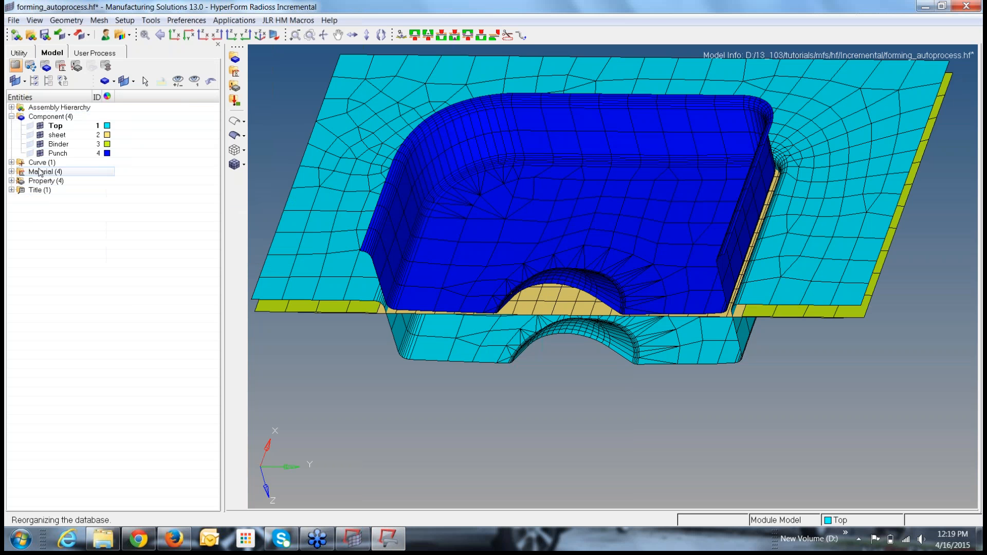
{"action": "right_click", "coordinate": [41, 163]}
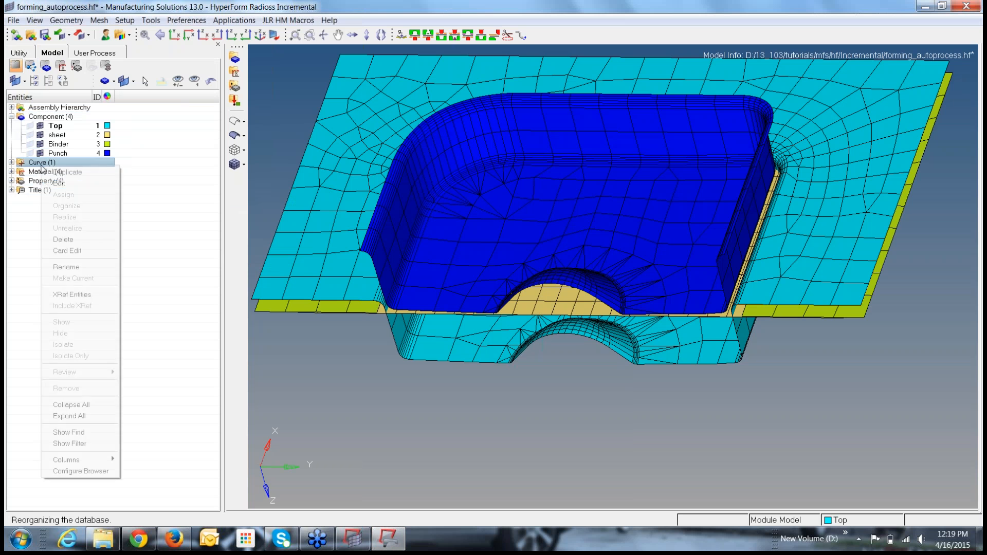
{"action": "left_click", "coordinate": [86, 239]}
{"action": "left_click", "coordinate": [165, 288]}
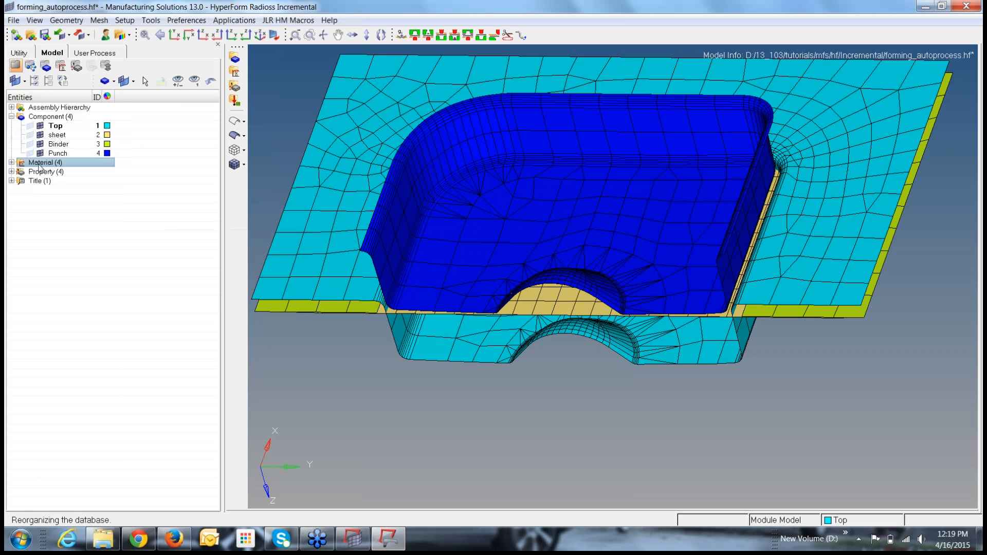
Delete all existing materials and properties from the model, keeping the four components
{"action": "right_click", "coordinate": [41, 163]}
{"action": "left_click", "coordinate": [75, 238]}
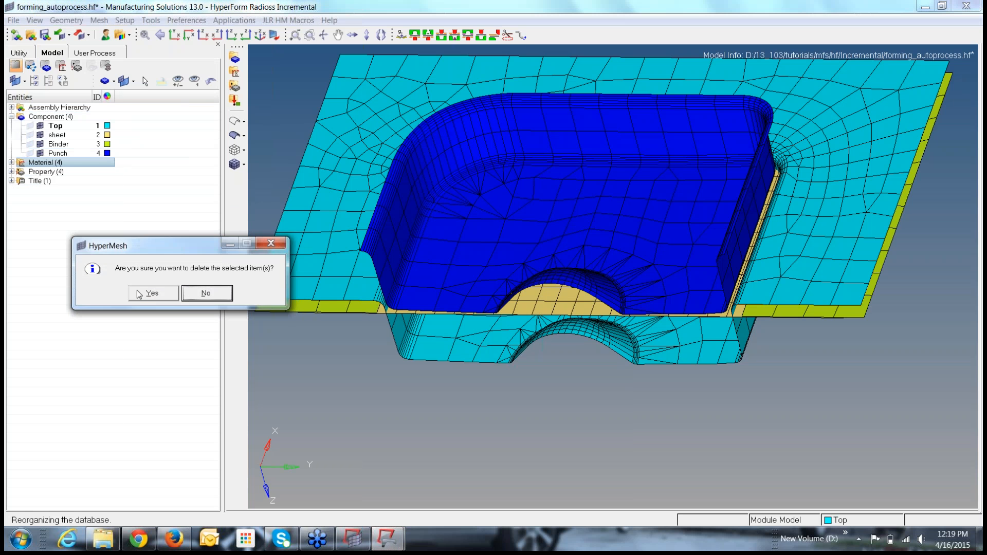
{"action": "left_click", "coordinate": [141, 294]}
{"action": "right_click", "coordinate": [59, 163]}
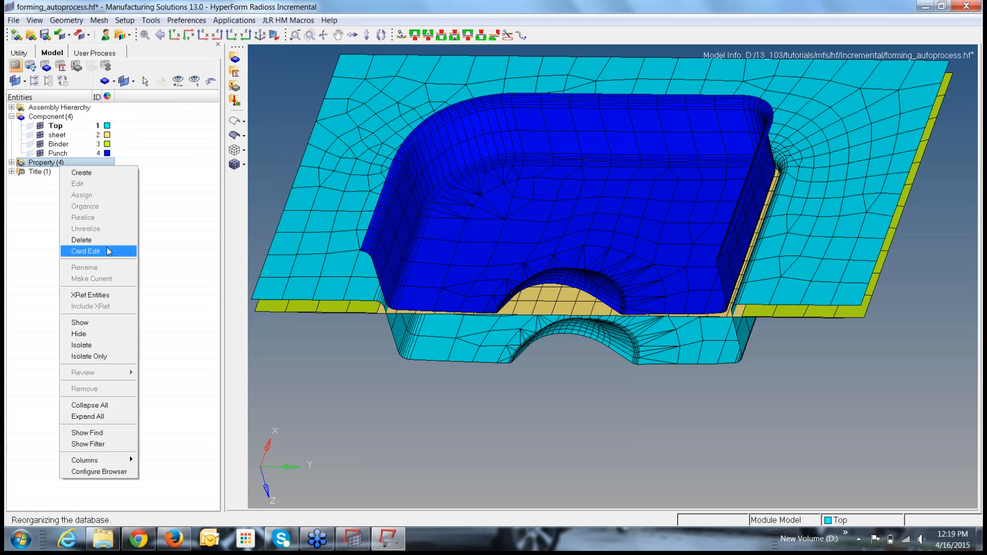
{"action": "left_click", "coordinate": [108, 240]}
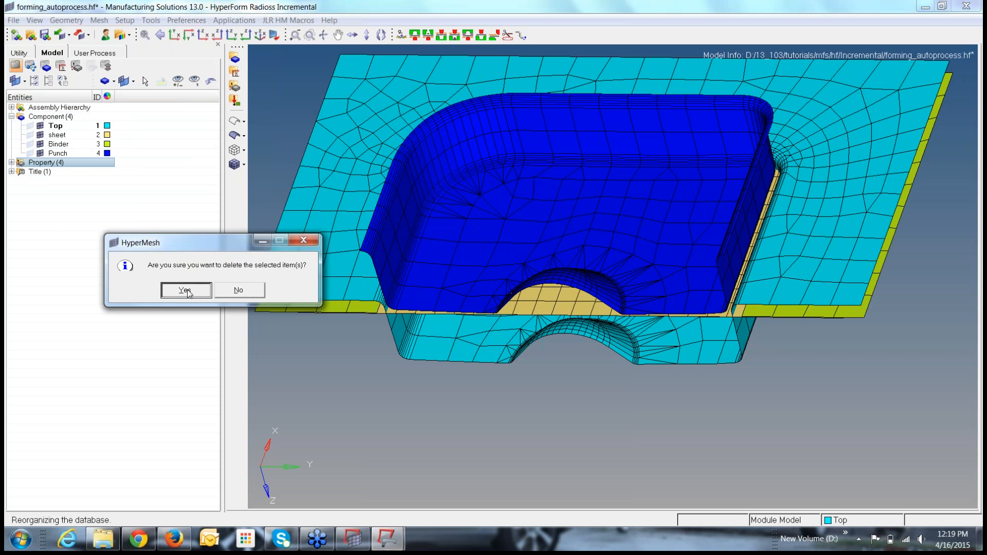
{"action": "left_click", "coordinate": [186, 291]}
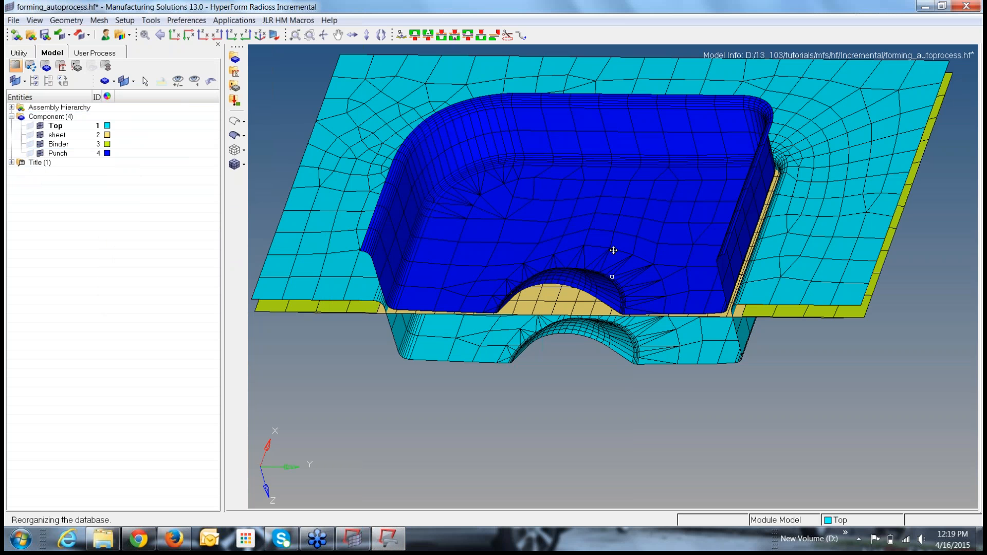
Start the Single Action Draw autoprocess setup for the die, blank, binder and punch meshes, accepting its default values
{"action": "left_click_drag", "start_coordinate": [613, 251], "coordinate": [276, 259], "text": "ctrl"}
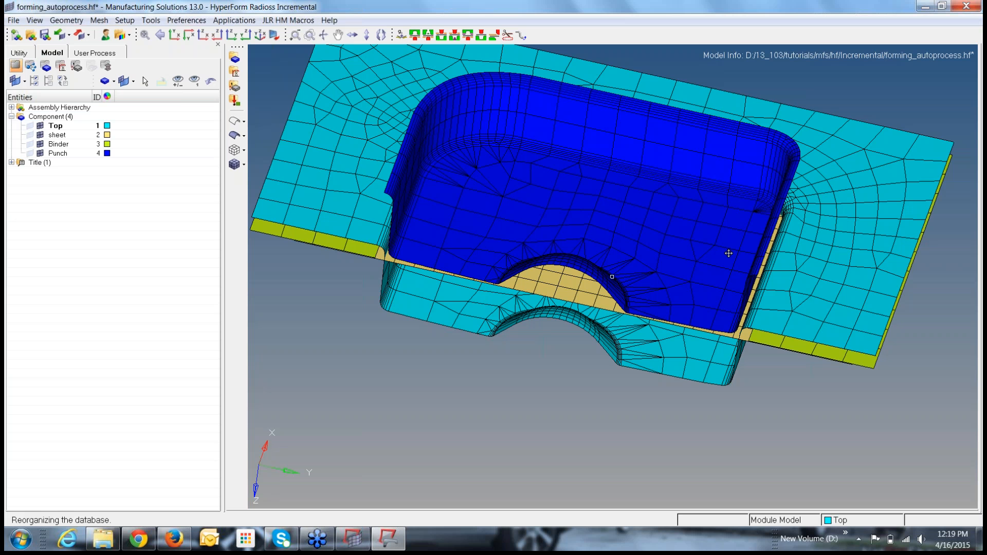
{"action": "left_click_drag", "start_coordinate": [728, 253], "coordinate": [643, 267], "text": "ctrl"}
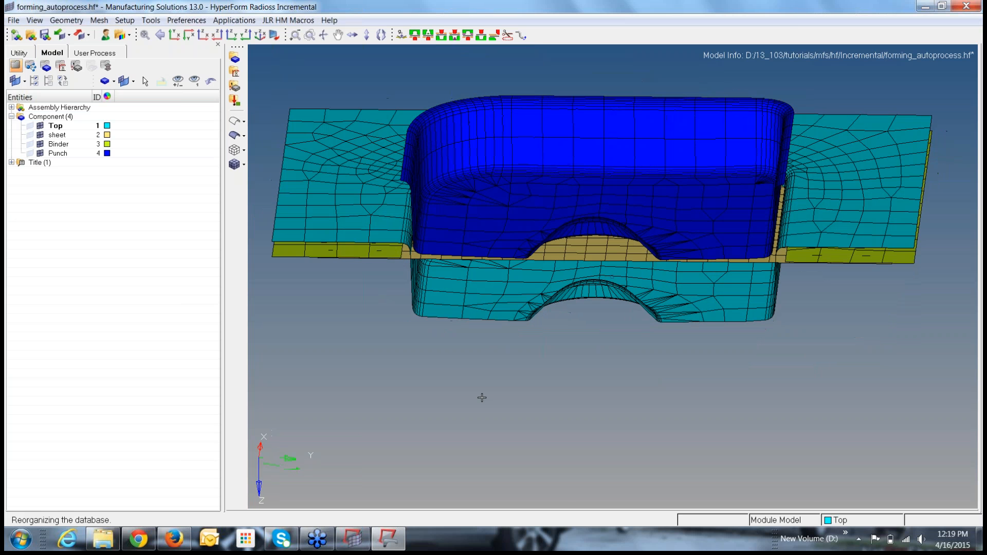
{"action": "left_click", "coordinate": [259, 35]}
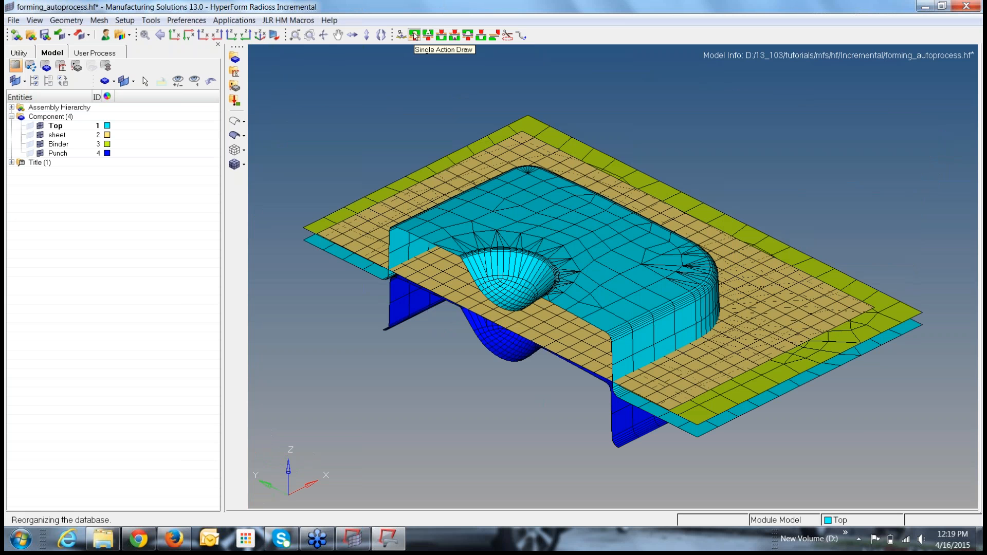
{"action": "left_click", "coordinate": [415, 35]}
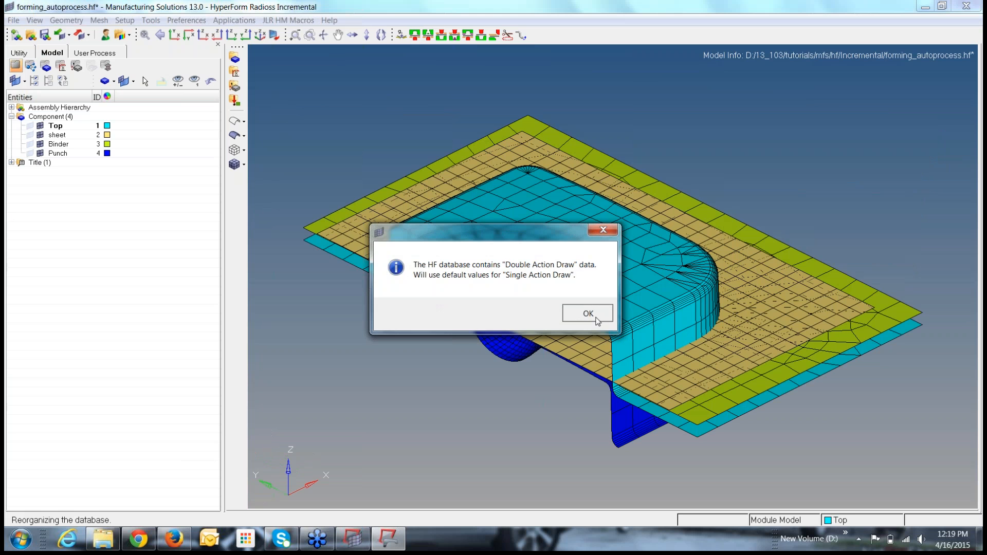
{"action": "key", "text": "Return"}
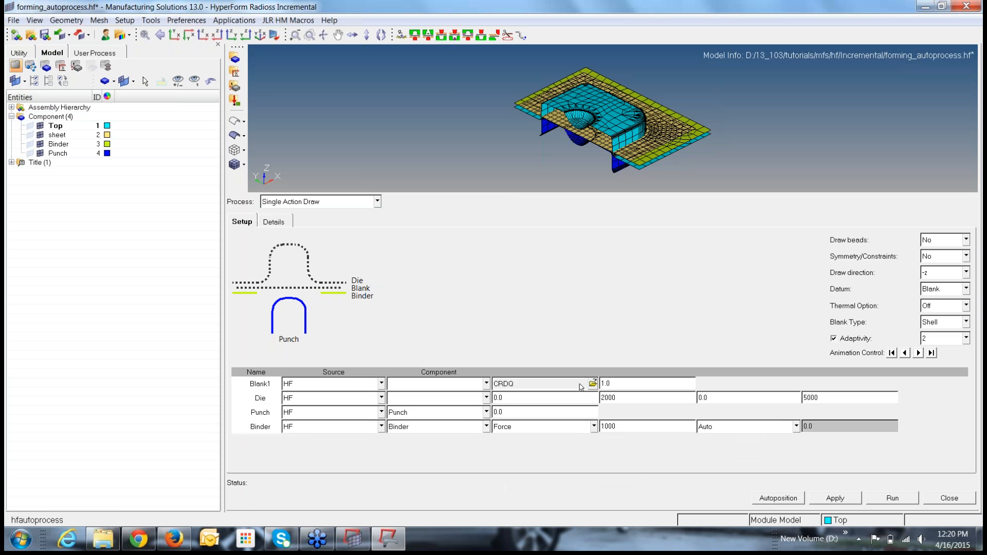
Look through the autoprocess types without changing Single Action Draw, and dismiss the Wi-Fi notification
{"action": "left_click", "coordinate": [378, 202]}
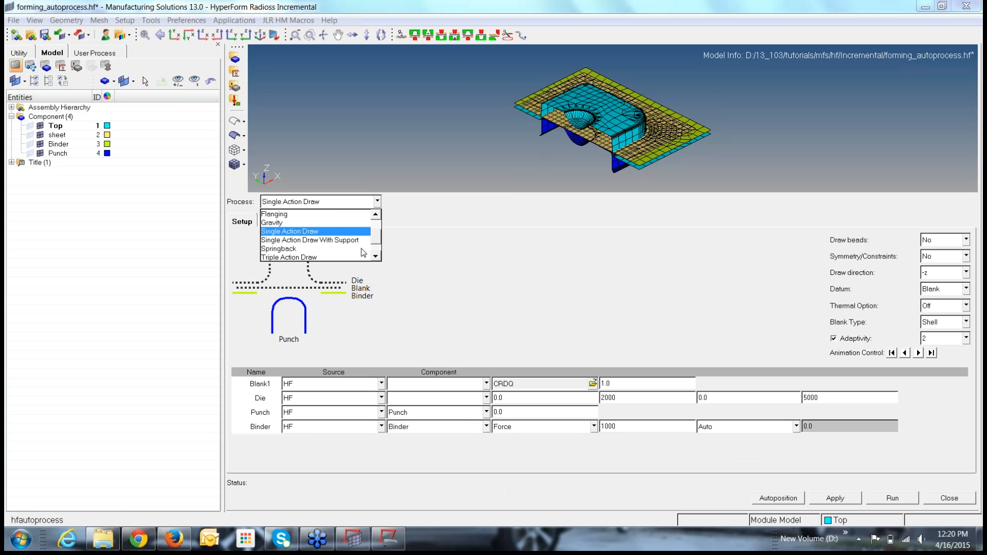
{"action": "left_click", "coordinate": [468, 243]}
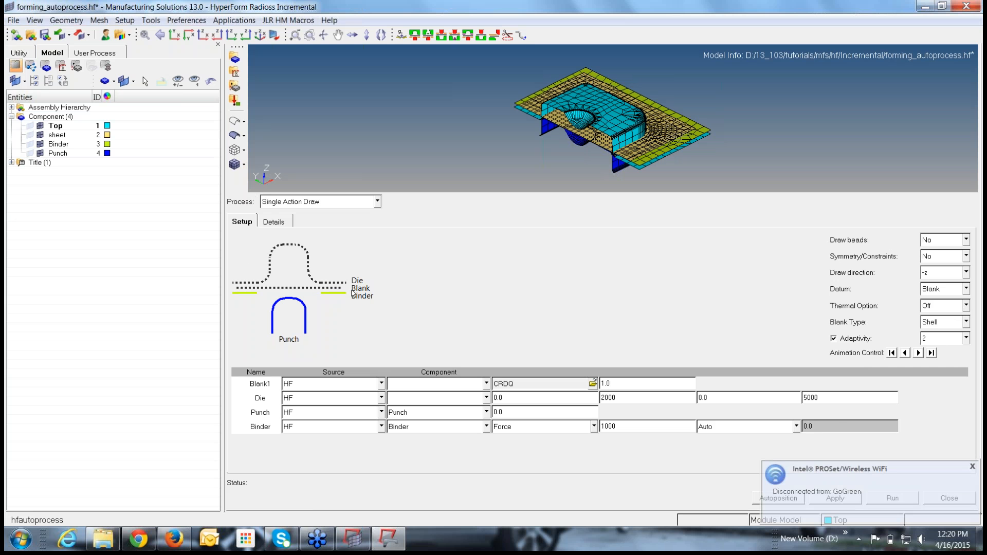
{"action": "left_click", "coordinate": [973, 467]}
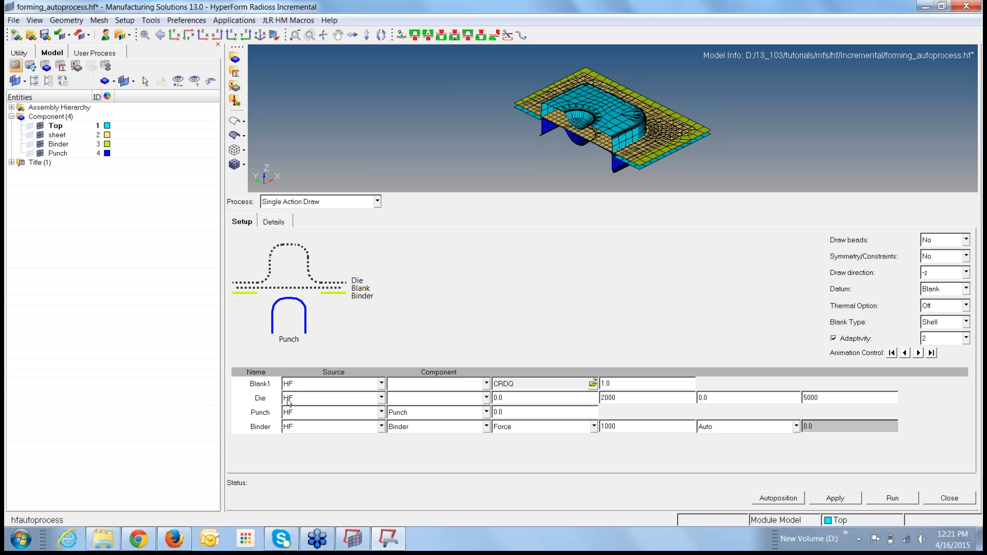
Assign the Top component to the die and the sheet component to the blank in the Single Action Draw setup
{"action": "left_click", "coordinate": [487, 399]}
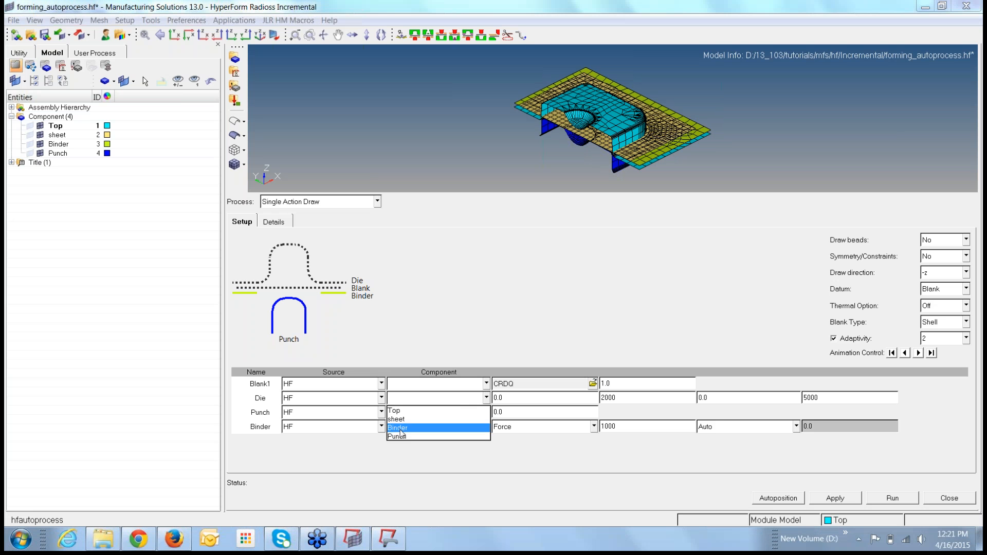
{"action": "left_click", "coordinate": [401, 428]}
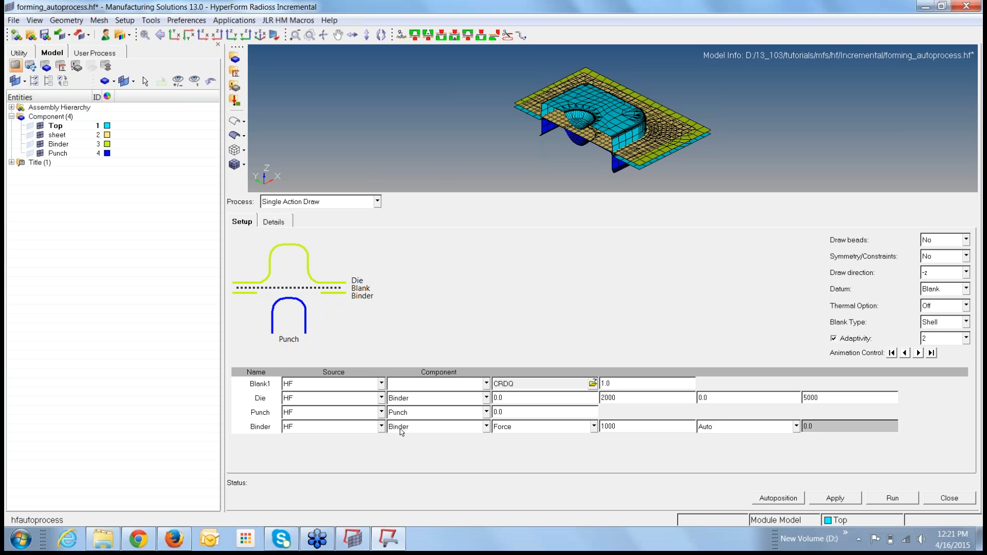
{"action": "left_click", "coordinate": [486, 399]}
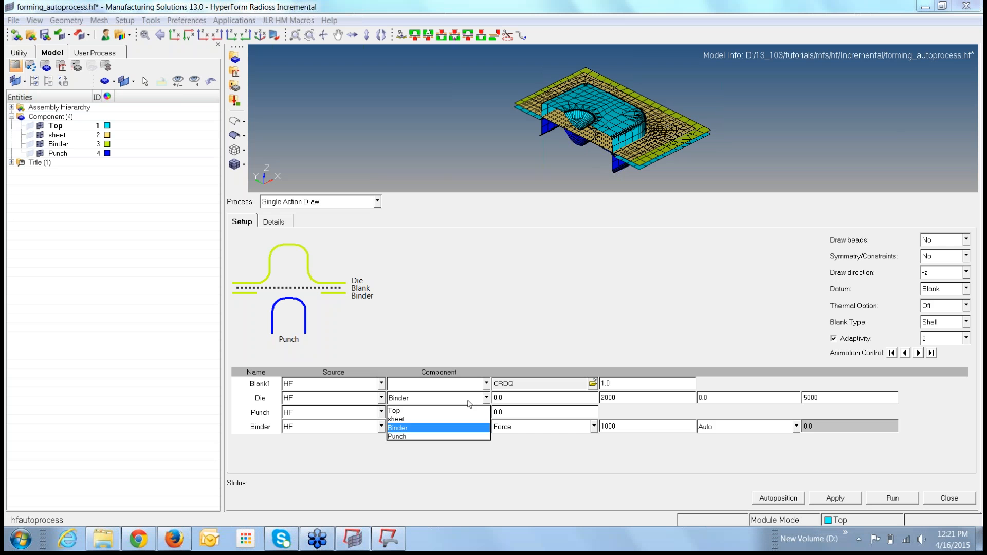
{"action": "left_click", "coordinate": [395, 411]}
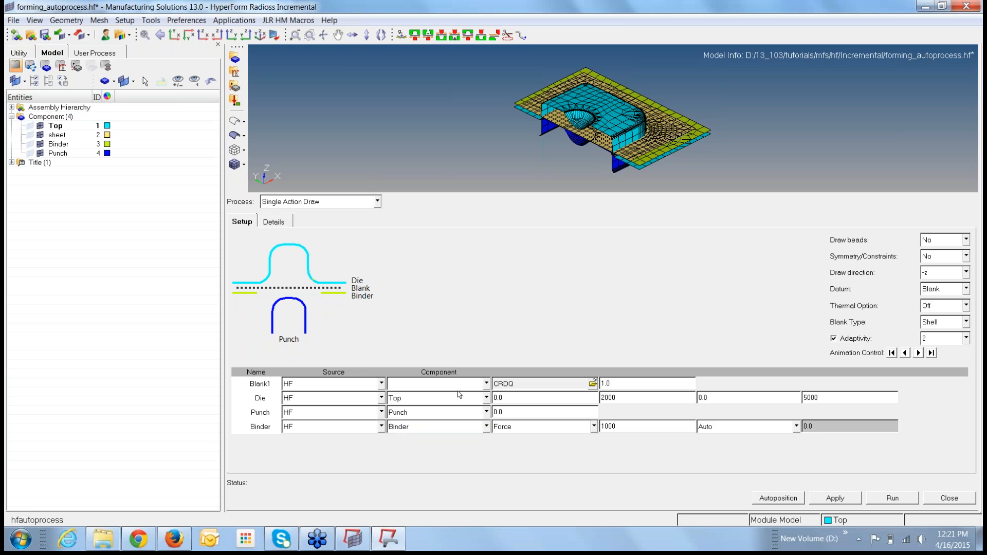
{"action": "left_click", "coordinate": [487, 387]}
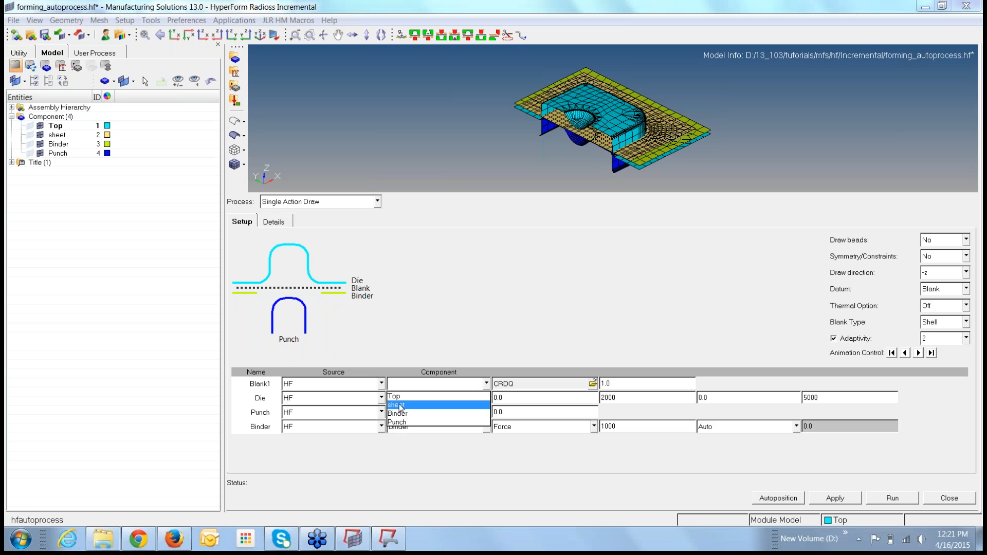
{"action": "left_click", "coordinate": [402, 406]}
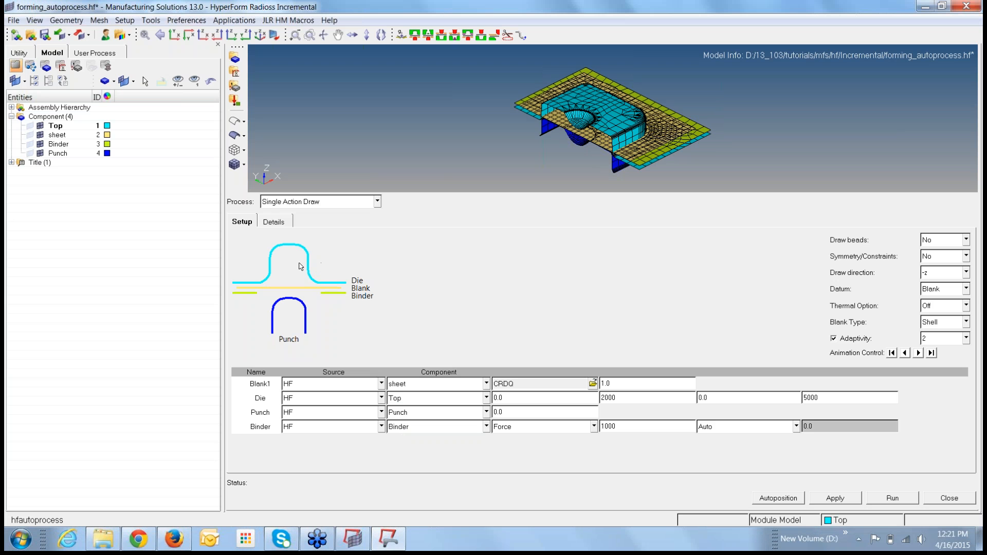
Browse the SAE steels in the blank's material database, assign CRDQ steel to the blank and set its thickness to 1.2
{"action": "left_click", "coordinate": [255, 385]}
{"action": "left_click", "coordinate": [594, 383]}
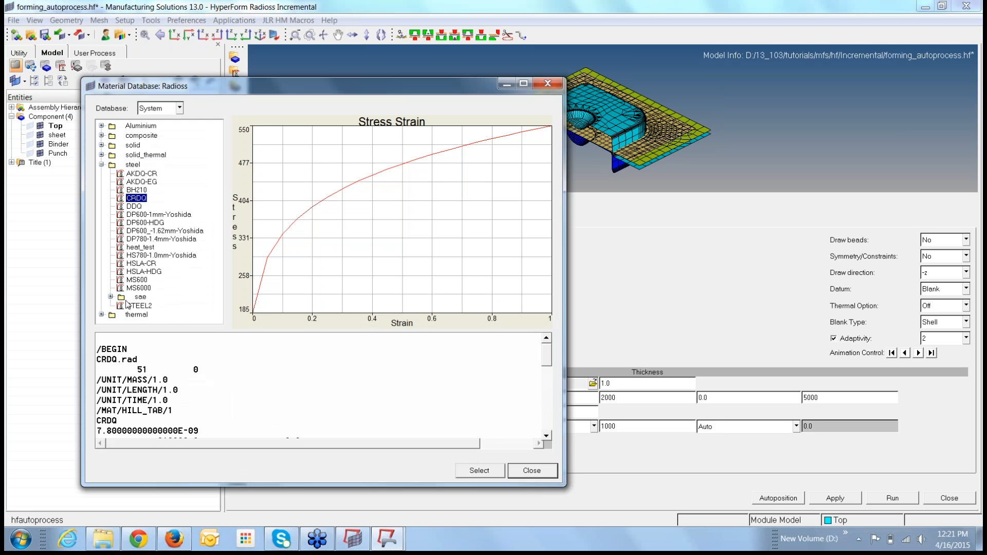
{"action": "left_click", "coordinate": [110, 297]}
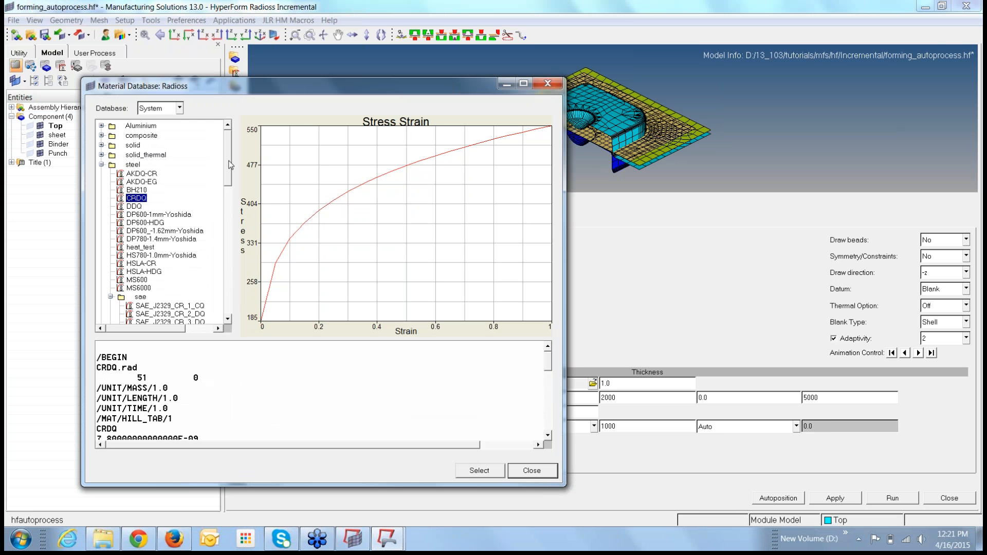
{"action": "left_click_drag", "start_coordinate": [230, 164], "coordinate": [230, 251]}
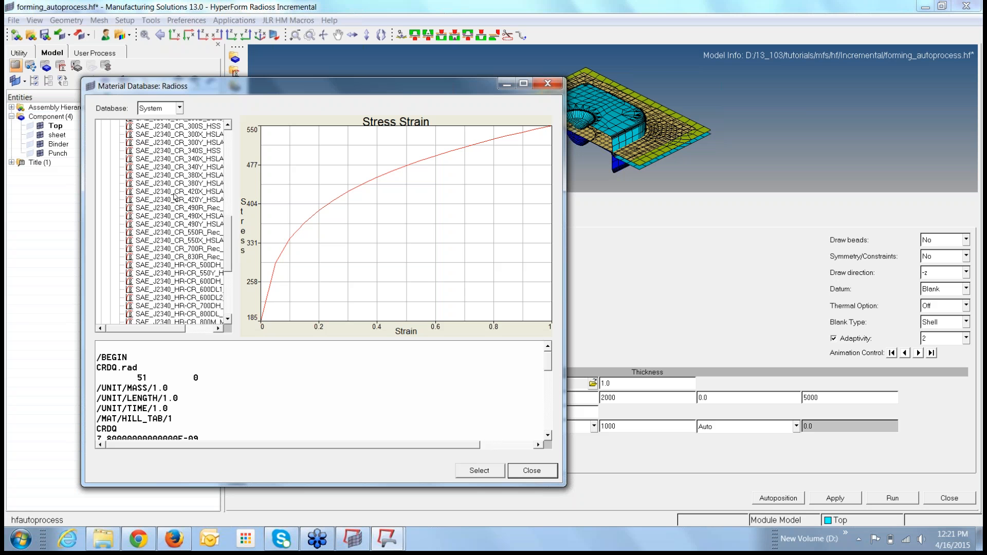
{"action": "left_click", "coordinate": [162, 241]}
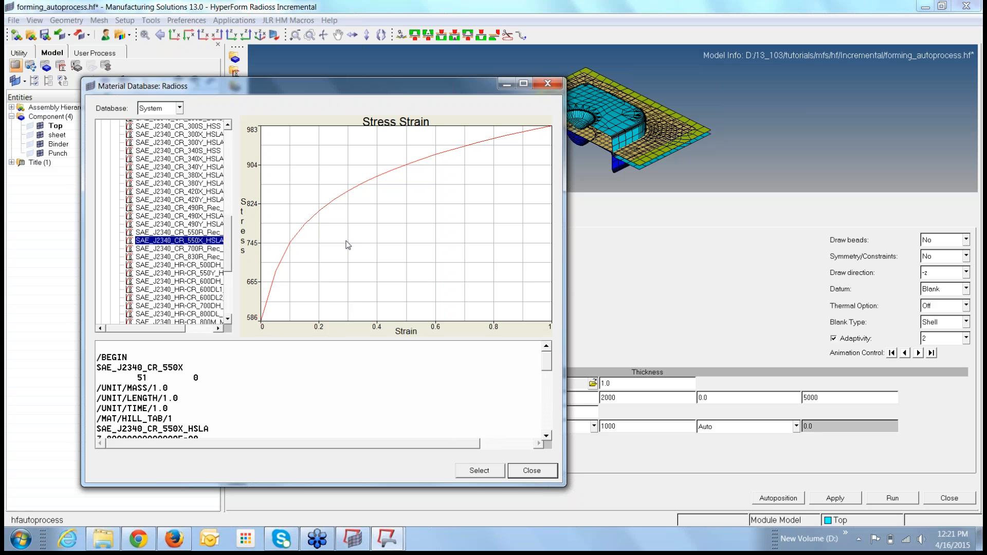
{"action": "left_click_drag", "start_coordinate": [228, 262], "coordinate": [235, 166]}
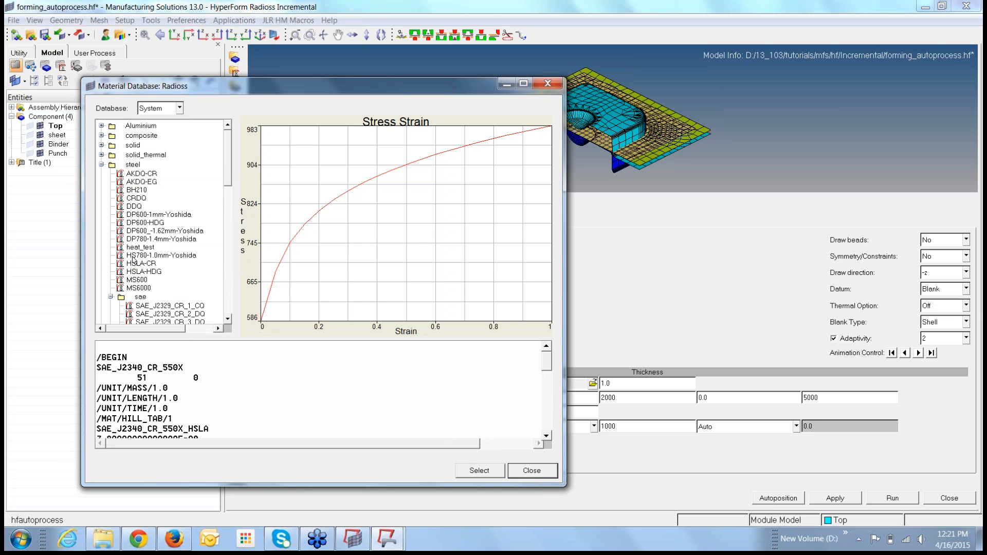
{"action": "left_click", "coordinate": [136, 199]}
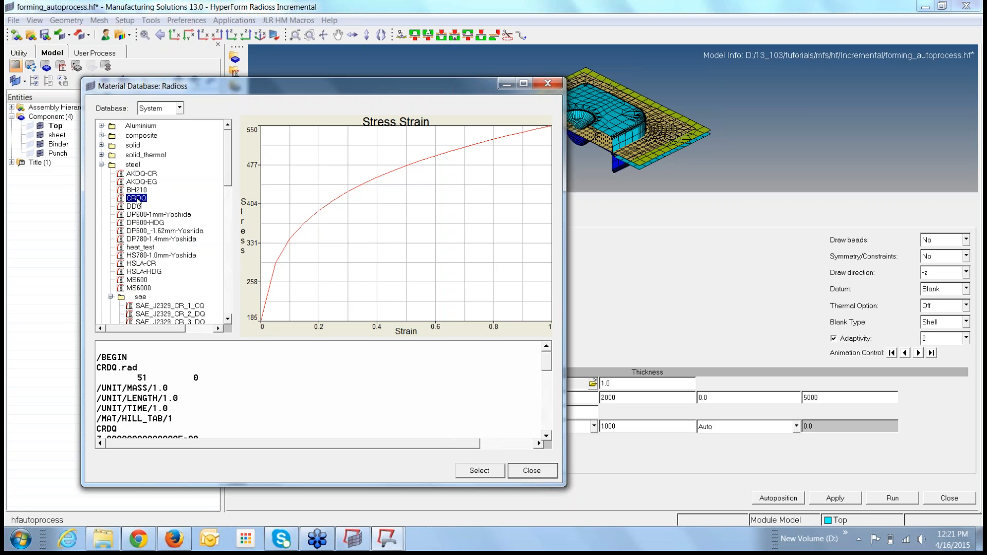
{"action": "left_click", "coordinate": [485, 471]}
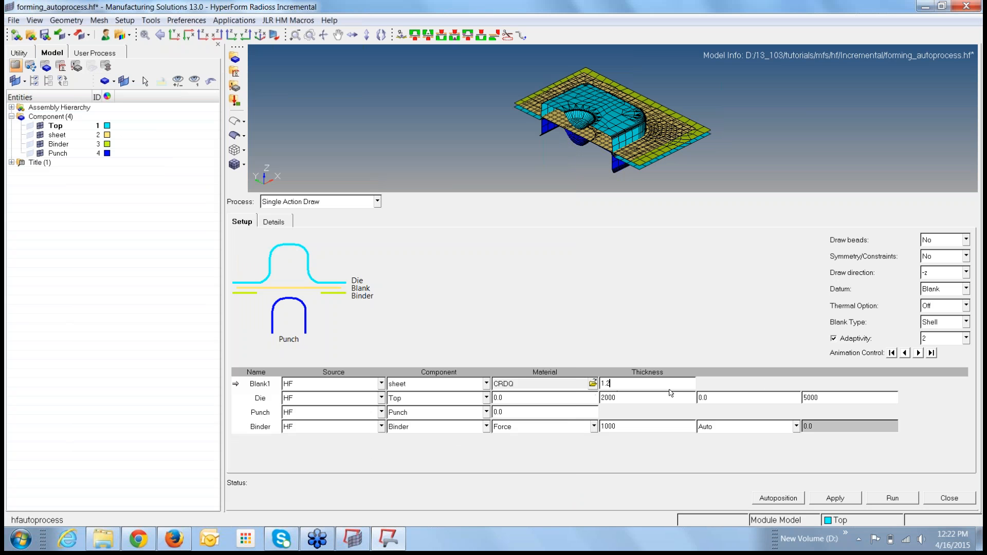
Review the die, punch and binder parameters and set the binder force to 30000, keeping the Force type and Auto stroke
{"action": "left_click", "coordinate": [252, 404]}
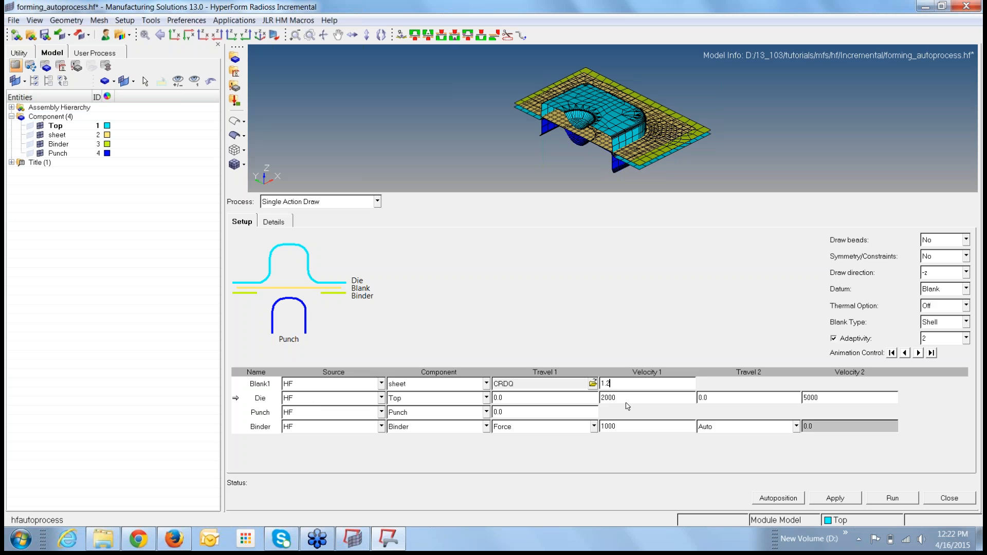
{"action": "left_click", "coordinate": [261, 418]}
{"action": "left_click", "coordinate": [244, 430]}
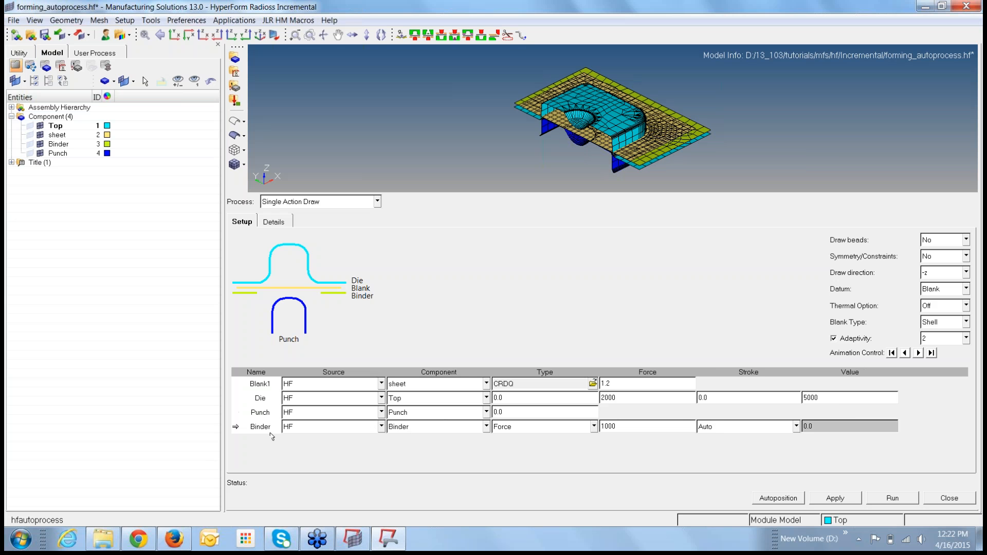
{"action": "left_click", "coordinate": [595, 429]}
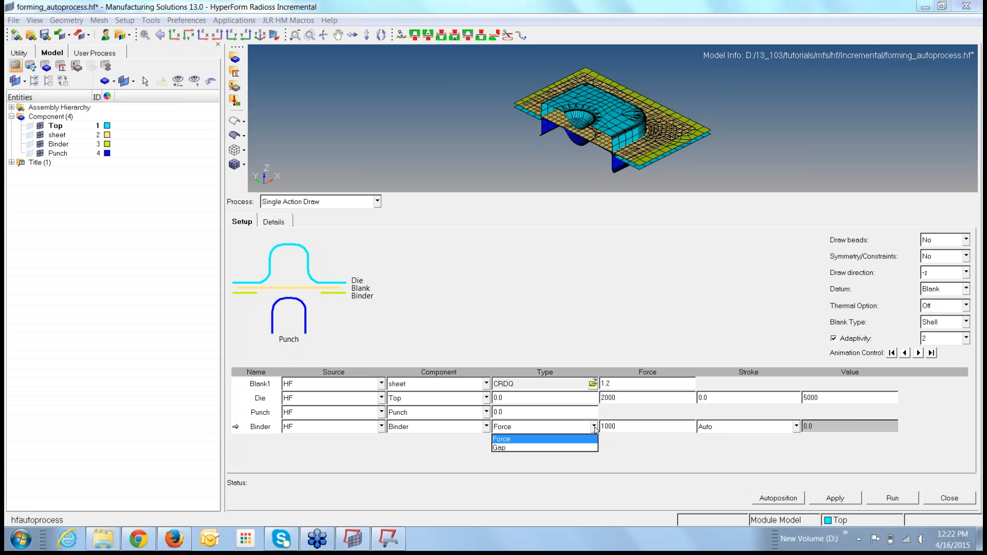
{"action": "left_click", "coordinate": [608, 414]}
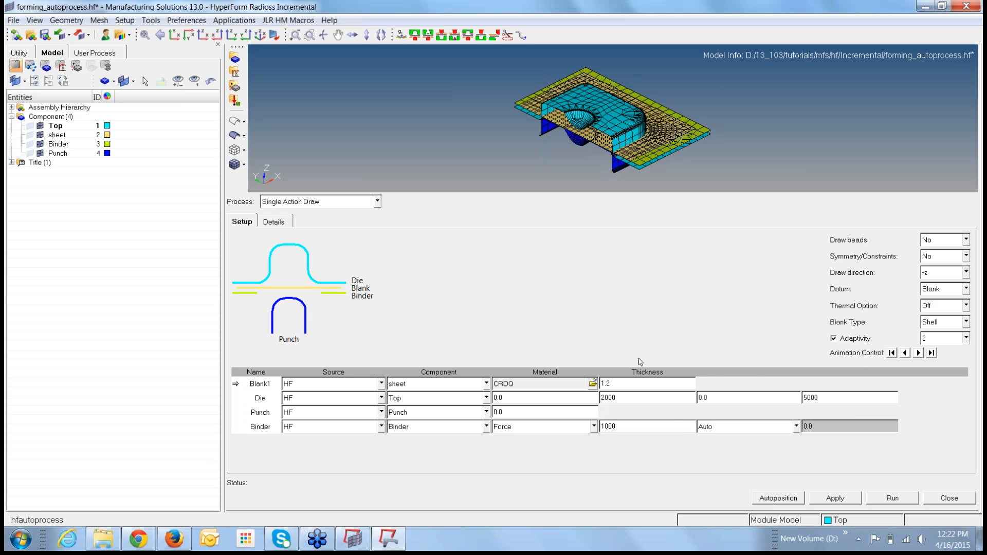
{"action": "left_click", "coordinate": [674, 428]}
{"action": "left_click_drag", "start_coordinate": [617, 427], "coordinate": [595, 433]}
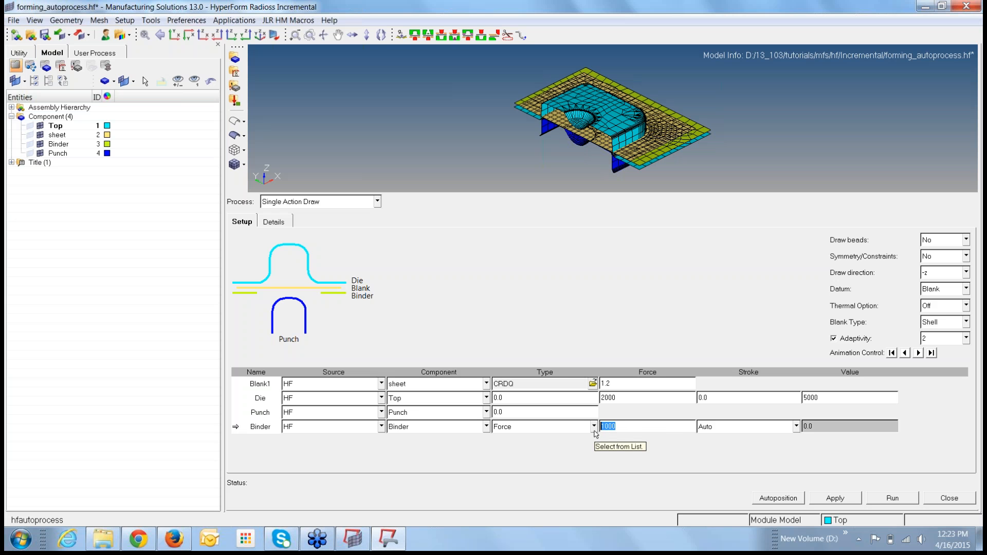
{"action": "type", "text": "3"}
{"action": "left_click", "coordinate": [798, 431]}
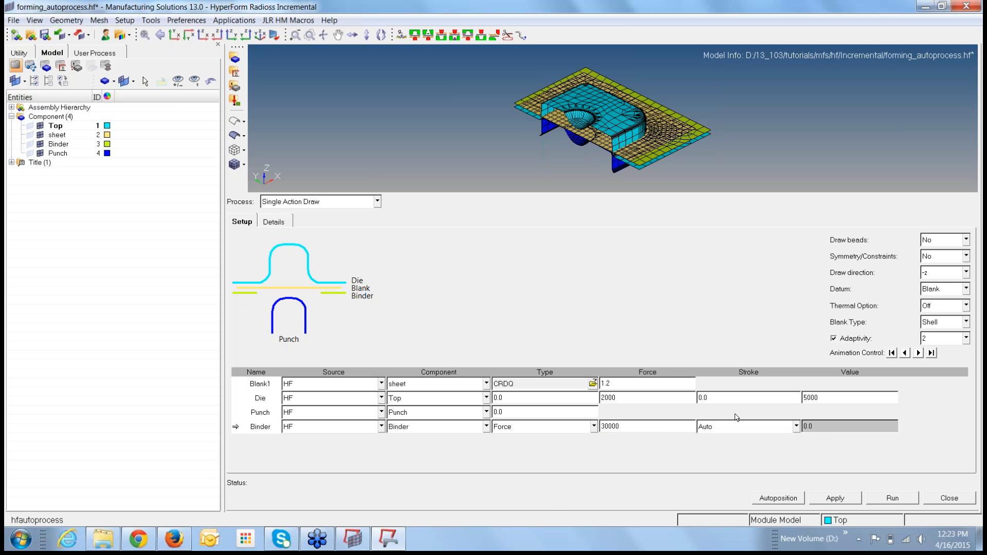
Autoposition the tools and apply the Single Action Draw setup to the model
{"action": "left_click", "coordinate": [778, 498]}
{"action": "left_click", "coordinate": [330, 291]}
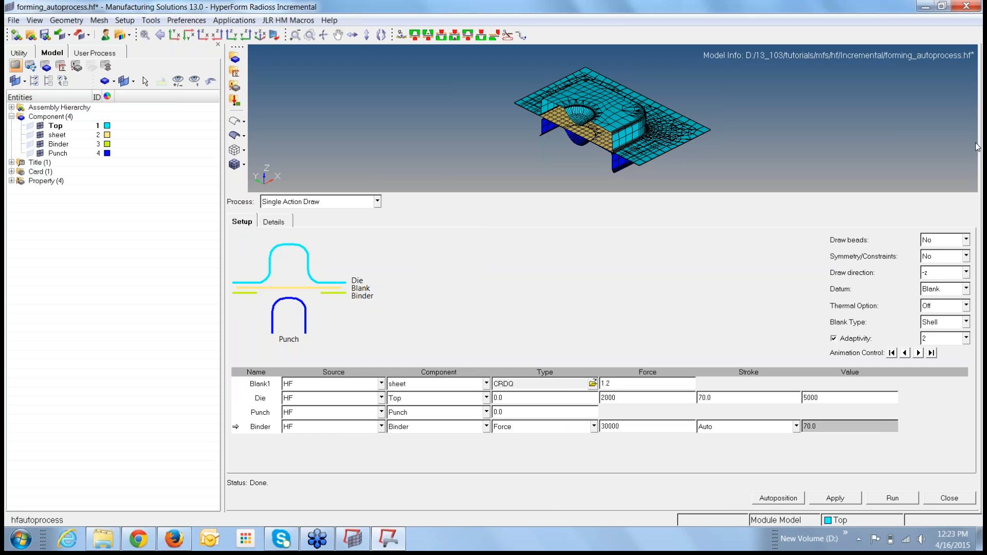
{"action": "left_click", "coordinate": [976, 143]}
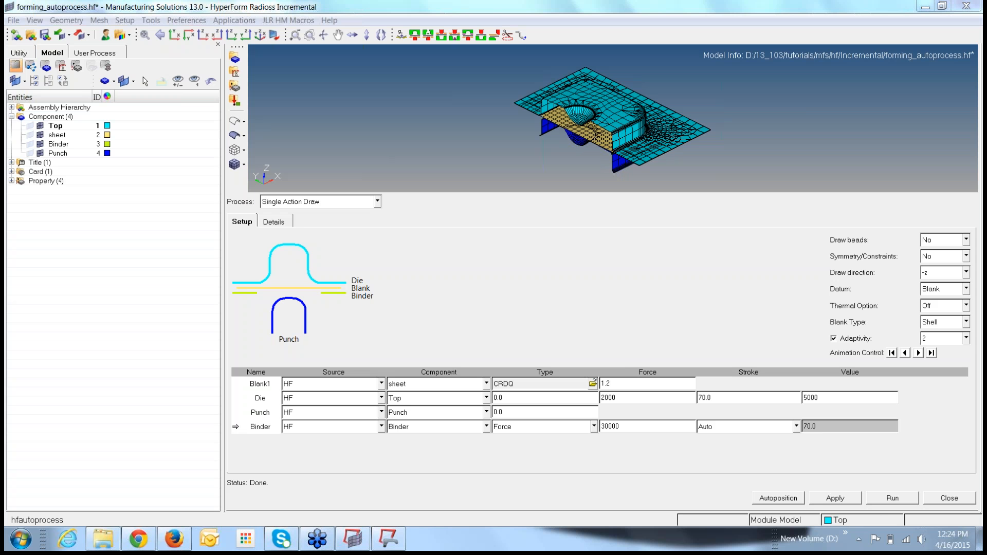
{"action": "left_click", "coordinate": [842, 500]}
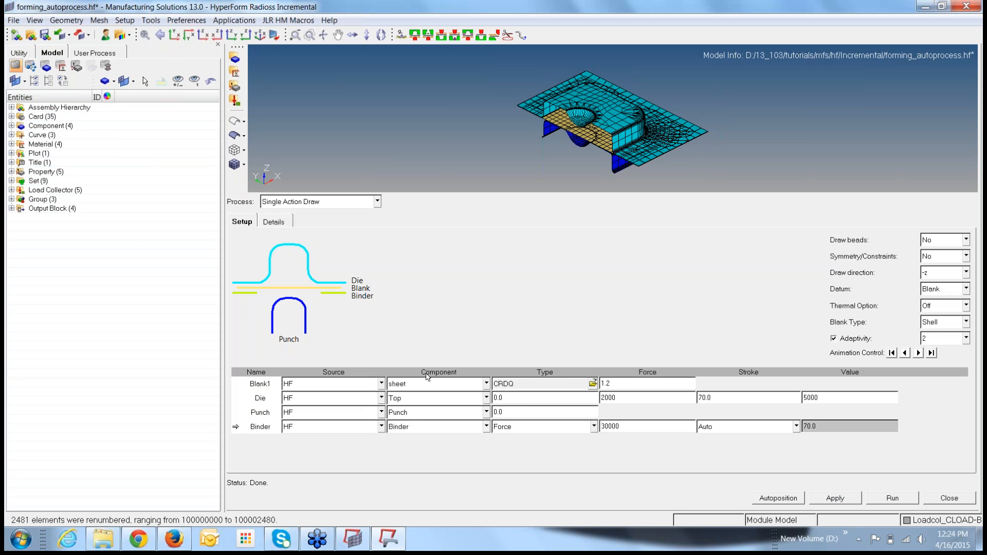
Start the run and create a folder named INCREMENTAL in HF_Support on drive D for its files
{"action": "left_click", "coordinate": [895, 500]}
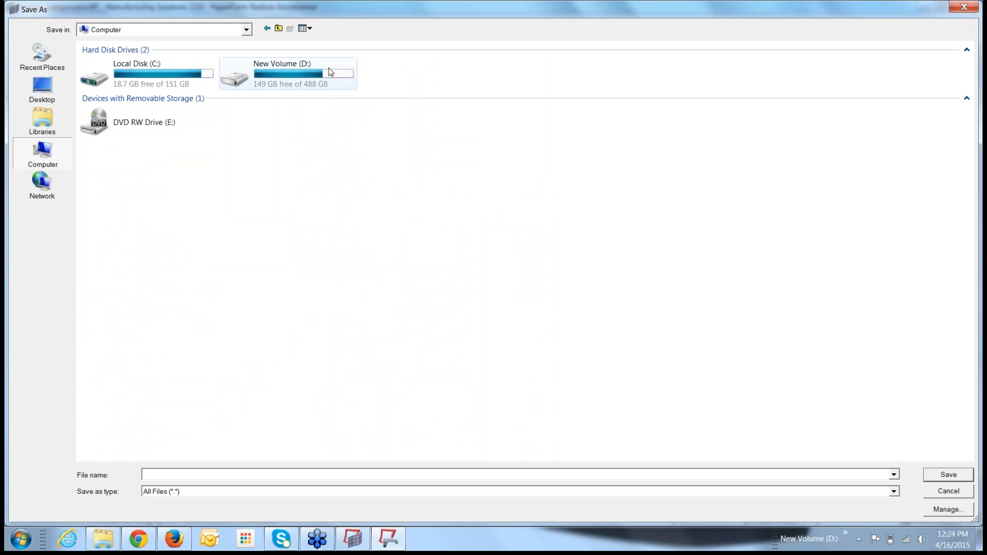
{"action": "left_click", "coordinate": [330, 69]}
{"action": "double_click", "coordinate": [329, 69]}
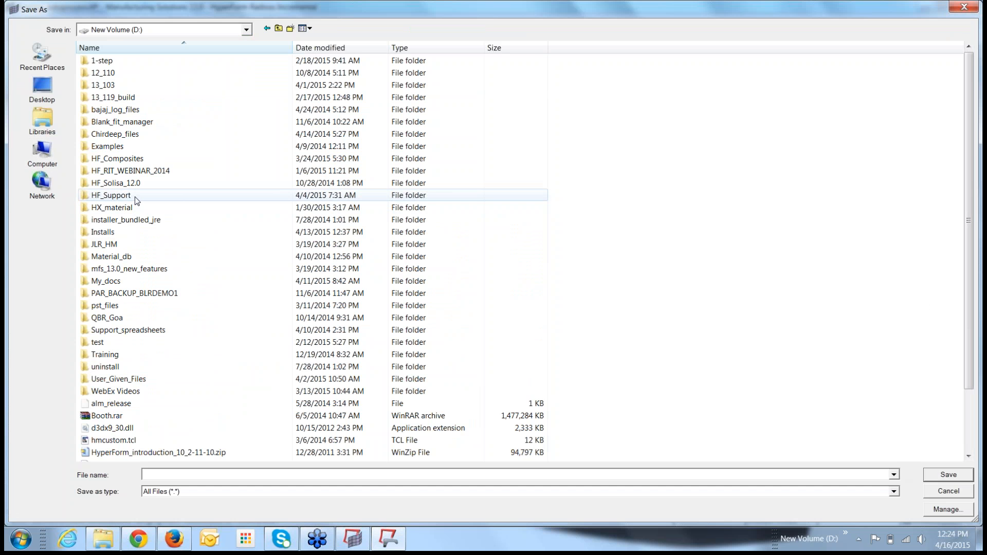
{"action": "left_click", "coordinate": [136, 200]}
{"action": "double_click", "coordinate": [136, 200]}
{"action": "right_click", "coordinate": [672, 374]}
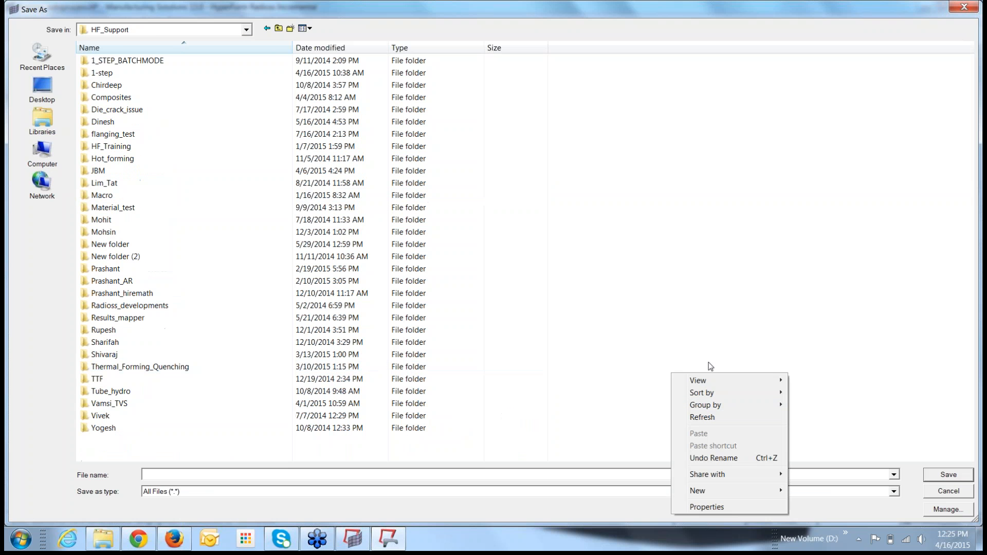
{"action": "mouse_move", "coordinate": [737, 493]}
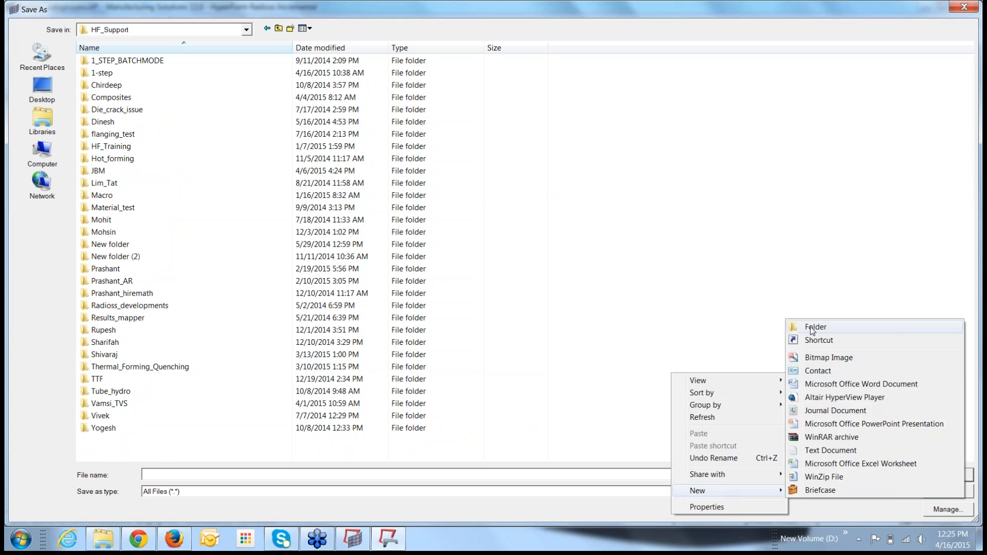
{"action": "left_click", "coordinate": [808, 328]}
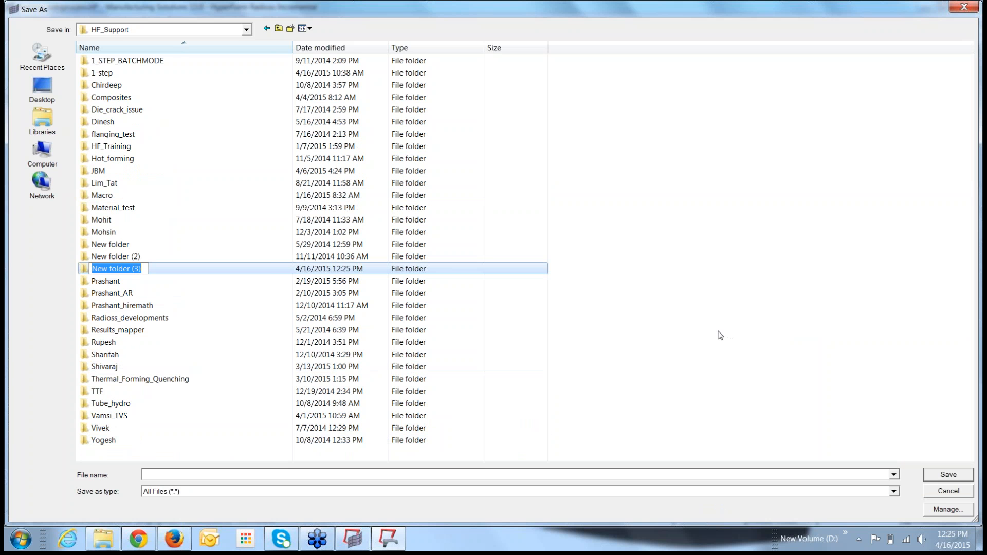
{"action": "type", "text": "INCREMENTAL"}
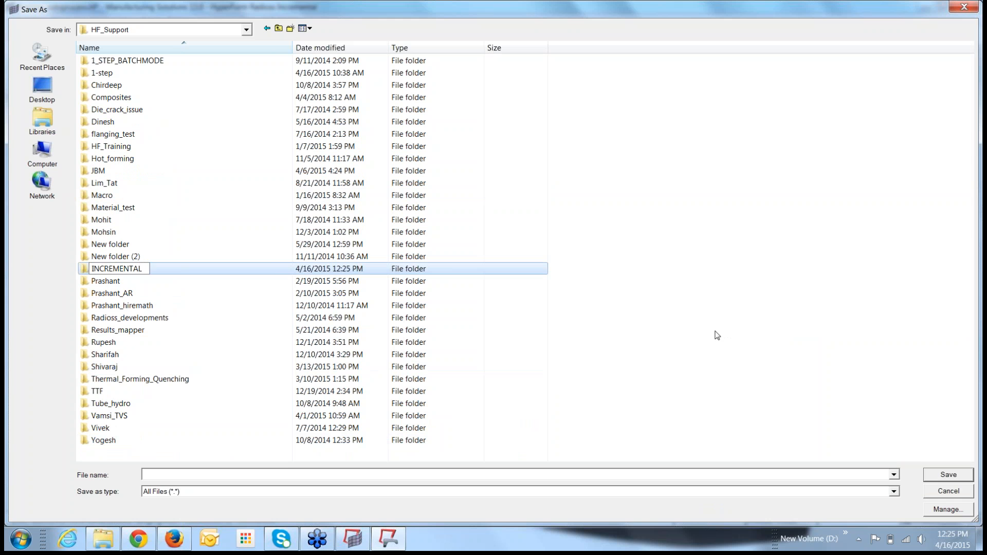
{"action": "key", "text": "Return"}
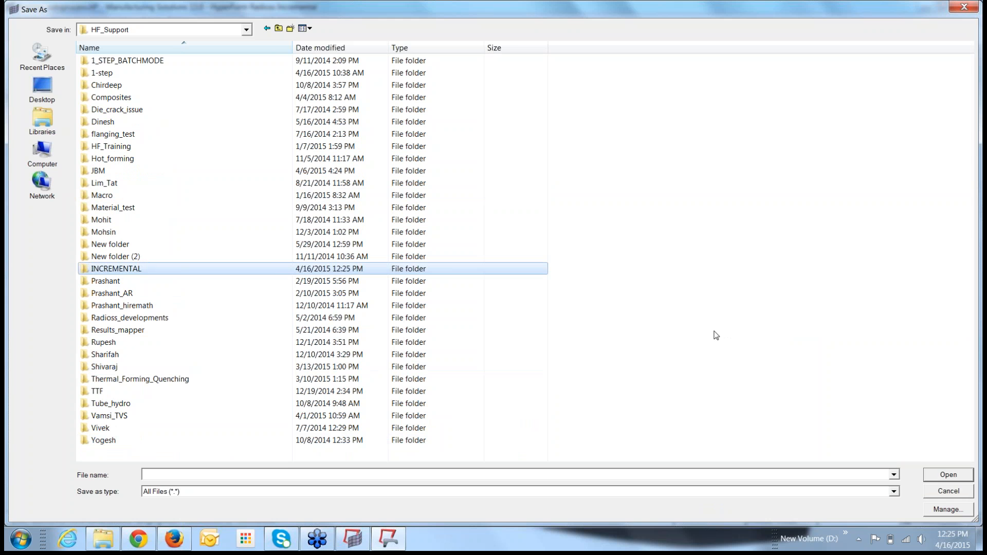
Create a subfolder named SAD_AP inside the INCREMENTAL folder
{"action": "double_click", "coordinate": [157, 173]}
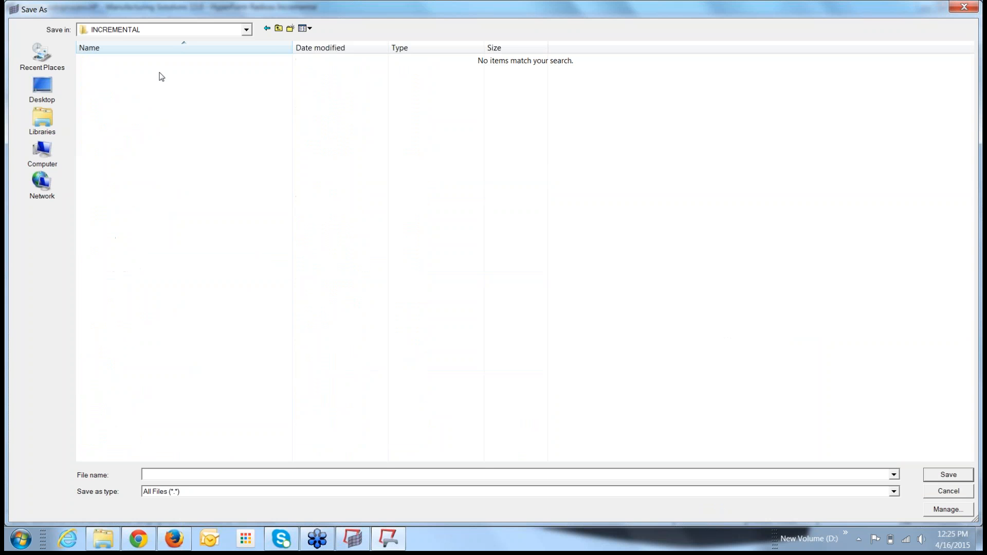
{"action": "right_click", "coordinate": [131, 74]}
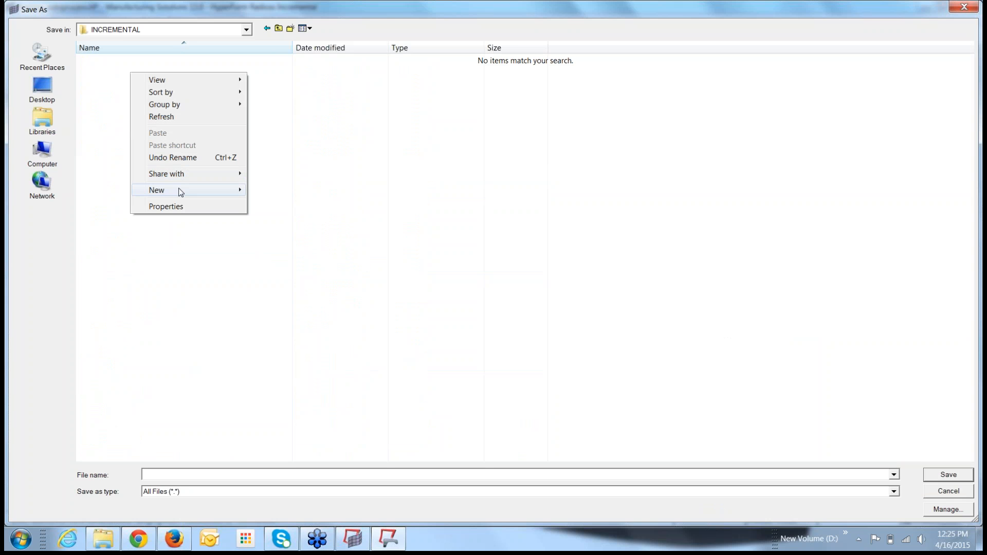
{"action": "mouse_move", "coordinate": [180, 190]}
{"action": "left_click", "coordinate": [284, 191]}
{"action": "type", "text": "sad"}
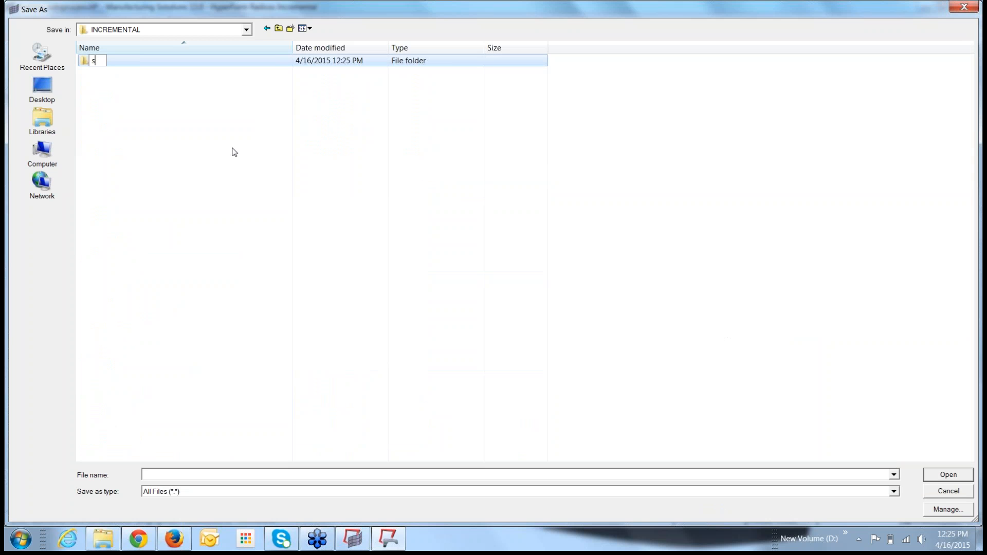
{"action": "key", "text": "BackSpace"}
{"action": "key", "text": "BackSpace"}
{"action": "key", "text": "BackSpace"}
{"action": "type", "text": "SAD_AP"}
{"action": "key", "text": "Return"}
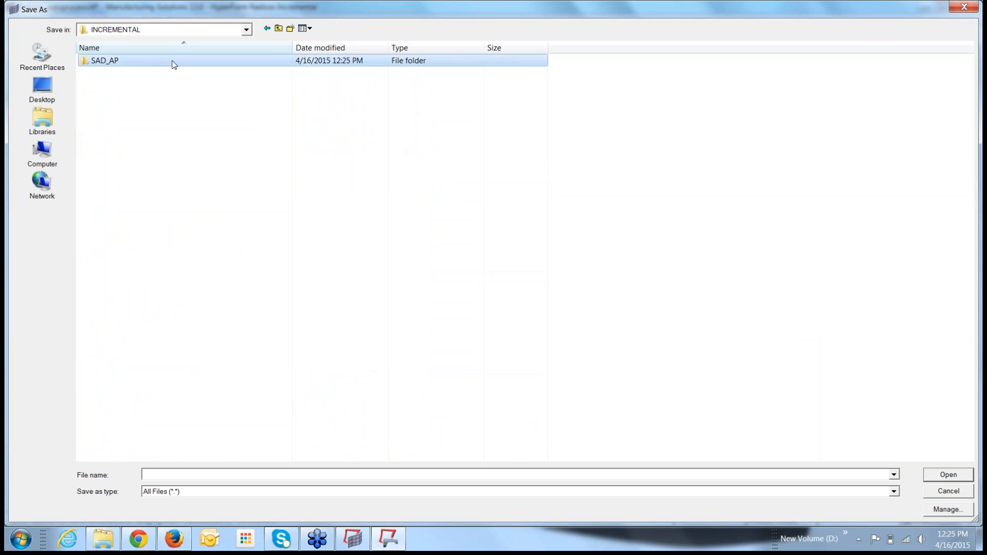
Save the run's input file as FORMING_AP in the SAD_AP folder
{"action": "double_click", "coordinate": [173, 63]}
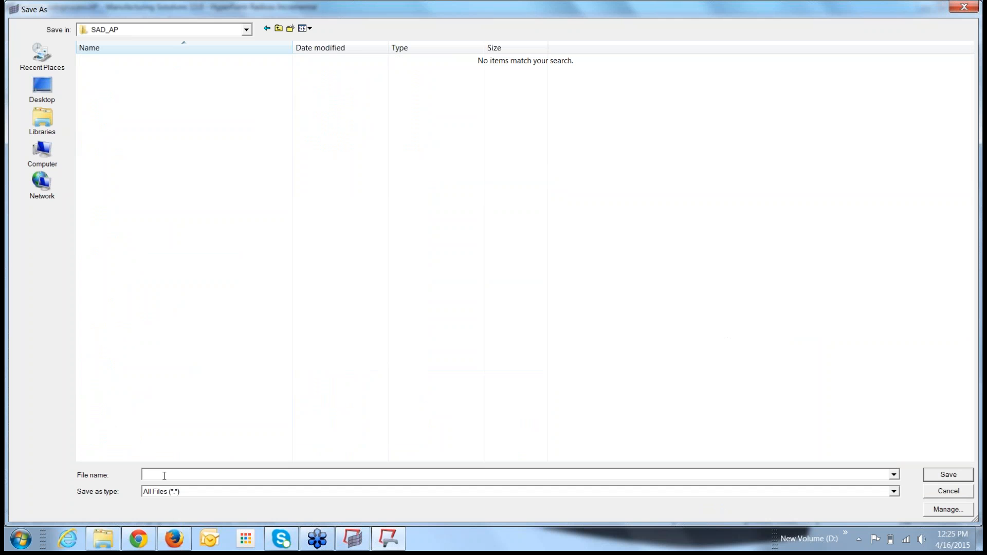
{"action": "type", "text": "FORMING_AP"}
{"action": "left_click", "coordinate": [956, 481]}
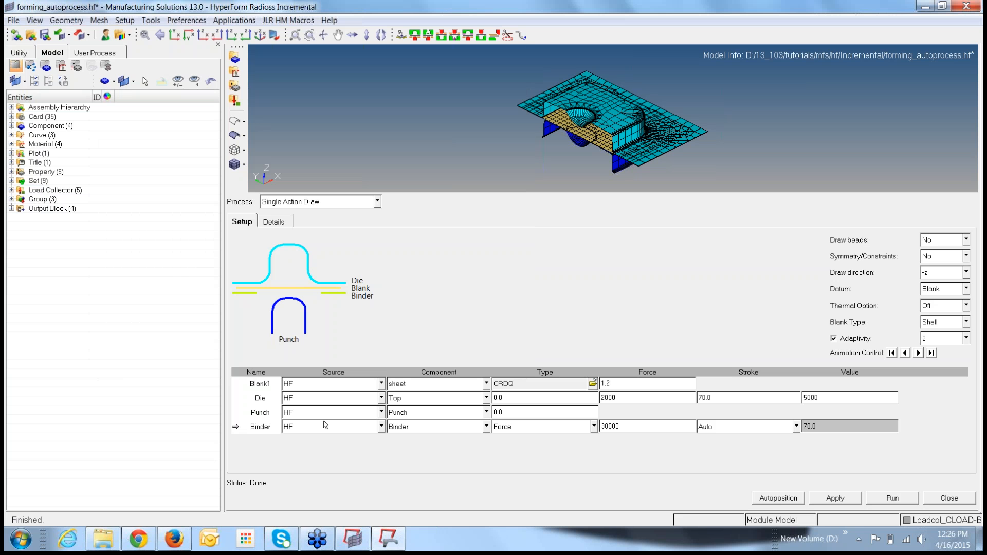
Switch to HyperView by launching it from the Altair HyperWorks 13.0.110 (64-bit) program group
{"action": "left_click", "coordinate": [28, 545]}
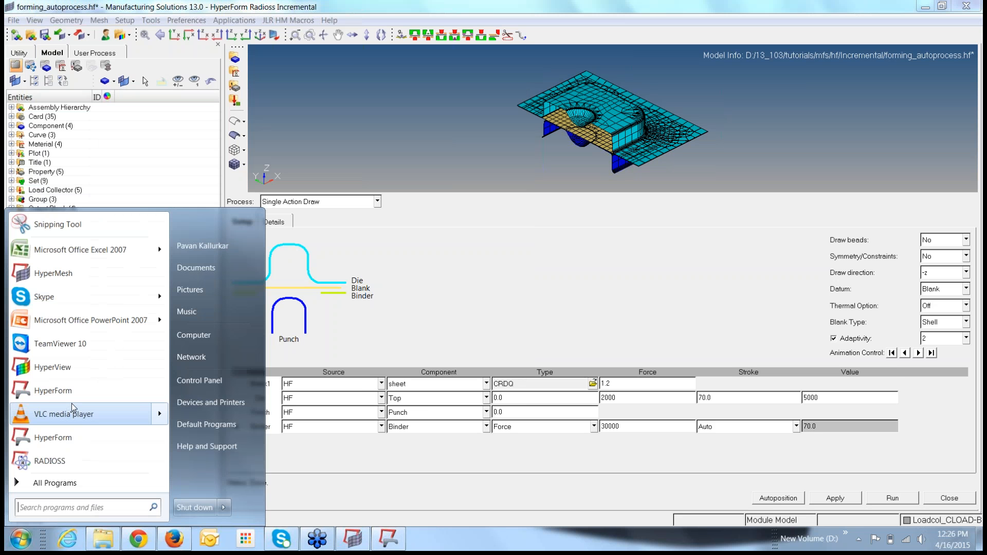
{"action": "left_click", "coordinate": [75, 485]}
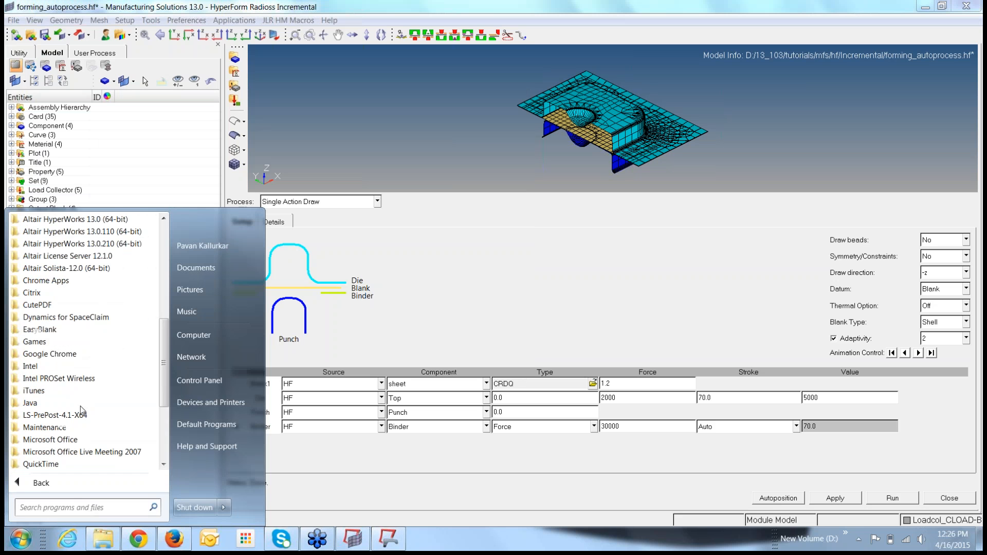
{"action": "left_click", "coordinate": [124, 237]}
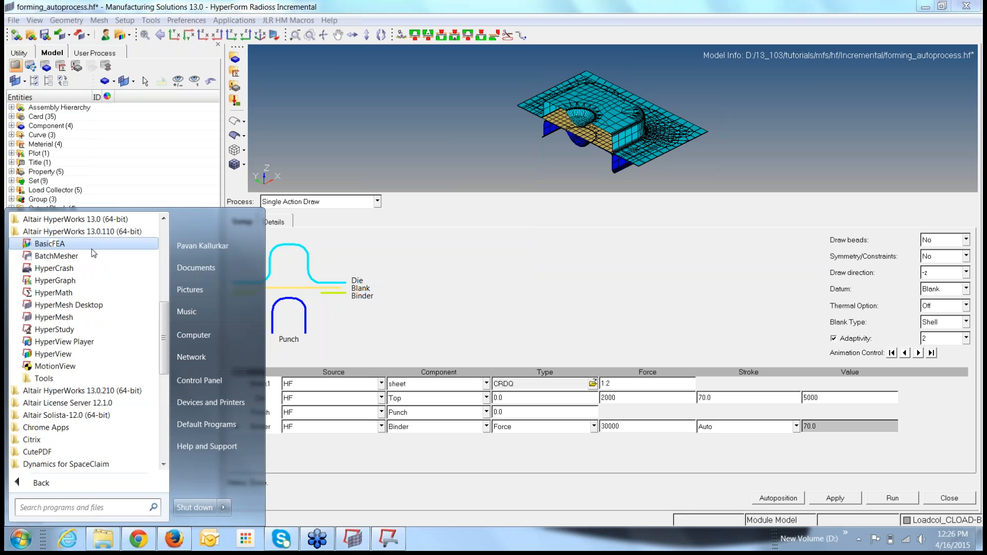
{"action": "left_click", "coordinate": [75, 351]}
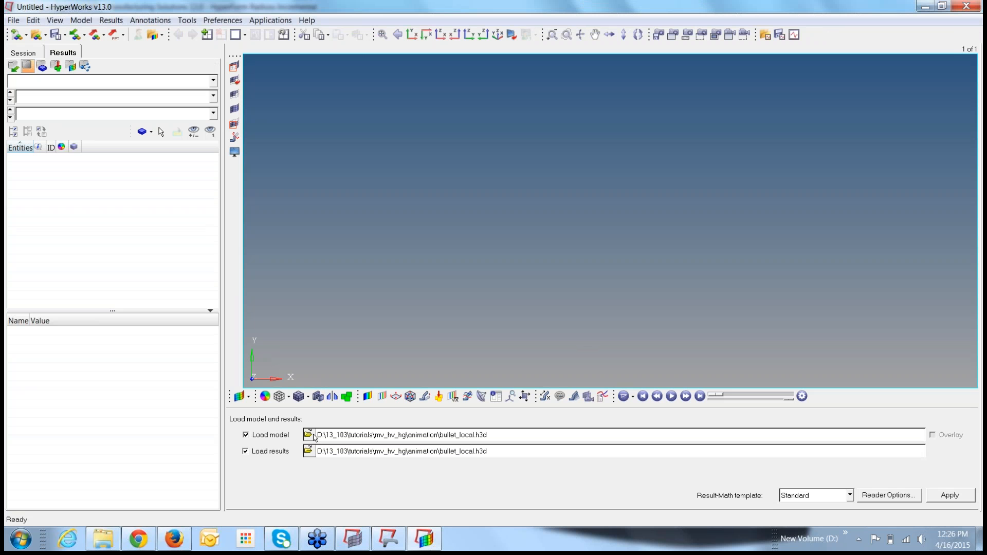
Load FORMING_APA001 from D:\HF_Support\INCREMENTAL\SAD_AP as both the model and the results
{"action": "left_click", "coordinate": [309, 435]}
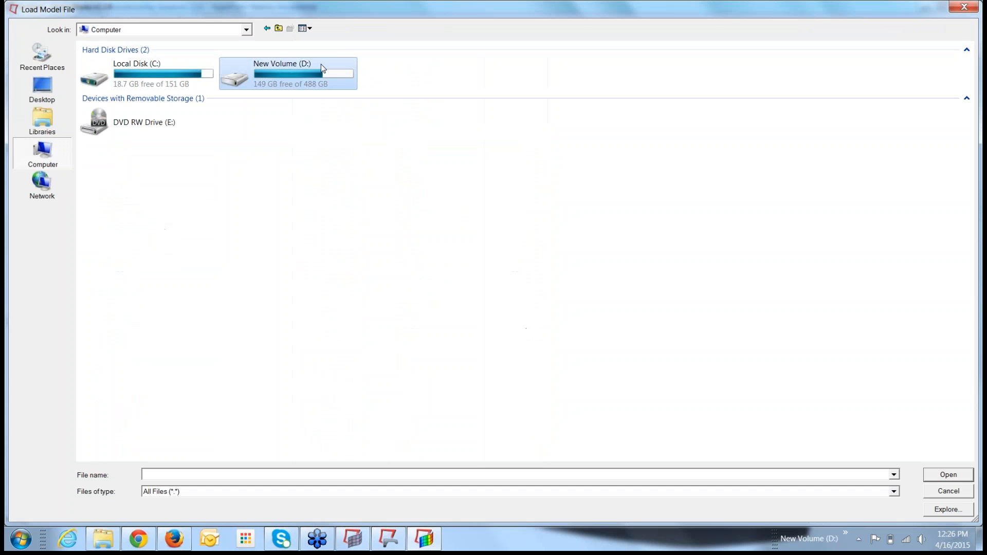
{"action": "double_click", "coordinate": [323, 67]}
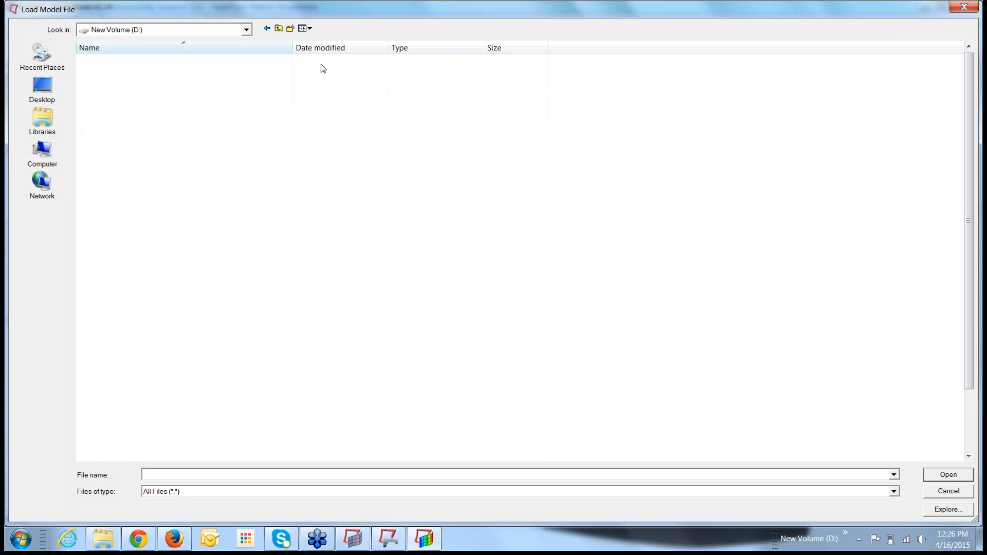
{"action": "double_click", "coordinate": [120, 196]}
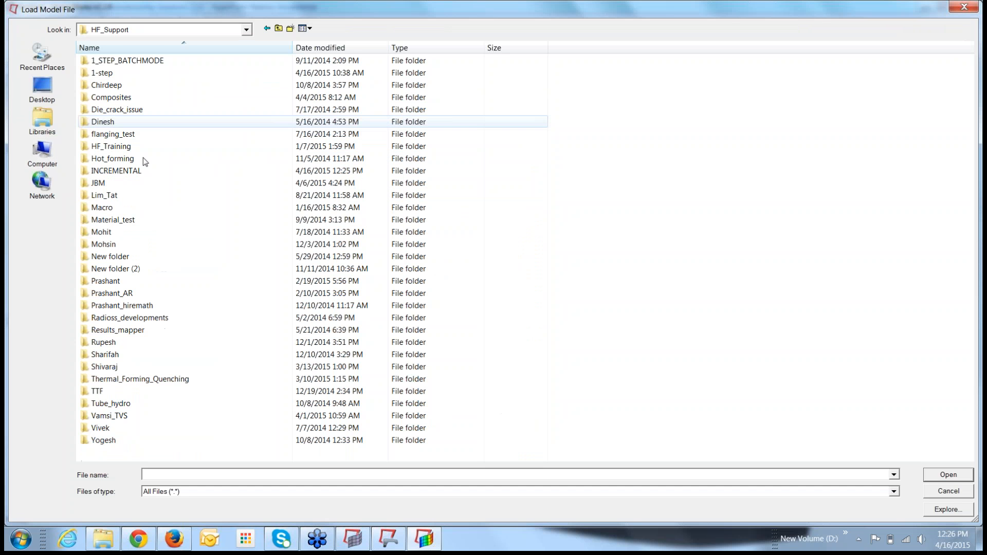
{"action": "double_click", "coordinate": [143, 172]}
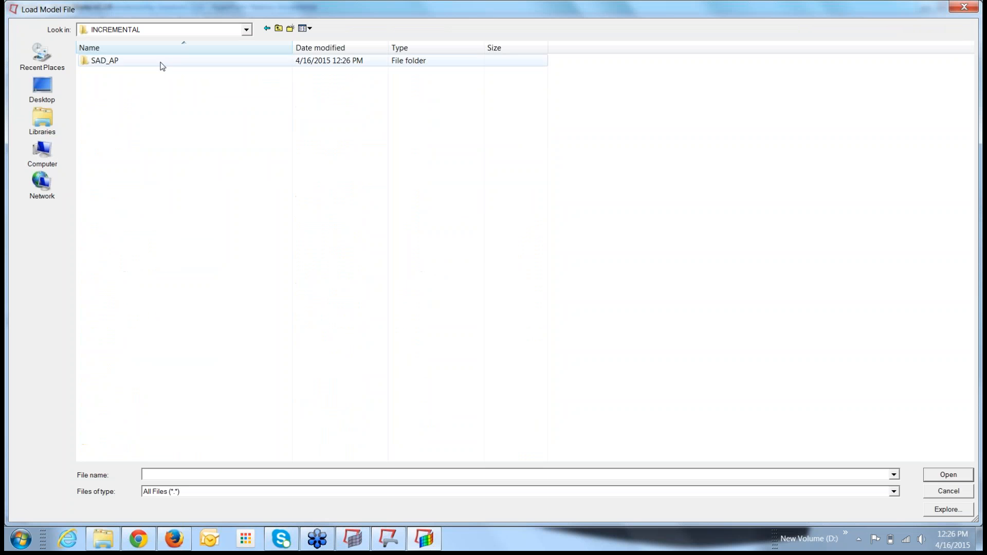
{"action": "double_click", "coordinate": [160, 62]}
{"action": "left_click", "coordinate": [156, 163]}
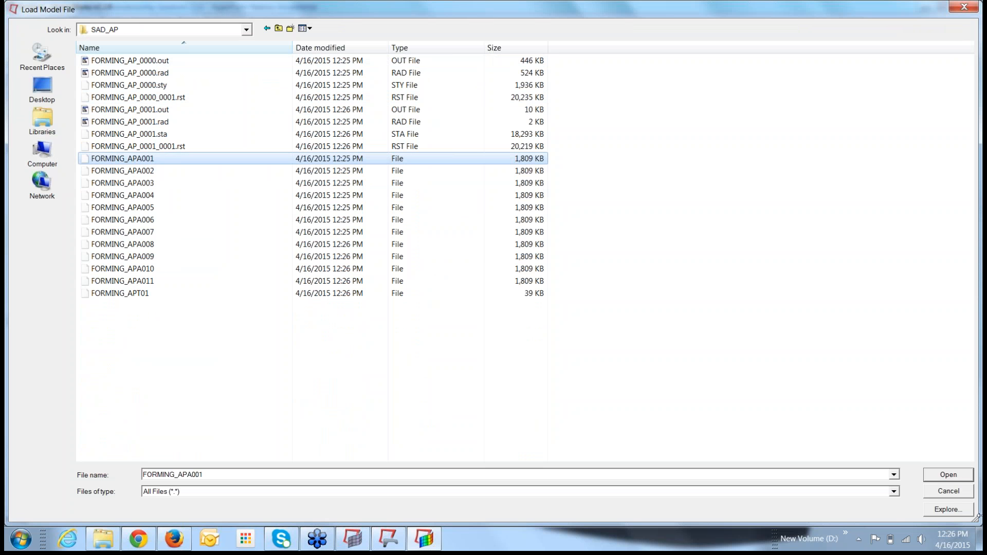
{"action": "left_click", "coordinate": [960, 475]}
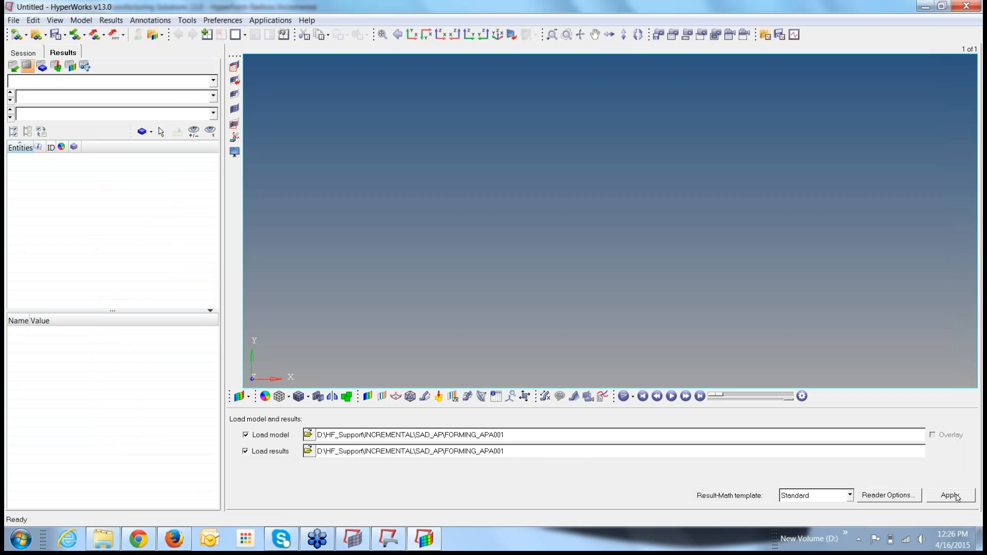
{"action": "left_click", "coordinate": [951, 496]}
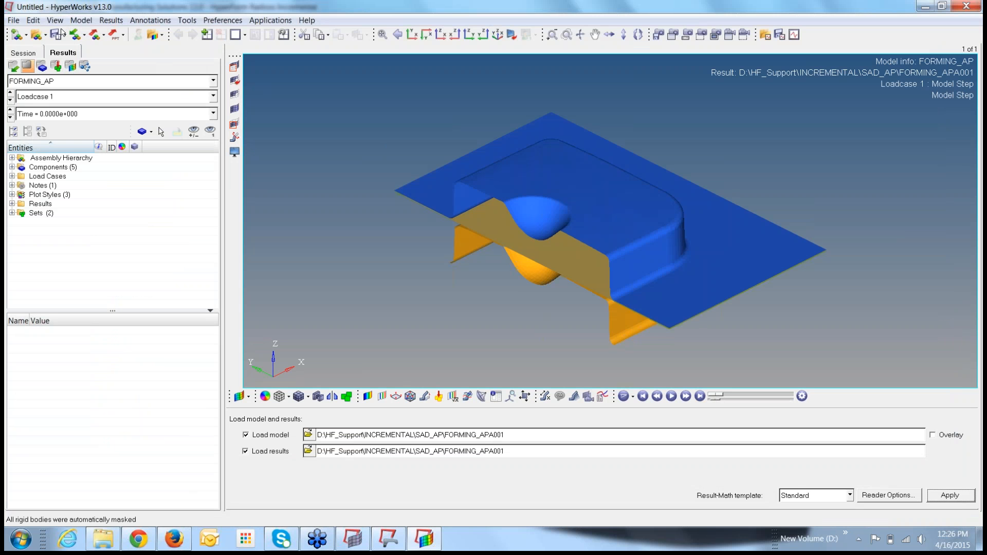
Isolate the sheet component and show the Top component together with it
{"action": "left_click", "coordinate": [651, 237]}
{"action": "left_click_drag", "start_coordinate": [651, 237], "coordinate": [741, 255], "text": "ctrl"}
{"action": "scroll", "coordinate": [740, 256], "scroll_direction": "up", "scroll_amount": 3, "text": "ctrl"}
{"action": "right_click_drag", "start_coordinate": [687, 277], "coordinate": [747, 230], "text": "ctrl"}
{"action": "left_click_drag", "start_coordinate": [747, 230], "coordinate": [791, 200], "text": "ctrl"}
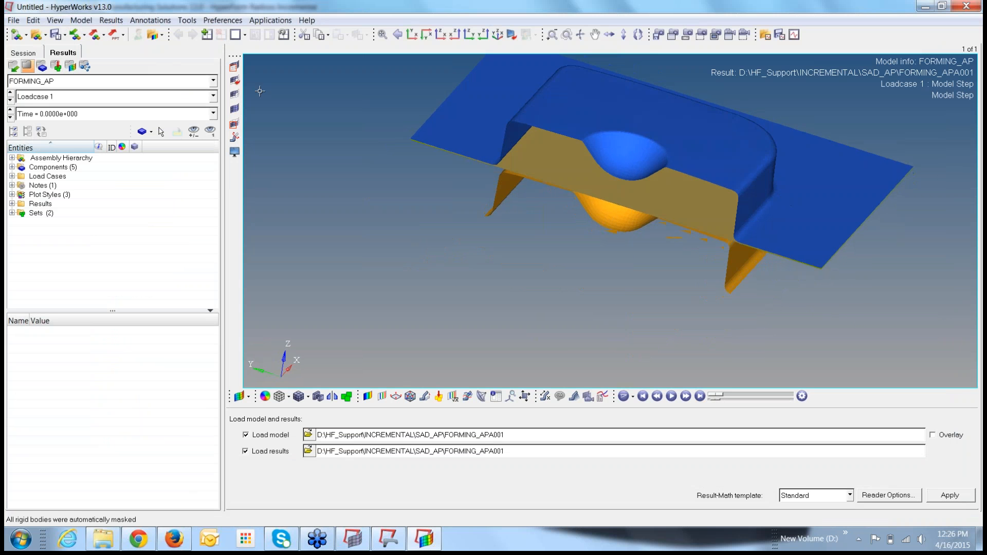
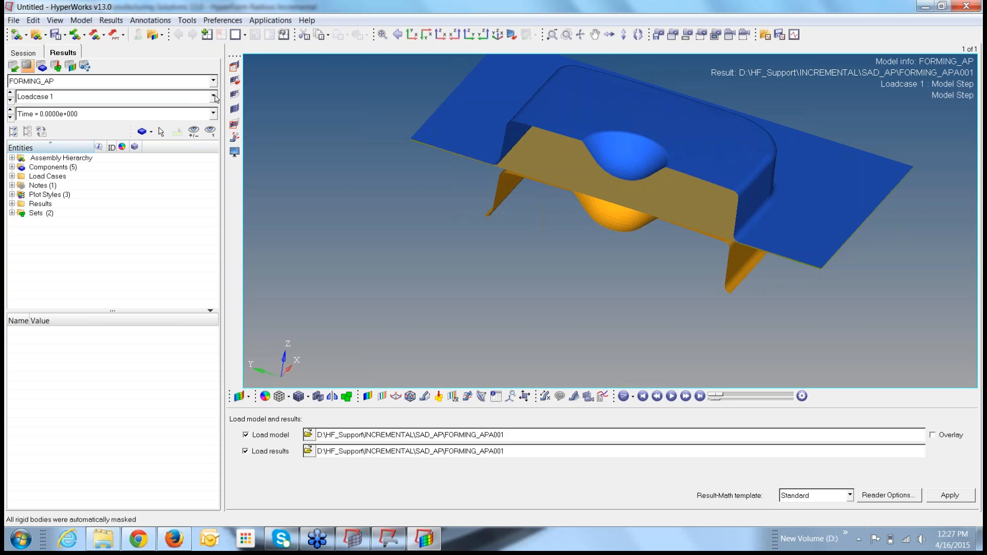
{"action": "left_click", "coordinate": [12, 167]}
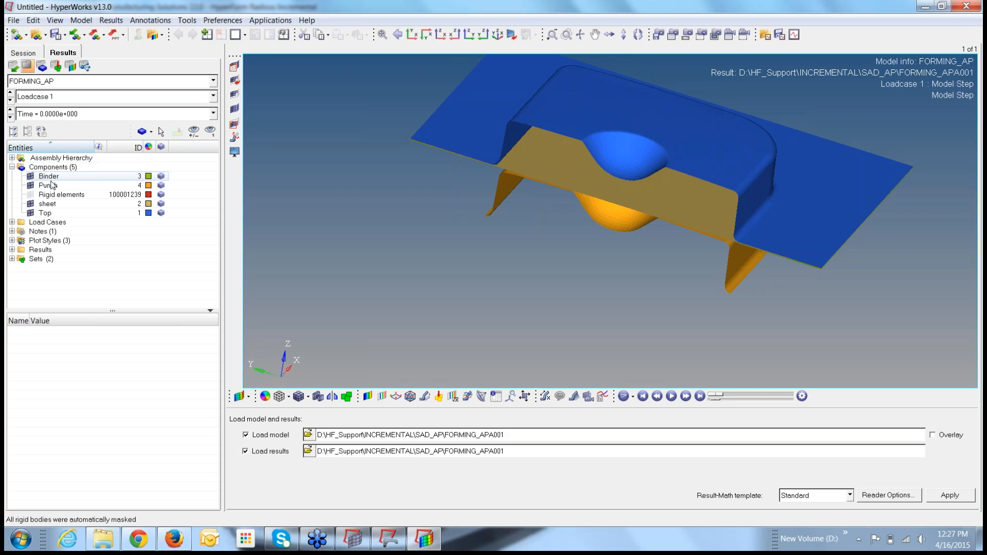
{"action": "right_click", "coordinate": [53, 208]}
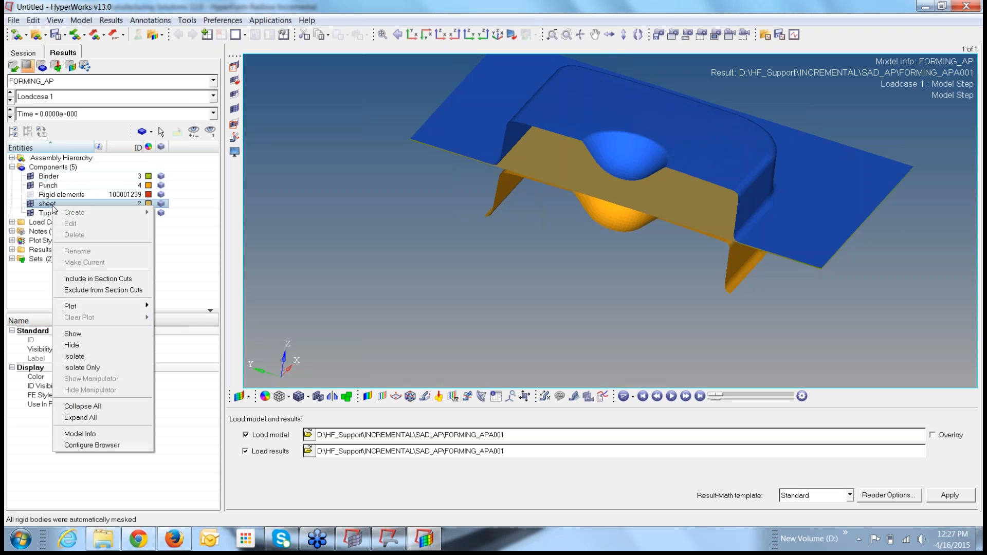
{"action": "left_click", "coordinate": [92, 367]}
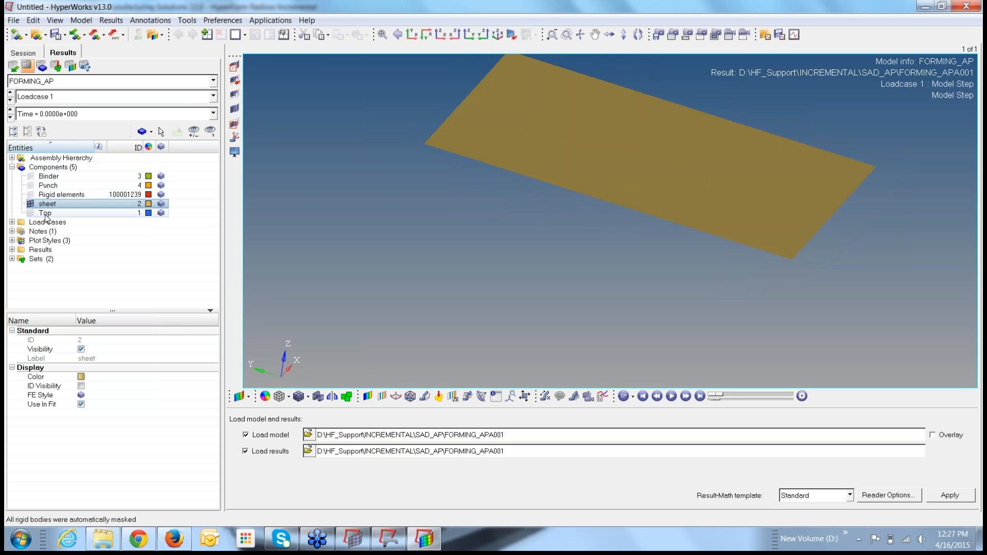
{"action": "left_click", "coordinate": [31, 214]}
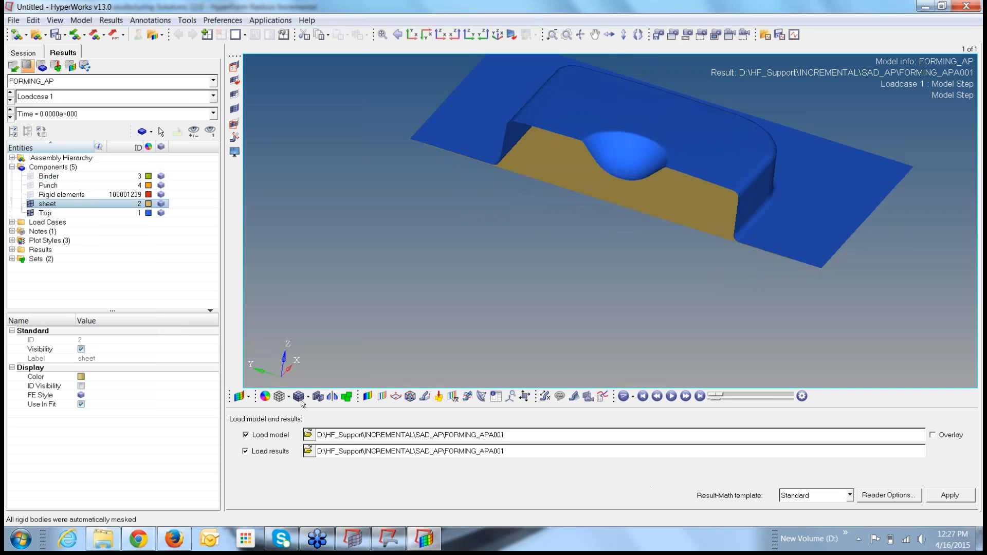
Make the Top component transparent so the sheet can be seen through it
{"action": "left_click", "coordinate": [265, 397]}
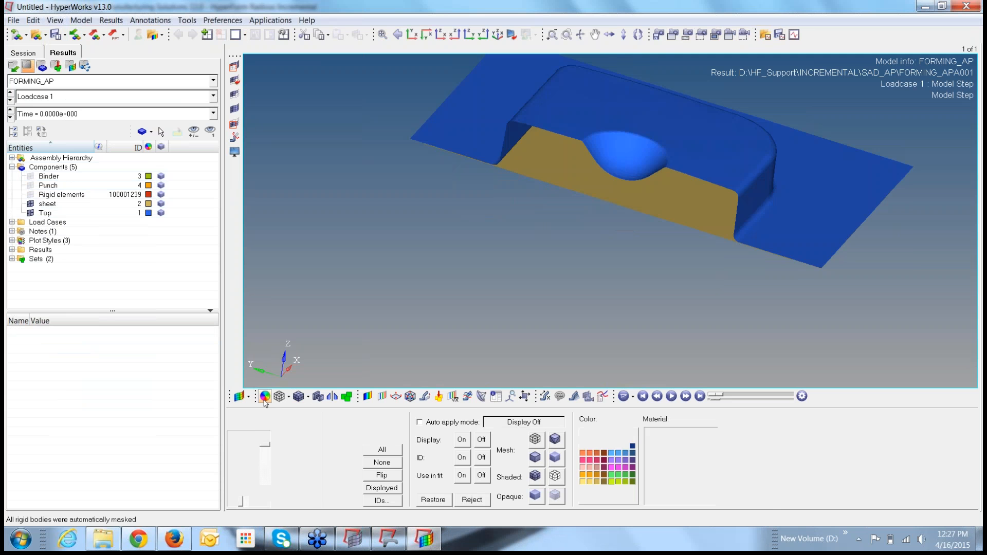
{"action": "left_click", "coordinate": [764, 176]}
{"action": "left_click", "coordinate": [557, 498]}
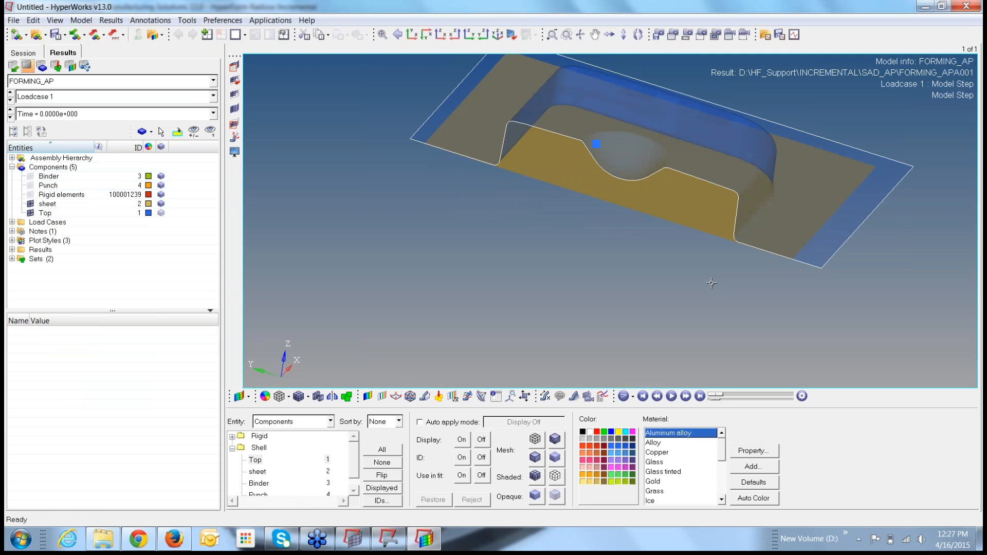
Play the forming animation of the sheet against the Top tool, stop it and return to the first frame
{"action": "left_click_drag", "start_coordinate": [707, 184], "coordinate": [736, 257], "text": "ctrl"}
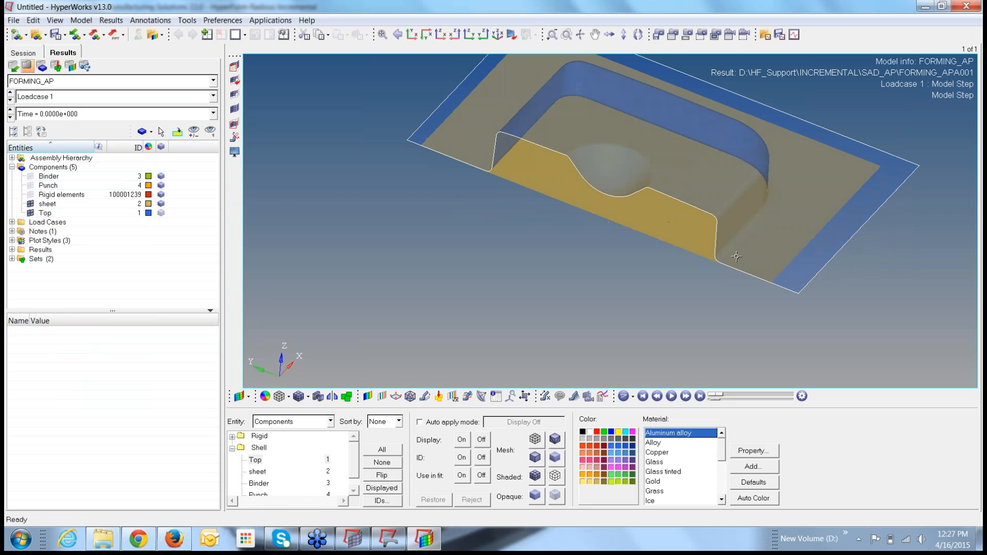
{"action": "left_click", "coordinate": [671, 397]}
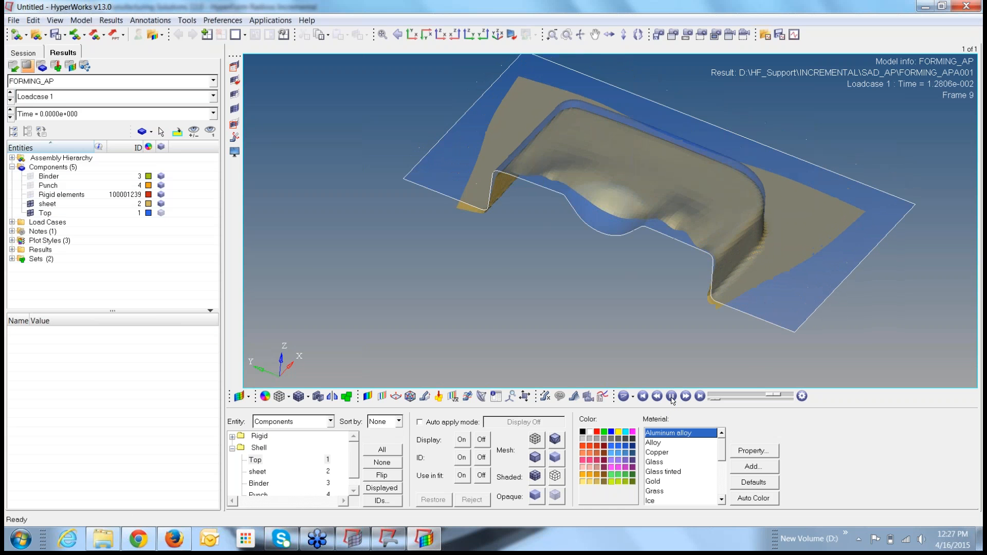
{"action": "left_click", "coordinate": [672, 396]}
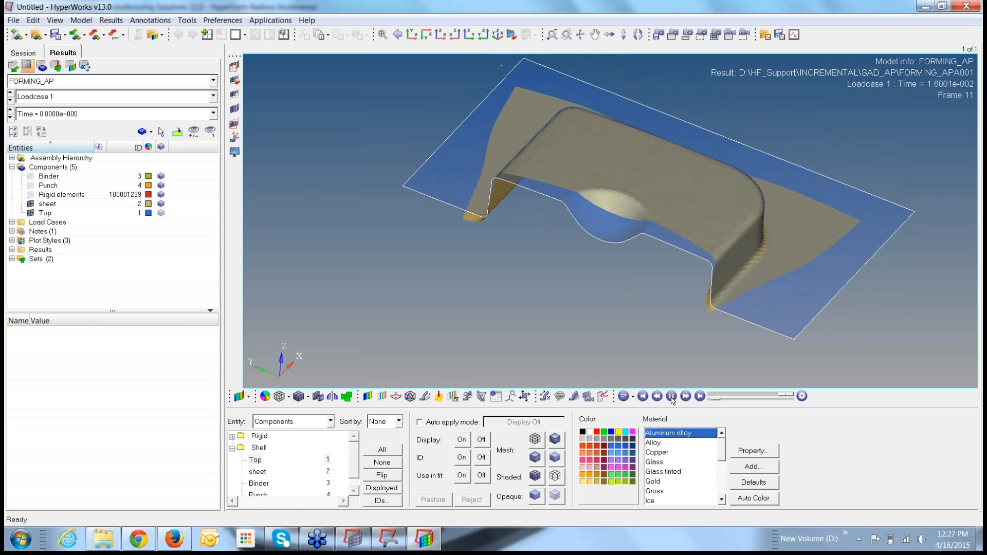
{"action": "left_click", "coordinate": [672, 396]}
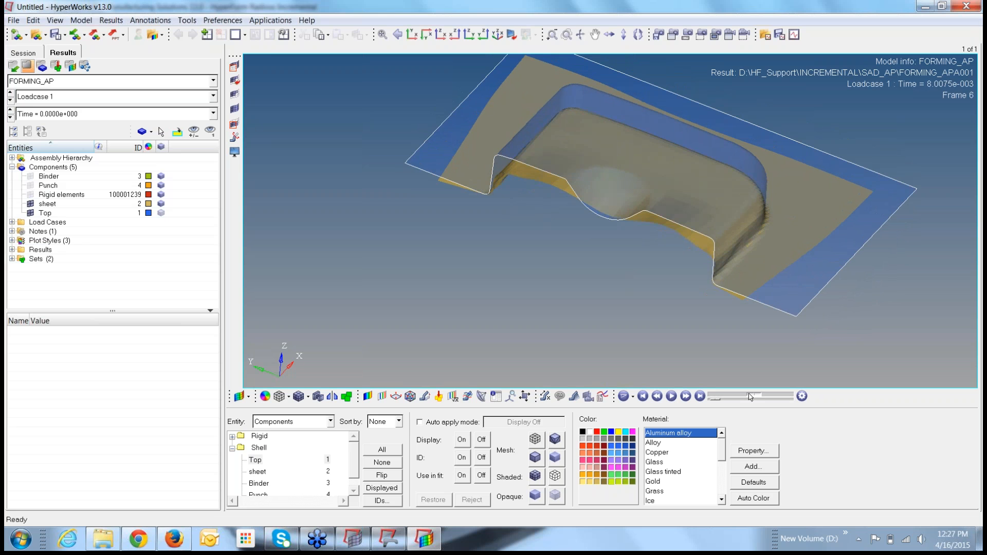
{"action": "left_click", "coordinate": [642, 397]}
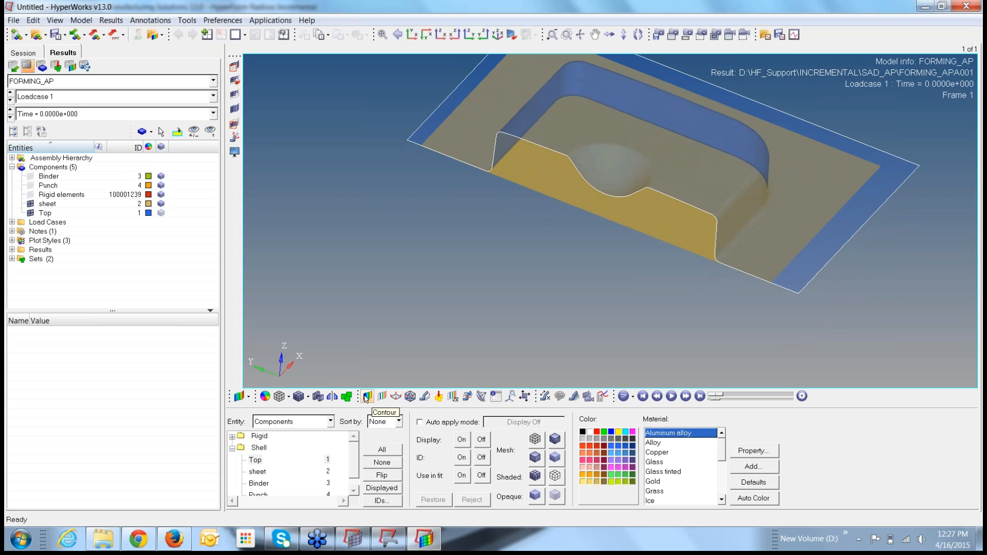
Apply a contour plot of %Thinning (s) to all displayed components
{"action": "left_click", "coordinate": [367, 396]}
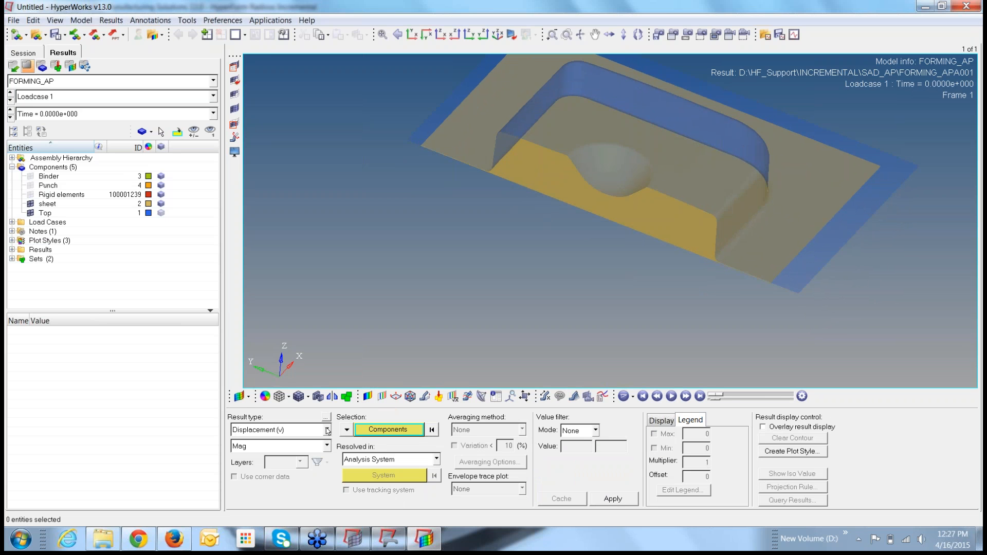
{"action": "left_click", "coordinate": [327, 430]}
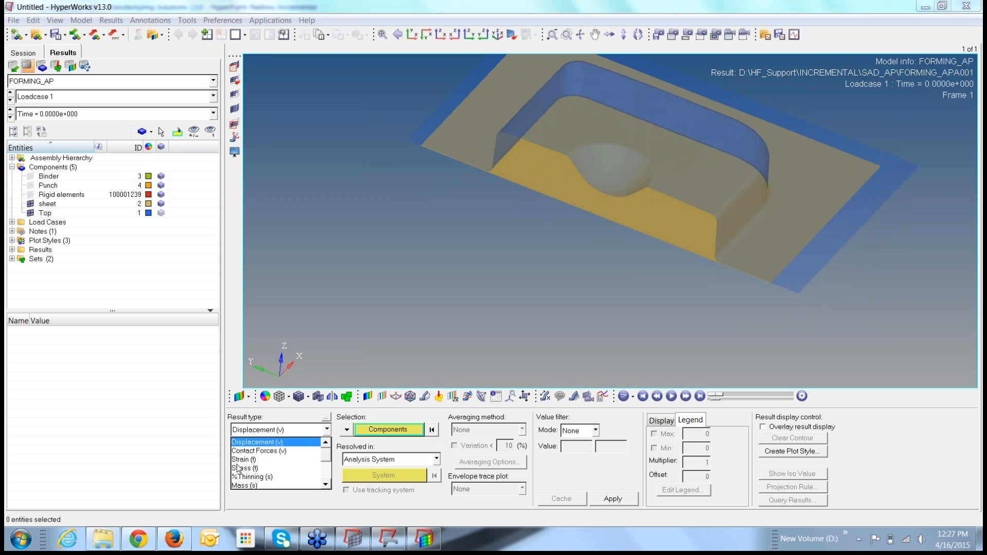
{"action": "left_click", "coordinate": [326, 486]}
{"action": "double_click", "coordinate": [326, 486]}
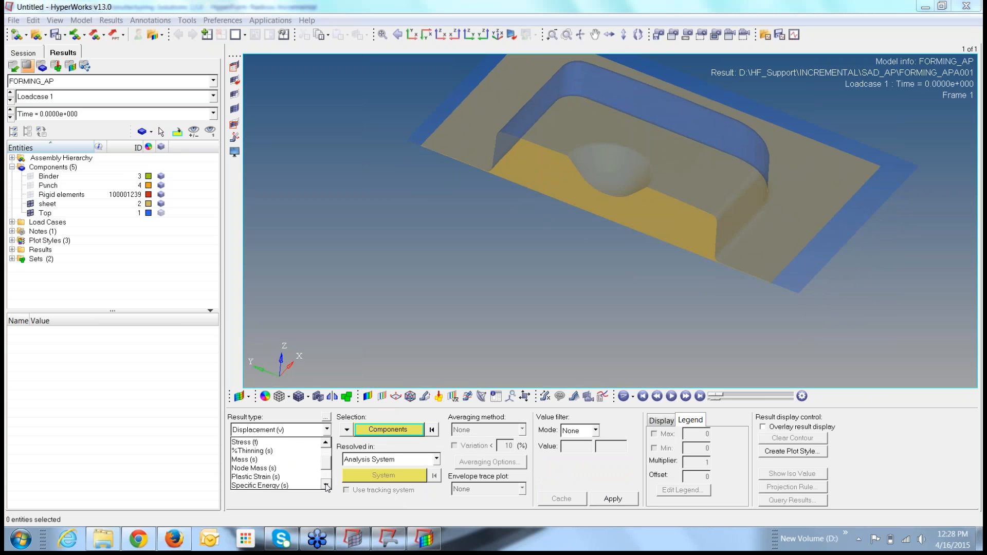
{"action": "triple_click", "coordinate": [326, 486]}
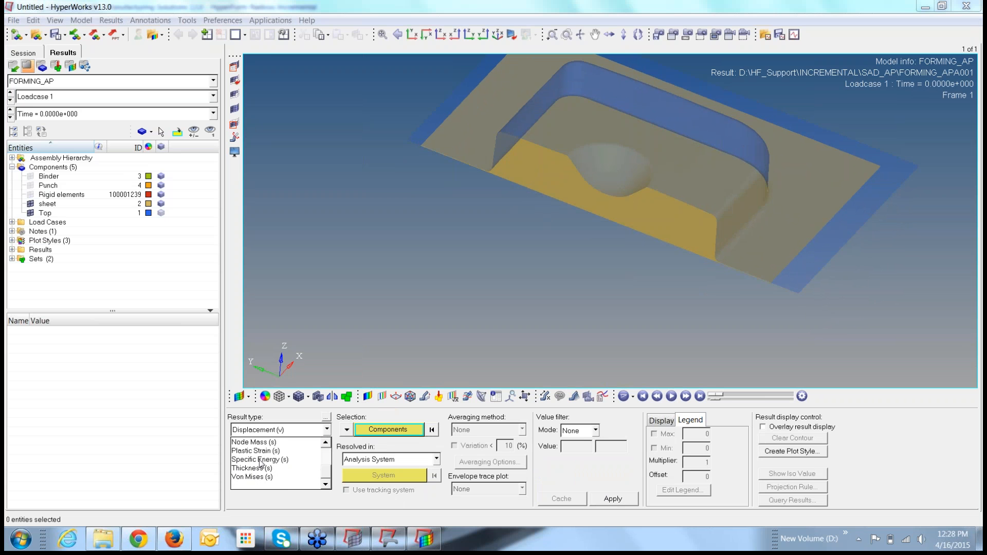
{"action": "left_click", "coordinate": [325, 442]}
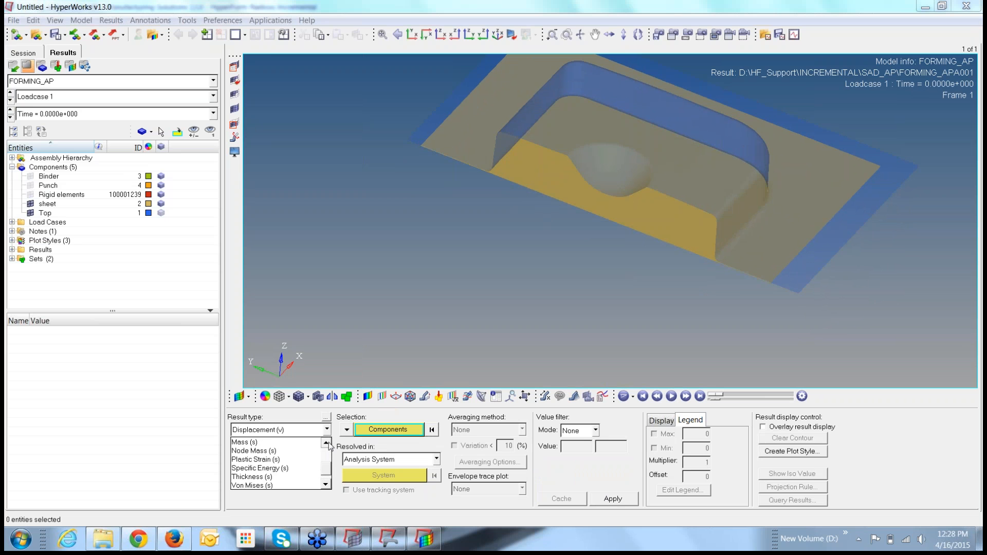
{"action": "left_click", "coordinate": [326, 443]}
{"action": "left_click", "coordinate": [325, 443]}
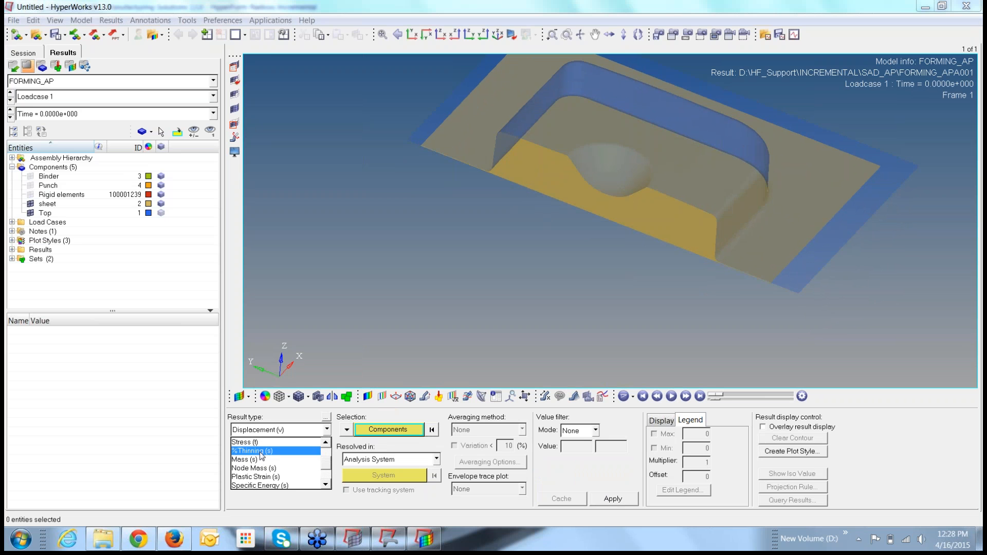
{"action": "left_click", "coordinate": [259, 450]}
{"action": "left_click", "coordinate": [381, 429]}
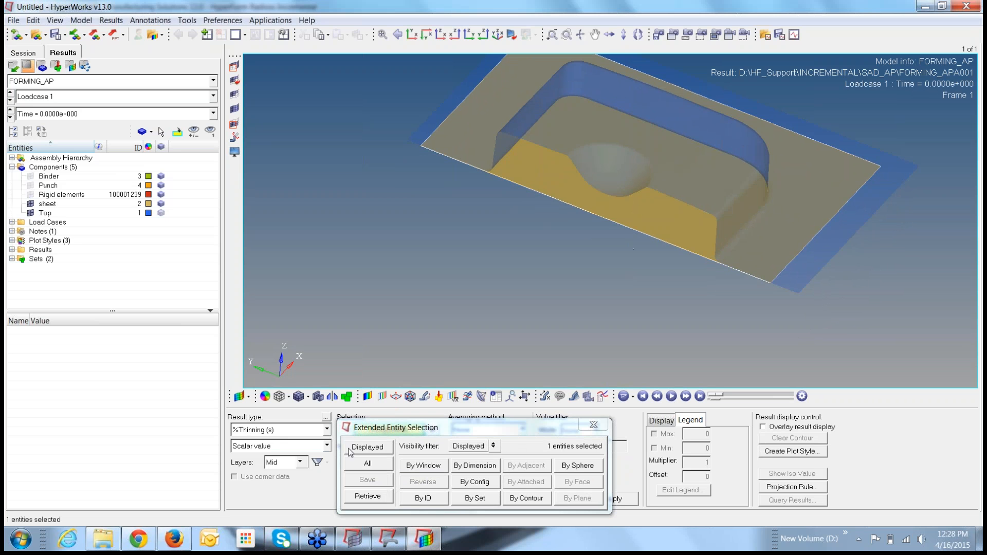
{"action": "left_click", "coordinate": [367, 446]}
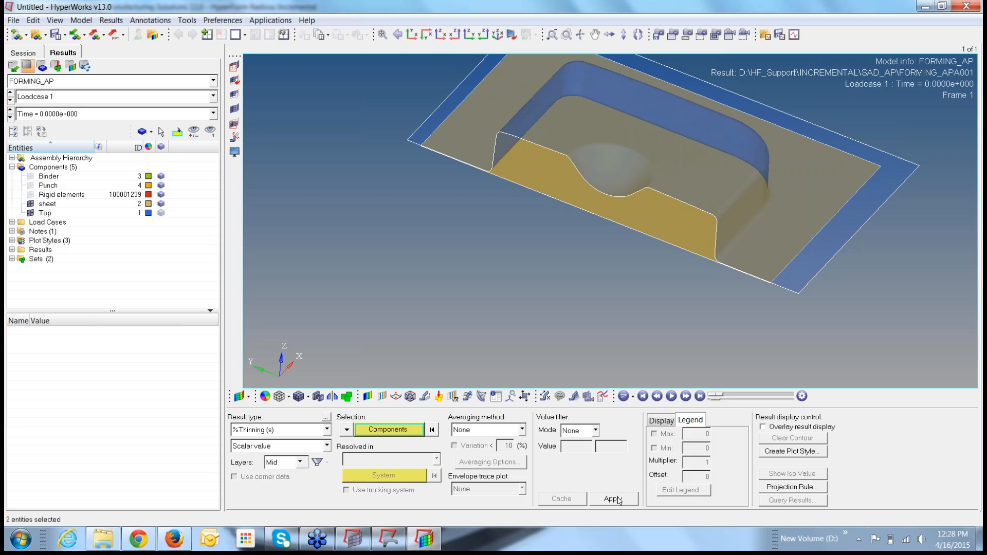
{"action": "left_click", "coordinate": [619, 501]}
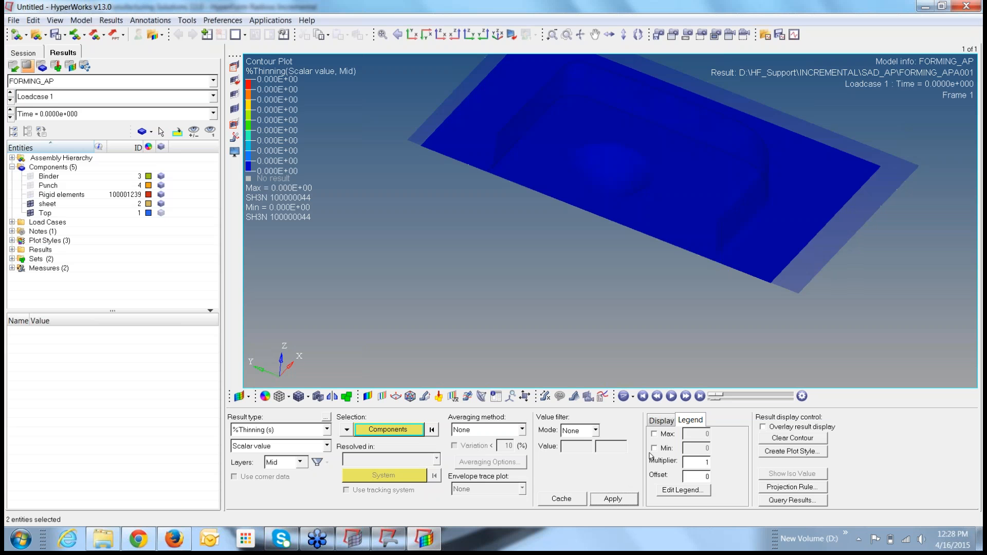
Play the %Thinning contour animation and examine how the sheet thins during forming from several angles
{"action": "left_click", "coordinate": [672, 397]}
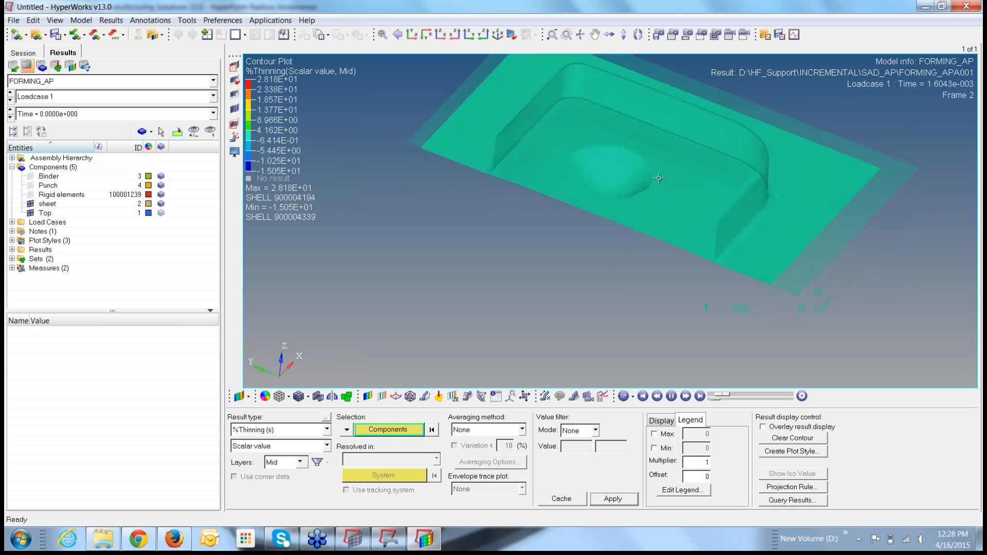
{"action": "left_click_drag", "start_coordinate": [659, 178], "coordinate": [674, 252], "text": "ctrl"}
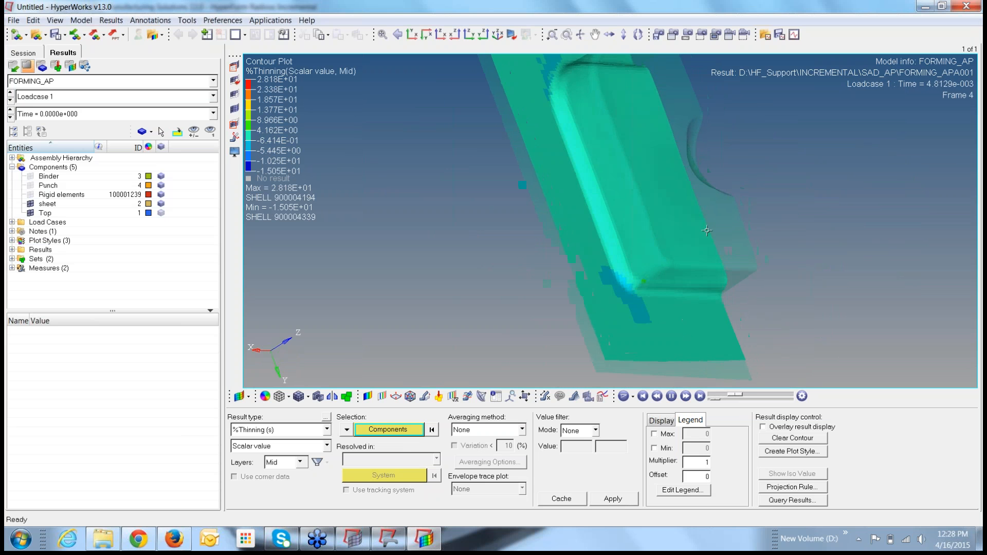
{"action": "left_click_drag", "start_coordinate": [705, 244], "coordinate": [614, 265], "text": "ctrl"}
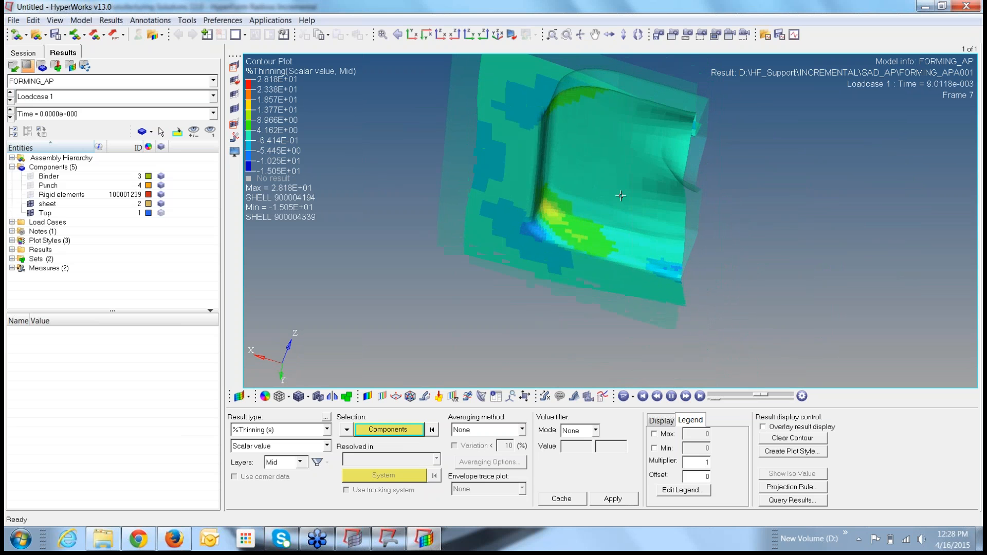
Apply a contour plot of Contact Forces (v) magnitude to all displayed components
{"action": "left_click", "coordinate": [327, 430]}
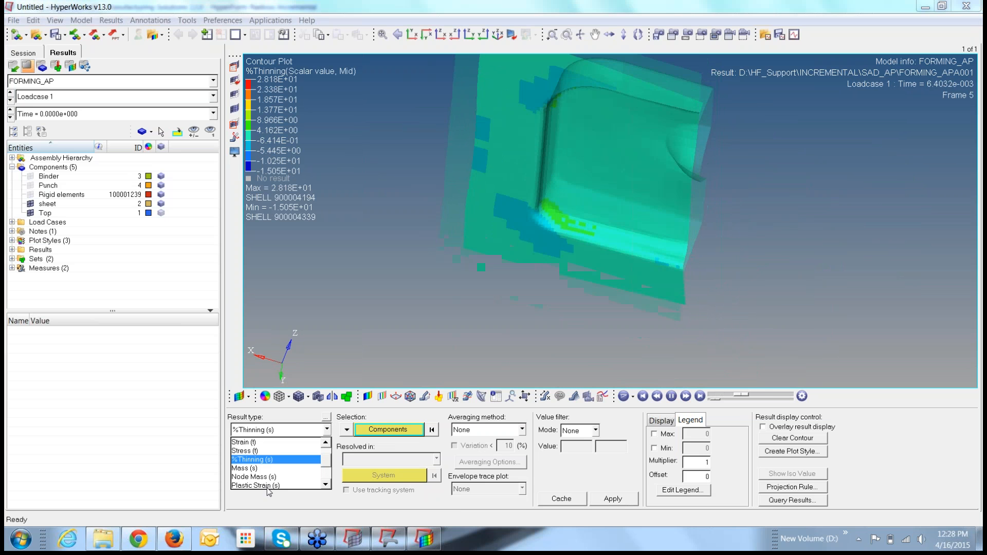
{"action": "left_click", "coordinate": [326, 486]}
{"action": "left_click", "coordinate": [325, 486]}
{"action": "left_click", "coordinate": [326, 486]}
{"action": "left_click", "coordinate": [326, 486]}
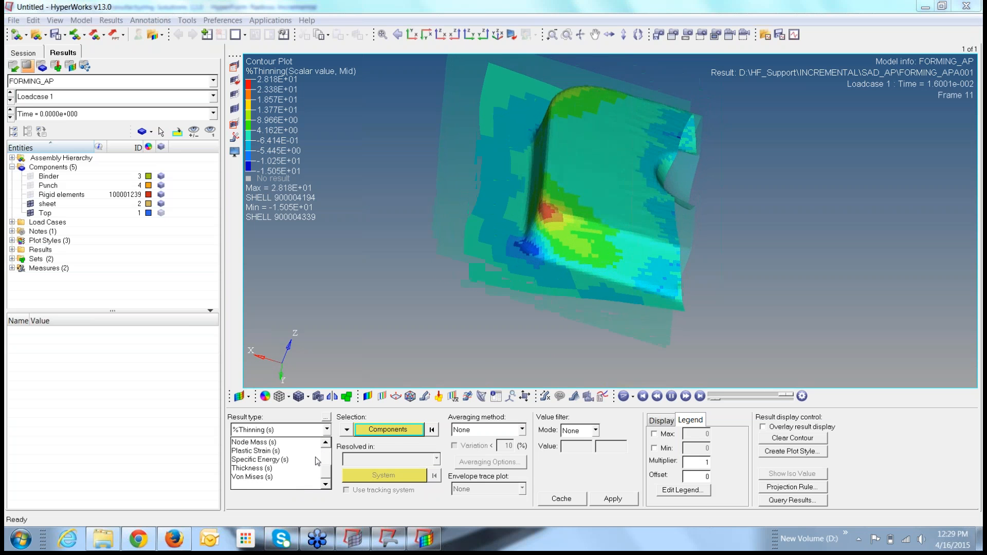
{"action": "left_click", "coordinate": [325, 443]}
{"action": "left_click", "coordinate": [325, 443]}
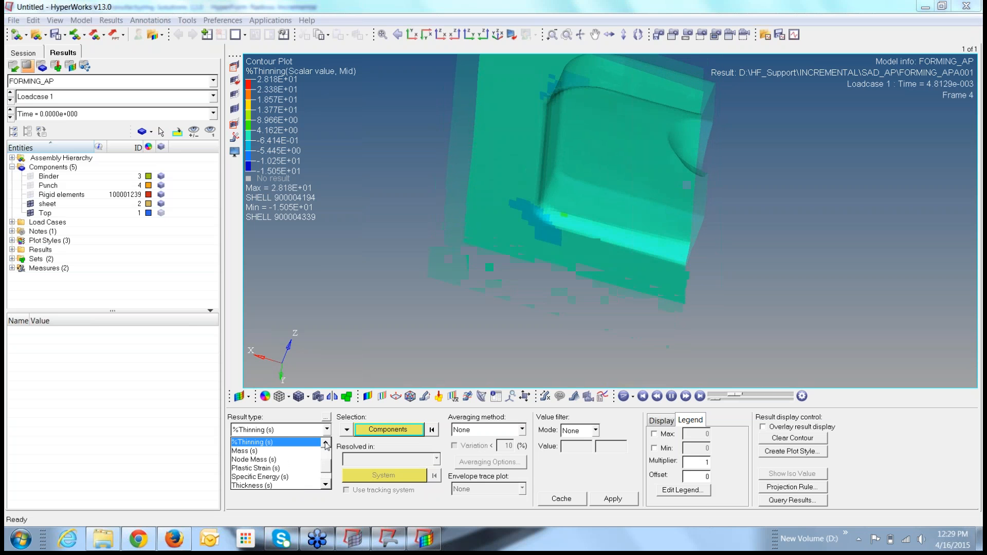
{"action": "left_click", "coordinate": [325, 443]}
{"action": "left_click", "coordinate": [326, 443]}
{"action": "left_click", "coordinate": [325, 443]}
{"action": "left_click", "coordinate": [325, 443]}
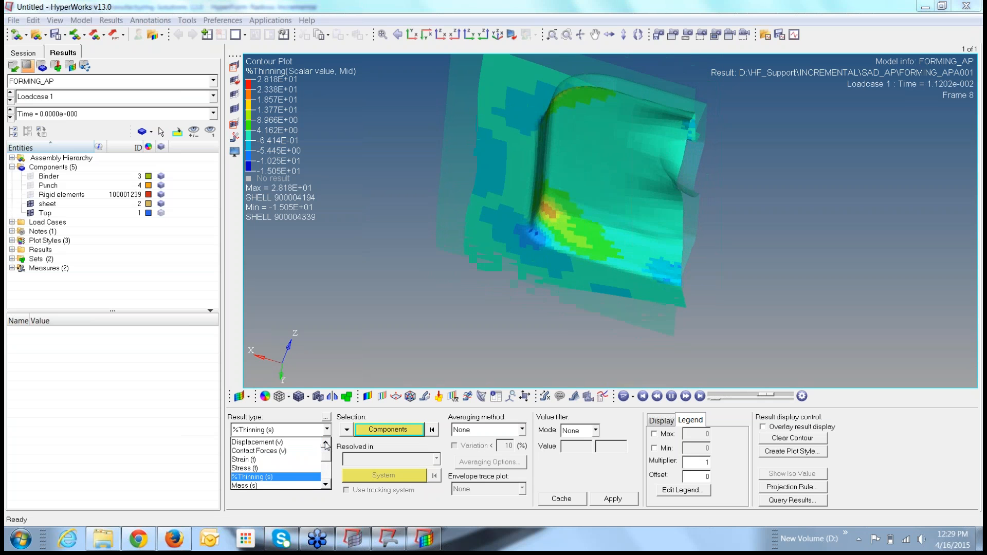
{"action": "left_click", "coordinate": [257, 450]}
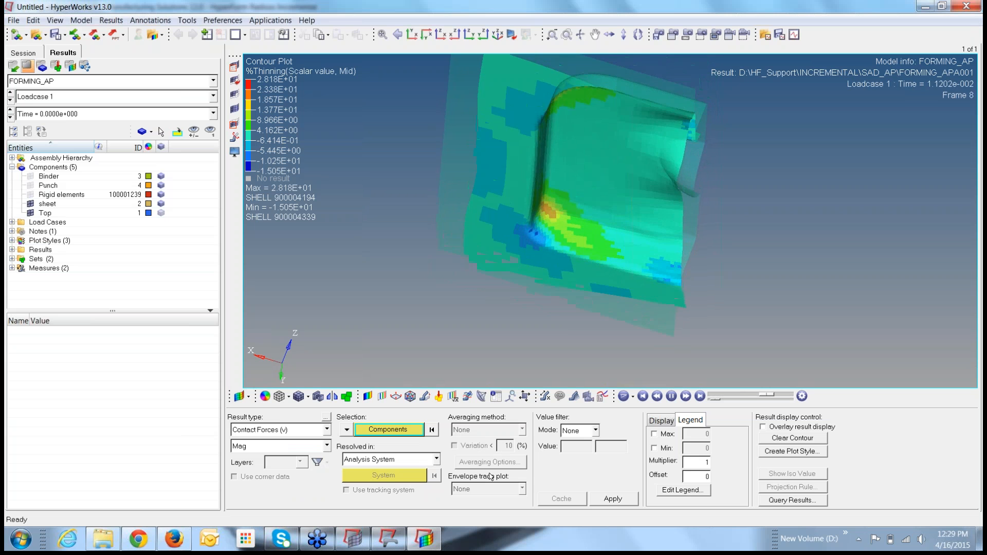
{"action": "left_click", "coordinate": [412, 433]}
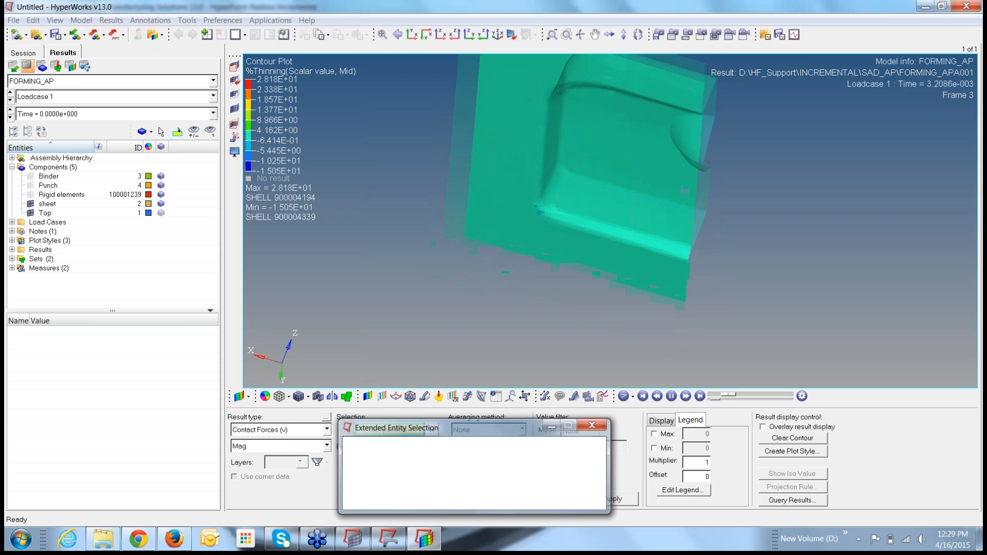
{"action": "left_click", "coordinate": [356, 447]}
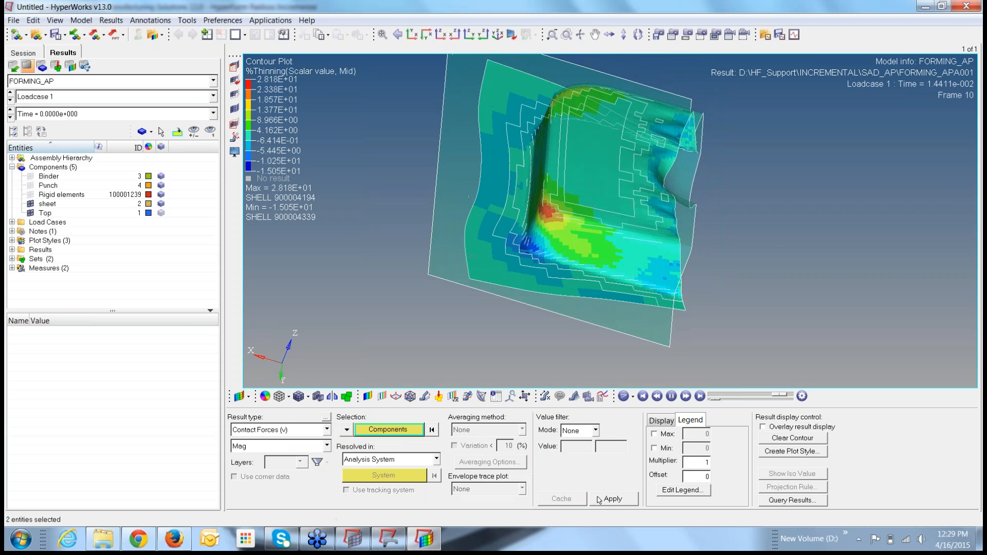
{"action": "left_click", "coordinate": [613, 499]}
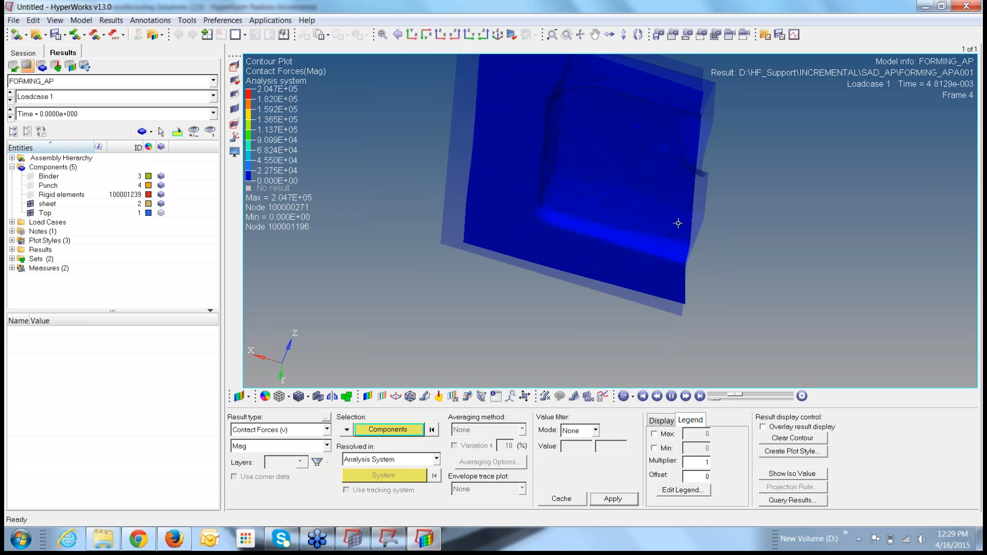
Hide the Top component and apply a Stress (t) vonMises contour plot to the sheet
{"action": "left_click_drag", "start_coordinate": [610, 221], "coordinate": [466, 236], "text": "ctrl"}
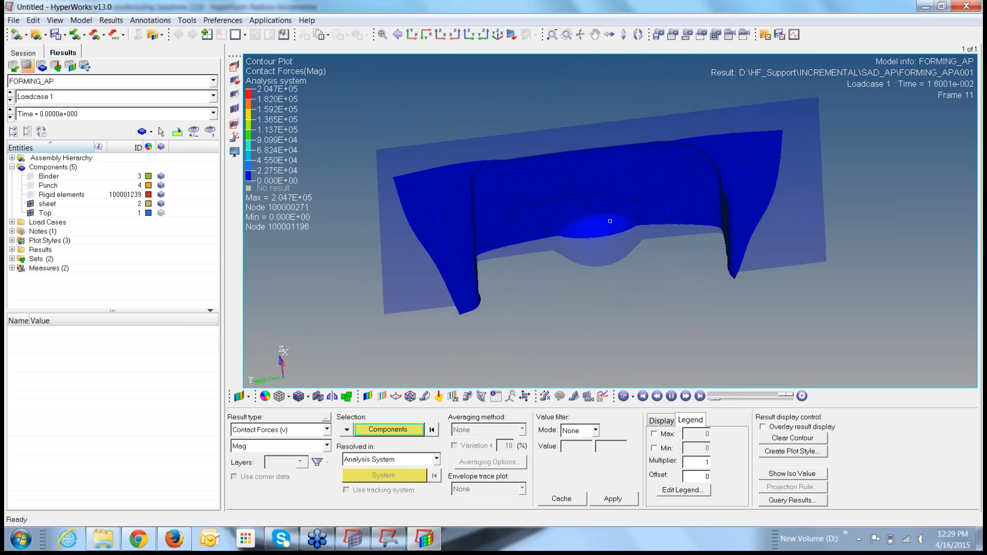
{"action": "left_click", "coordinate": [30, 213]}
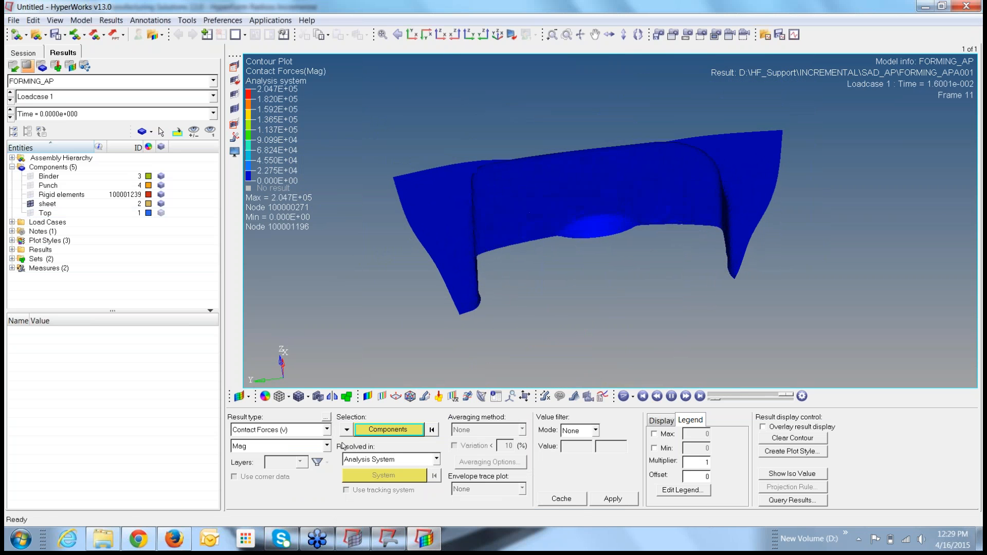
{"action": "left_click", "coordinate": [326, 429]}
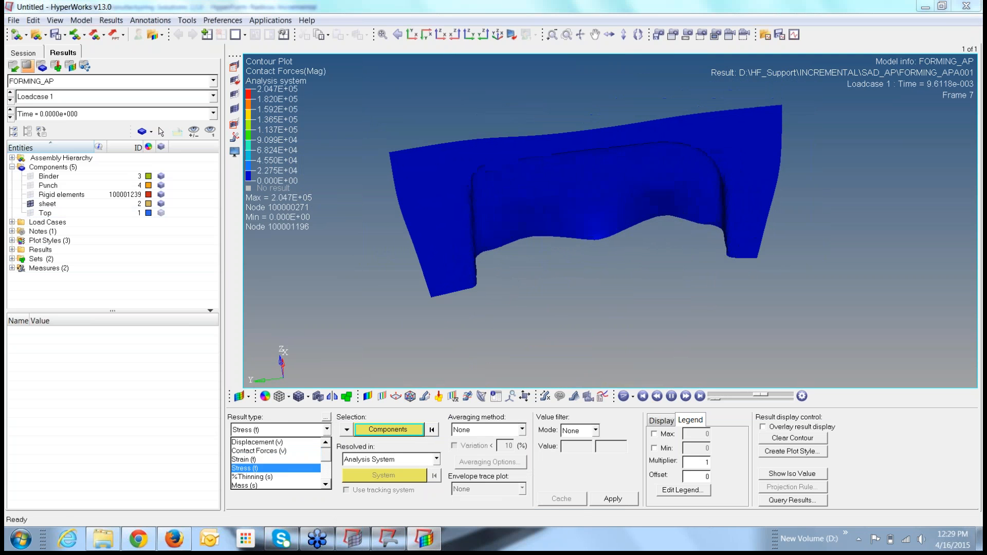
{"action": "left_click", "coordinate": [265, 468]}
{"action": "left_click", "coordinate": [569, 213]}
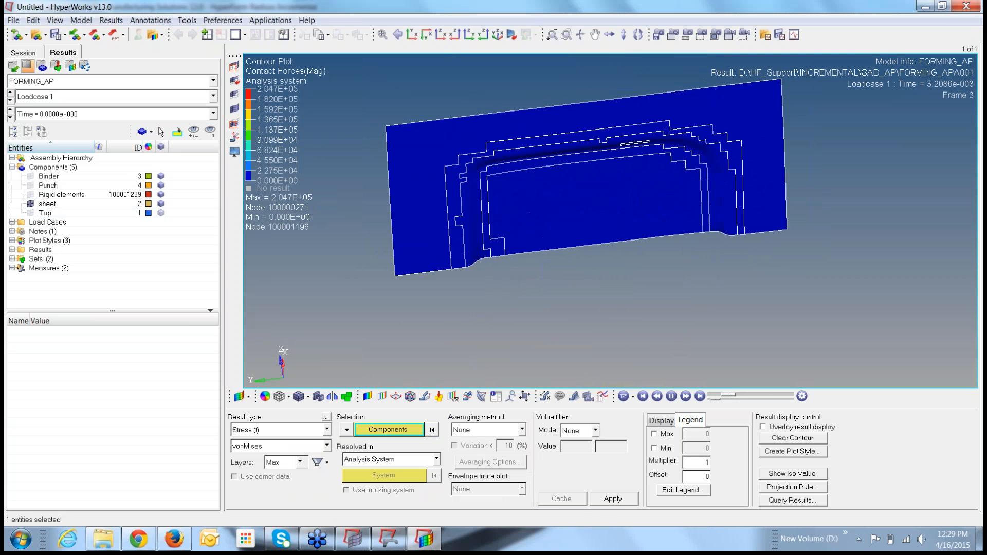
{"action": "left_click", "coordinate": [613, 499]}
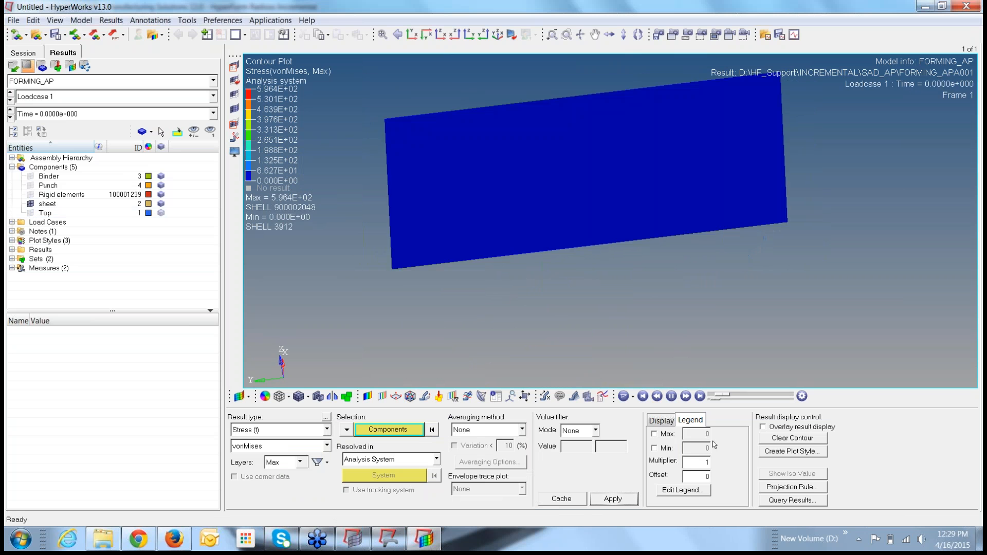
Turn off discrete colors for the contour and stop the animation on its last frame
{"action": "left_click", "coordinate": [662, 420]}
{"action": "left_click", "coordinate": [663, 433]}
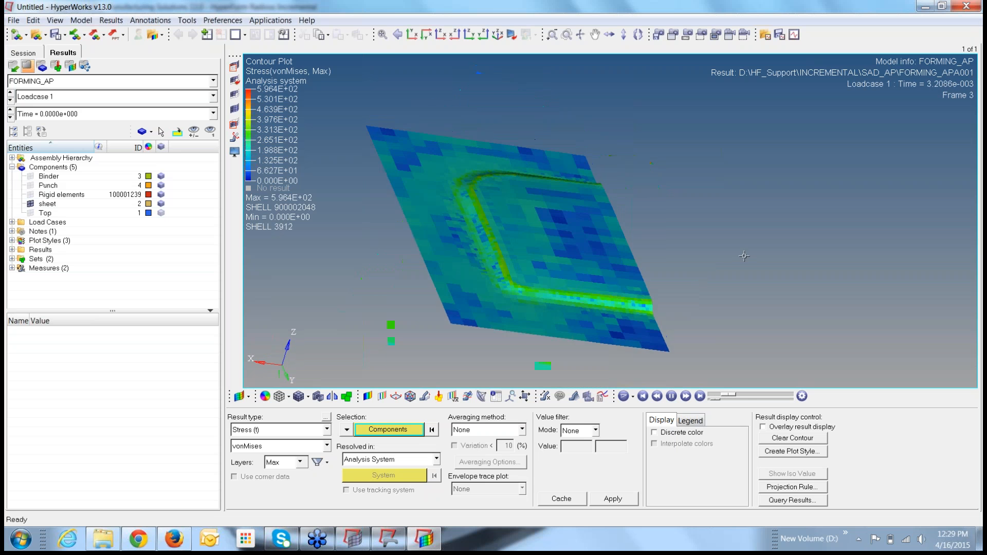
{"action": "left_click", "coordinate": [672, 396]}
{"action": "left_click", "coordinate": [701, 396]}
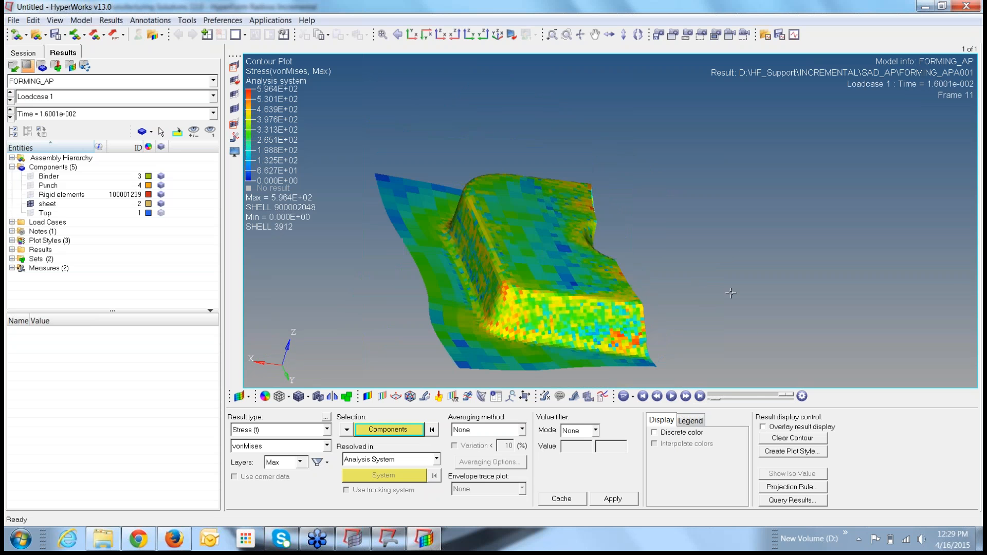
{"action": "left_click_drag", "start_coordinate": [649, 330], "coordinate": [652, 283], "text": "ctrl"}
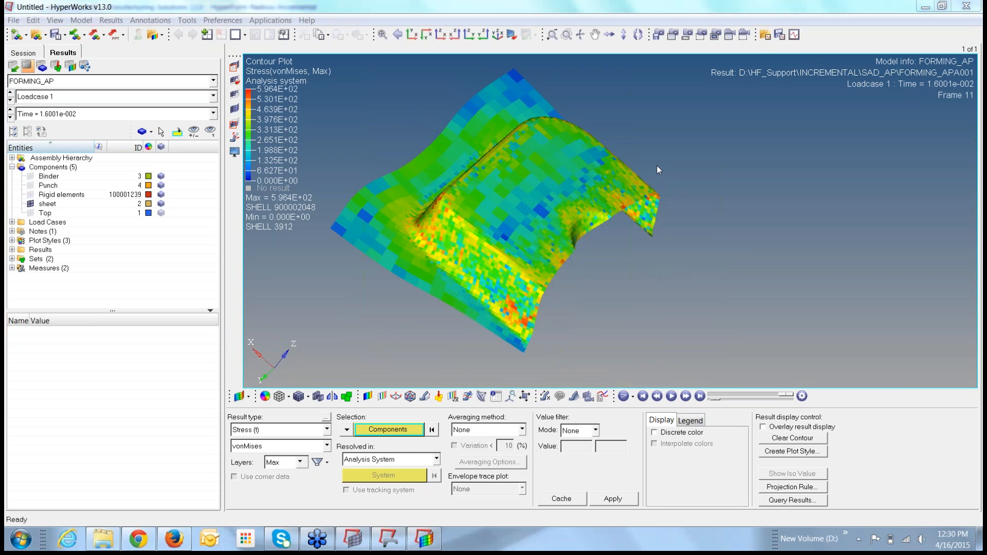
Apply a Thickness (s) contour plot to the sheet and examine the formed part from several angles
{"action": "left_click", "coordinate": [327, 430]}
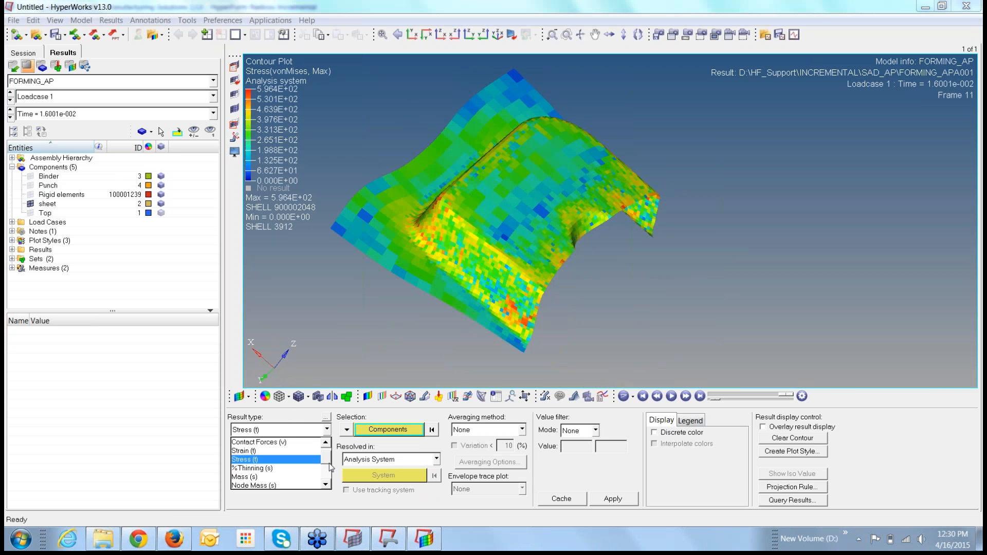
{"action": "left_click", "coordinate": [326, 486]}
{"action": "left_click", "coordinate": [327, 485]}
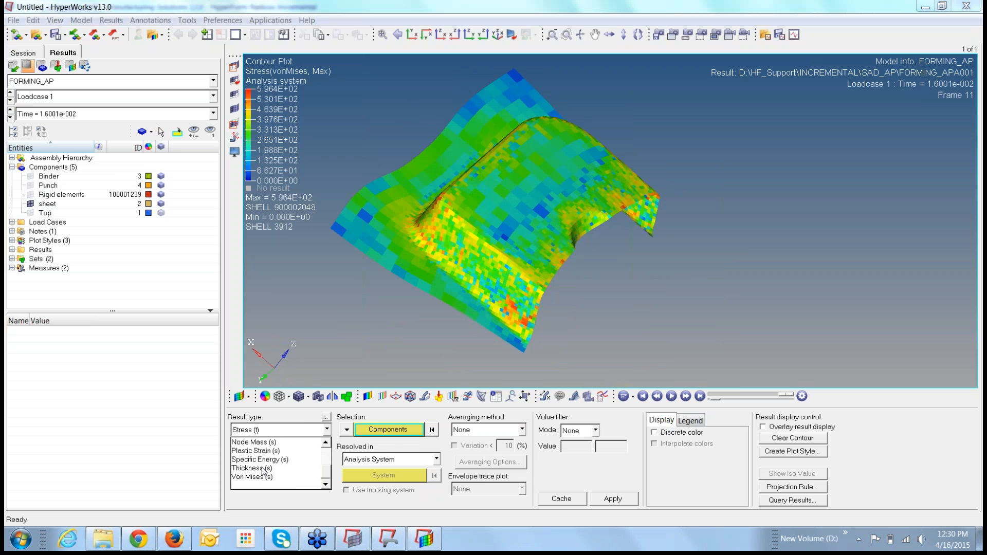
{"action": "left_click", "coordinate": [263, 468]}
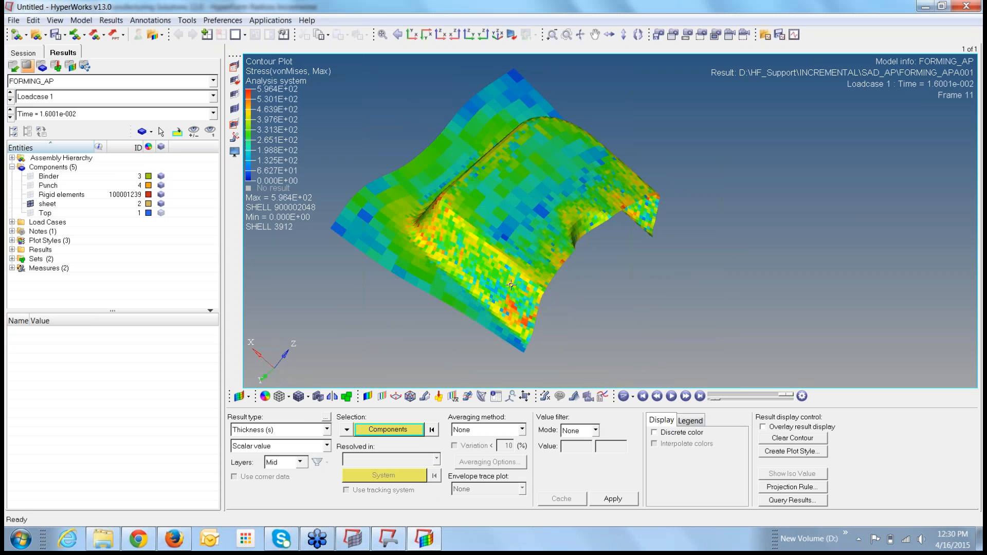
{"action": "left_click", "coordinate": [511, 284]}
{"action": "left_click", "coordinate": [614, 499]}
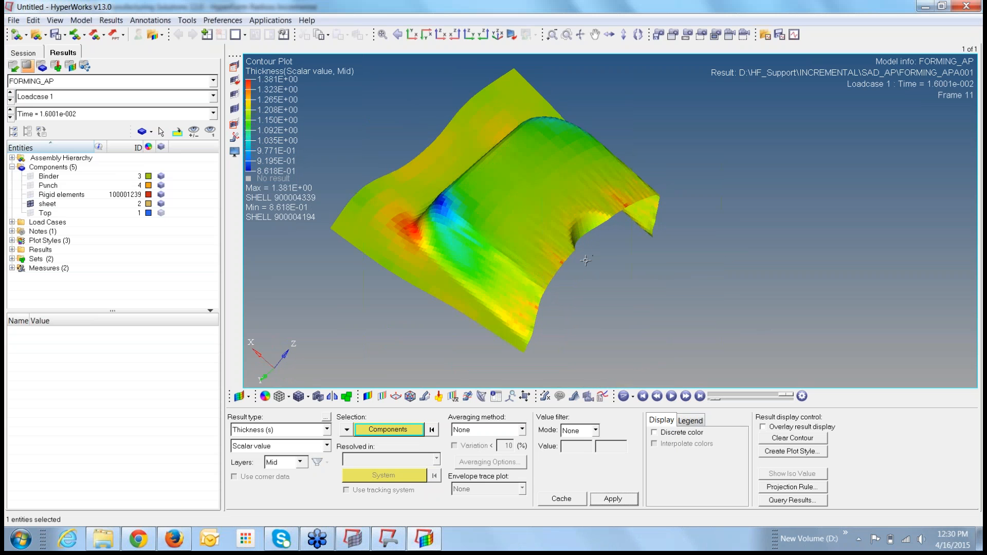
{"action": "left_click_drag", "start_coordinate": [593, 256], "coordinate": [417, 282], "text": "ctrl"}
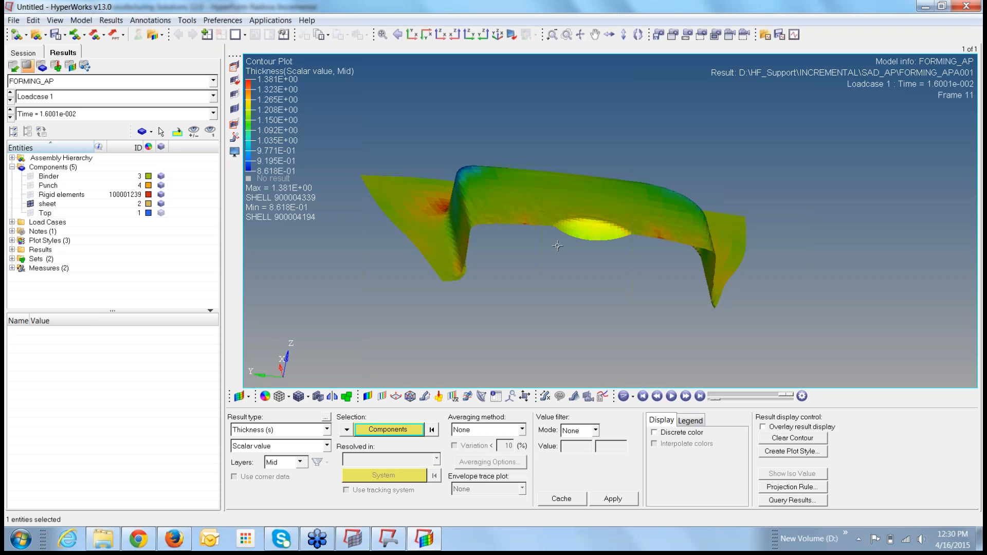
{"action": "left_click_drag", "start_coordinate": [569, 267], "coordinate": [607, 216], "text": "ctrl"}
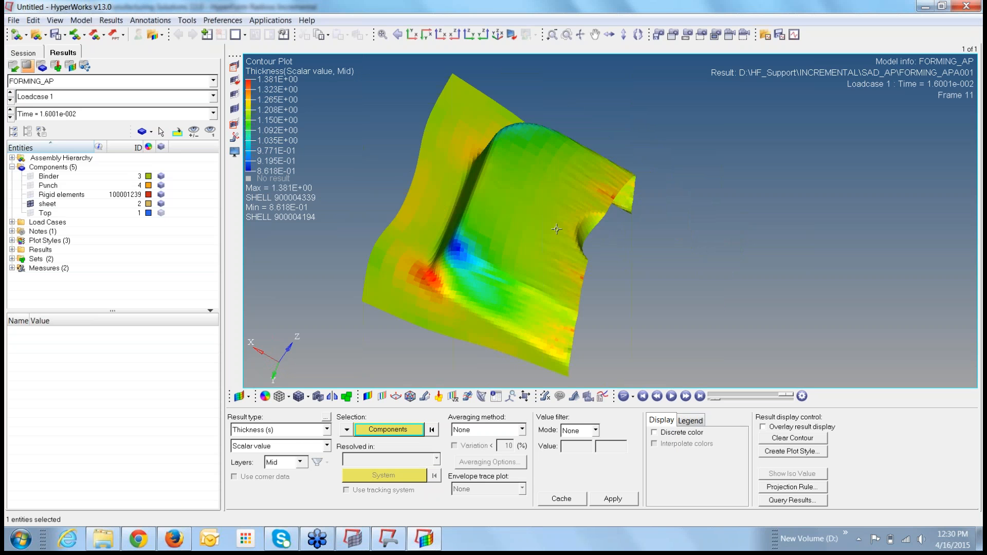
{"action": "mouse_move", "coordinate": [554, 244]}
{"action": "left_mouse_down", "text": "ctrl"}
{"action": "mouse_move", "coordinate": [546, 244]}
{"action": "mouse_move", "coordinate": [591, 254]}
{"action": "mouse_move", "coordinate": [555, 260]}
{"action": "mouse_move", "coordinate": [523, 151]}
{"action": "left_mouse_up", "text": "ctrl"}
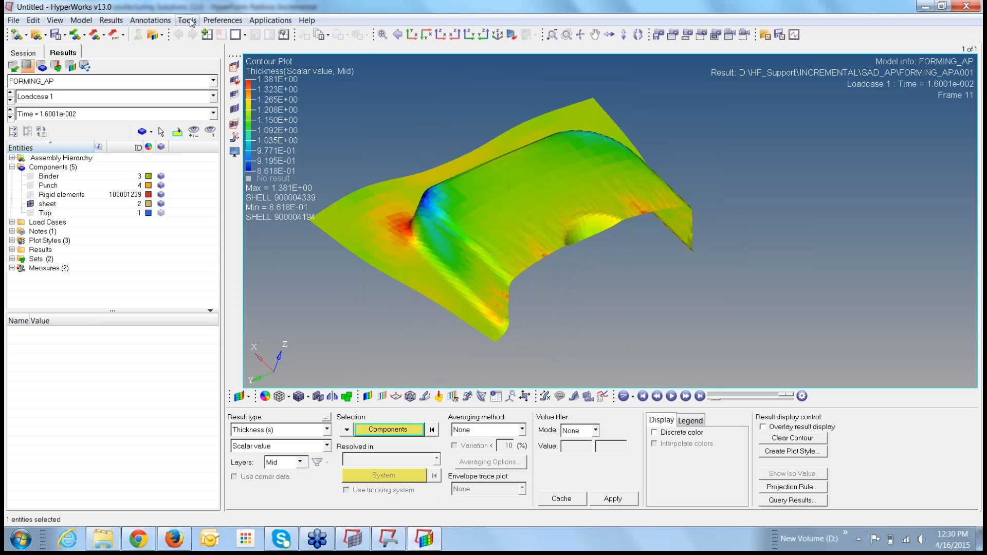
Split the page into two side-by-side windows and open the FLD tool
{"action": "left_click", "coordinate": [245, 34]}
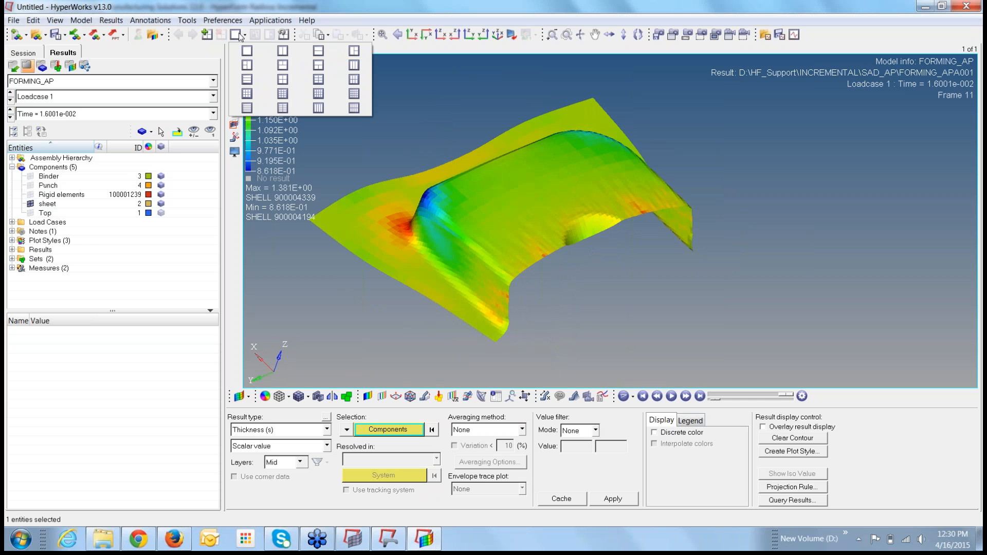
{"action": "left_click", "coordinate": [282, 50]}
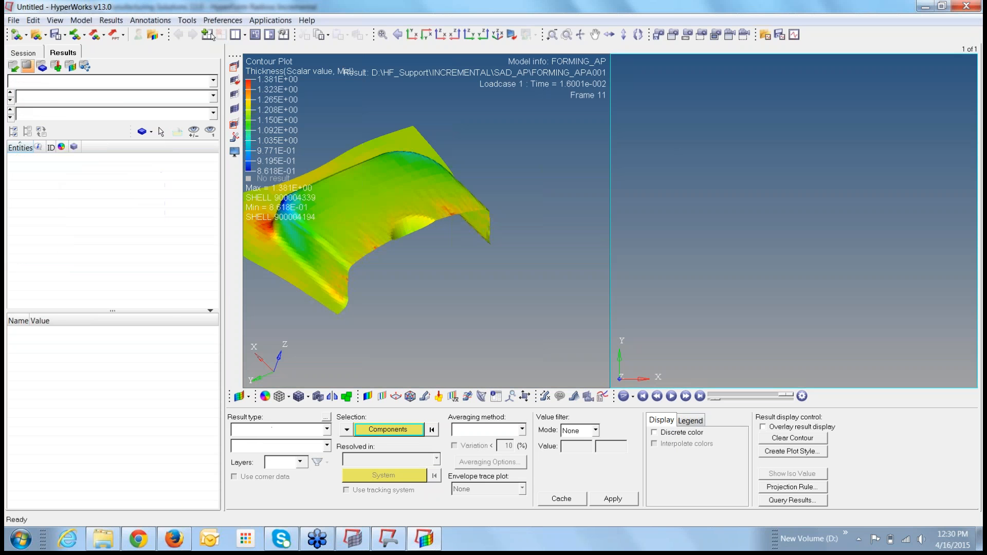
{"action": "left_click", "coordinate": [187, 20]}
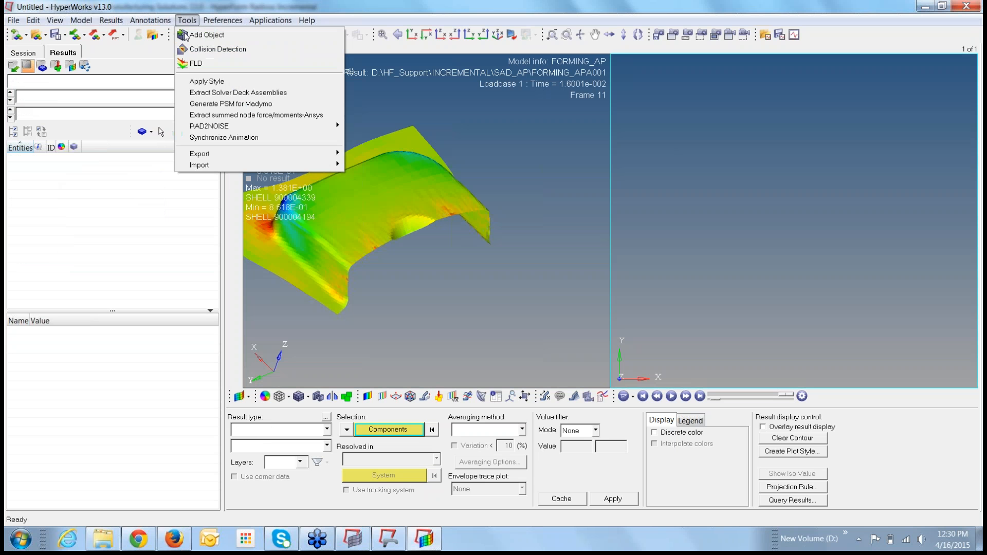
{"action": "left_click", "coordinate": [196, 65]}
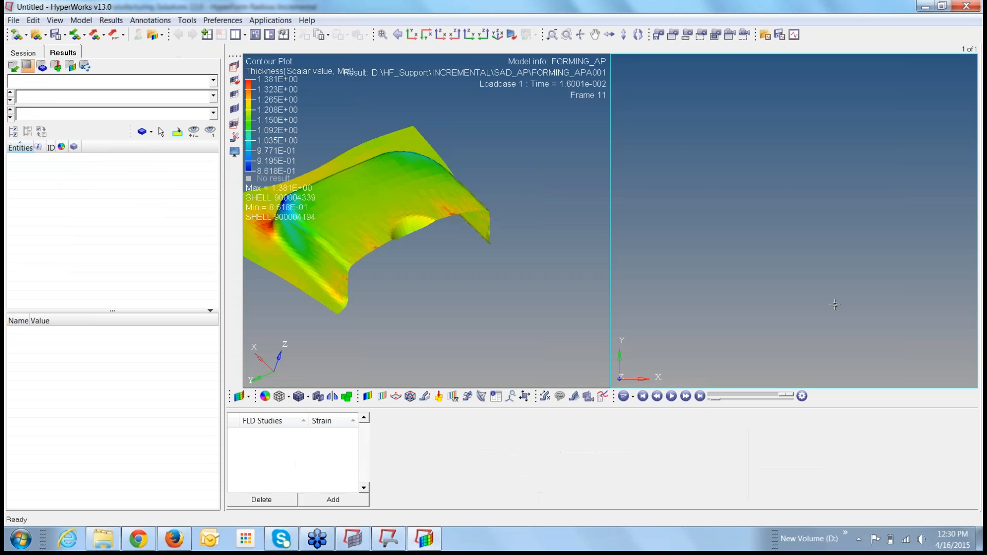
Activate the window containing the formed sheet and add an FLD study for it
{"action": "left_click", "coordinate": [322, 500]}
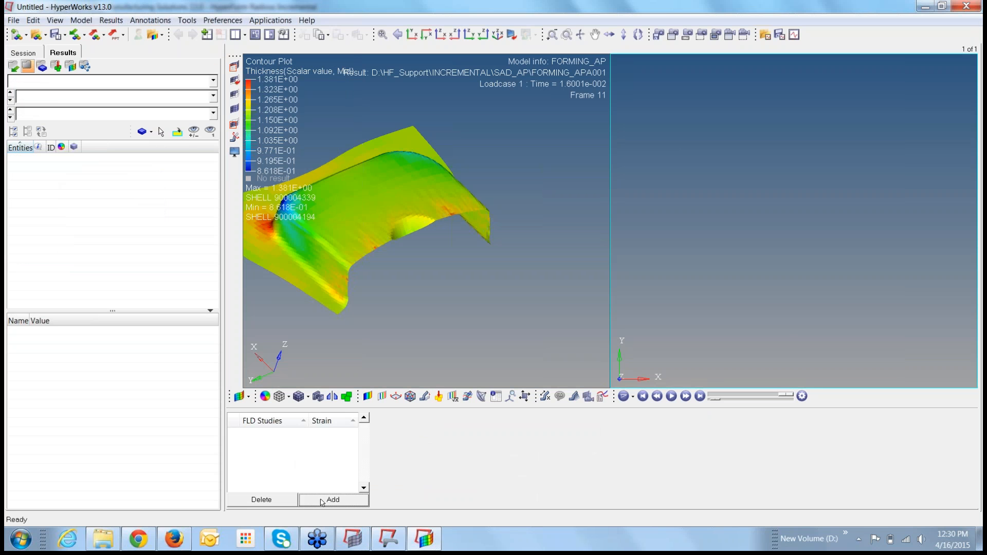
{"action": "left_click", "coordinate": [524, 396]}
{"action": "left_click", "coordinate": [465, 318]}
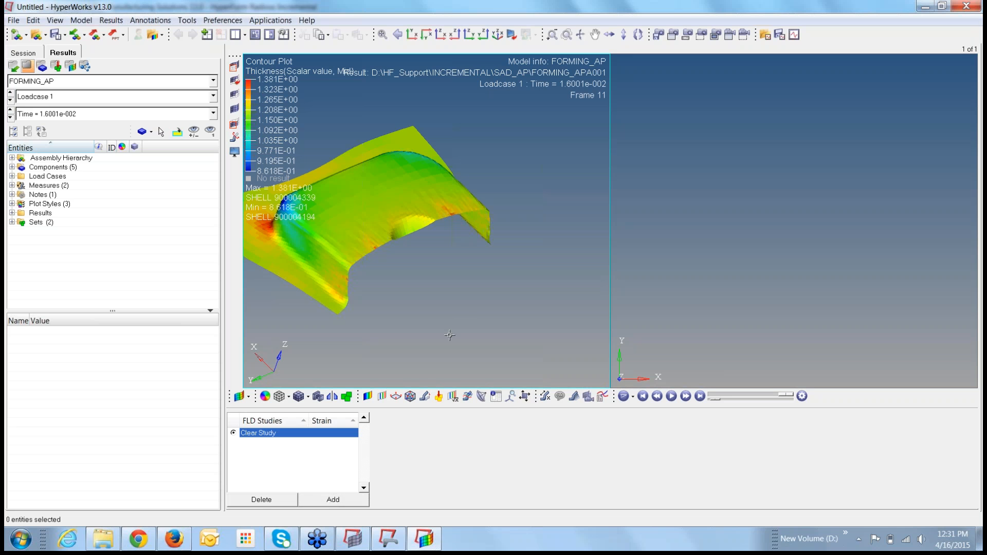
{"action": "left_click", "coordinate": [345, 502]}
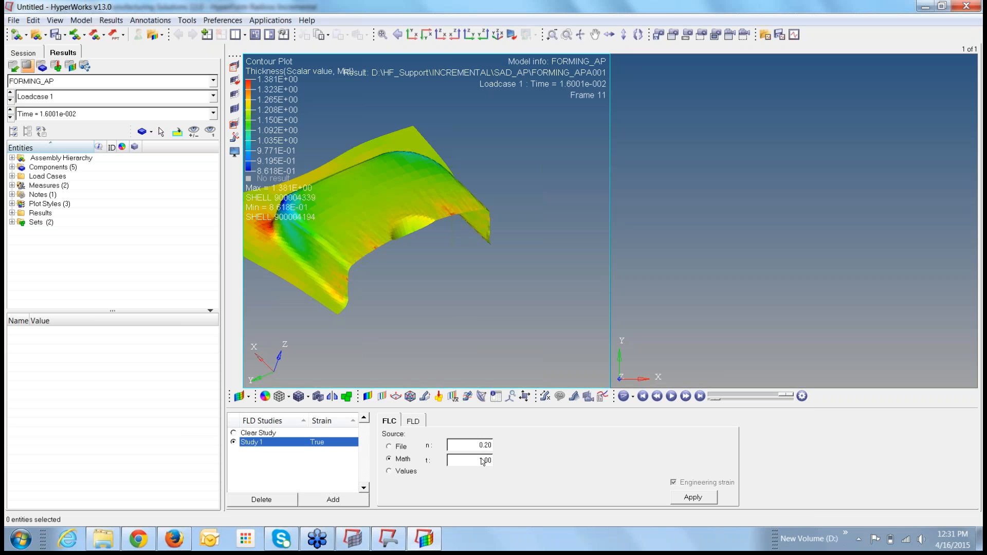
Set the study's Math-based t value to 1.2 and generate its forming limit curve
{"action": "left_click_drag", "start_coordinate": [476, 465], "coordinate": [507, 463]}
{"action": "type", "text": "1.2"}
{"action": "left_click", "coordinate": [701, 499]}
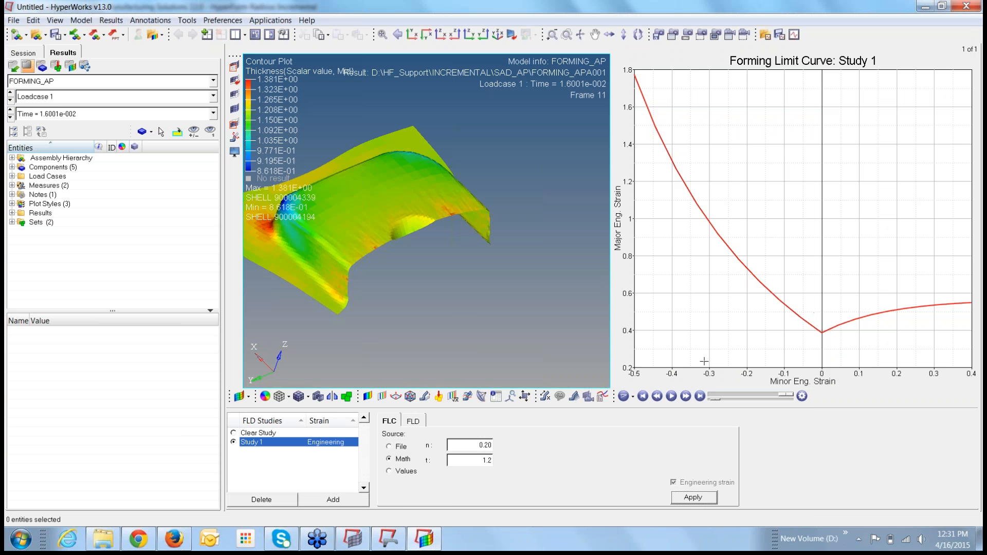
Plot Study 1's forming limit diagram as a True Strain zone contour for the sheet component
{"action": "left_click", "coordinate": [414, 422]}
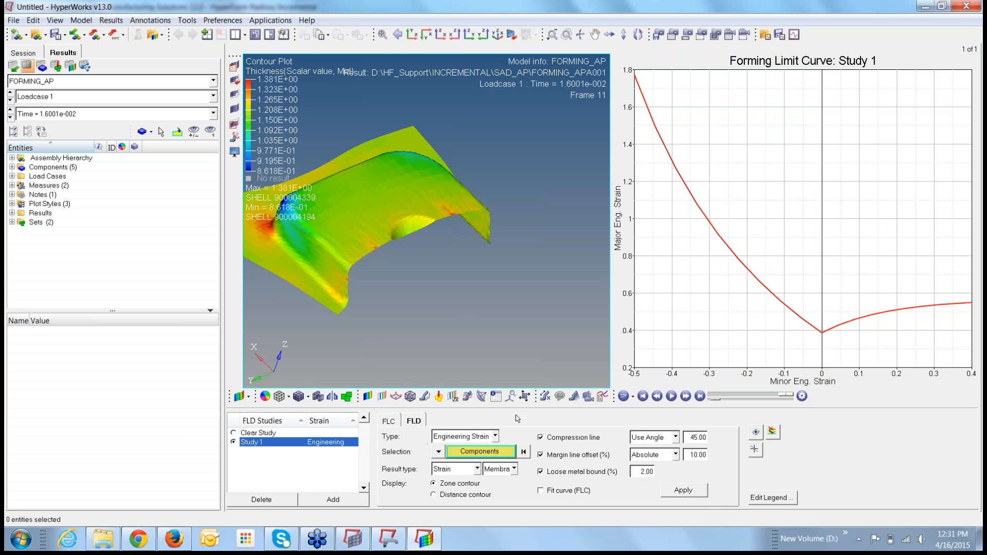
{"action": "left_click", "coordinate": [496, 436]}
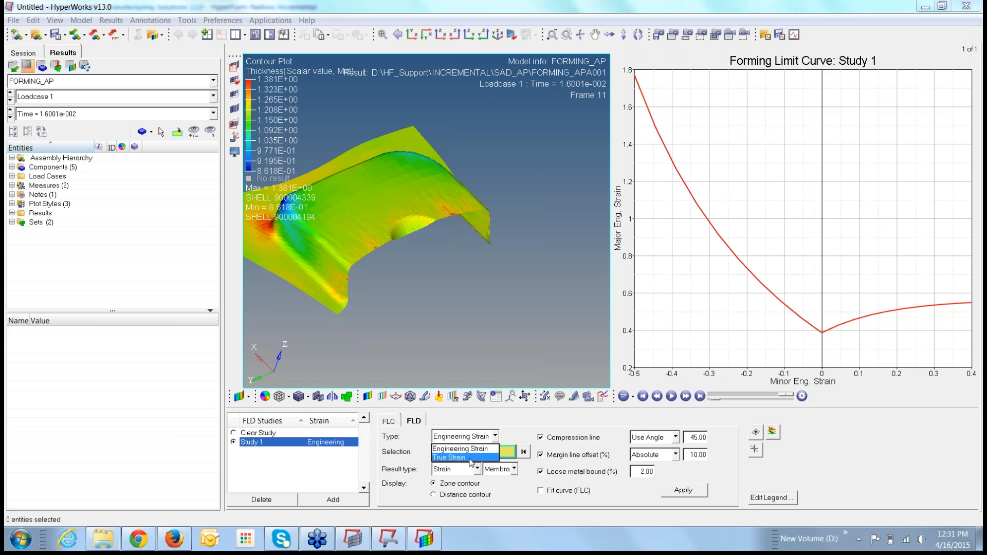
{"action": "left_click", "coordinate": [464, 459]}
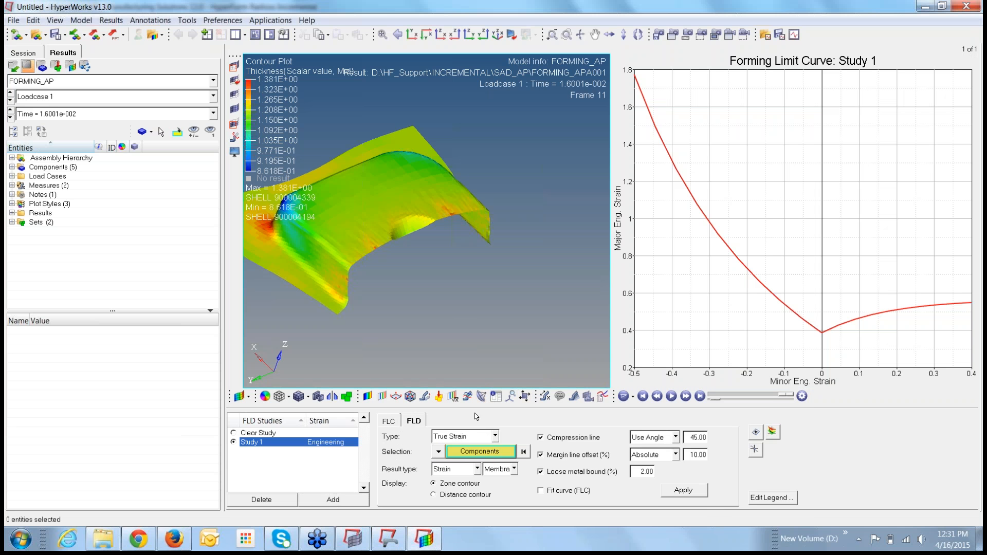
{"action": "left_click", "coordinate": [371, 247]}
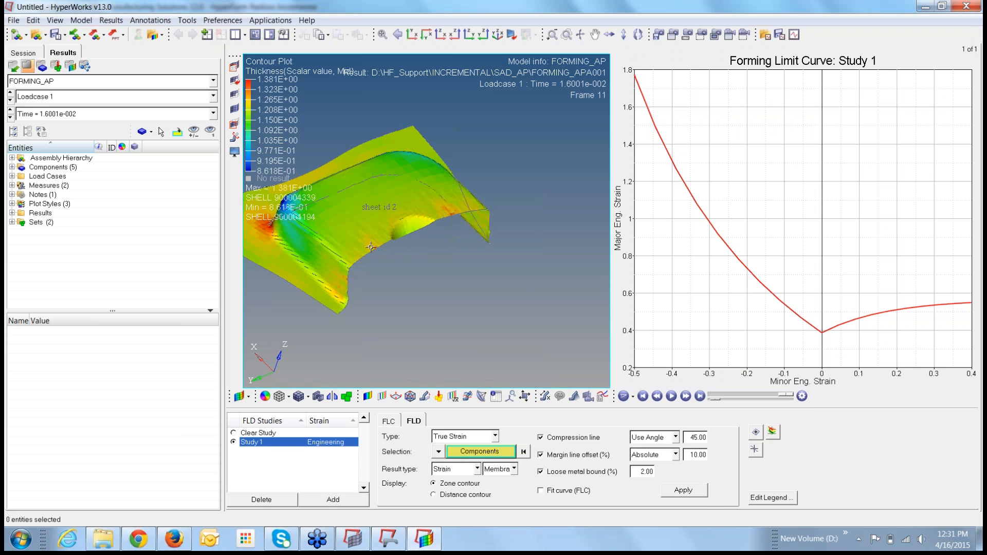
{"action": "left_click", "coordinate": [697, 494]}
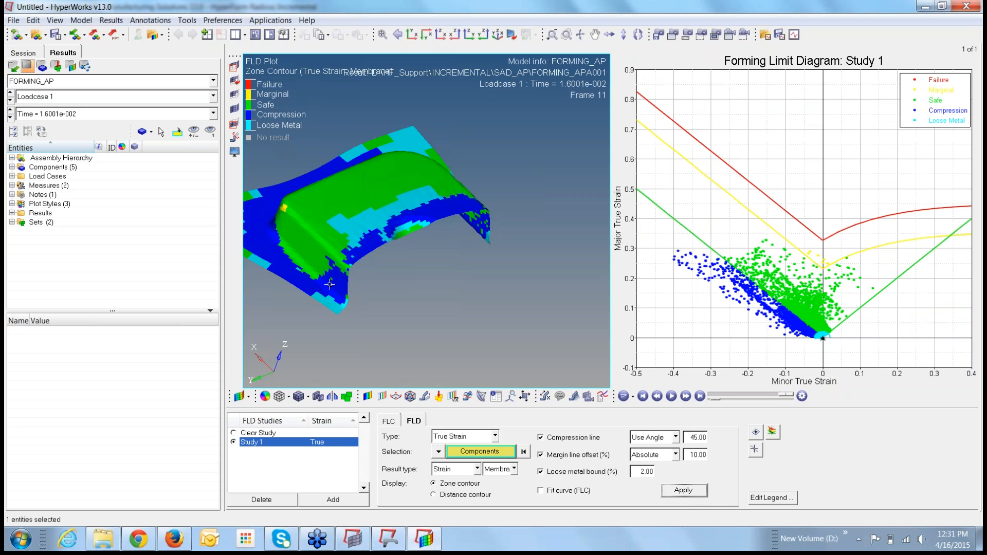
{"action": "left_click_drag", "start_coordinate": [329, 284], "coordinate": [402, 296], "text": "ctrl"}
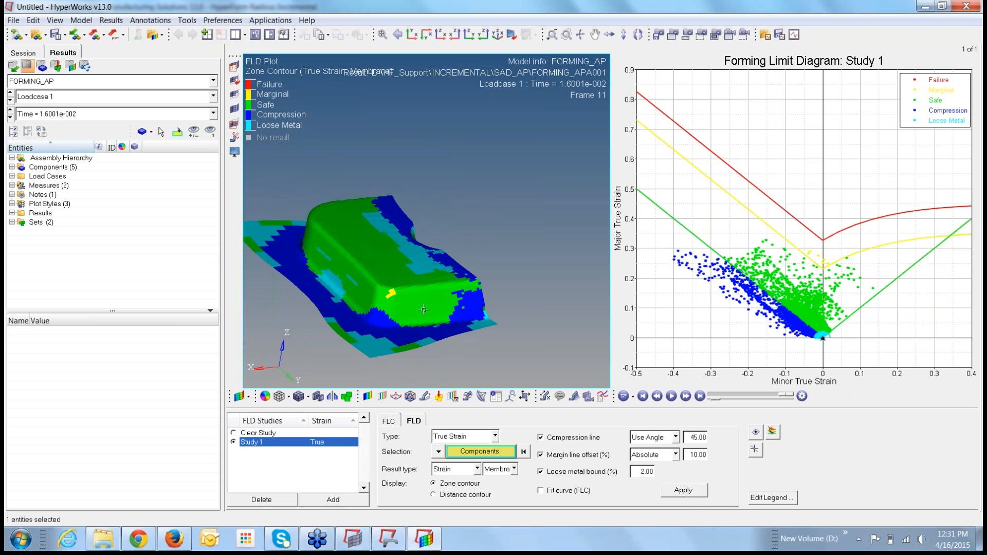
{"action": "left_click_drag", "start_coordinate": [410, 322], "coordinate": [475, 333], "text": "ctrl"}
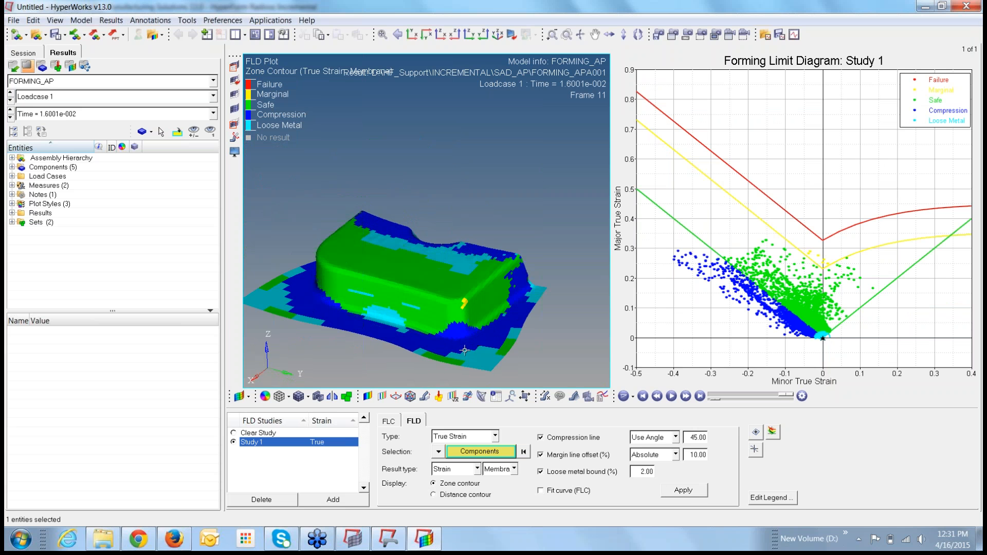
{"action": "left_click_drag", "start_coordinate": [480, 358], "coordinate": [394, 252], "text": "ctrl"}
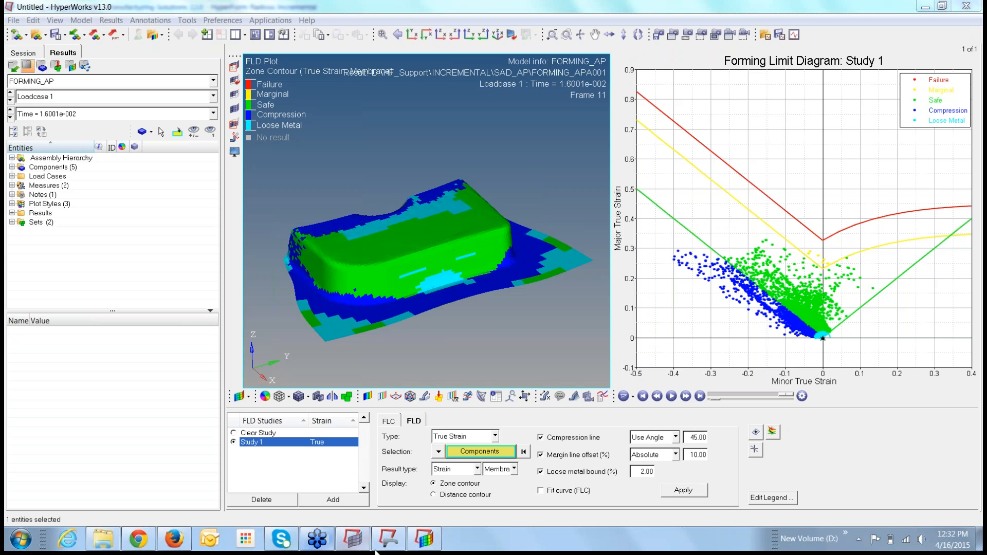
Switch to Manufacturing Solutions and start a new model, discarding the forming_autoprocess.hf data
{"action": "mouse_move", "coordinate": [429, 539]}
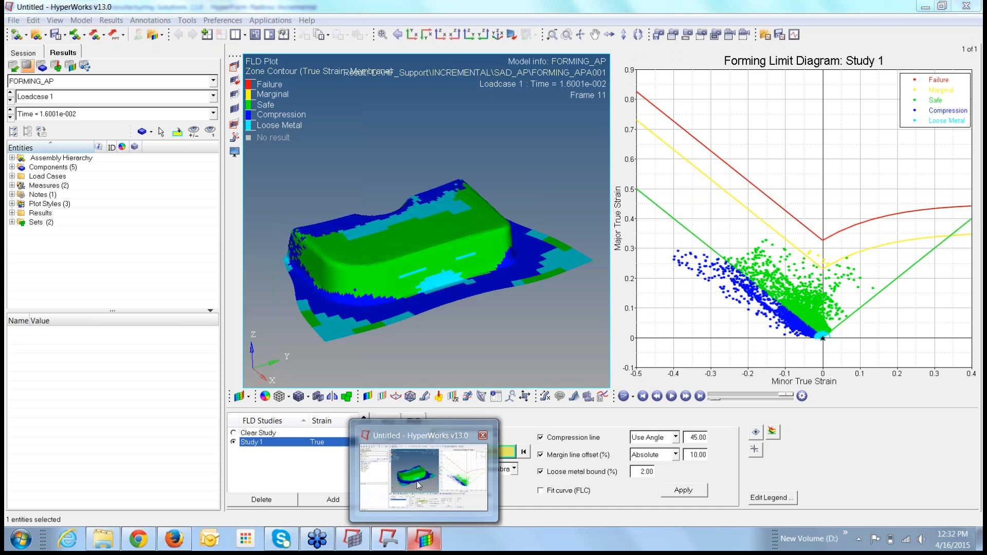
{"action": "mouse_move", "coordinate": [389, 541]}
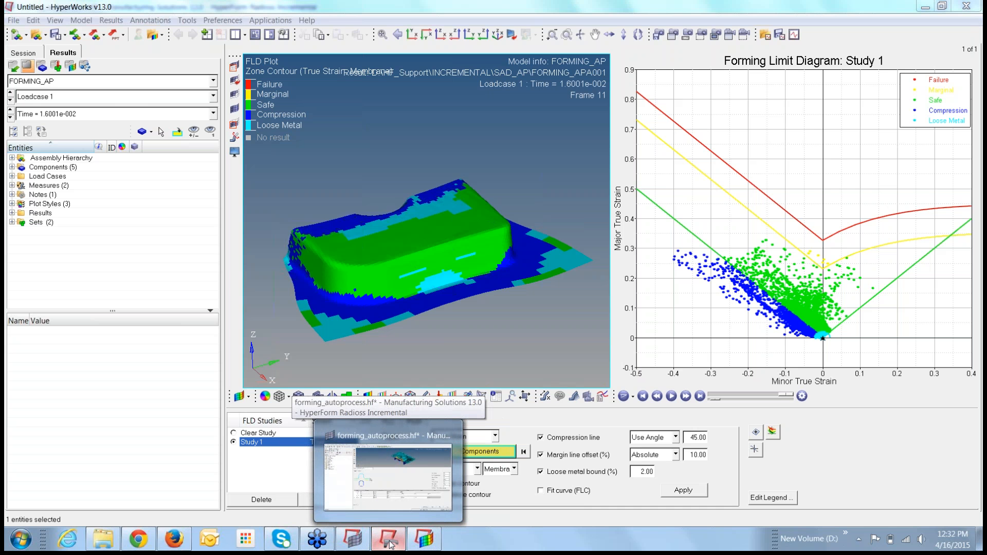
{"action": "left_click", "coordinate": [389, 543]}
{"action": "left_click", "coordinate": [16, 35]}
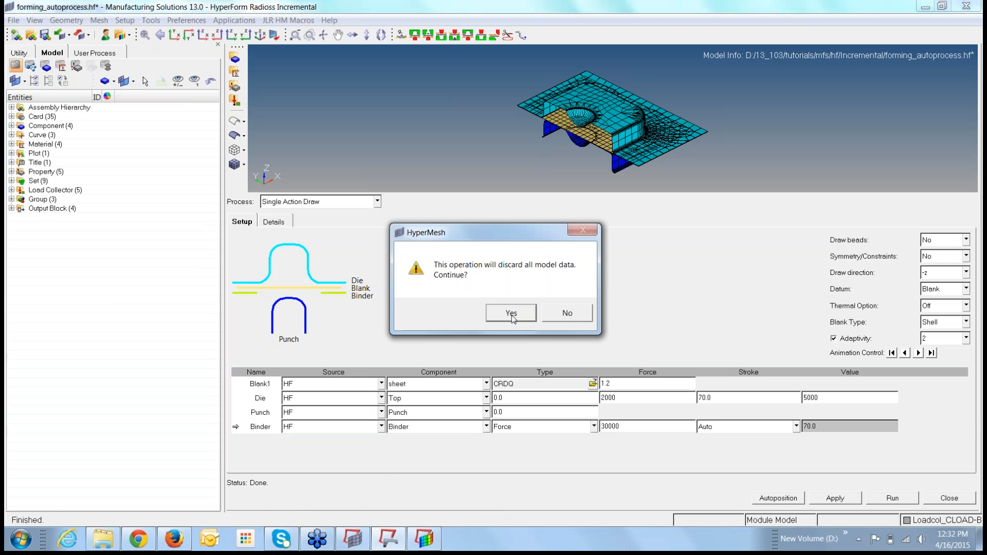
{"action": "left_click", "coordinate": [512, 314]}
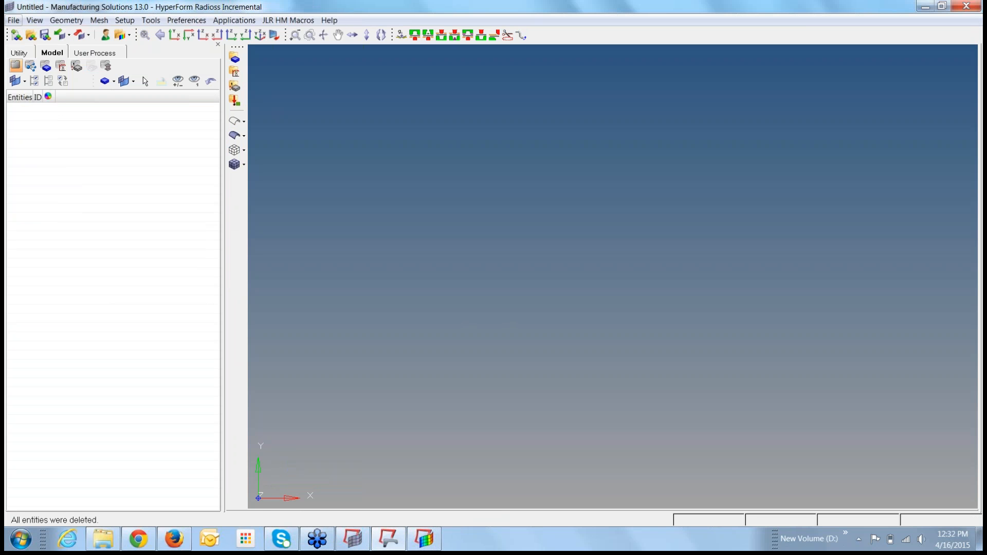
{"action": "left_click", "coordinate": [31, 36]}
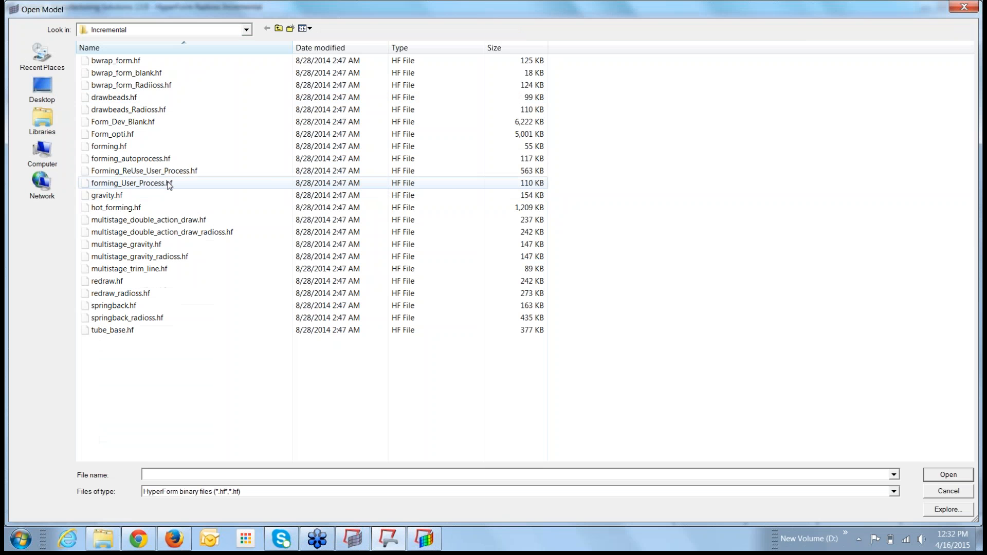
{"action": "left_click", "coordinate": [154, 184]}
{"action": "left_click", "coordinate": [948, 476]}
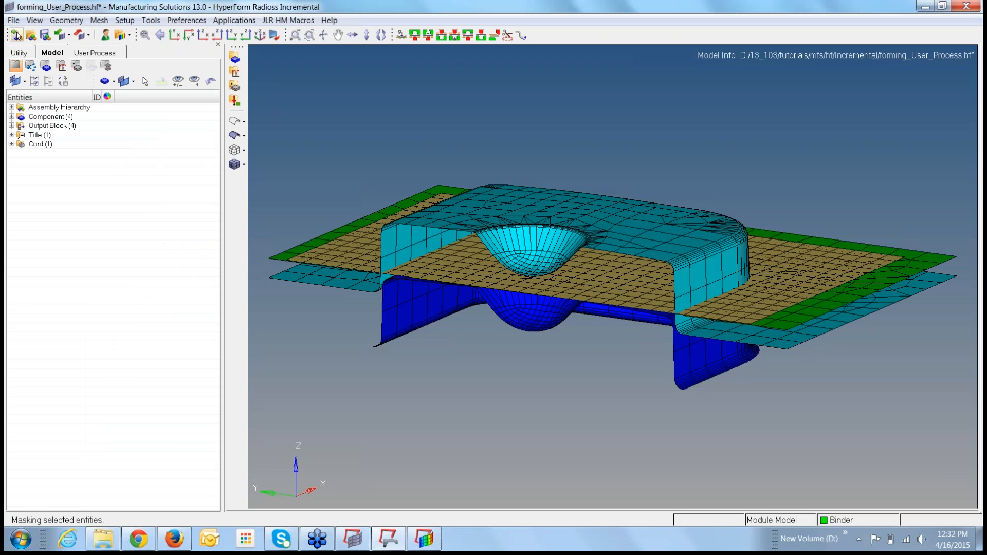
{"action": "left_click", "coordinate": [17, 35]}
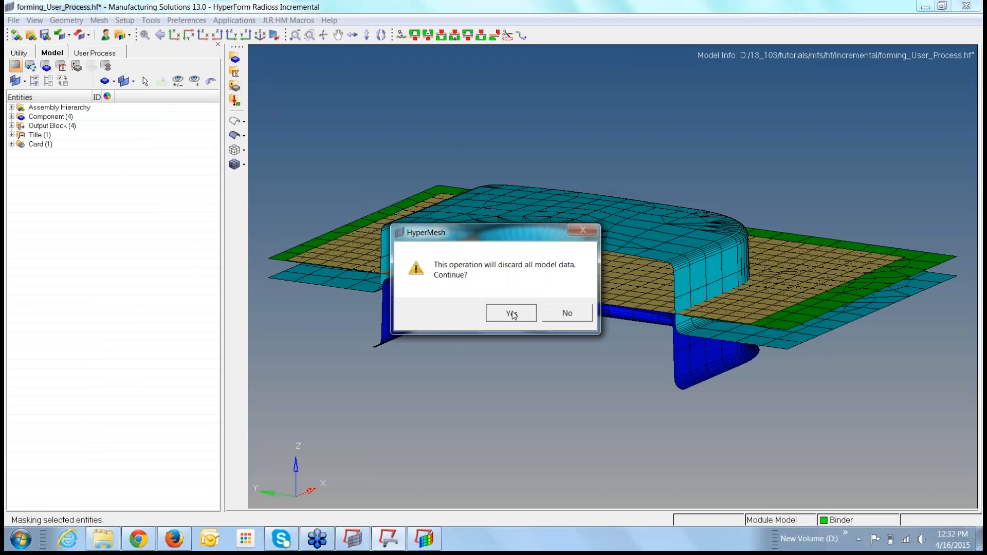
{"action": "left_click", "coordinate": [512, 314]}
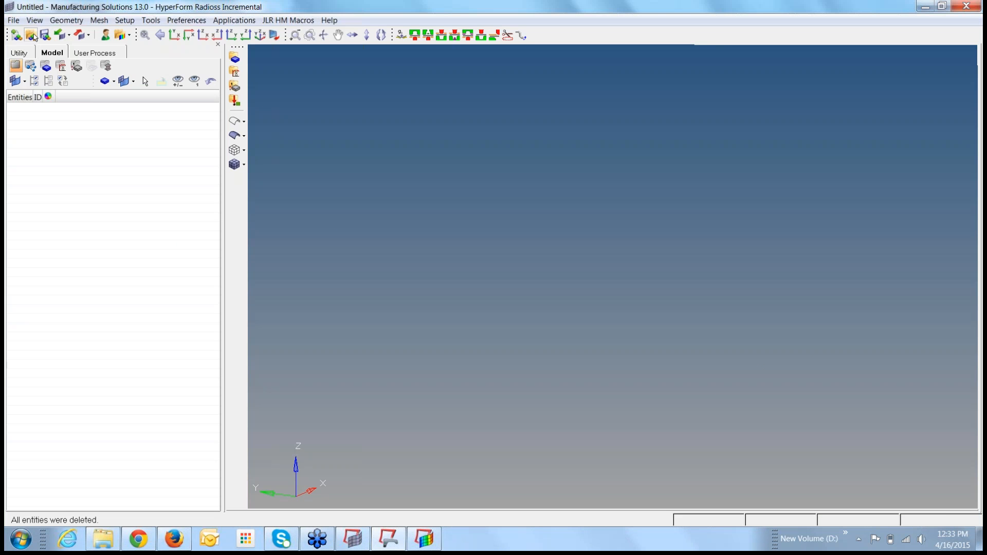
Open the model forming.hf from the Incremental folder
{"action": "left_click", "coordinate": [31, 38]}
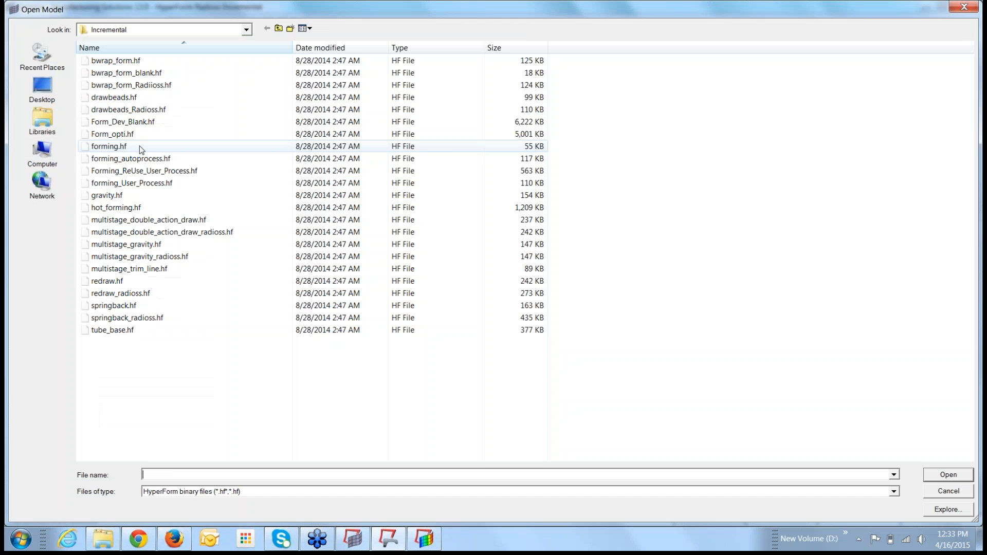
{"action": "left_click", "coordinate": [200, 147]}
{"action": "left_click", "coordinate": [946, 475]}
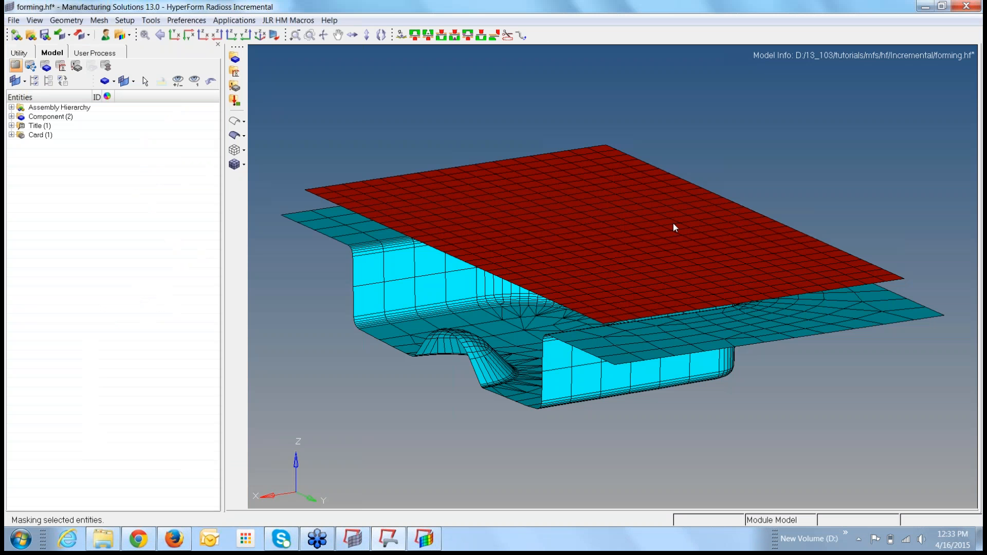
{"action": "left_click", "coordinate": [980, 148]}
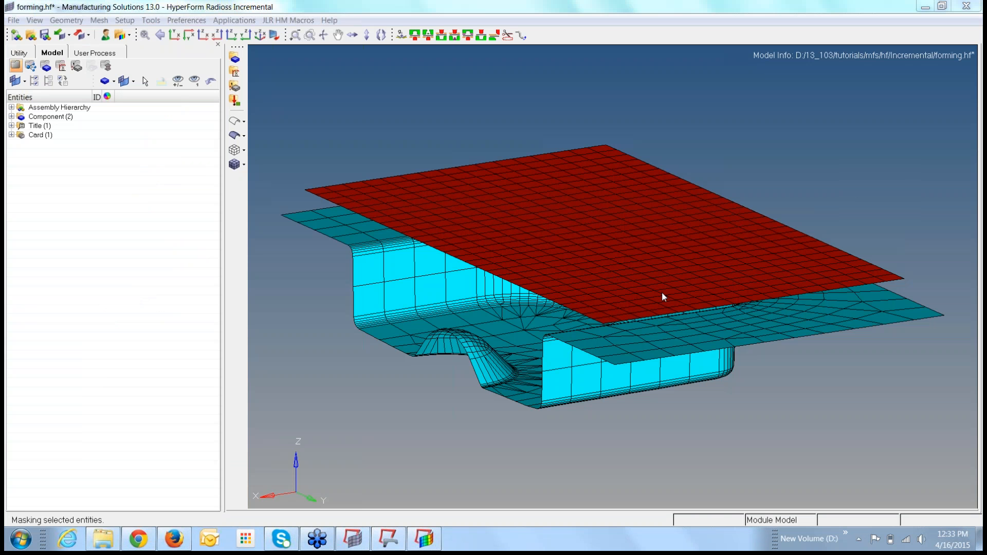
Switch to HyperWorks and capture an image of the graphics area with the FLD results to the clipboard
{"action": "left_click", "coordinate": [426, 541]}
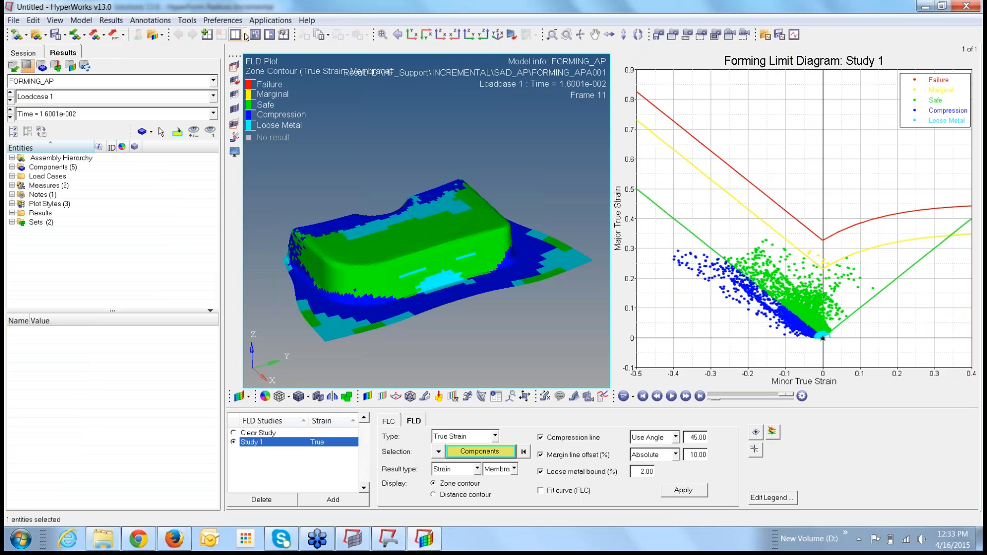
{"action": "left_click", "coordinate": [241, 35]}
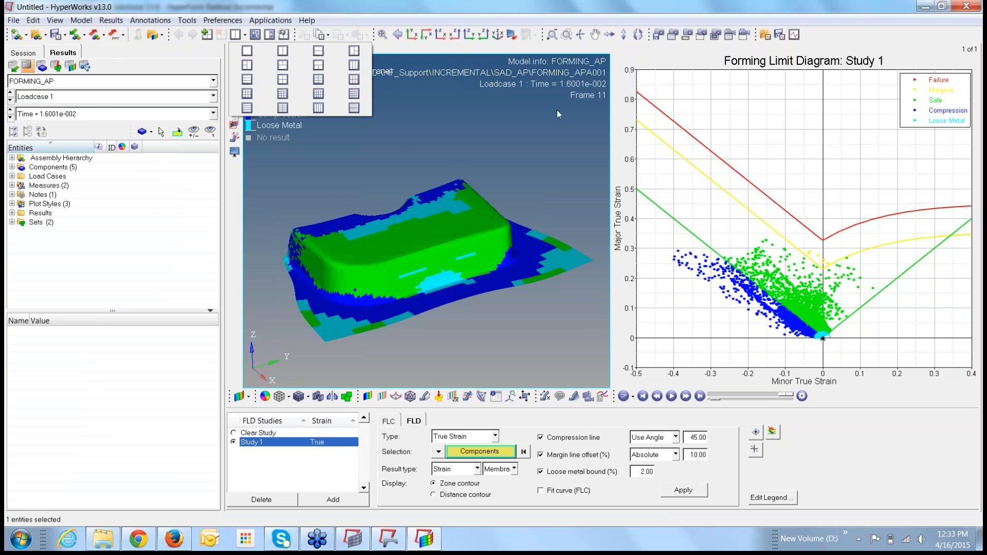
{"action": "left_click", "coordinate": [660, 172]}
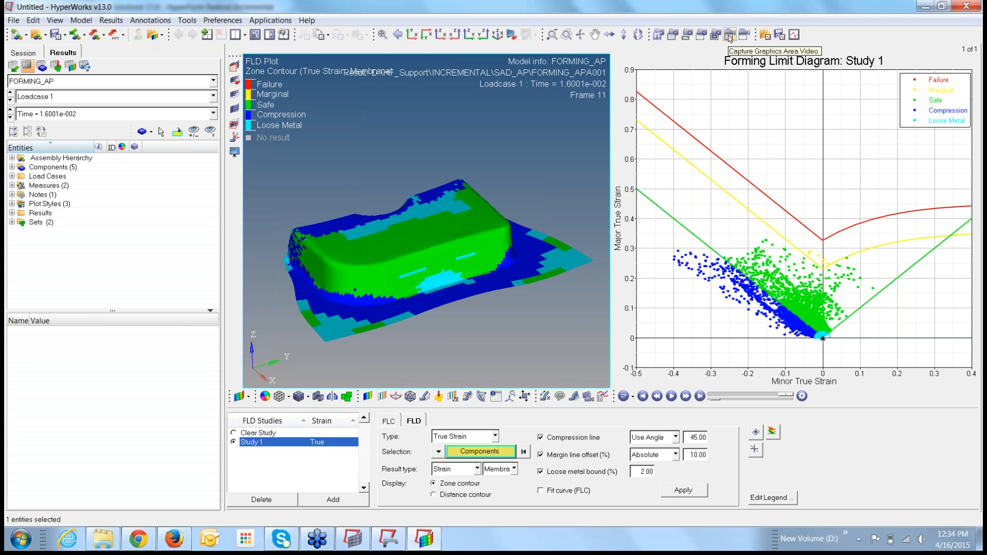
{"action": "left_click", "coordinate": [672, 36]}
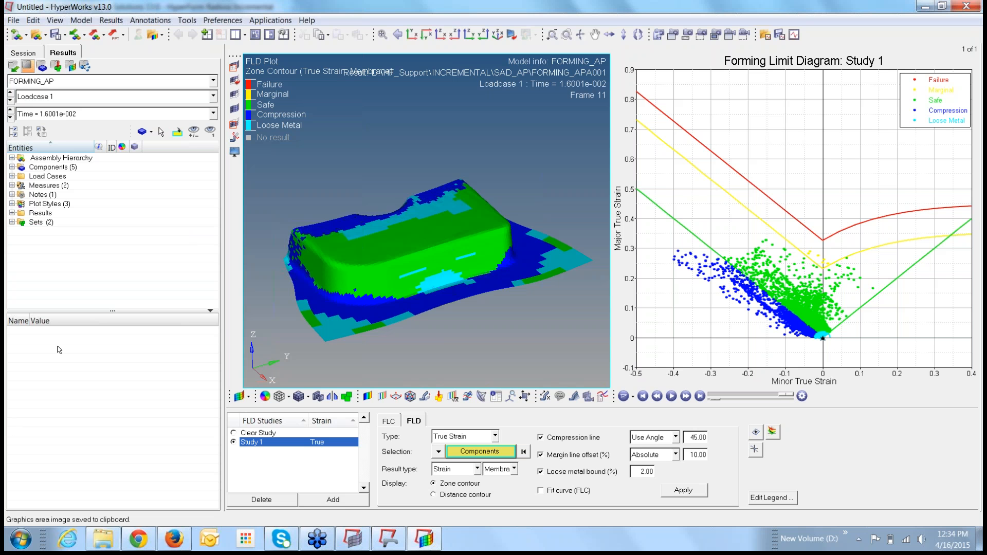
{"action": "left_click", "coordinate": [975, 146]}
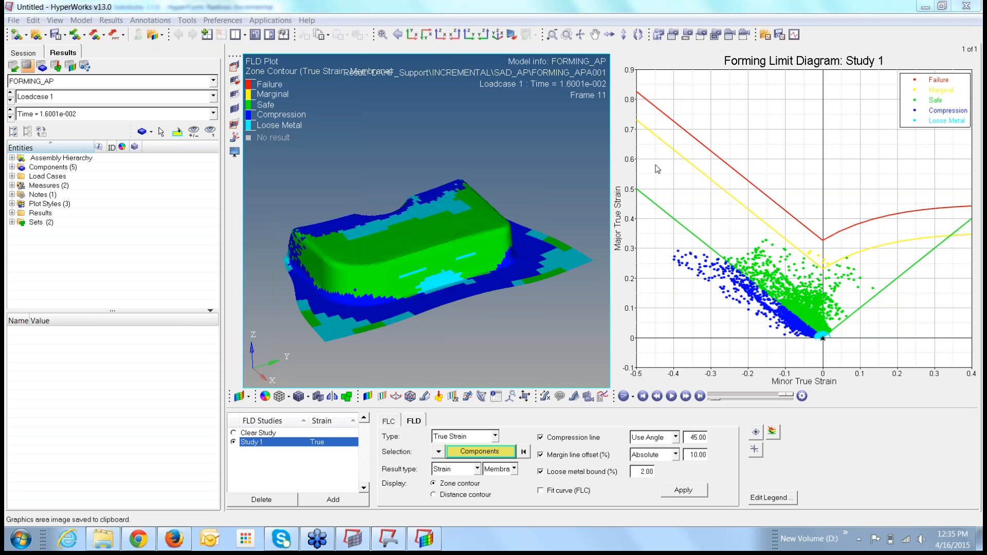
Make the contour window active and change the page to a single-window layout
{"action": "left_click", "coordinate": [696, 179]}
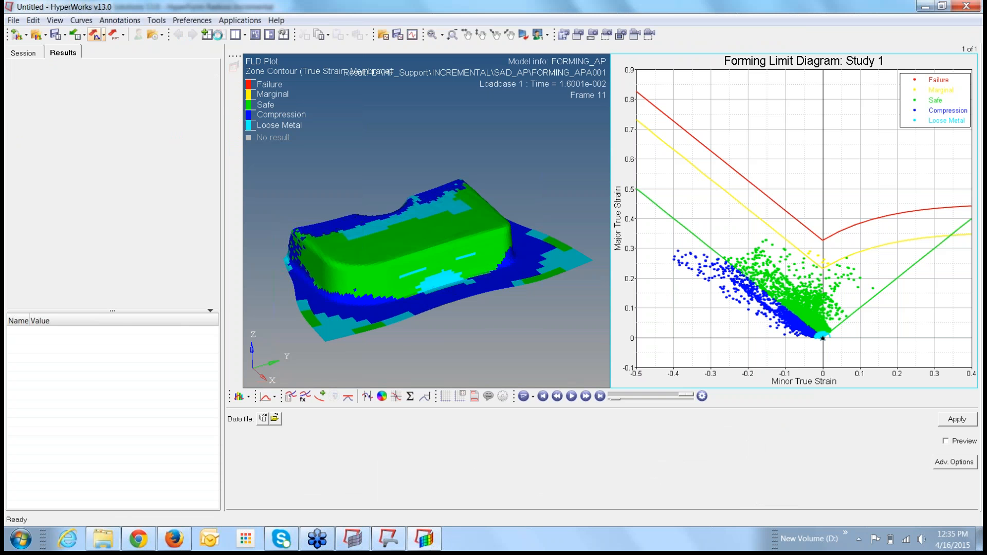
{"action": "left_click", "coordinate": [301, 135]}
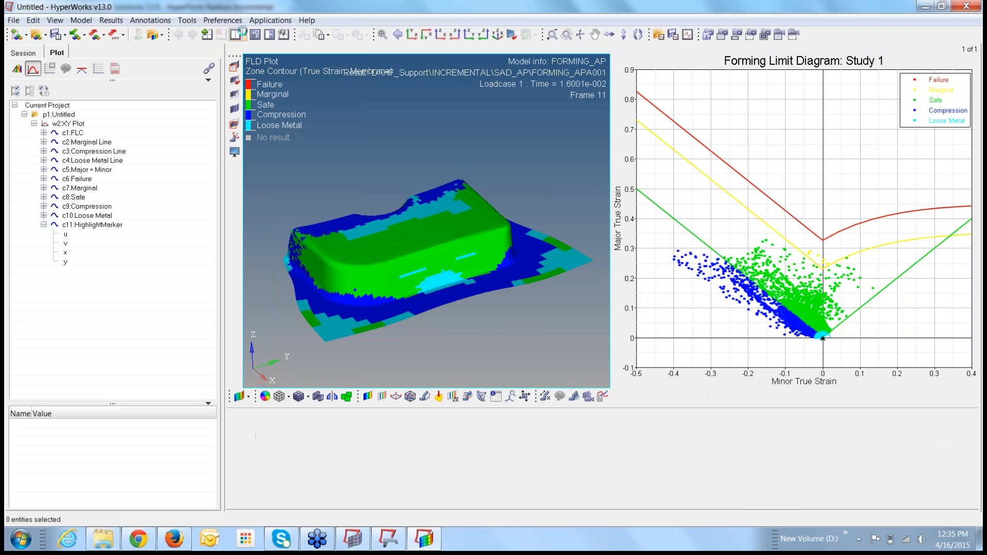
{"action": "left_click", "coordinate": [246, 35]}
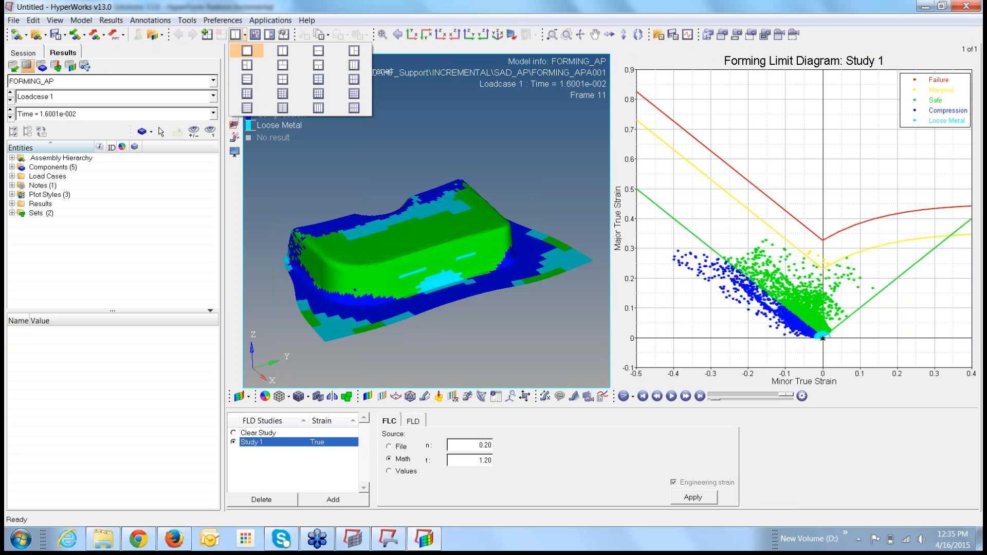
{"action": "left_click", "coordinate": [247, 51]}
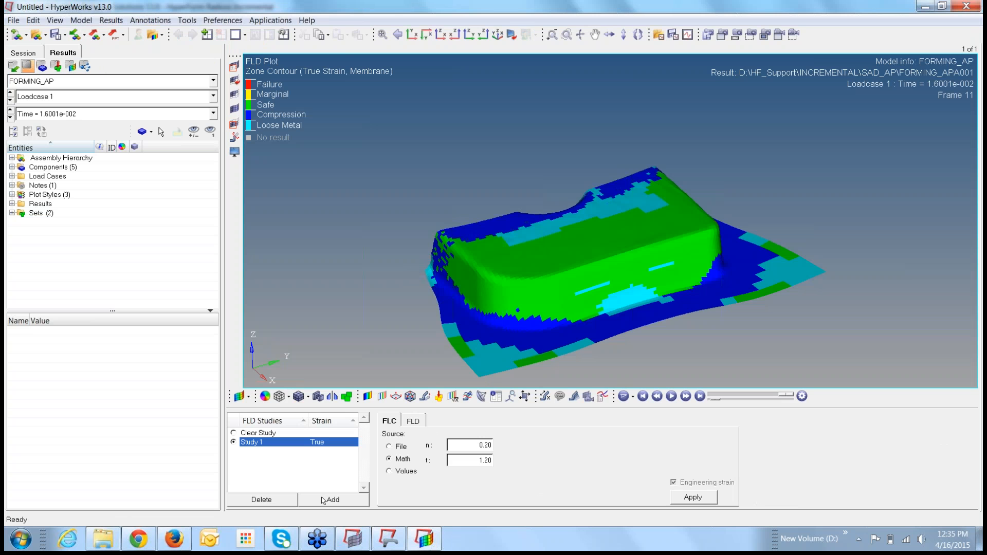
Reapply Study 1's math-based forming limit curve through the FLD tool and plot the sheet's diagram as a True Strain zone contour
{"action": "left_click", "coordinate": [188, 20]}
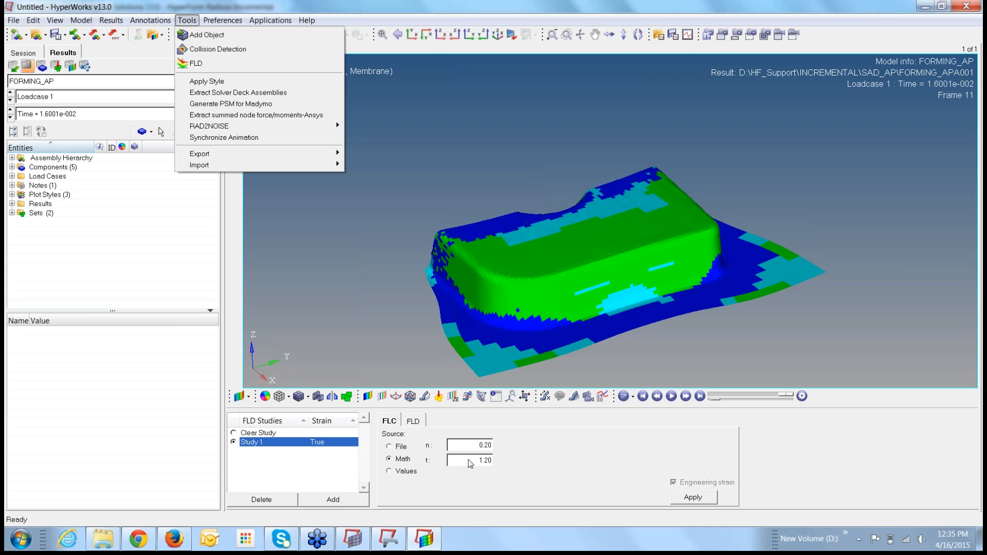
{"action": "left_click", "coordinate": [711, 503]}
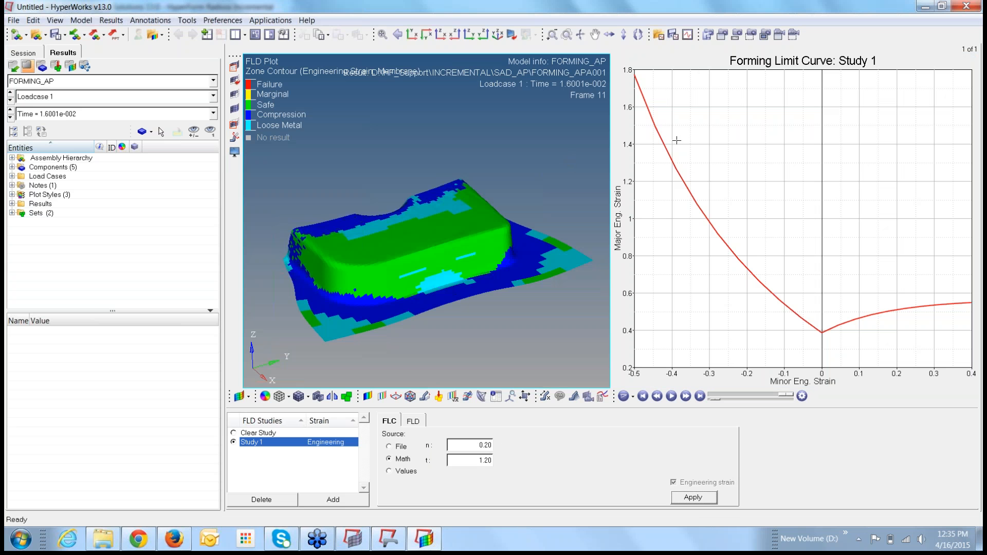
{"action": "left_click", "coordinate": [416, 422]}
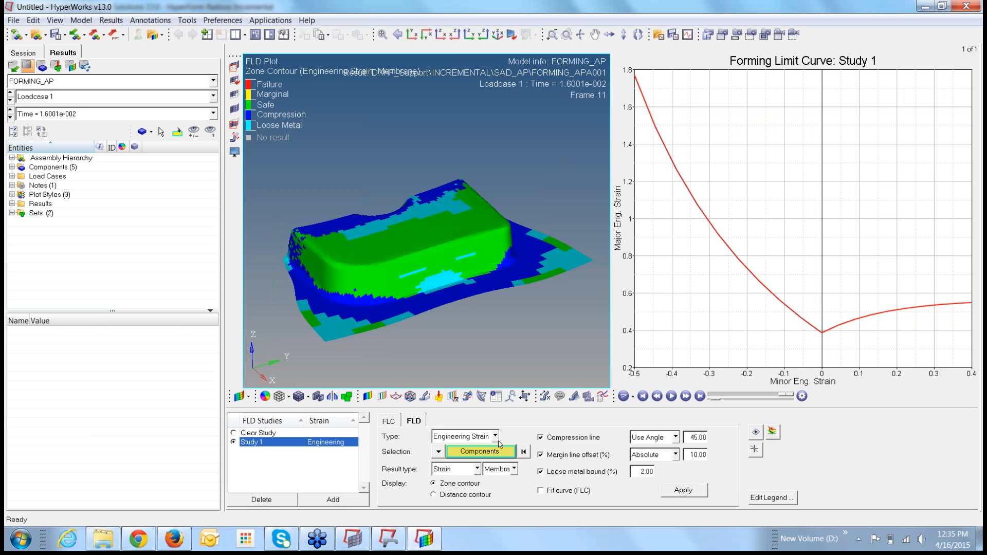
{"action": "left_click", "coordinate": [495, 436]}
{"action": "left_click", "coordinate": [460, 454]}
{"action": "left_click", "coordinate": [430, 261]}
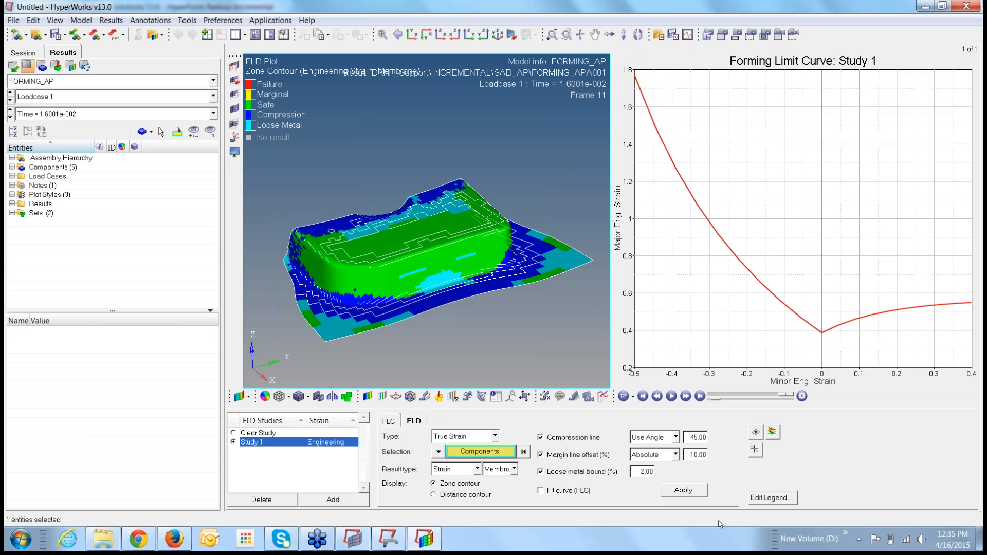
{"action": "left_click", "coordinate": [690, 492]}
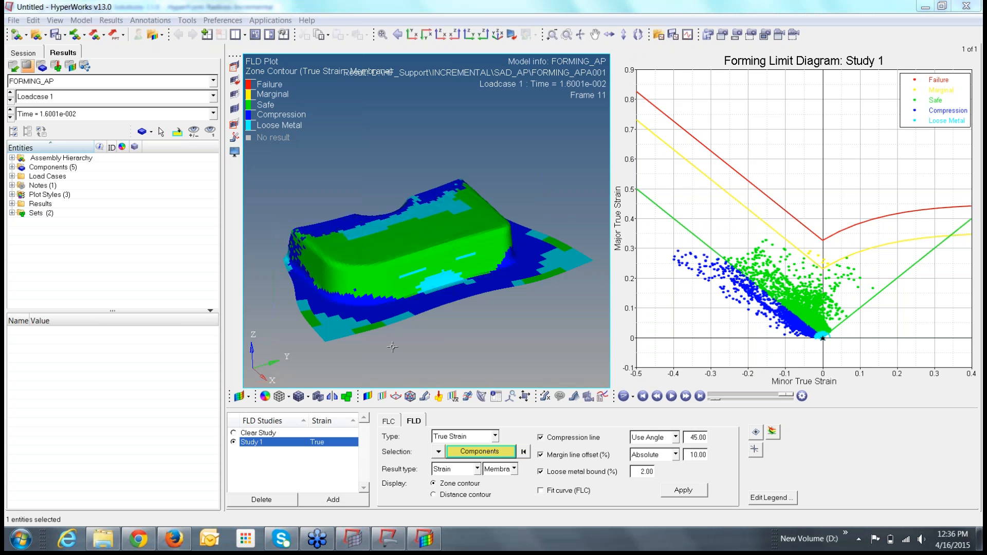
Switch to Manufacturing Solutions and examine the blank and die mesh of the forming.hf model from above
{"action": "left_click", "coordinate": [388, 540]}
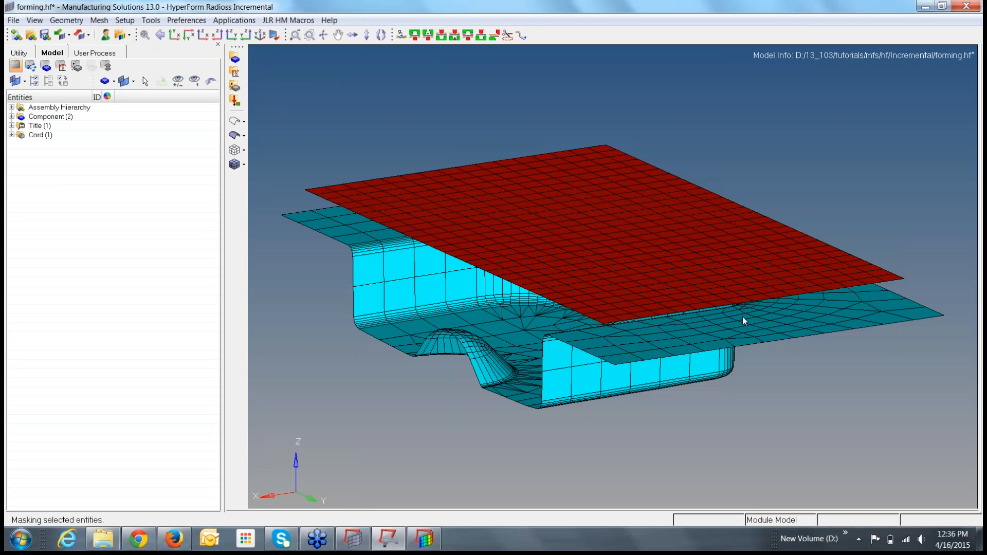
{"action": "left_click_drag", "start_coordinate": [553, 271], "coordinate": [536, 379], "text": "ctrl"}
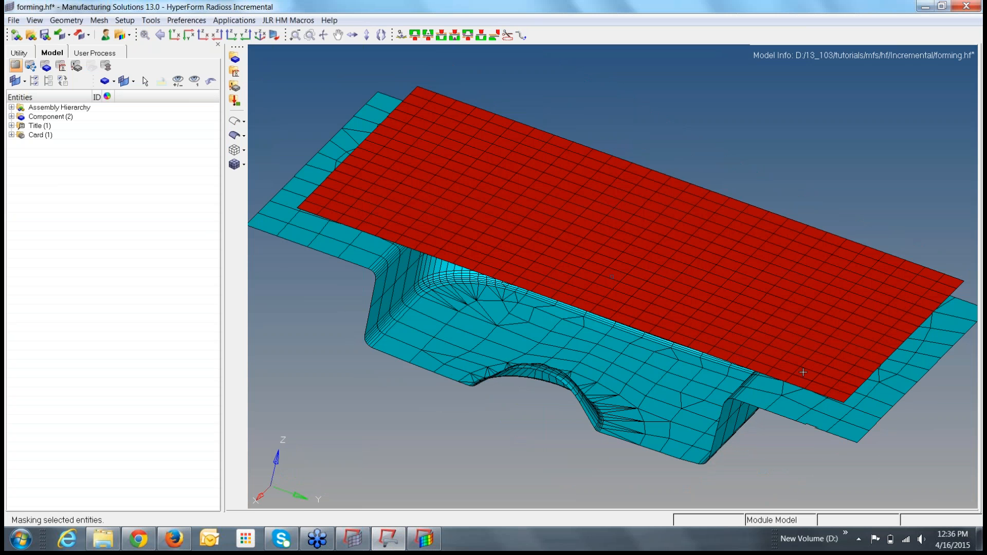
Examine the blank and die mesh from above and below, and open the Tool Setup for the forming model
{"action": "left_click_drag", "start_coordinate": [803, 372], "coordinate": [774, 73], "text": "ctrl"}
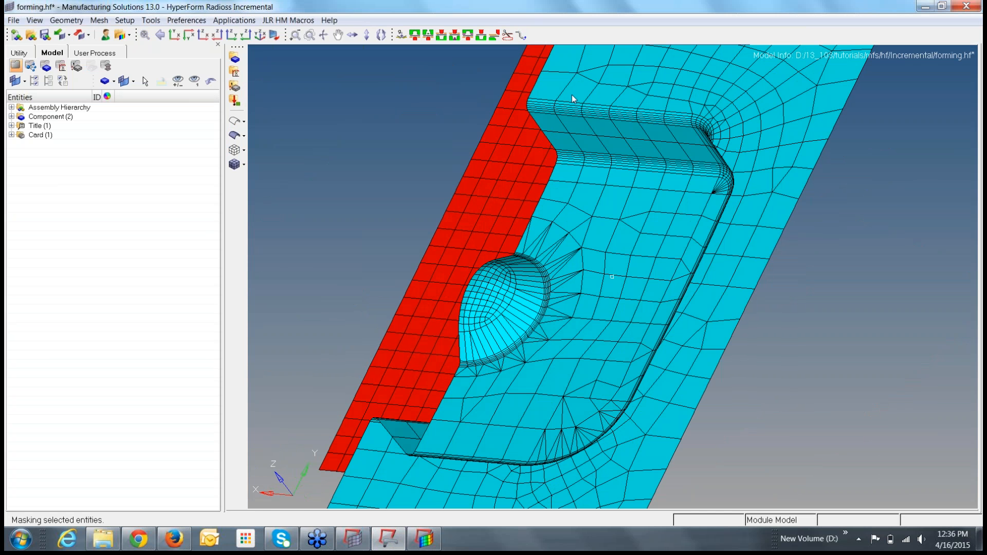
{"action": "left_click_drag", "start_coordinate": [612, 166], "coordinate": [341, 314], "text": "ctrl"}
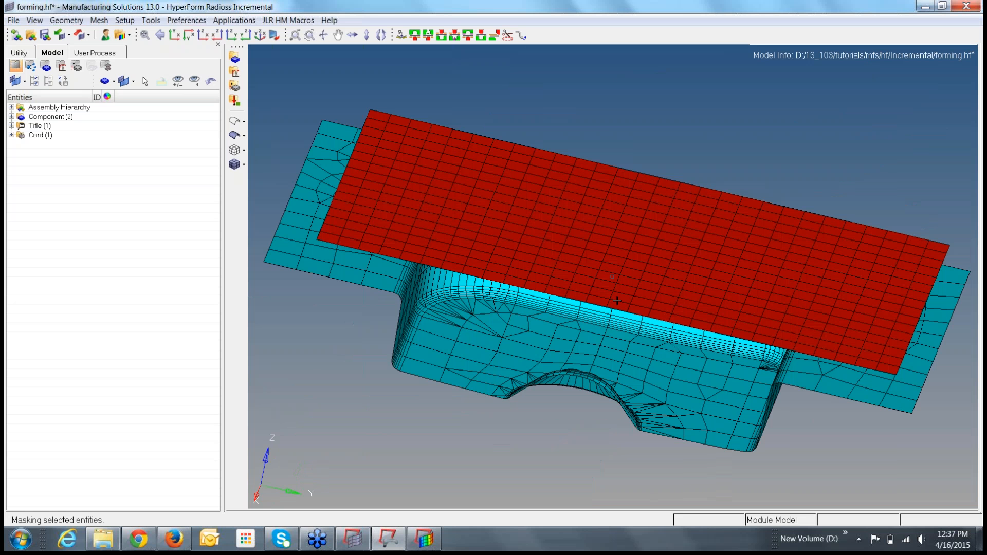
{"action": "left_click_drag", "start_coordinate": [617, 300], "coordinate": [379, 174], "text": "ctrl"}
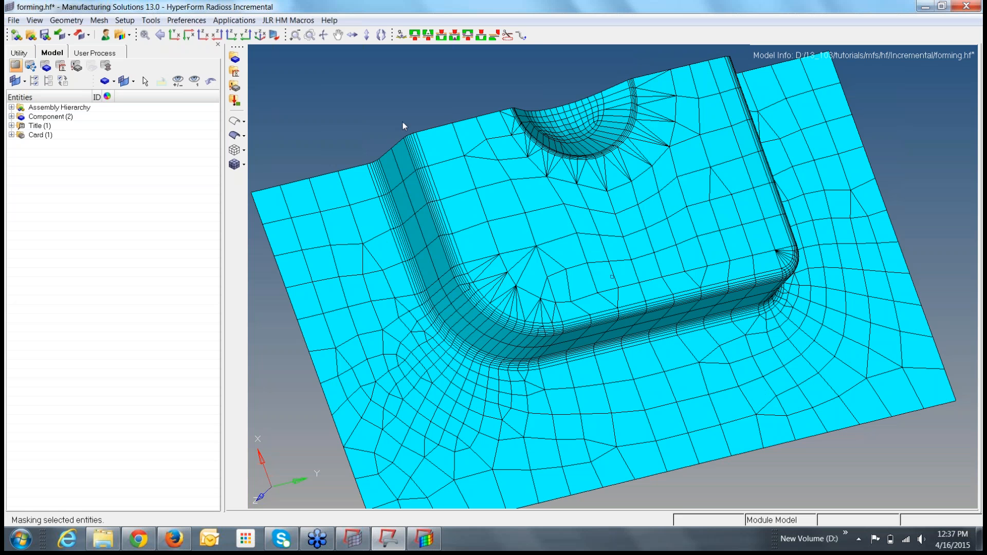
{"action": "left_click", "coordinate": [153, 21]}
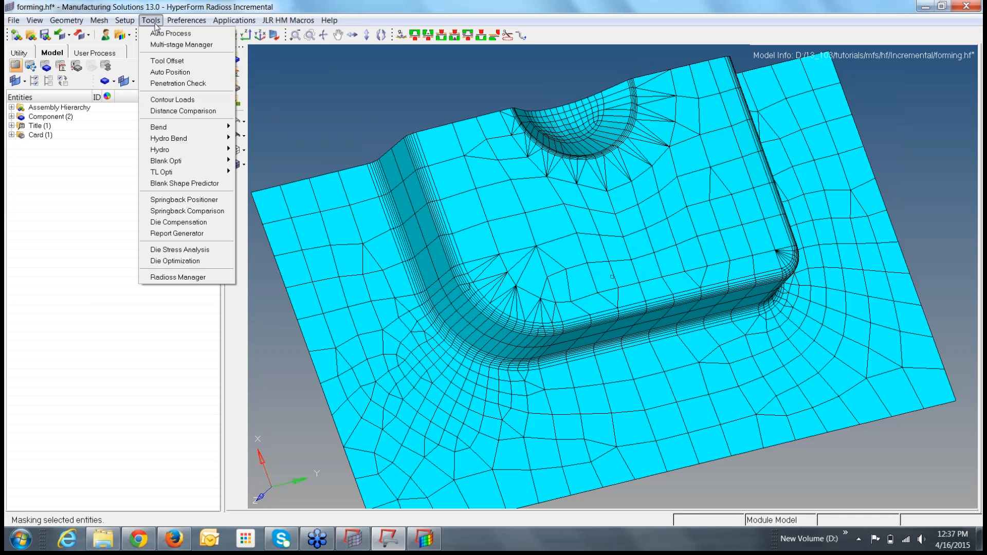
{"action": "mouse_move", "coordinate": [124, 20]}
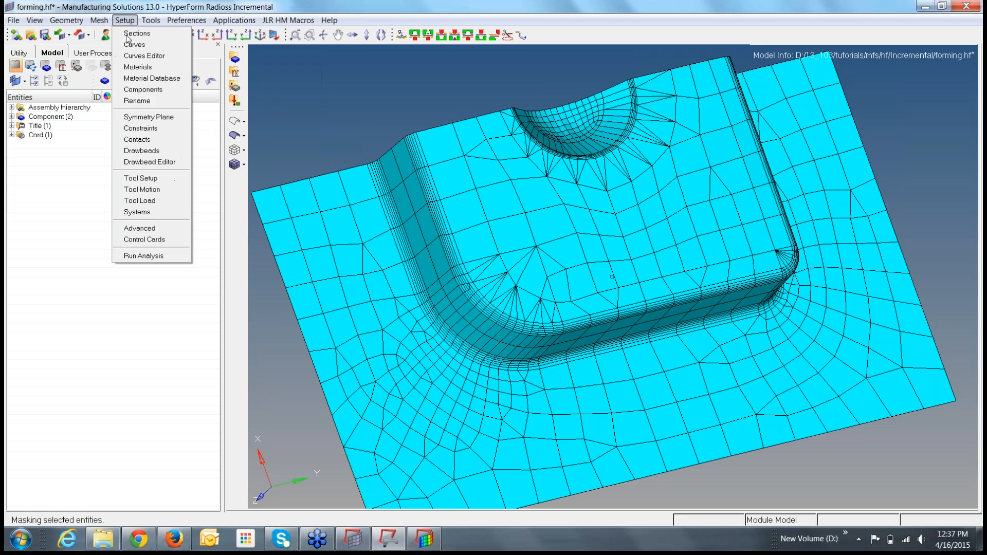
{"action": "left_click", "coordinate": [142, 179]}
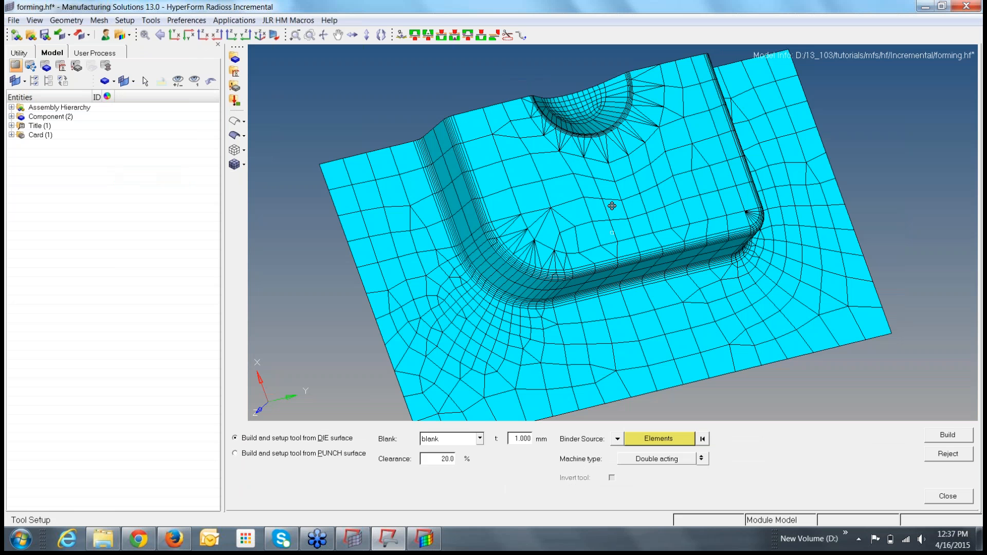
Set the blank thickness to 1.2 mm in the Tool Setup and work out the 20% clearance as 1.2 × 0.2 in Calculator
{"action": "left_click_drag", "start_coordinate": [612, 206], "coordinate": [611, 264], "text": "ctrl"}
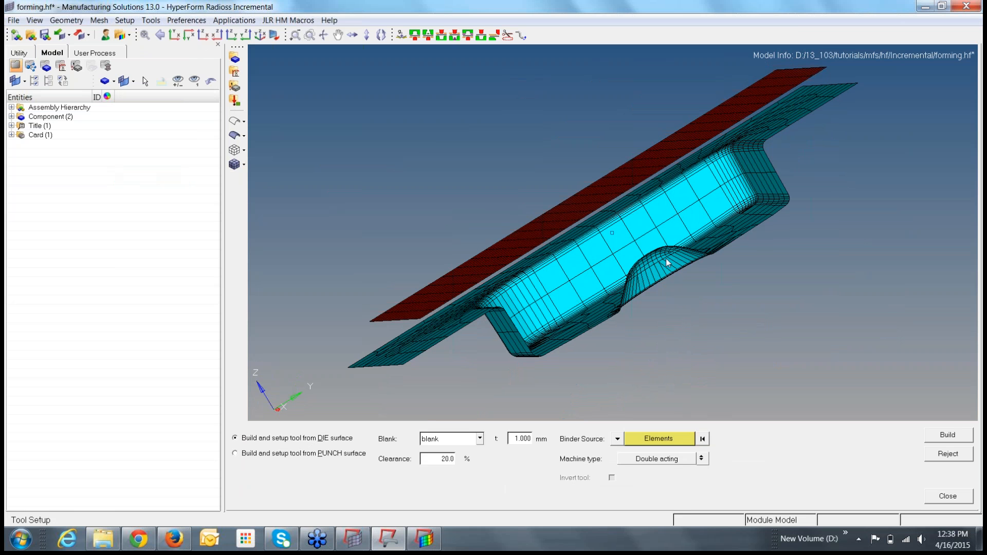
{"action": "double_click", "coordinate": [518, 441]}
{"action": "type", "text": "1"}
{"action": "key", "text": "XF86Calculator"}
{"action": "type", "text": "1.2 "}
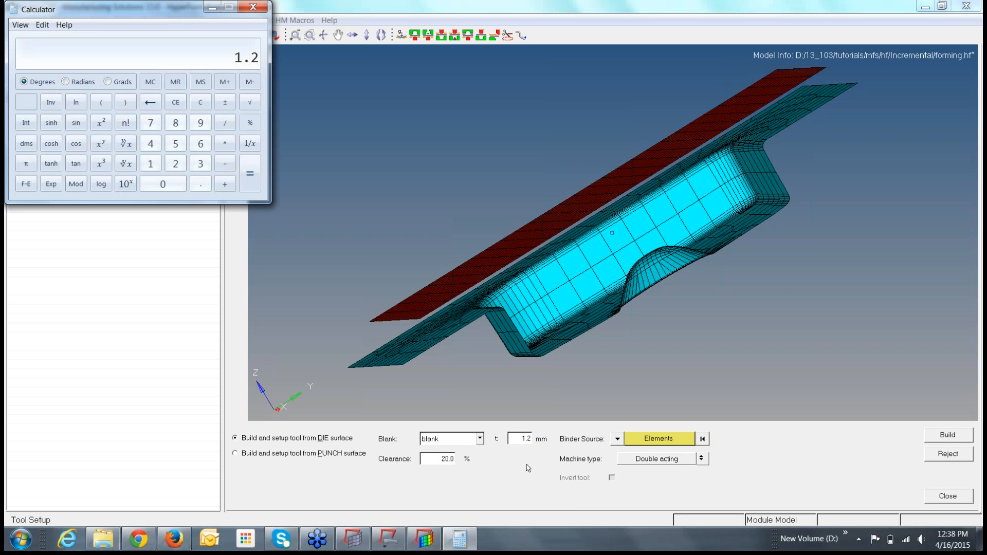
{"action": "type", "text": "* 0.2"}
{"action": "key", "text": "Return"}
{"action": "left_click", "coordinate": [253, 8]}
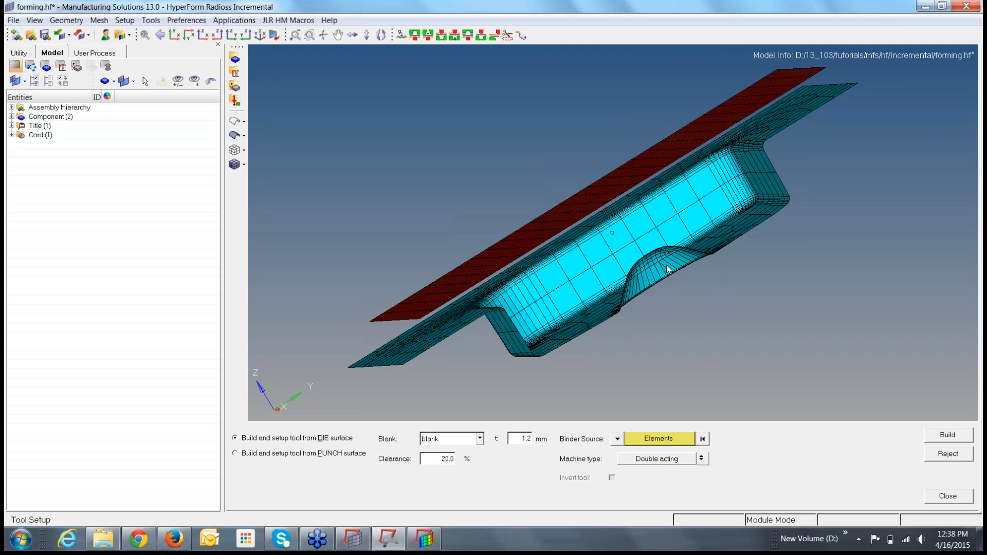
Hide the blank so that only the die mesh is displayed, and return to the Tool Setup
{"action": "left_click_drag", "start_coordinate": [634, 211], "coordinate": [620, 314], "text": "ctrl"}
{"action": "key", "text": "d"}
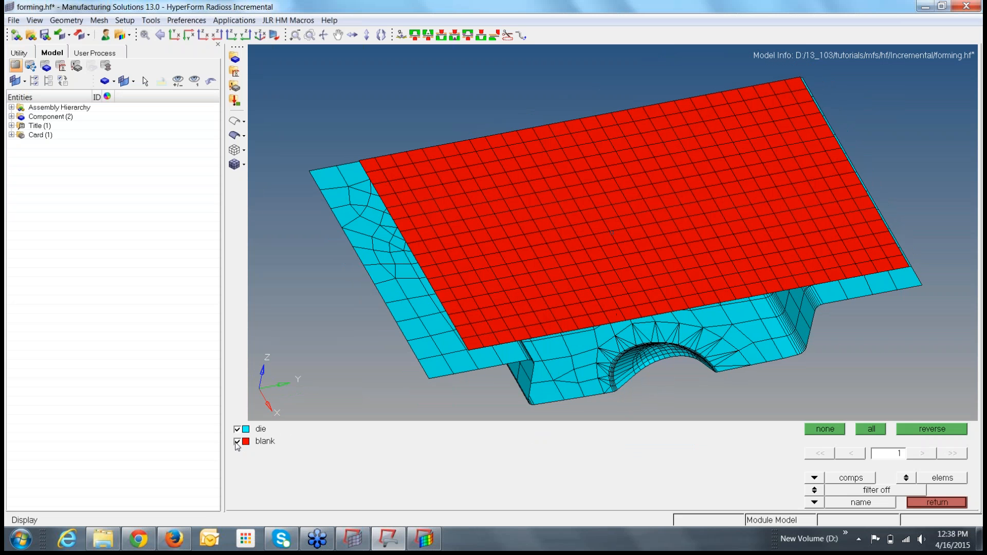
{"action": "left_click", "coordinate": [237, 442]}
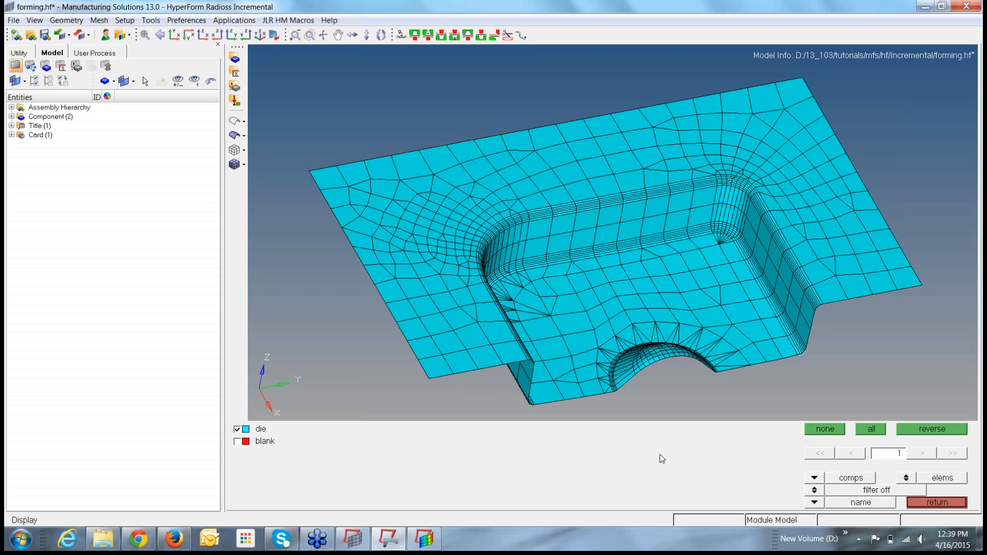
{"action": "left_click", "coordinate": [937, 503]}
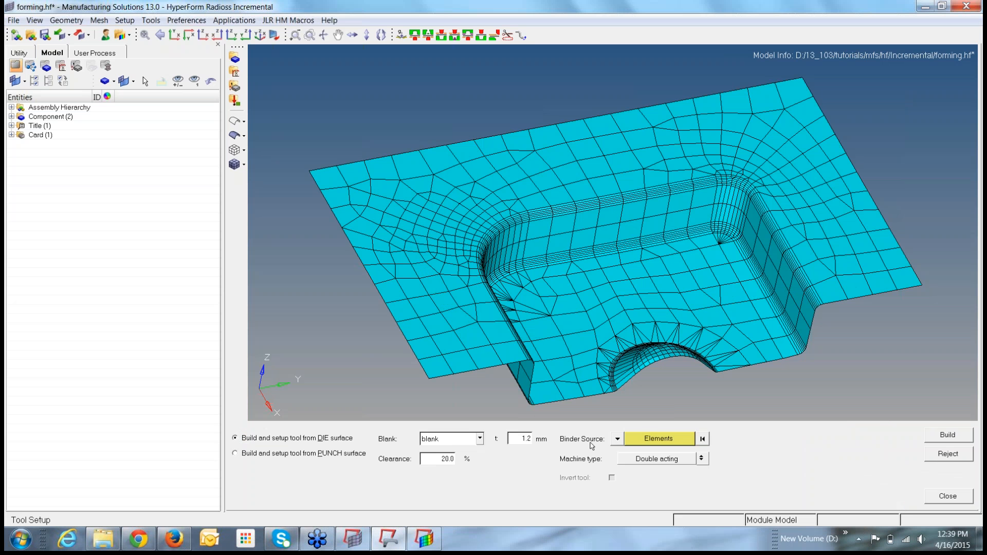
Assign the die's flat flange elements as binder source using a plane through its nodes, and try to build the double-acting tools
{"action": "left_click", "coordinate": [646, 438]}
{"action": "left_click", "coordinate": [647, 438]}
{"action": "left_click", "coordinate": [304, 430]}
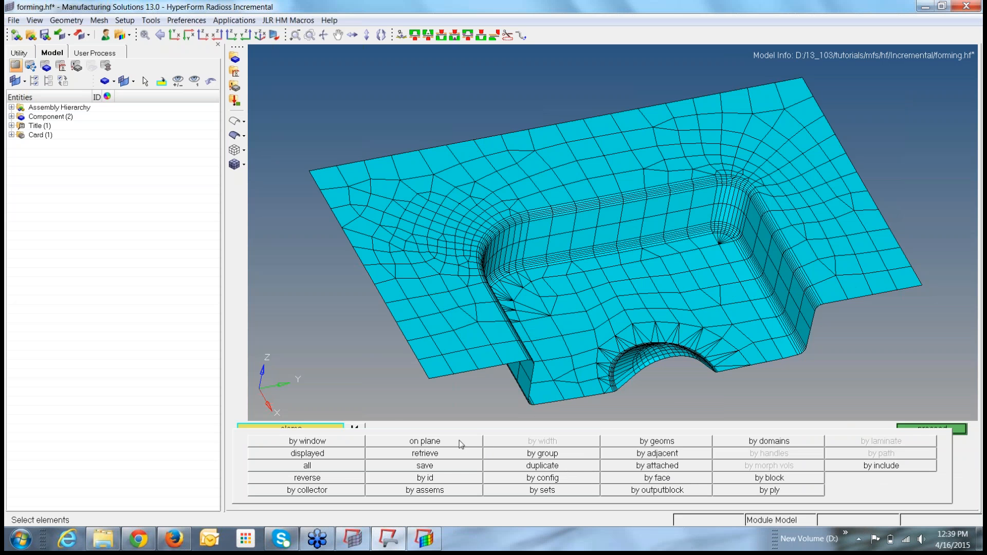
{"action": "left_click", "coordinate": [424, 441]}
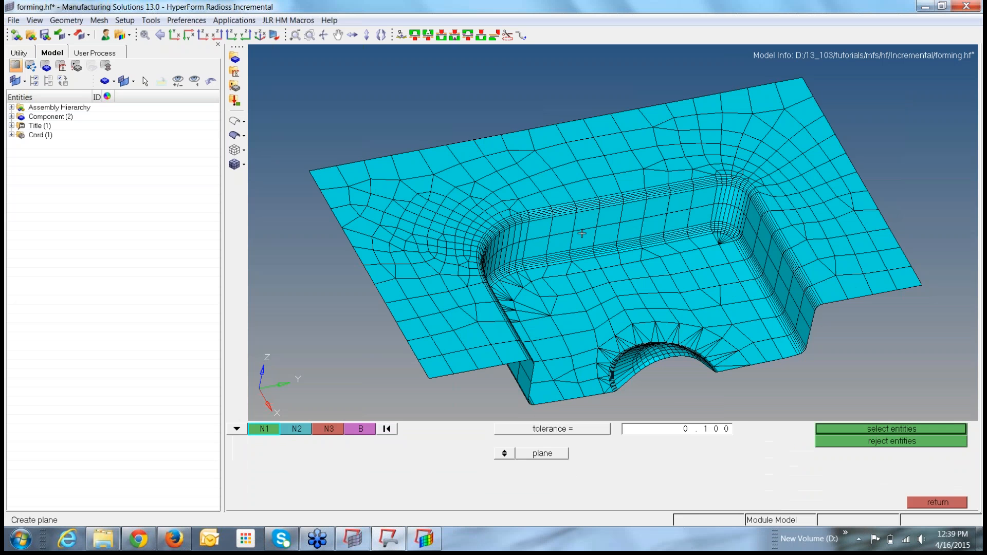
{"action": "left_click", "coordinate": [622, 132]}
{"action": "left_click", "coordinate": [631, 150]}
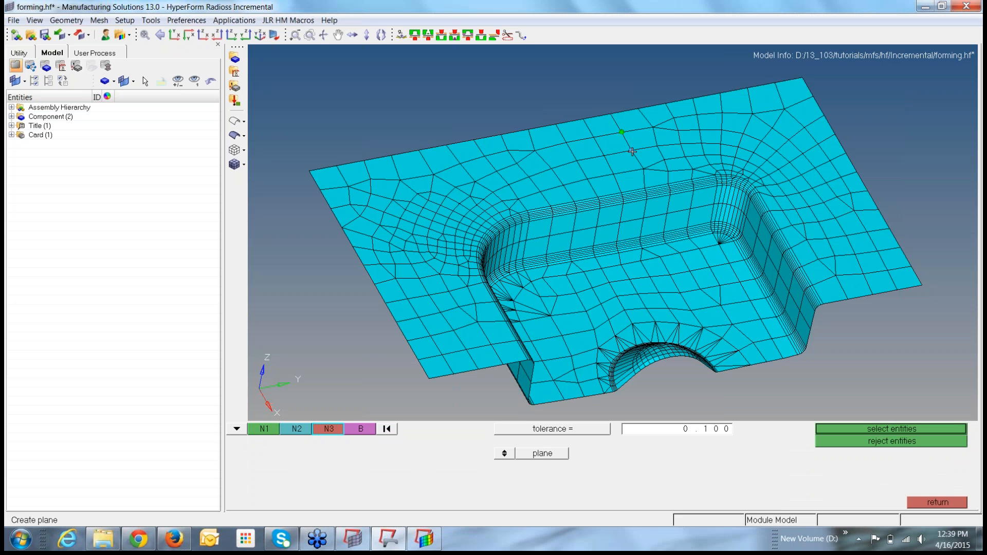
{"action": "left_click", "coordinate": [604, 155]}
{"action": "left_click", "coordinate": [593, 137]}
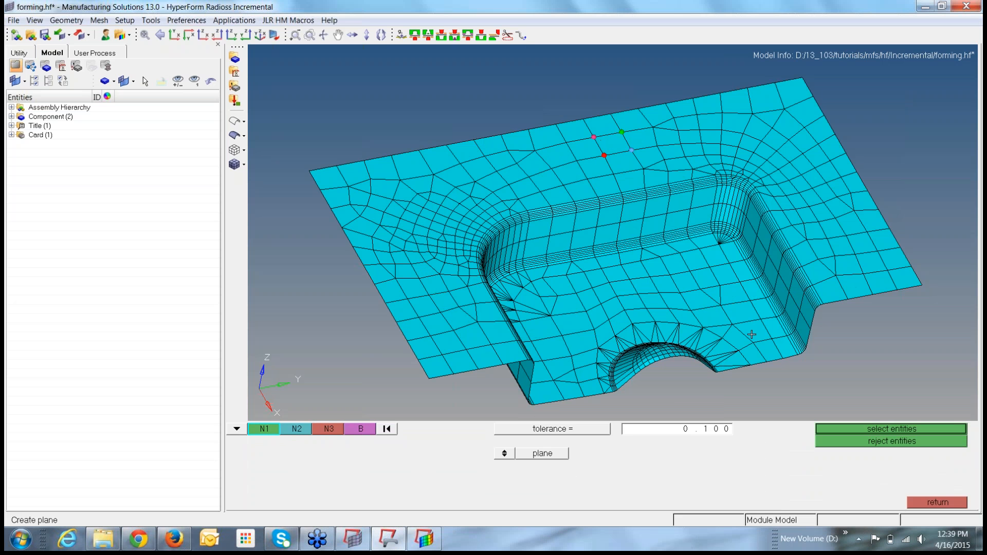
{"action": "left_click", "coordinate": [903, 430]}
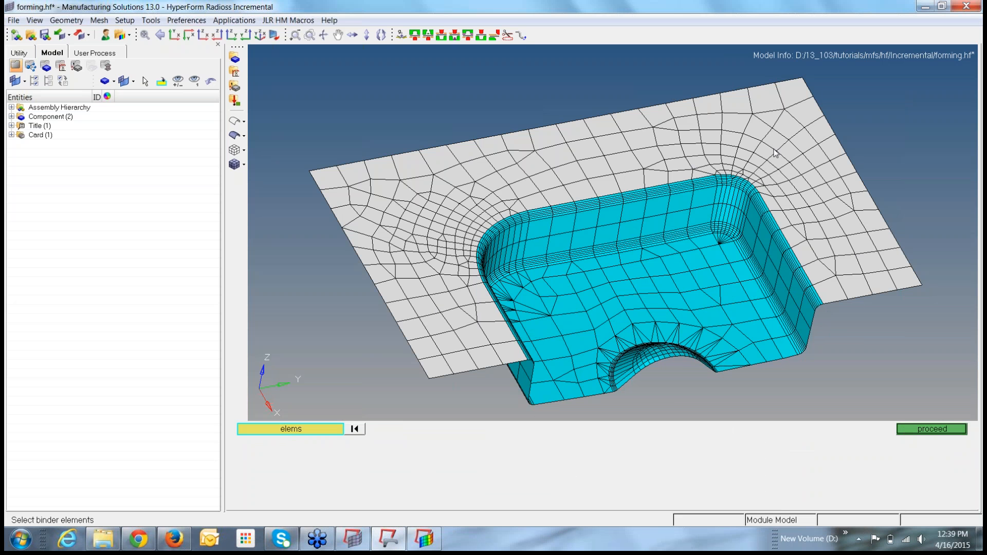
{"action": "left_click", "coordinate": [930, 429]}
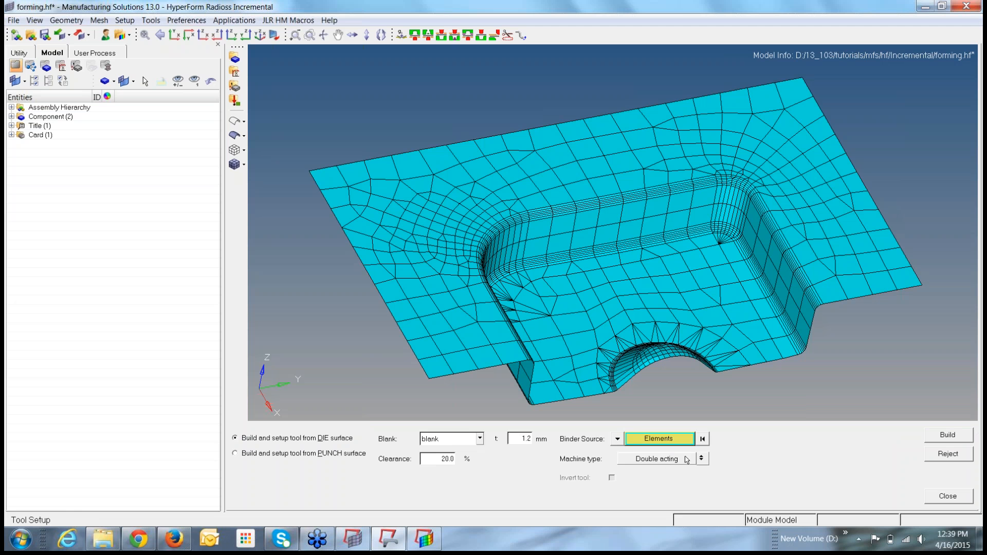
{"action": "left_click", "coordinate": [949, 435]}
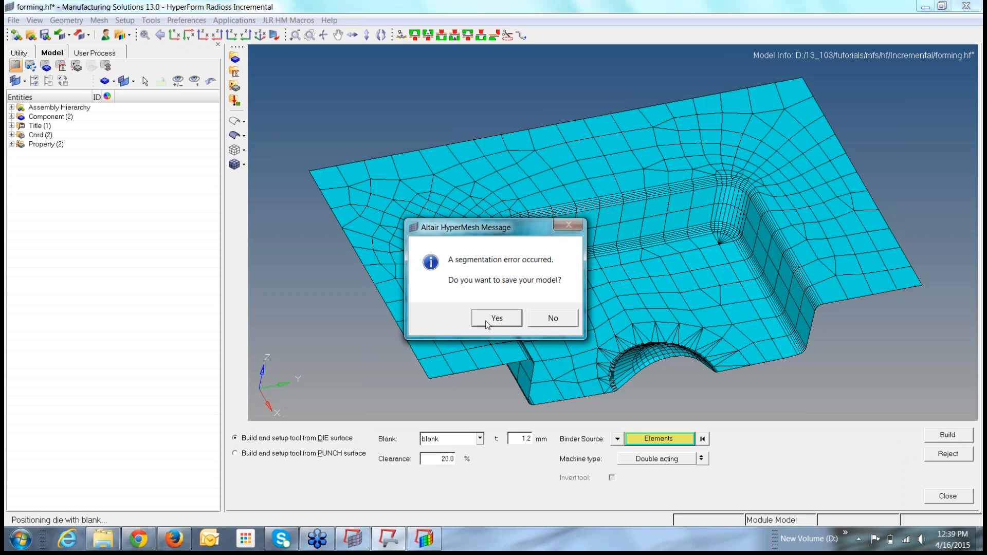
Save the crashed model as crash0.hf in D:/HF_Support/INCREMENTAL and exit the session
{"action": "left_click", "coordinate": [487, 324]}
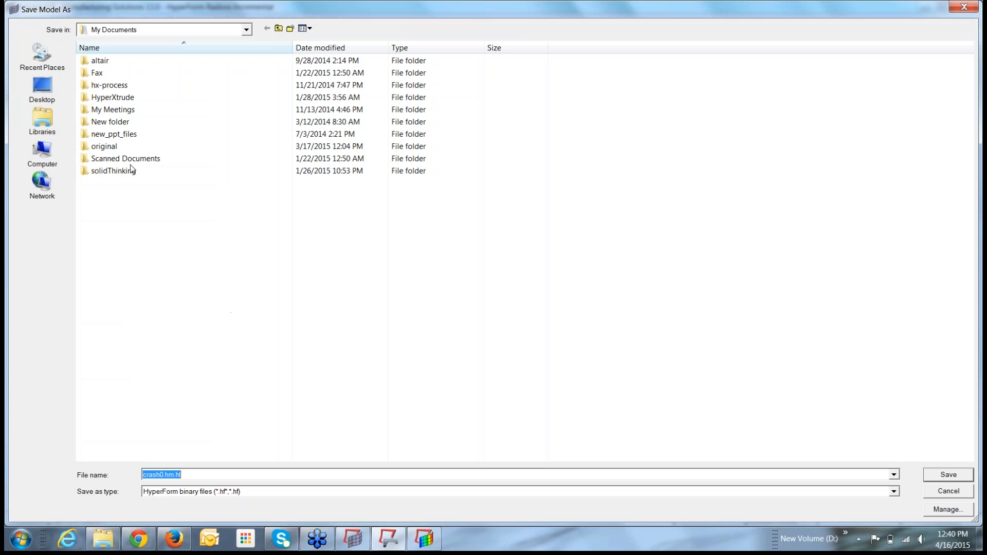
{"action": "left_click", "coordinate": [46, 154]}
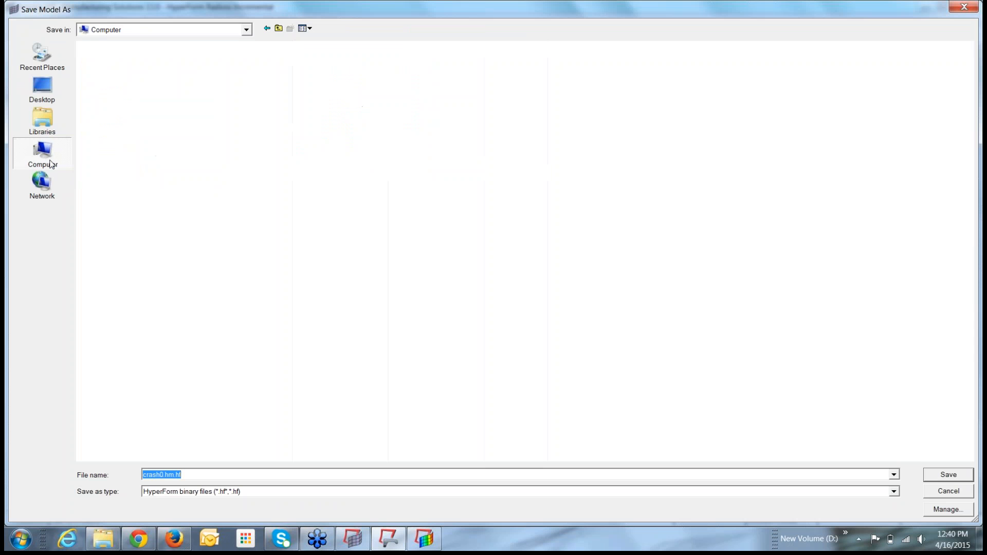
{"action": "double_click", "coordinate": [316, 64]}
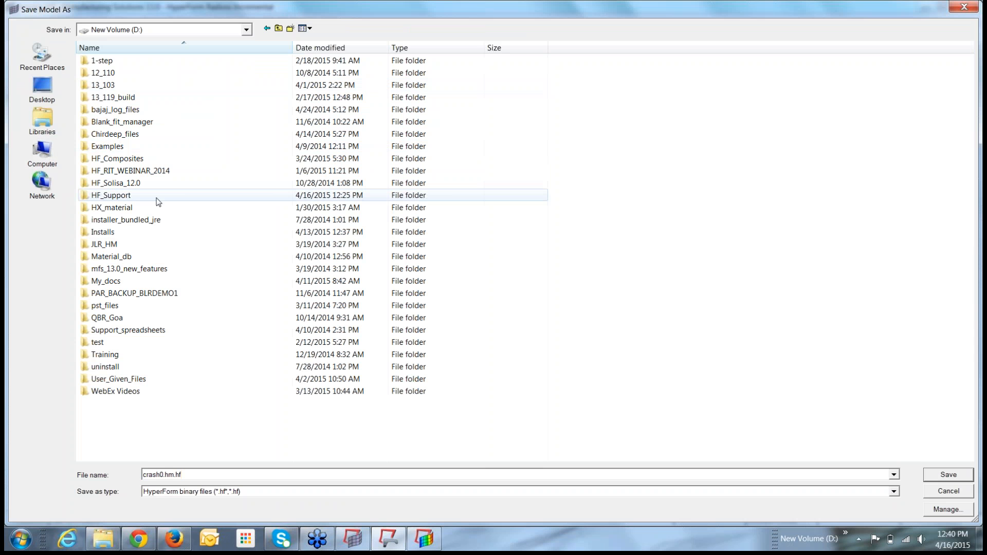
{"action": "double_click", "coordinate": [118, 195]}
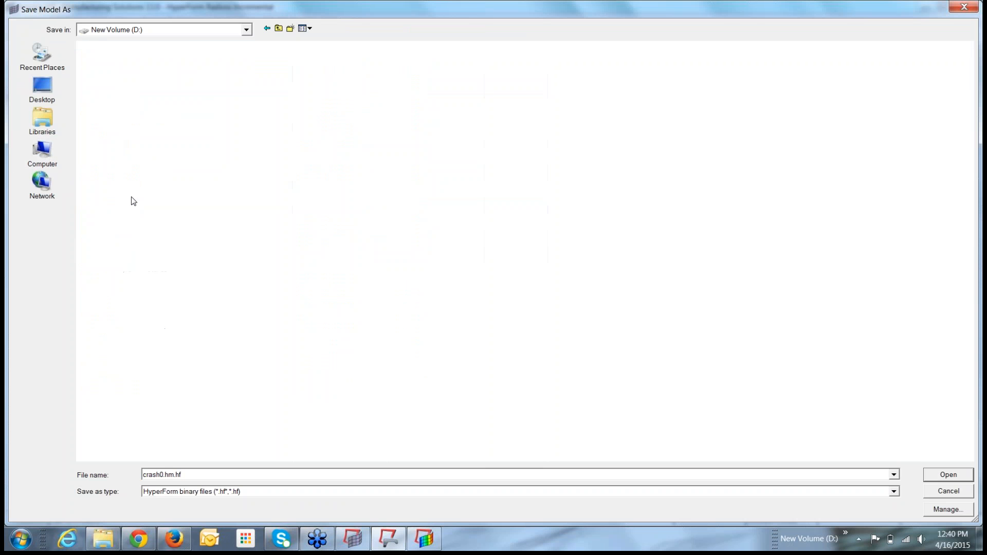
{"action": "double_click", "coordinate": [133, 161]}
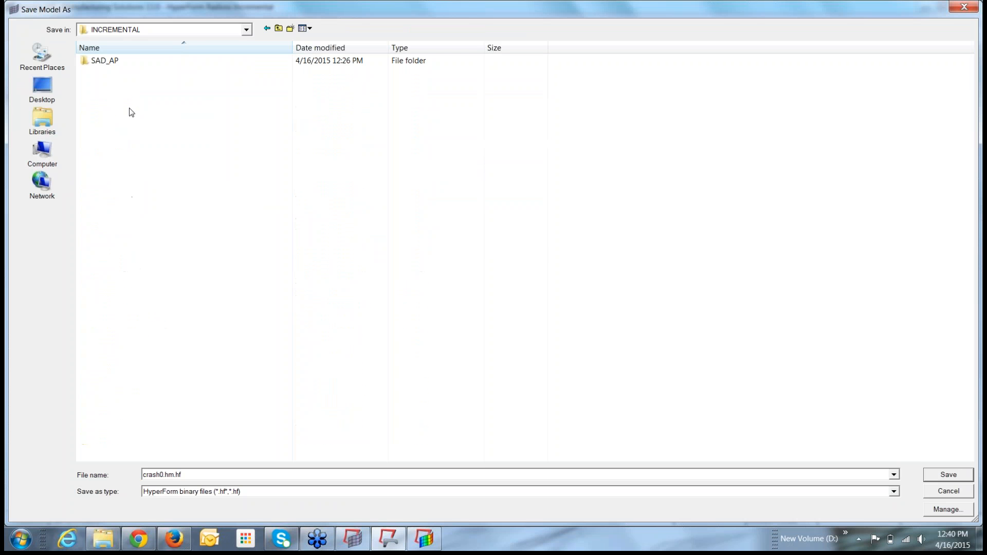
{"action": "double_click", "coordinate": [174, 474]}
{"action": "left_click", "coordinate": [173, 475]}
{"action": "key", "text": "BackSpace"}
{"action": "key", "text": "BackSpace"}
{"action": "key", "text": "BackSpace"}
{"action": "left_click", "coordinate": [959, 478]}
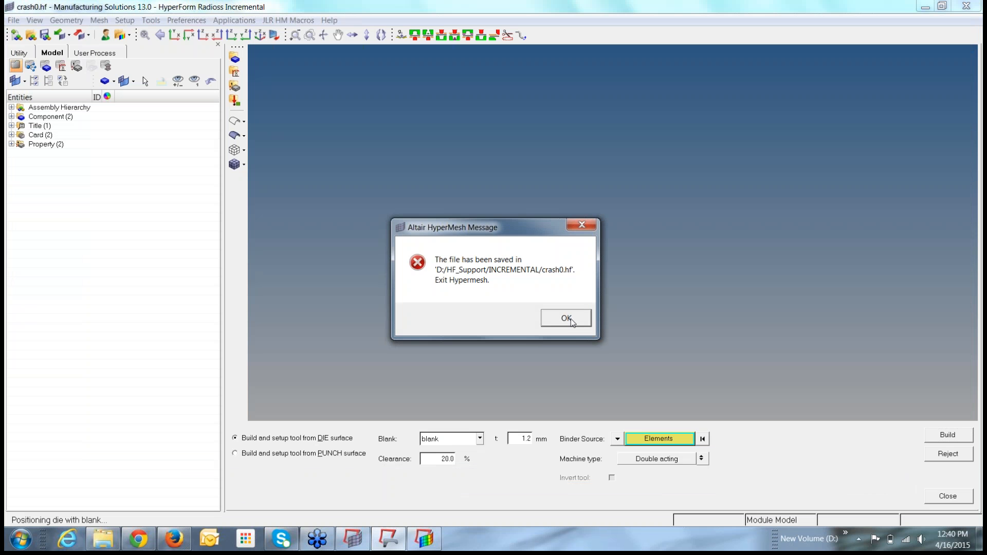
{"action": "left_click", "coordinate": [566, 318]}
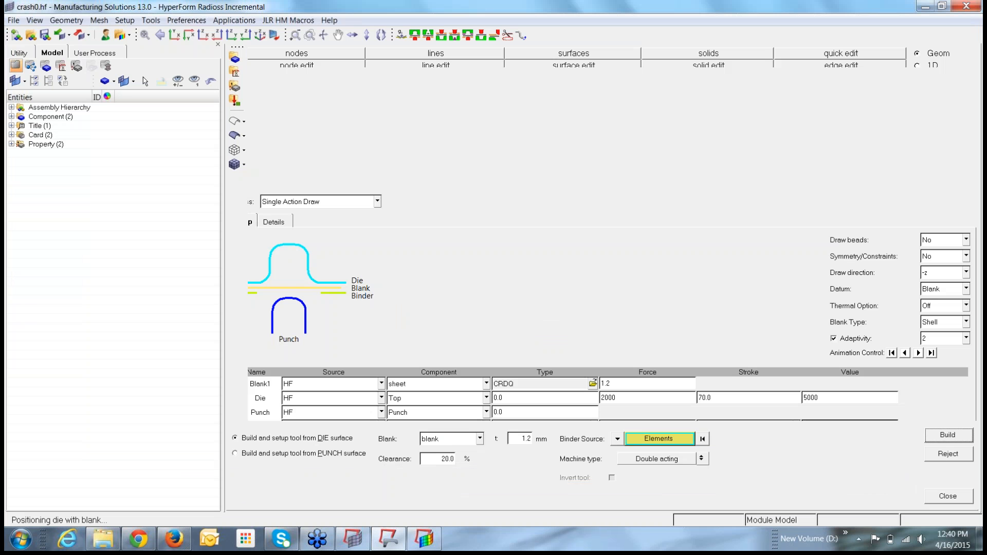
{"action": "left_click", "coordinate": [451, 294]}
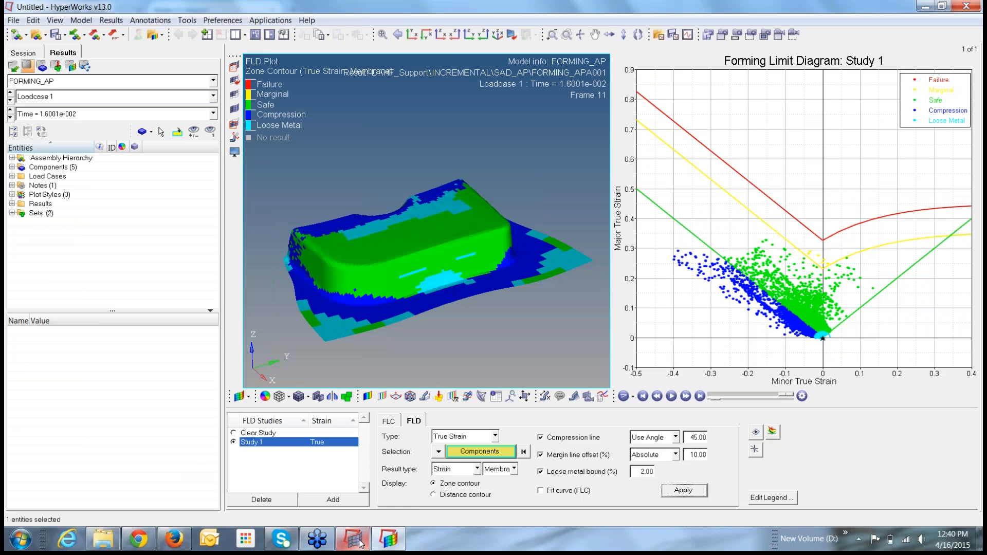
Switch to the other Manufacturing Solutions session, dismiss its user profile selection and close that session
{"action": "left_click", "coordinate": [360, 542]}
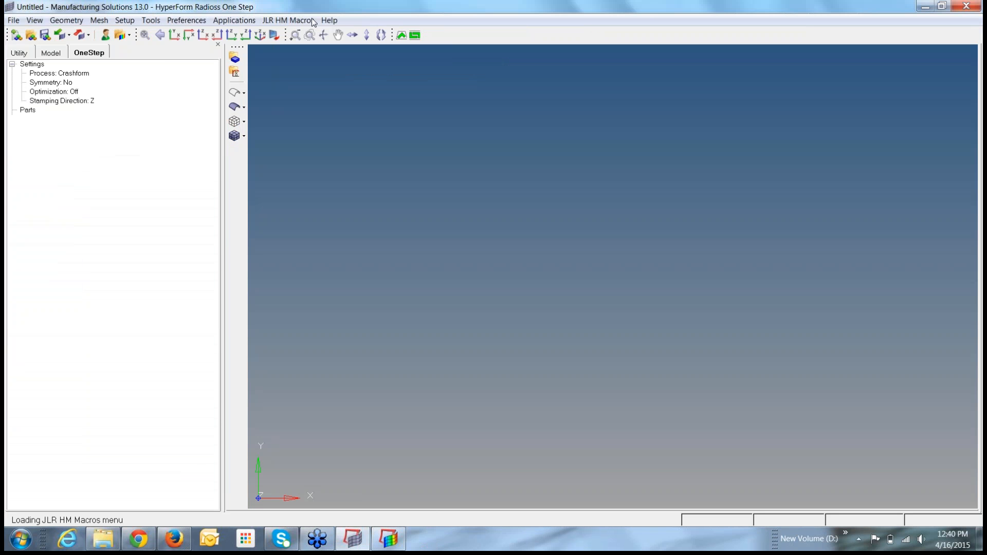
{"action": "left_click", "coordinate": [105, 37]}
{"action": "left_click", "coordinate": [420, 109]}
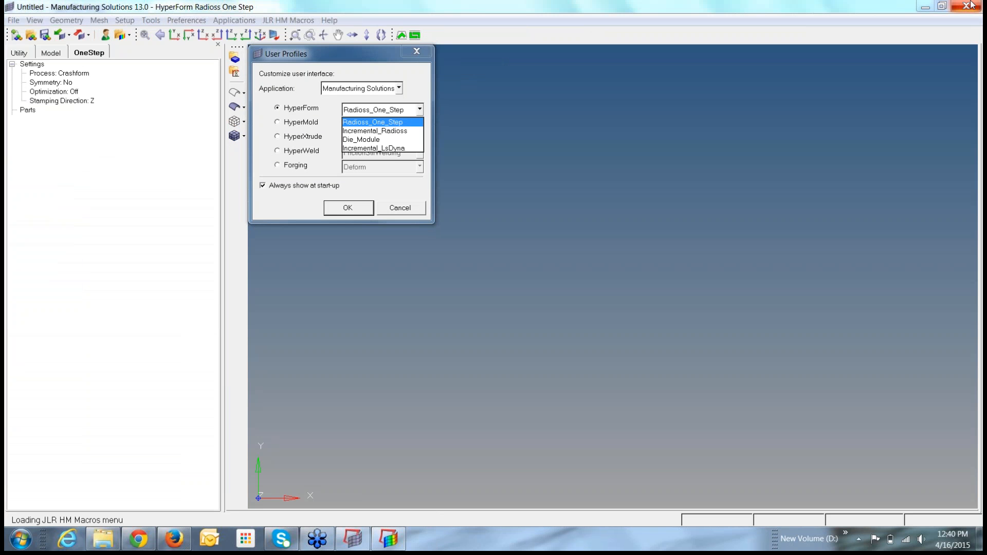
{"action": "left_click", "coordinate": [406, 131]}
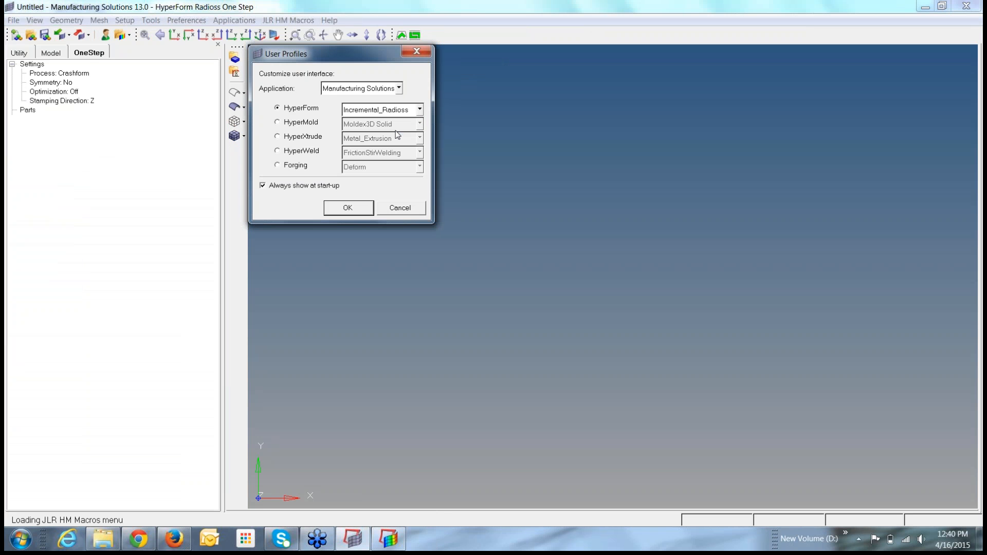
{"action": "left_click", "coordinate": [426, 55]}
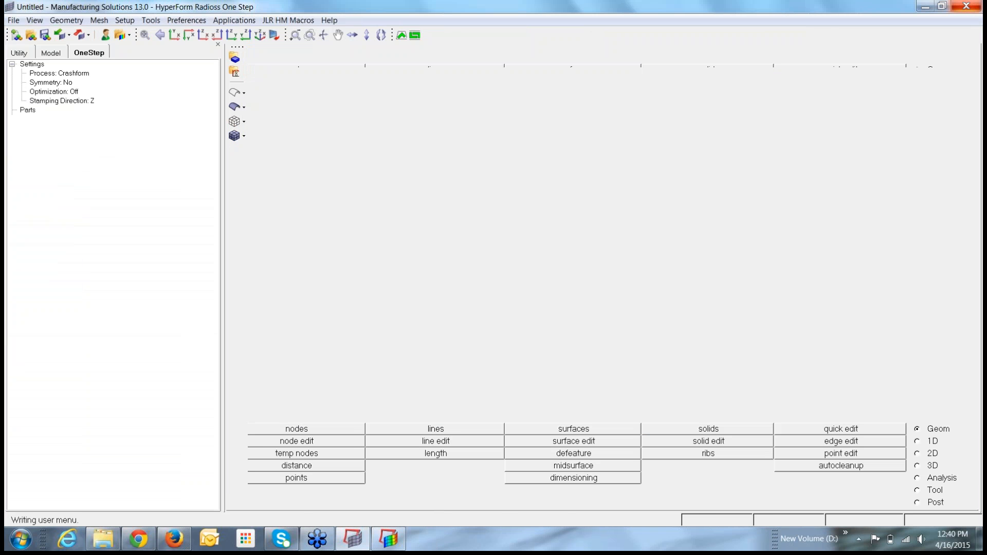
{"action": "left_click", "coordinate": [965, 7]}
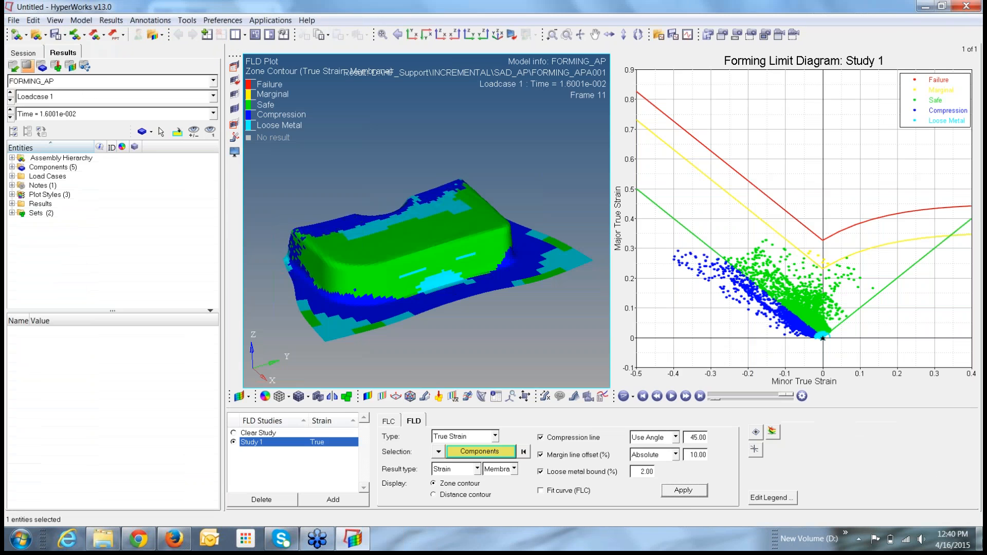
Start a new HyperMesh session from the Altair HyperWorks 13.0.110 (64-bit) installation
{"action": "key", "text": "super+d"}
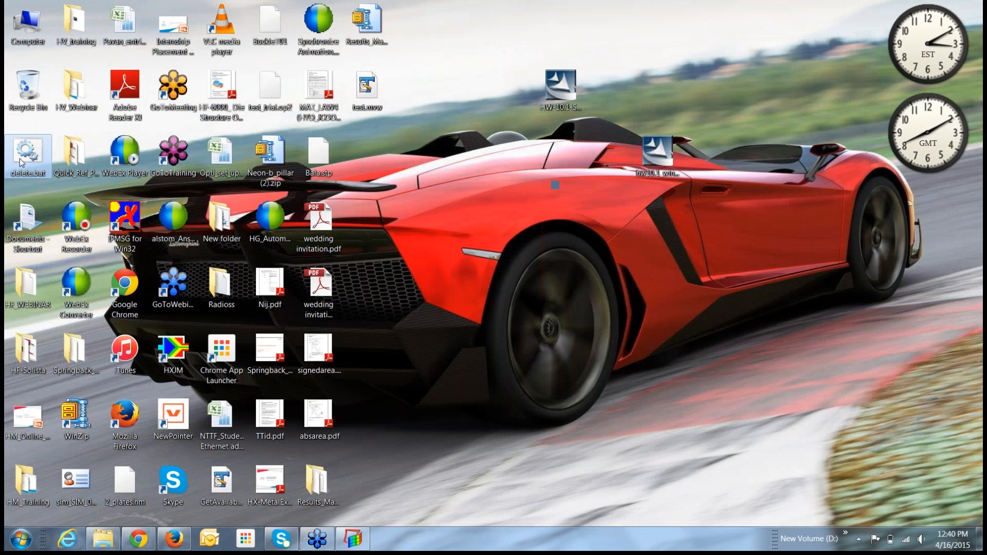
{"action": "left_click", "coordinate": [20, 539]}
{"action": "left_click", "coordinate": [59, 486]}
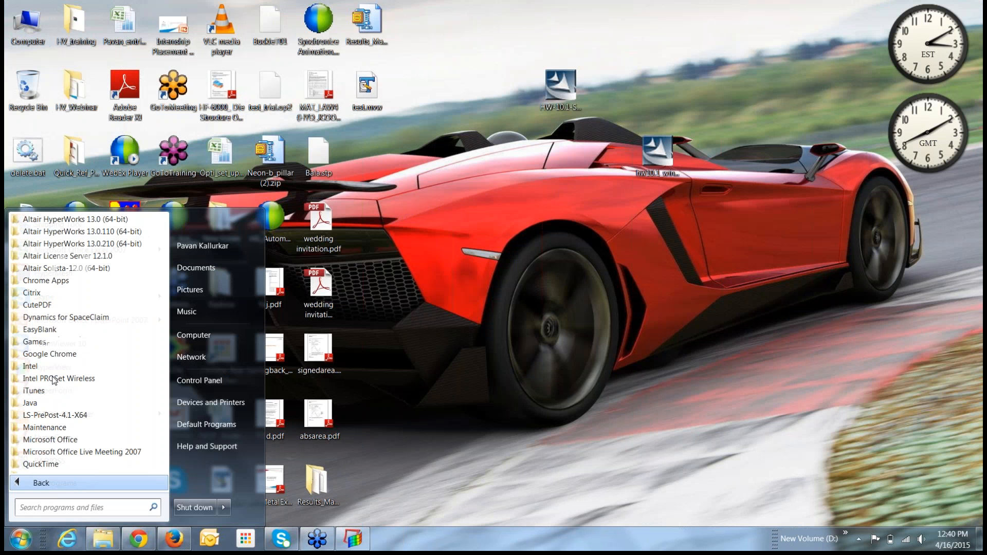
{"action": "left_click", "coordinate": [123, 232]}
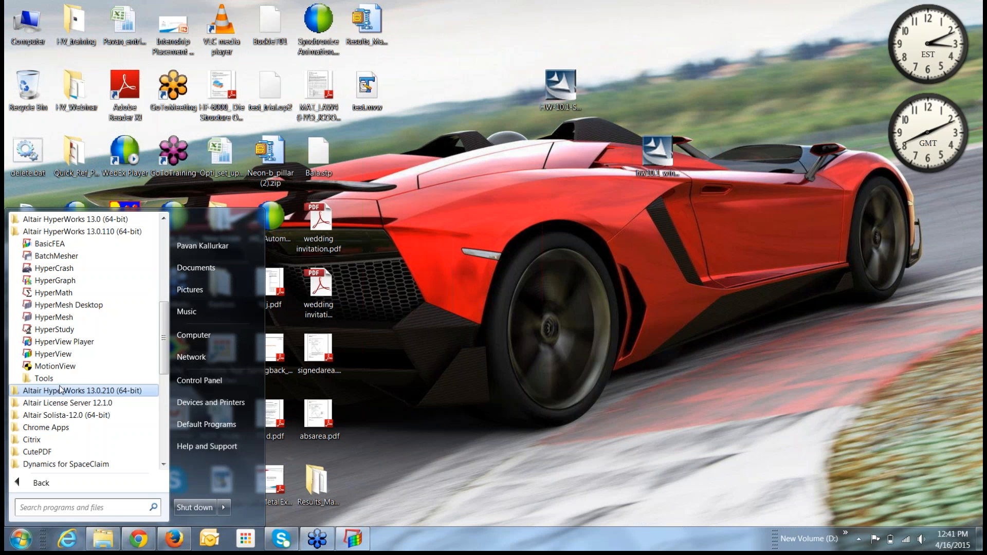
{"action": "left_click", "coordinate": [63, 317]}
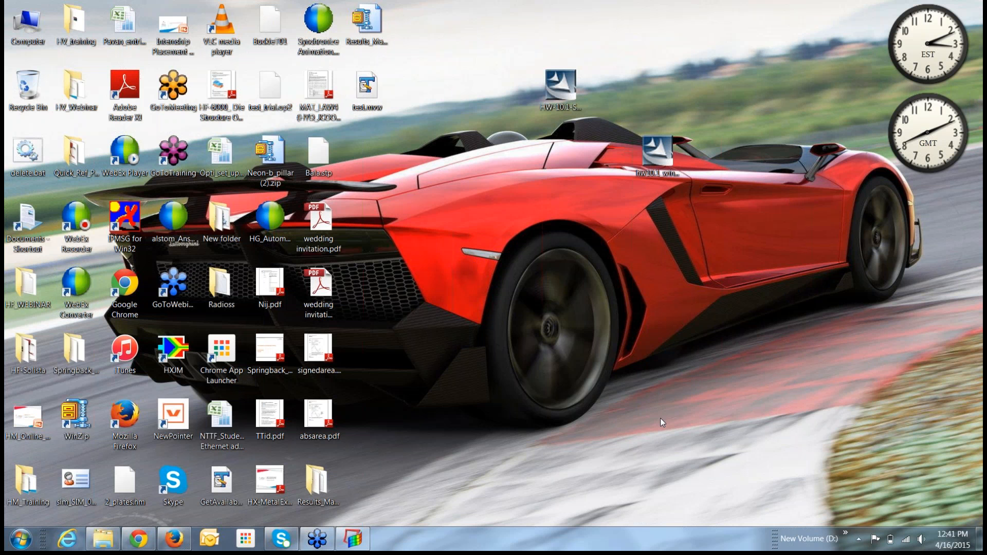
{"action": "left_click", "coordinate": [351, 541]}
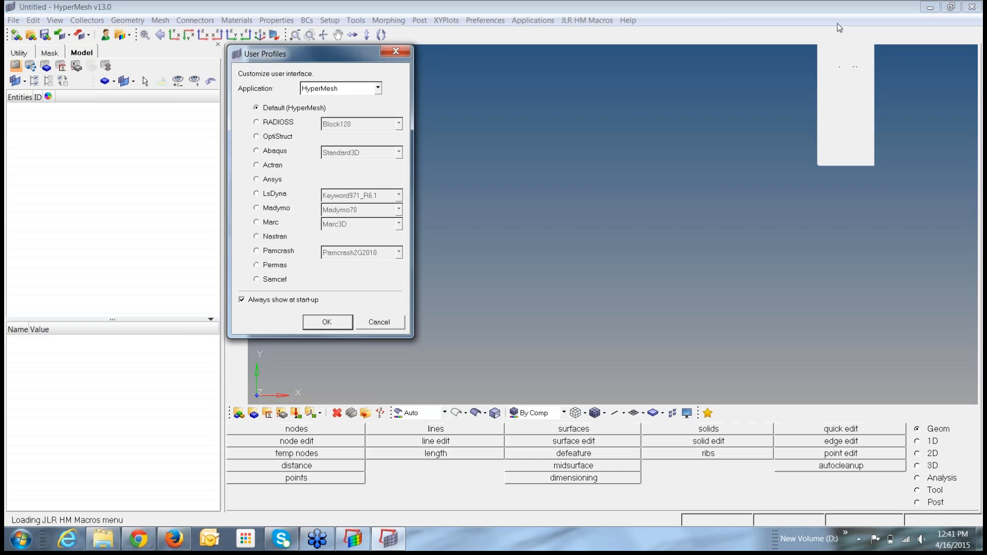
Load the Manufacturing Solutions user profile for HyperForm with the Incremental_Radioss option
{"action": "left_click", "coordinate": [337, 88]}
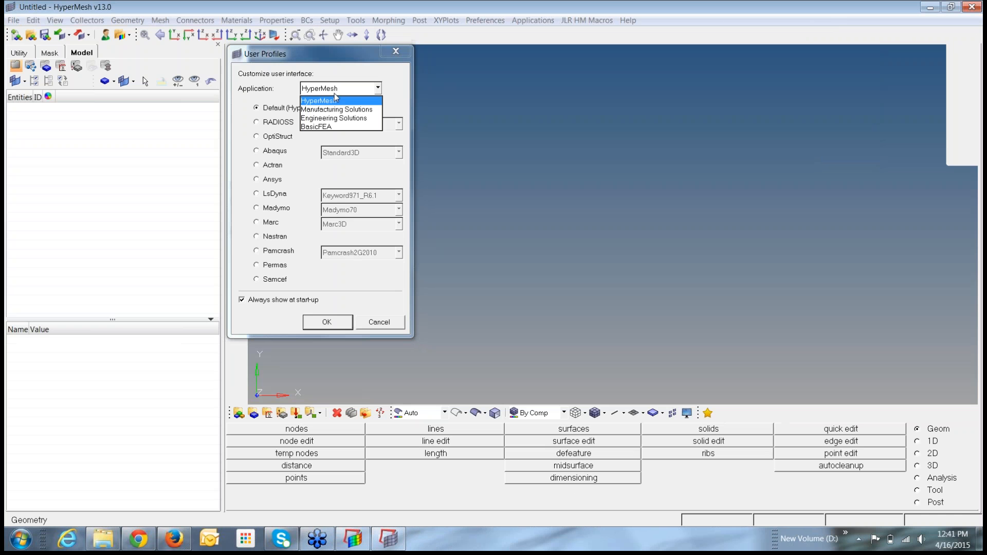
{"action": "left_click", "coordinate": [336, 110]}
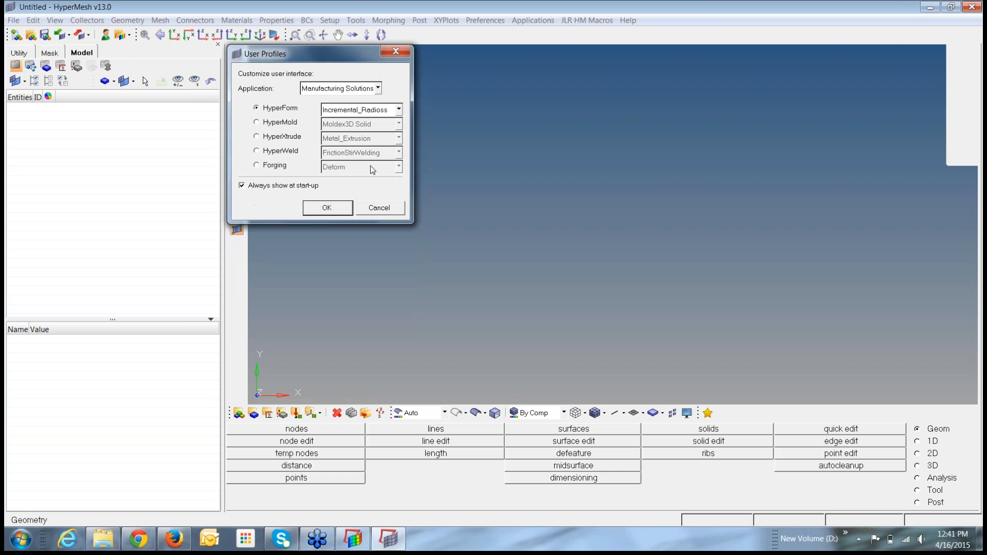
{"action": "left_click", "coordinate": [347, 211]}
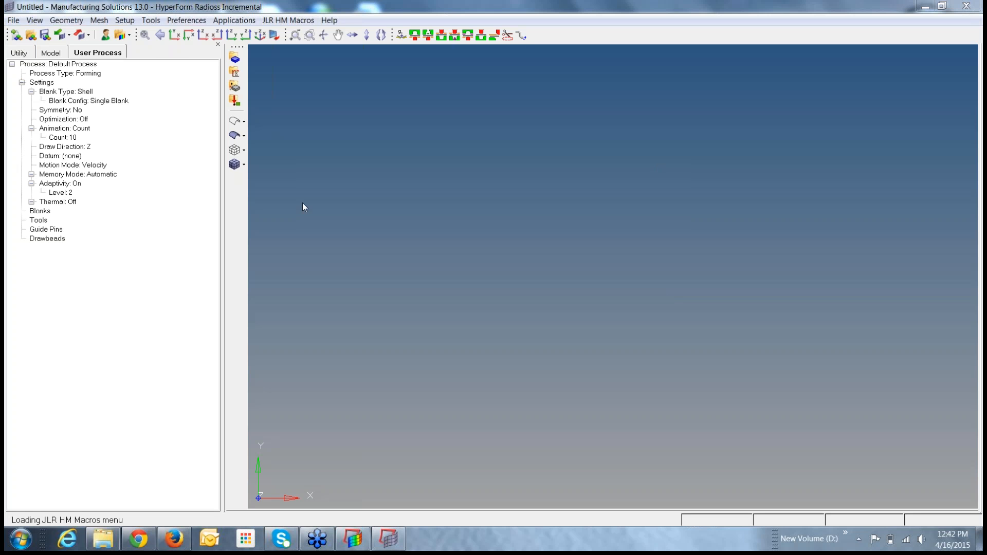
Open the model crash0.hf from D:/HF_Support/INCREMENTAL
{"action": "left_click", "coordinate": [29, 36]}
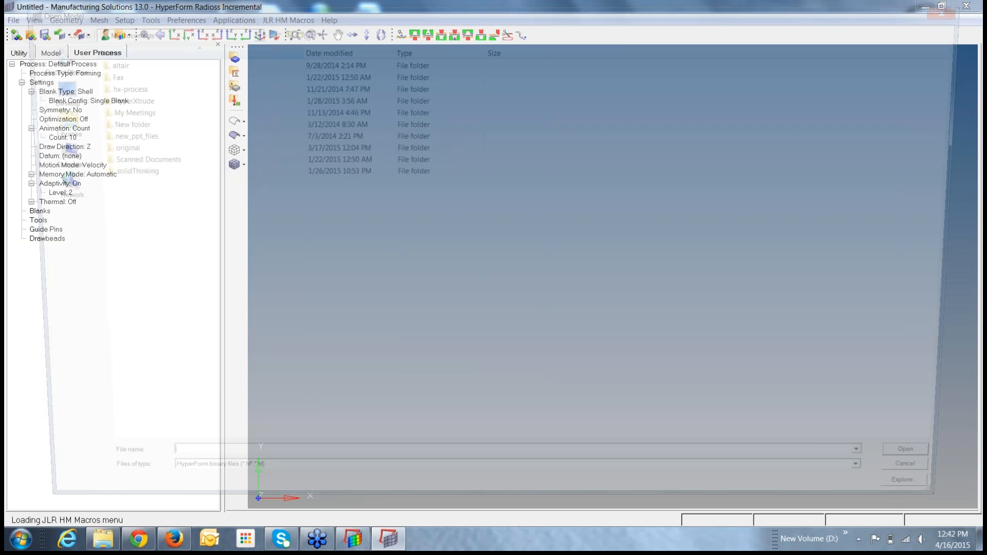
{"action": "left_click", "coordinate": [42, 151]}
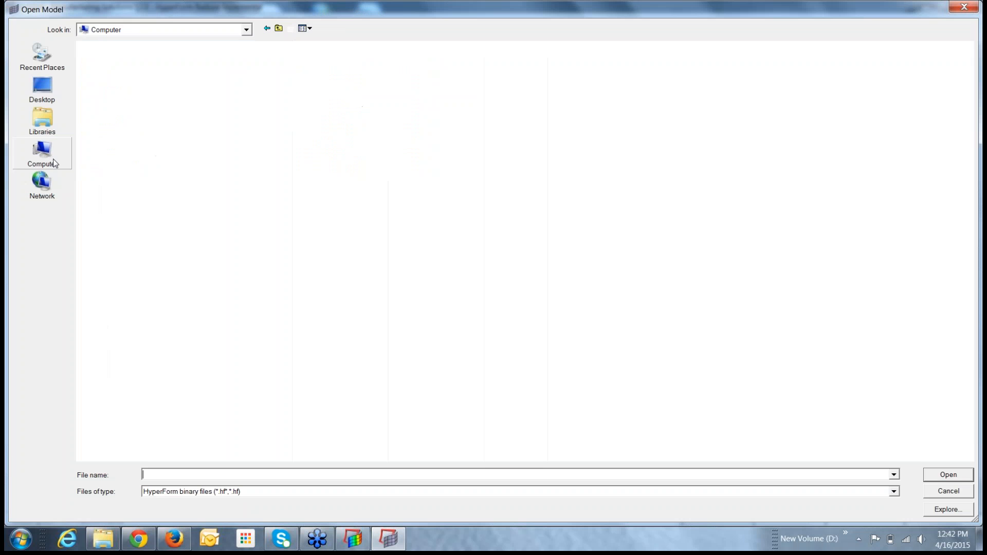
{"action": "double_click", "coordinate": [329, 69]}
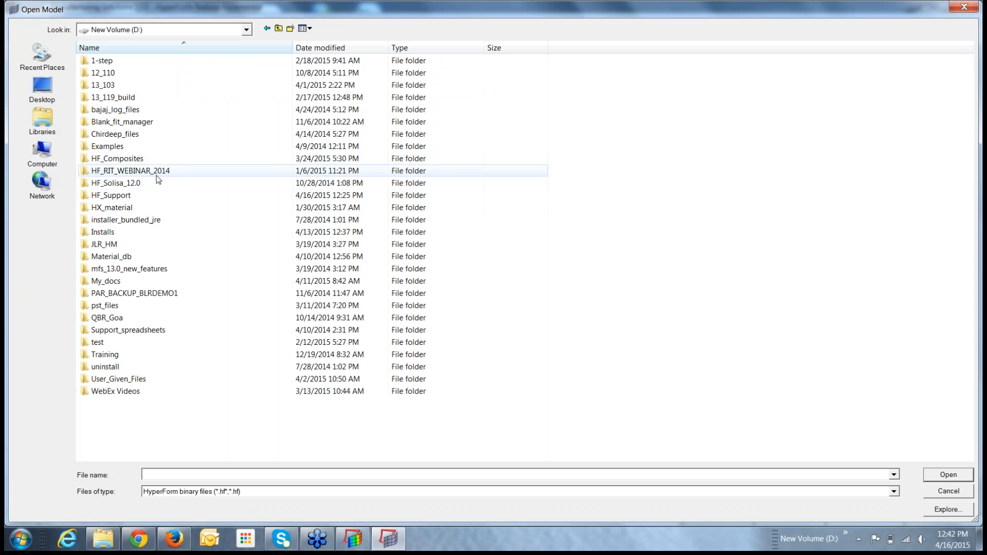
{"action": "double_click", "coordinate": [132, 199]}
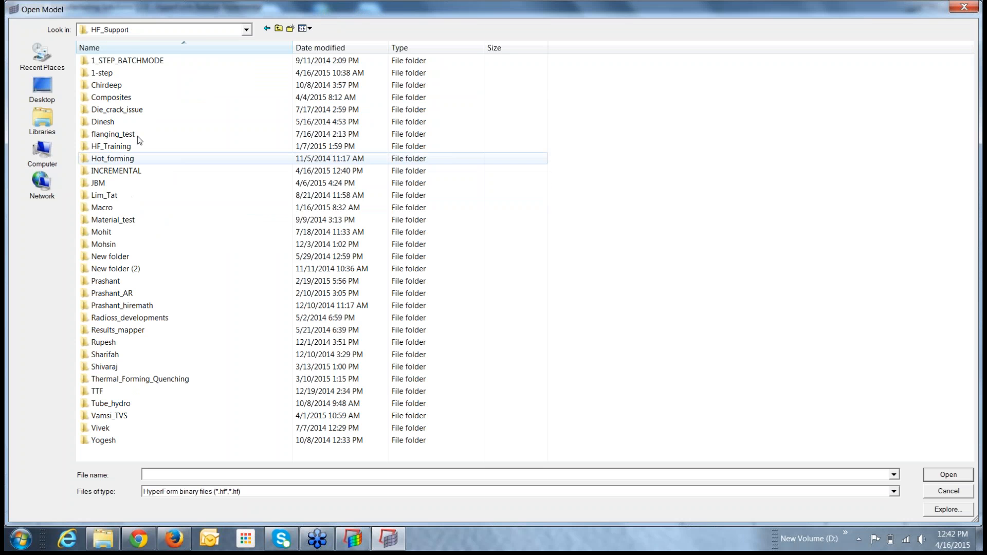
{"action": "double_click", "coordinate": [138, 169]}
{"action": "left_click", "coordinate": [121, 72]}
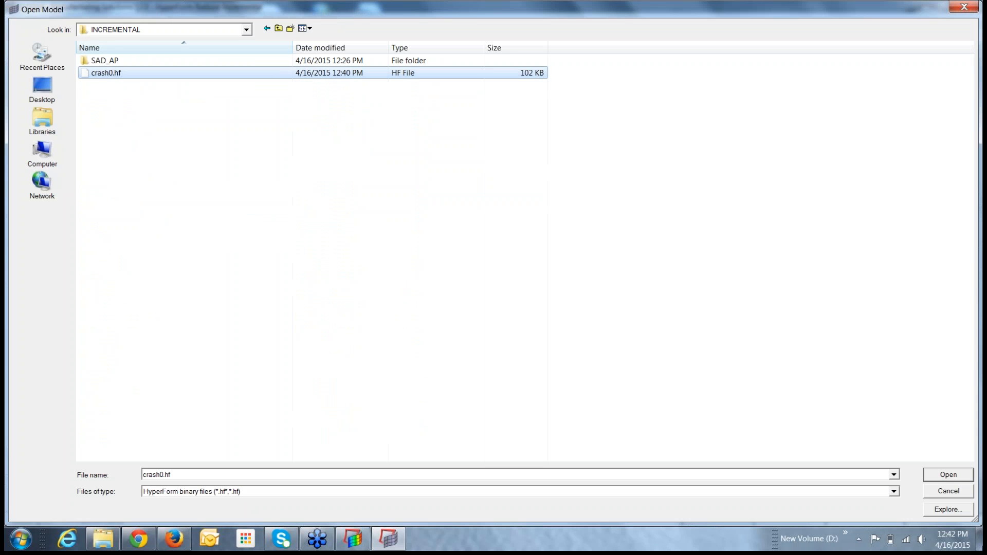
{"action": "left_click", "coordinate": [956, 477]}
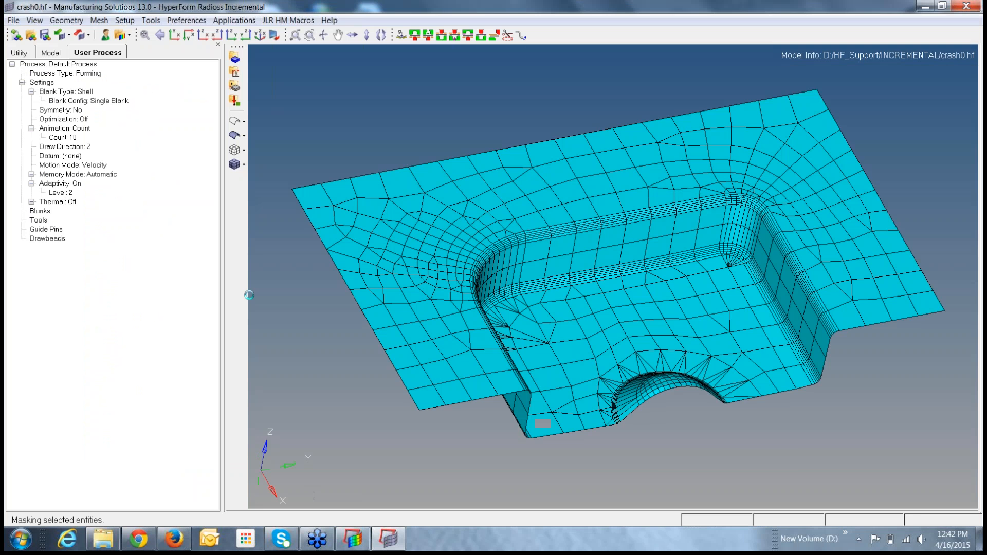
Bring up the Tool Setup for the reopened model and hide the blank component, keeping only the die displayed
{"action": "left_click", "coordinate": [51, 53]}
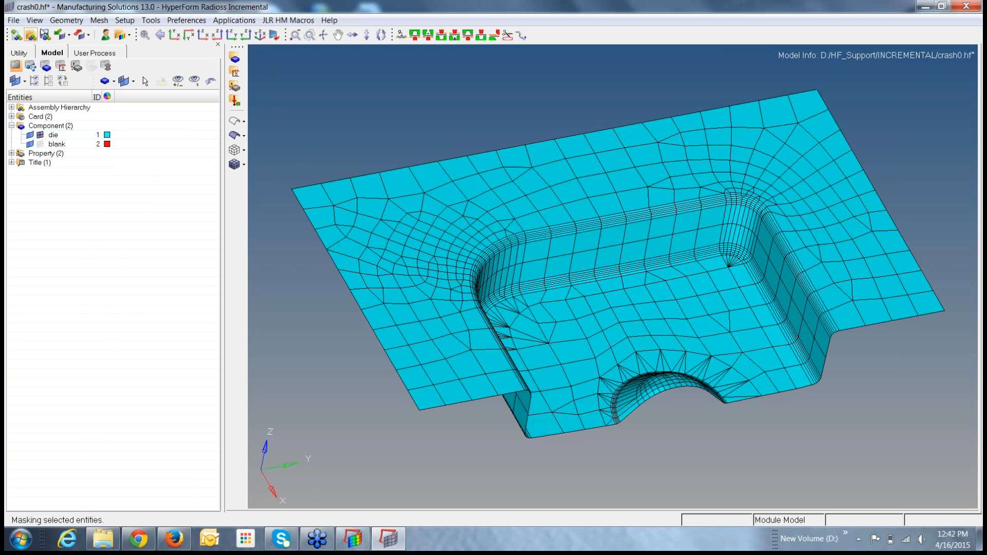
{"action": "left_click", "coordinate": [128, 22]}
{"action": "left_click", "coordinate": [155, 181]}
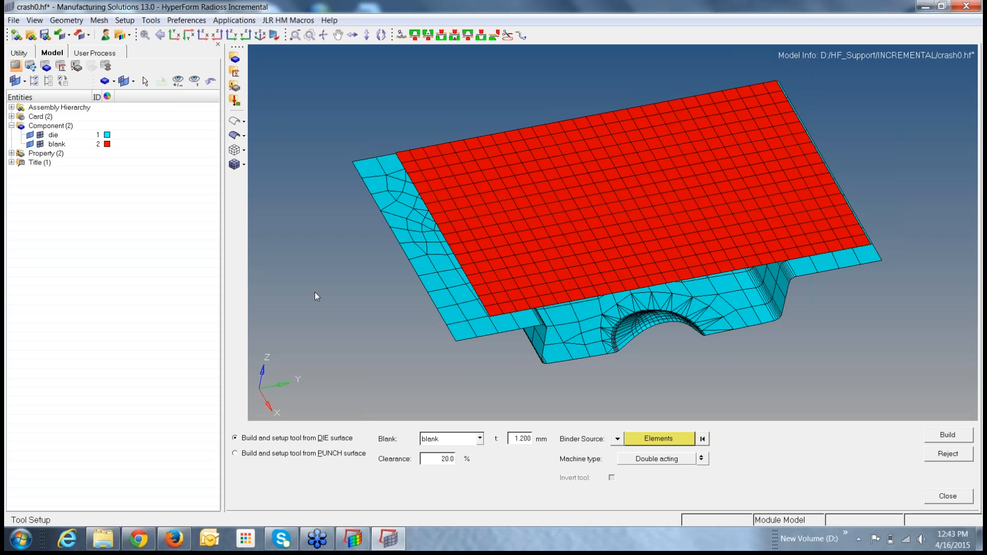
{"action": "key", "text": "d"}
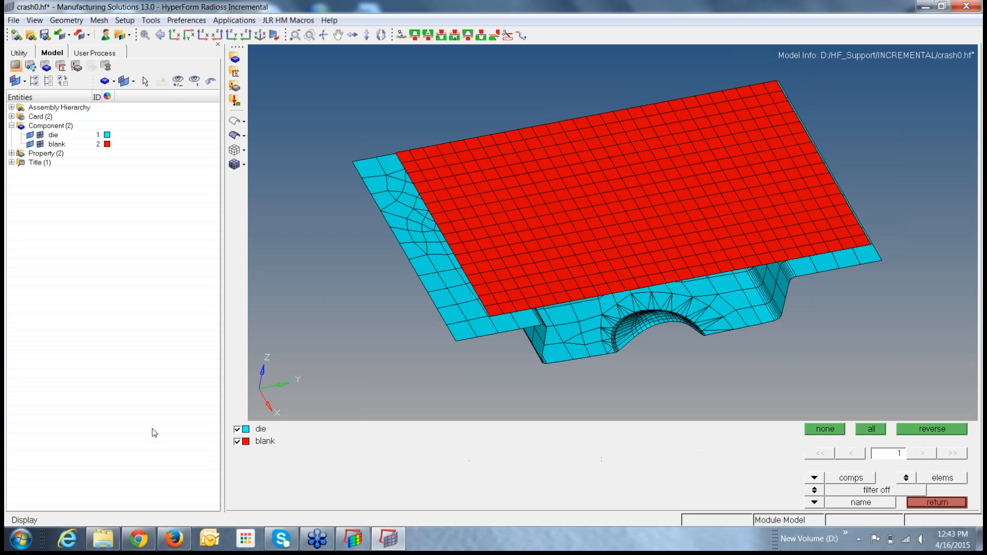
{"action": "left_click", "coordinate": [238, 442]}
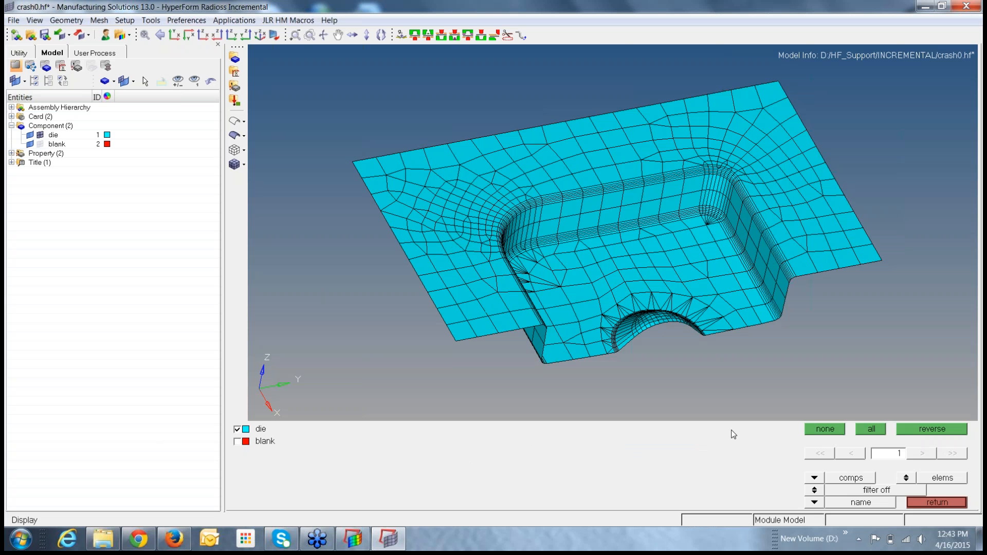
{"action": "left_click", "coordinate": [948, 502]}
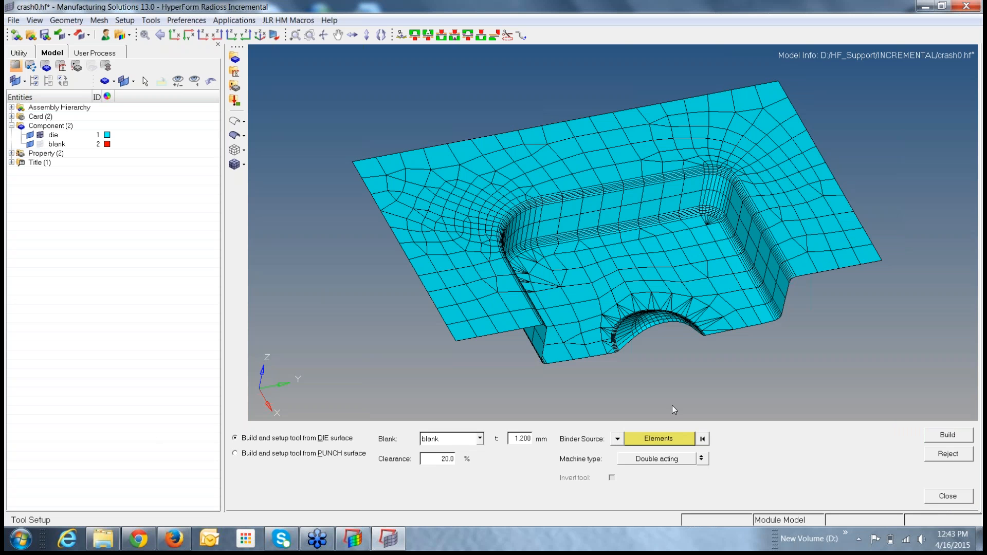
Assign the die's flat flange elements as binder source using a plane through four flange nodes, and build the double-acting tools from the die surface
{"action": "left_click", "coordinate": [669, 439]}
{"action": "left_click", "coordinate": [307, 430]}
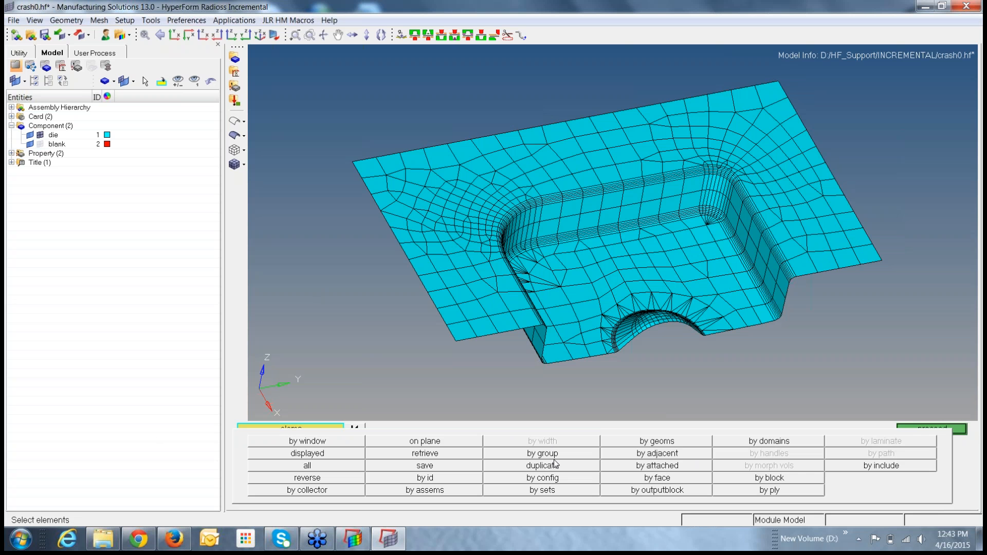
{"action": "left_click", "coordinate": [426, 441]}
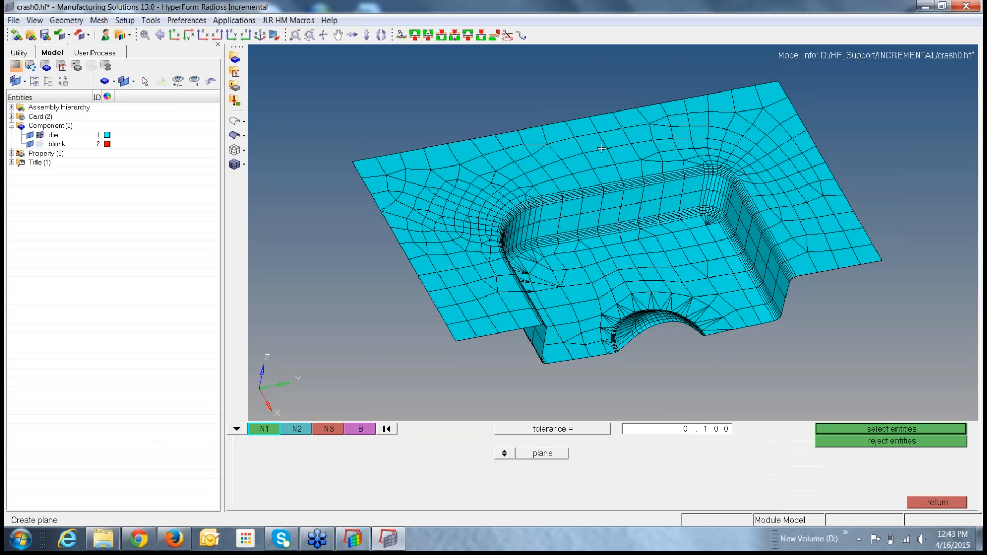
{"action": "left_click", "coordinate": [623, 128]}
{"action": "left_click", "coordinate": [631, 143]}
{"action": "left_click", "coordinate": [607, 148]}
{"action": "left_click", "coordinate": [598, 132]}
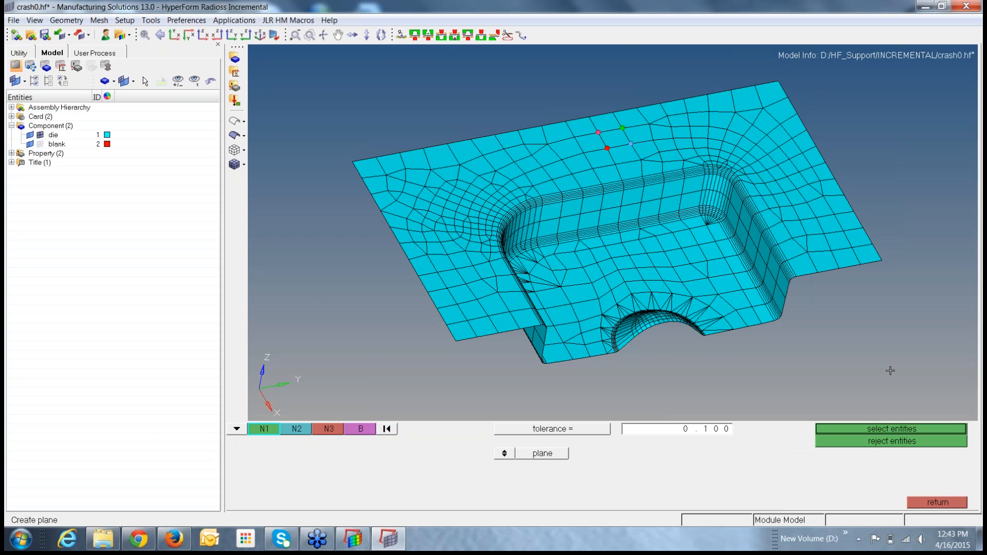
{"action": "left_click", "coordinate": [888, 429]}
{"action": "left_click", "coordinate": [920, 430]}
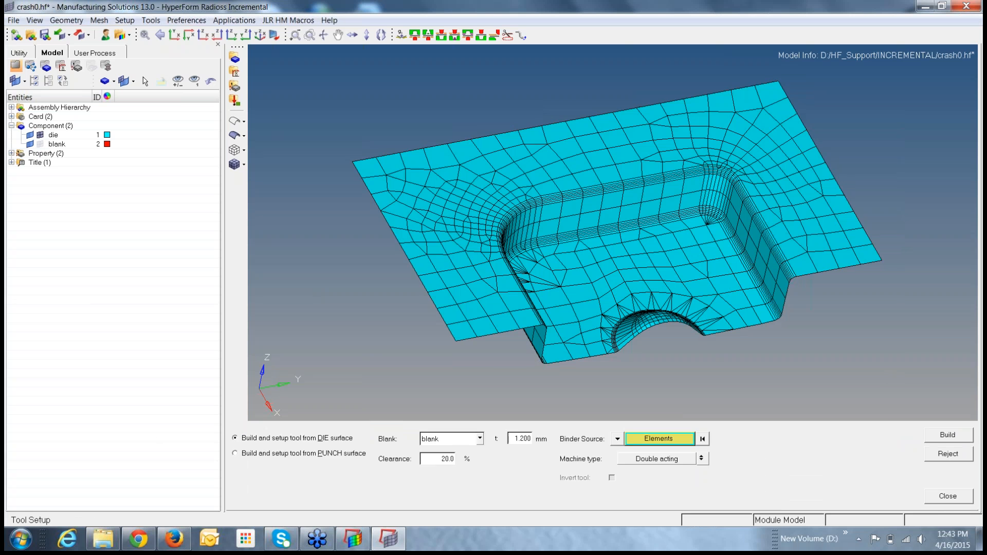
{"action": "left_click", "coordinate": [954, 436]}
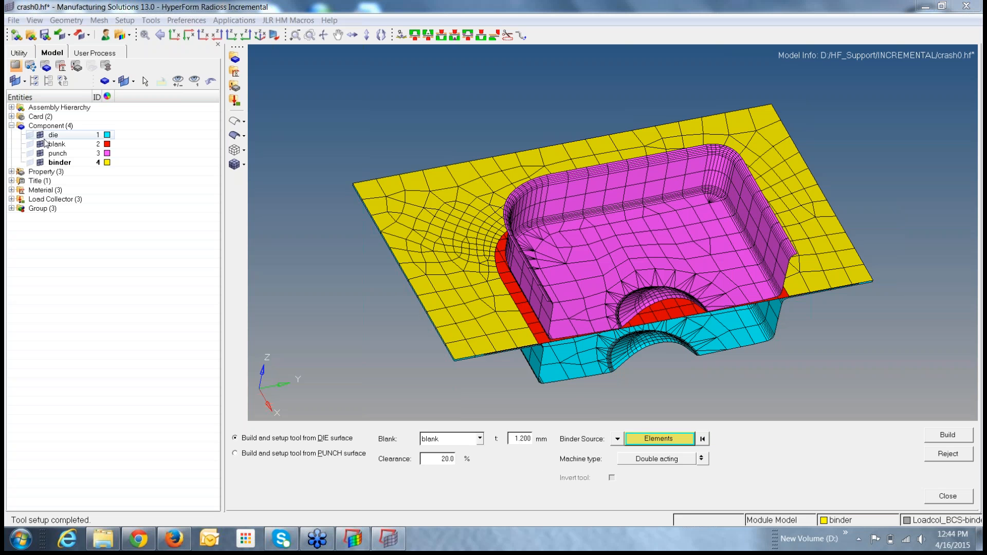
Delete all properties and all materials from the model
{"action": "right_click", "coordinate": [49, 173]}
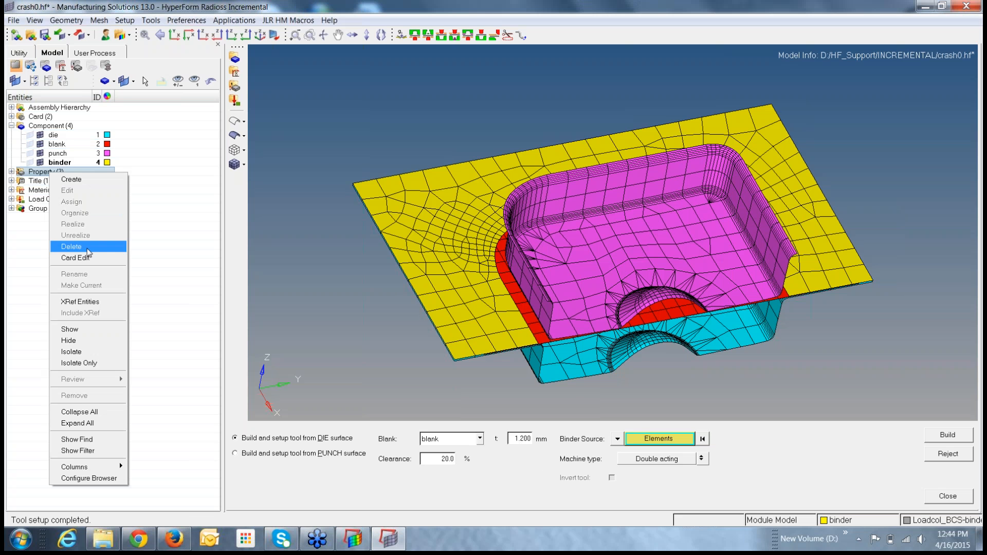
{"action": "left_click", "coordinate": [89, 252]}
{"action": "left_click", "coordinate": [158, 305]}
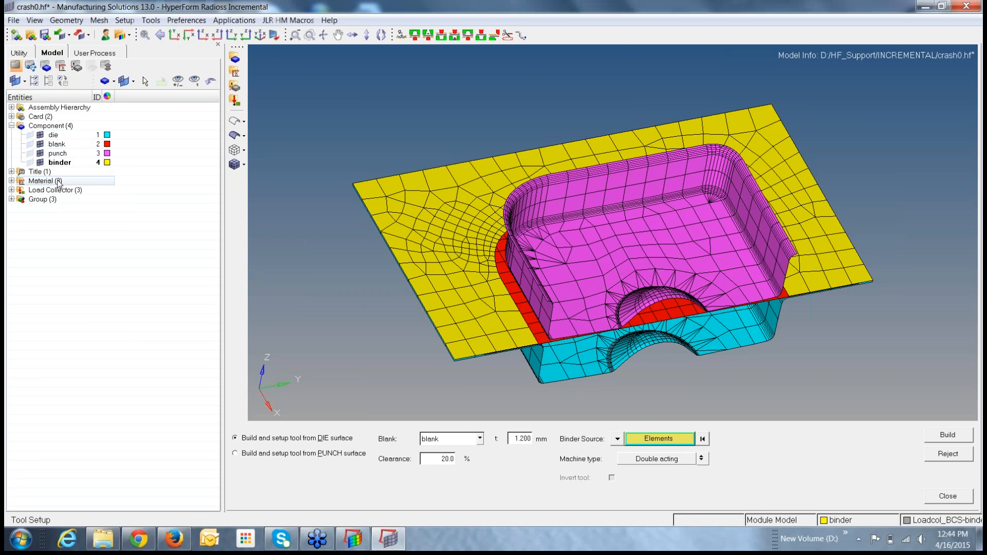
{"action": "right_click", "coordinate": [57, 181]}
{"action": "left_click", "coordinate": [88, 253]}
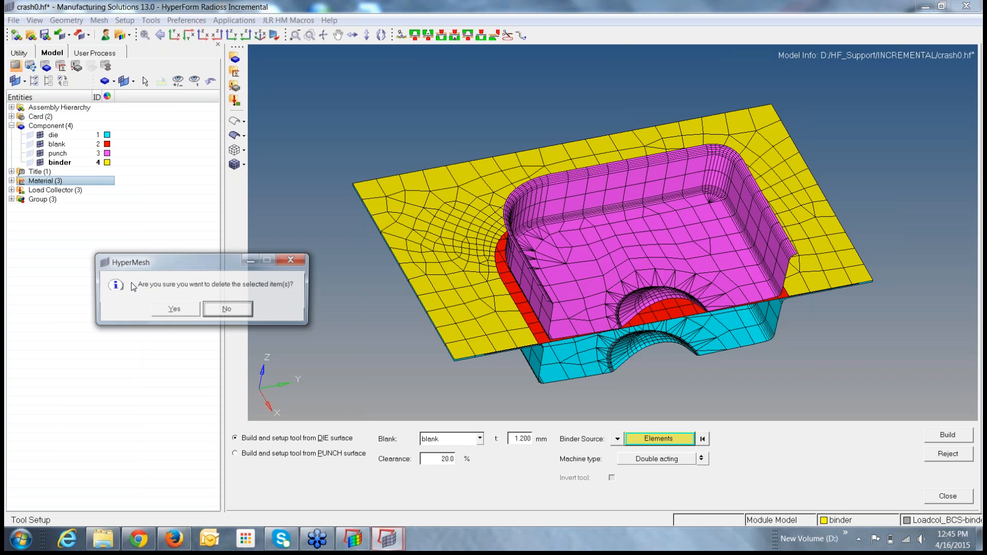
{"action": "left_click", "coordinate": [158, 309]}
Delete all load collectors and all contact groups from the model
{"action": "right_click", "coordinate": [72, 181]}
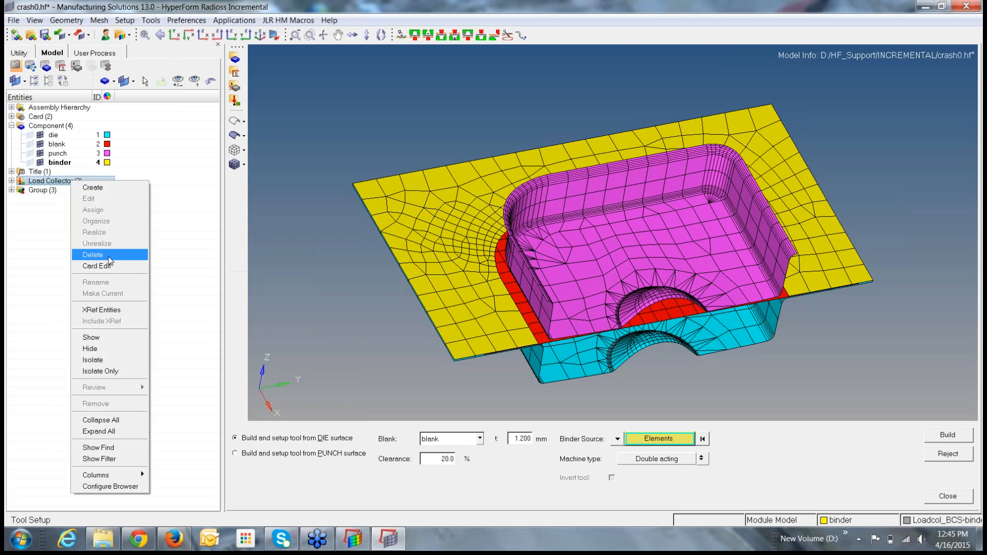
{"action": "left_click", "coordinate": [108, 256]}
{"action": "left_click", "coordinate": [184, 308]}
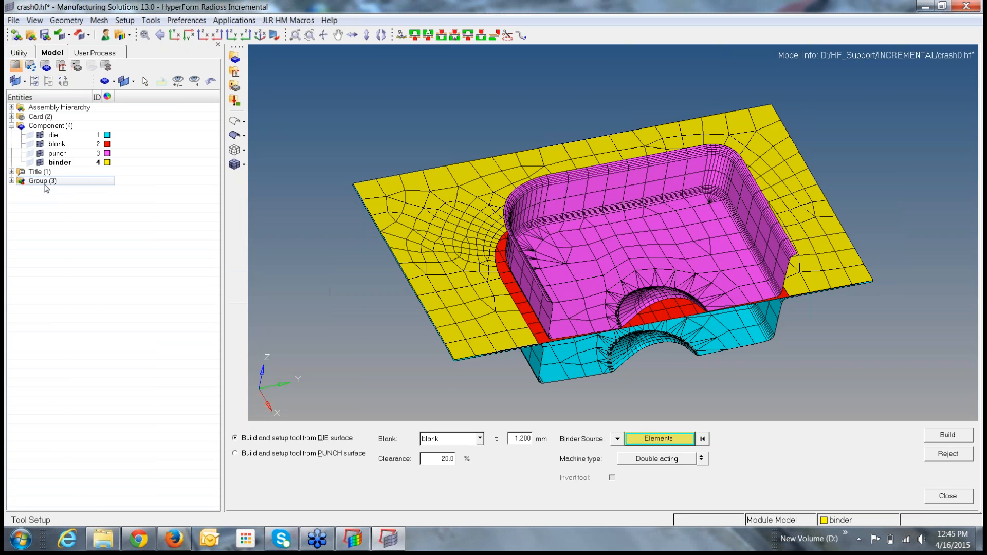
{"action": "right_click", "coordinate": [45, 185]}
{"action": "left_click", "coordinate": [85, 257]}
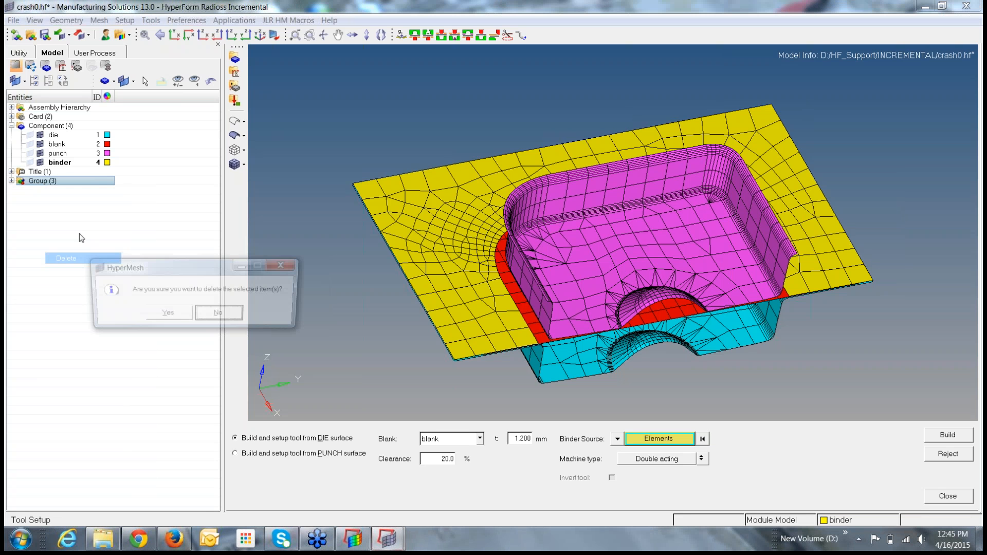
{"action": "left_click", "coordinate": [167, 322]}
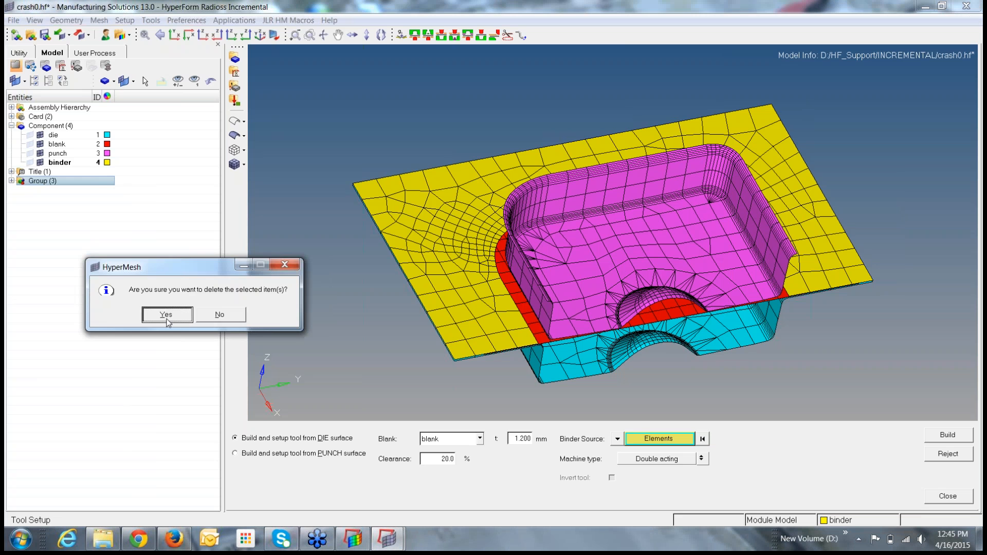
Load the dad.up process template, accept resetting the existing process, and close the Tool Setup
{"action": "left_click", "coordinate": [106, 53]}
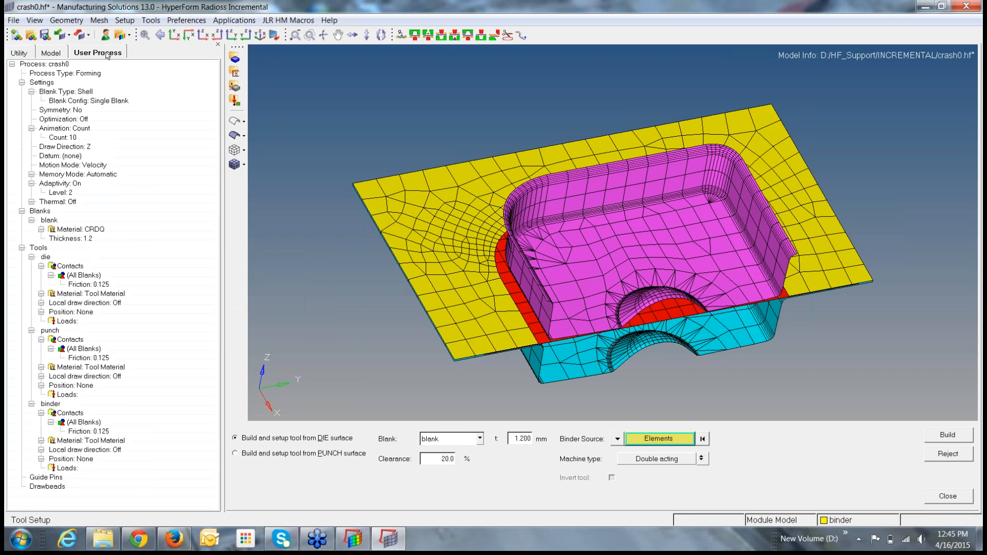
{"action": "right_click", "coordinate": [57, 65]}
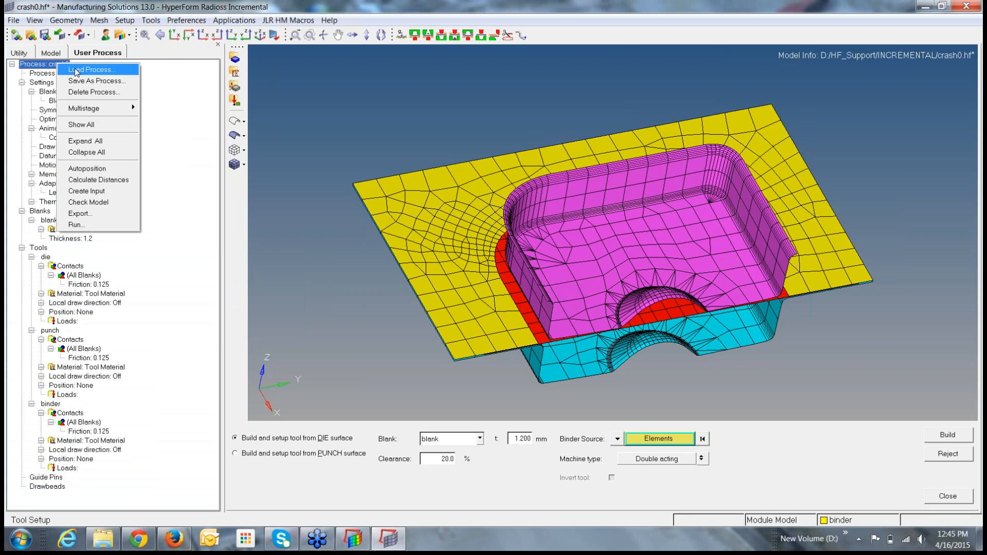
{"action": "left_click", "coordinate": [76, 70]}
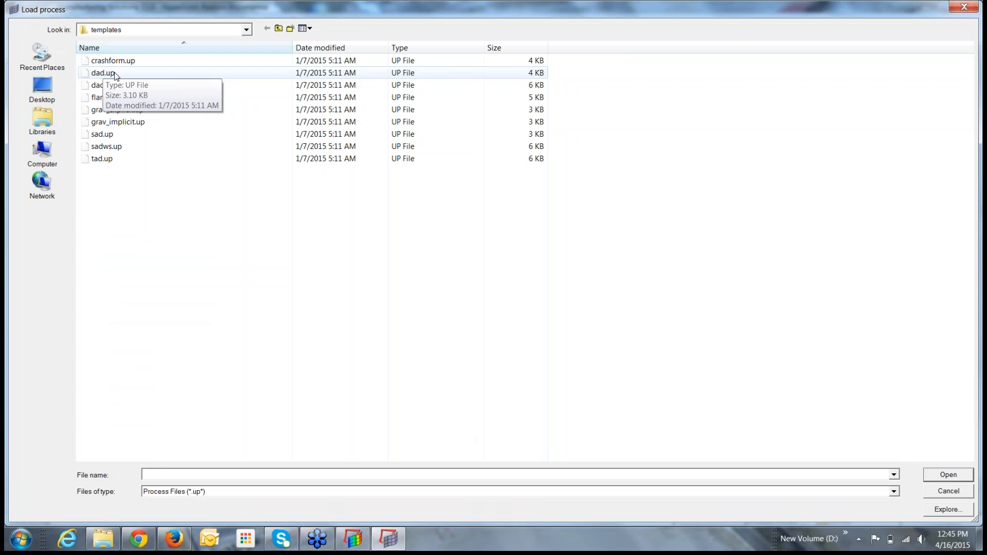
{"action": "left_click", "coordinate": [114, 73]}
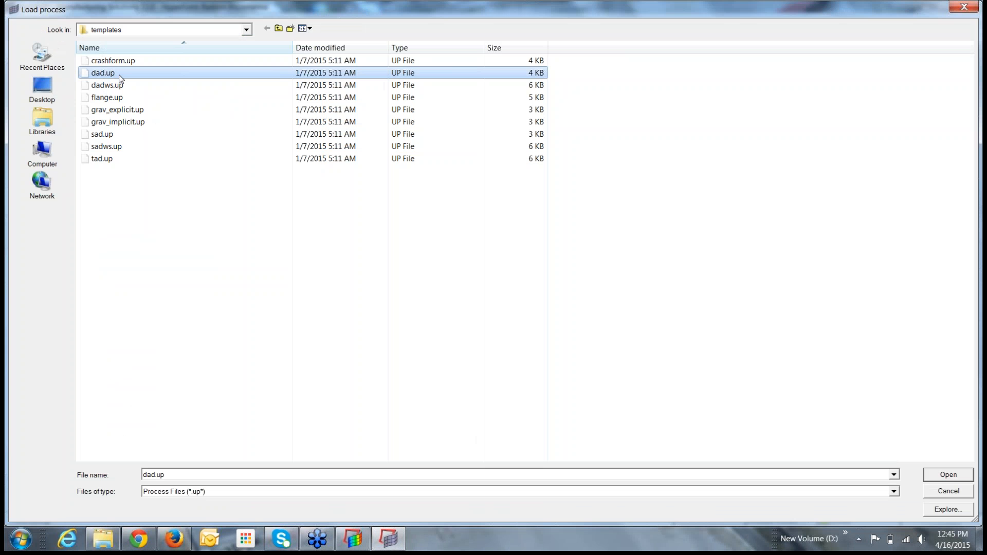
{"action": "left_click", "coordinate": [949, 475]}
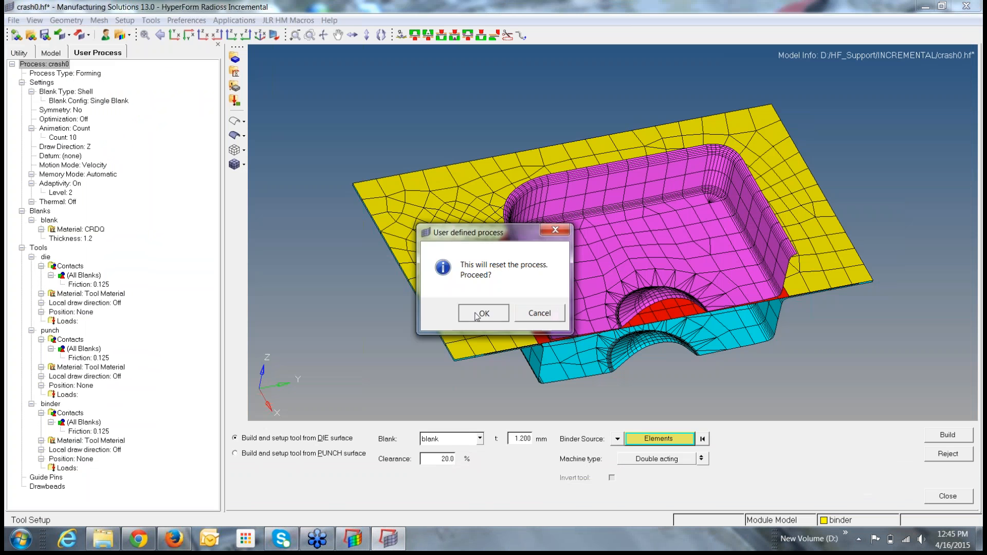
{"action": "left_click", "coordinate": [478, 315]}
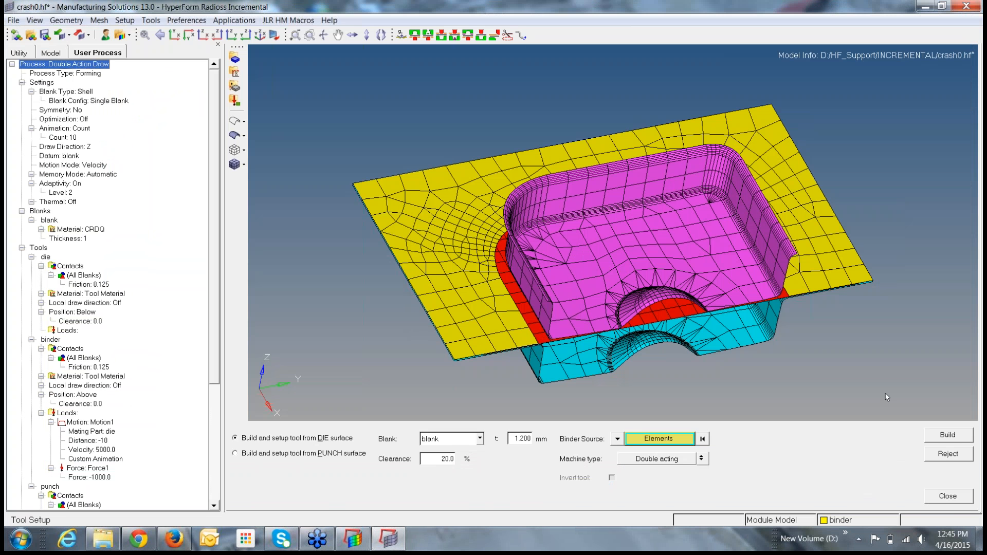
{"action": "left_click", "coordinate": [963, 497]}
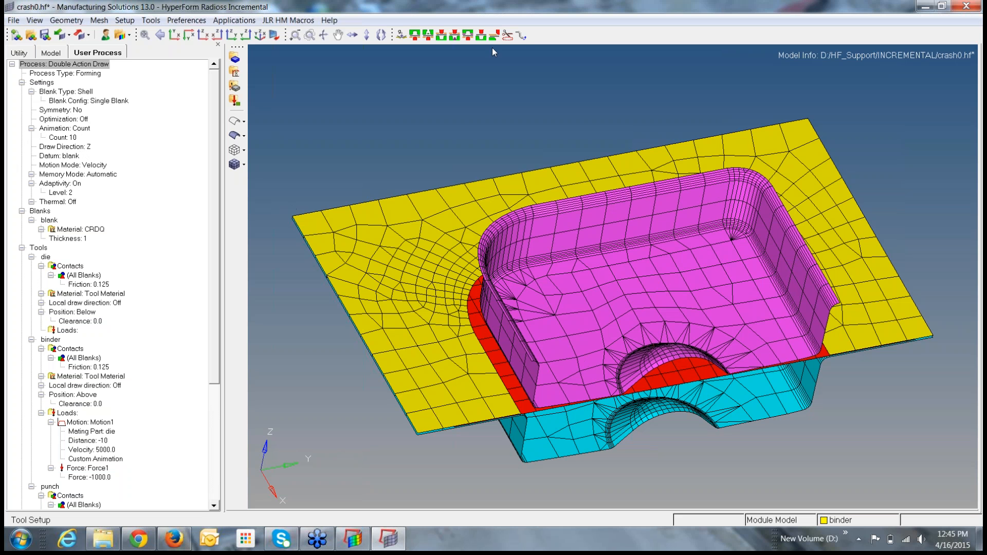
Set the process draw direction to Z after checking the tools in isometric view
{"action": "left_click", "coordinate": [260, 38]}
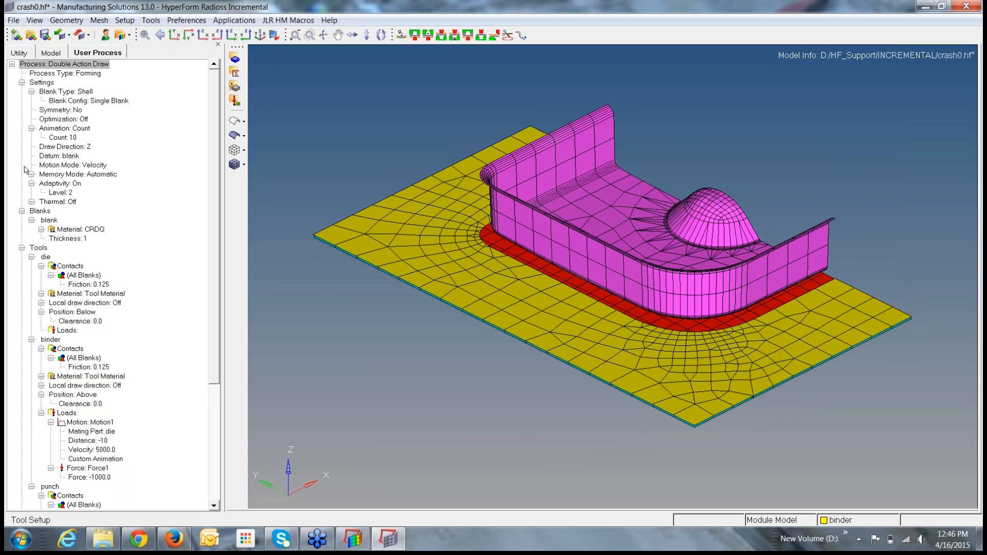
{"action": "left_click", "coordinate": [89, 147]}
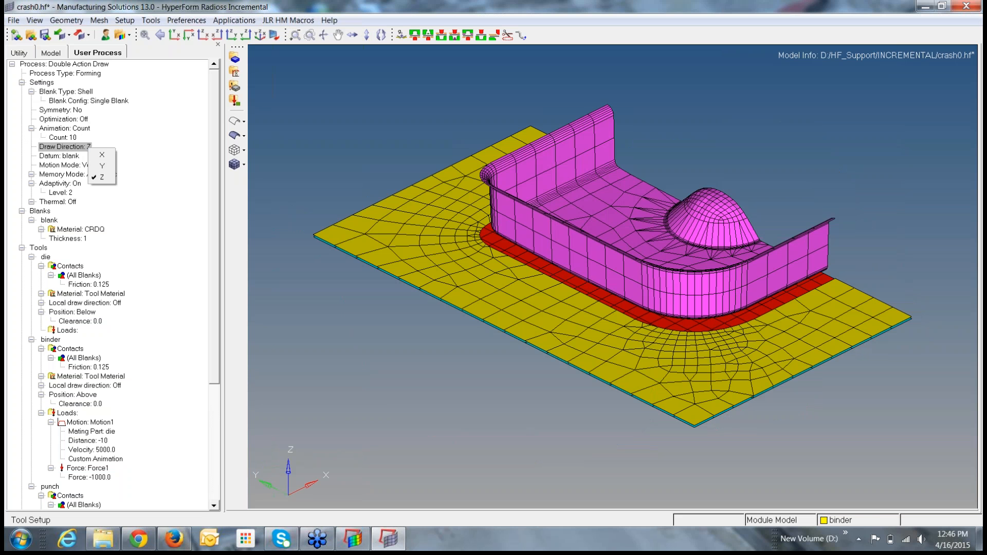
{"action": "left_click", "coordinate": [105, 178]}
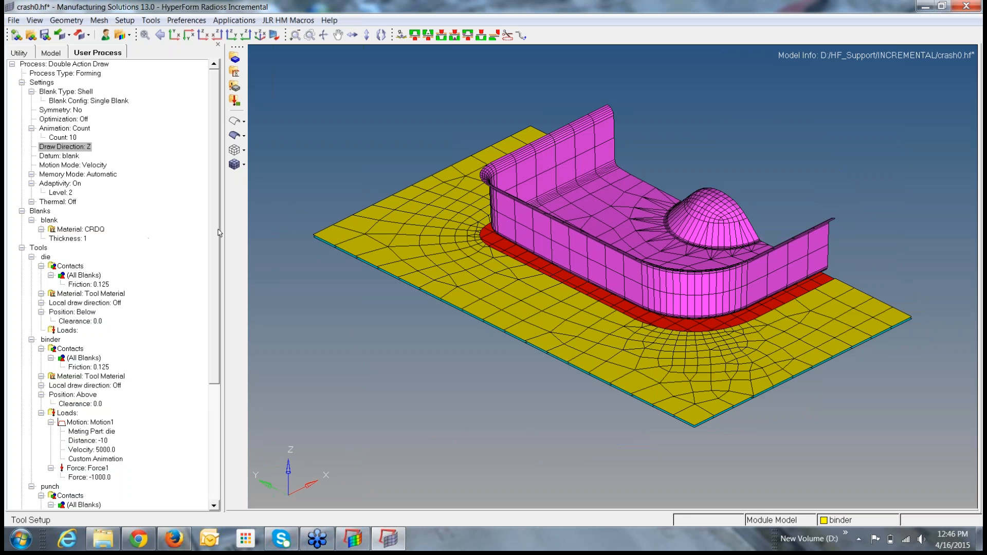
{"action": "left_click_drag", "start_coordinate": [215, 237], "coordinate": [215, 276]}
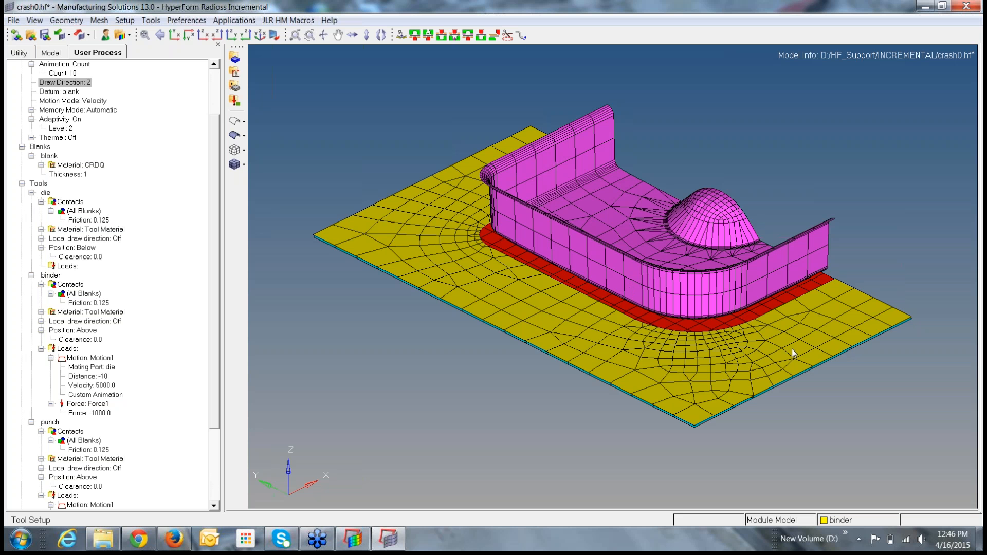
Measure the distance between two nodes on the blank's mesh inside the punch's arched opening
{"action": "left_click_drag", "start_coordinate": [812, 367], "coordinate": [627, 360], "text": "ctrl"}
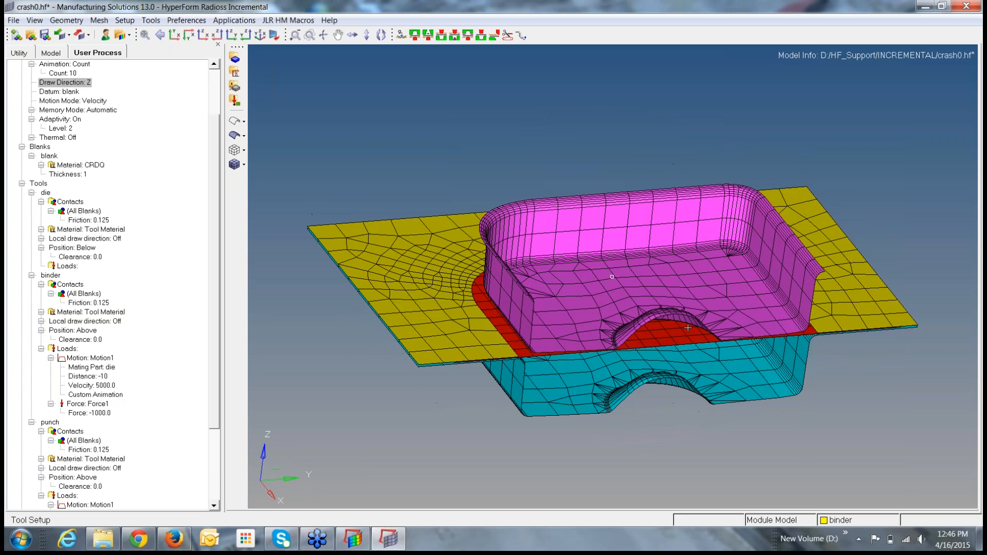
{"action": "scroll", "coordinate": [688, 328], "scroll_direction": "up", "scroll_amount": 5}
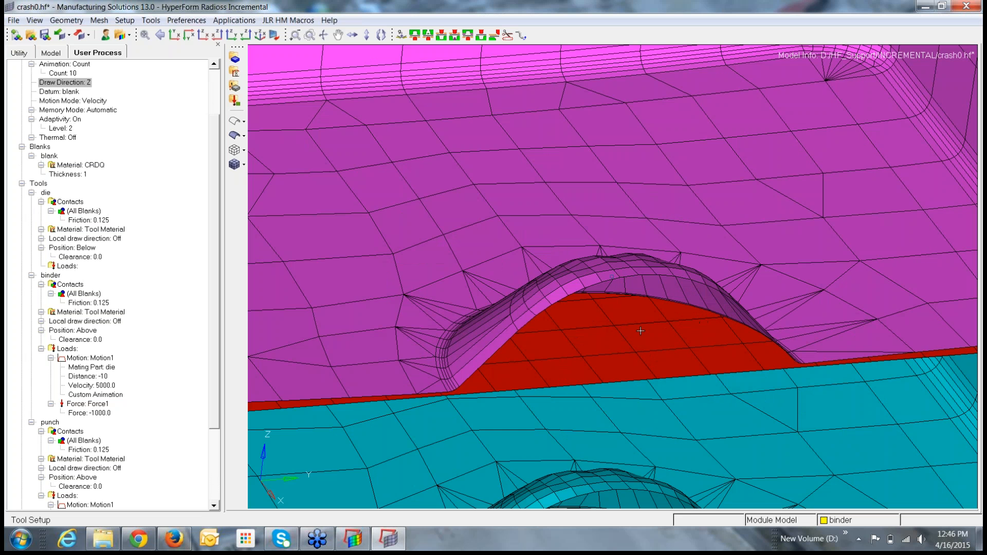
{"action": "key", "text": "Escape"}
{"action": "key", "text": "F4"}
{"action": "left_click", "coordinate": [616, 276]}
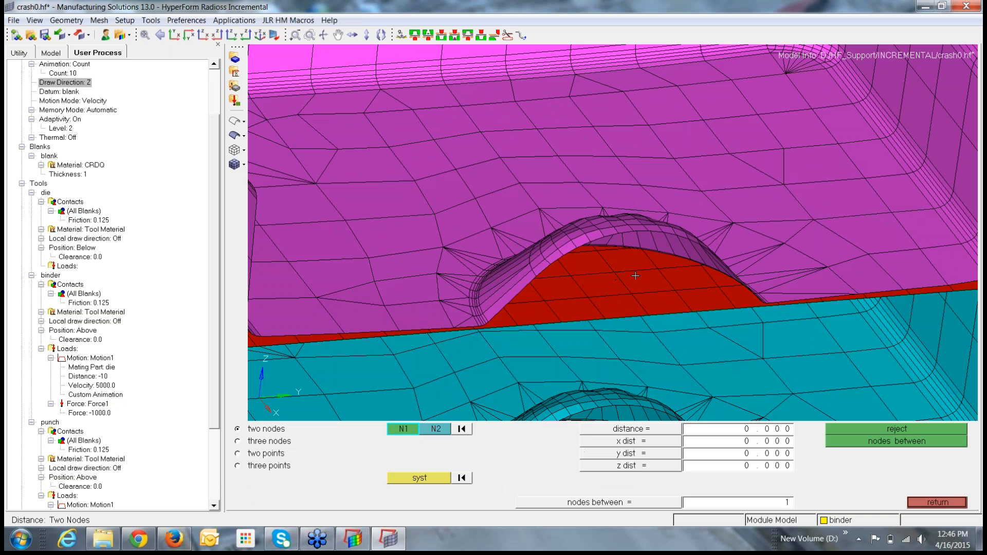
{"action": "left_click", "coordinate": [658, 270]}
{"action": "left_click", "coordinate": [921, 502]}
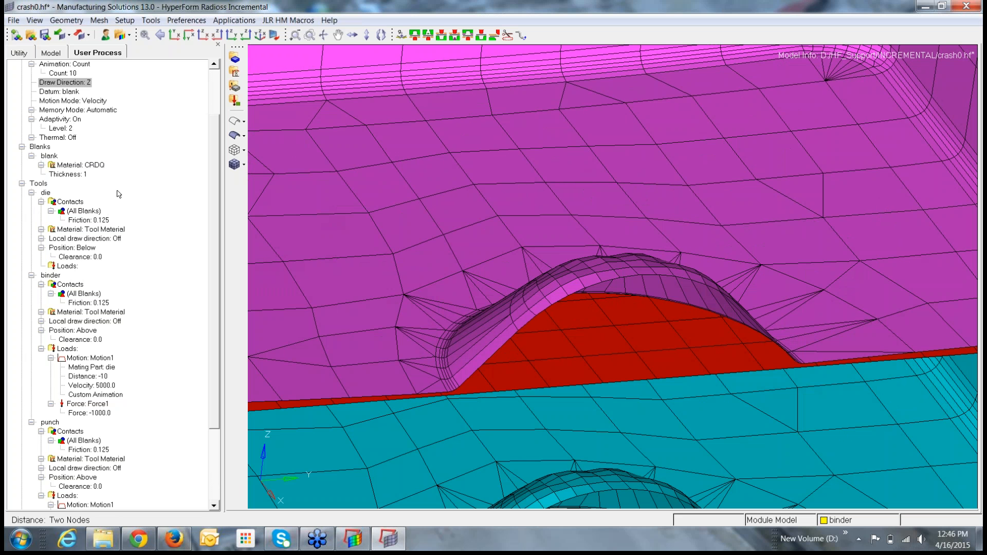
Assign the steel SAE_J2340_HR-CR_600DH_Dual_Phase from the System material database to the blank
{"action": "left_click", "coordinate": [53, 156]}
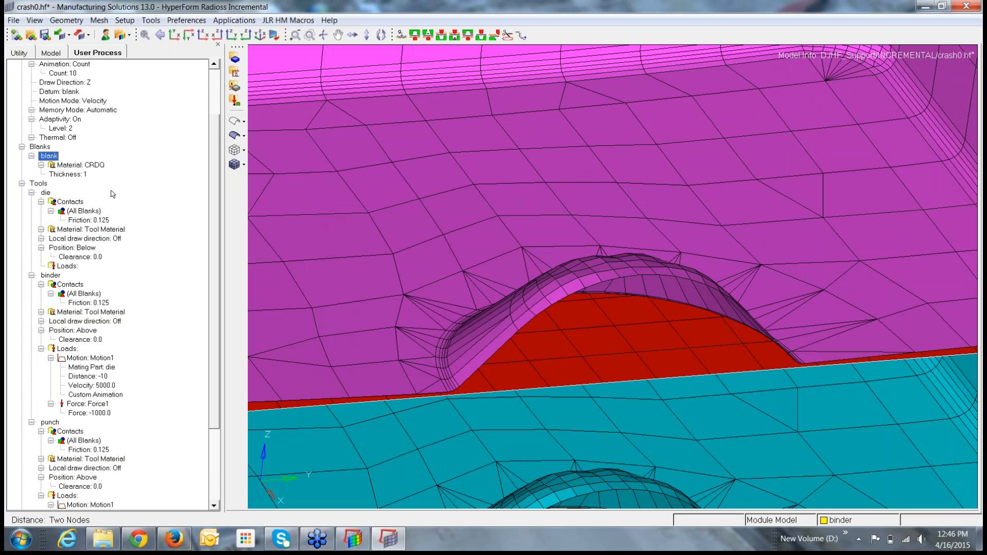
{"action": "scroll", "coordinate": [628, 380], "scroll_direction": "up", "scroll_amount": 3}
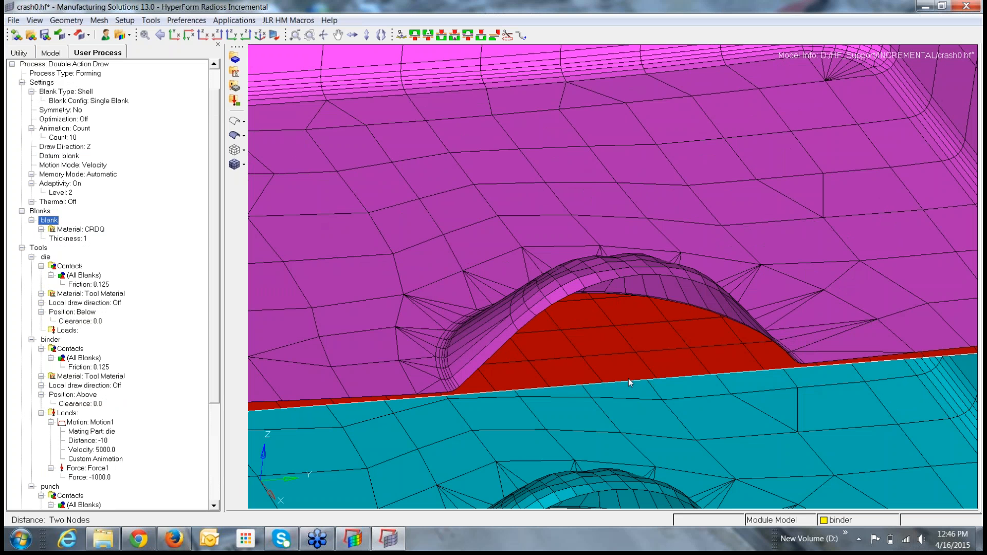
{"action": "left_click", "coordinate": [635, 380], "text": "ctrl"}
{"action": "key", "text": "f"}
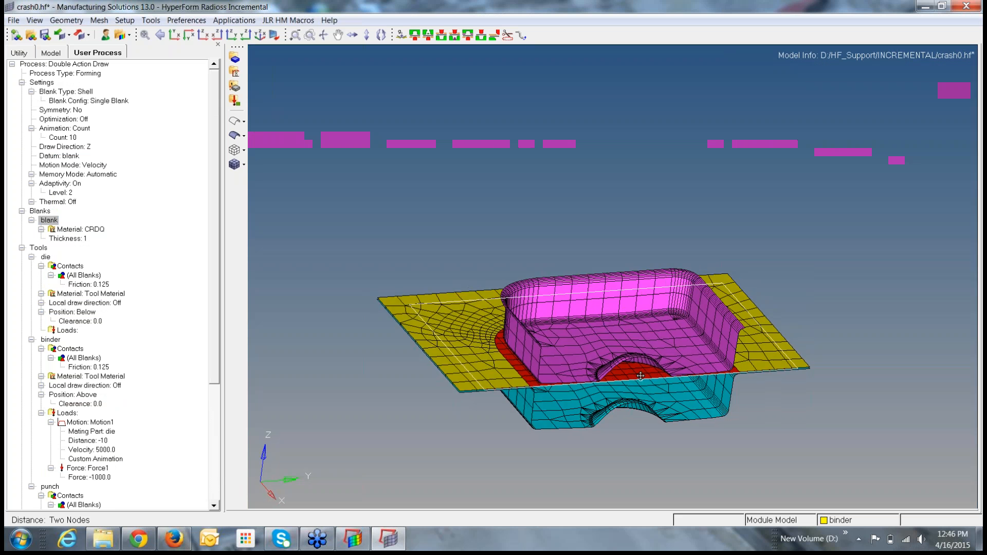
{"action": "left_click", "coordinate": [101, 230]}
{"action": "right_click", "coordinate": [101, 229]}
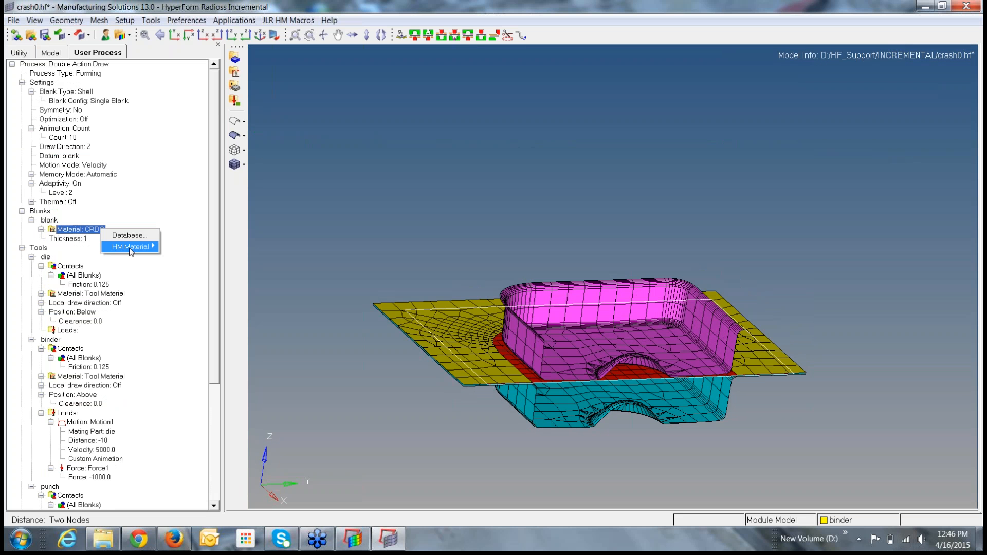
{"action": "left_click", "coordinate": [130, 235]}
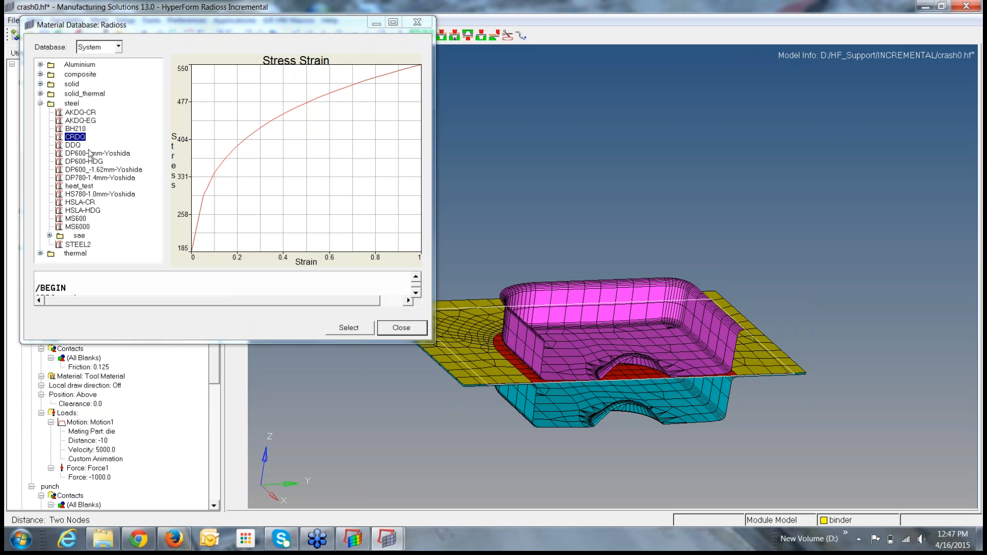
{"action": "left_click", "coordinate": [50, 236]}
{"action": "left_click_drag", "start_coordinate": [167, 117], "coordinate": [166, 217]}
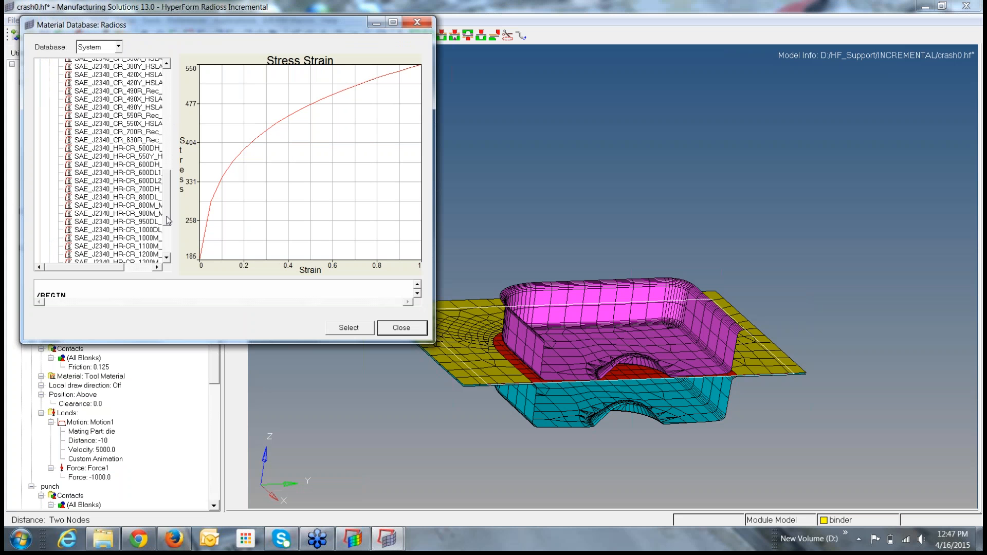
{"action": "left_click", "coordinate": [133, 164]}
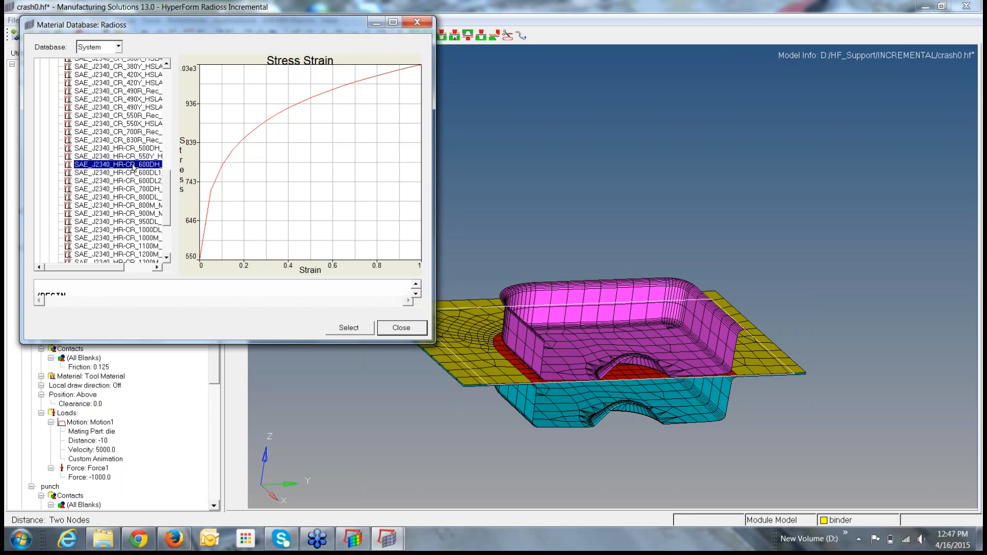
{"action": "left_click", "coordinate": [345, 331]}
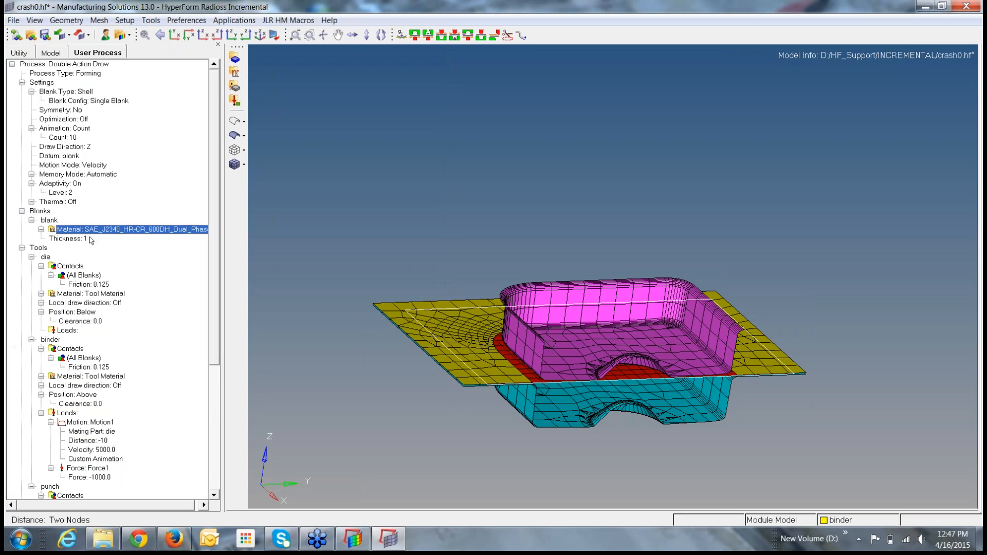
Set the blank's thickness to 1.2
{"action": "left_click", "coordinate": [85, 239]}
{"action": "left_click", "coordinate": [86, 239]}
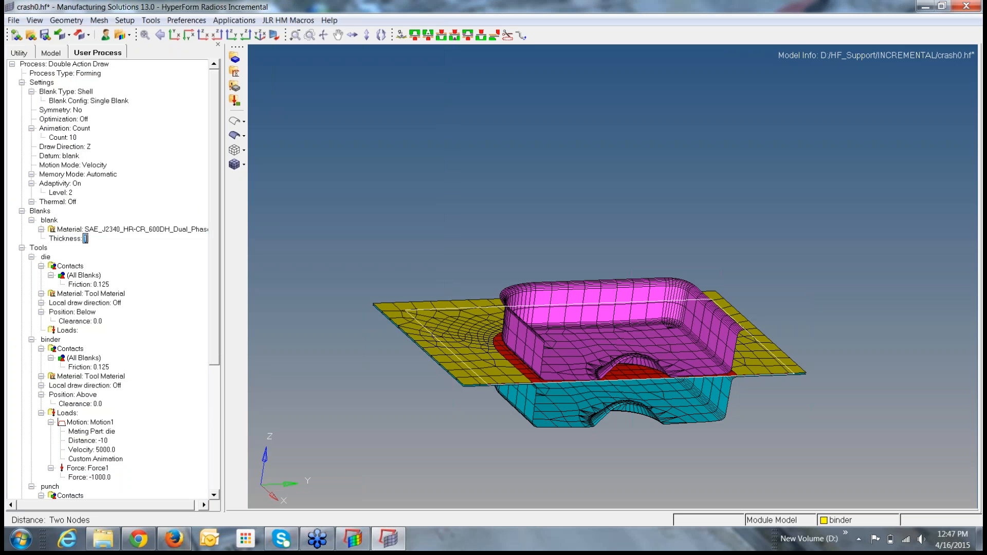
{"action": "type", "text": "1.2"}
{"action": "key", "text": "Return"}
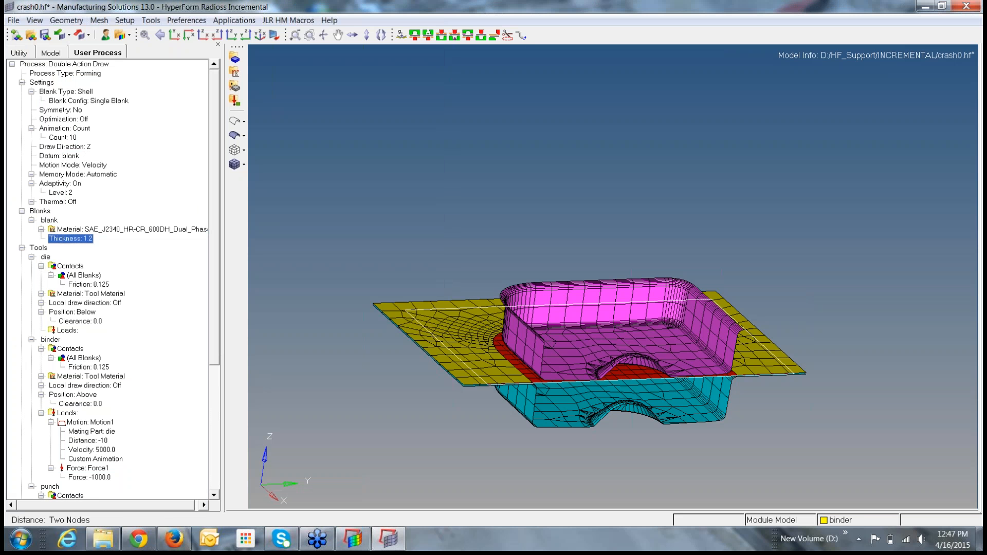
{"action": "left_click", "coordinate": [167, 258]}
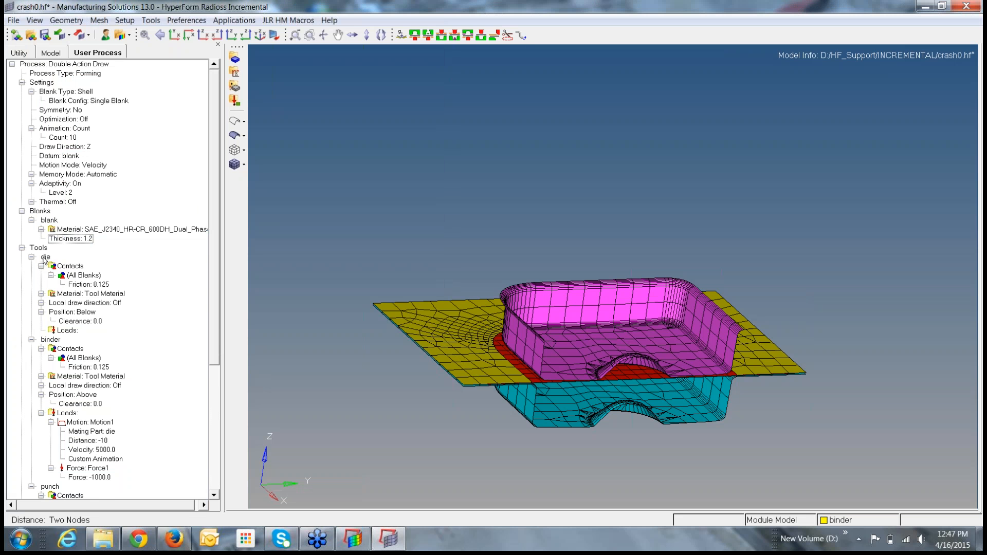
Review the die, binder and punch settings in the process tree and autoposition the tools
{"action": "left_click", "coordinate": [45, 258]}
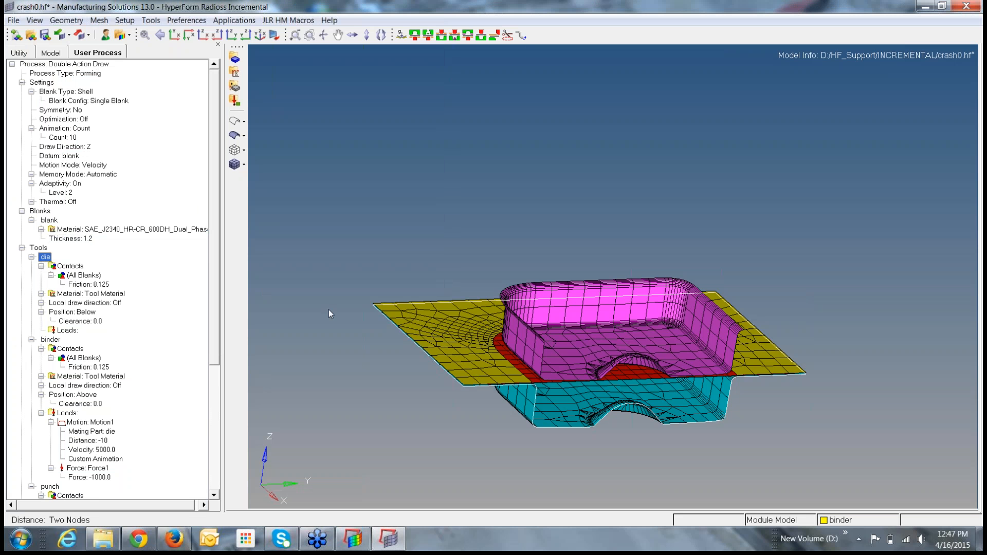
{"action": "left_click_drag", "start_coordinate": [219, 325], "coordinate": [229, 393]}
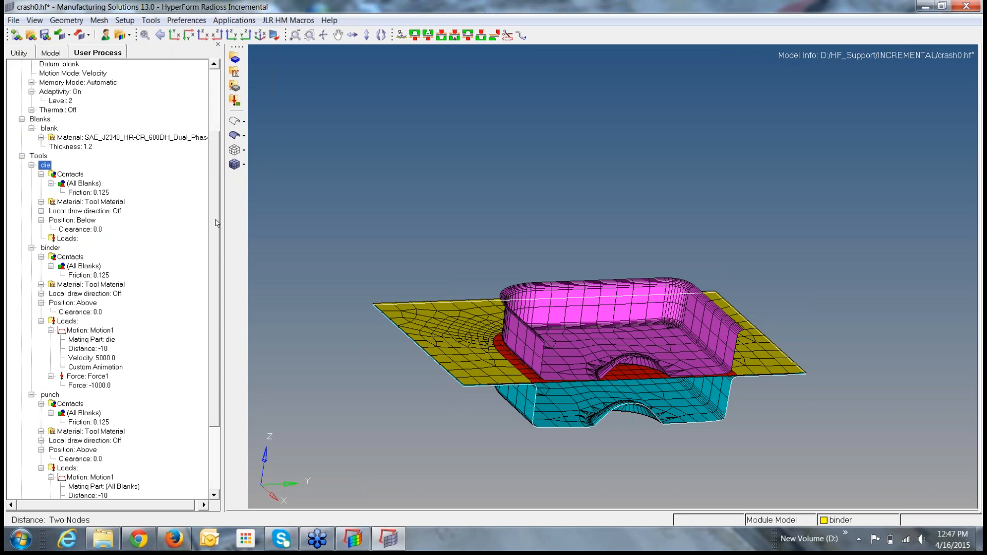
{"action": "scroll", "coordinate": [216, 228], "scroll_direction": "down", "scroll_amount": 3}
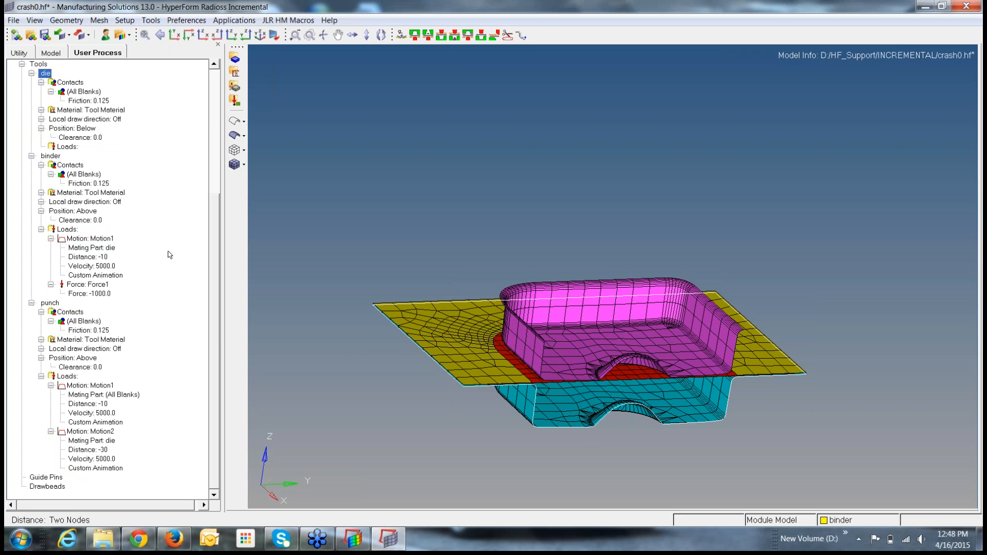
{"action": "left_click_drag", "start_coordinate": [225, 211], "coordinate": [264, 212]}
{"action": "right_click", "coordinate": [197, 219]}
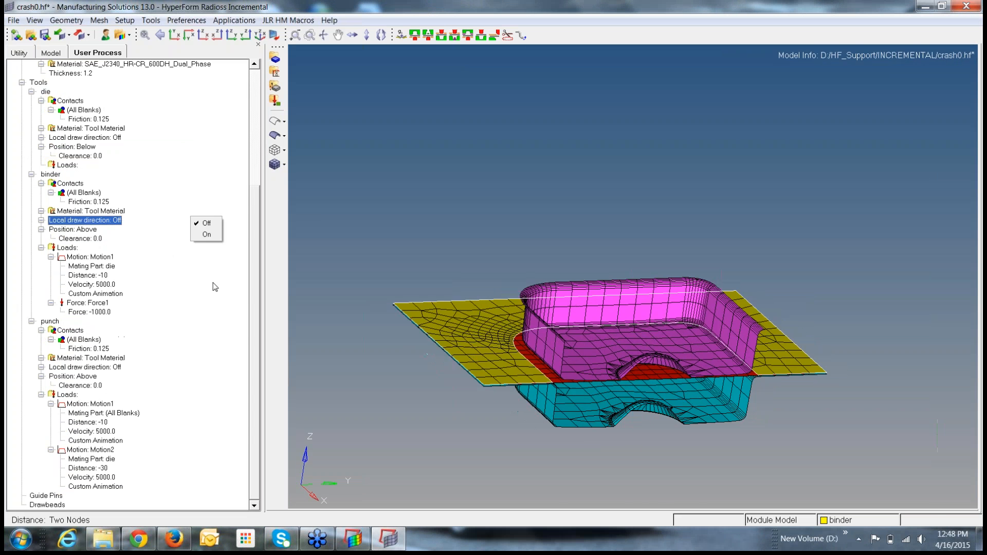
{"action": "right_click", "coordinate": [214, 282]}
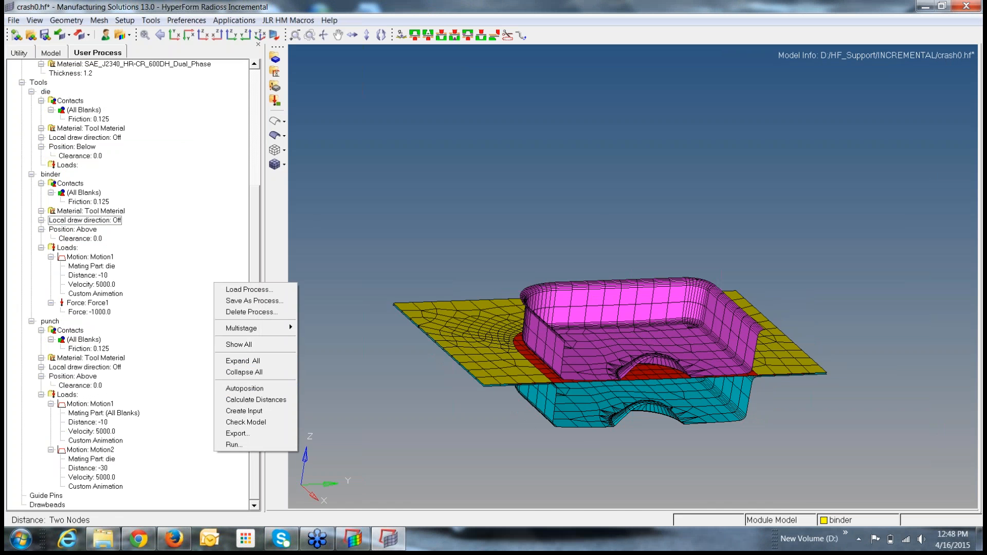
{"action": "left_click", "coordinate": [226, 388]}
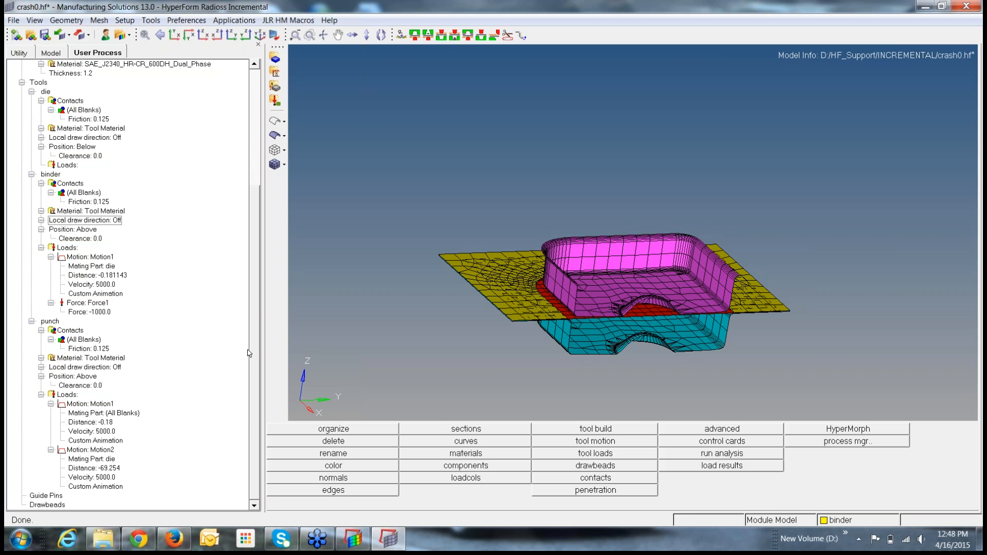
Display the element normals of the blank, punch and binder as vectors with a size of 10
{"action": "scroll", "coordinate": [253, 352], "scroll_direction": "up", "scroll_amount": 5}
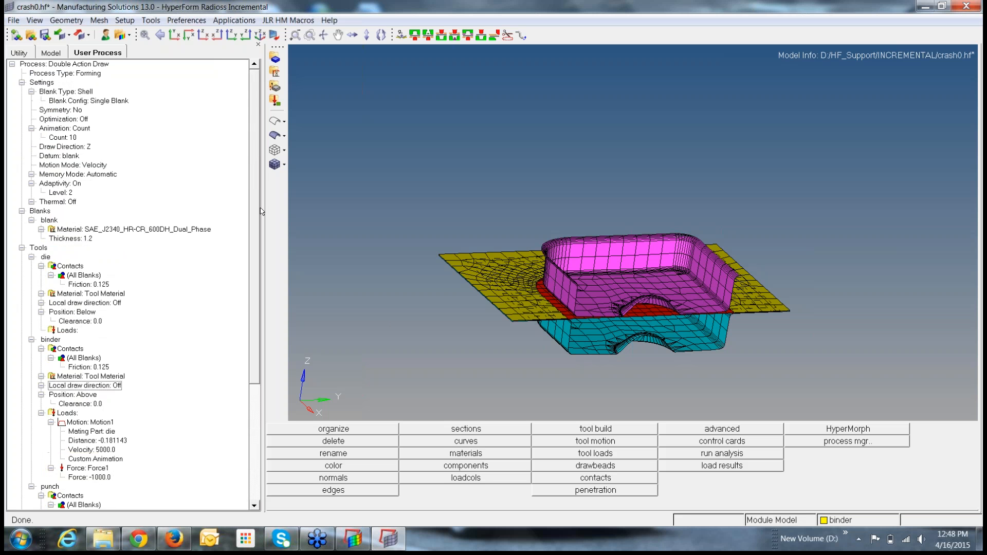
{"action": "scroll", "coordinate": [254, 374], "scroll_direction": "down", "scroll_amount": 5}
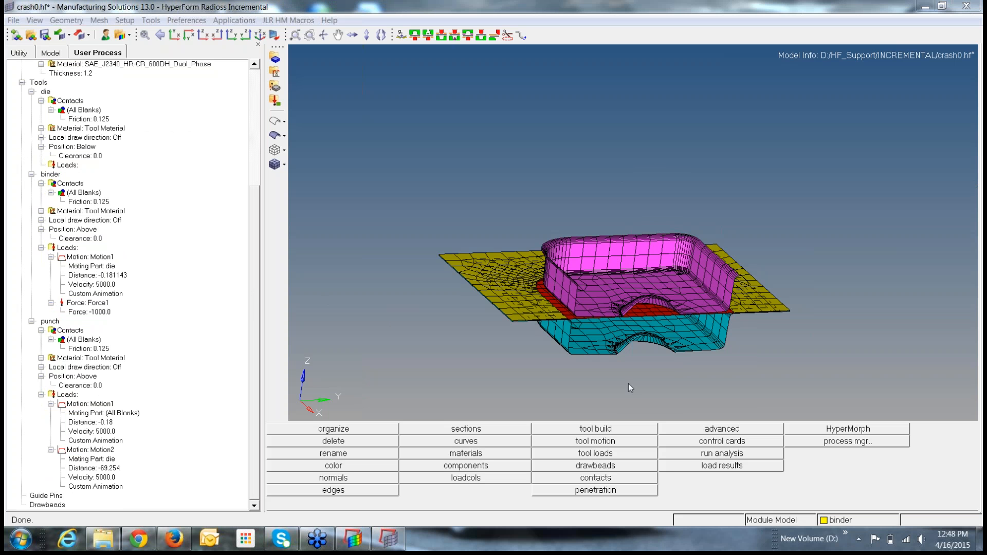
{"action": "left_click_drag", "start_coordinate": [646, 315], "coordinate": [624, 310], "text": "ctrl"}
{"action": "scroll", "coordinate": [623, 310], "scroll_direction": "up", "scroll_amount": 5}
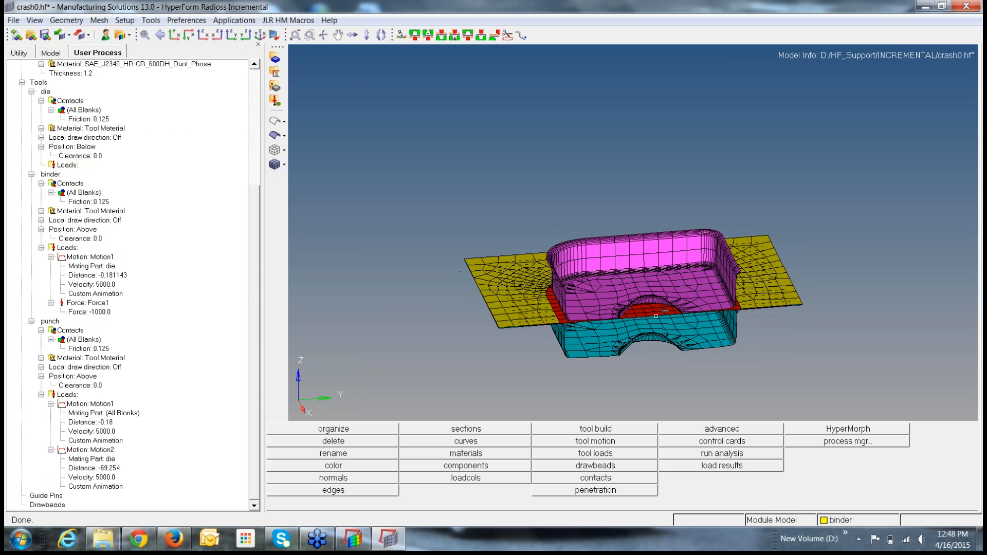
{"action": "right_click_drag", "start_coordinate": [655, 265], "coordinate": [643, 195], "text": "ctrl"}
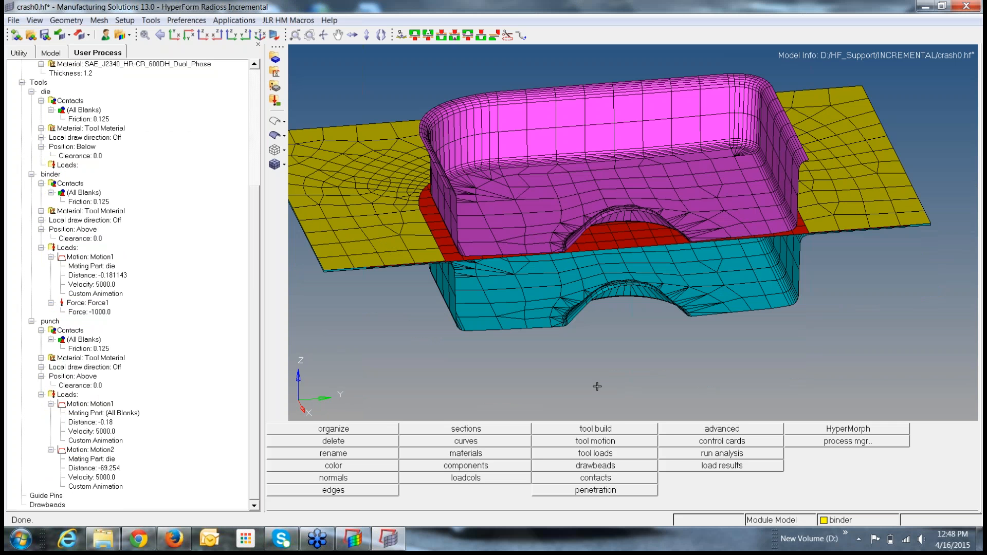
{"action": "key", "text": "shift+F10"}
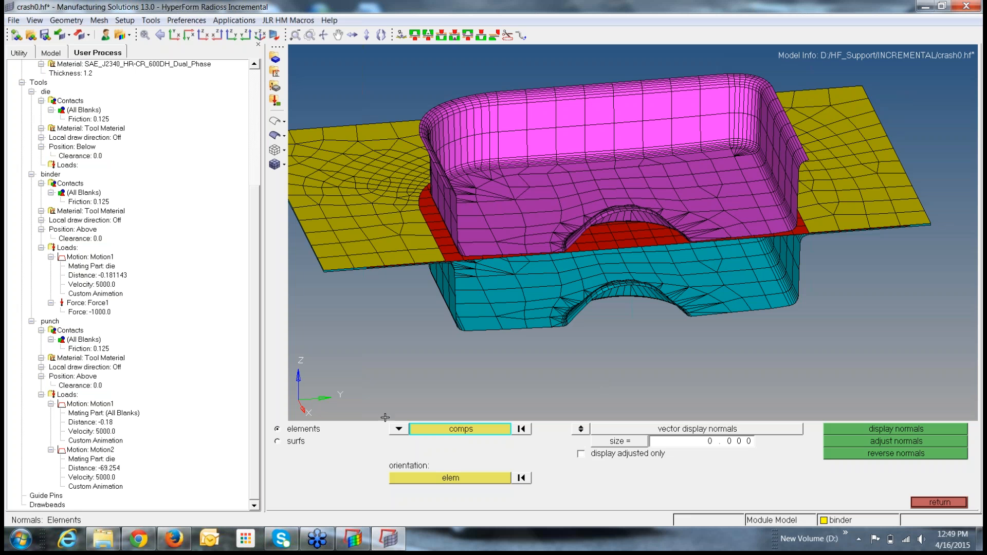
{"action": "left_click", "coordinate": [440, 430]}
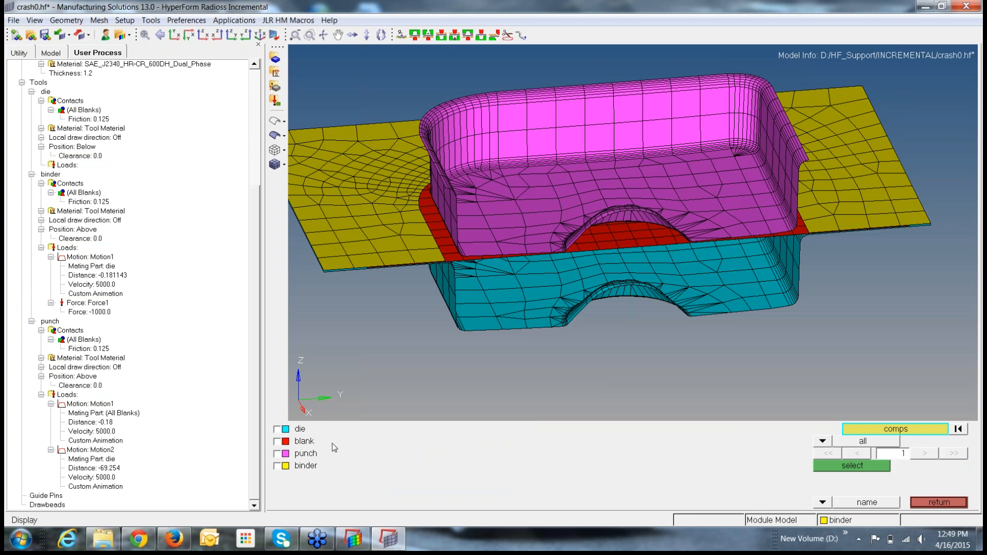
{"action": "left_click", "coordinate": [277, 442]}
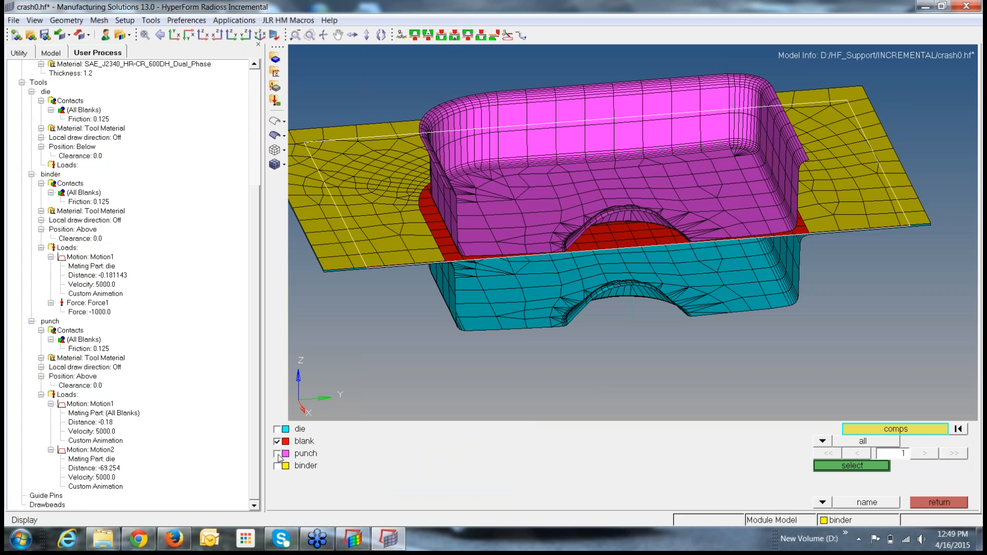
{"action": "left_click", "coordinate": [277, 454]}
{"action": "left_click", "coordinate": [277, 466]}
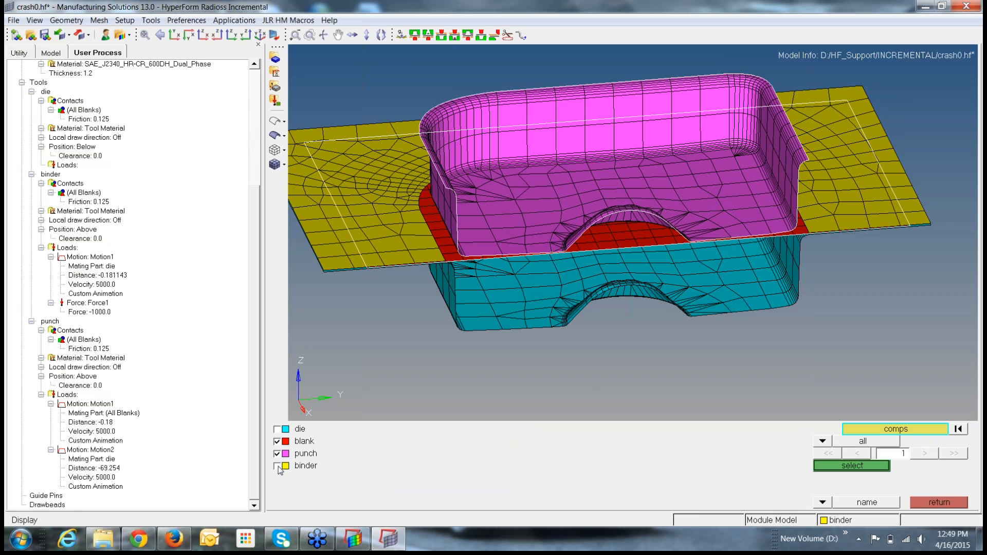
{"action": "left_click", "coordinate": [869, 467]}
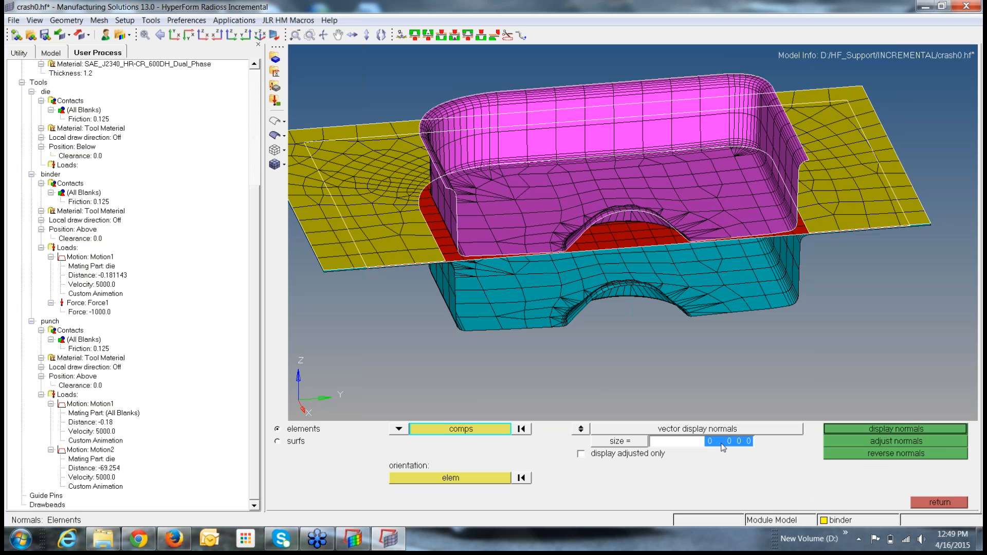
{"action": "key", "text": "Return"}
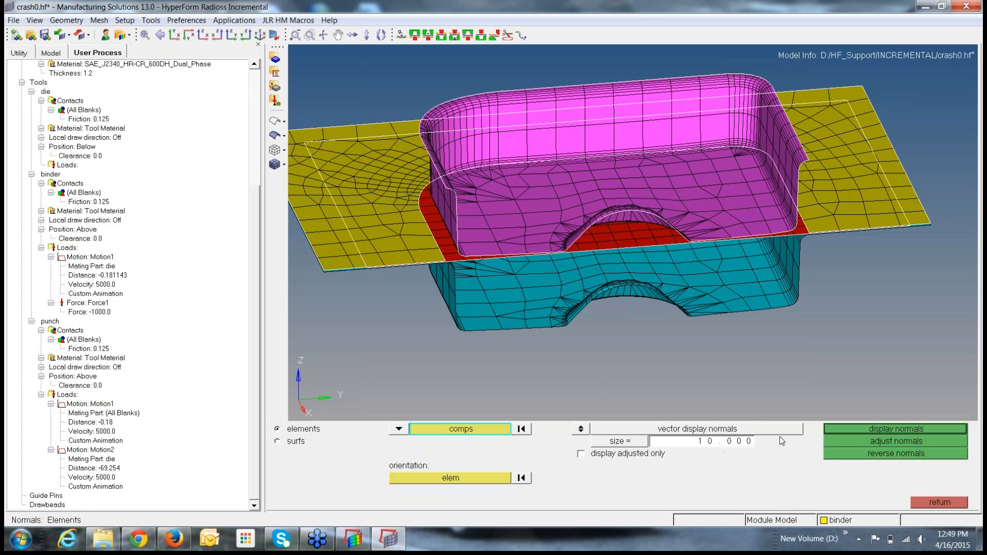
{"action": "left_click", "coordinate": [873, 430]}
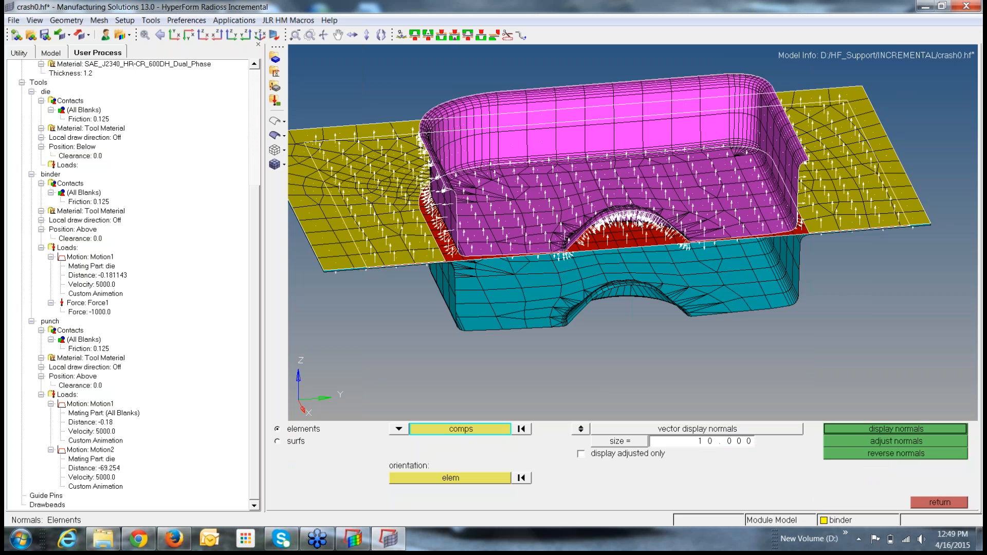
Examine the normal directions on the blank, binder and punch up close, including the punch's flange, end wall and arched opening
{"action": "mouse_move", "coordinate": [653, 204]}
{"action": "left_mouse_down", "text": "ctrl"}
{"action": "mouse_move", "coordinate": [642, 178]}
{"action": "mouse_move", "coordinate": [637, 210]}
{"action": "left_mouse_up", "text": "ctrl"}
{"action": "scroll", "coordinate": [638, 246], "scroll_direction": "up", "scroll_amount": 3, "text": "ctrl"}
{"action": "right_click_drag", "start_coordinate": [638, 246], "coordinate": [810, 216], "text": "ctrl"}
{"action": "right_click_drag", "start_coordinate": [480, 267], "coordinate": [613, 248], "text": "ctrl"}
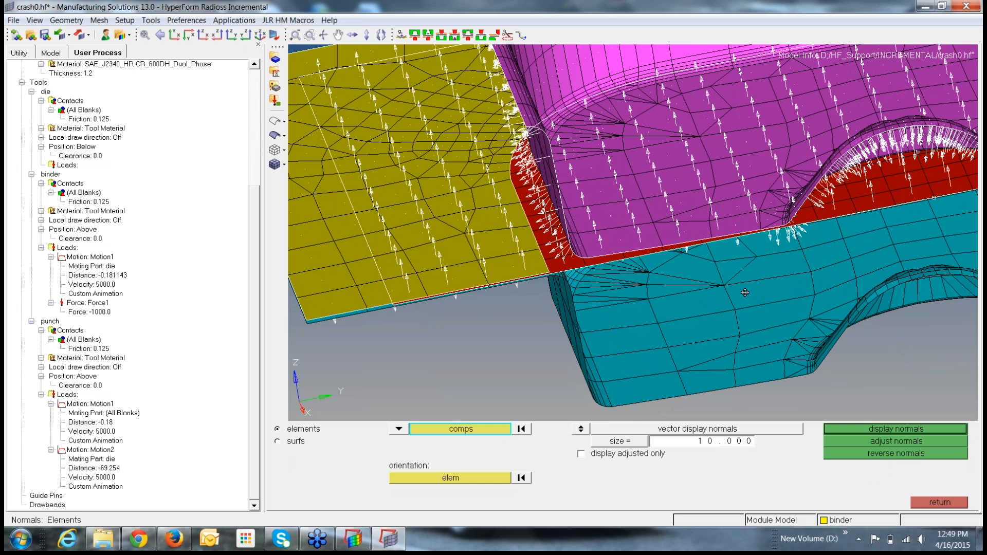
{"action": "left_click_drag", "start_coordinate": [745, 293], "coordinate": [432, 311], "text": "ctrl"}
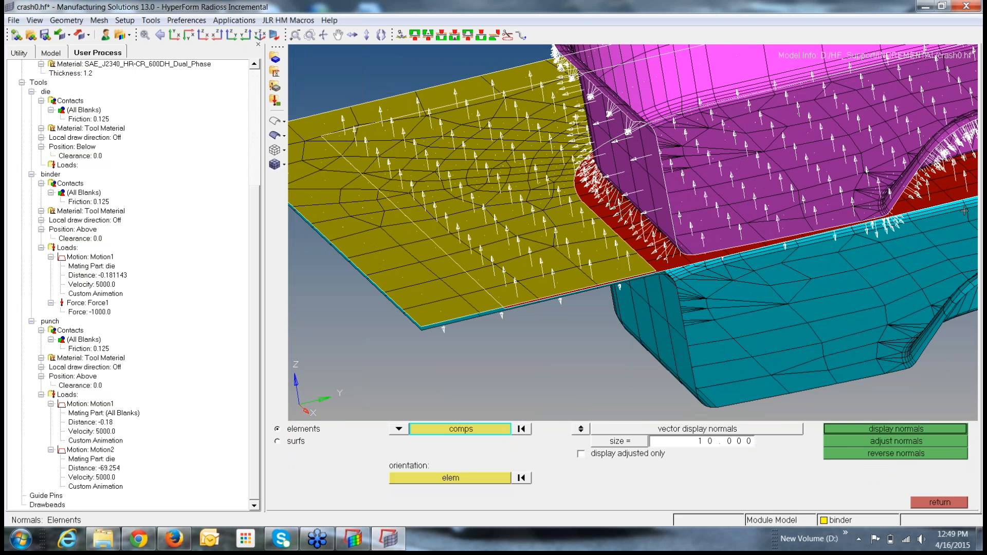
{"action": "right_click_drag", "start_coordinate": [930, 194], "coordinate": [679, 224], "text": "ctrl"}
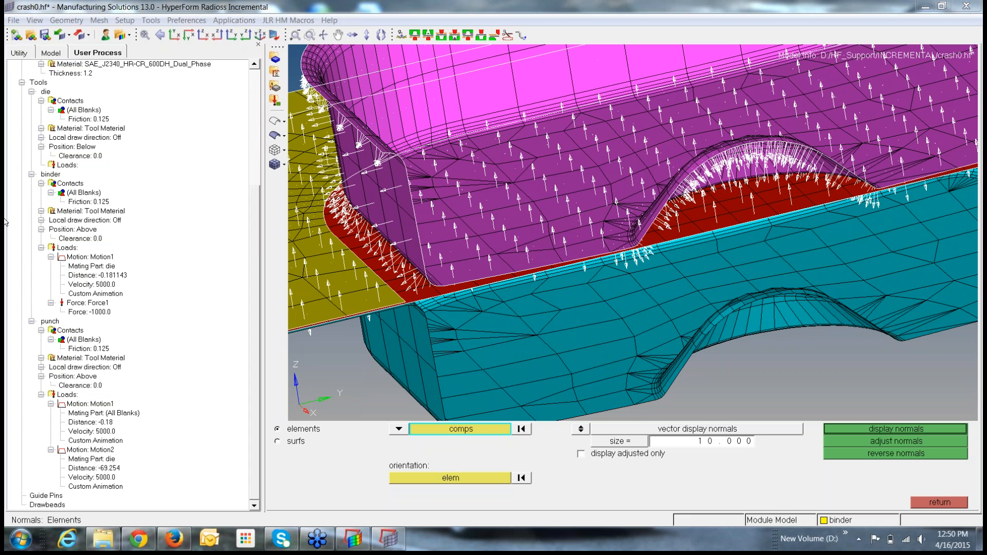
Set the binder's Force1 load to -20000
{"action": "left_click", "coordinate": [106, 313]}
{"action": "left_click", "coordinate": [100, 312]}
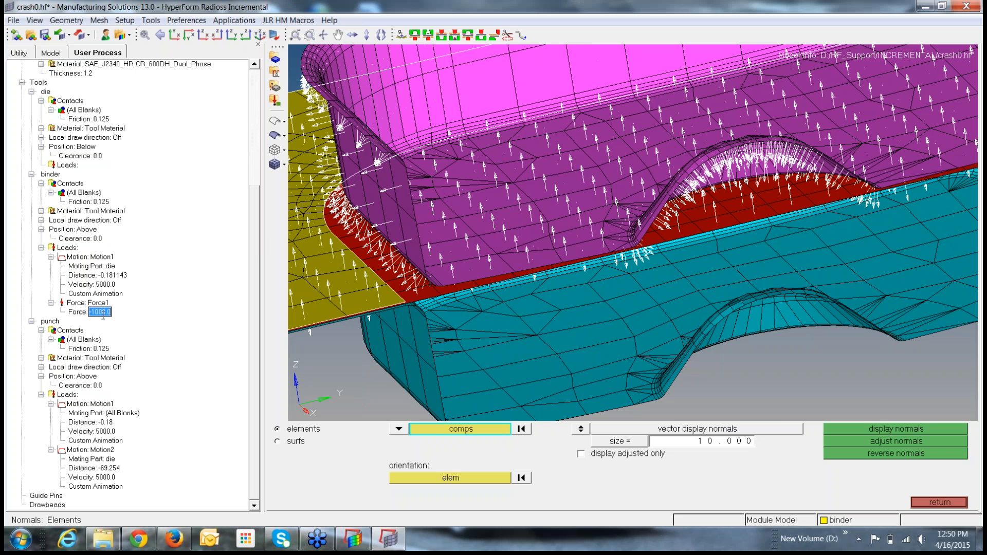
{"action": "key", "text": "BackSpace"}
{"action": "type", "text": "-20000"}
{"action": "key", "text": "Return"}
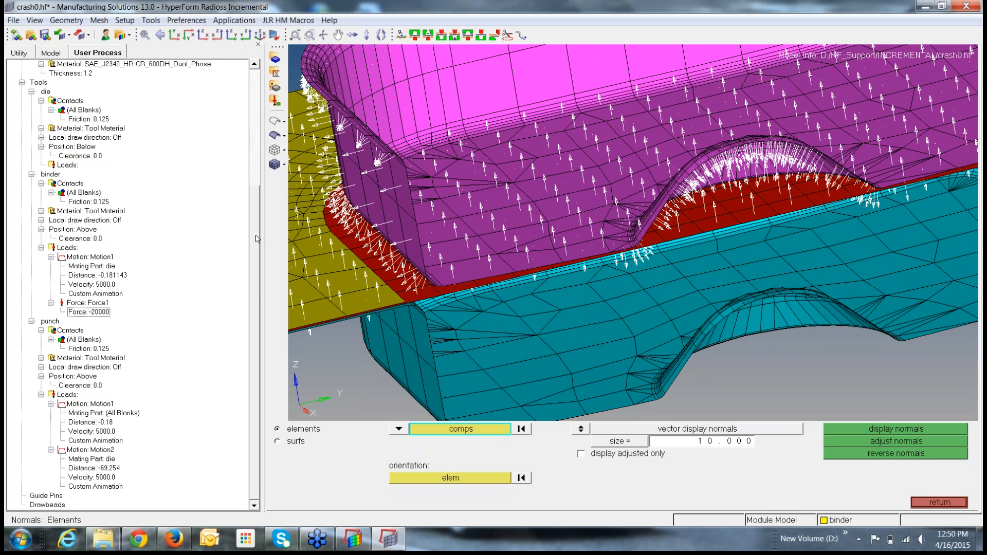
Check the section and material assigned to the blank in the component settings
{"action": "scroll", "coordinate": [257, 233], "scroll_direction": "up", "scroll_amount": 1}
{"action": "left_click_drag", "start_coordinate": [255, 230], "coordinate": [255, 254]}
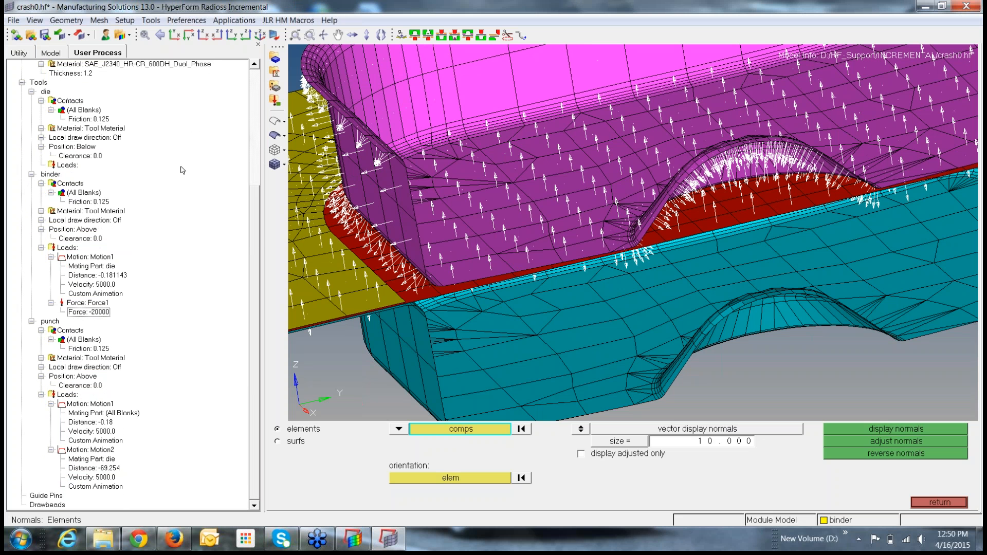
{"action": "left_click", "coordinate": [124, 20]}
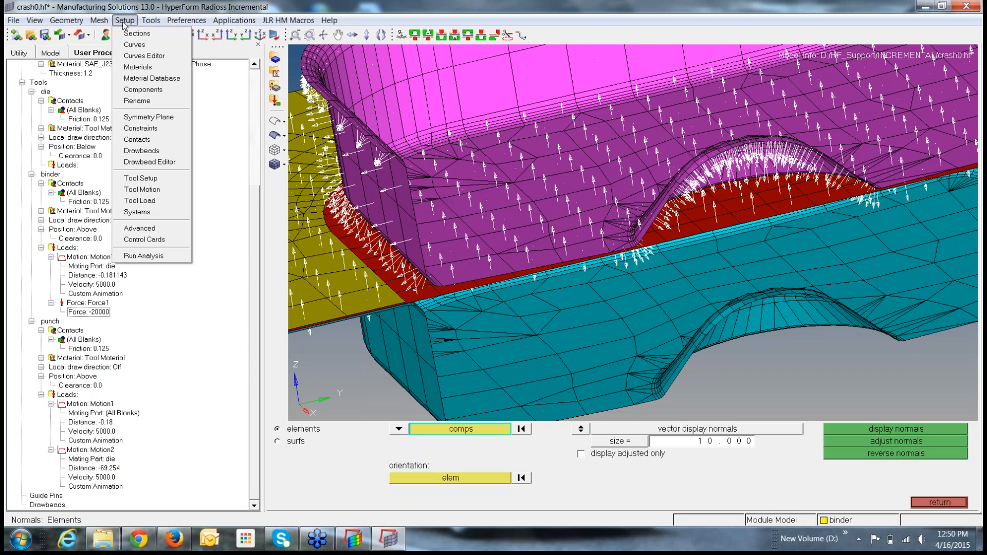
{"action": "left_click", "coordinate": [158, 91]}
{"action": "left_click", "coordinate": [391, 429]}
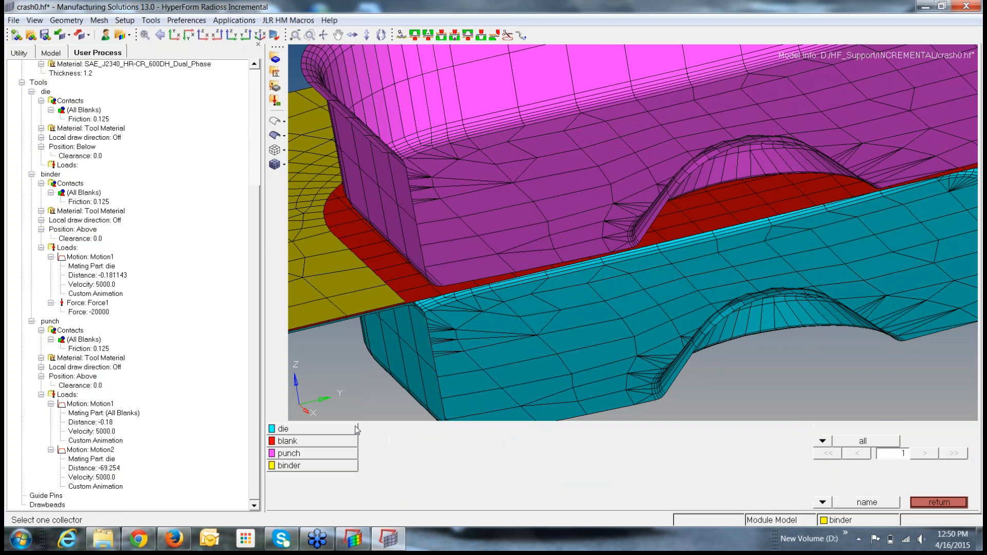
{"action": "left_click", "coordinate": [325, 440]}
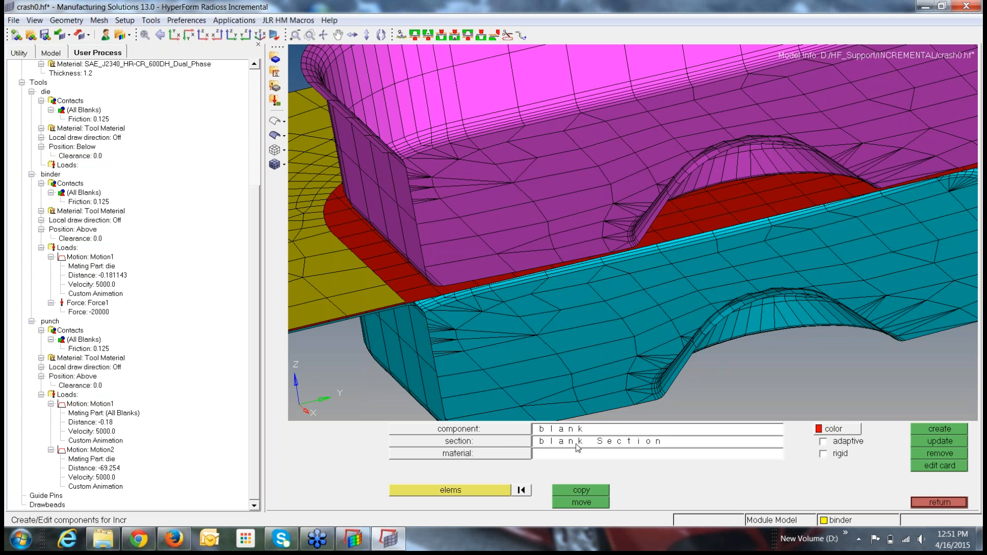
{"action": "left_click", "coordinate": [481, 455]}
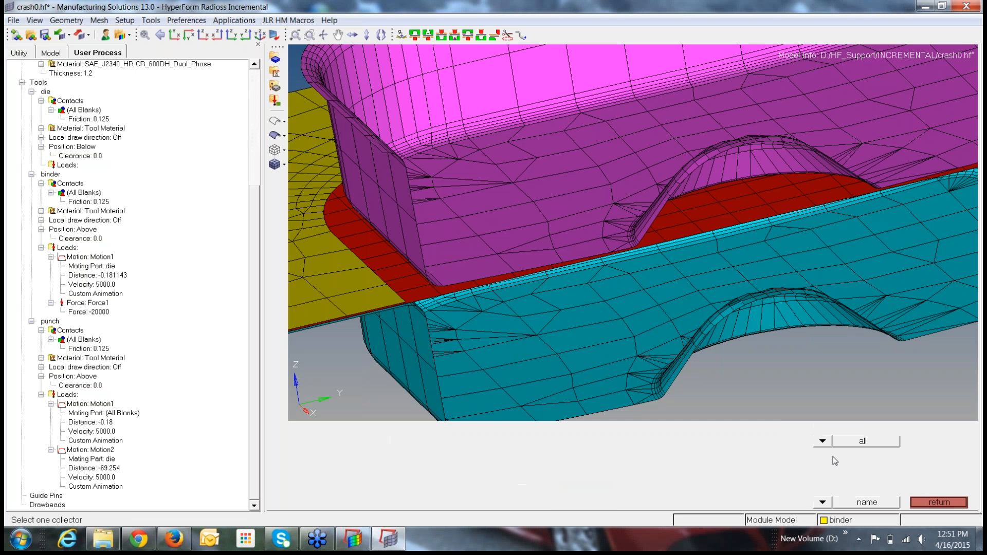
{"action": "left_click", "coordinate": [948, 503]}
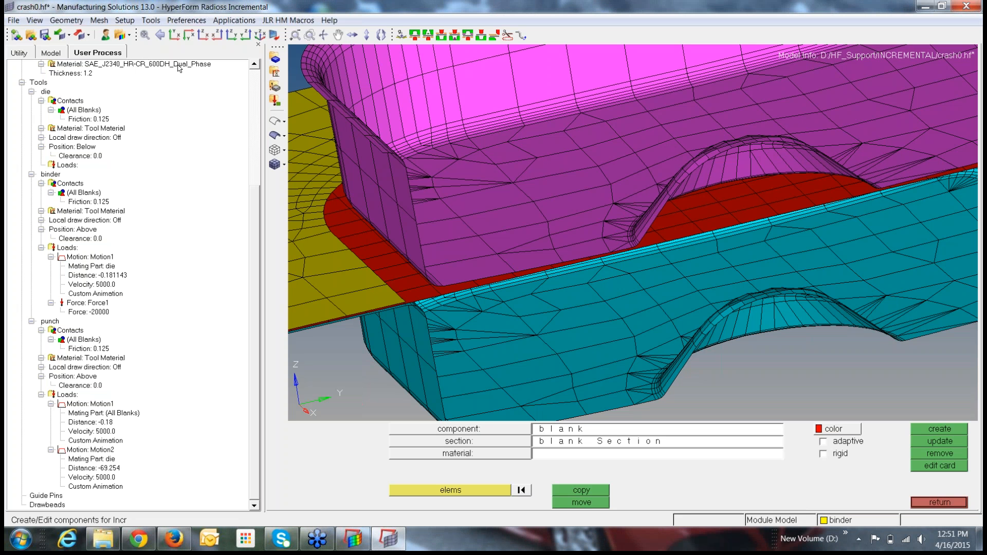
{"action": "left_click", "coordinate": [949, 507]}
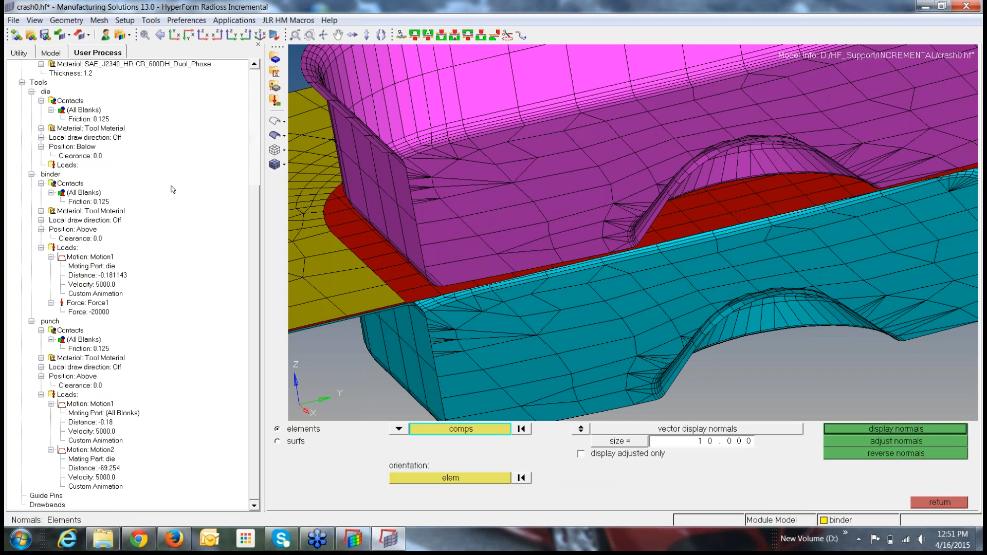
Autoposition the binder and create the analysis input for the process, checking the model's entities
{"action": "right_click", "coordinate": [211, 175]}
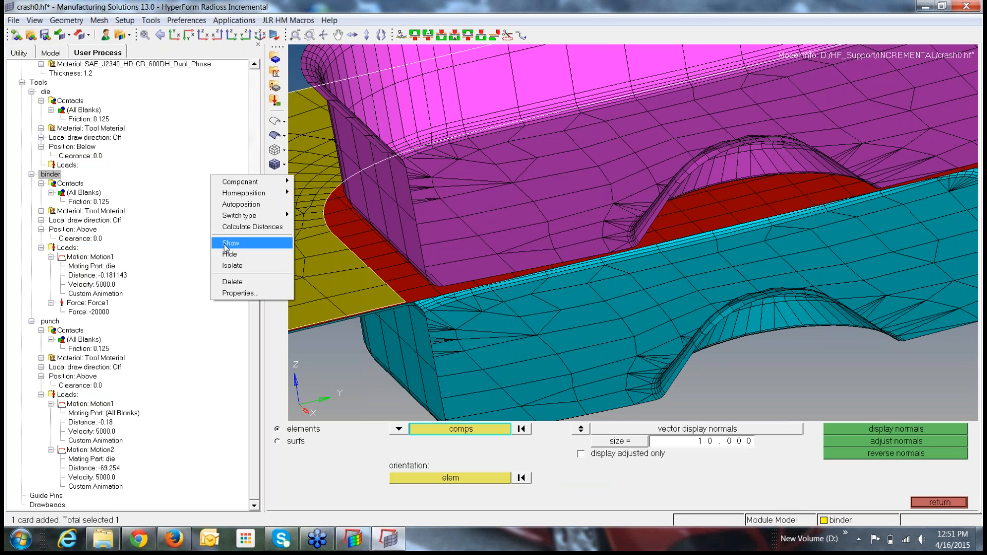
{"action": "left_click", "coordinate": [225, 206]}
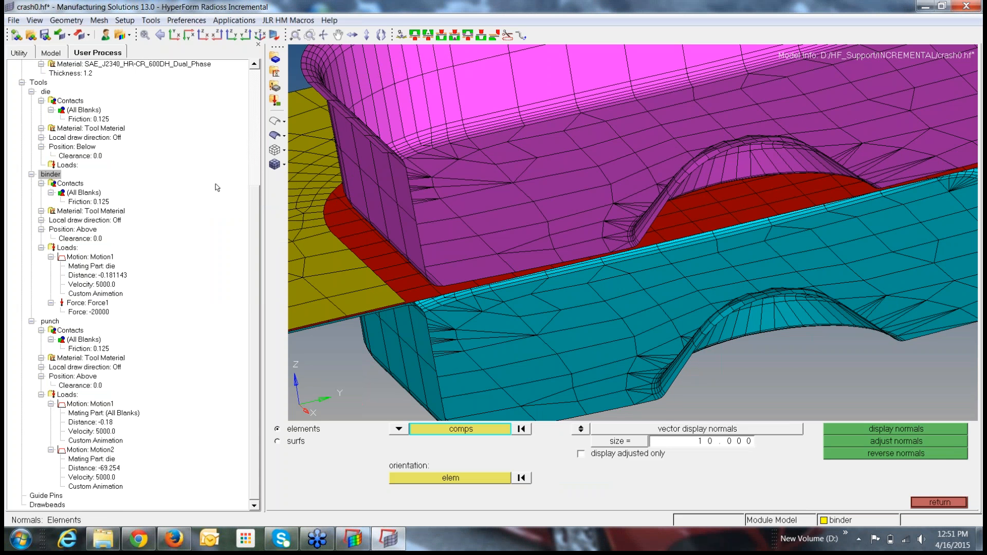
{"action": "right_click", "coordinate": [215, 190]}
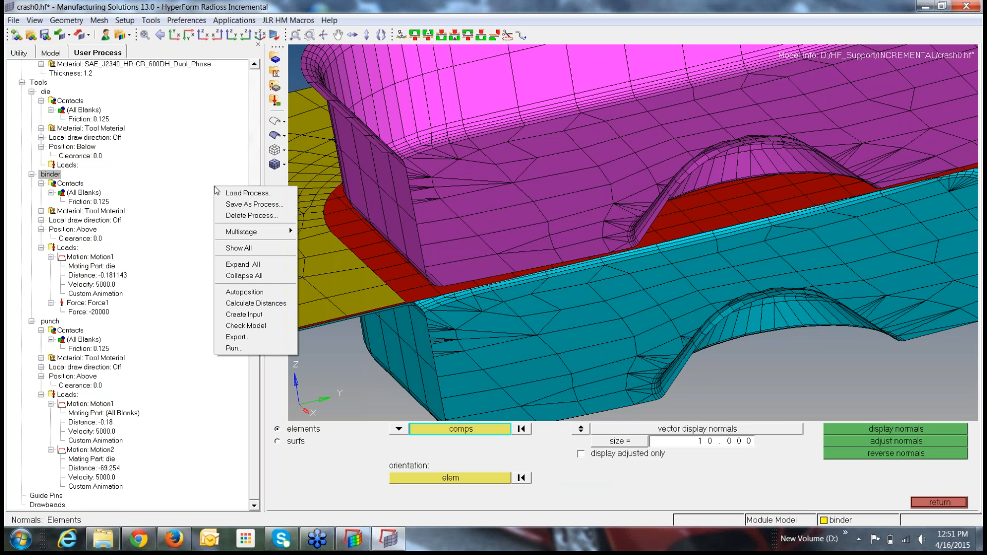
{"action": "left_click", "coordinate": [232, 315]}
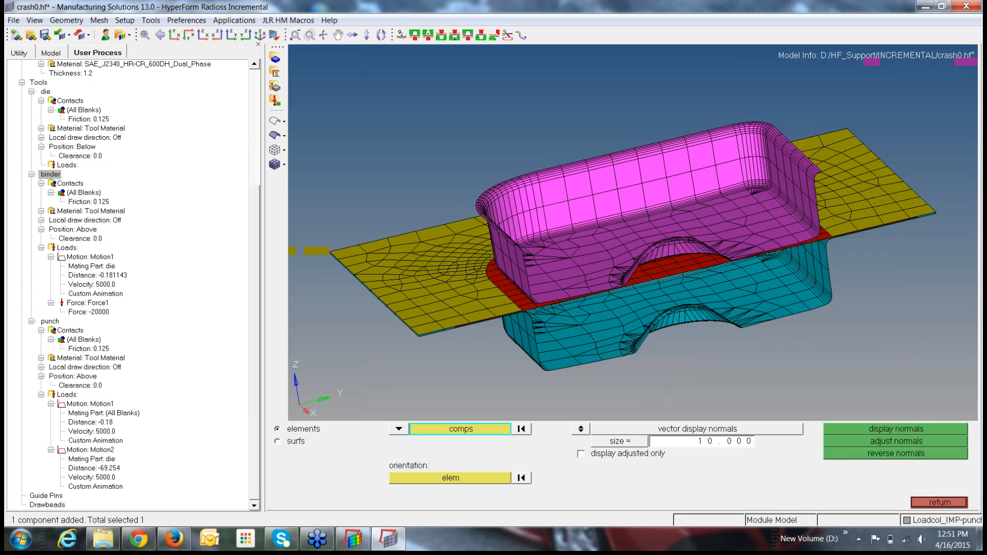
{"action": "left_click", "coordinate": [51, 53]}
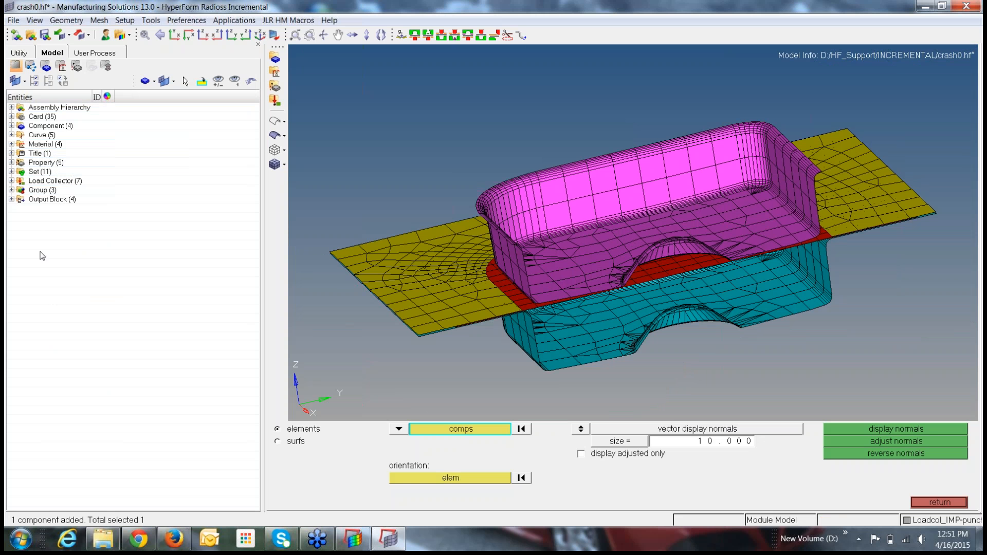
{"action": "left_click", "coordinate": [959, 506]}
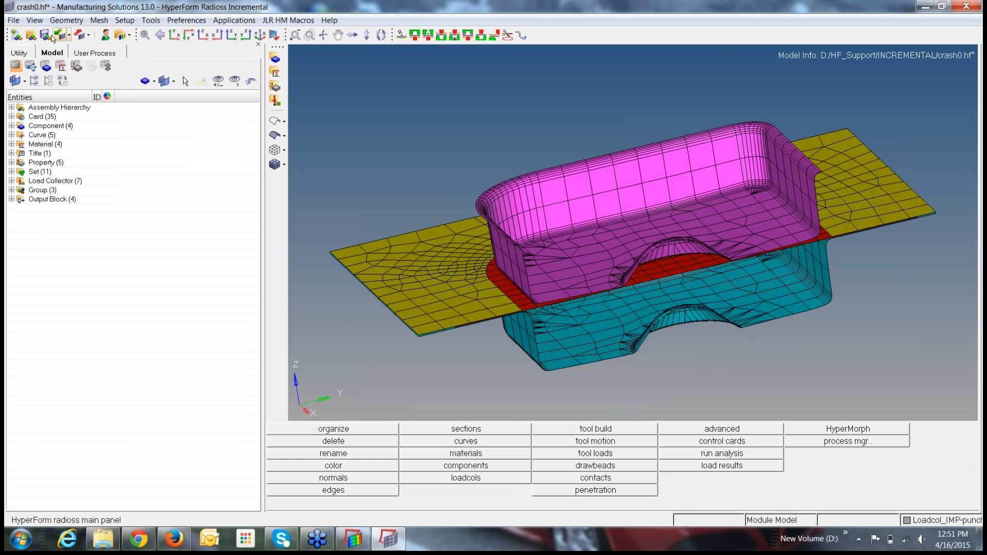
{"action": "left_click", "coordinate": [96, 52]}
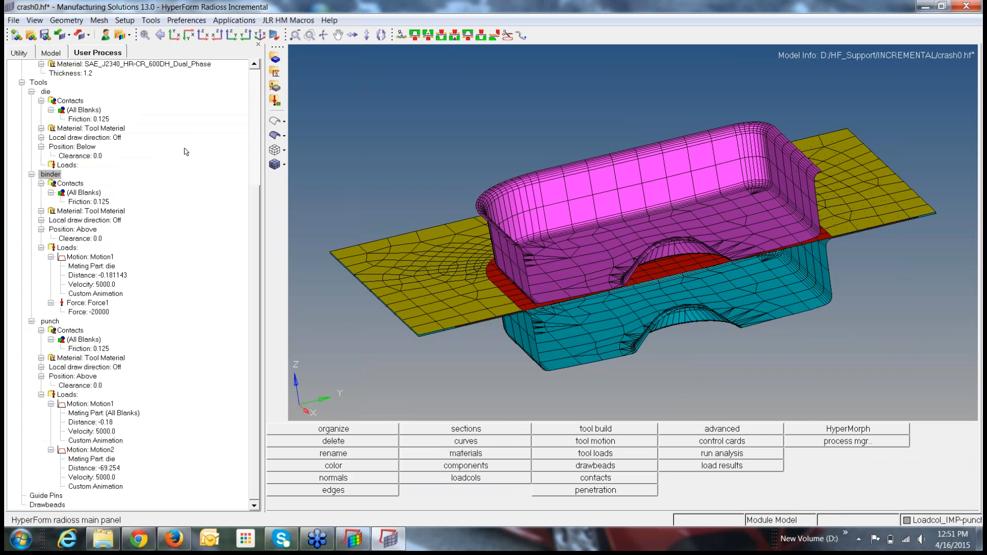
{"action": "right_click", "coordinate": [195, 218]}
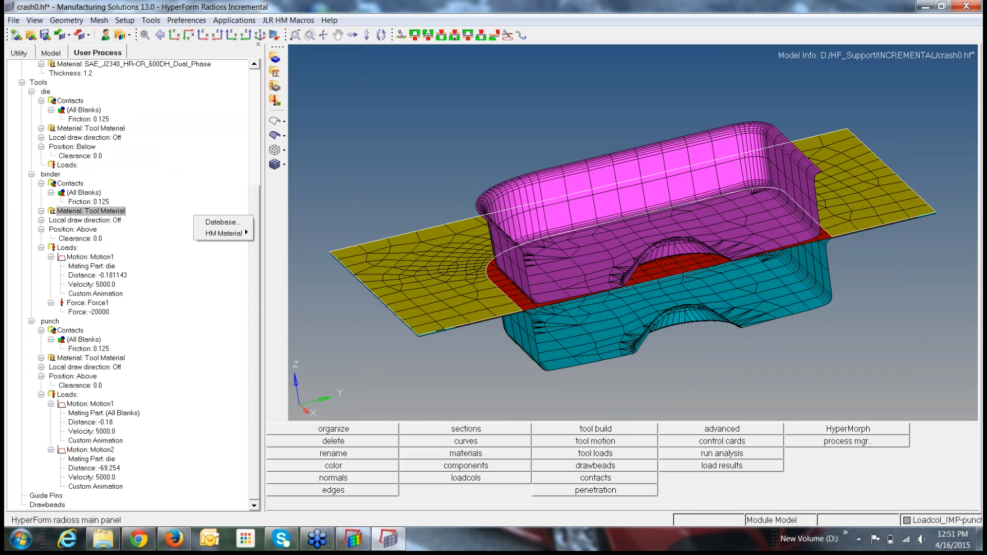
{"action": "right_click", "coordinate": [209, 291]}
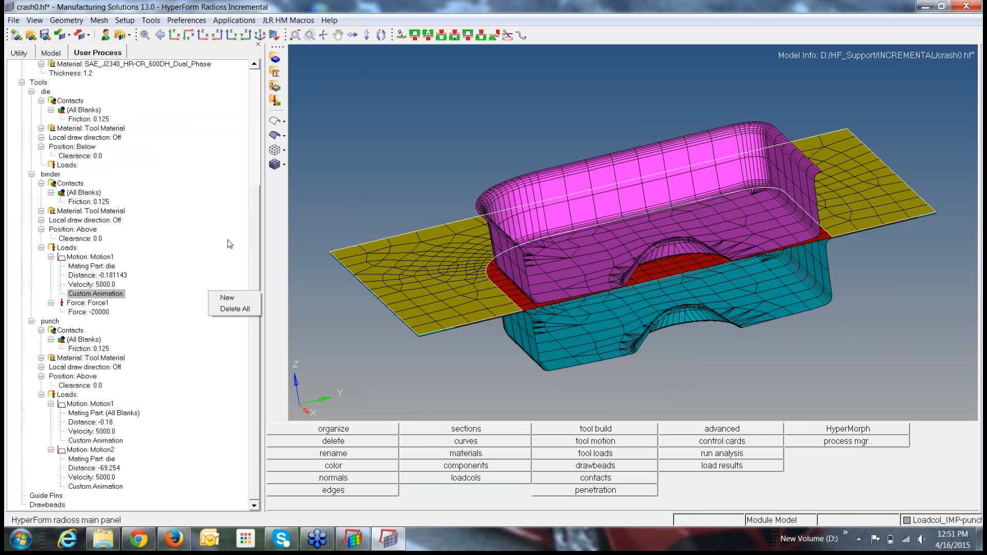
{"action": "right_click", "coordinate": [207, 234]}
{"action": "left_click", "coordinate": [184, 329]}
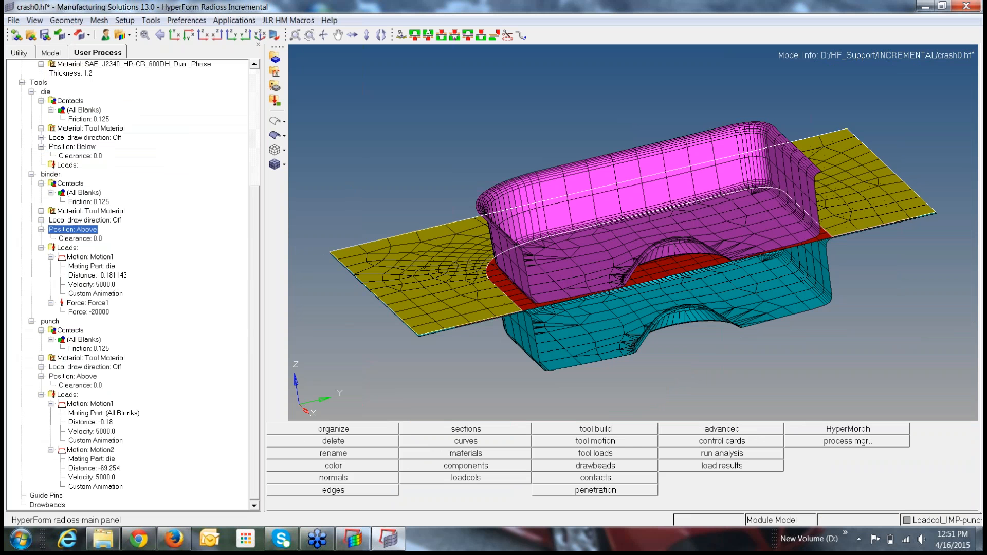
{"action": "right_click", "coordinate": [184, 327]}
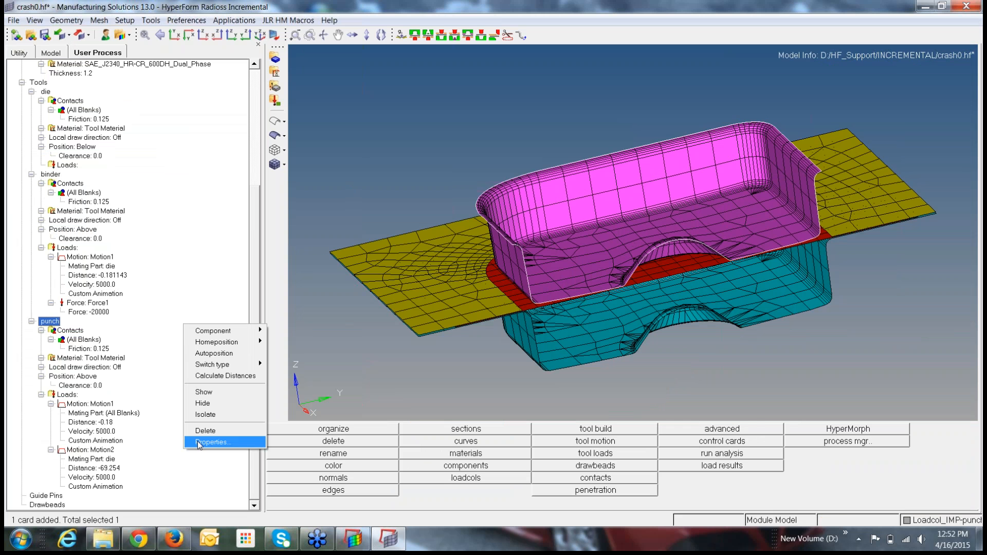
Widen the process browser and create the analysis input for the process again
{"action": "left_click", "coordinate": [266, 262]}
{"action": "left_click_drag", "start_coordinate": [266, 262], "coordinate": [338, 262]}
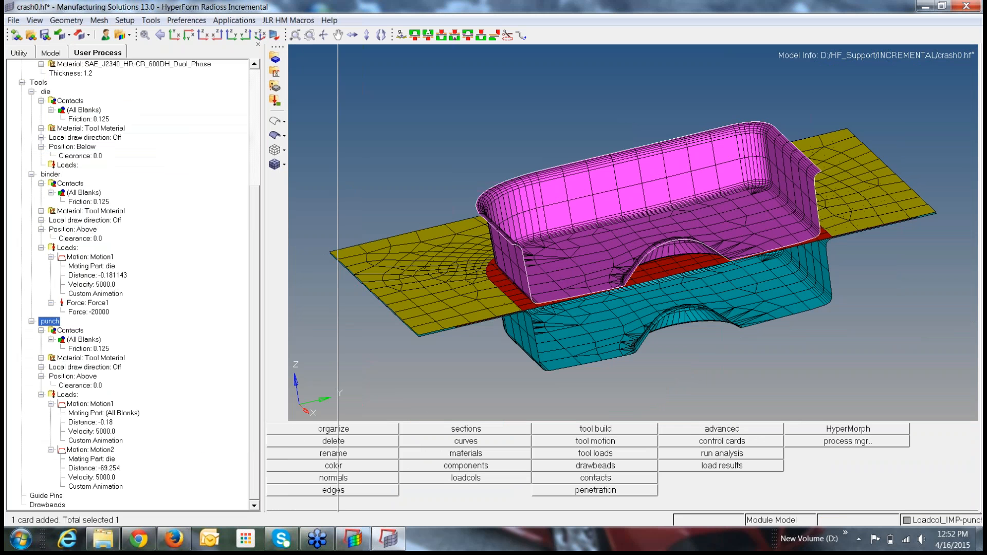
{"action": "right_click", "coordinate": [258, 273]}
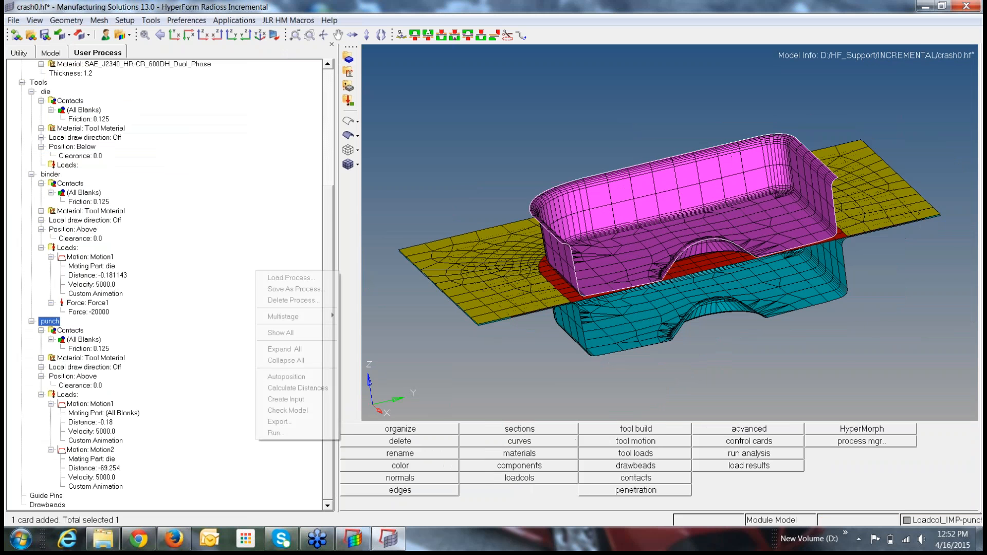
{"action": "left_click", "coordinate": [272, 399]}
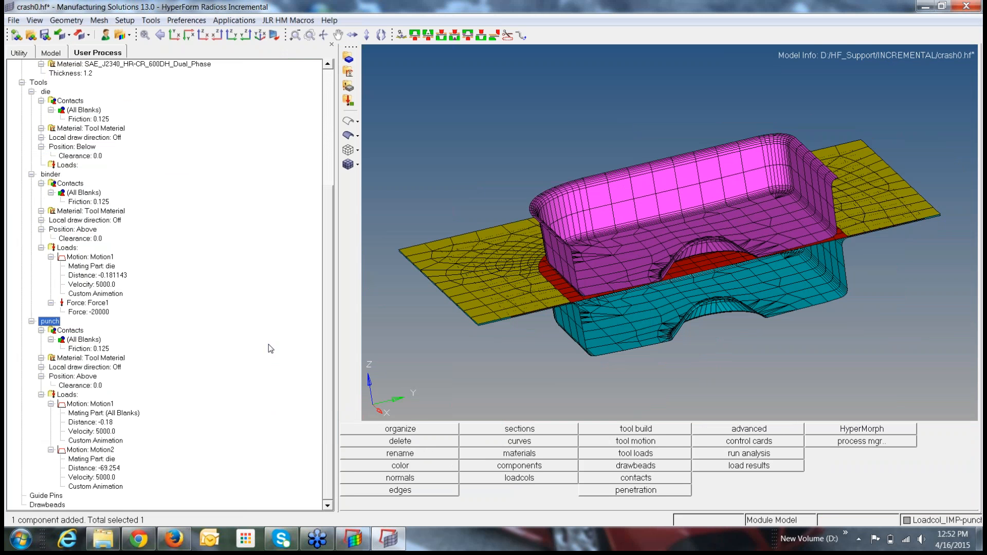
Start exporting the process as Radioss files and browse to the D:/HF_Support/INCREMENTAL folder
{"action": "right_click", "coordinate": [259, 258]}
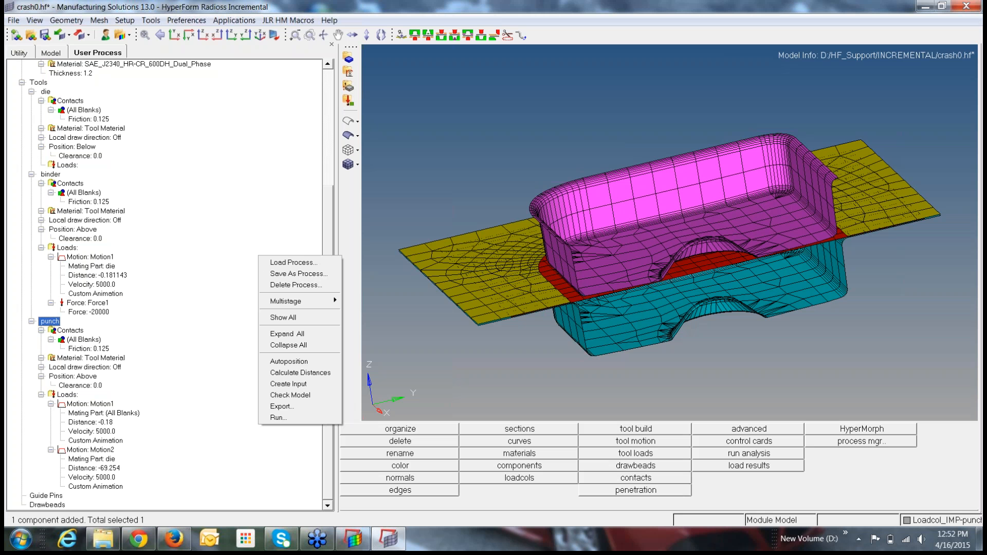
{"action": "left_click", "coordinate": [271, 407]}
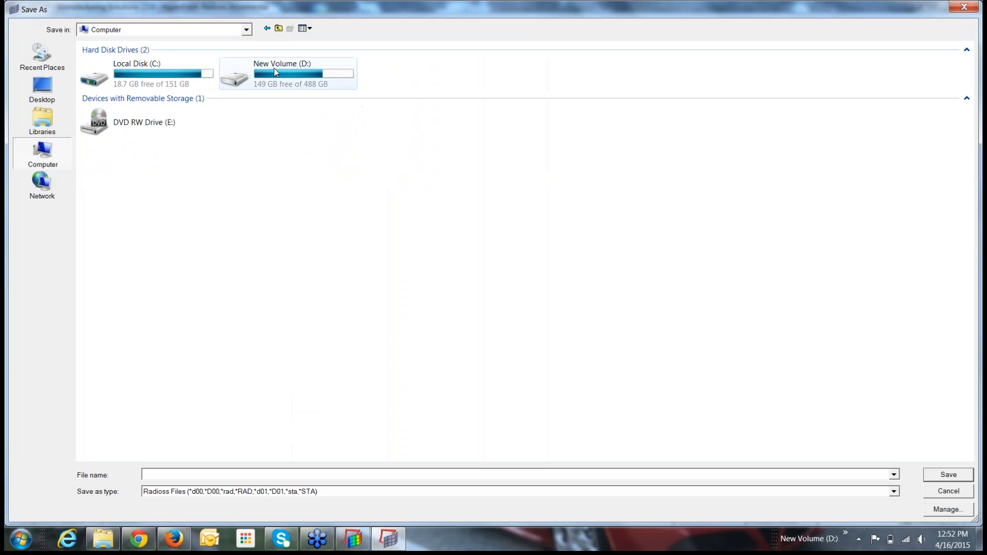
{"action": "double_click", "coordinate": [276, 72]}
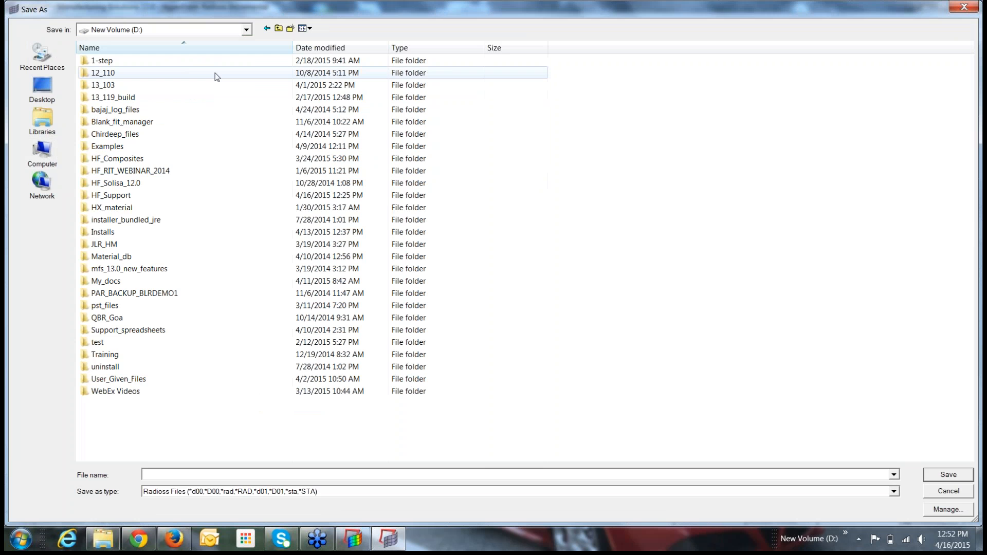
{"action": "double_click", "coordinate": [119, 198]}
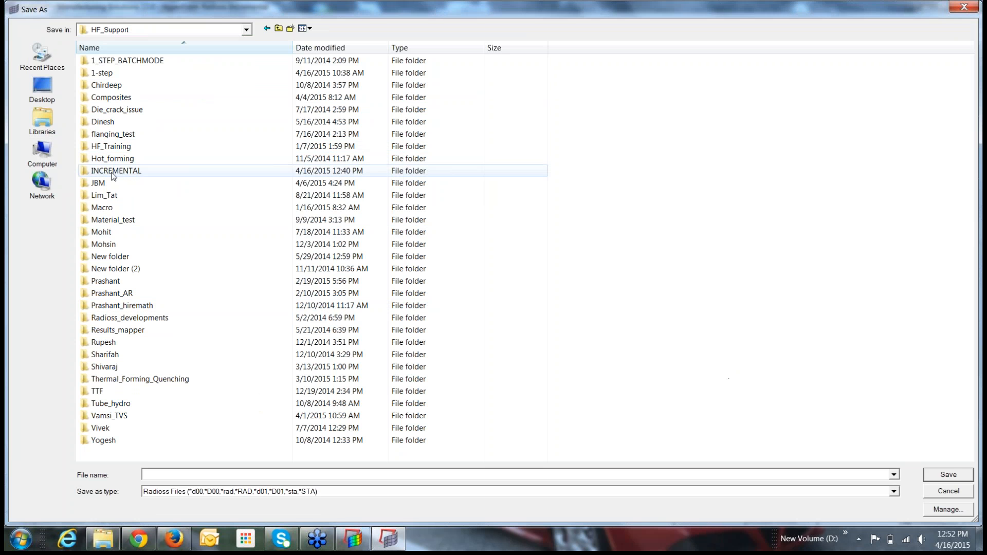
{"action": "double_click", "coordinate": [113, 171]}
Create a folder named DAD_UP inside the INCREMENTAL folder
{"action": "right_click", "coordinate": [95, 86]}
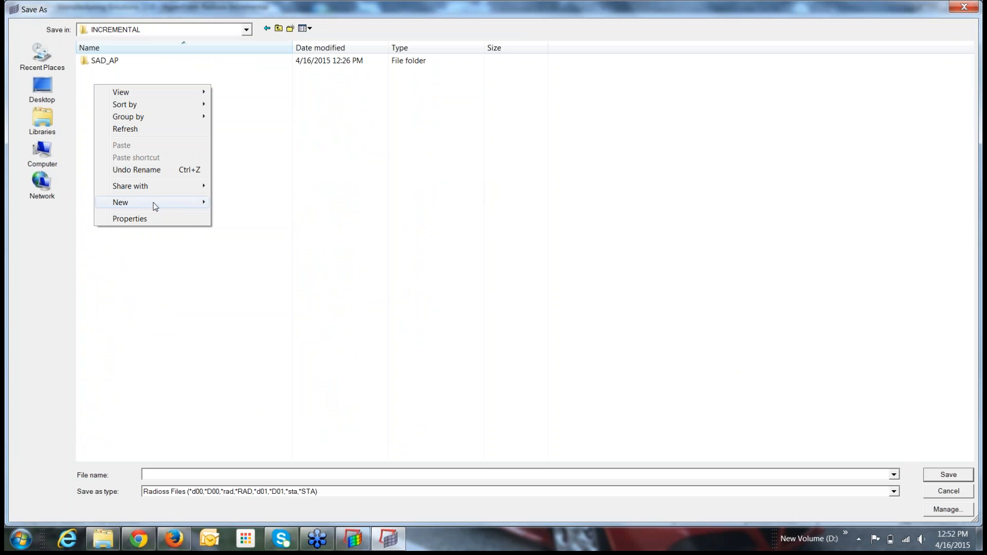
{"action": "mouse_move", "coordinate": [154, 204]}
{"action": "left_click", "coordinate": [236, 208]}
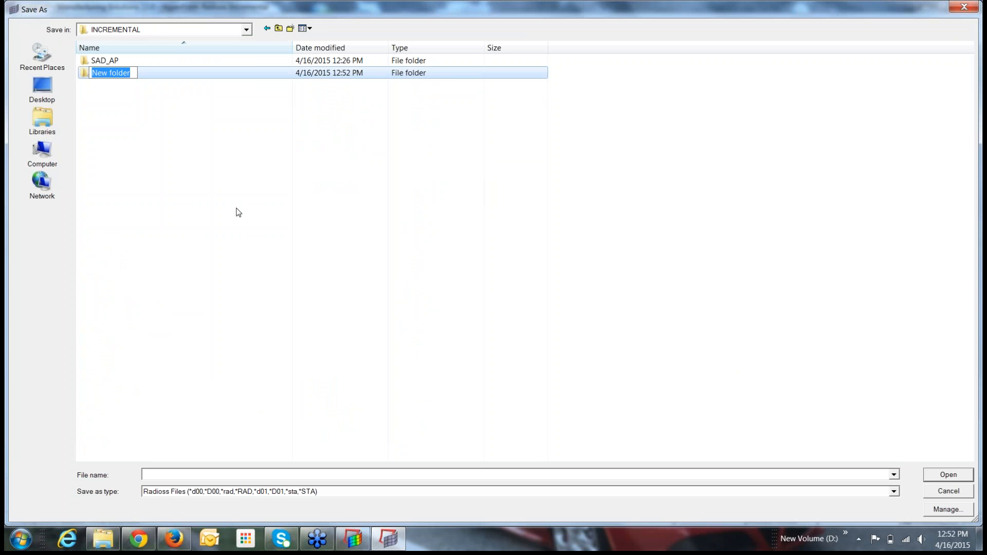
{"action": "type", "text": "dat"}
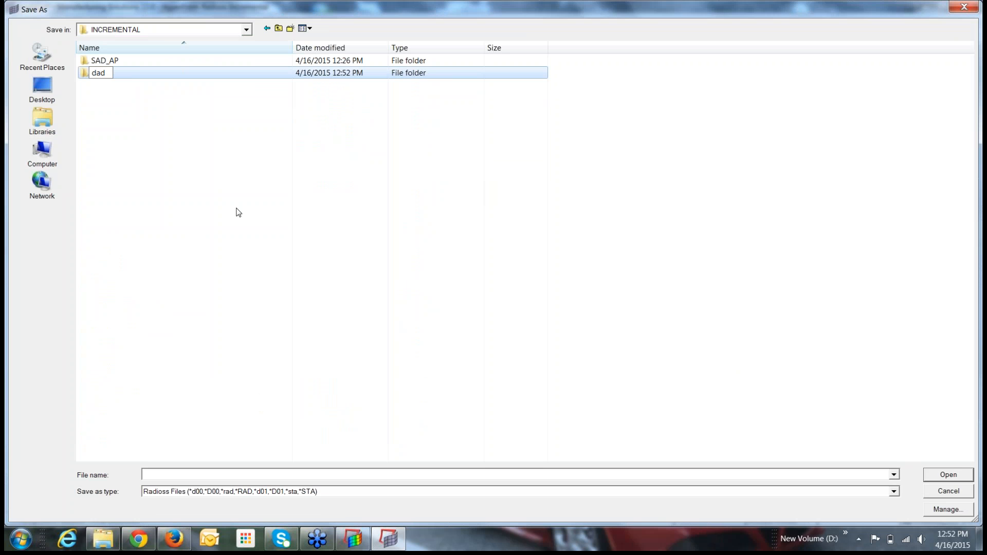
{"action": "key", "text": "BackSpace"}
{"action": "key", "text": "BackSpace"}
{"action": "key", "text": "BackSpace"}
{"action": "type", "text": "DAD_UP"}
{"action": "key", "text": "Return"}
Export the Radioss input into the DAD_UP folder under the file name forming_UP_DAD
{"action": "double_click", "coordinate": [181, 71]}
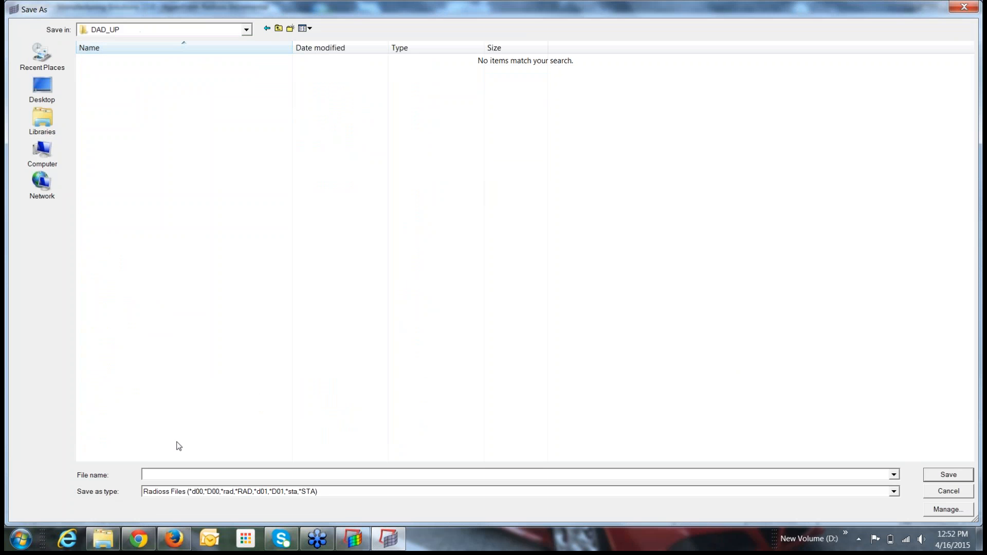
{"action": "left_click", "coordinate": [212, 474]}
{"action": "type", "text": "forming_UP_DAD"}
{"action": "left_click", "coordinate": [957, 476]}
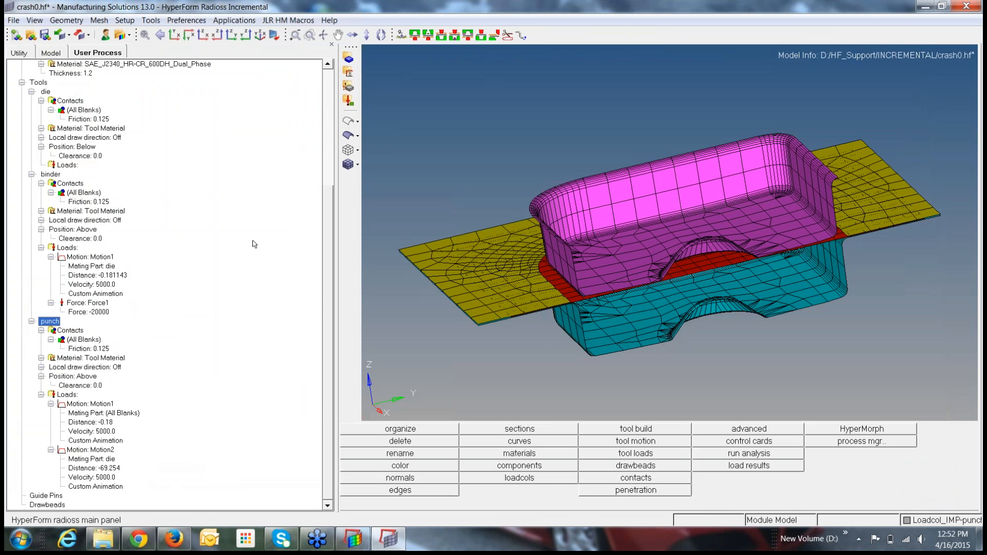
Run the analysis with newly created input, replacing forming_UP_DAD_0000.rad in DAD_UP, and minimize the solver window
{"action": "right_click", "coordinate": [253, 244]}
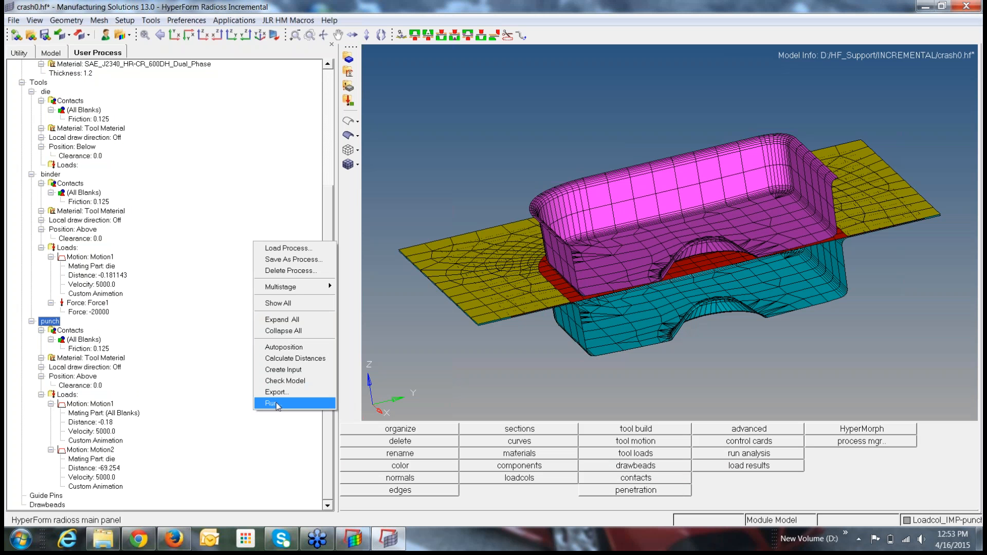
{"action": "left_click", "coordinate": [277, 402]}
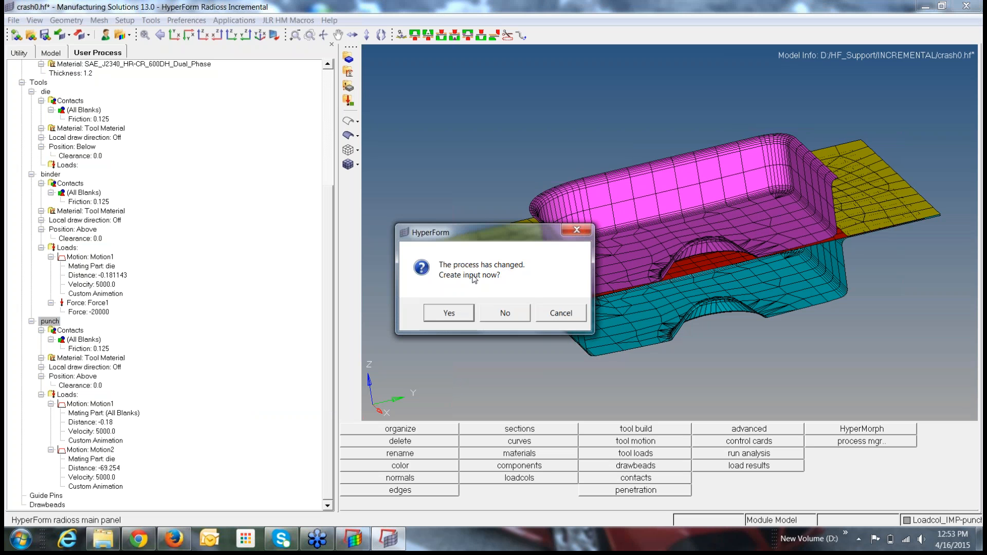
{"action": "left_click", "coordinate": [451, 315]}
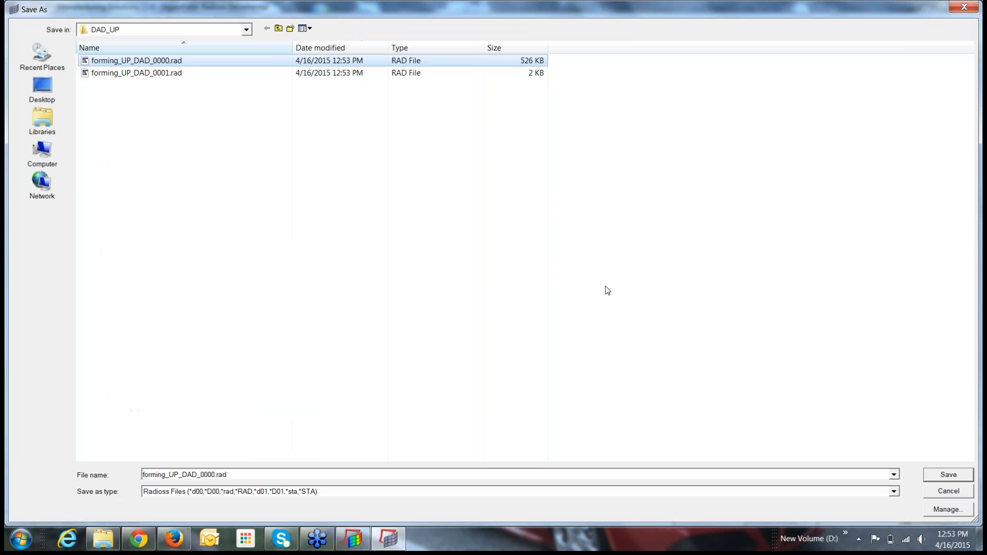
{"action": "left_click", "coordinate": [948, 475]}
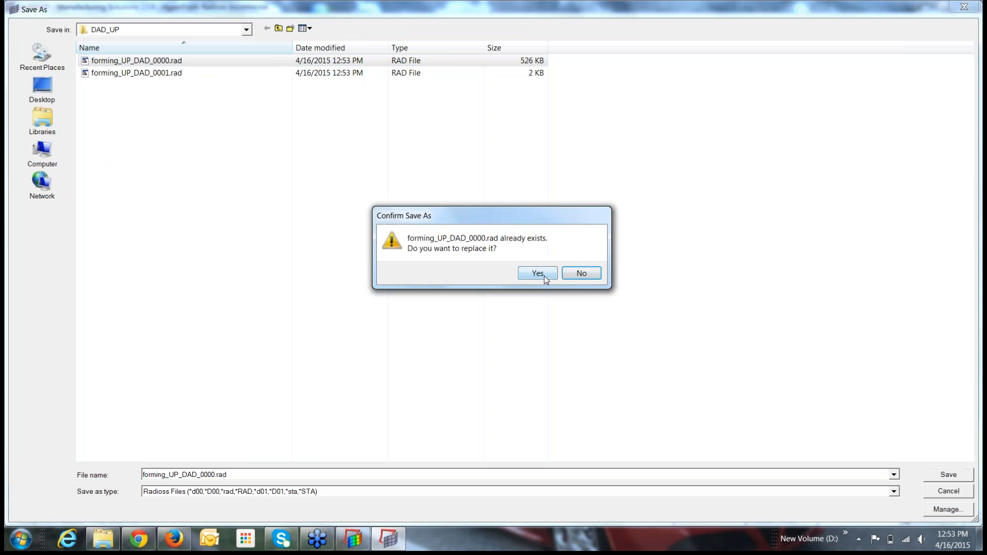
{"action": "left_click", "coordinate": [545, 278]}
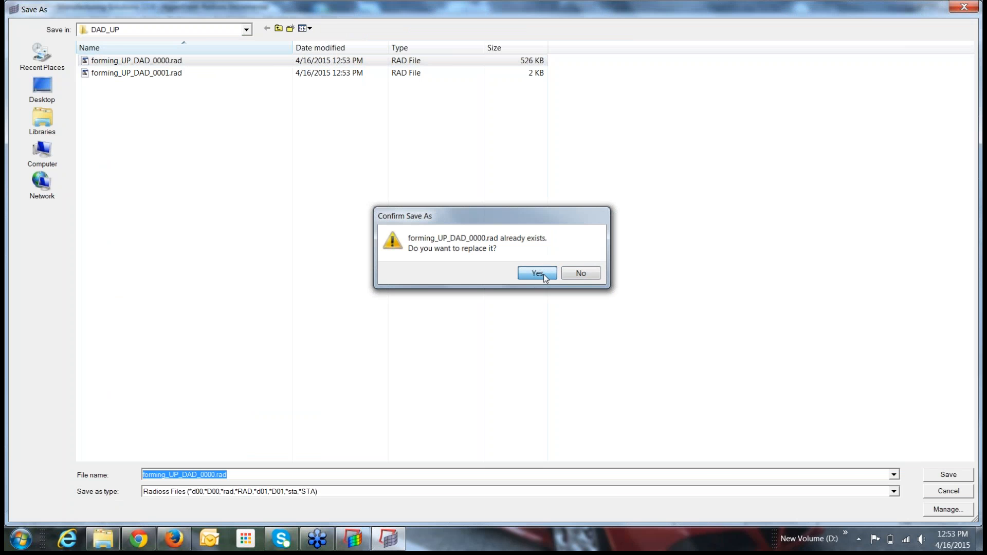
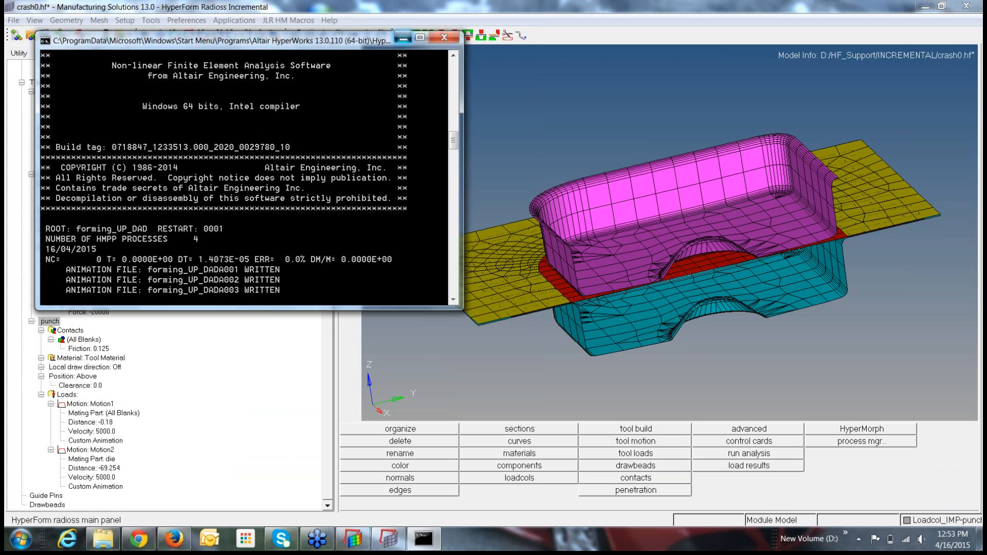
{"action": "left_click", "coordinate": [403, 37]}
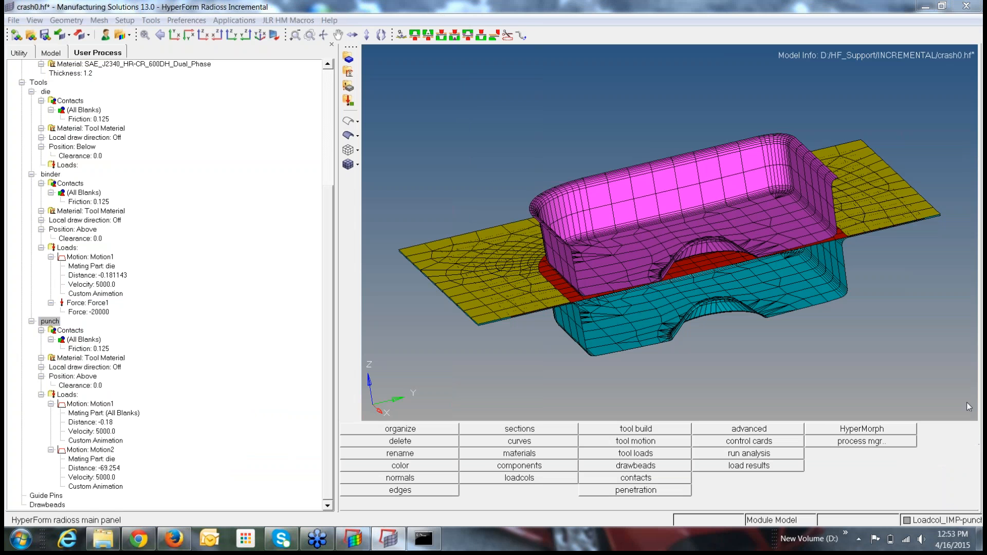
{"action": "left_click", "coordinate": [930, 317]}
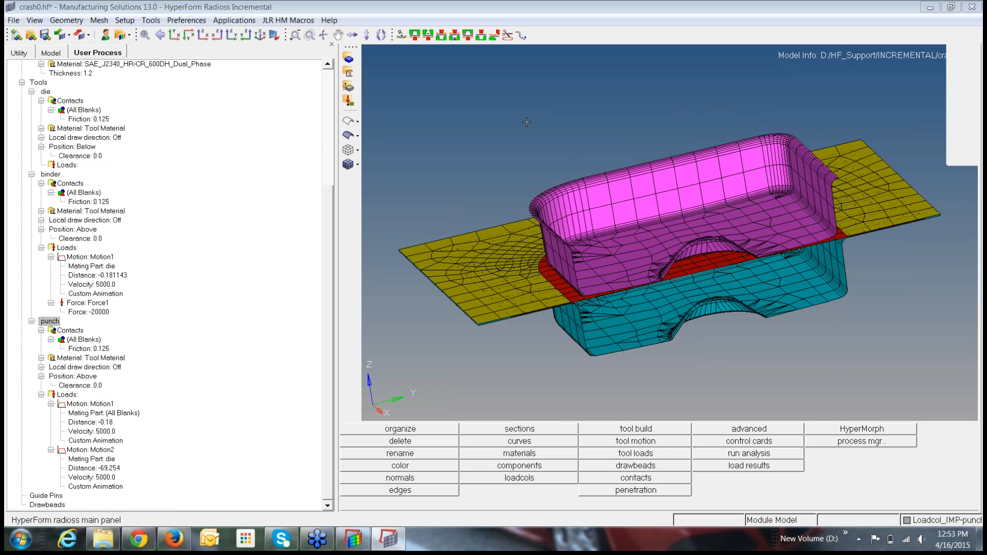
Display the element normals of the blank, punch and binder as vectors, leaving out the die
{"action": "key", "text": "shift+F10"}
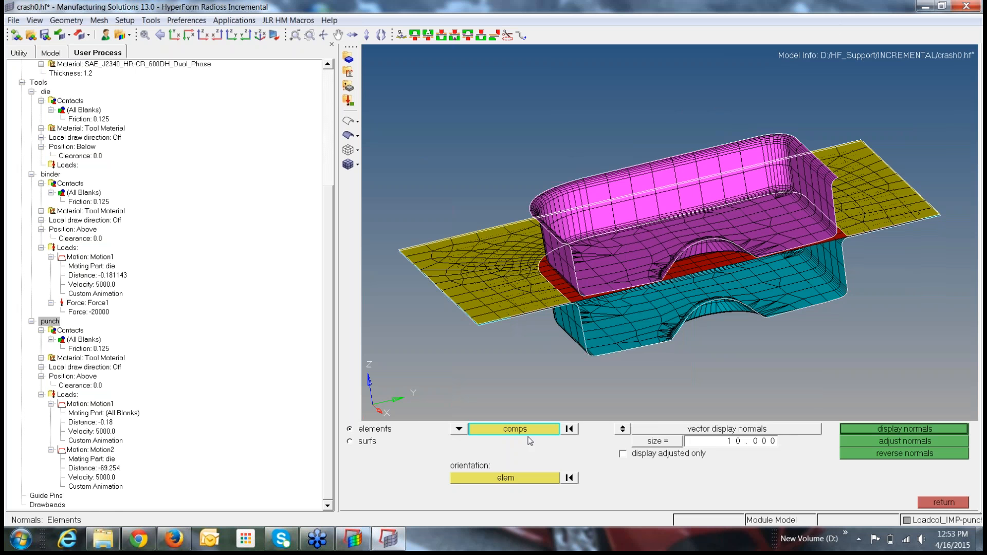
{"action": "left_click", "coordinate": [530, 431]}
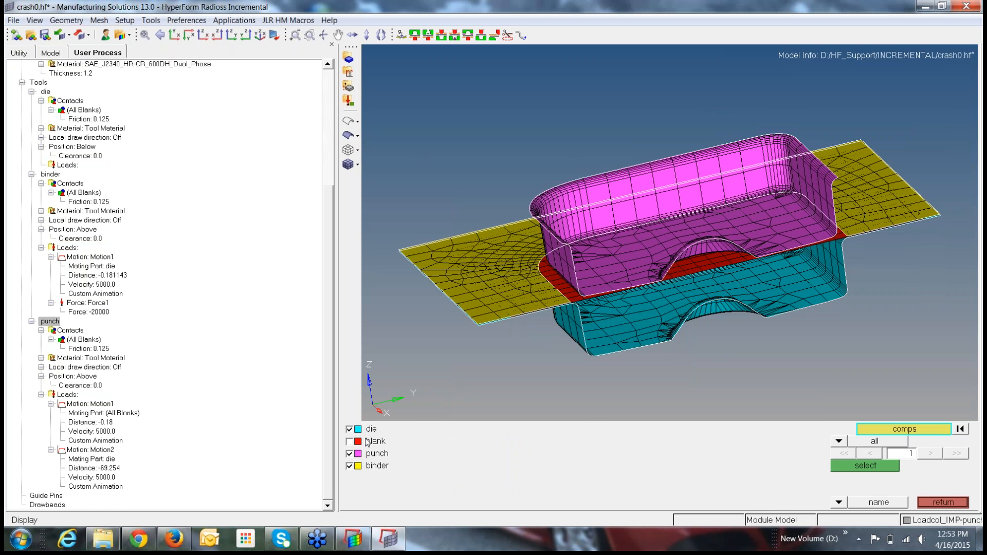
{"action": "left_click", "coordinate": [349, 442]}
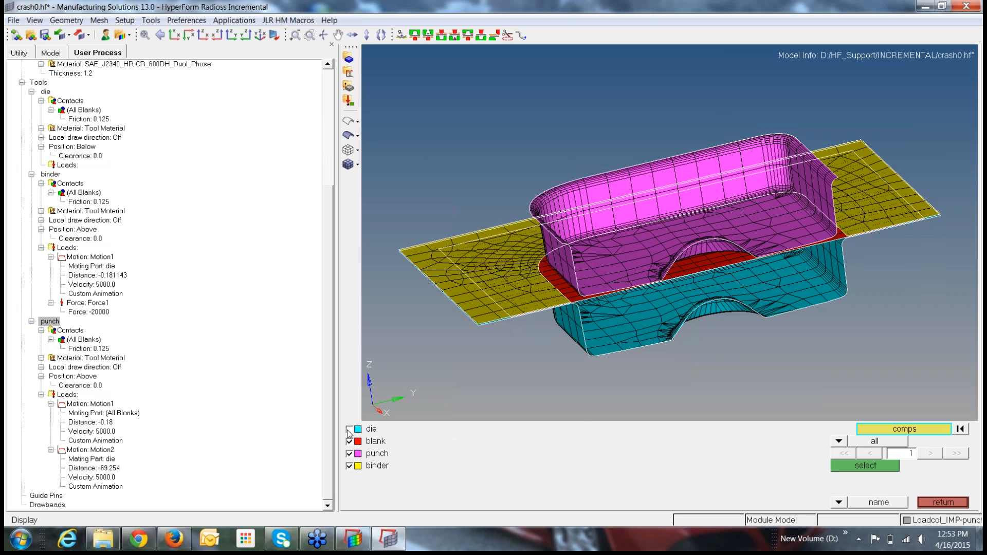
{"action": "left_click", "coordinate": [350, 430]}
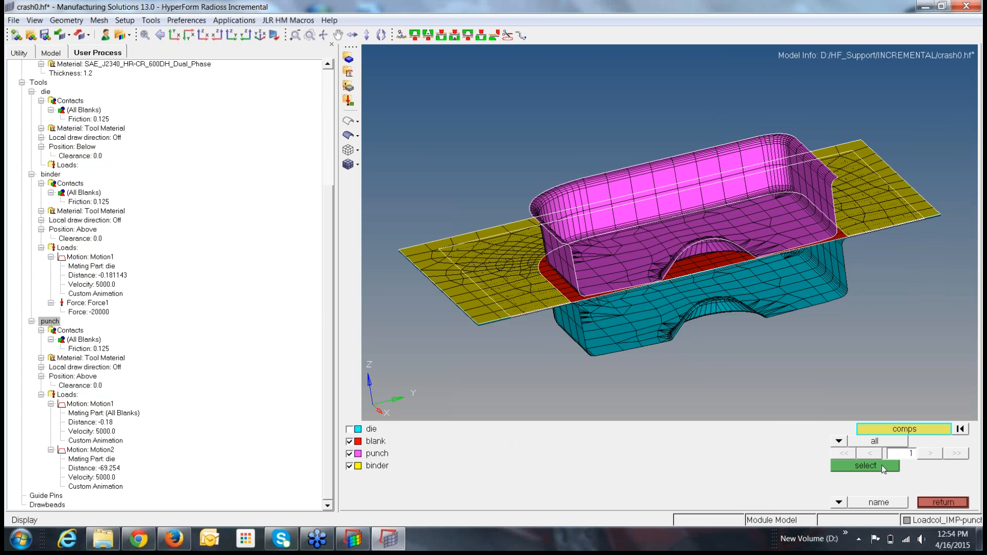
{"action": "left_click", "coordinate": [879, 468]}
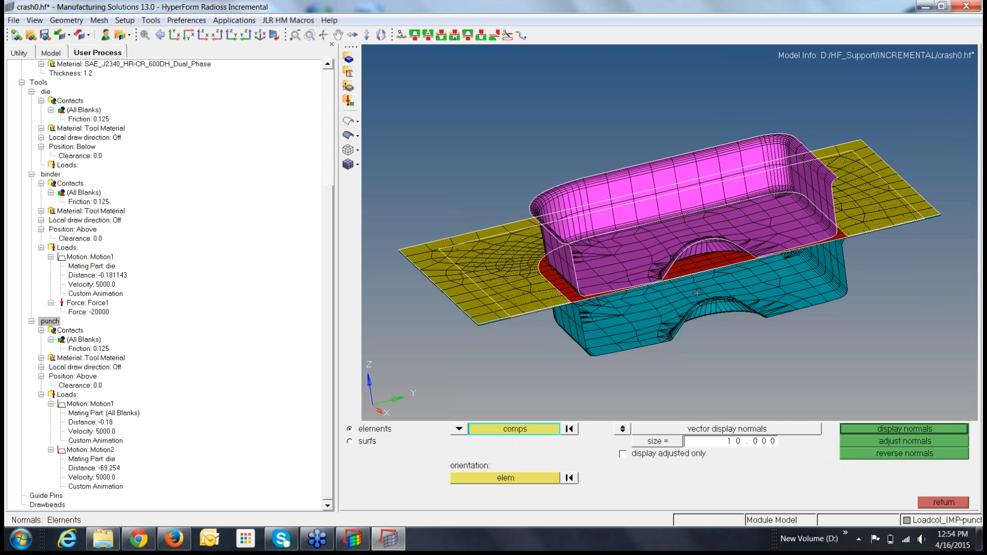
{"action": "left_click_drag", "start_coordinate": [692, 296], "coordinate": [700, 292], "text": "ctrl"}
{"action": "scroll", "coordinate": [707, 294], "scroll_direction": "up", "scroll_amount": 4, "text": "ctrl"}
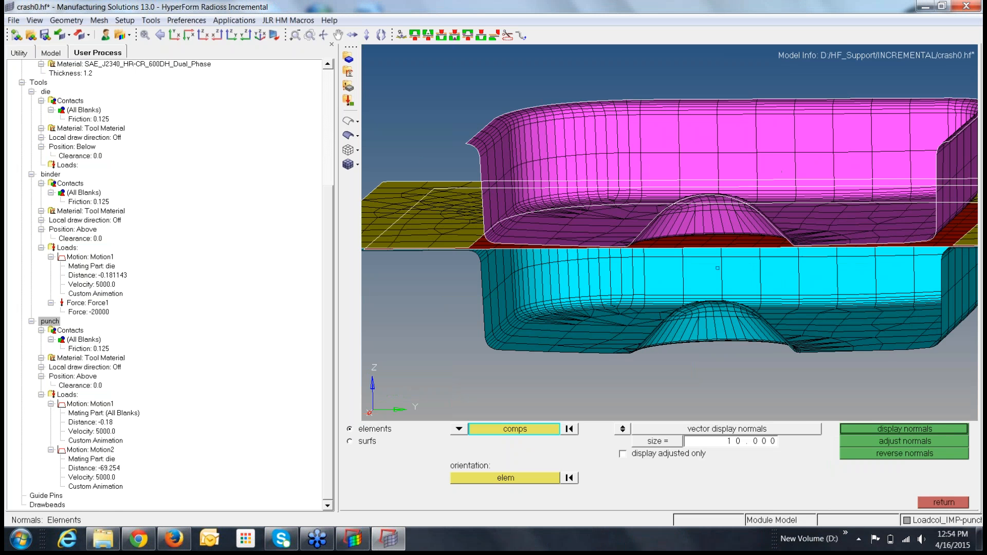
{"action": "right_click_drag", "start_coordinate": [711, 281], "coordinate": [581, 221], "text": "ctrl"}
{"action": "left_click_drag", "start_coordinate": [591, 224], "coordinate": [730, 295], "text": "ctrl"}
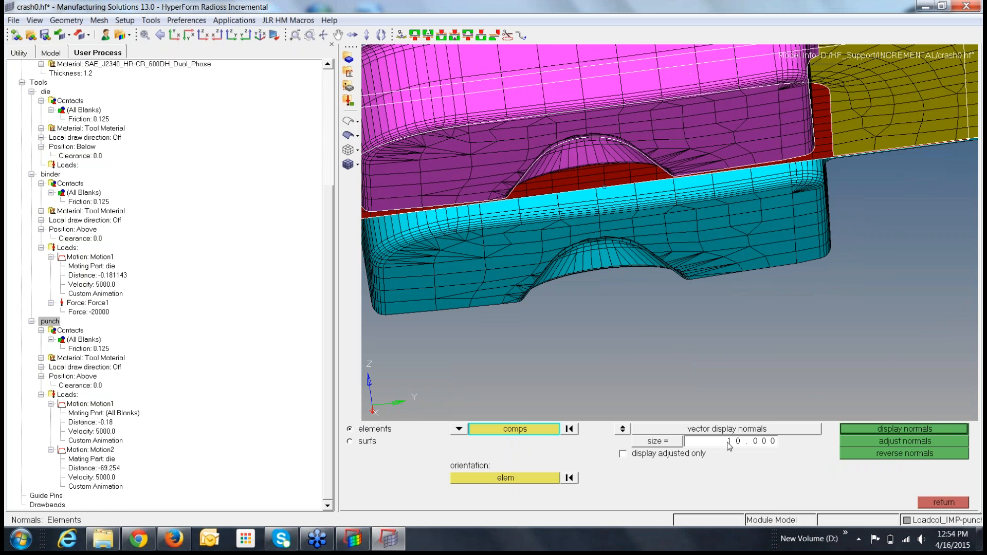
{"action": "left_click", "coordinate": [902, 430]}
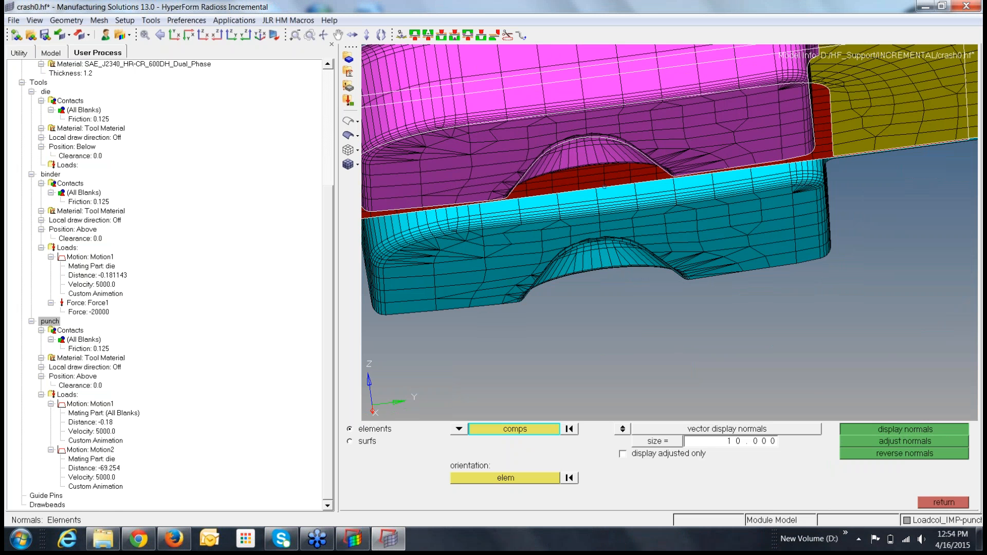
Examine the normal vectors on the punch, binder and blank up close and from different angles
{"action": "right_click_drag", "start_coordinate": [655, 230], "coordinate": [678, 233], "text": "ctrl"}
{"action": "scroll", "coordinate": [609, 203], "scroll_direction": "up", "scroll_amount": 5, "text": "ctrl"}
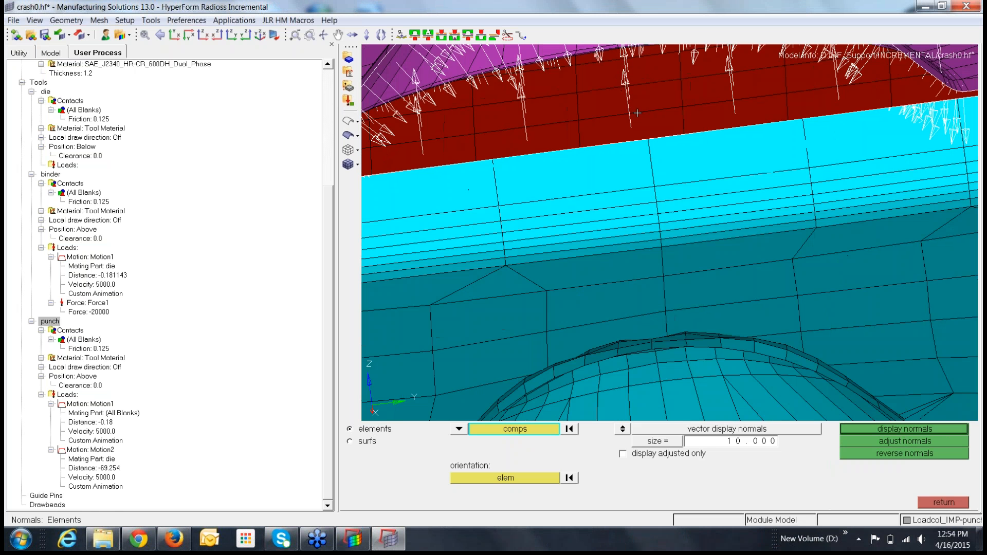
{"action": "scroll", "coordinate": [631, 110], "scroll_direction": "down", "scroll_amount": 5}
{"action": "scroll", "coordinate": [546, 159], "scroll_direction": "up", "scroll_amount": 2}
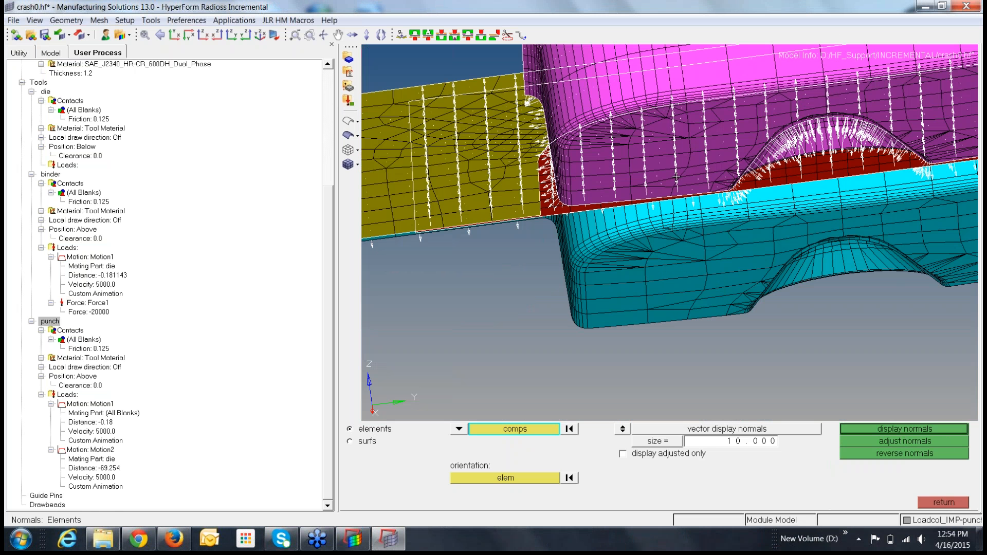
{"action": "scroll", "coordinate": [695, 194], "scroll_direction": "down", "scroll_amount": 3}
{"action": "scroll", "coordinate": [738, 198], "scroll_direction": "up", "scroll_amount": 4}
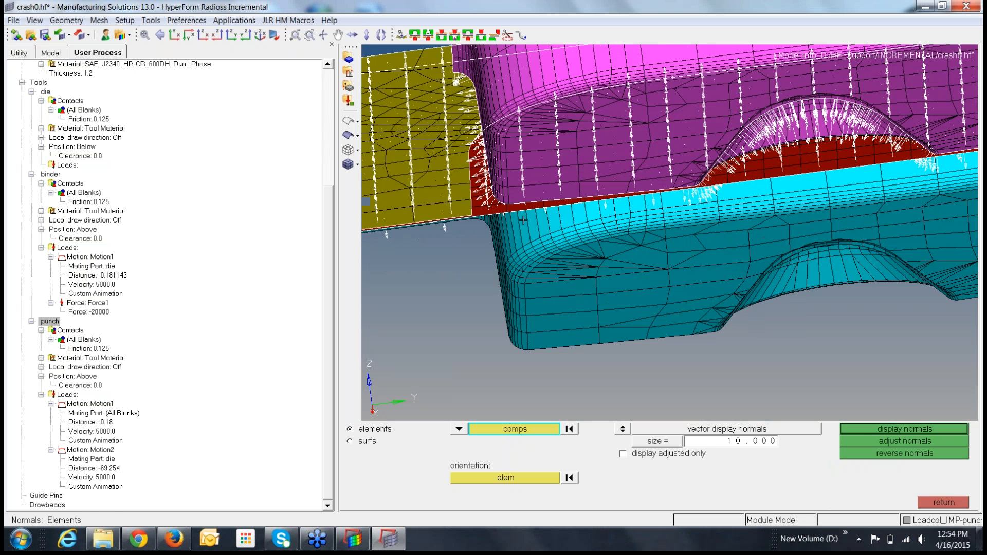
{"action": "left_click_drag", "start_coordinate": [660, 237], "coordinate": [435, 189], "text": "ctrl"}
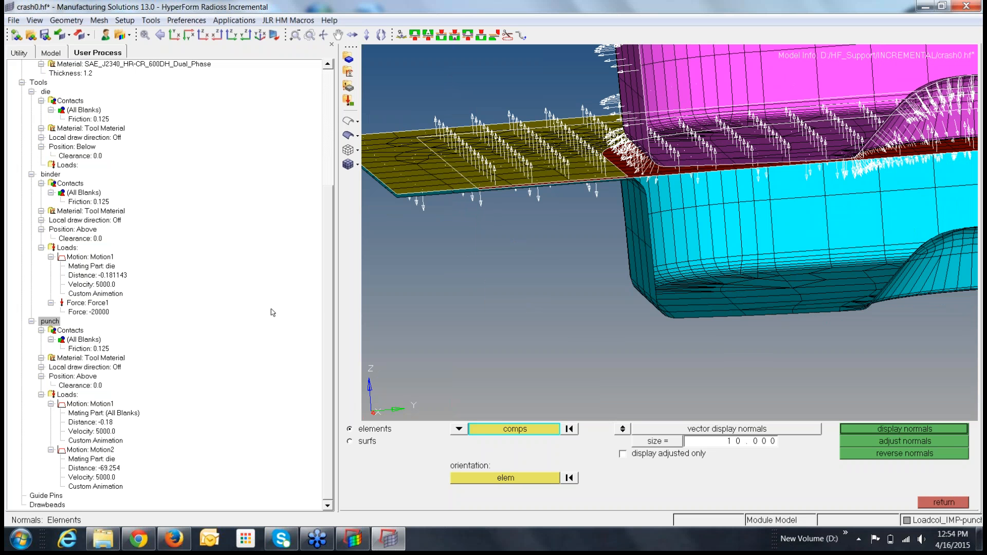
Switch to the HyperView results window and start a new session, discarding the current session data
{"action": "mouse_move", "coordinate": [387, 548]}
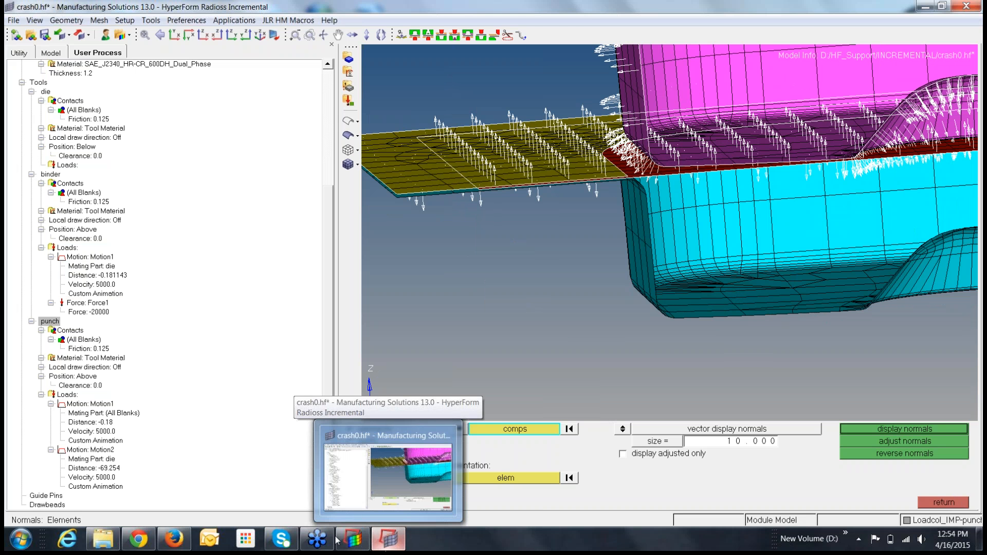
{"action": "left_click", "coordinate": [351, 548]}
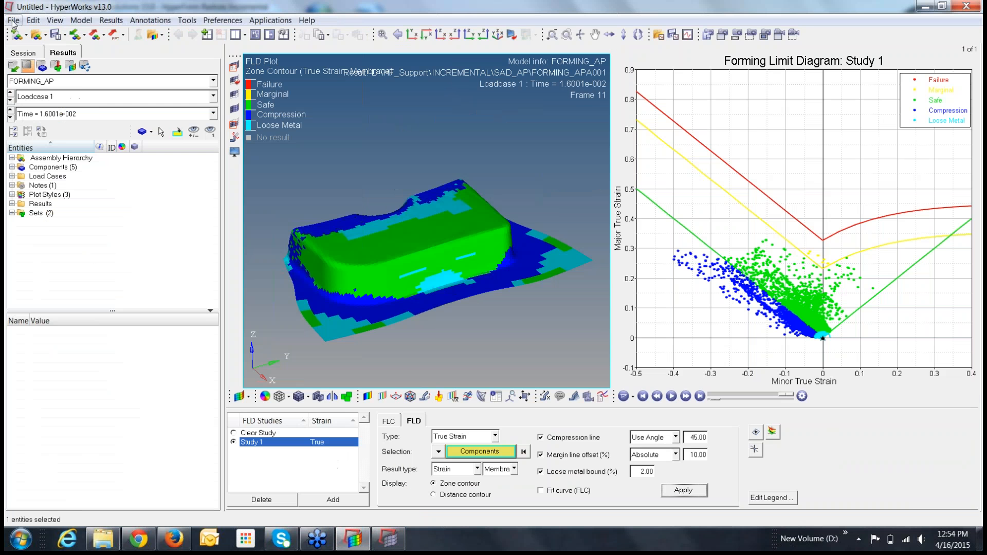
{"action": "left_click", "coordinate": [13, 21]}
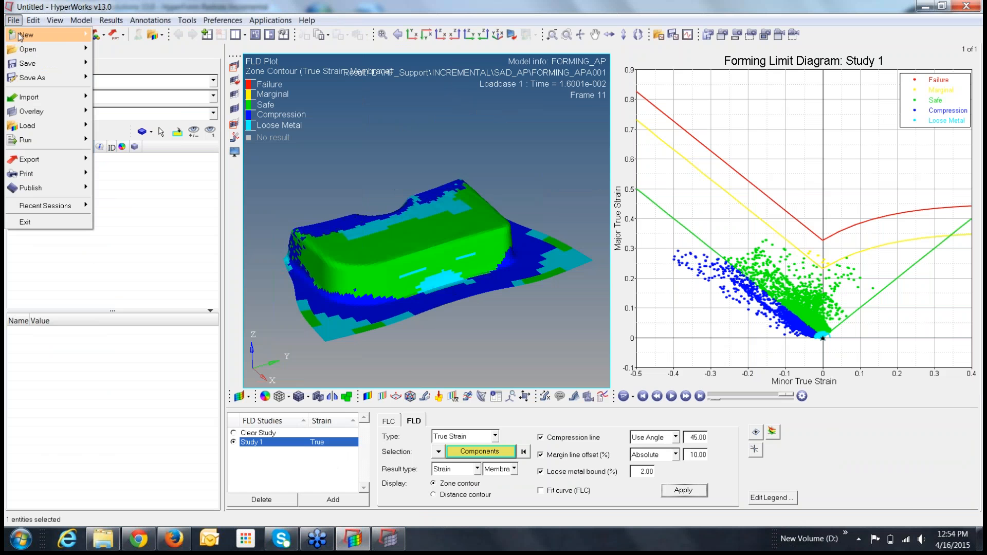
{"action": "mouse_move", "coordinate": [57, 35]}
{"action": "left_click", "coordinate": [117, 36]}
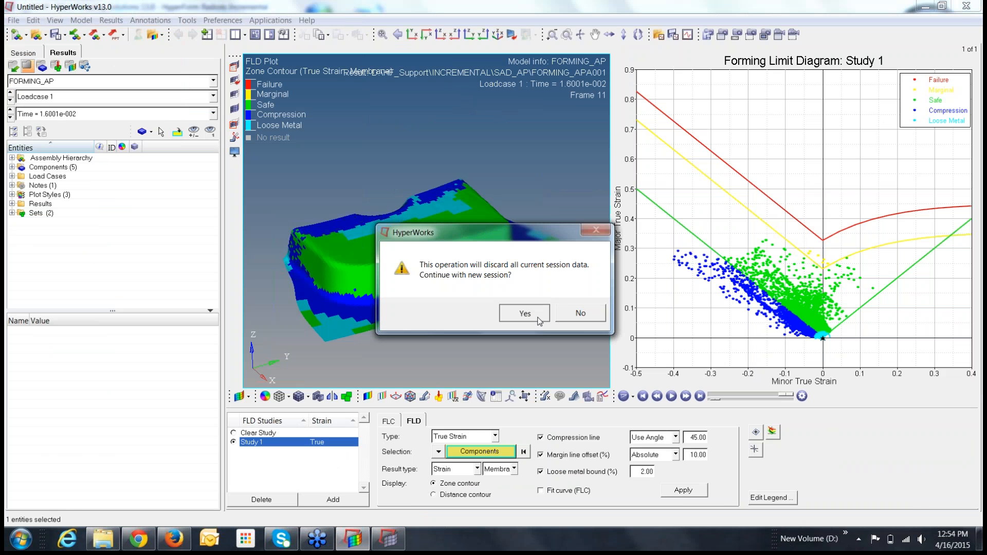
{"action": "left_click", "coordinate": [540, 321]}
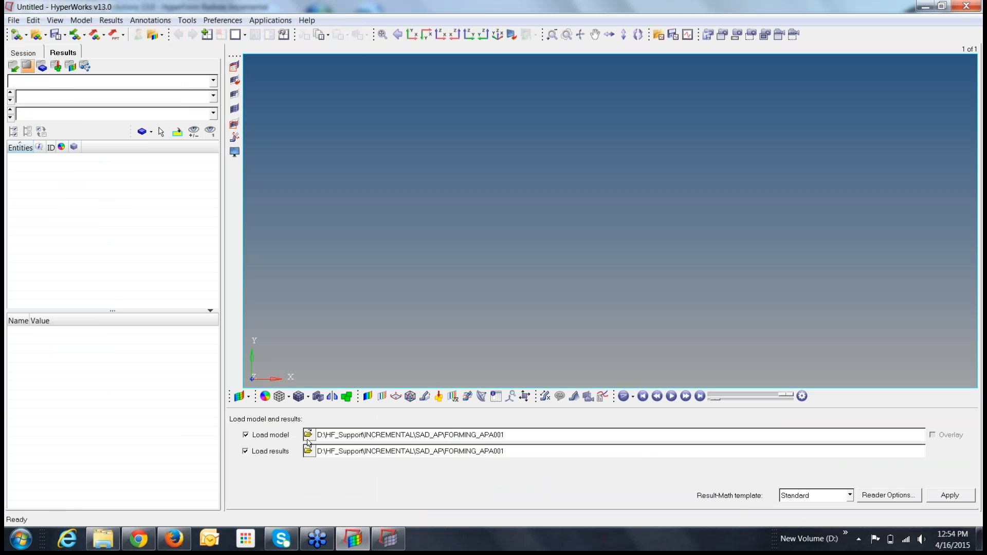
Load forming_UP_DADA001 from the DAD_UP folder as both model and results
{"action": "left_click", "coordinate": [308, 435]}
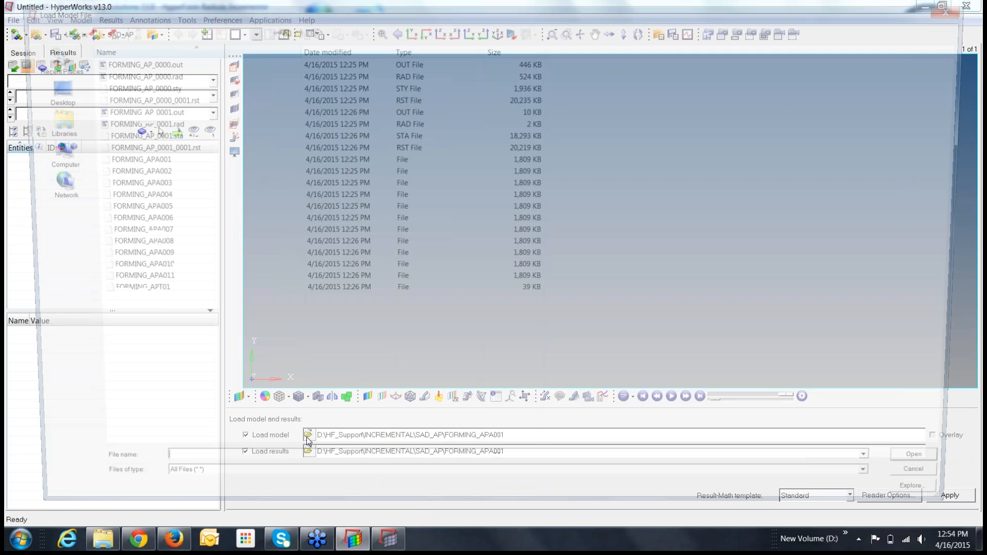
{"action": "left_click", "coordinate": [278, 28]}
{"action": "double_click", "coordinate": [134, 59]}
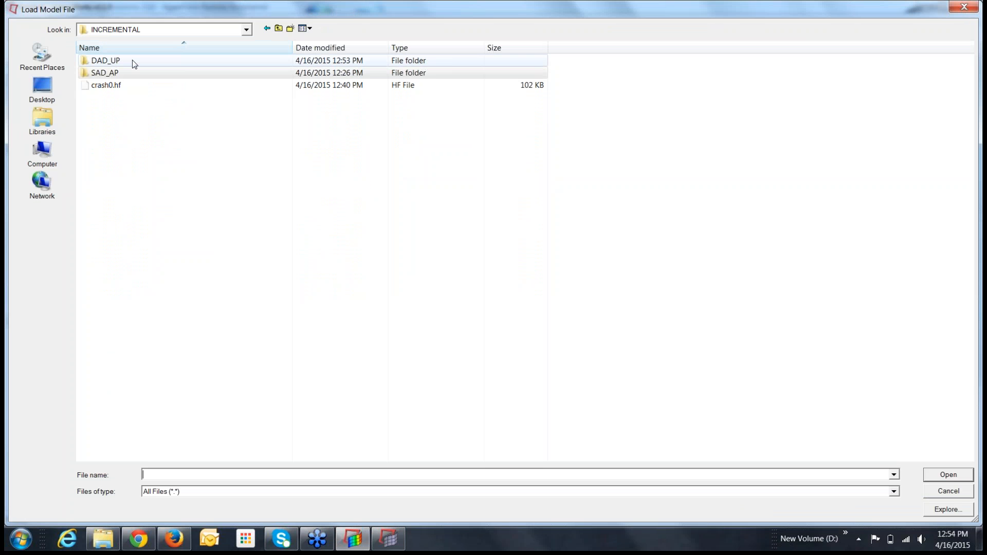
{"action": "left_click", "coordinate": [169, 161]}
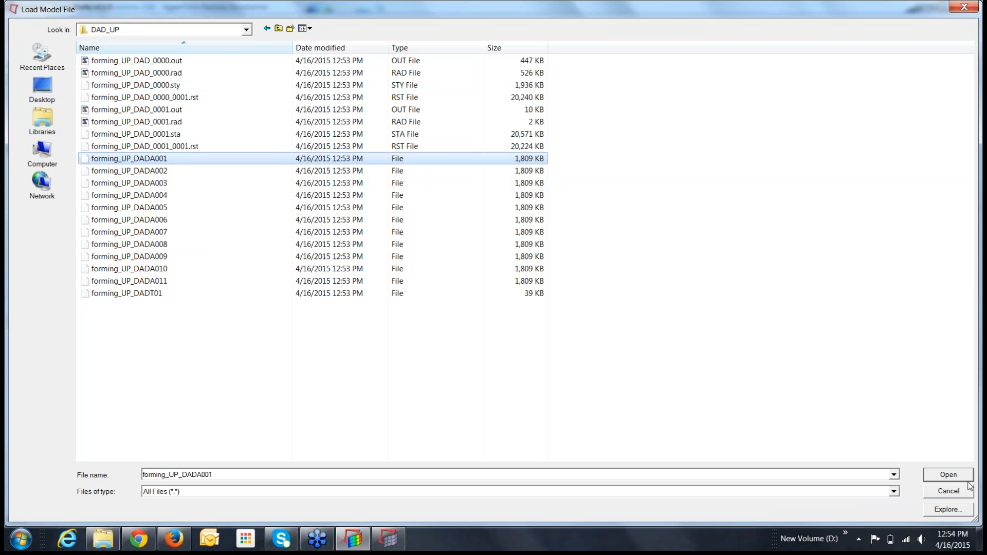
{"action": "left_click", "coordinate": [967, 478]}
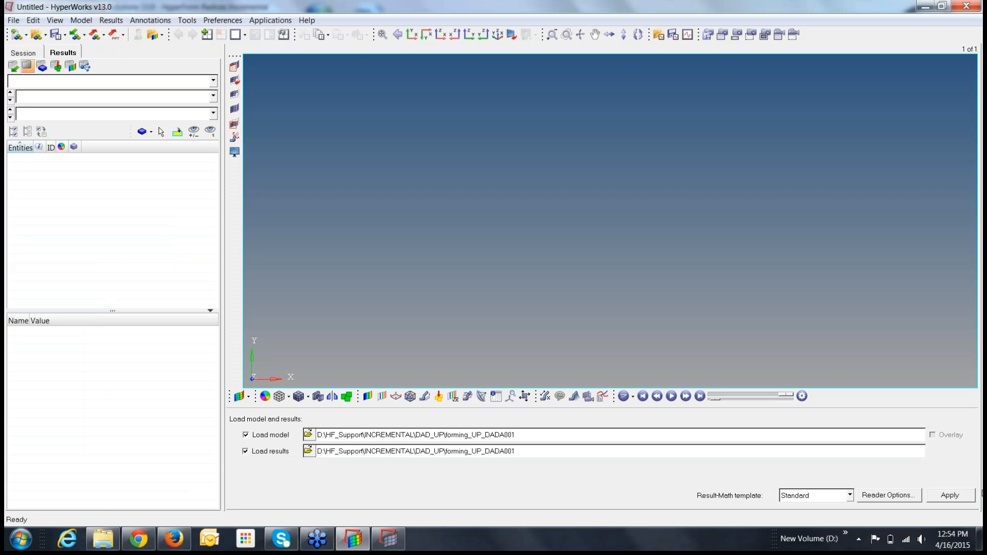
{"action": "left_click", "coordinate": [971, 496]}
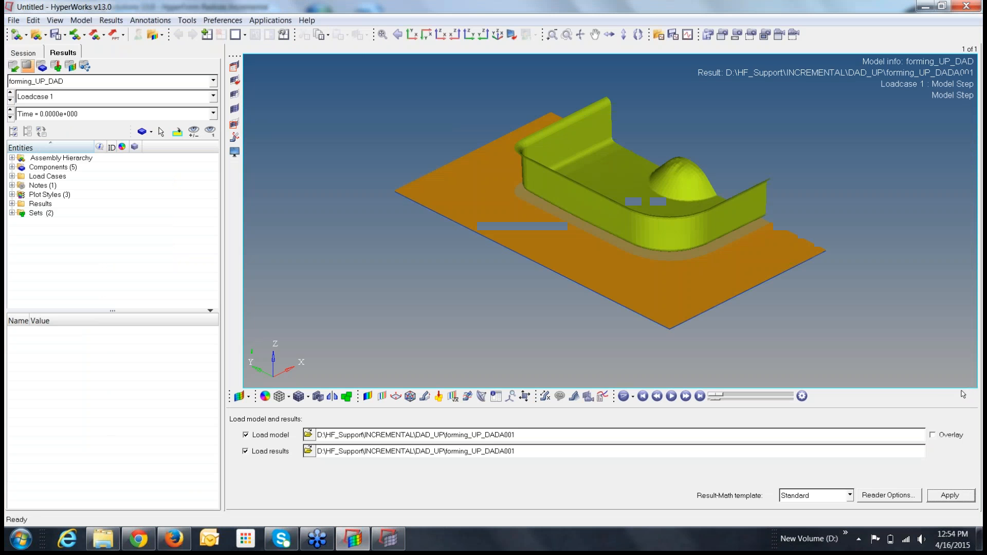
Hide the binder and die components so only the blank and punch are displayed
{"action": "left_click_drag", "start_coordinate": [725, 281], "coordinate": [512, 324], "text": "ctrl"}
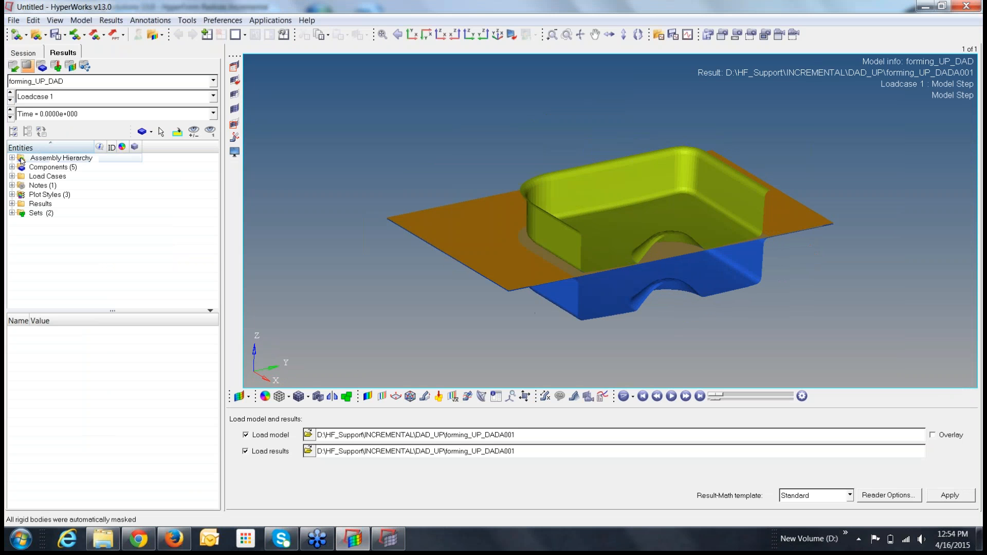
{"action": "left_click_drag", "start_coordinate": [643, 279], "coordinate": [607, 278], "text": "ctrl"}
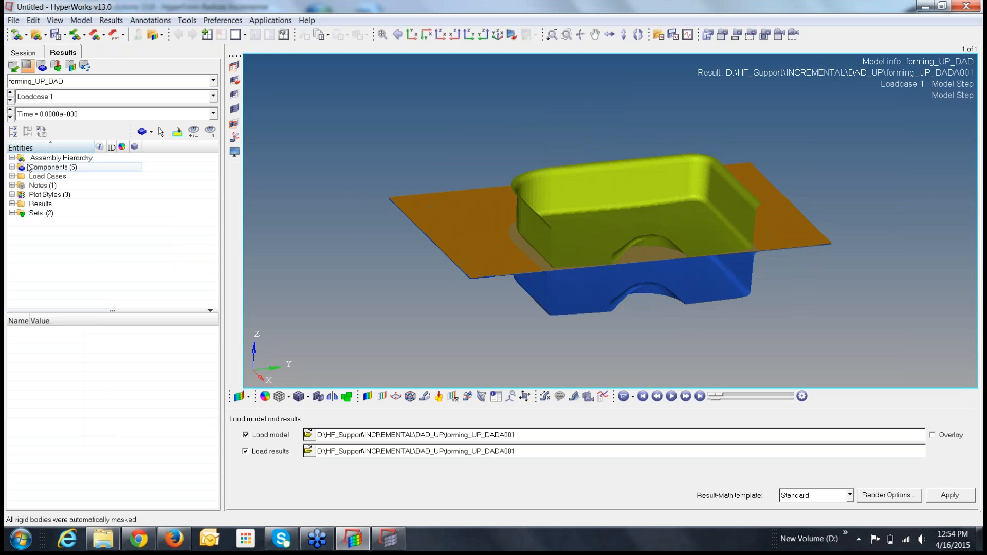
{"action": "left_click", "coordinate": [12, 167]}
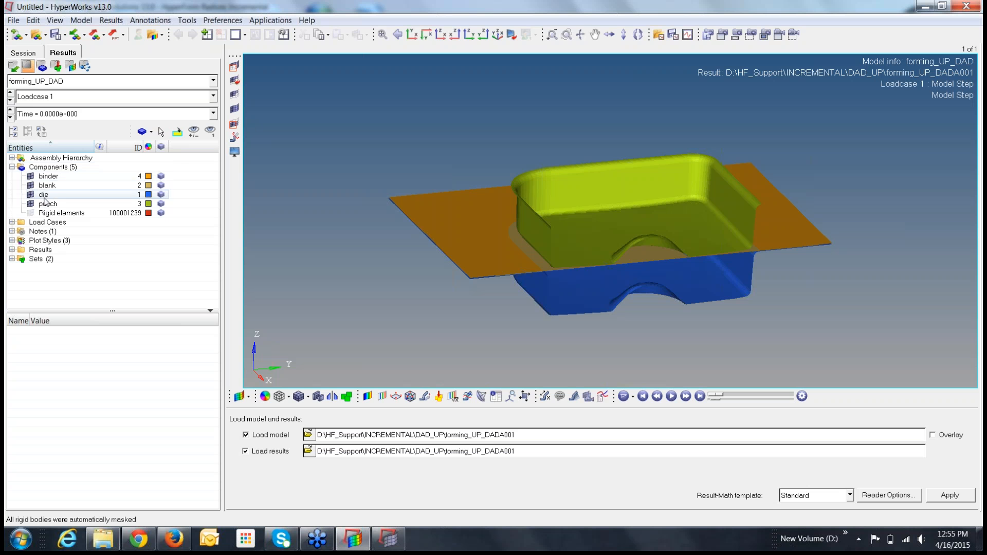
{"action": "left_click", "coordinate": [30, 176]}
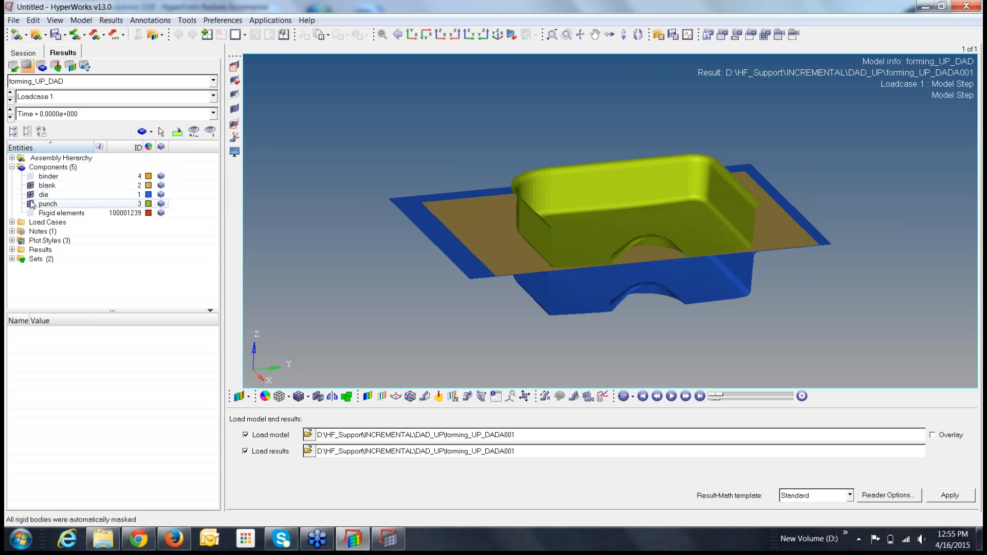
{"action": "left_click", "coordinate": [31, 204]}
{"action": "left_click", "coordinate": [31, 194]}
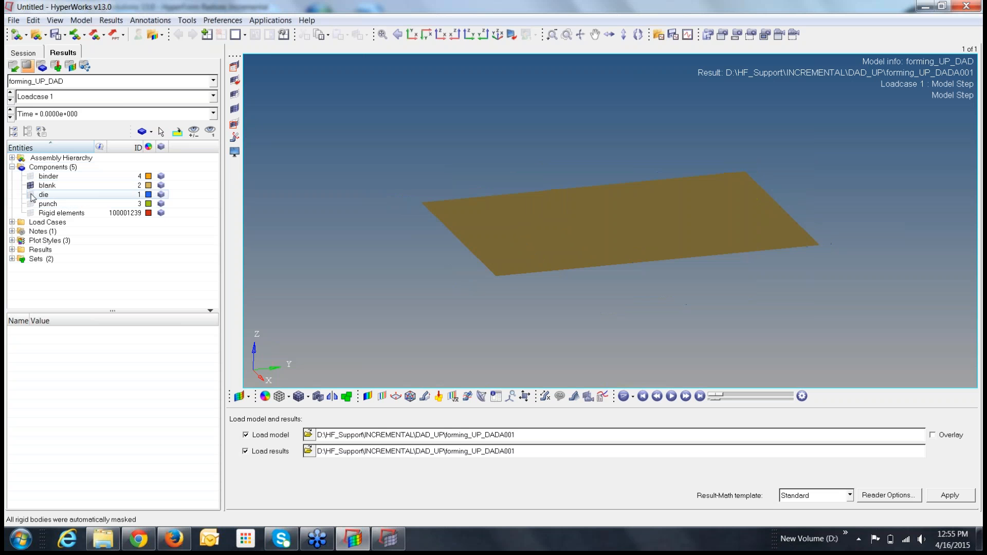
{"action": "left_click", "coordinate": [31, 204]}
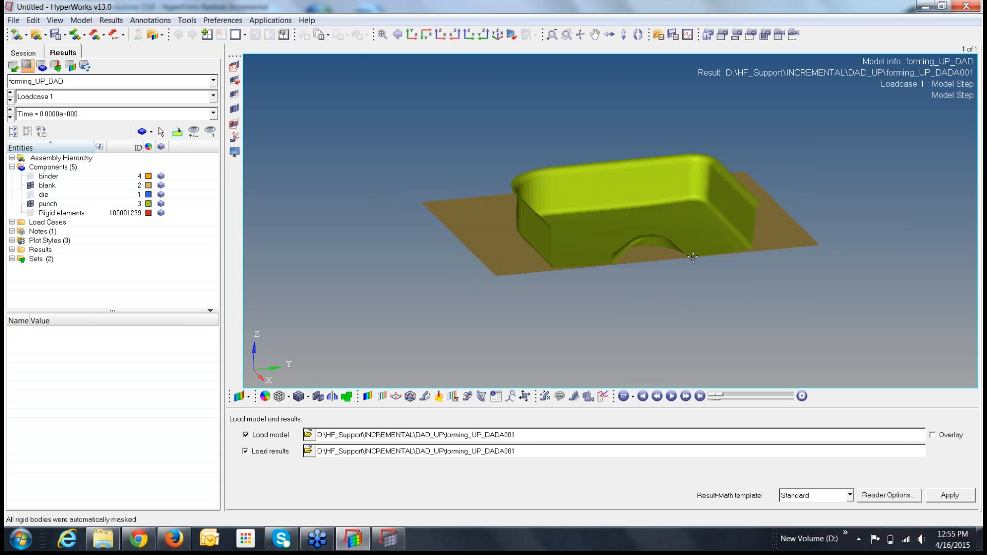
{"action": "left_click_drag", "start_coordinate": [692, 258], "coordinate": [661, 224], "text": "ctrl"}
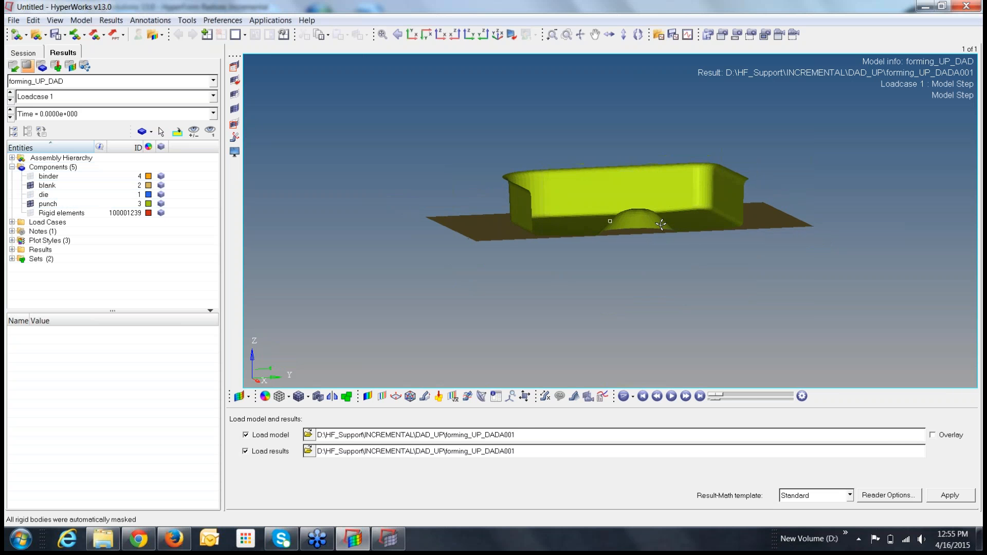
Step through the forming animation frame by frame to review how the punch draws the blank
{"action": "left_click", "coordinate": [690, 397]}
{"action": "left_click", "coordinate": [690, 397]}
{"action": "left_click", "coordinate": [689, 397]}
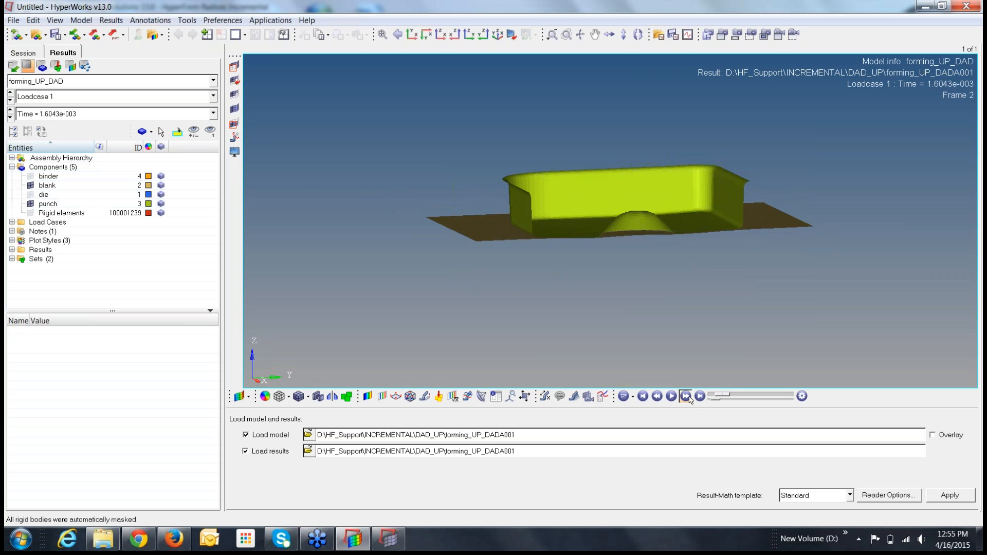
{"action": "left_click", "coordinate": [690, 397]}
{"action": "left_click", "coordinate": [689, 397]}
{"action": "left_click", "coordinate": [689, 397]}
{"action": "left_click", "coordinate": [689, 397]}
{"action": "left_click", "coordinate": [689, 397]}
{"action": "left_click", "coordinate": [690, 397]}
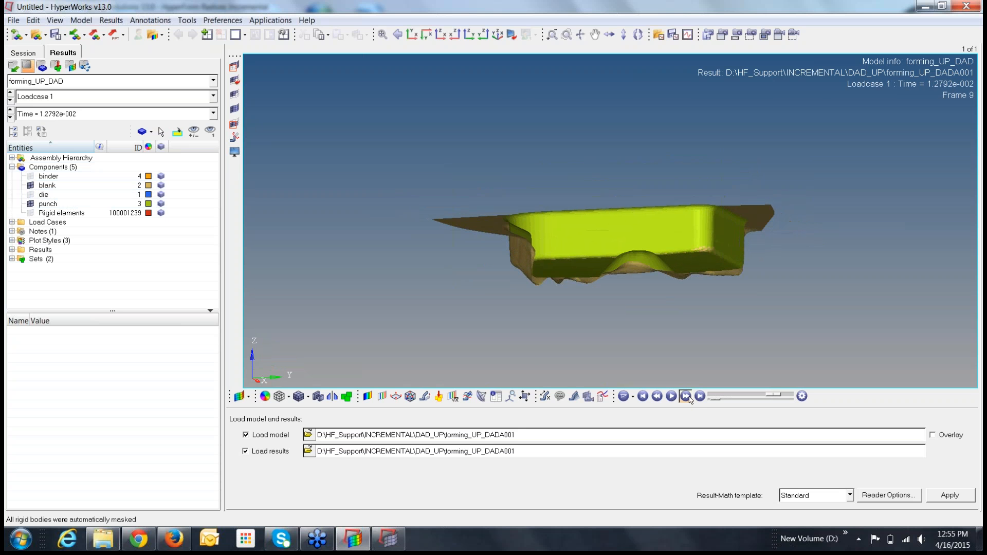
{"action": "left_click", "coordinate": [690, 397]}
{"action": "left_click", "coordinate": [689, 397]}
{"action": "left_click", "coordinate": [690, 397]}
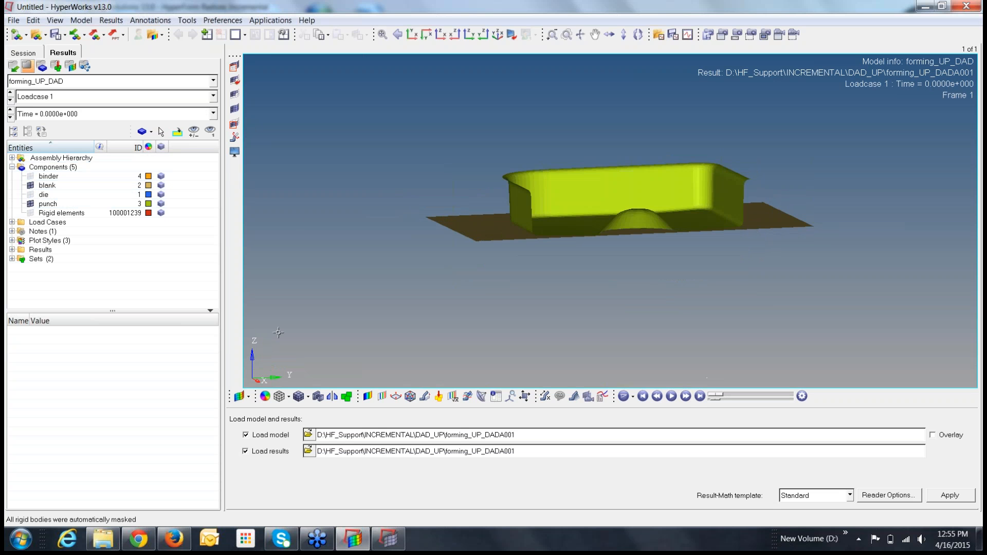
Apply a %Thinning contour, scalar value at the Mid layer, to the blank only
{"action": "left_click", "coordinate": [367, 396]}
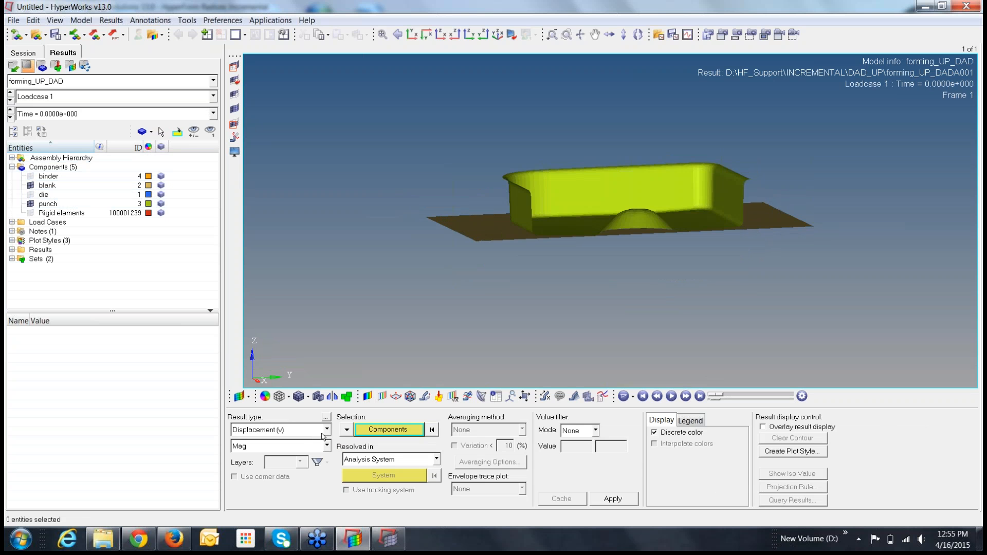
{"action": "left_click", "coordinate": [327, 430]}
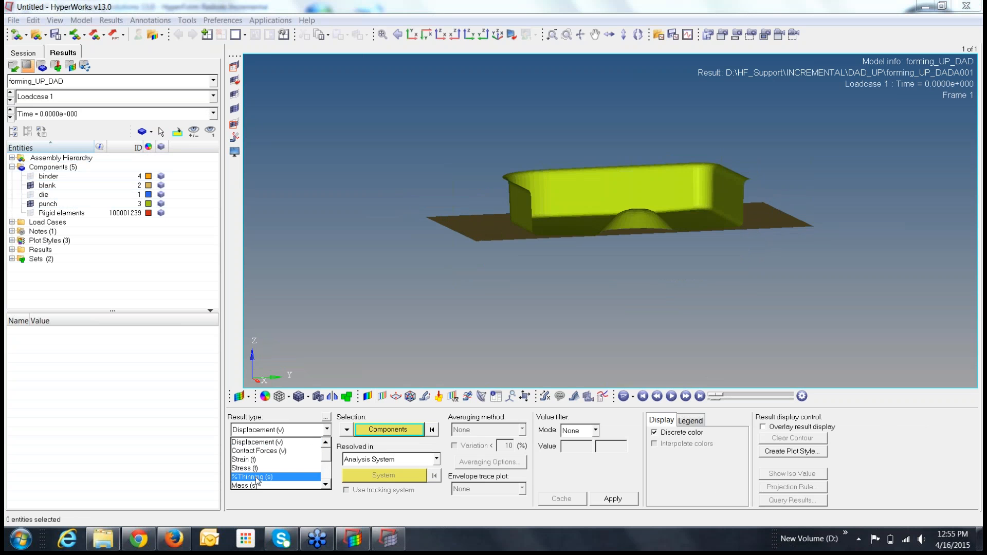
{"action": "left_click", "coordinate": [258, 474]}
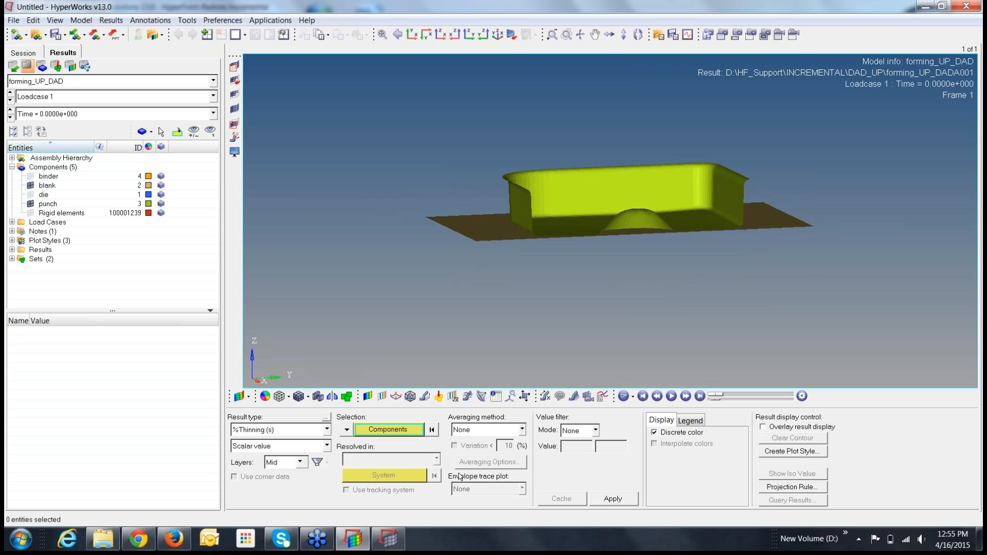
{"action": "left_click", "coordinate": [490, 239]}
{"action": "left_click", "coordinate": [615, 499]}
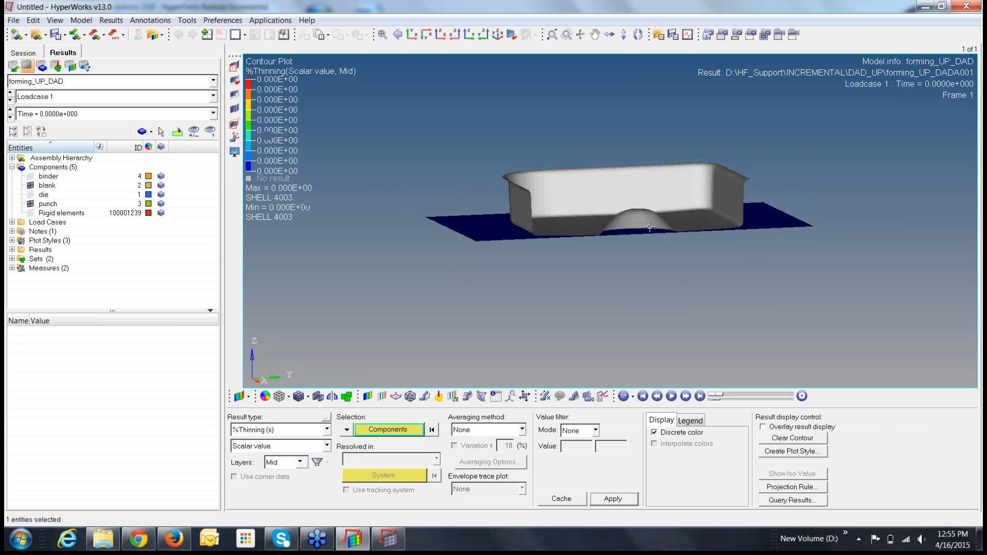
Show the last animation frame with the punch hidden and inspect the thinning contour on the formed blank
{"action": "left_click", "coordinate": [700, 395]}
{"action": "left_click_drag", "start_coordinate": [687, 276], "coordinate": [684, 310], "text": "ctrl"}
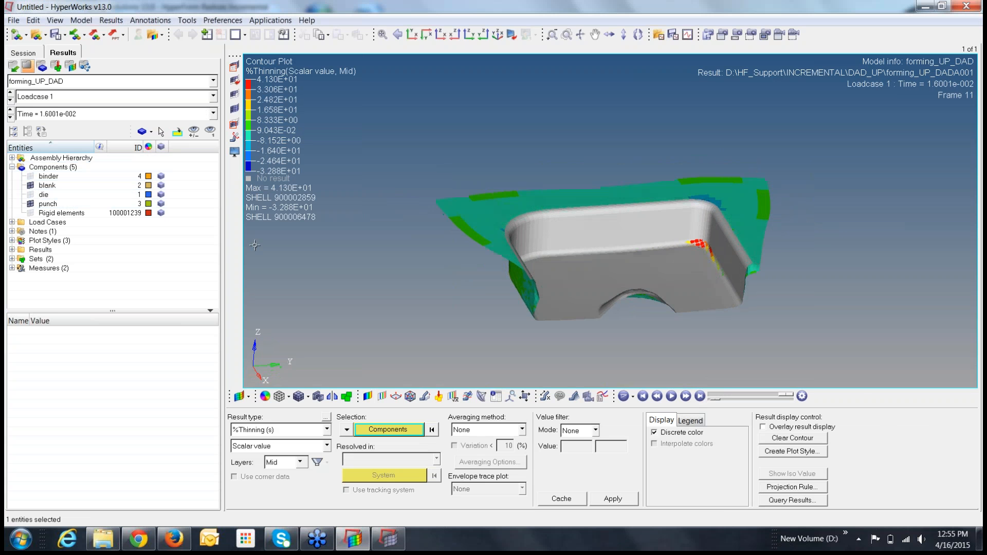
{"action": "left_click", "coordinate": [29, 204]}
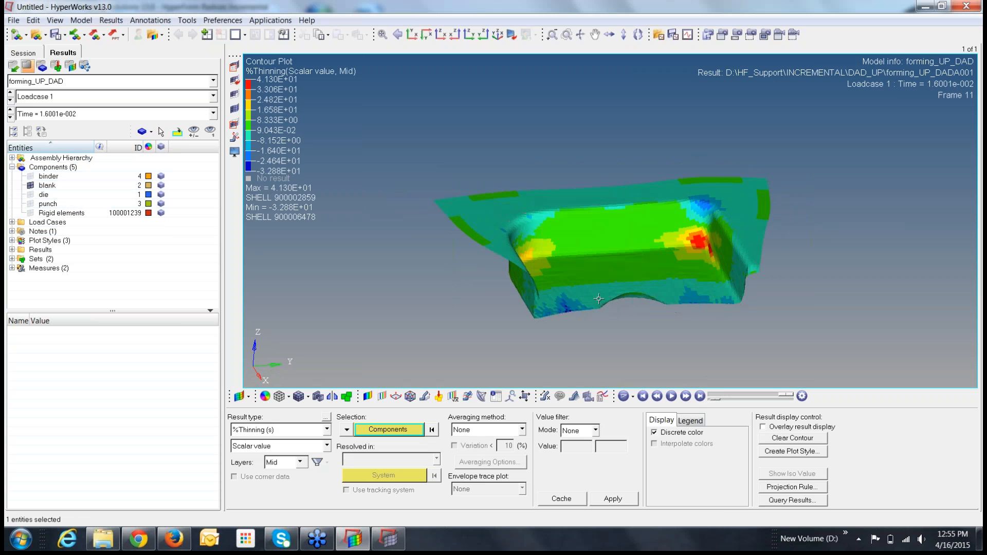
{"action": "left_click_drag", "start_coordinate": [720, 267], "coordinate": [684, 259], "text": "ctrl"}
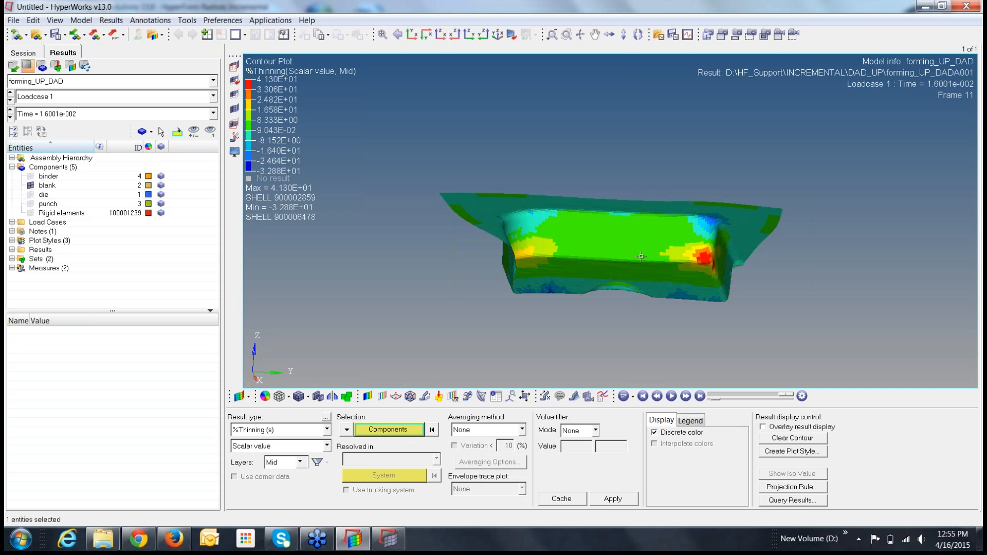
{"action": "left_click_drag", "start_coordinate": [624, 275], "coordinate": [710, 207], "text": "ctrl"}
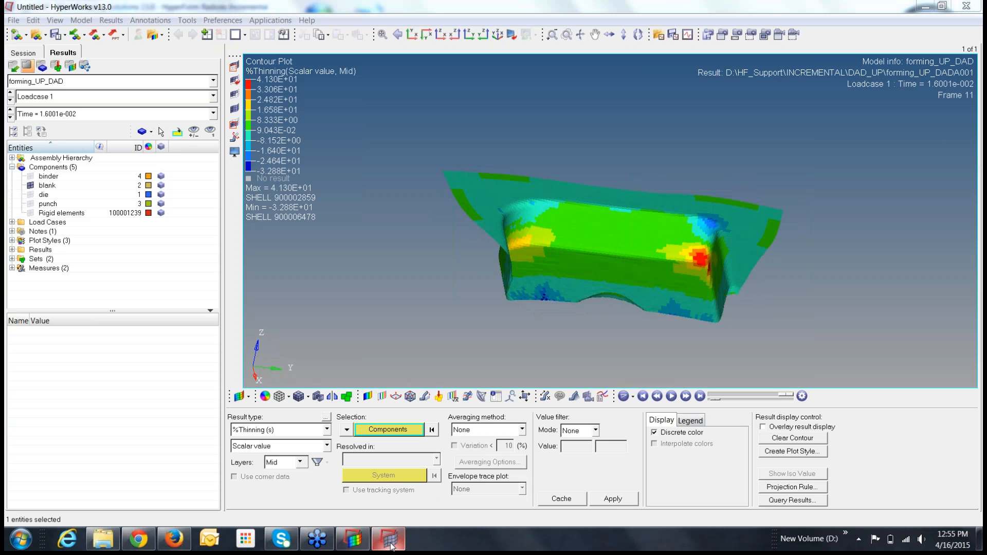
{"action": "mouse_move", "coordinate": [648, 291]}
{"action": "left_mouse_down", "text": "ctrl"}
{"action": "mouse_move", "coordinate": [651, 312]}
{"action": "mouse_move", "coordinate": [666, 310]}
{"action": "mouse_move", "coordinate": [658, 300]}
{"action": "left_mouse_up", "text": "ctrl"}
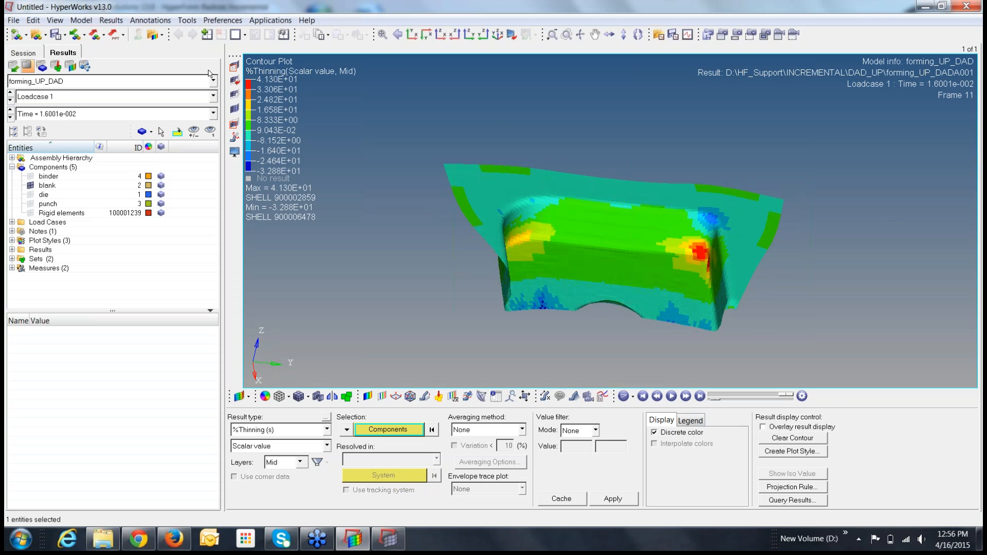
{"action": "left_click_drag", "start_coordinate": [633, 290], "coordinate": [563, 304], "text": "ctrl"}
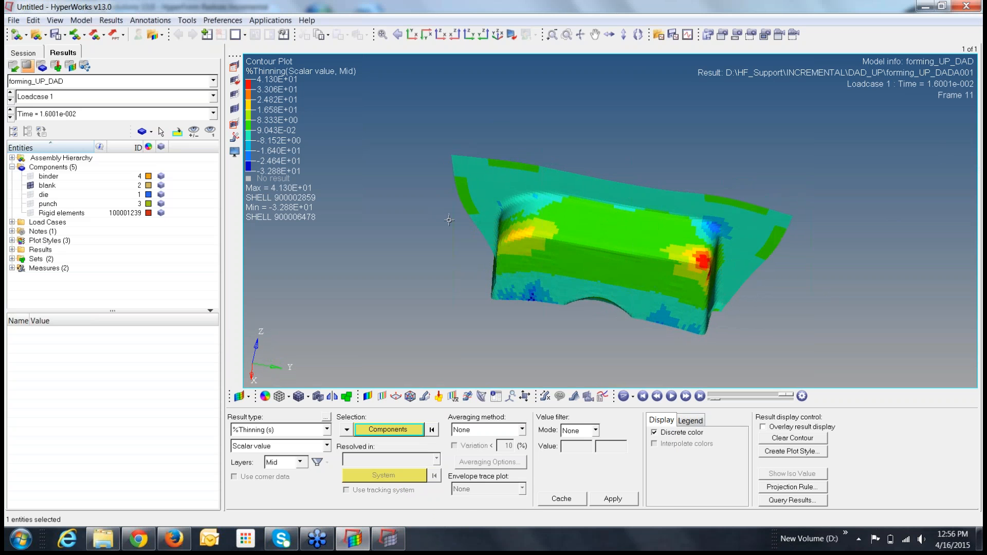
Add a forming limit study with a math-based curve using a thickness of 1.2, and plot the curve
{"action": "left_click", "coordinate": [246, 35]}
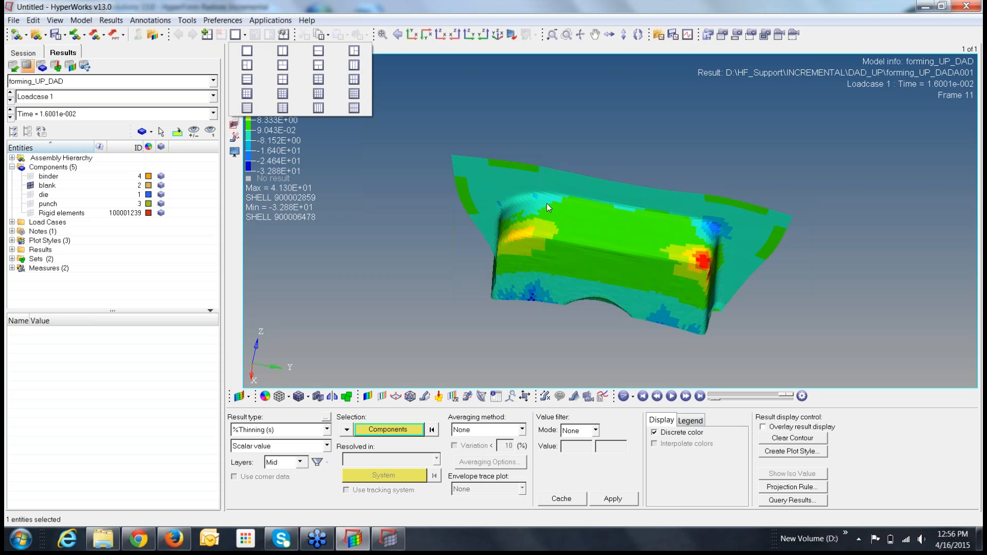
{"action": "left_click", "coordinate": [187, 20]}
{"action": "left_click", "coordinate": [196, 63]}
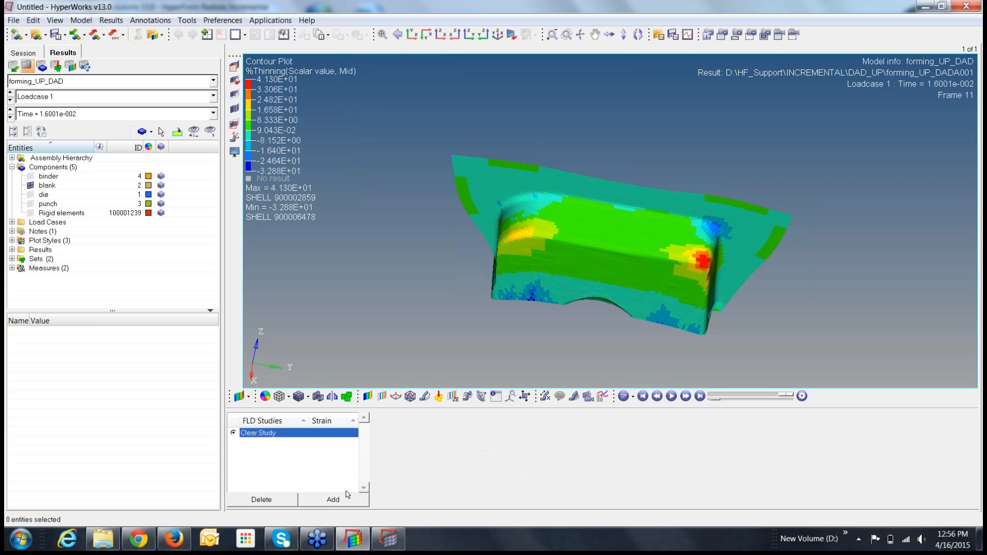
{"action": "left_click", "coordinate": [344, 502]}
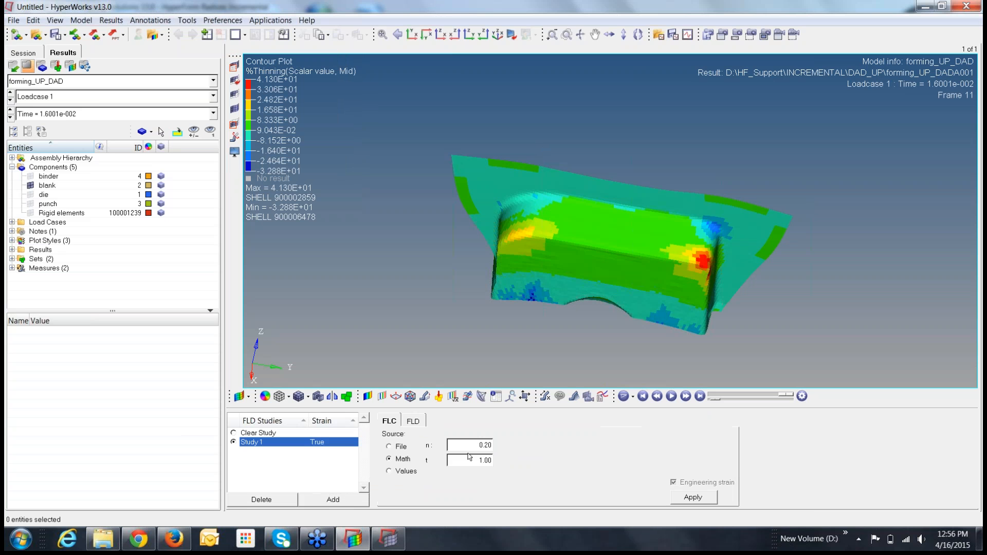
{"action": "left_click_drag", "start_coordinate": [478, 461], "coordinate": [529, 462]}
{"action": "type", "text": "1.2"}
{"action": "left_click", "coordinate": [693, 497]}
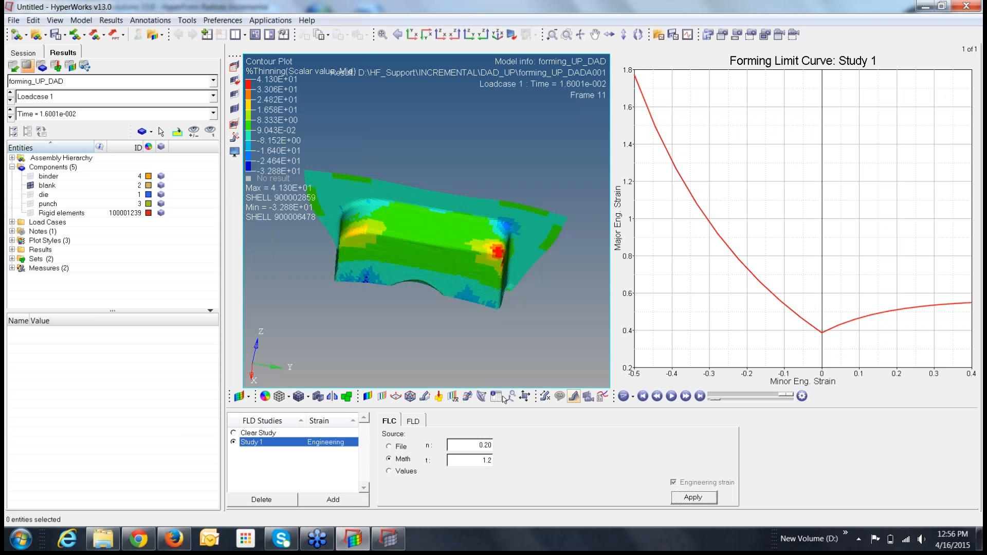
Plot the forming limit diagram and zone contour for the blank using True Strain
{"action": "left_click", "coordinate": [412, 426]}
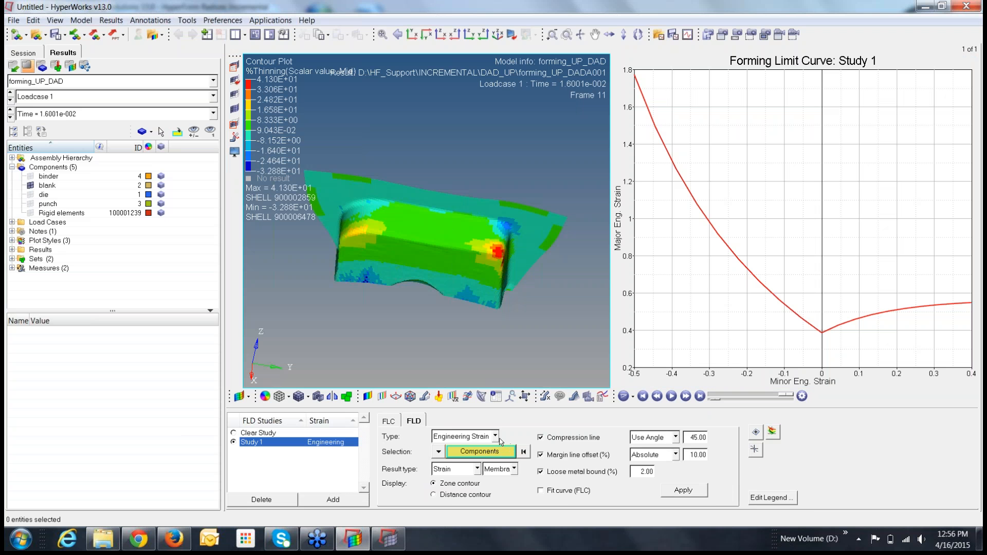
{"action": "left_click", "coordinate": [496, 437]}
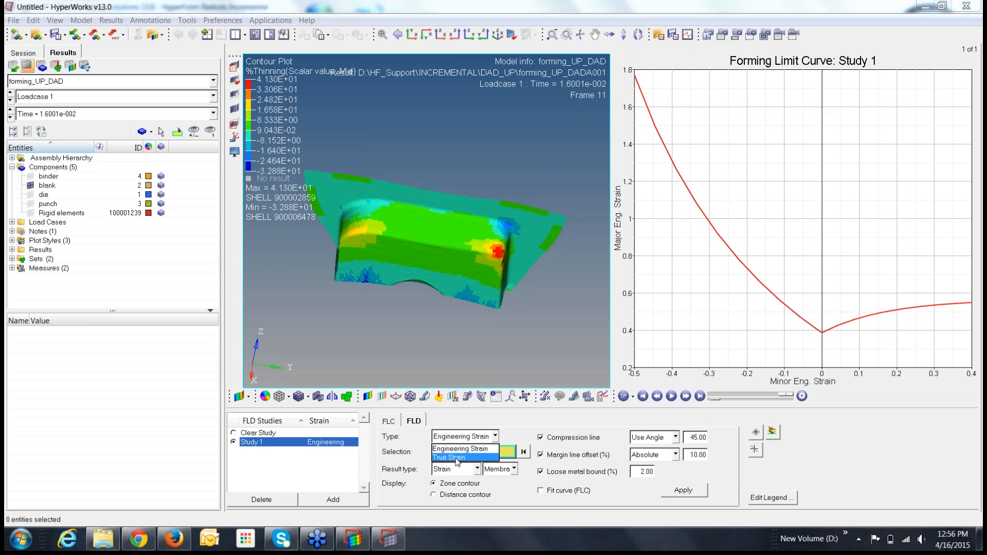
{"action": "left_click", "coordinate": [458, 451]}
{"action": "left_click", "coordinate": [455, 282]}
{"action": "left_click", "coordinate": [671, 489]}
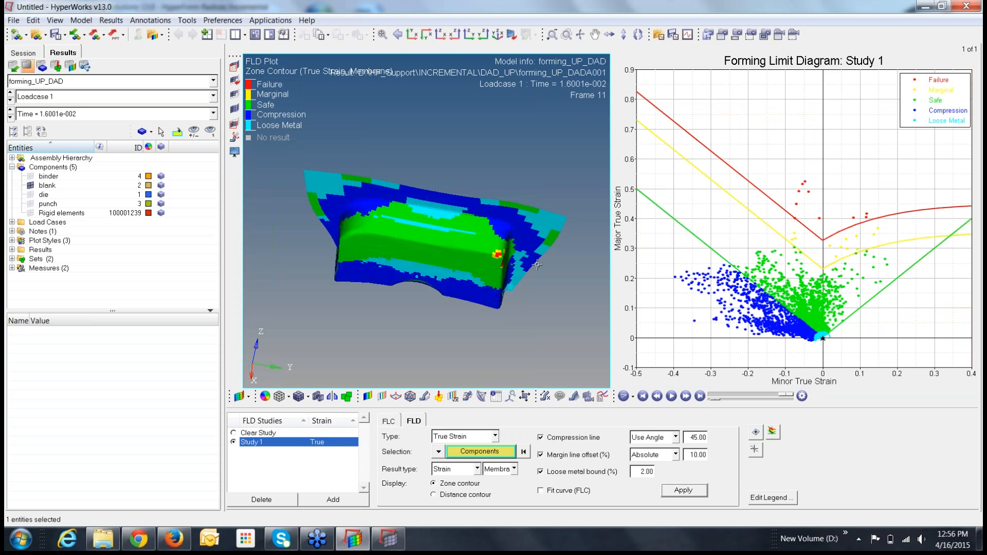
Display the formed blank with its mesh lines over the zone contour
{"action": "left_click_drag", "start_coordinate": [501, 263], "coordinate": [500, 250], "text": "ctrl"}
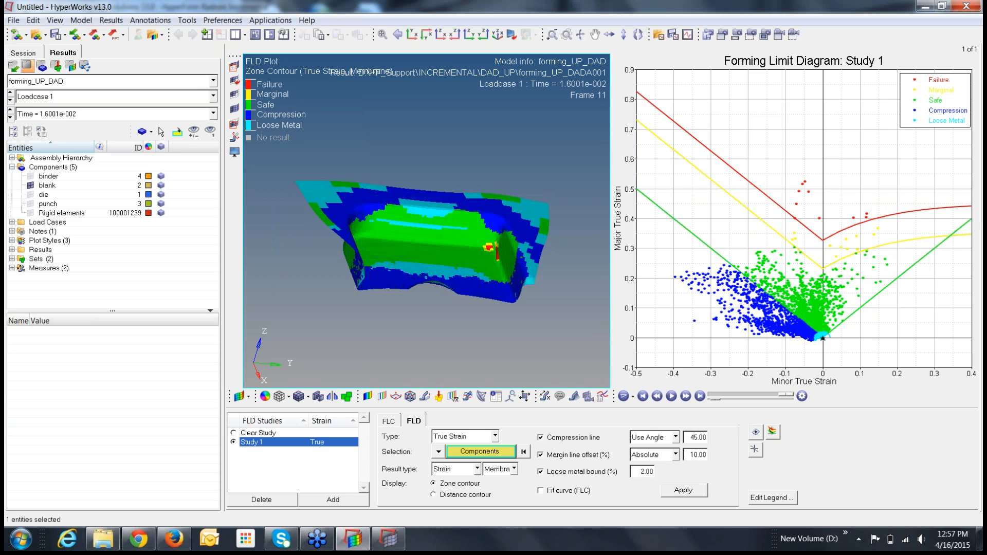
{"action": "left_click", "coordinate": [308, 400]}
{"action": "left_click", "coordinate": [310, 414]}
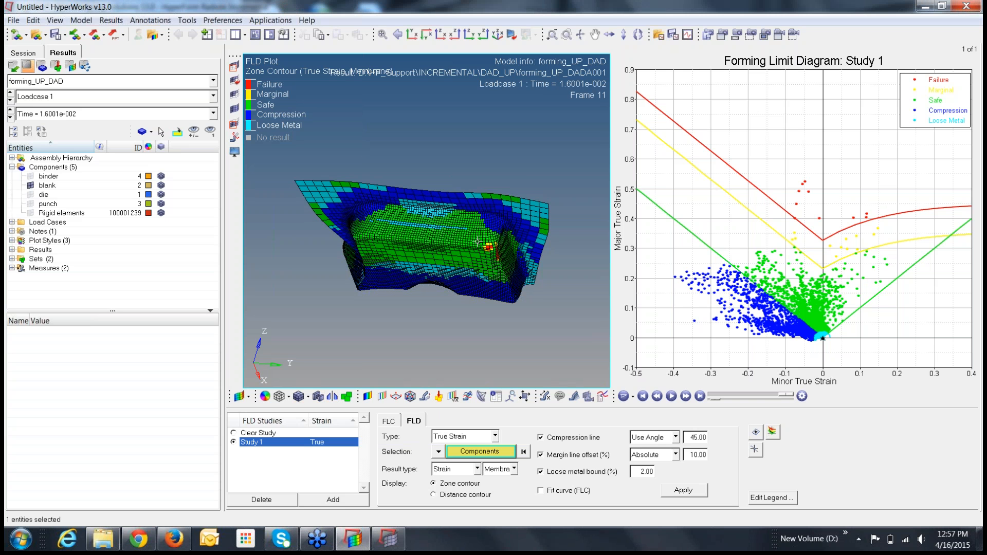
Examine the forming zones on the meshed blank up close, especially the failure and marginal elements at the drawn corner
{"action": "left_click_drag", "start_coordinate": [468, 243], "coordinate": [461, 250], "text": "ctrl"}
{"action": "scroll", "coordinate": [460, 249], "scroll_direction": "up", "scroll_amount": 3, "text": "ctrl"}
{"action": "right_click_drag", "start_coordinate": [401, 238], "coordinate": [482, 221], "text": "ctrl"}
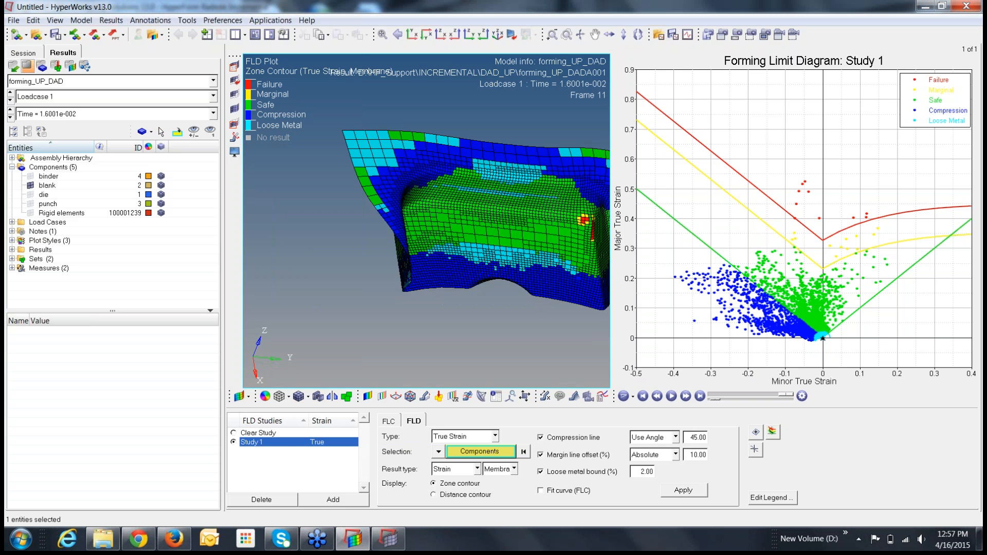
{"action": "scroll", "coordinate": [487, 221], "scroll_direction": "up", "scroll_amount": 2, "text": "ctrl"}
{"action": "left_click_drag", "start_coordinate": [488, 221], "coordinate": [385, 226], "text": "ctrl"}
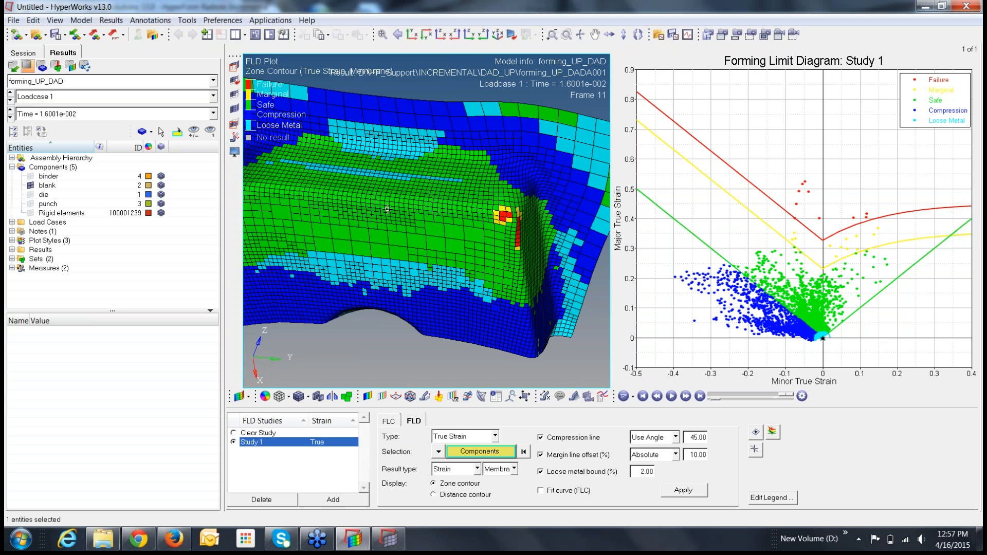
{"action": "scroll", "coordinate": [388, 209], "scroll_direction": "up", "scroll_amount": 8}
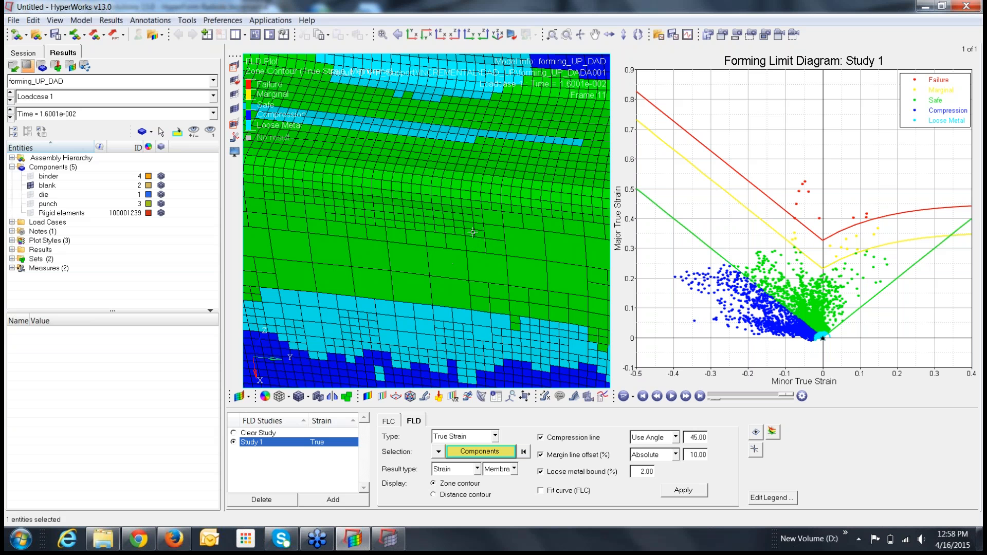
{"action": "scroll", "coordinate": [496, 250], "scroll_direction": "down", "scroll_amount": 3}
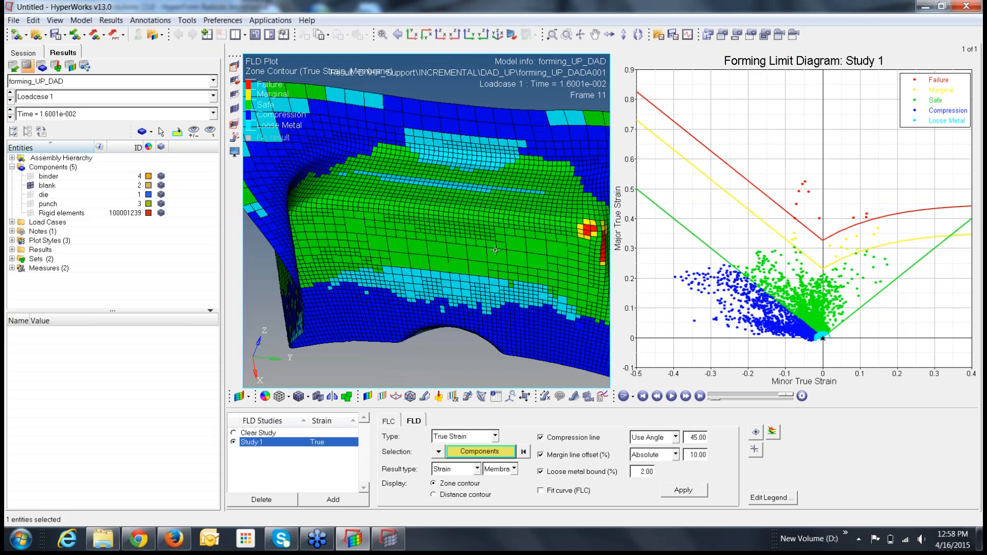
{"action": "left_click_drag", "start_coordinate": [495, 250], "coordinate": [489, 239], "text": "ctrl"}
{"action": "right_click_drag", "start_coordinate": [458, 231], "coordinate": [389, 213], "text": "ctrl"}
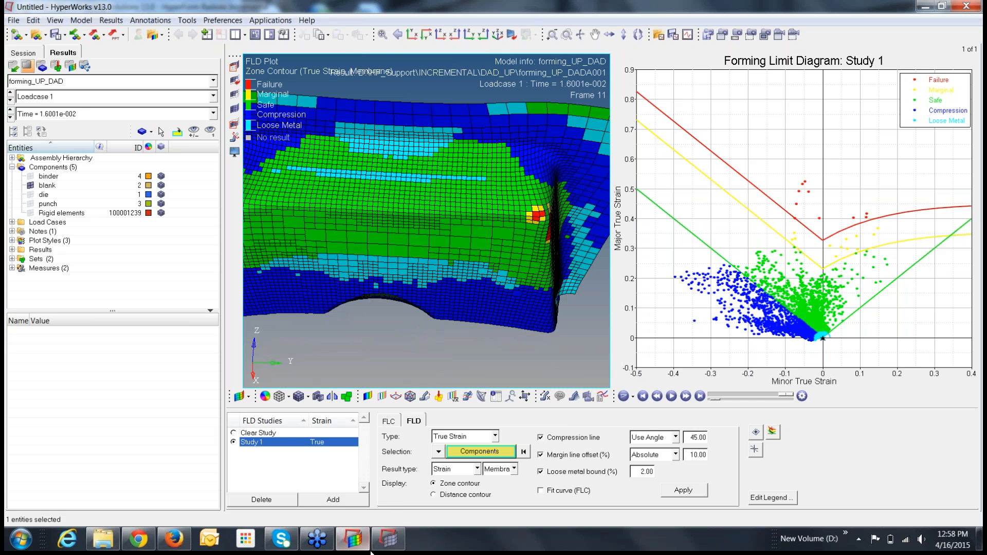
Switch to the HyperForm session, clear the component selection with its displayed normals and leave the Normals command
{"action": "left_click", "coordinate": [387, 541]}
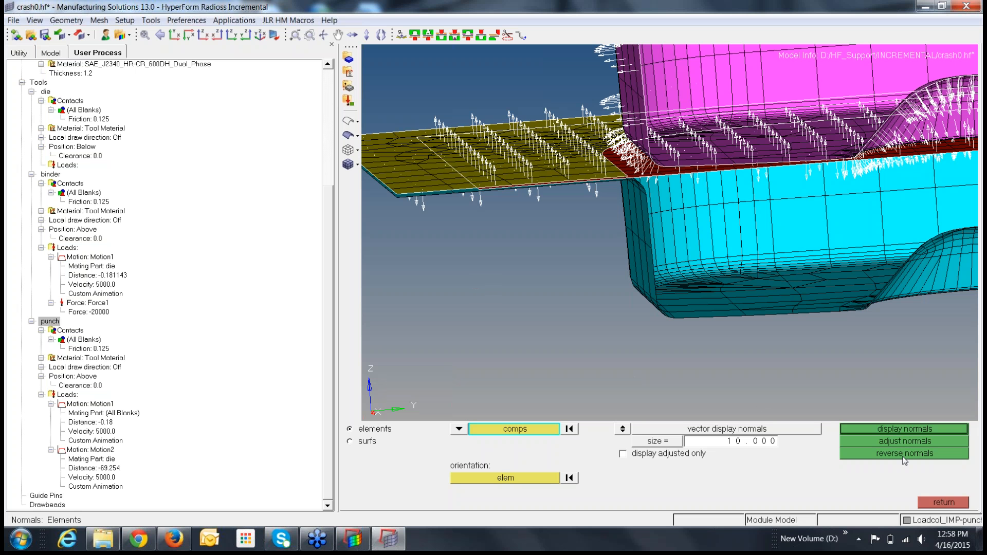
{"action": "left_click", "coordinate": [573, 431]}
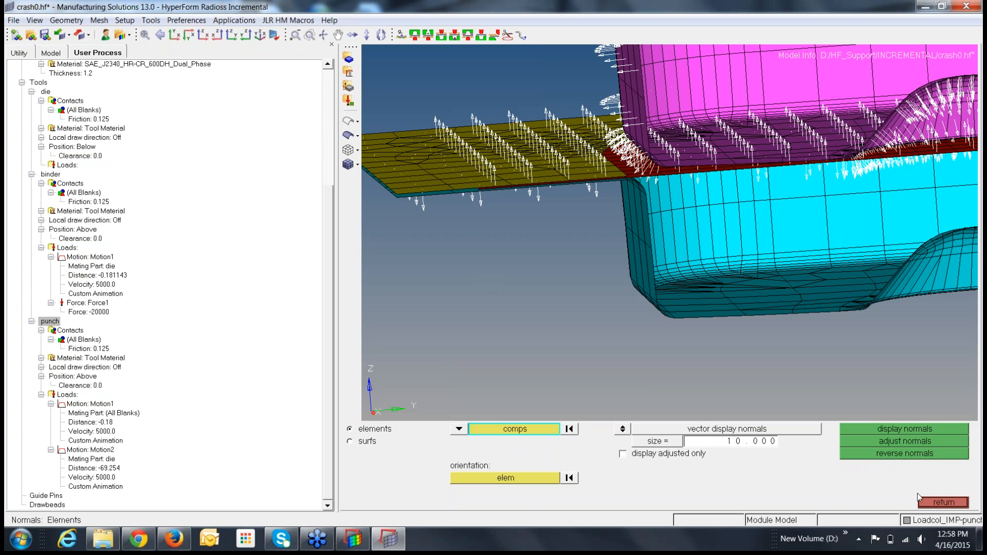
{"action": "left_click", "coordinate": [944, 502]}
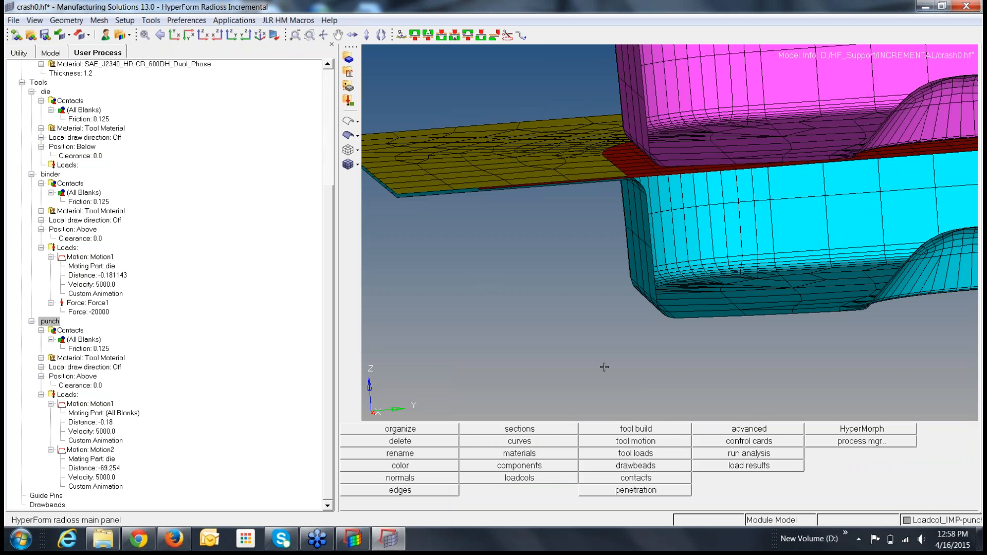
Display the element normals of the binder component and reverse them
{"action": "key", "text": "shift+F11"}
{"action": "key", "text": "shift+n"}
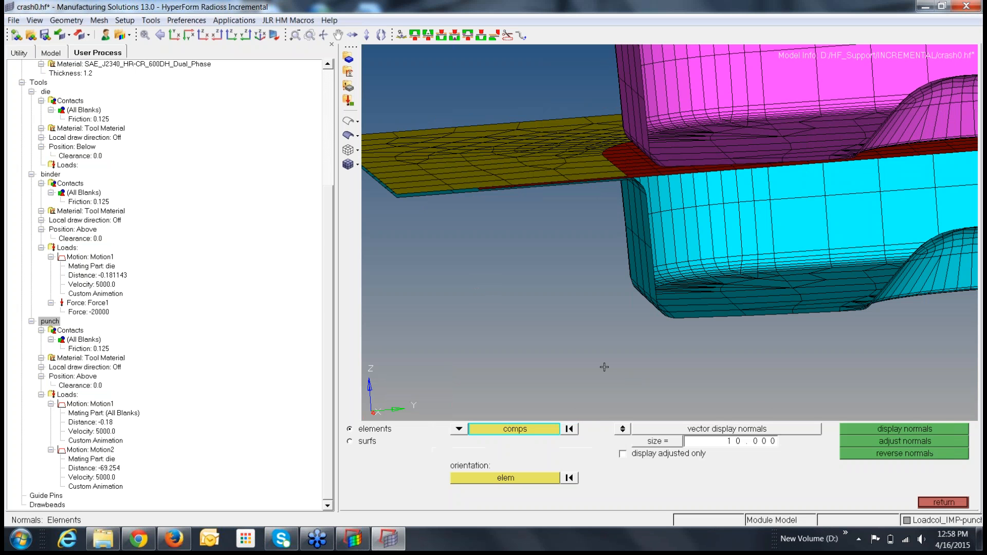
{"action": "left_click", "coordinate": [507, 429]}
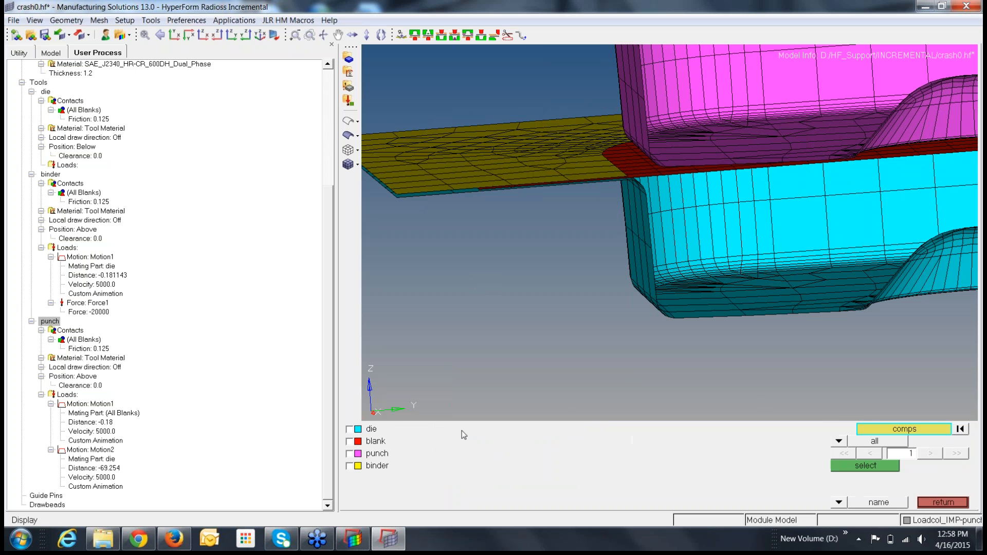
{"action": "left_click", "coordinate": [350, 468]}
{"action": "left_click", "coordinate": [892, 466]}
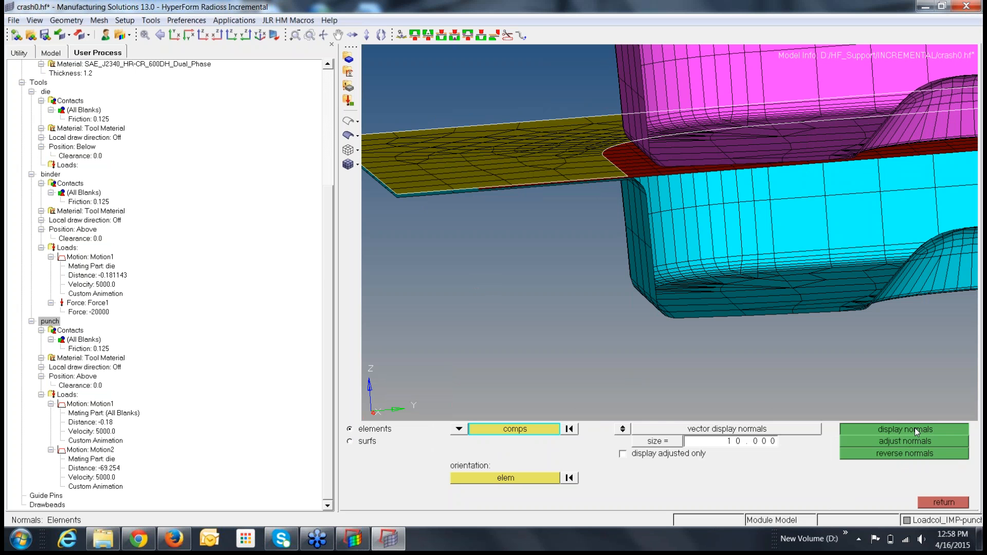
{"action": "left_click", "coordinate": [915, 428]}
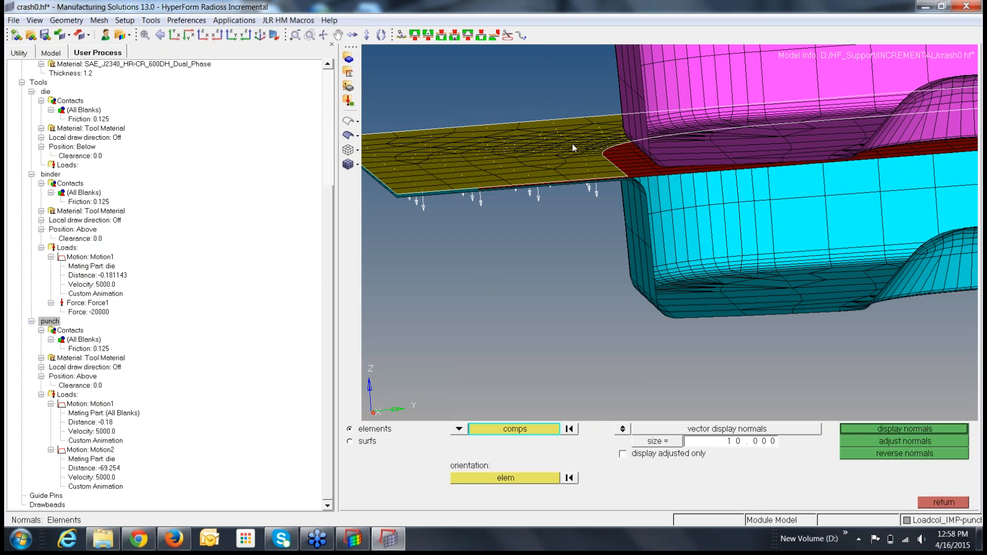
{"action": "left_click", "coordinate": [887, 455]}
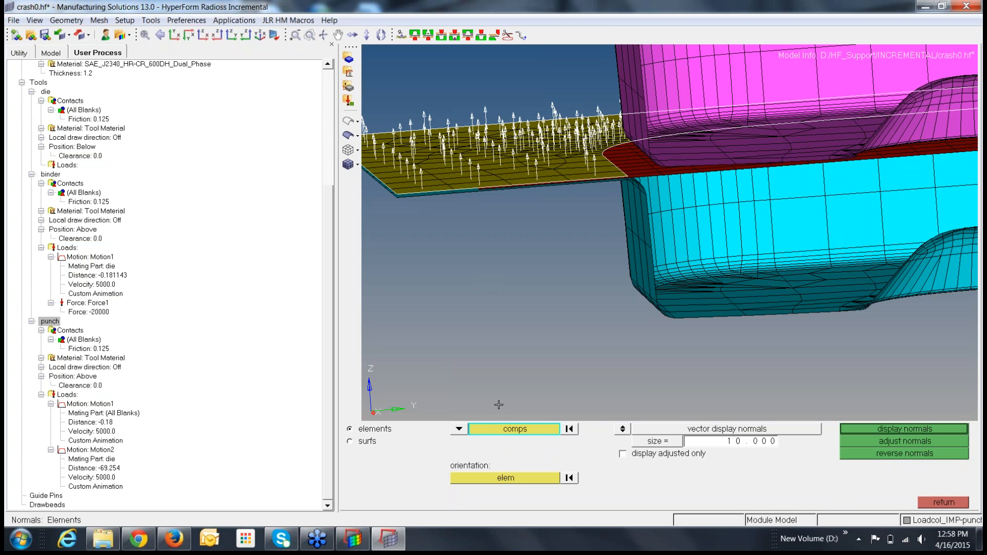
Reverse the normal of a single binder element near the outer edge, selecting by elements instead of components
{"action": "left_click", "coordinate": [459, 429]}
{"action": "left_click", "coordinate": [455, 442]}
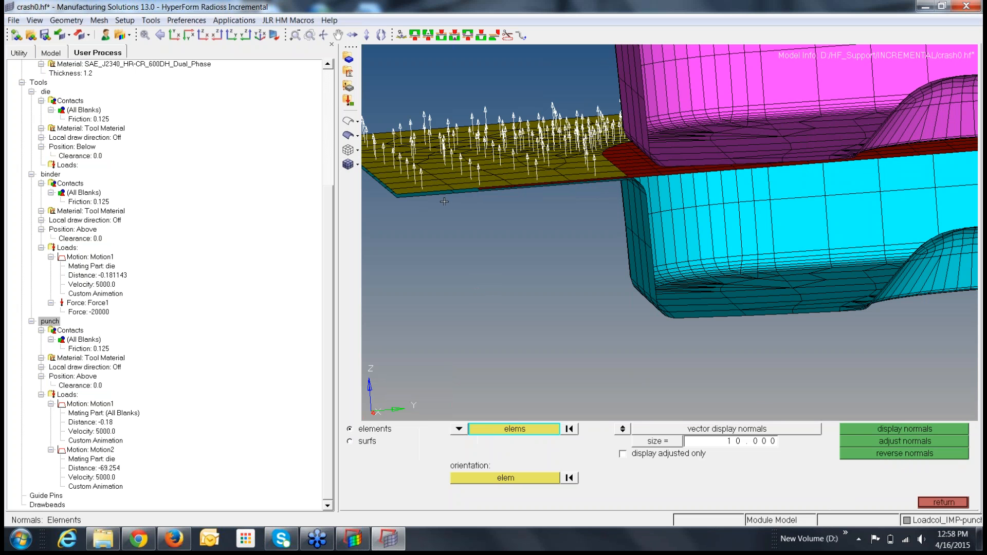
{"action": "left_click", "coordinate": [440, 190]}
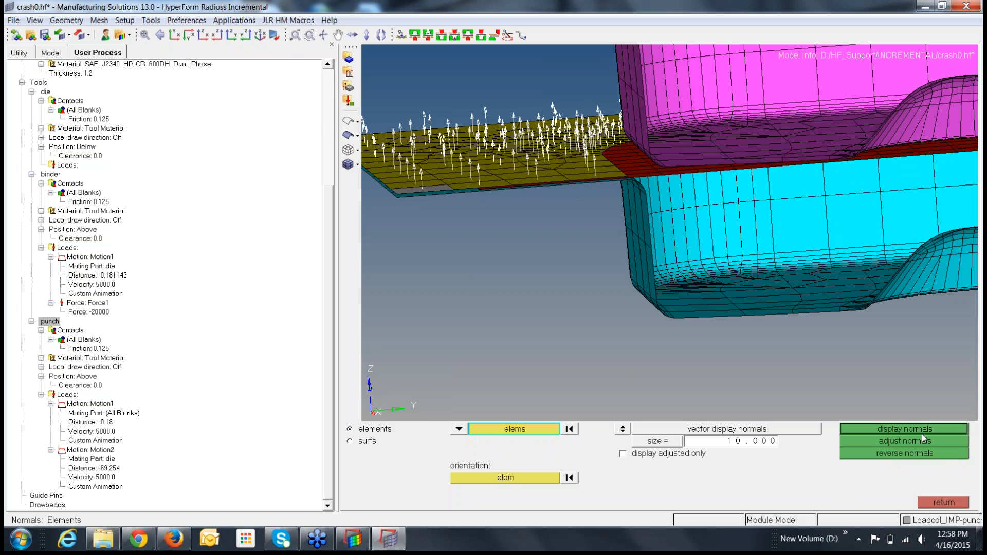
{"action": "left_click", "coordinate": [916, 451]}
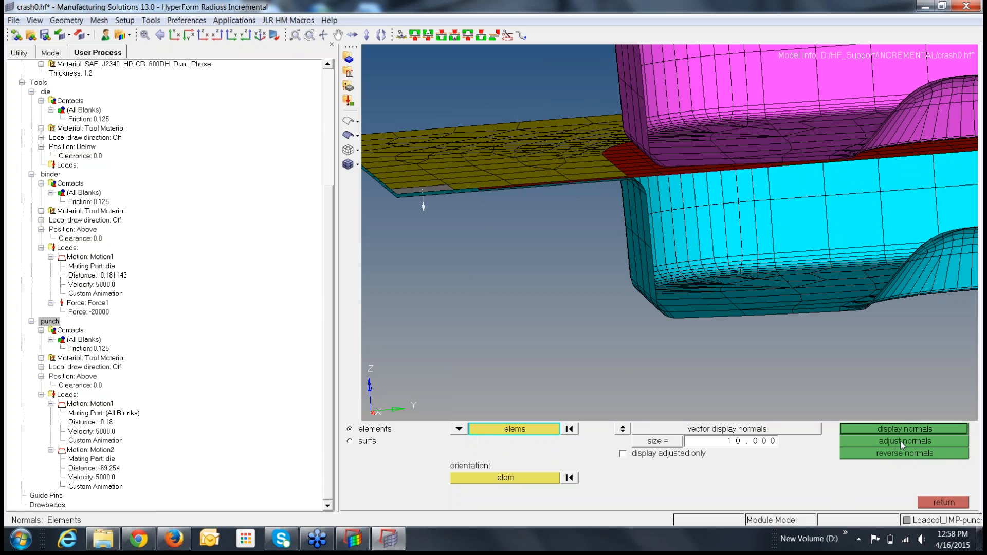
{"action": "left_click", "coordinate": [903, 442]}
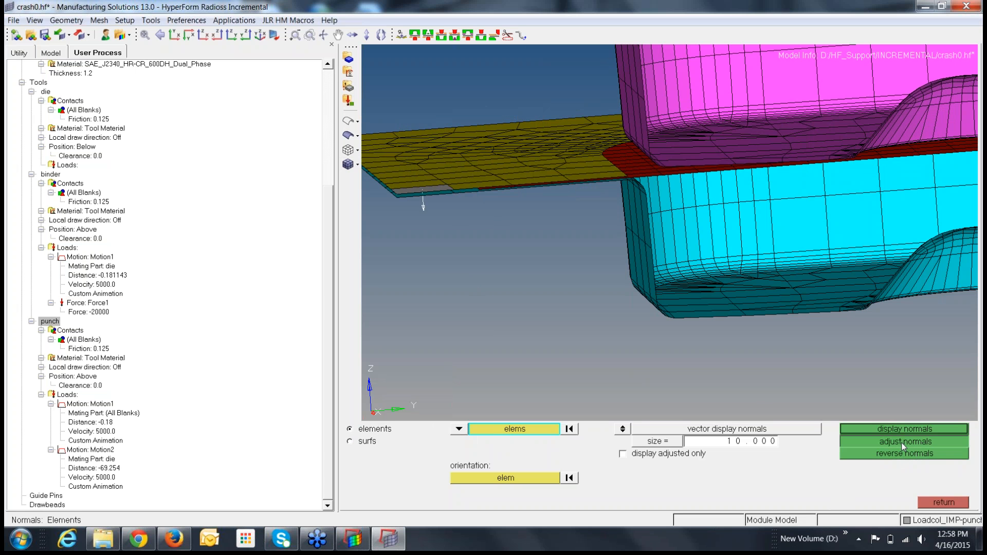
Adjust the normals of all binder elements to match an orientation element picked on the binder's long edge
{"action": "left_click", "coordinate": [538, 429]}
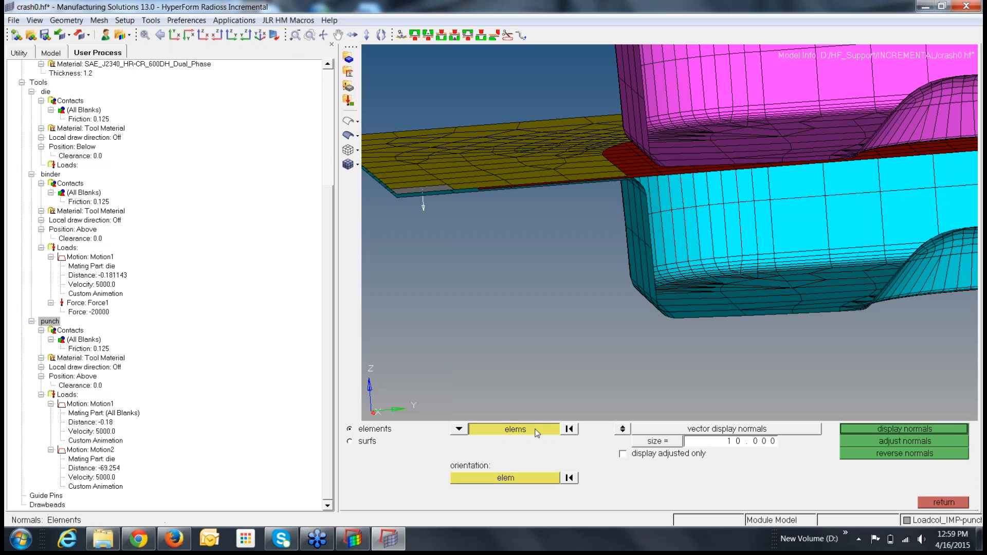
{"action": "left_click", "coordinate": [417, 489]}
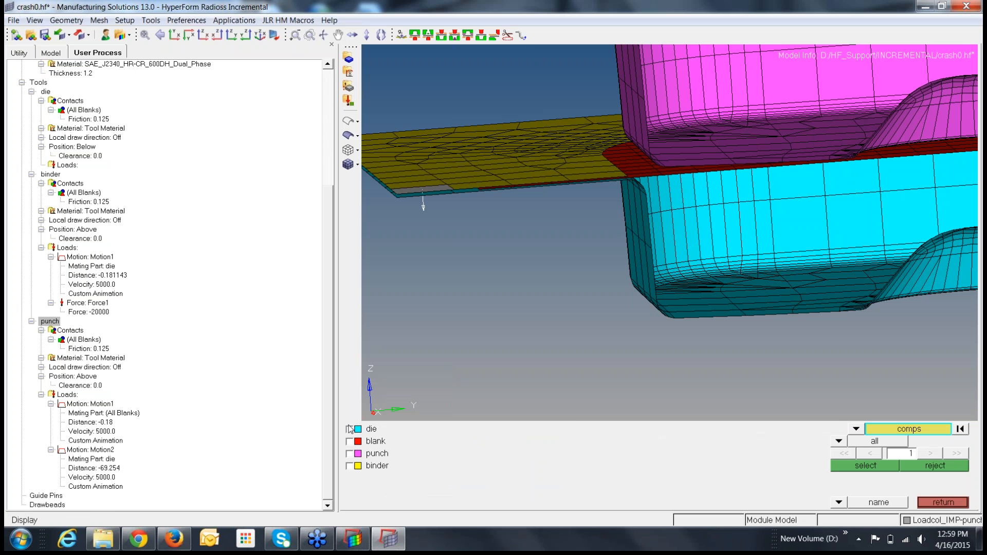
{"action": "left_click", "coordinate": [349, 466]}
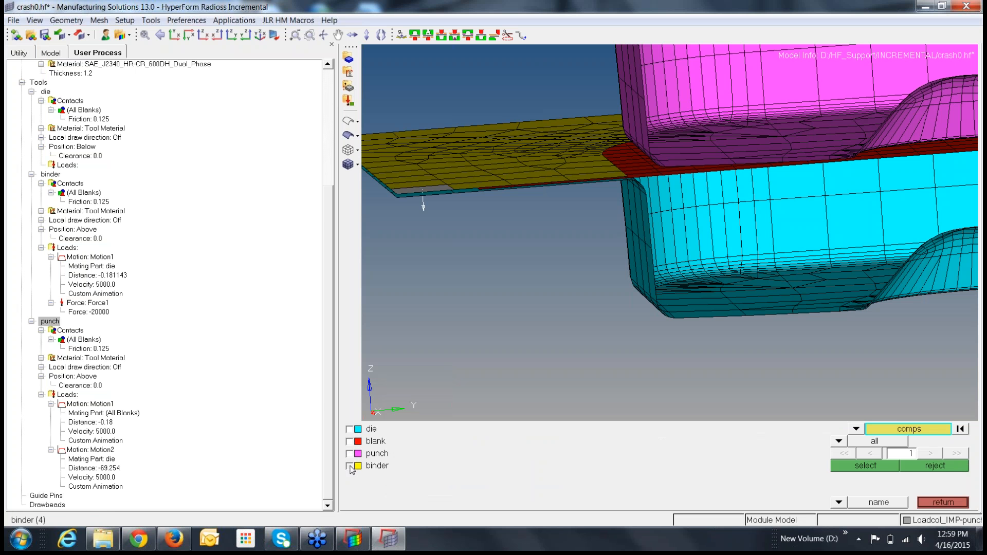
{"action": "left_click", "coordinate": [884, 468]}
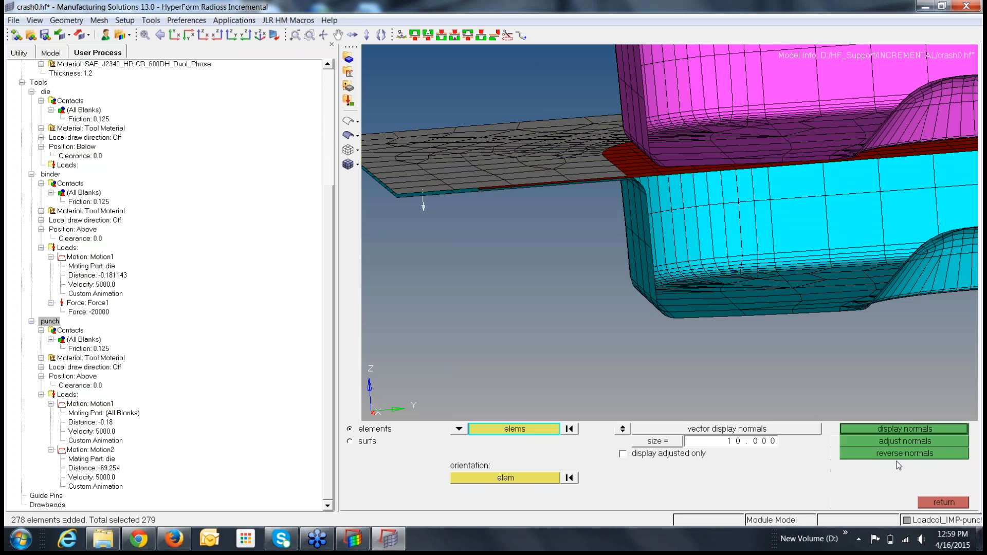
{"action": "left_click", "coordinate": [486, 478]}
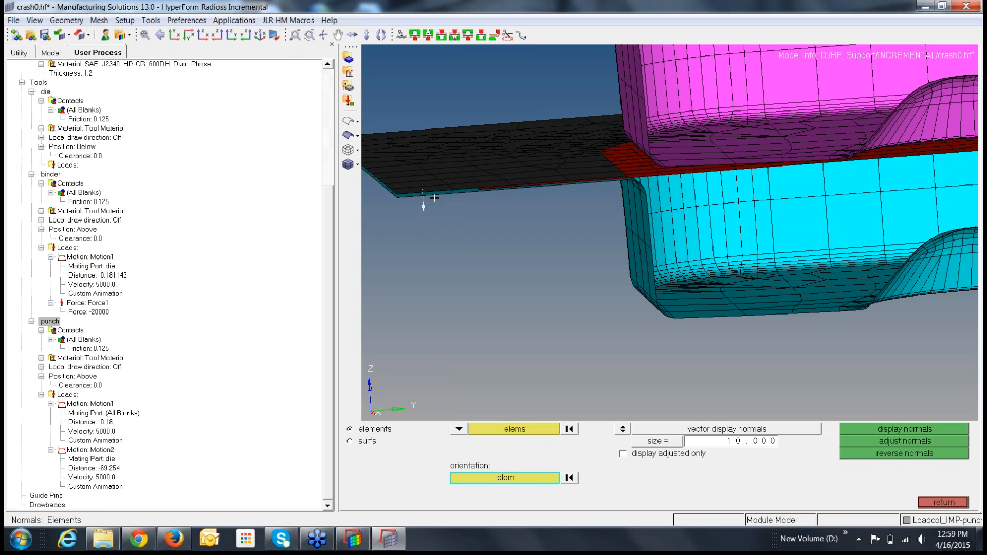
{"action": "left_click", "coordinate": [473, 184]}
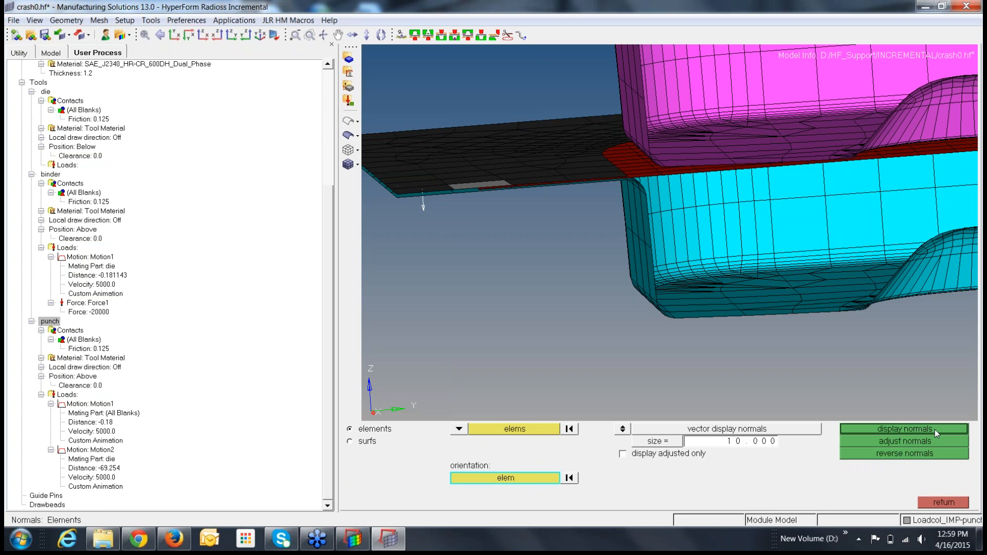
{"action": "left_click", "coordinate": [941, 443]}
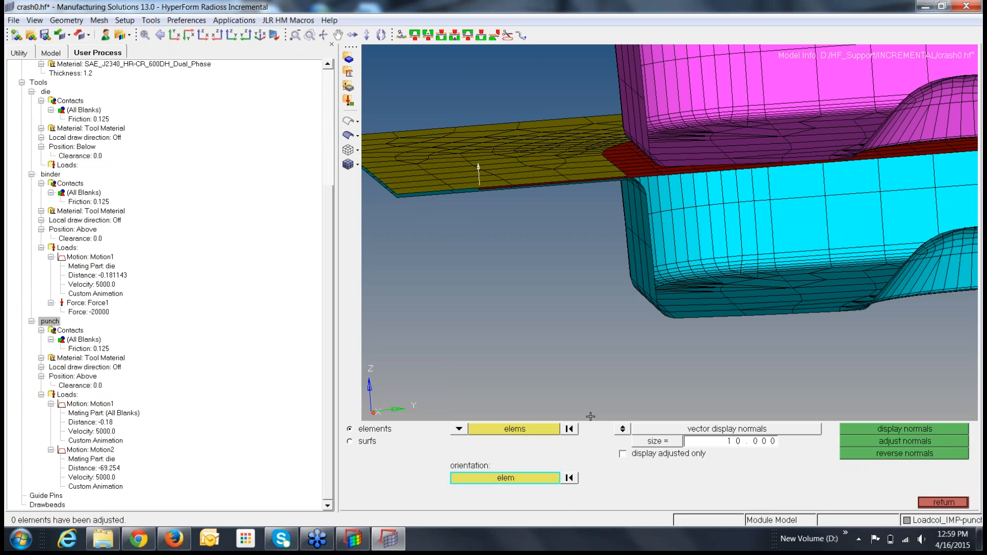
Select all binder elements by their component collector and reverse their normals twice
{"action": "left_click", "coordinate": [905, 454]}
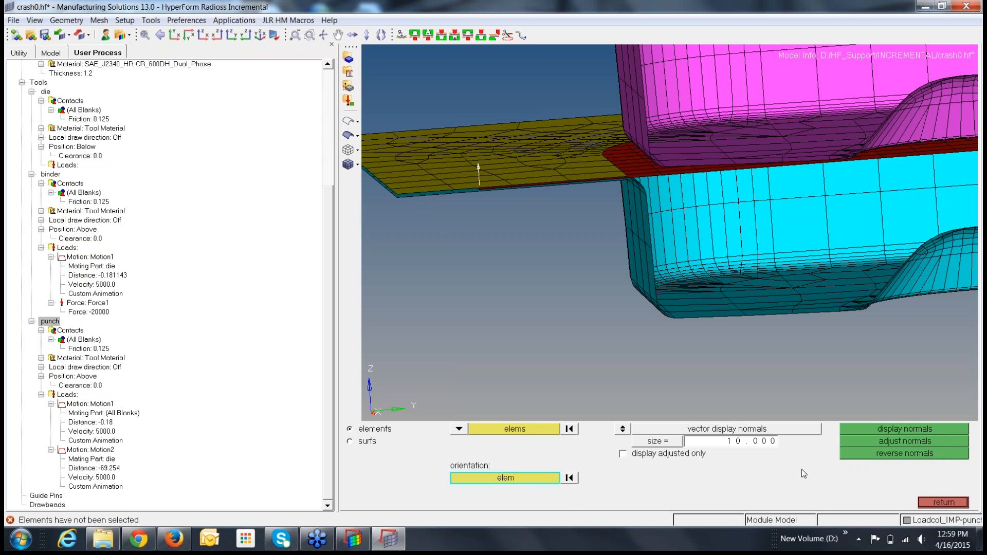
{"action": "left_click", "coordinate": [516, 432]}
{"action": "left_click", "coordinate": [515, 431]}
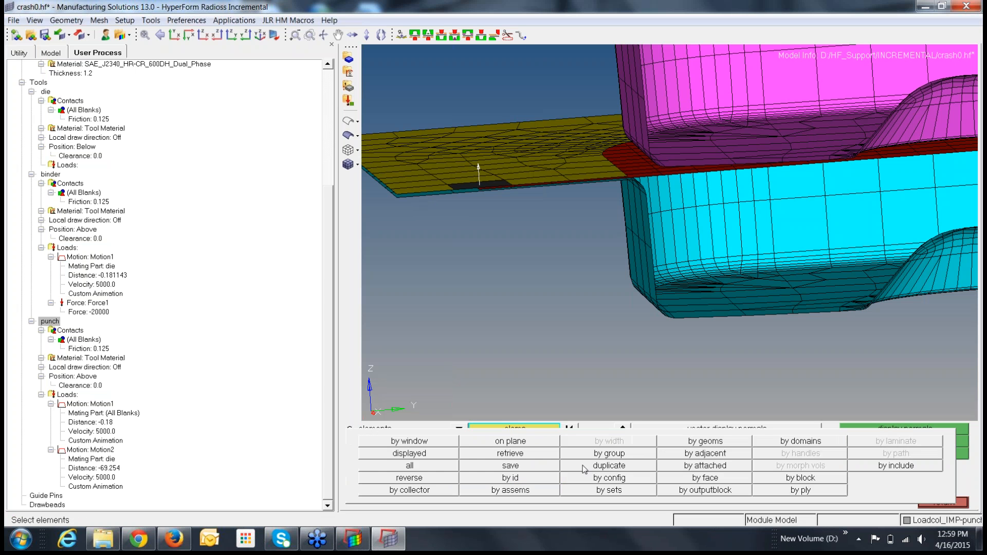
{"action": "left_click", "coordinate": [421, 493]}
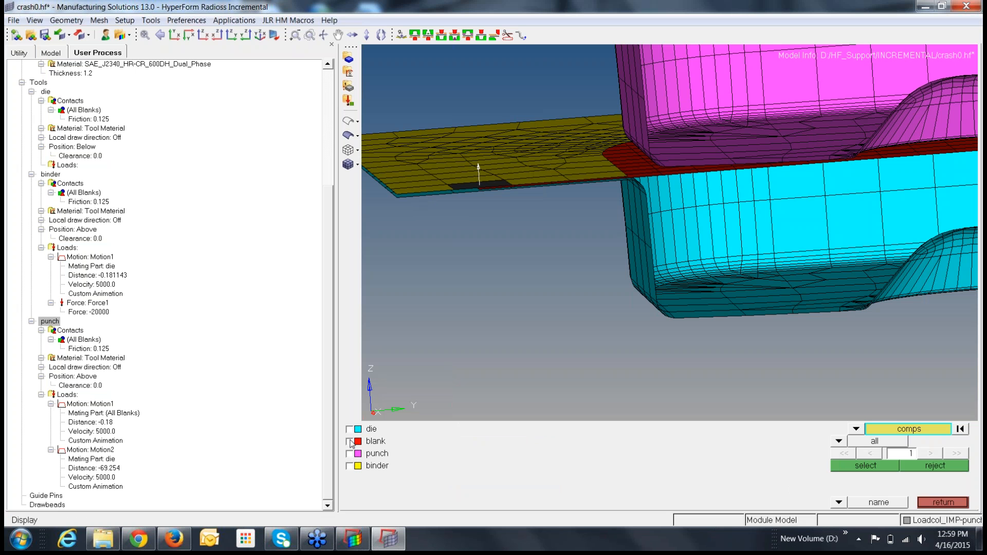
{"action": "left_click", "coordinate": [349, 465]}
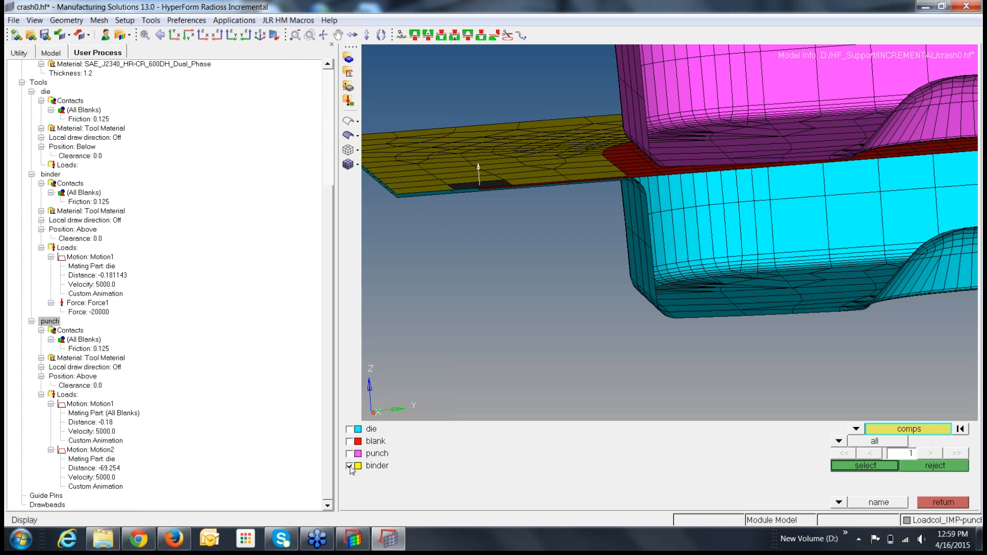
{"action": "left_click", "coordinate": [891, 467]}
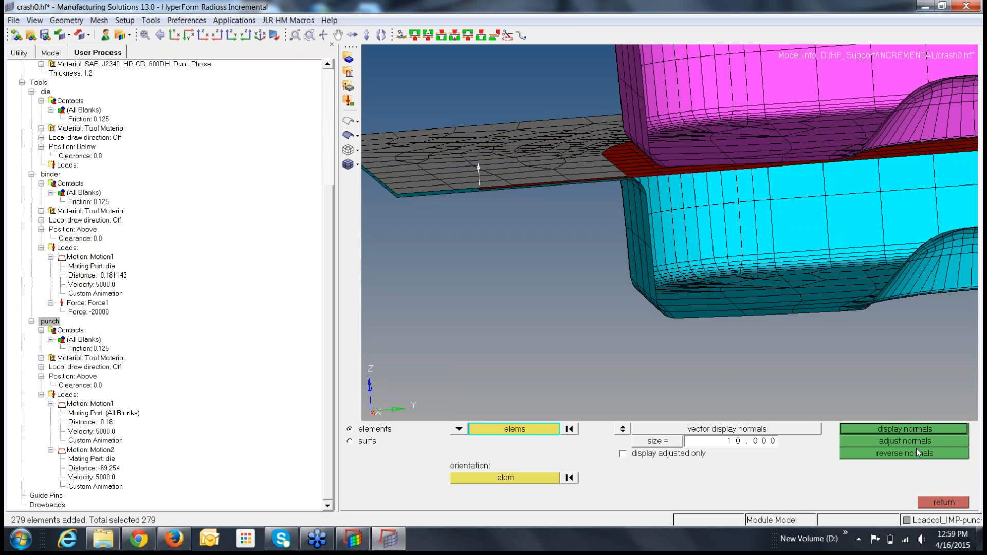
{"action": "left_click", "coordinate": [916, 450]}
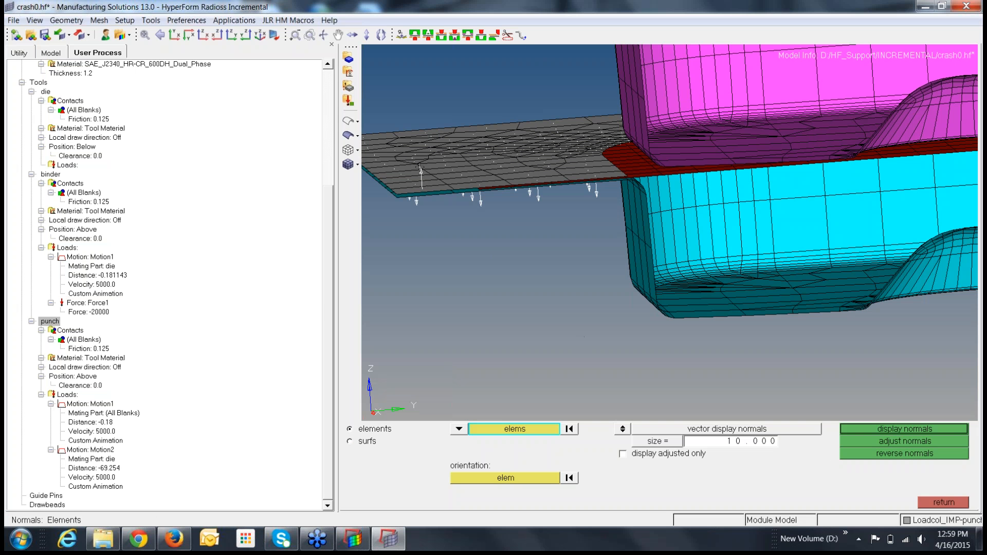
{"action": "left_click", "coordinate": [909, 454]}
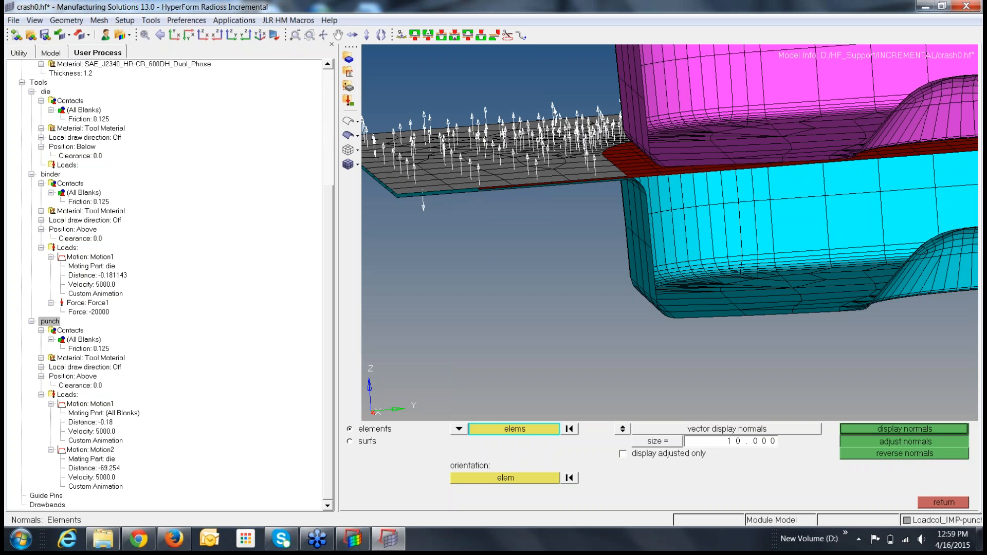
Adjust the normals of the selected binder elements to match the already picked orientation element
{"action": "left_click", "coordinate": [906, 441]}
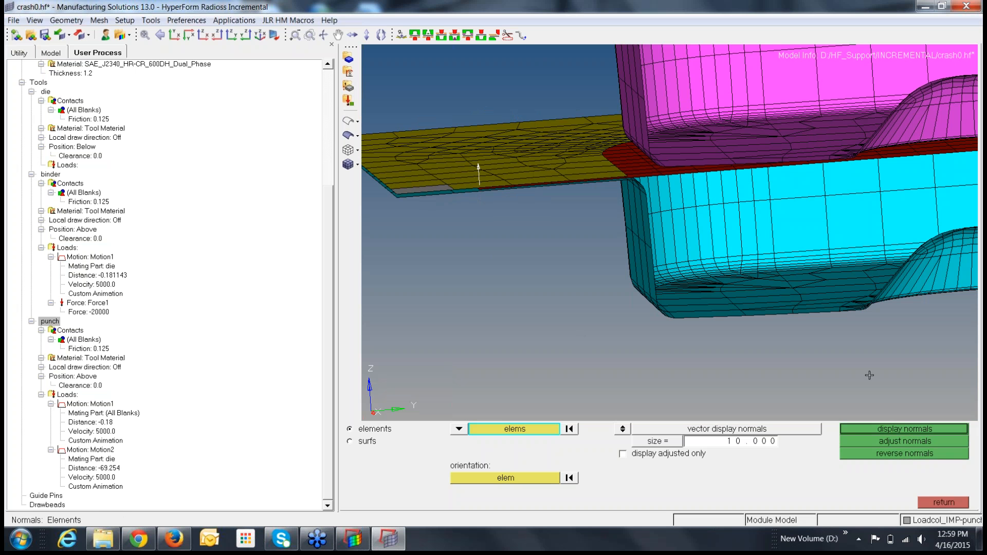
{"action": "left_click", "coordinate": [933, 442]}
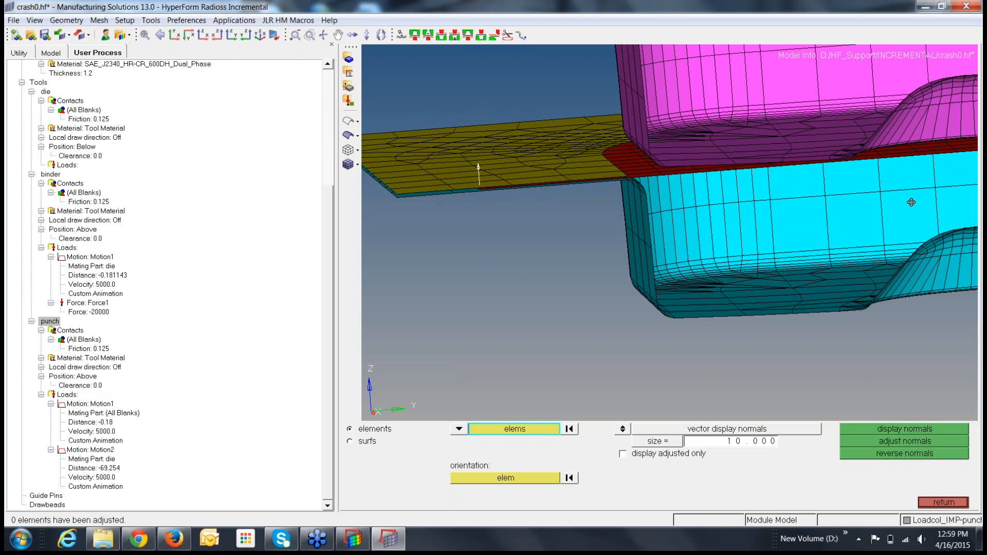
{"action": "right_click_drag", "start_coordinate": [911, 202], "coordinate": [720, 196], "text": "ctrl"}
{"action": "scroll", "coordinate": [720, 196], "scroll_direction": "down", "scroll_amount": 7, "text": "ctrl"}
{"action": "left_click_drag", "start_coordinate": [721, 197], "coordinate": [672, 215], "text": "ctrl"}
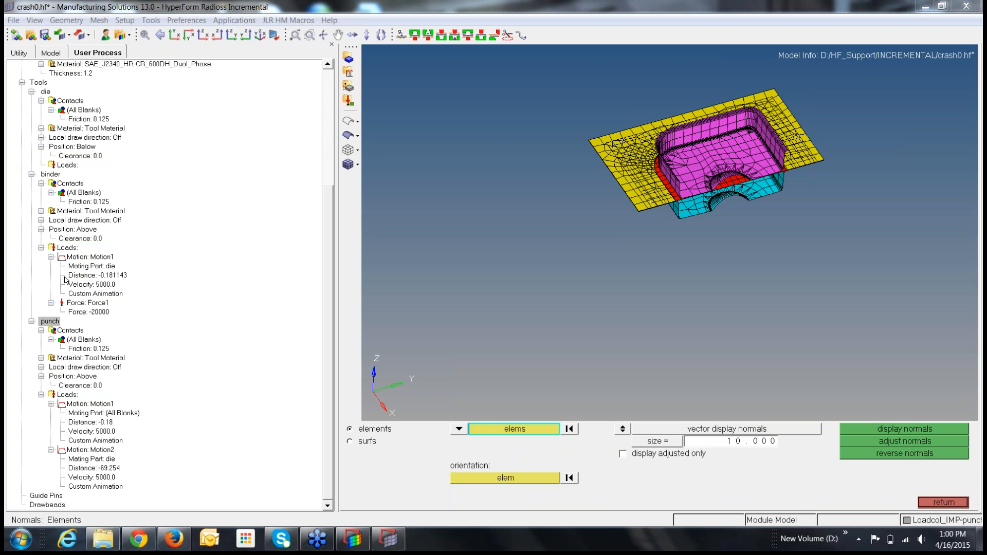
Review the punch's Motion2 properties, examining its distance and velocity, start time details and motion curve
{"action": "right_click", "coordinate": [98, 450]}
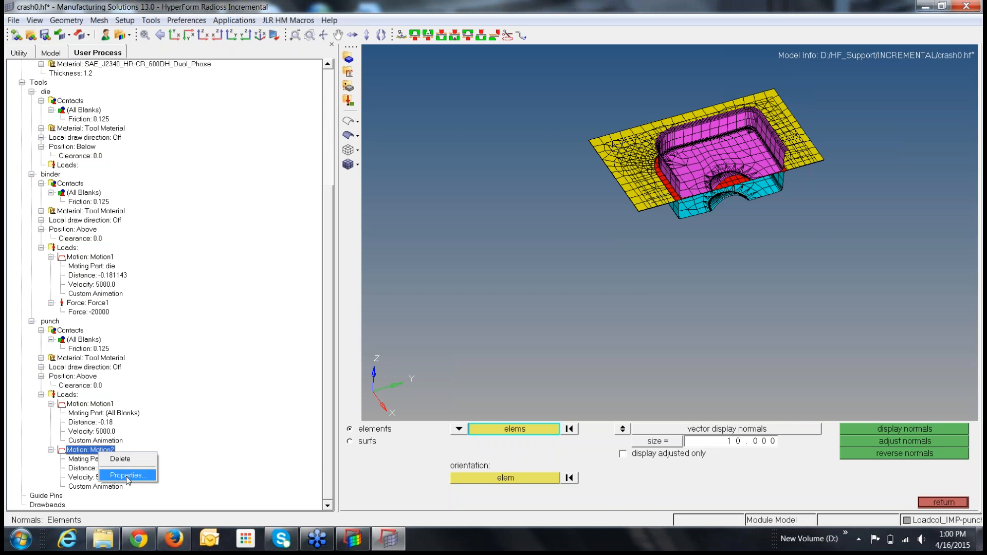
{"action": "left_click", "coordinate": [129, 475]}
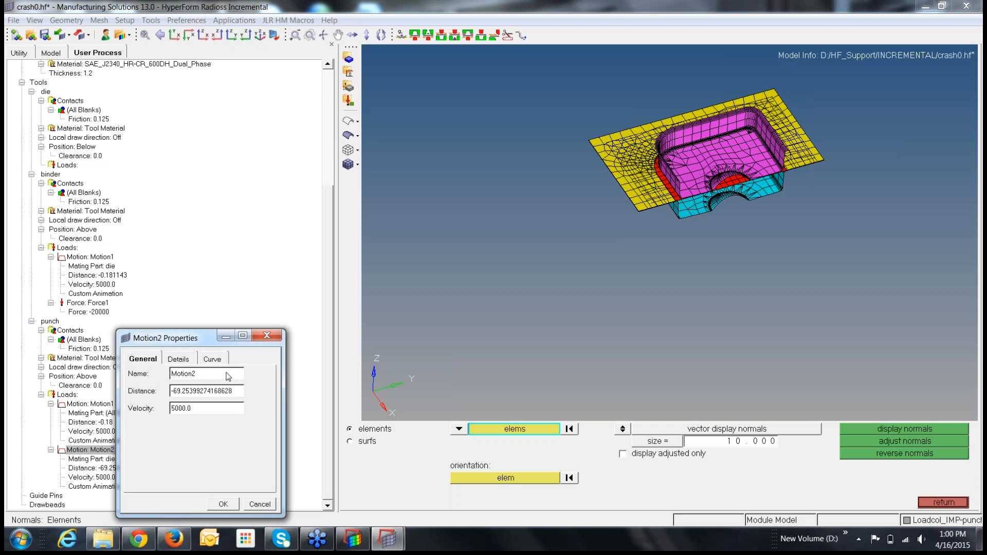
{"action": "left_click", "coordinate": [179, 359]}
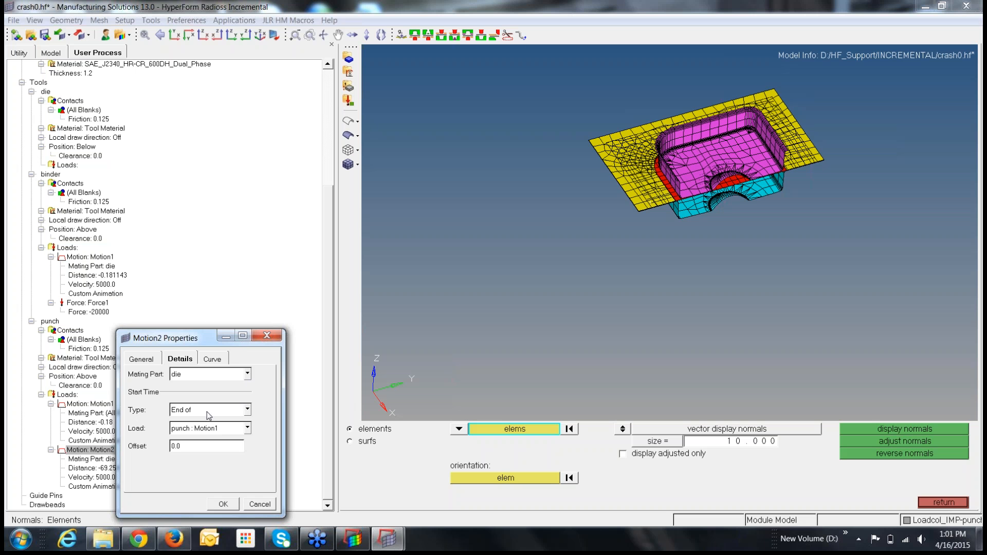
{"action": "left_click", "coordinate": [247, 410]}
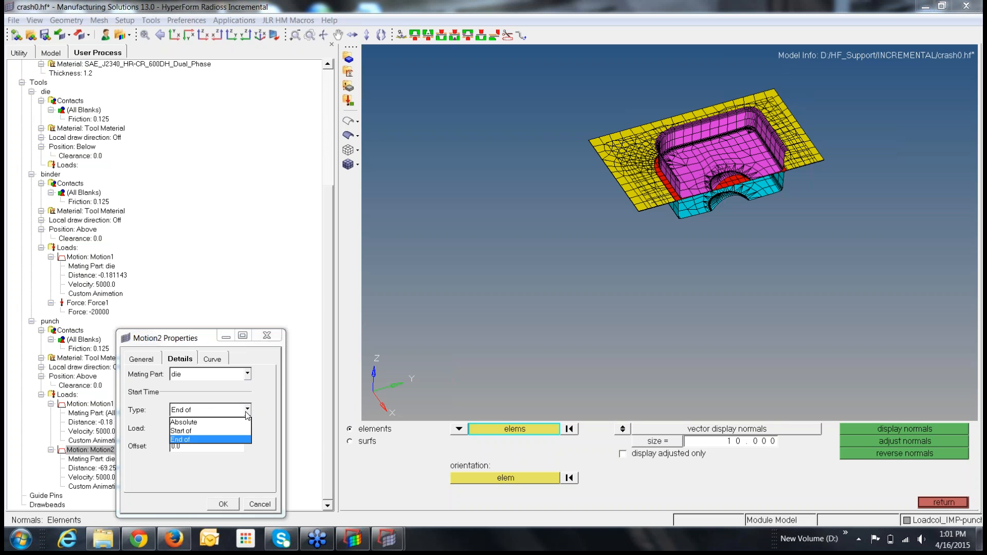
{"action": "left_click", "coordinate": [269, 408]}
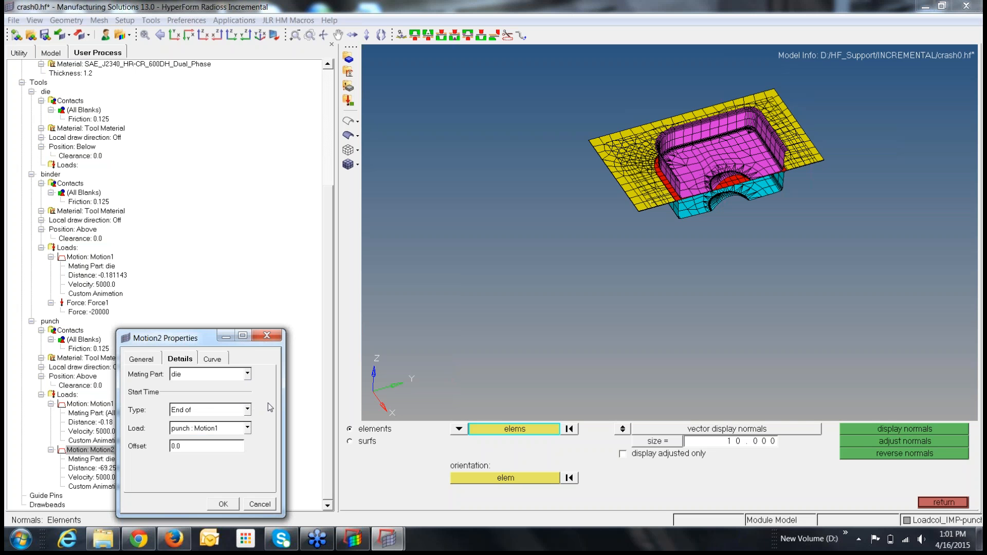
{"action": "left_click", "coordinate": [220, 360]}
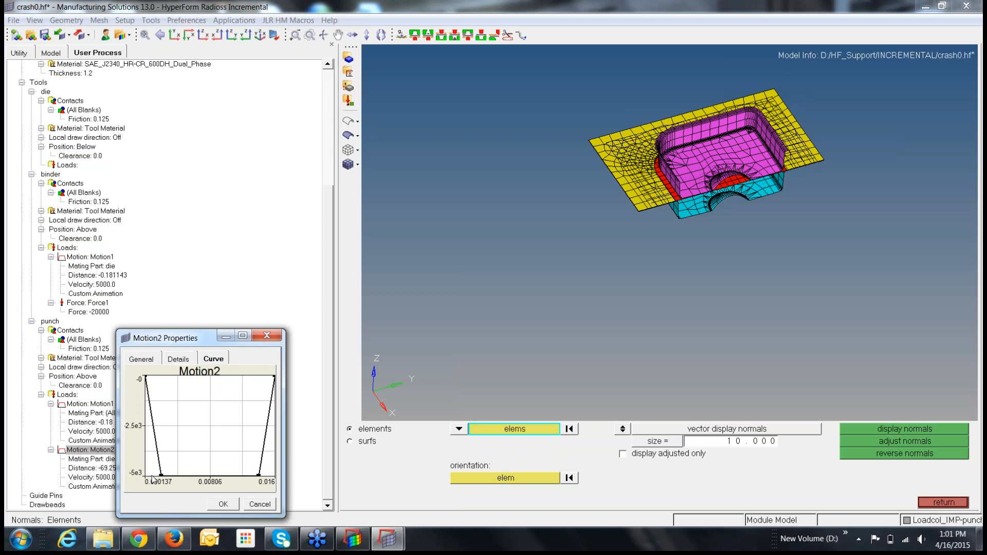
{"action": "left_click", "coordinate": [185, 360]}
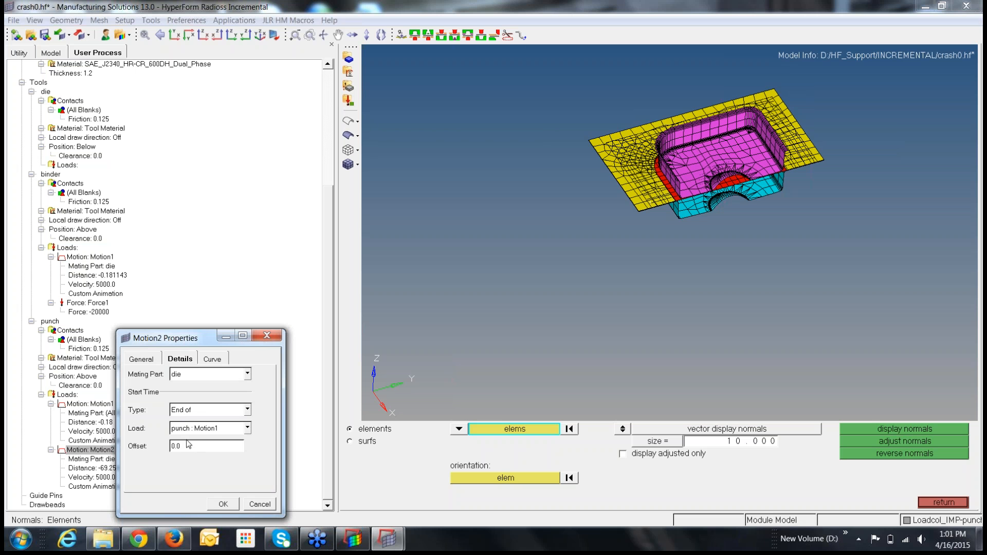
{"action": "left_click", "coordinate": [147, 360]}
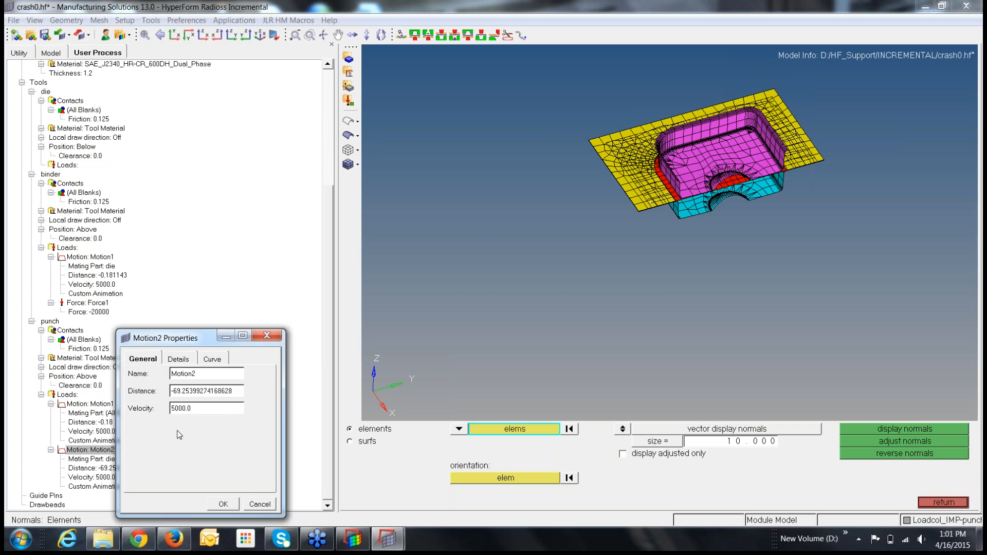
{"action": "left_click", "coordinate": [271, 338]}
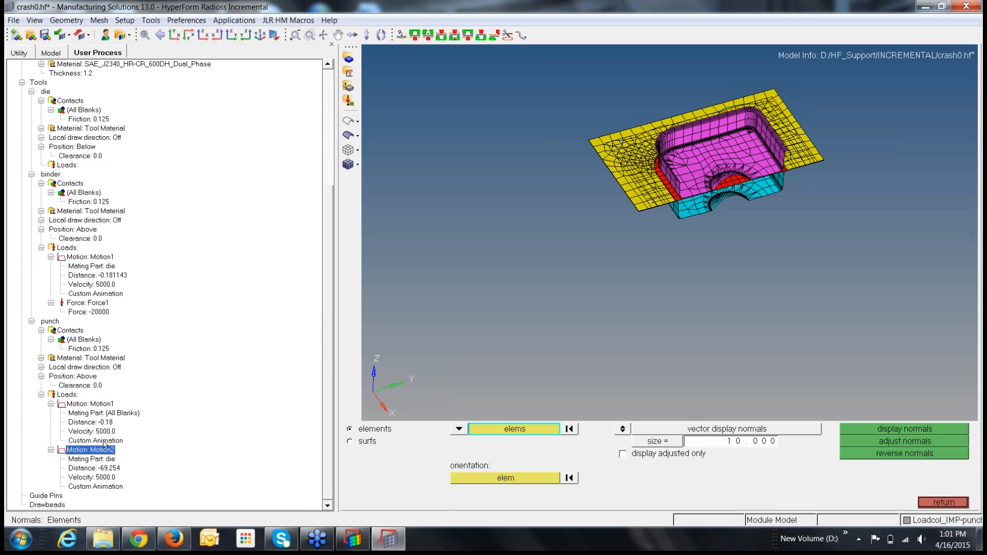
{"action": "left_click", "coordinate": [104, 479]}
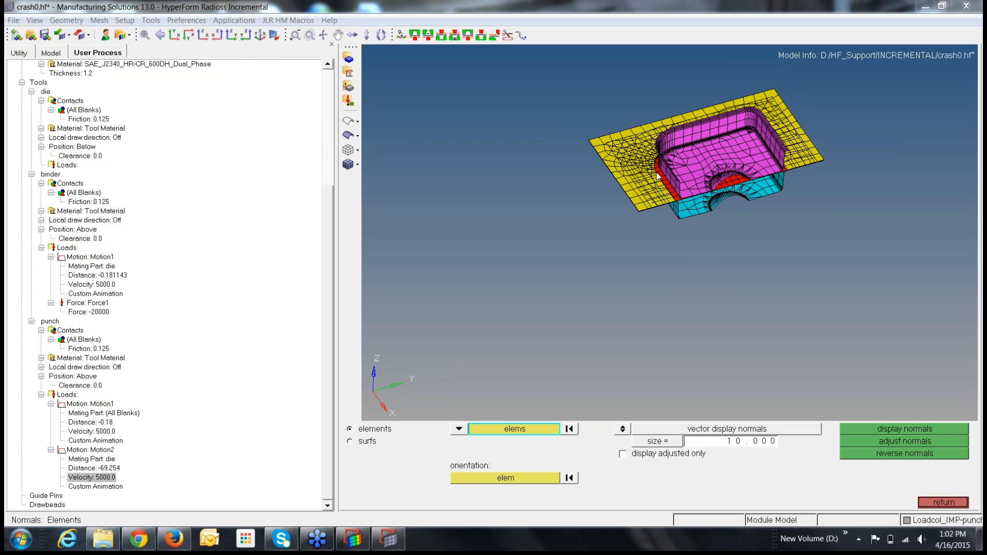
Display the Collectors toolbar
{"action": "key", "text": "shift+F11"}
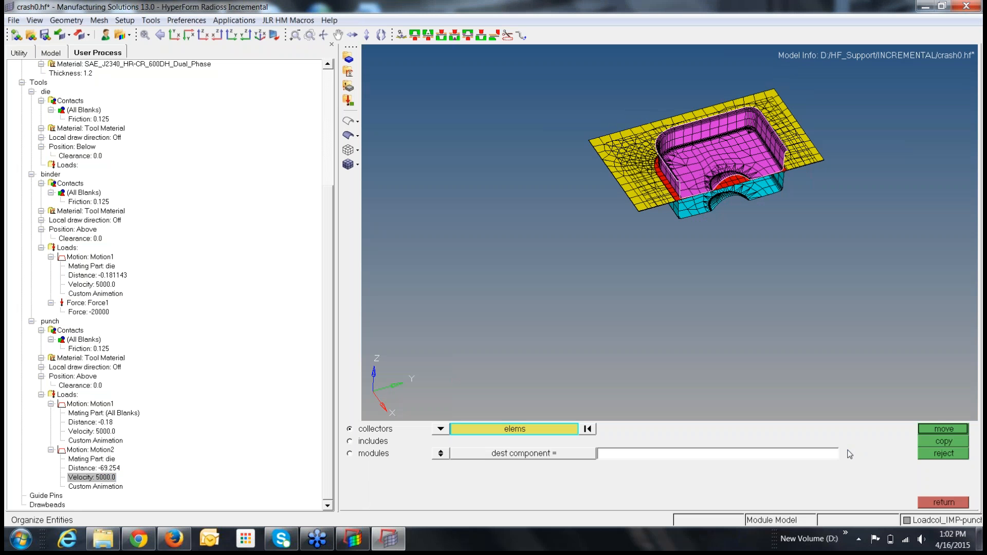
{"action": "left_click", "coordinate": [34, 20]}
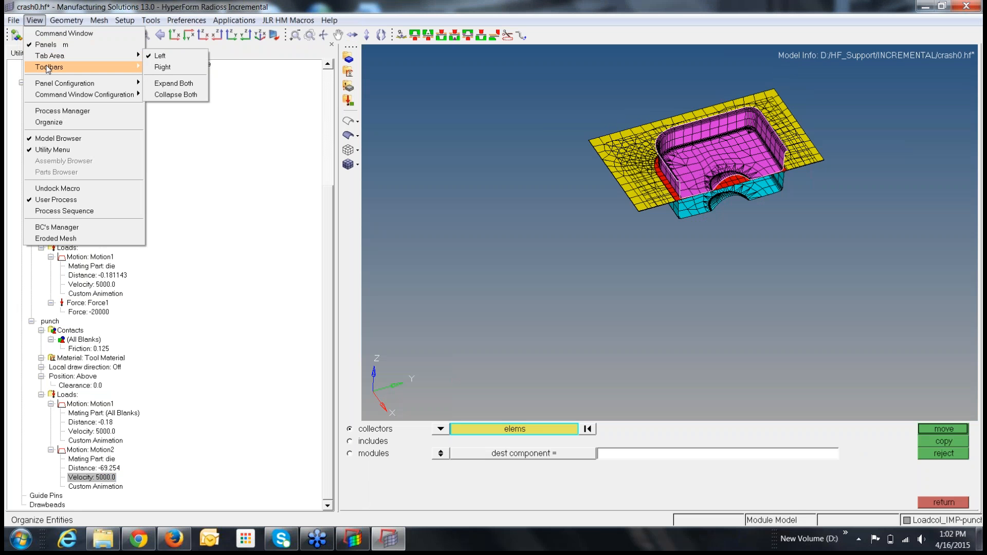
{"action": "mouse_move", "coordinate": [48, 68]}
{"action": "left_click", "coordinate": [173, 79]}
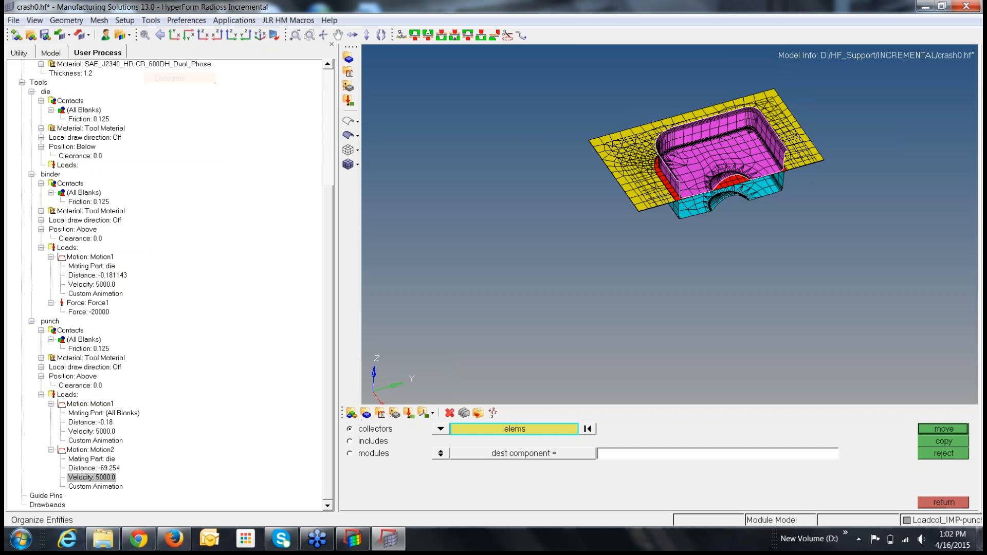
Start a new material named HSLA with an orange-red colour and the type ELASTO-PLASTIC
{"action": "left_click", "coordinate": [382, 414]}
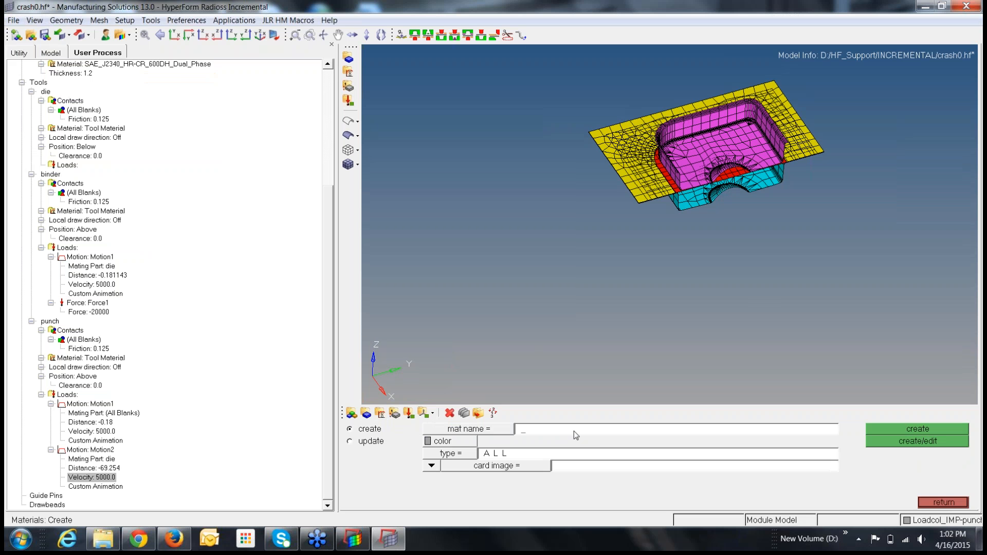
{"action": "type", "text": "HSLA"}
{"action": "left_click", "coordinate": [467, 441]}
{"action": "left_click", "coordinate": [485, 435]}
{"action": "left_click", "coordinate": [461, 440]}
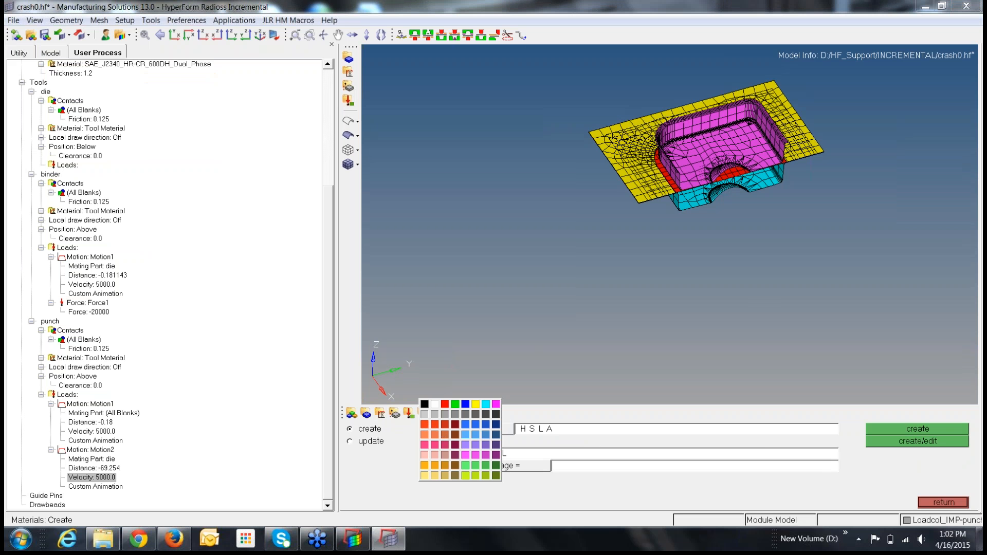
{"action": "left_click", "coordinate": [434, 425]}
{"action": "left_click", "coordinate": [457, 453]}
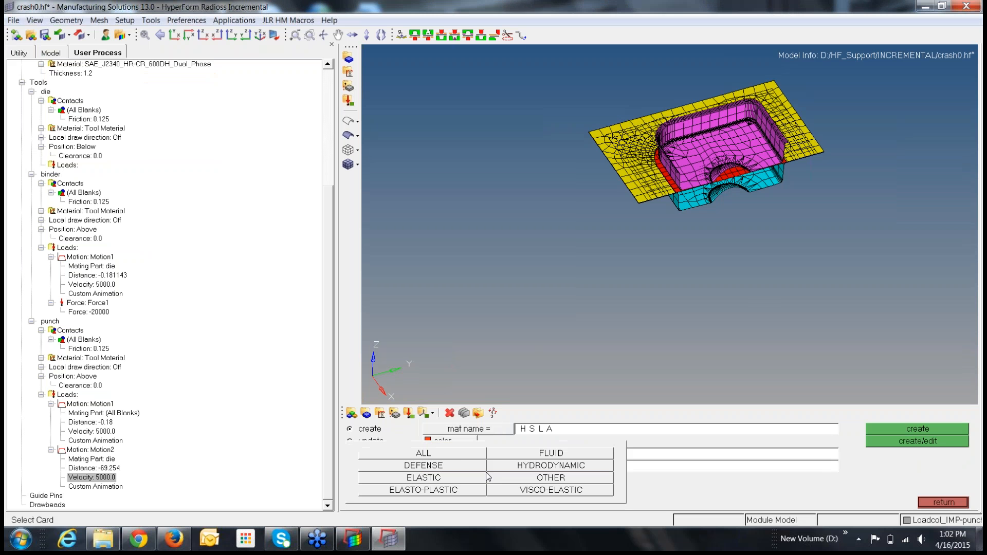
{"action": "left_click", "coordinate": [447, 493]}
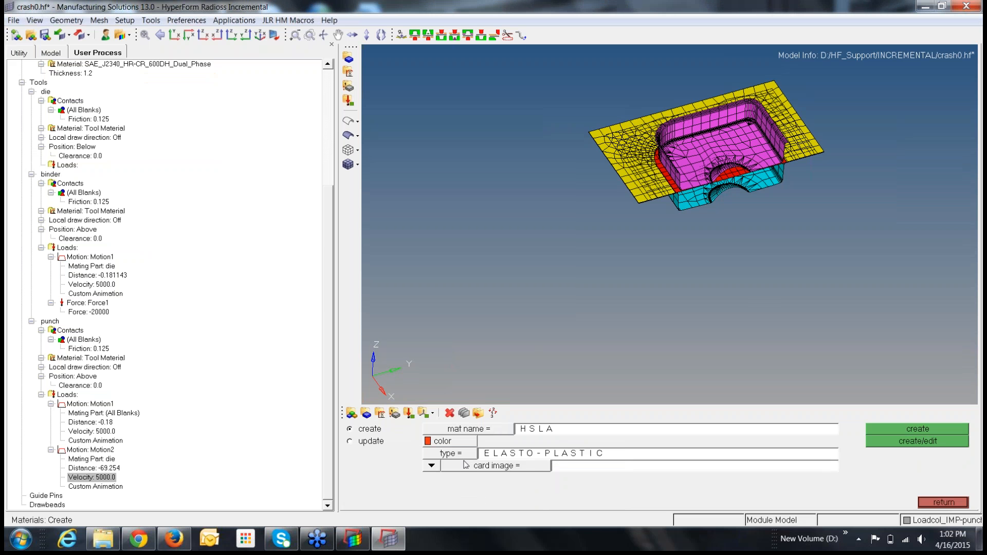
Assign the M43_HILL_TAB card image to the HSLA material and create it with its card open for editing
{"action": "left_click", "coordinate": [638, 467]}
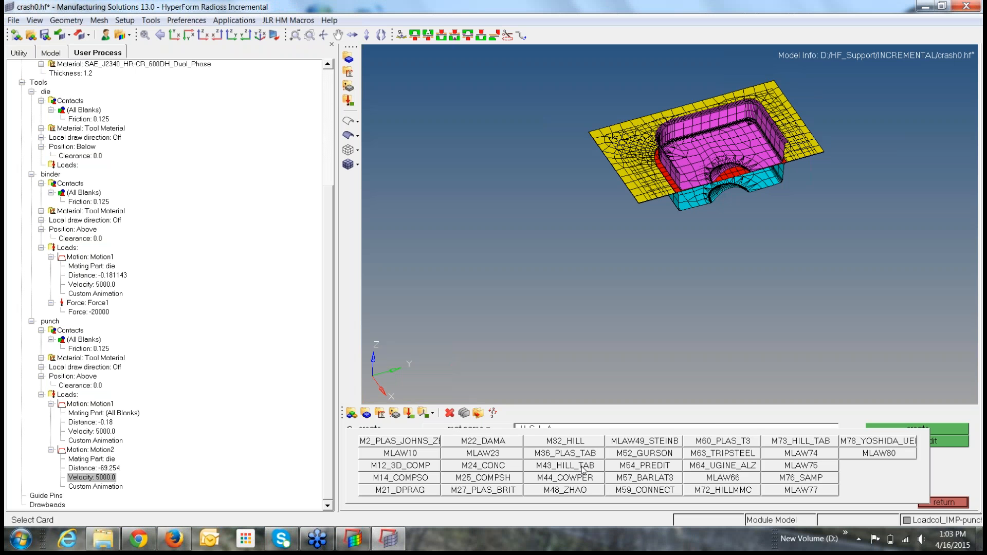
{"action": "left_click", "coordinate": [583, 469]}
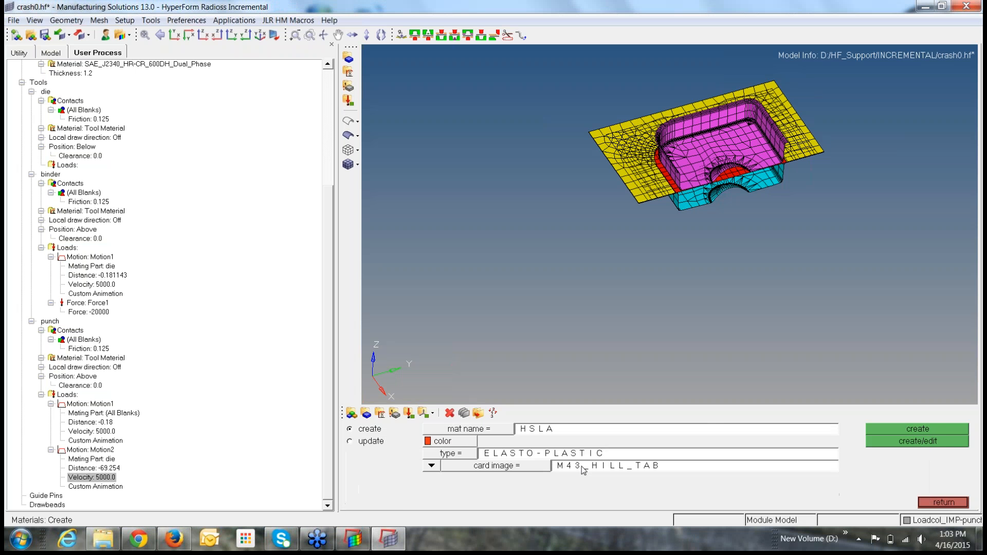
{"action": "left_click", "coordinate": [948, 443]}
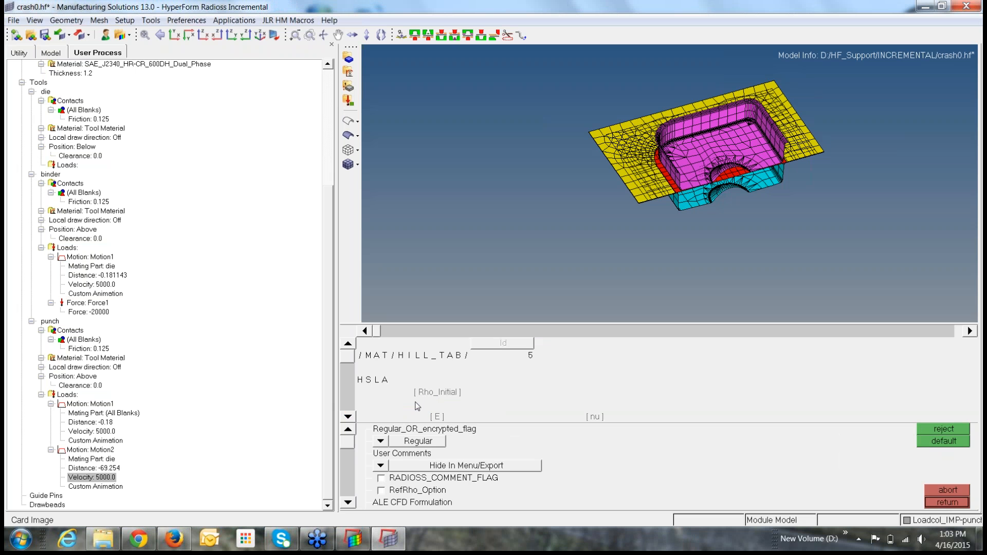
Activate the Rho_Initial, E and nu fields in the HSLA material card and close the card
{"action": "left_click", "coordinate": [347, 416]}
{"action": "left_click", "coordinate": [348, 416]}
{"action": "left_click", "coordinate": [348, 416]}
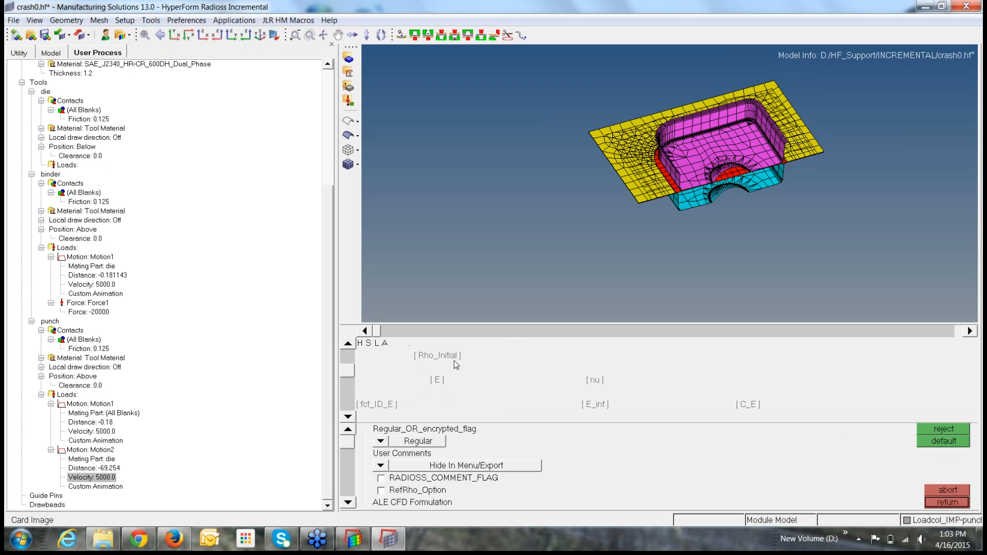
{"action": "left_click", "coordinate": [455, 367]}
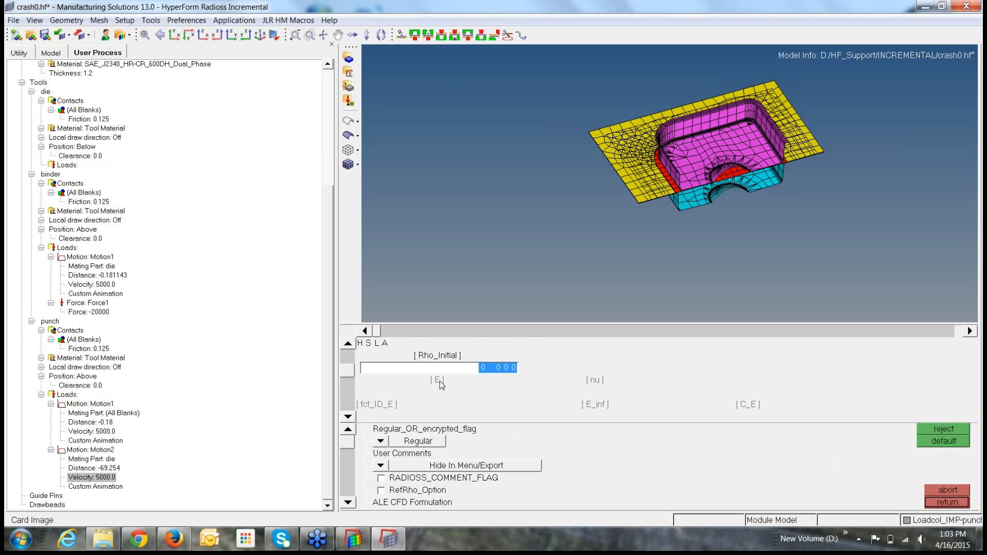
{"action": "left_click", "coordinate": [438, 381]}
{"action": "left_click", "coordinate": [596, 383]}
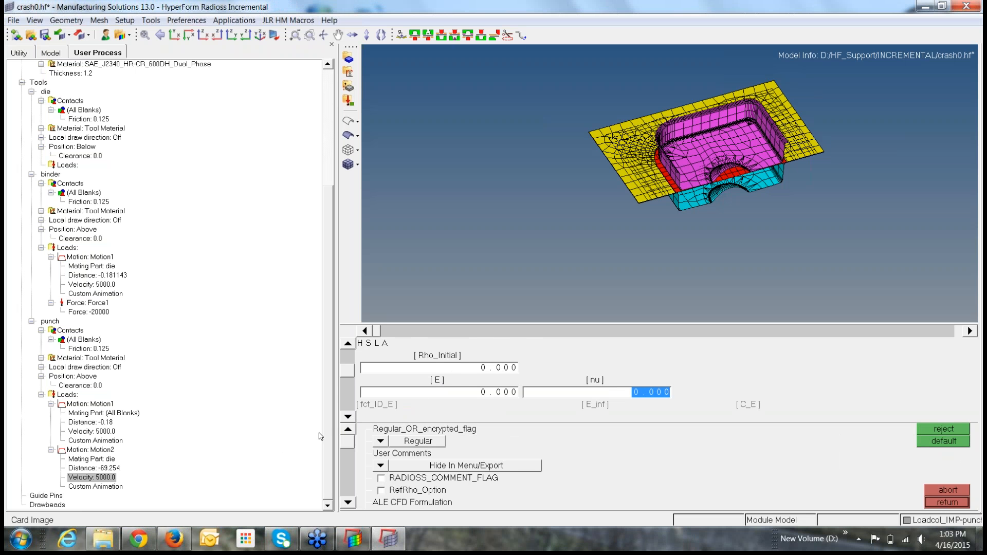
{"action": "left_click", "coordinate": [348, 417]}
{"action": "left_click", "coordinate": [348, 418]}
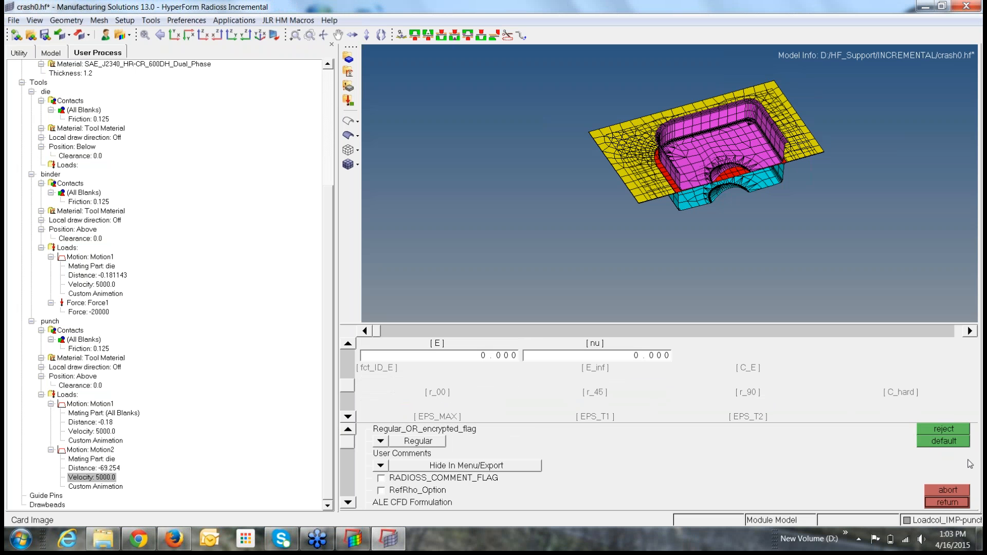
{"action": "left_click", "coordinate": [949, 503]}
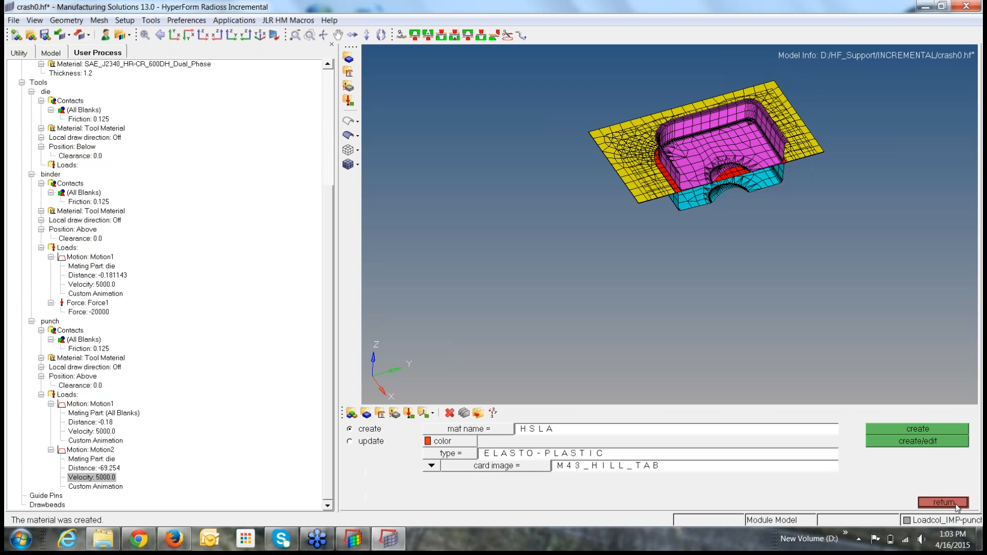
Leave the material collector panel and define material HSLA with the HillOrthTabulated card image in the incremental materials panel
{"action": "left_click", "coordinate": [949, 502]}
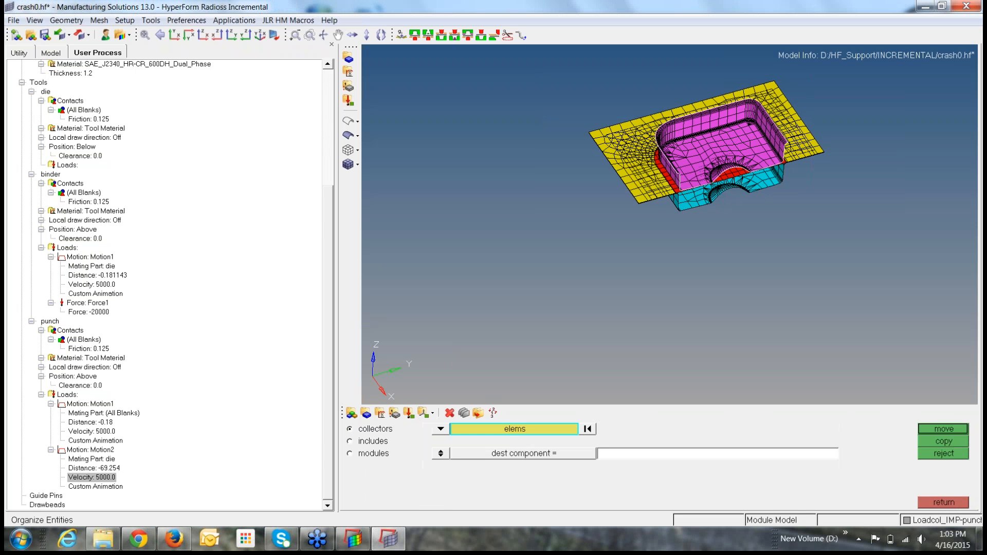
{"action": "left_click", "coordinate": [949, 503]}
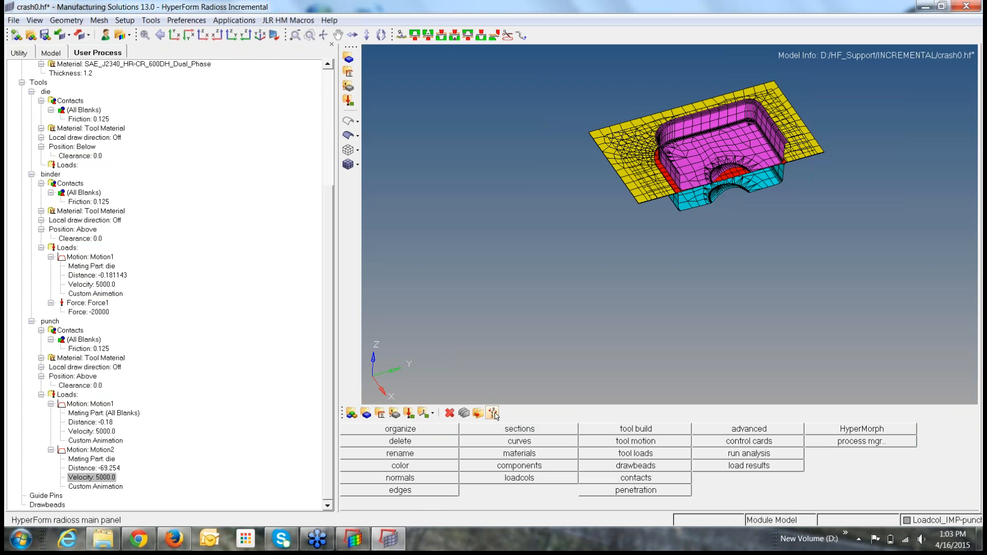
{"action": "left_click", "coordinate": [531, 455]}
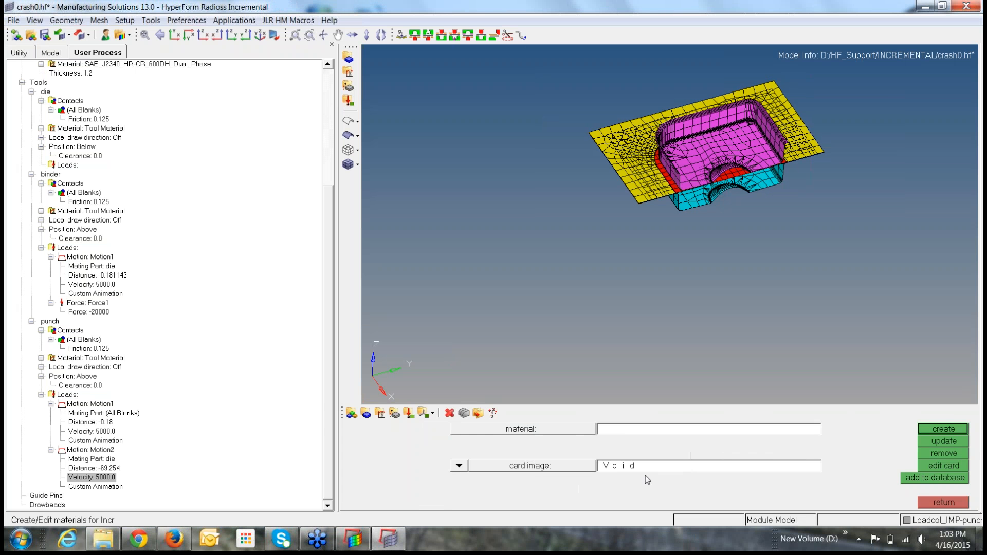
{"action": "left_click", "coordinate": [943, 503]}
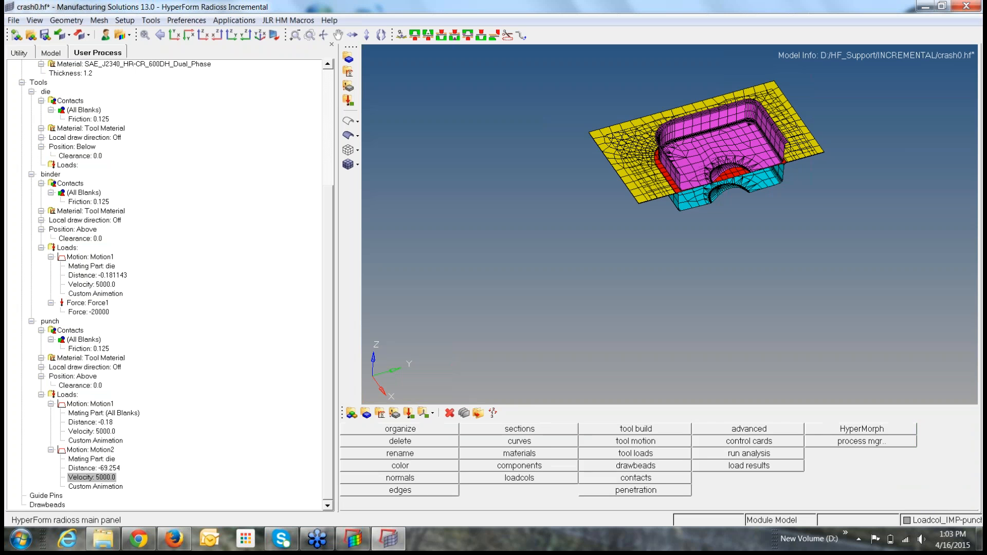
{"action": "left_click", "coordinate": [551, 455]}
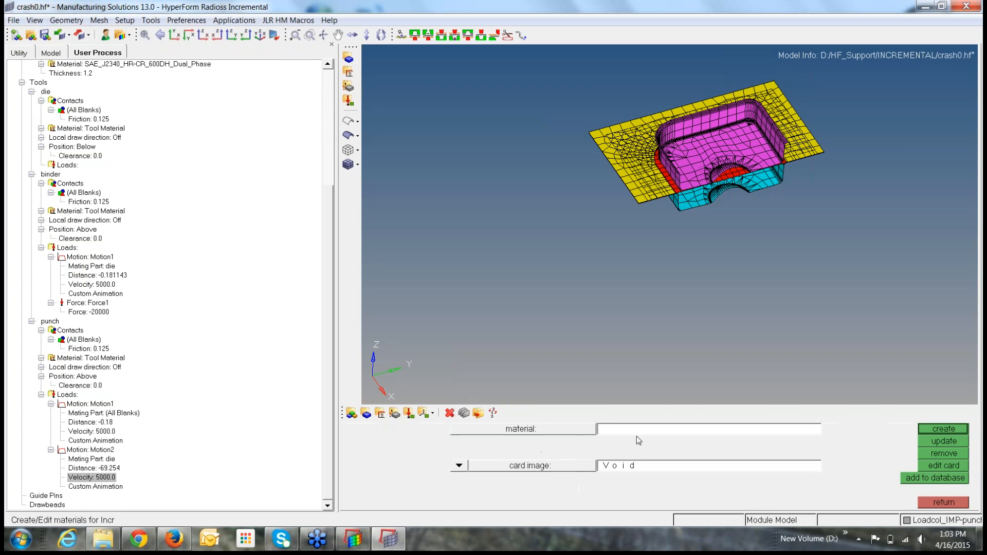
{"action": "type", "text": "HSLA_"}
{"action": "left_click", "coordinate": [551, 467]}
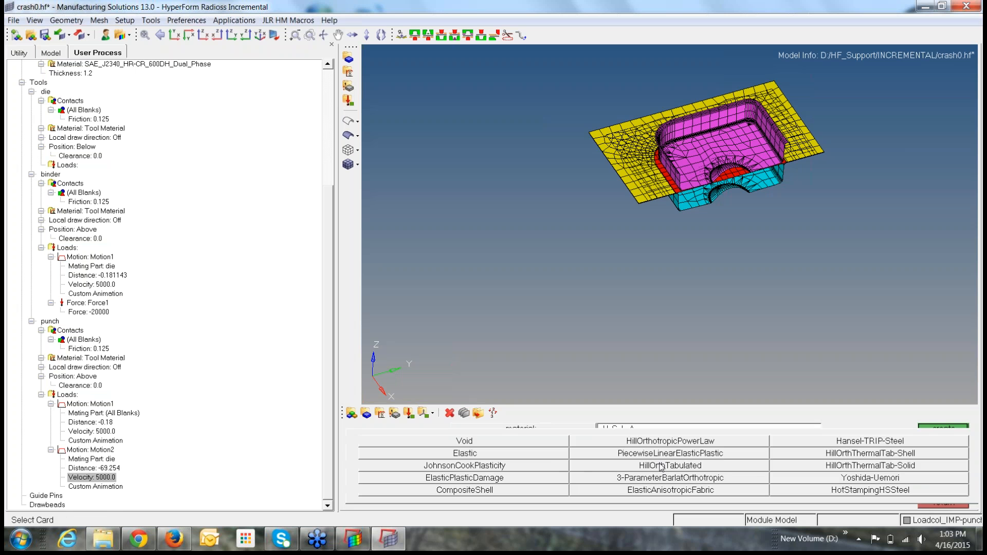
{"action": "left_click", "coordinate": [667, 467]}
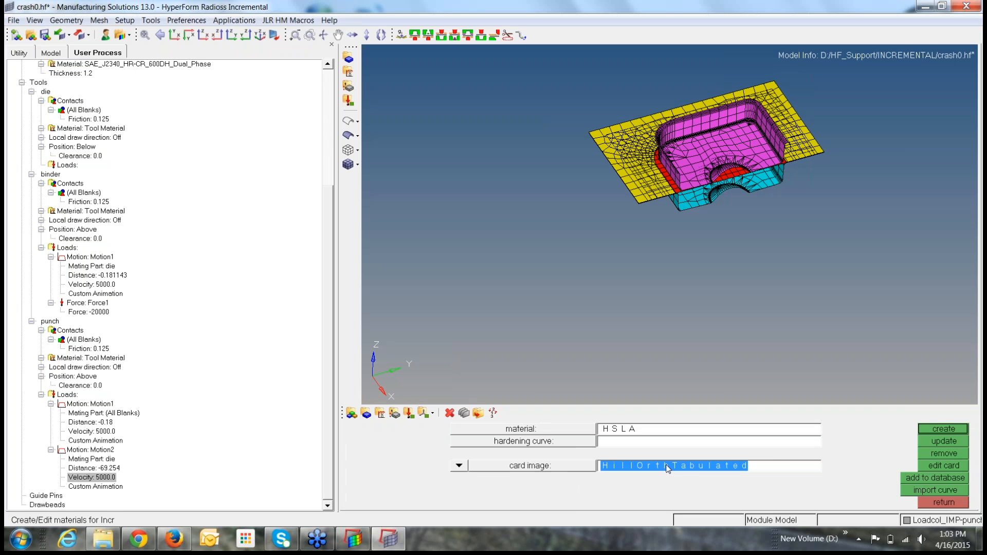
Create and display a power-law hardening curve named SS with sigy 185, k 550 and n 0.21, then leave the curve panel
{"action": "left_click", "coordinate": [936, 490]}
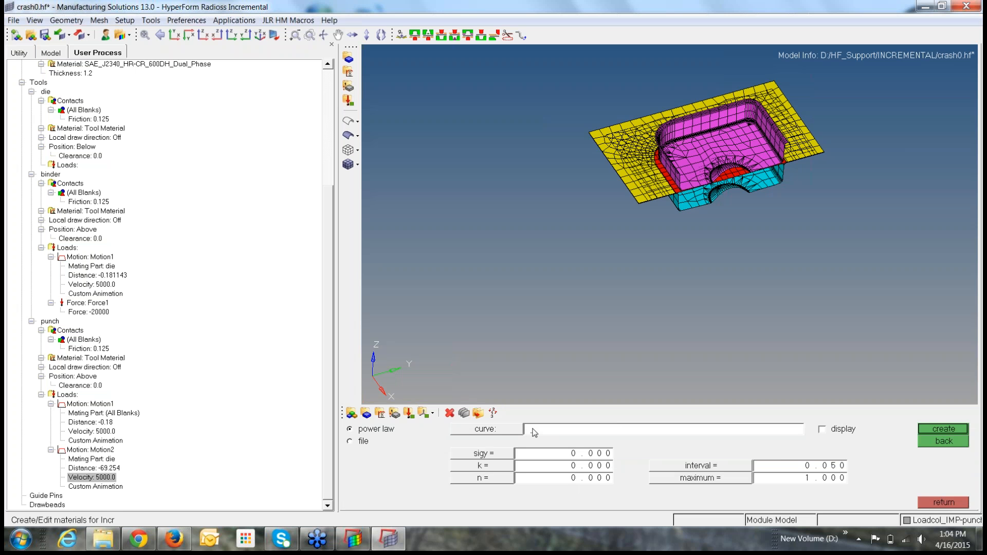
{"action": "type", "text": "S S"}
{"action": "key", "text": "Tab"}
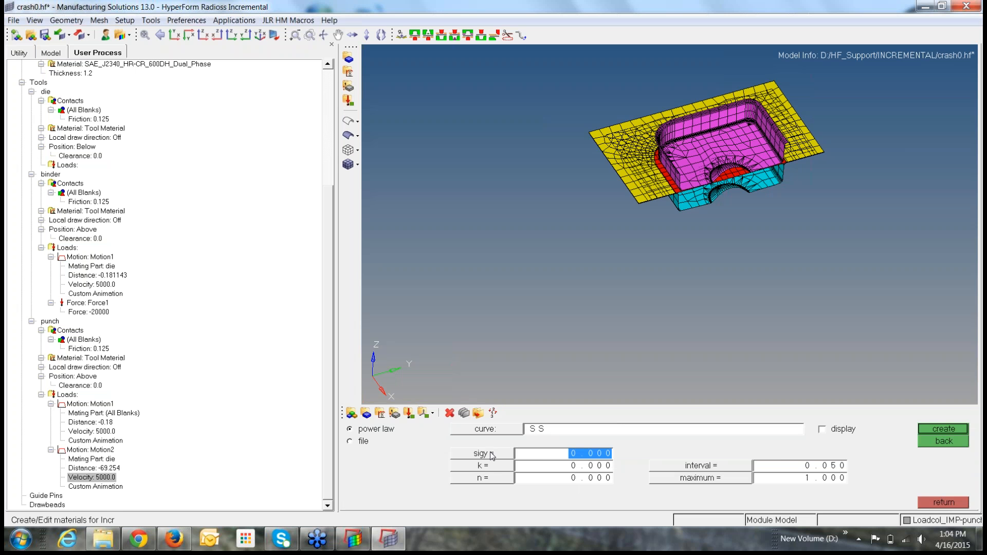
{"action": "type", "text": "185"}
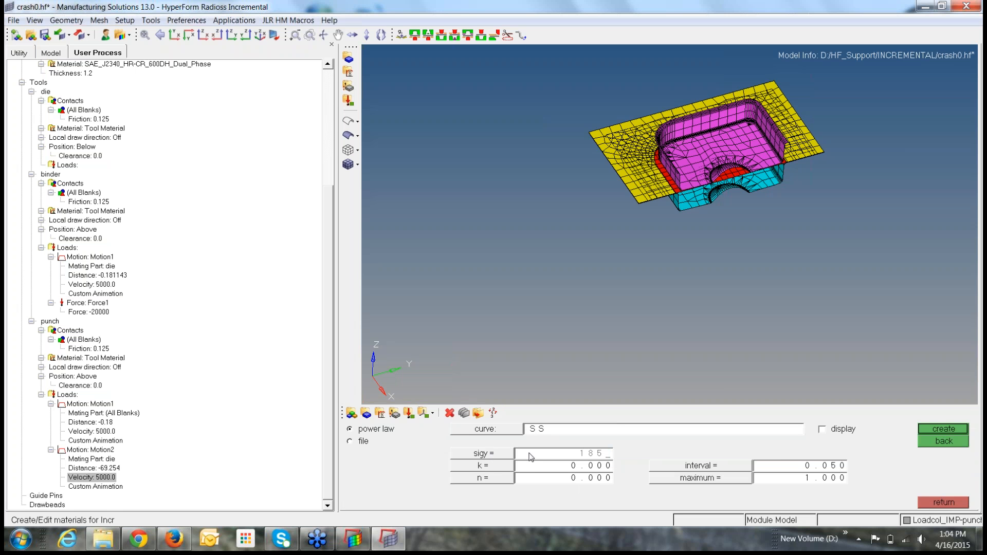
{"action": "left_click", "coordinate": [594, 471]}
{"action": "type", "text": "550"}
{"action": "left_click", "coordinate": [588, 479]}
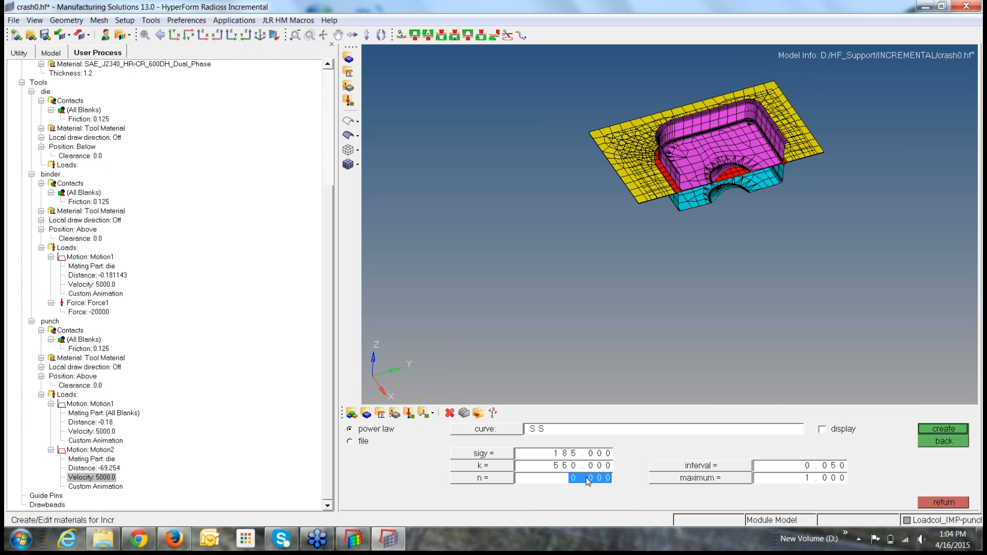
{"action": "type", "text": ".21"}
{"action": "left_click", "coordinate": [822, 429]}
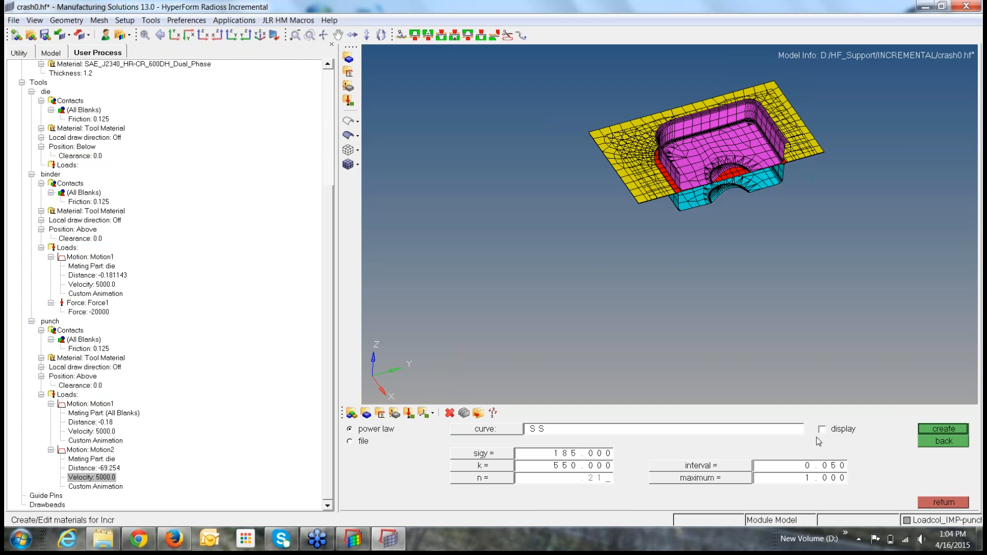
{"action": "left_click", "coordinate": [934, 428]}
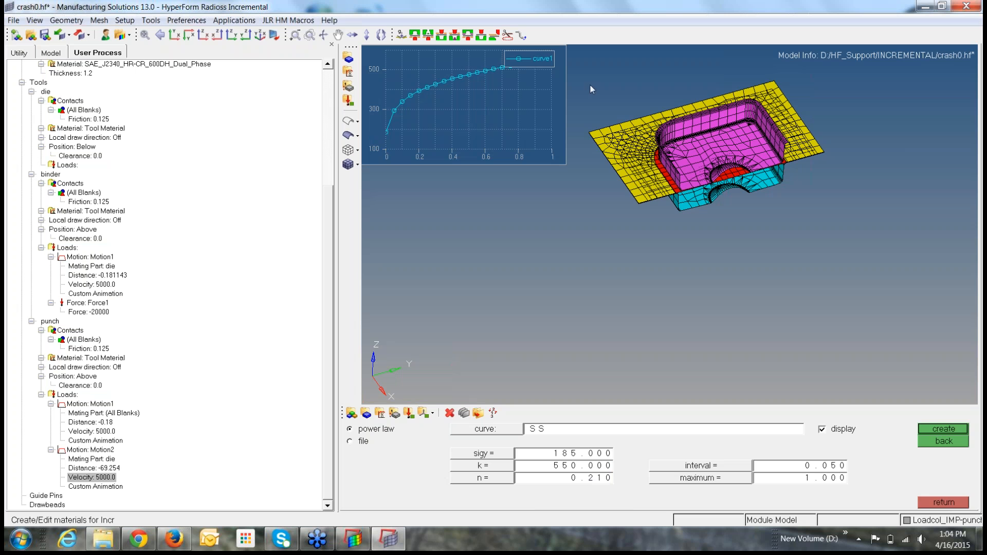
{"action": "left_click", "coordinate": [959, 506]}
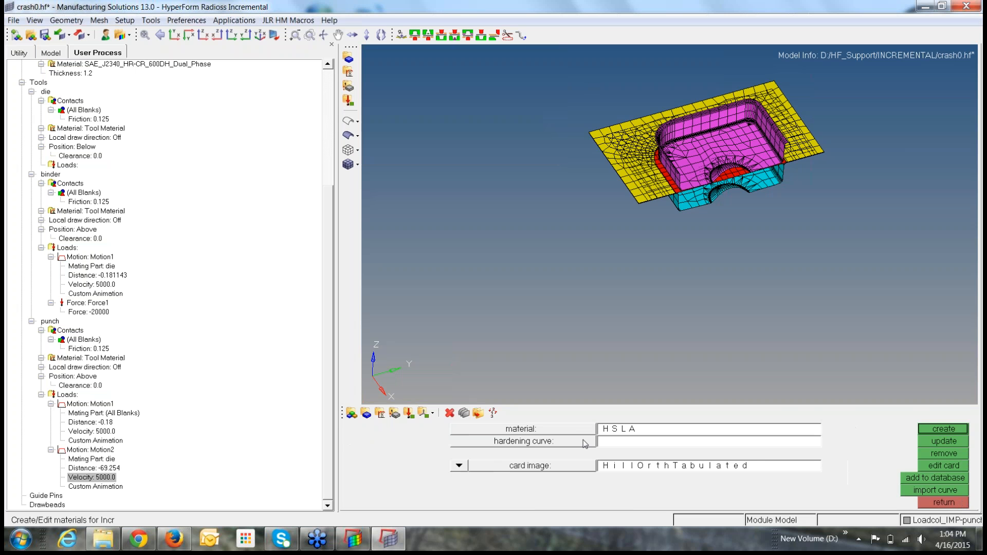
Assign SS as the hardening curve for HSLA and try to create the material
{"action": "left_click", "coordinate": [585, 444]}
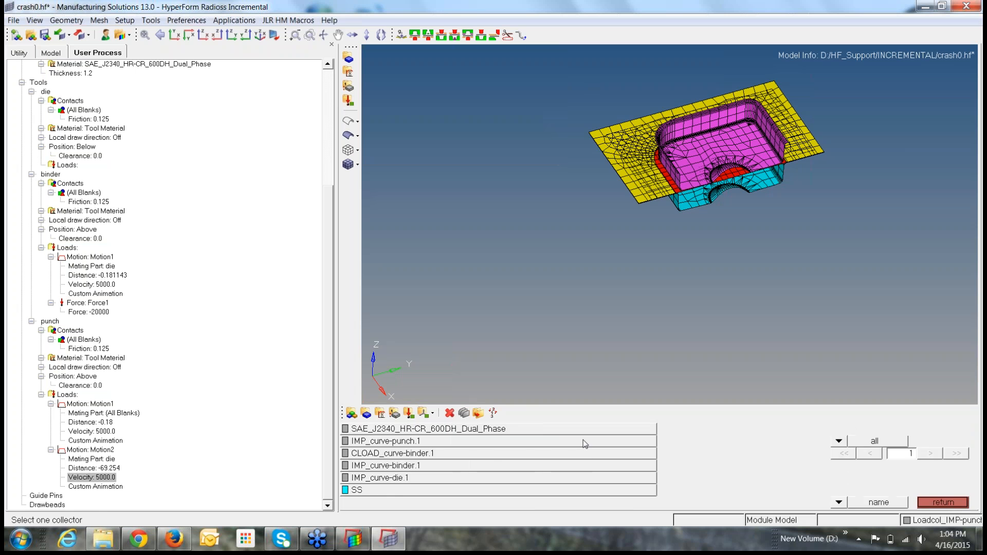
{"action": "left_click", "coordinate": [401, 492]}
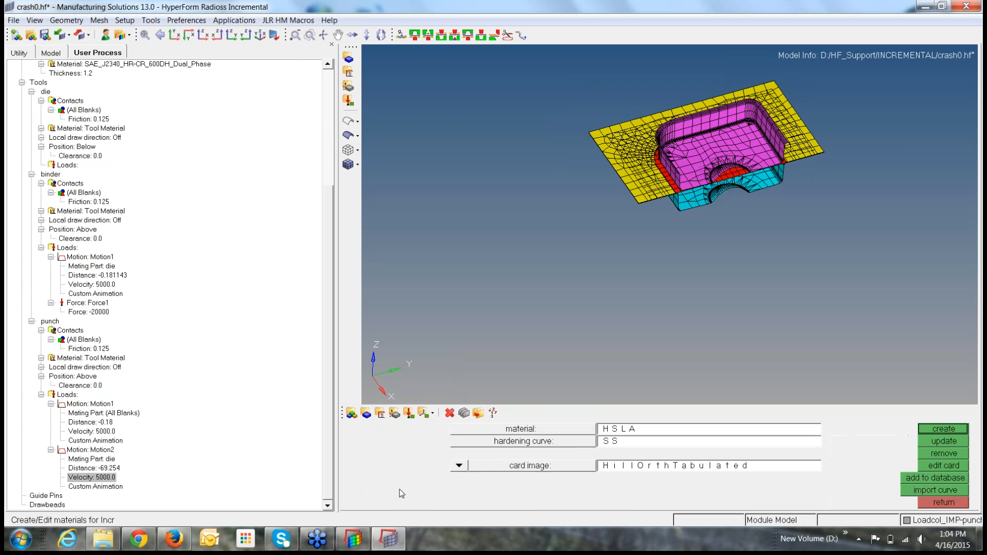
{"action": "left_click", "coordinate": [942, 430]}
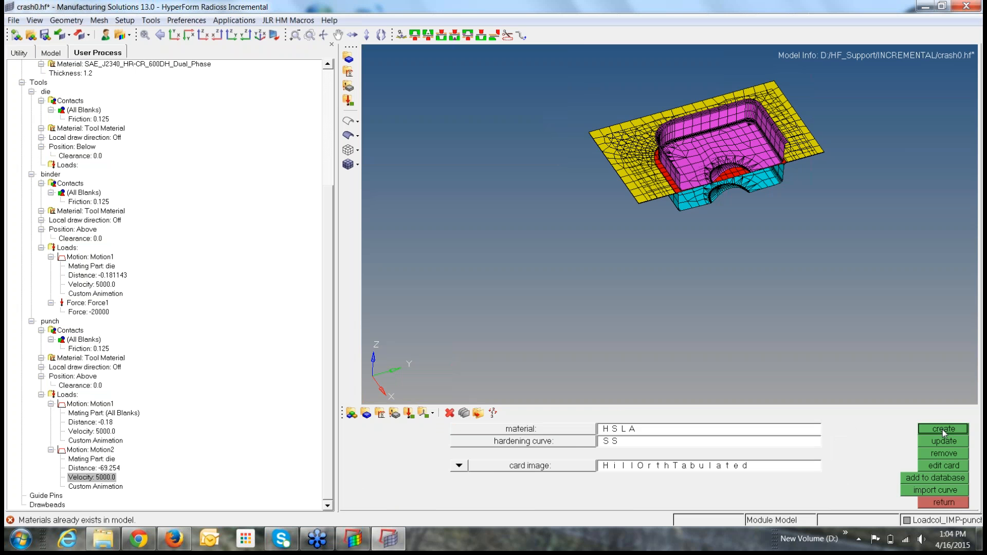
Select the existing HSLA material, examine its card from Rho_Initial down to NUM_CURVES, and close the card
{"action": "left_click", "coordinate": [540, 429]}
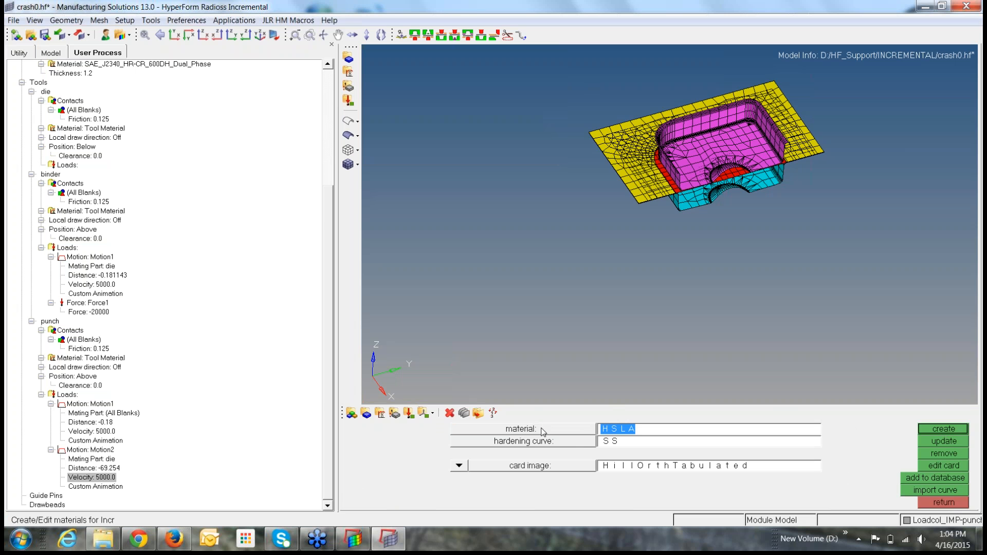
{"action": "left_click", "coordinate": [386, 480]}
{"action": "left_click", "coordinate": [942, 465]}
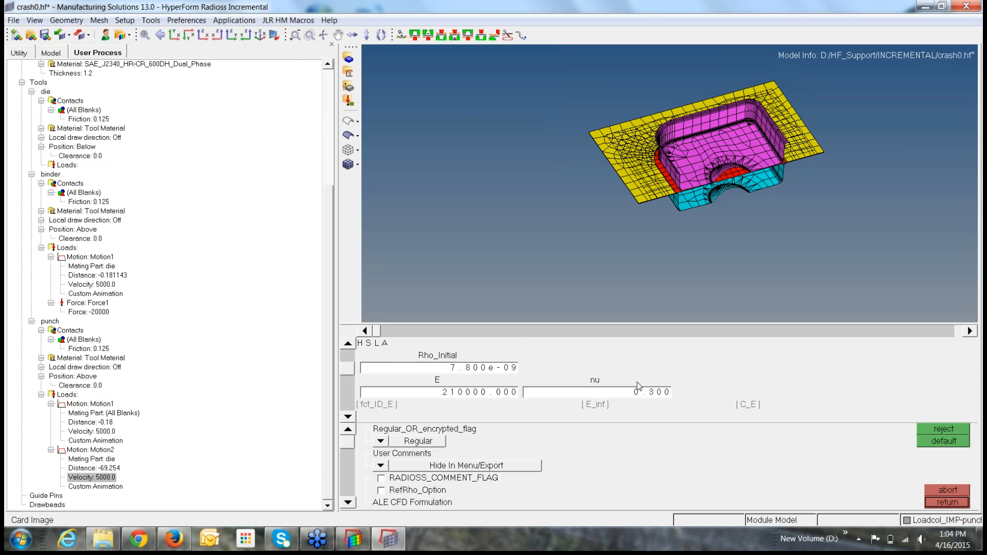
{"action": "left_click", "coordinate": [348, 417]}
{"action": "left_click", "coordinate": [349, 417]}
{"action": "left_click", "coordinate": [349, 417]}
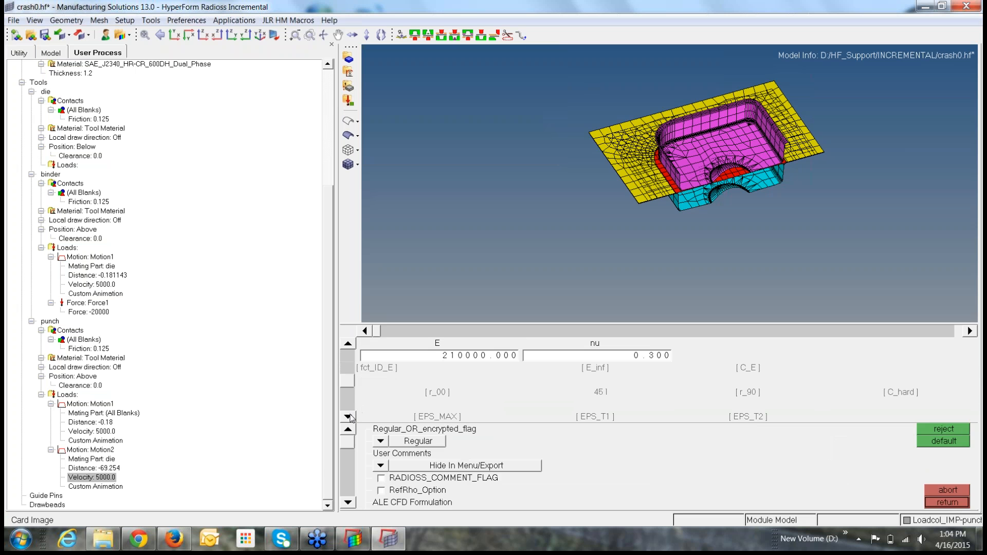
{"action": "left_click", "coordinate": [349, 417]}
{"action": "left_click", "coordinate": [348, 417]}
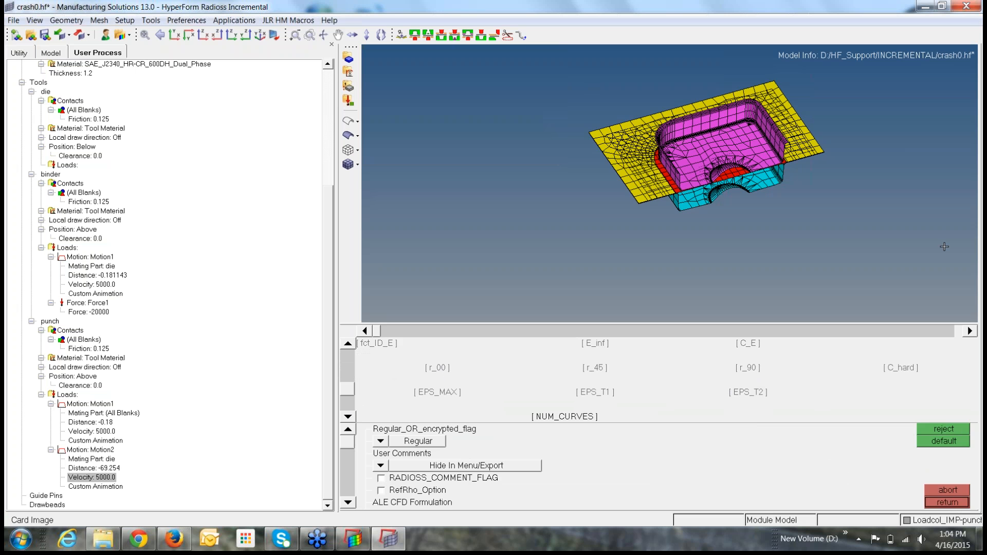
{"action": "left_click", "coordinate": [946, 503]}
{"action": "left_click", "coordinate": [946, 503]}
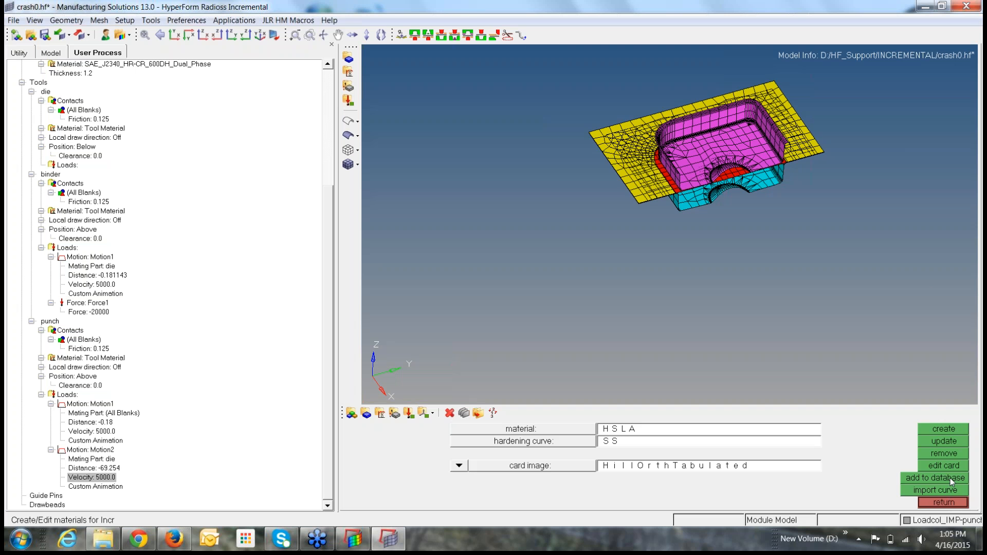
Inspect the folder choices for adding HSLA to the material database and dismiss the folder selection without storing it
{"action": "left_click", "coordinate": [952, 478]}
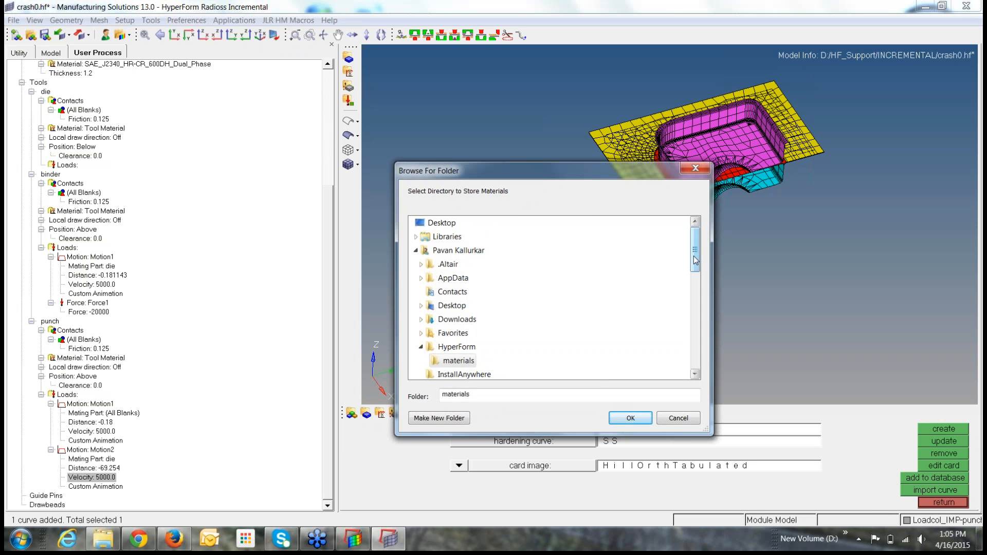
{"action": "left_click_drag", "start_coordinate": [693, 260], "coordinate": [695, 278]}
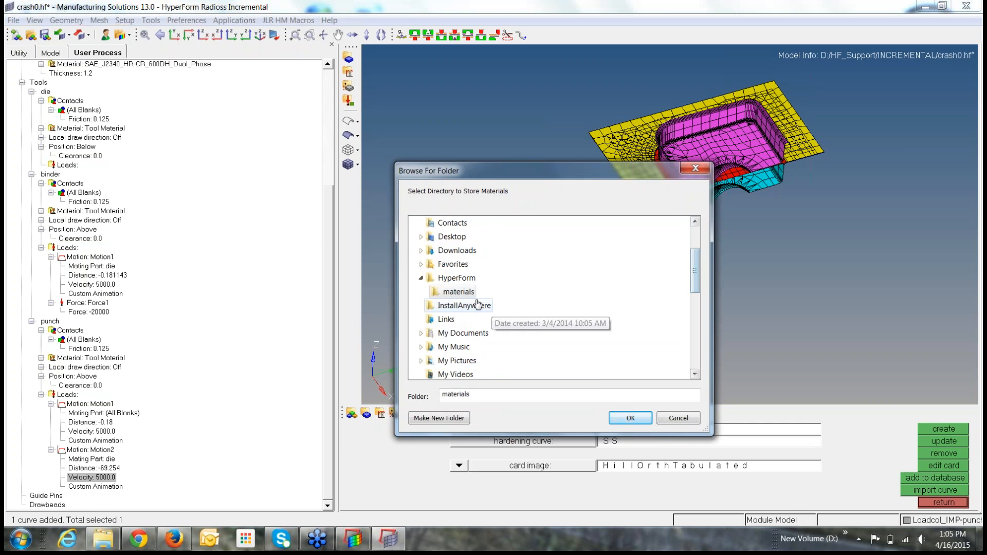
{"action": "left_click", "coordinate": [698, 169]}
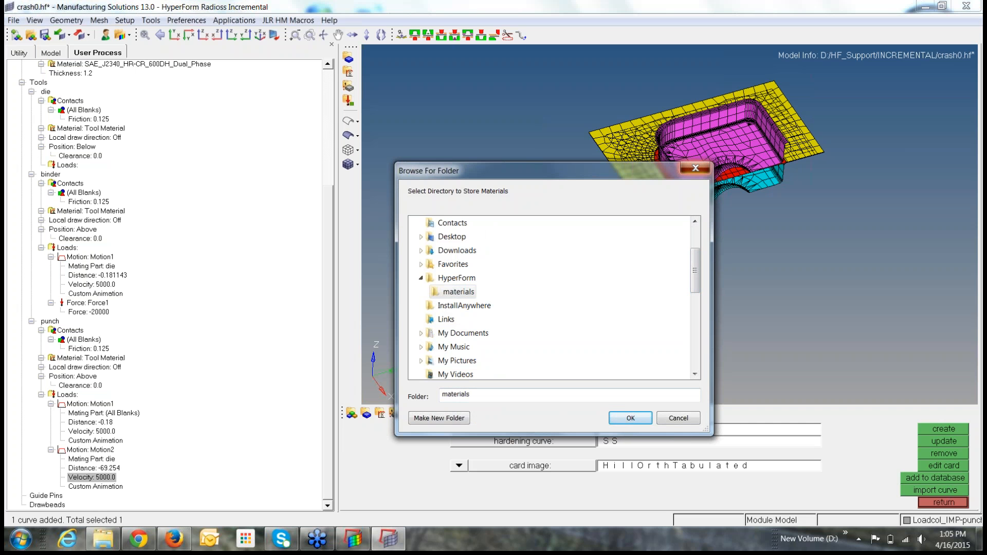
{"action": "left_click", "coordinate": [975, 152]}
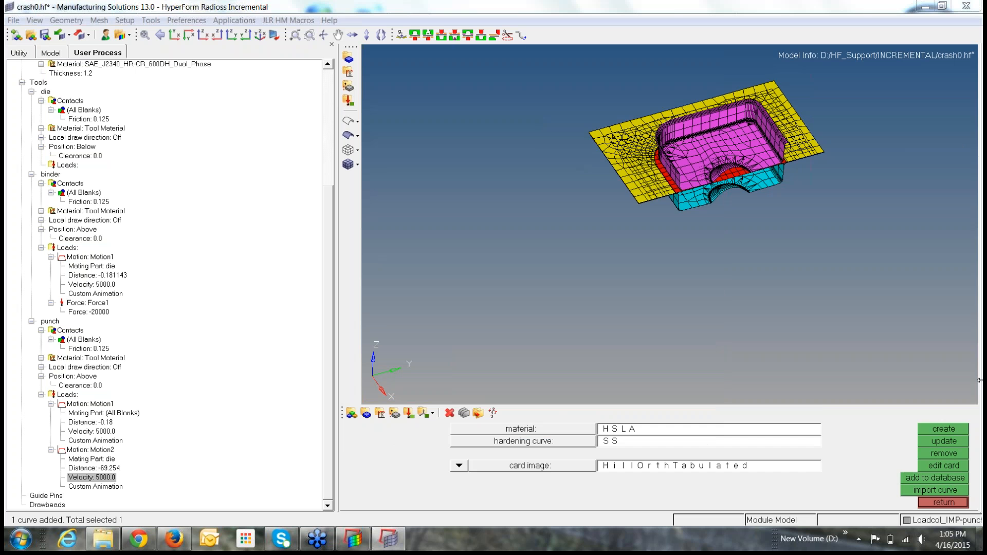
{"action": "left_click", "coordinate": [944, 429]}
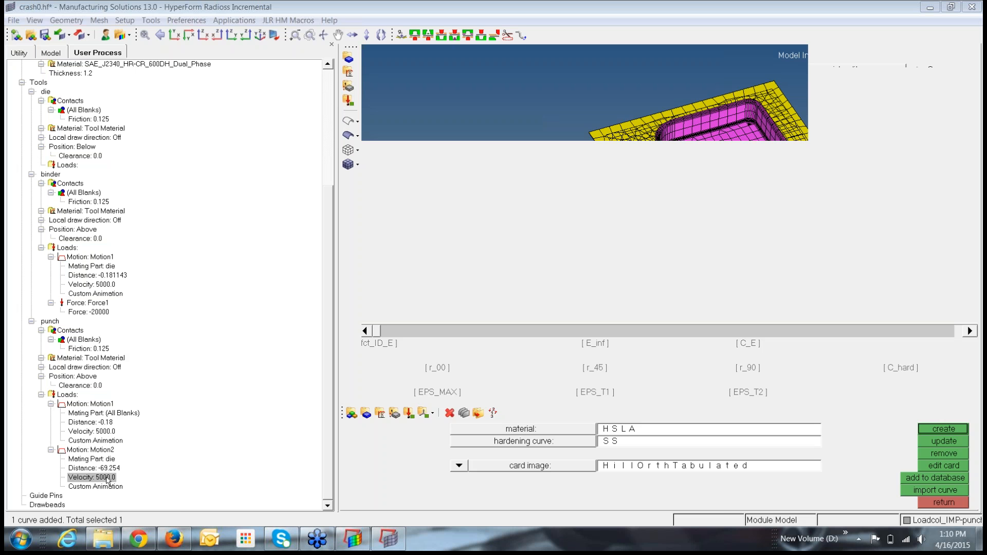
Set the velocity of the punch's Motion1 to 2000
{"action": "left_click", "coordinate": [105, 432]}
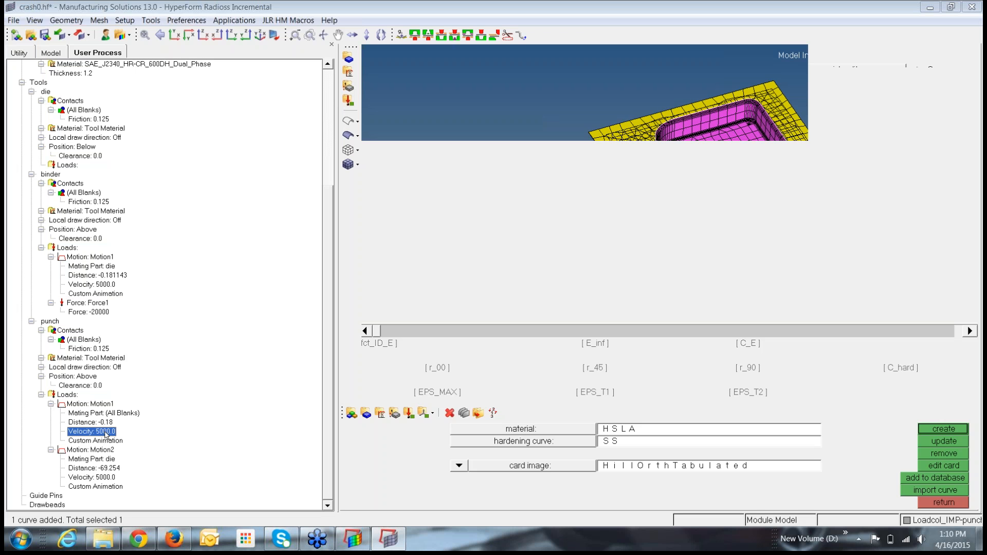
{"action": "left_click", "coordinate": [105, 433]}
{"action": "type", "text": "2000"}
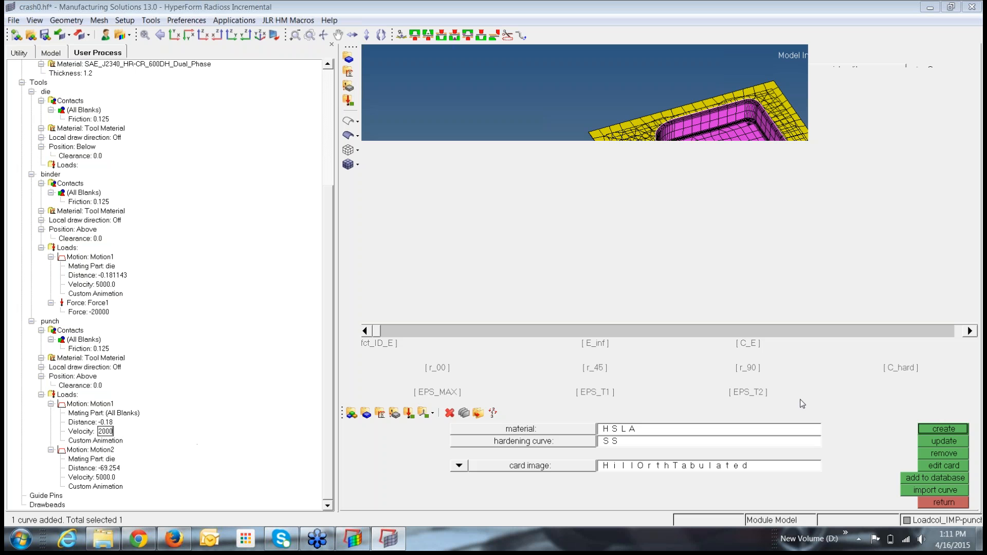
{"action": "key", "text": "Return"}
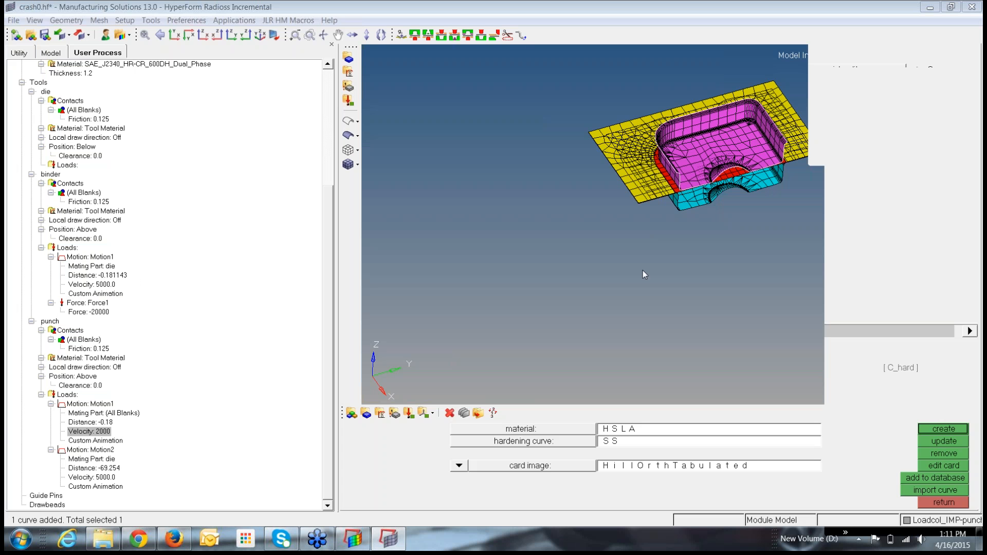
Examine the corner where the punch, binder and die meet up close, dismissing the application errors and leaving the materials panel
{"action": "left_click", "coordinate": [642, 271]}
{"action": "scroll", "coordinate": [650, 253], "scroll_direction": "up", "scroll_amount": 4, "text": "ctrl"}
{"action": "right_click_drag", "start_coordinate": [640, 275], "coordinate": [544, 355], "text": "ctrl"}
{"action": "scroll", "coordinate": [564, 246], "scroll_direction": "up", "scroll_amount": 4, "text": "ctrl"}
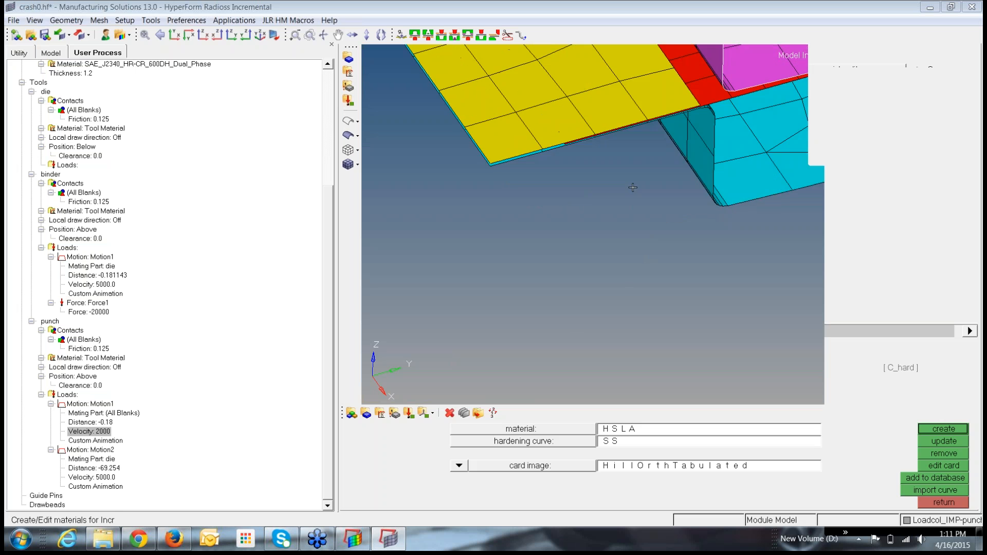
{"action": "right_click_drag", "start_coordinate": [633, 187], "coordinate": [506, 332], "text": "ctrl"}
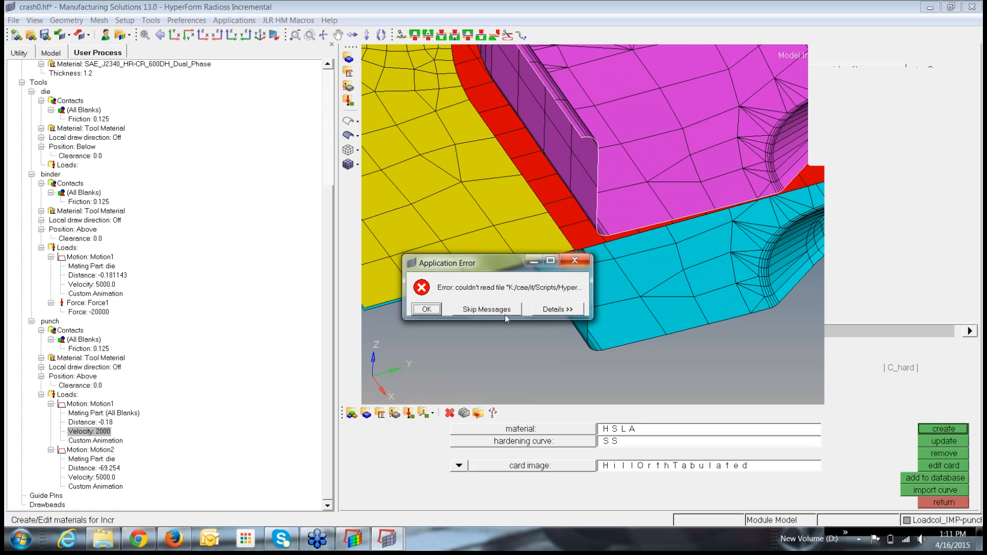
{"action": "left_click", "coordinate": [459, 310]}
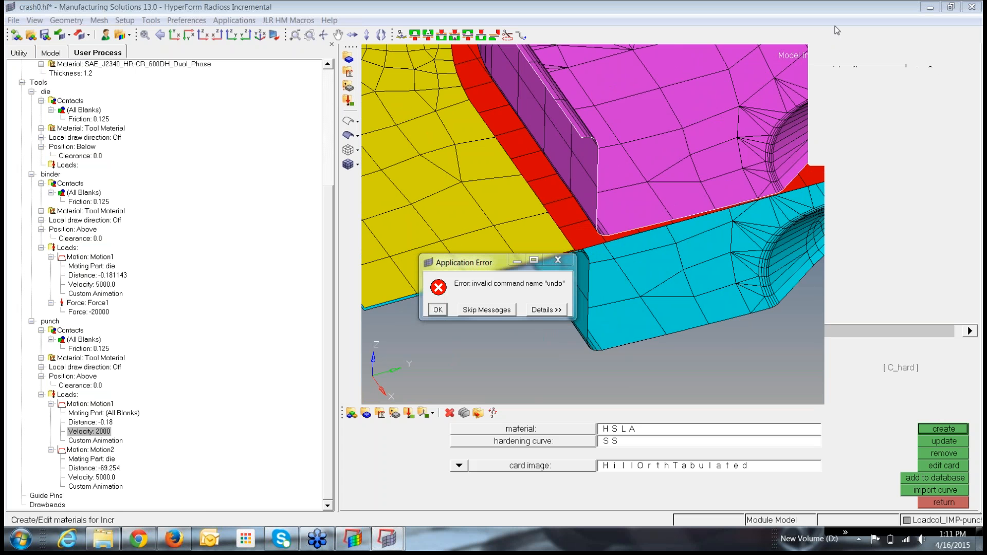
{"action": "left_click", "coordinate": [467, 309]}
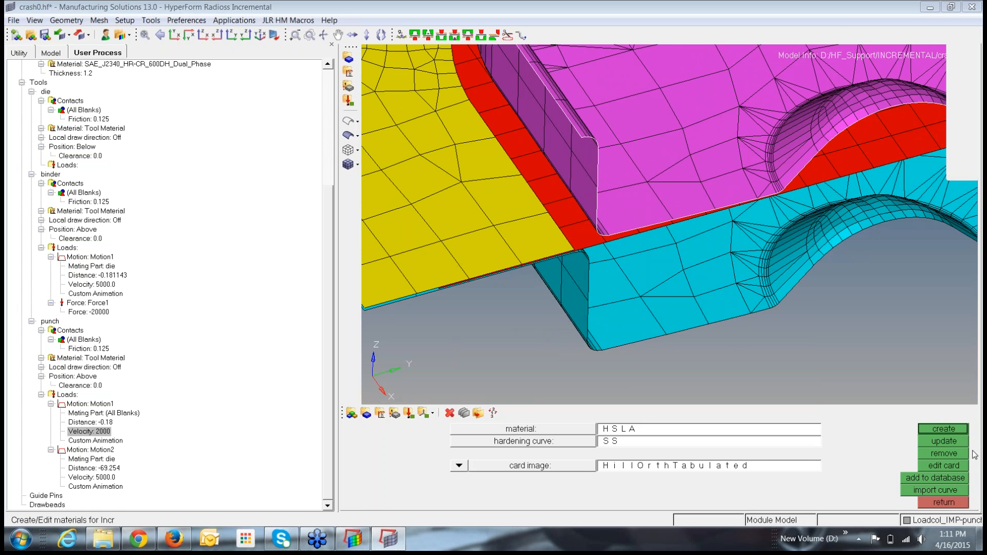
{"action": "left_click", "coordinate": [952, 507]}
{"action": "scroll", "coordinate": [756, 247], "scroll_direction": "up", "scroll_amount": 4}
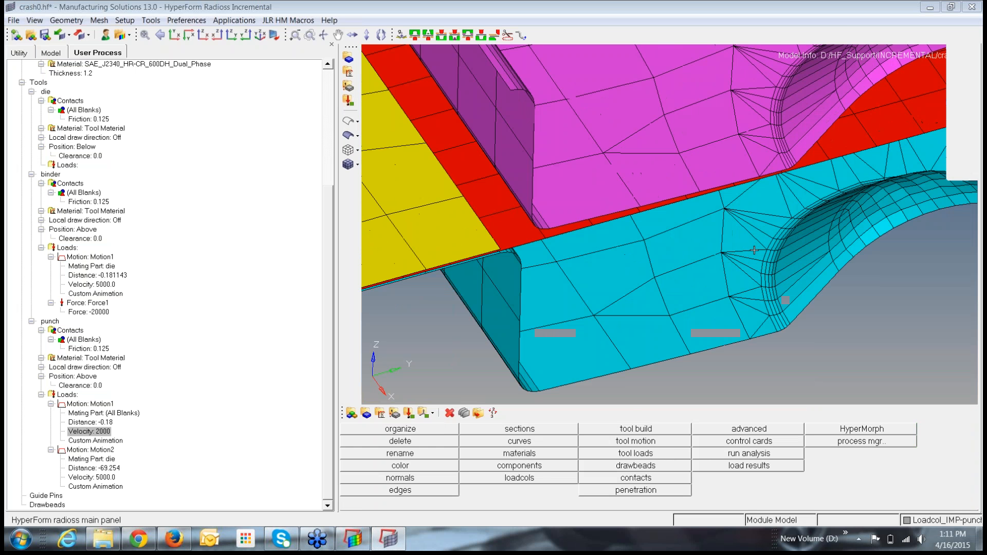
Measure the two-node distance between the red strip's lower edge and the adjacent corner node of the yellow mesh
{"action": "key", "text": "F4"}
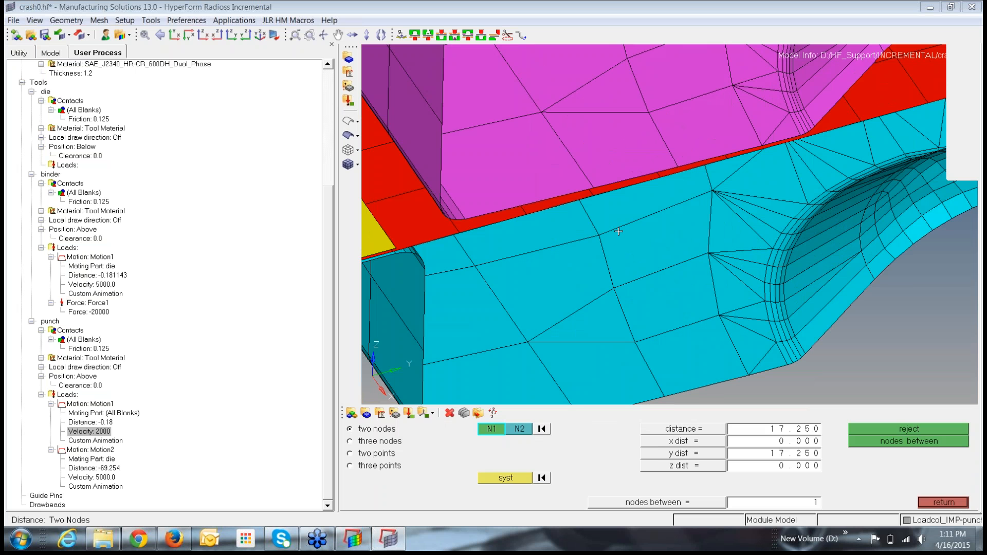
{"action": "scroll", "coordinate": [404, 239], "scroll_direction": "up", "scroll_amount": 4}
{"action": "right_click_drag", "start_coordinate": [415, 268], "coordinate": [921, 196], "text": "ctrl"}
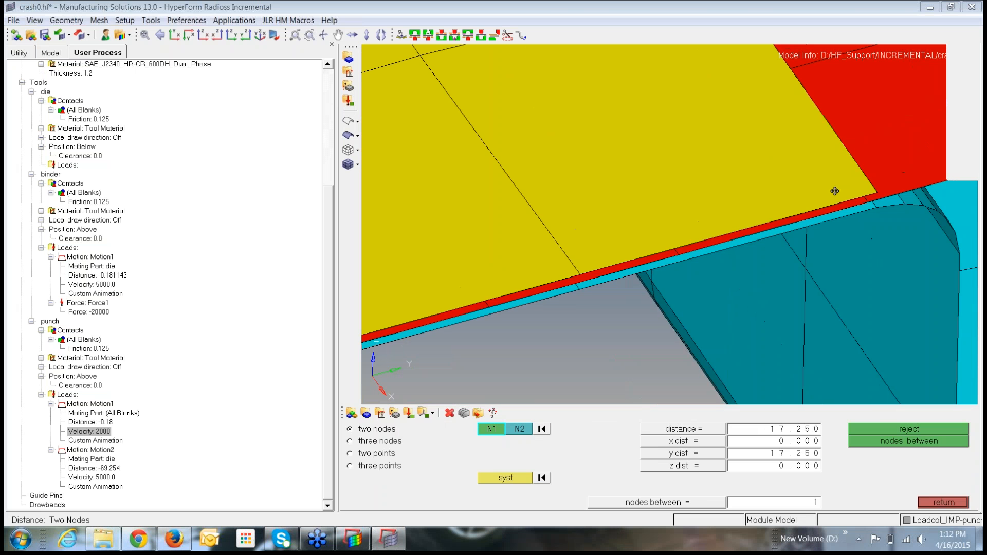
{"action": "right_click_drag", "start_coordinate": [581, 276], "coordinate": [784, 195], "text": "ctrl"}
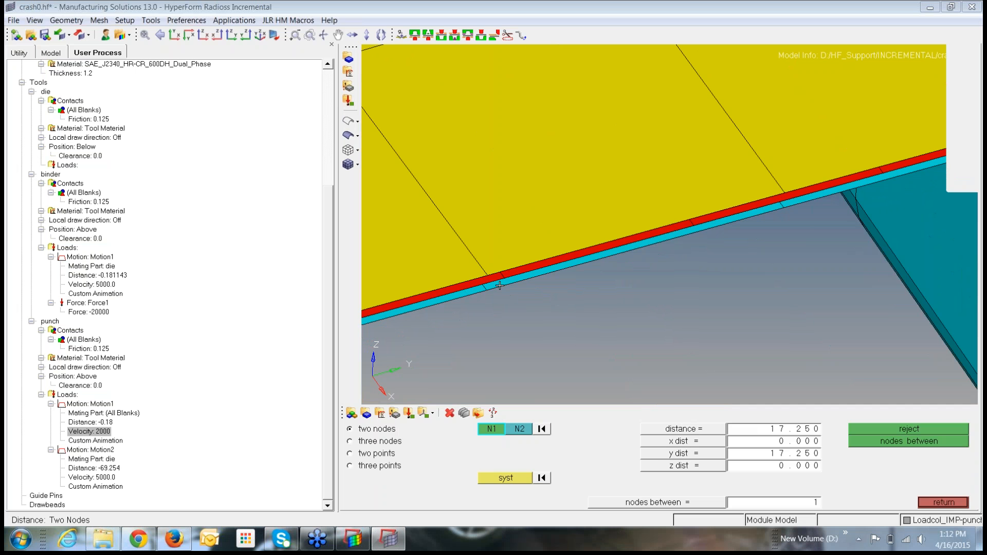
{"action": "left_click", "coordinate": [502, 281]}
{"action": "left_click", "coordinate": [488, 275]}
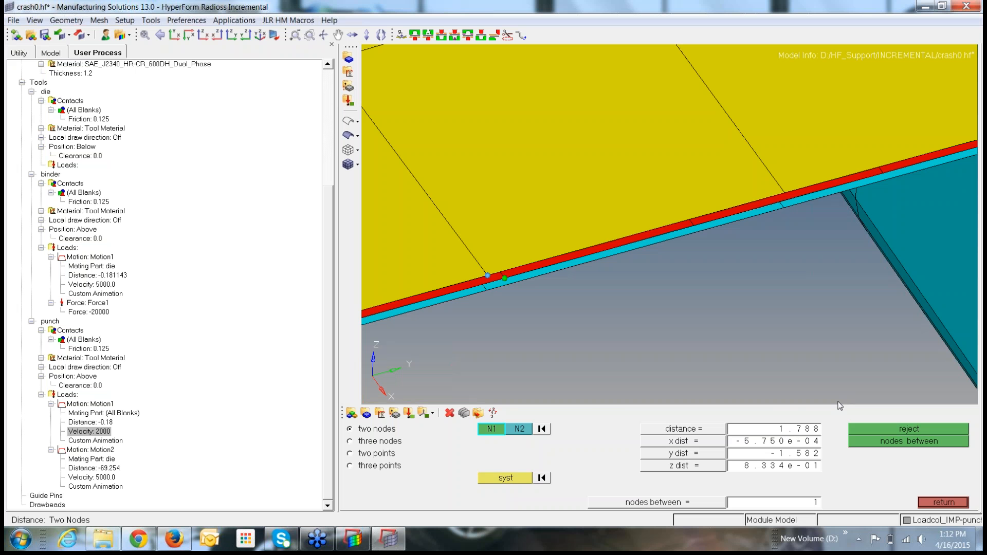
Switch to Calculator, subtract 0.6 and 0.24 from 1.788, and minimise the calculator
{"action": "key", "text": "XF86Calculator"}
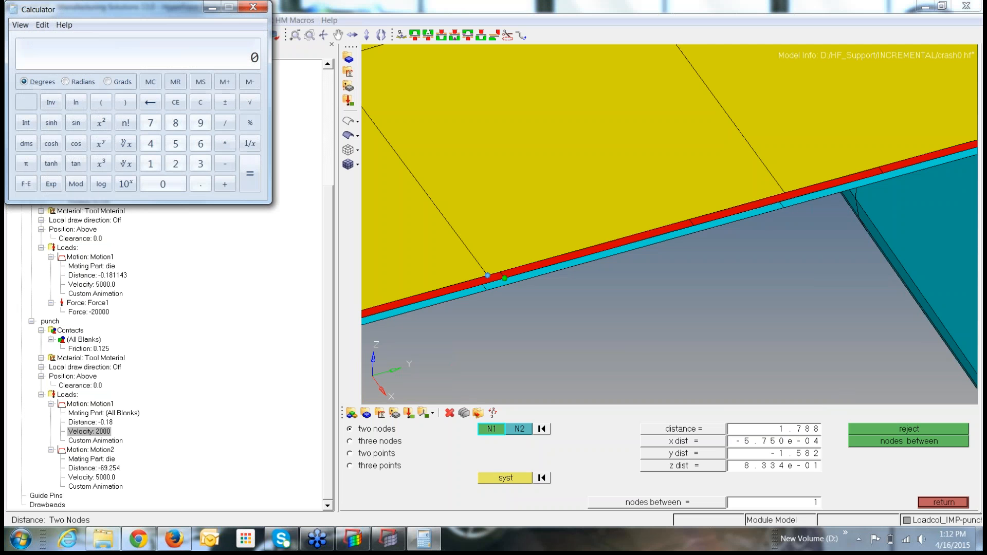
{"action": "type", "text": "1.7"}
{"action": "type", "text": "88 -"}
{"action": "type", "text": "0.6"}
{"action": "key", "text": "Return"}
{"action": "key", "text": "minus"}
{"action": "type", "text": "0.24"}
{"action": "key", "text": "Return"}
{"action": "left_click", "coordinate": [211, 6]}
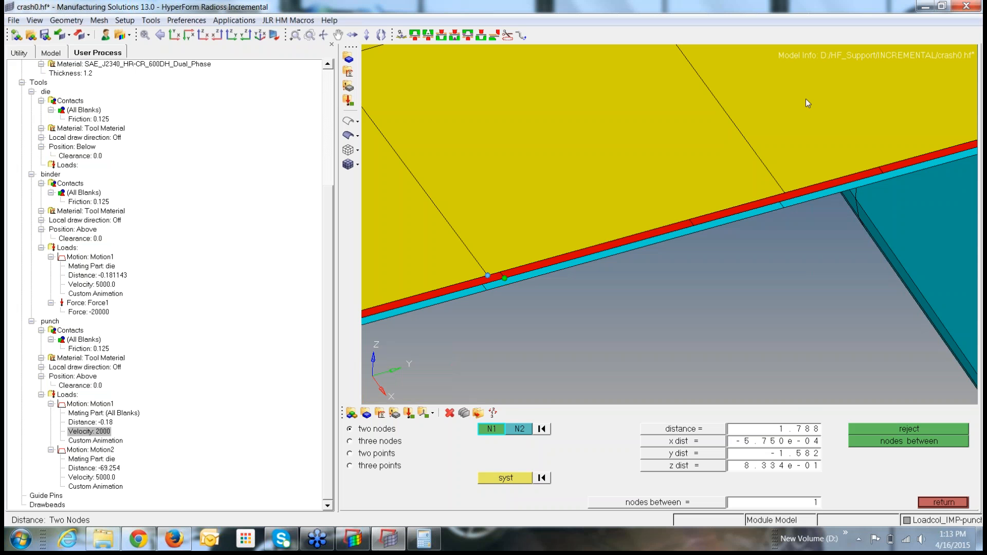
{"action": "left_click", "coordinate": [973, 143]}
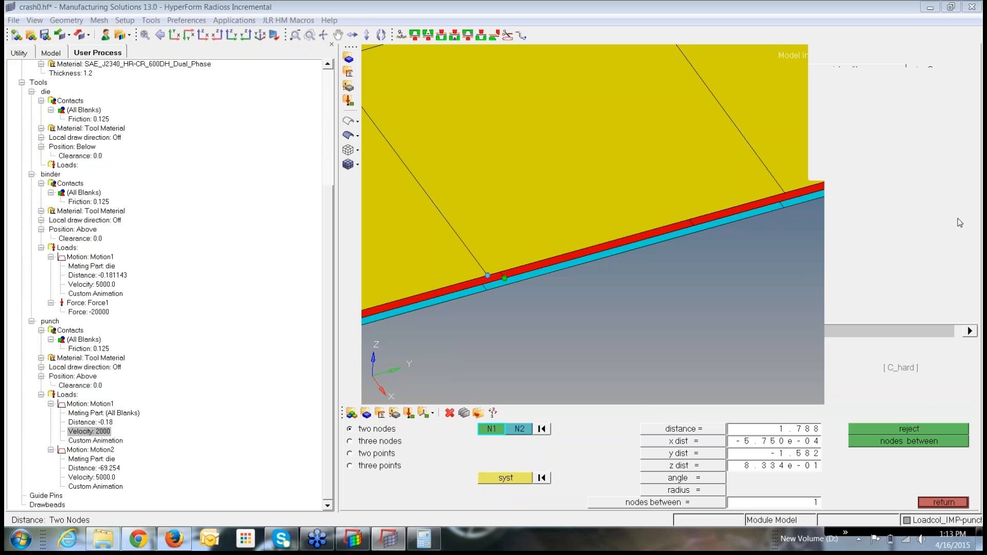
{"action": "left_click", "coordinate": [837, 147]}
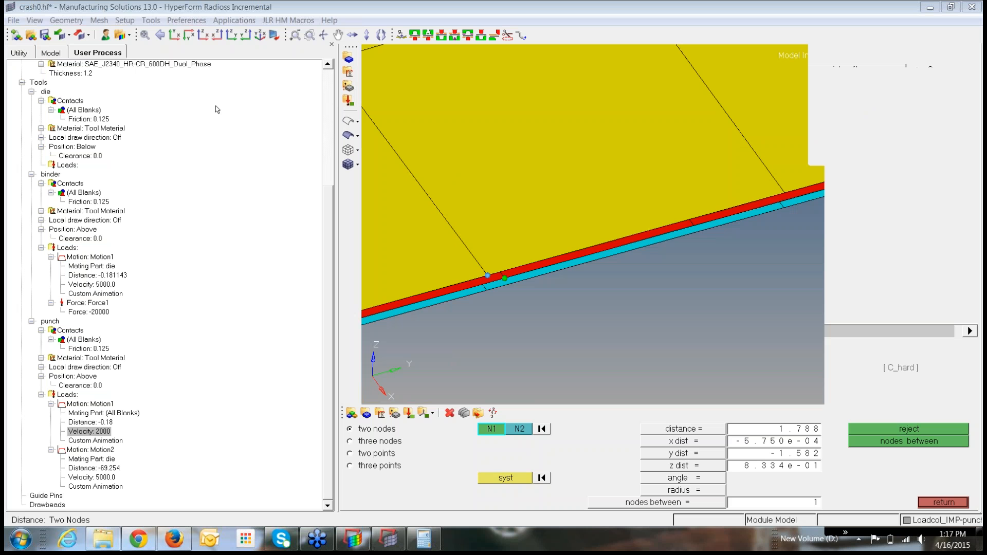
Inspect the process template files available for loading into the user process and close the file selection without loading any
{"action": "left_click_drag", "start_coordinate": [329, 208], "coordinate": [327, 83]}
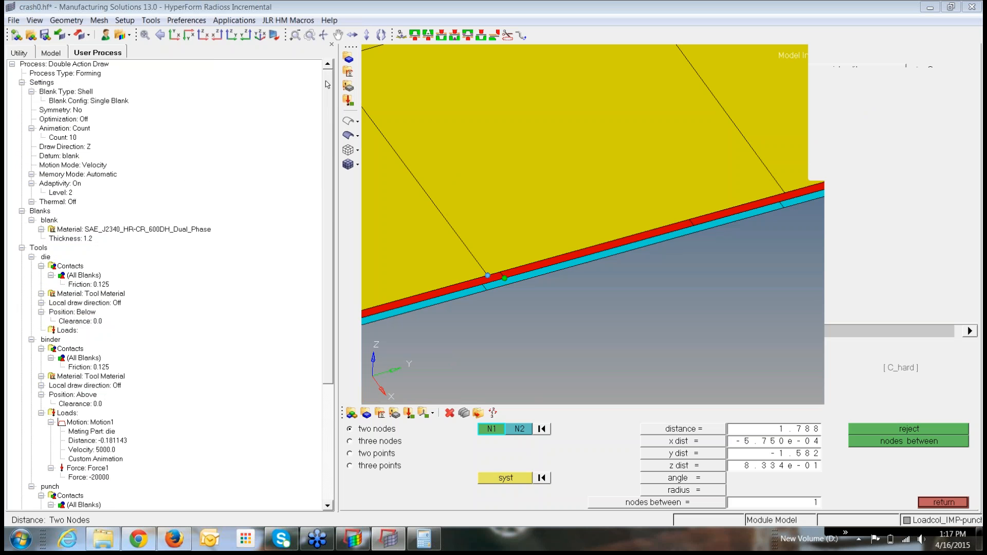
{"action": "right_click", "coordinate": [222, 86]}
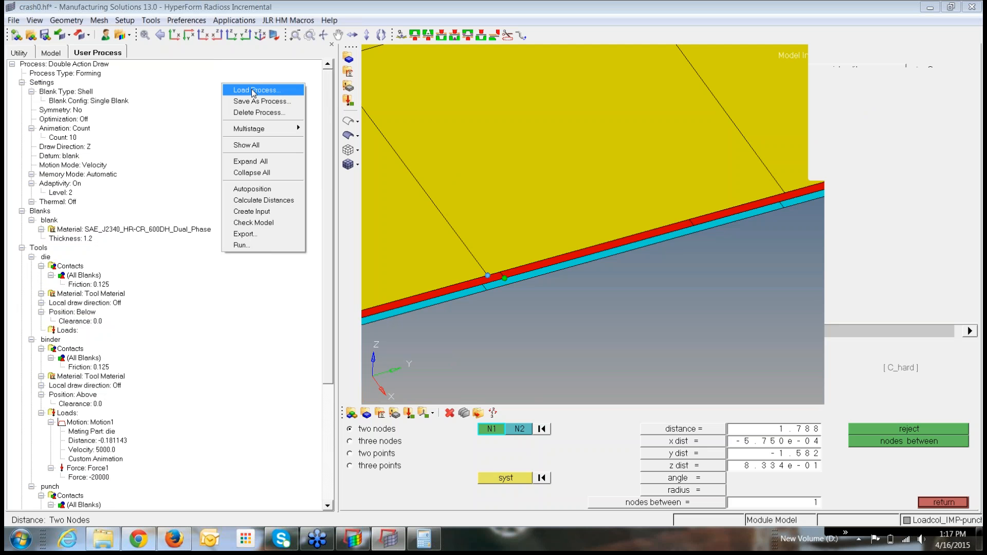
{"action": "left_click", "coordinate": [253, 91]}
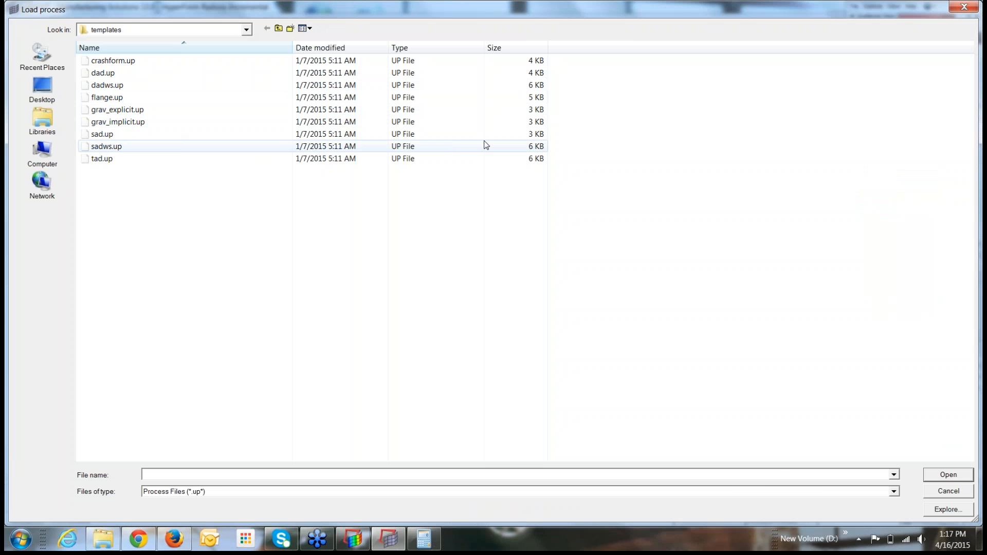
{"action": "left_click", "coordinate": [968, 6]}
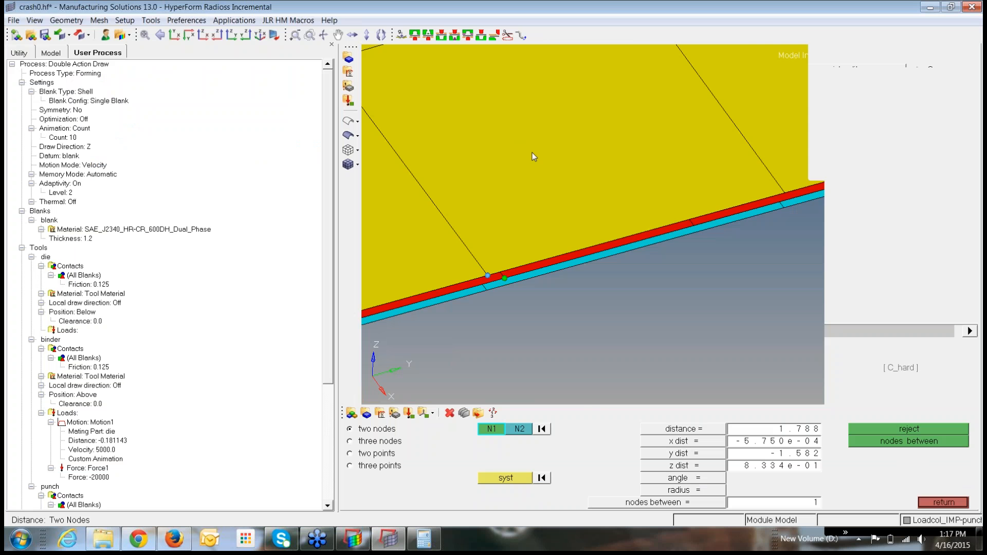